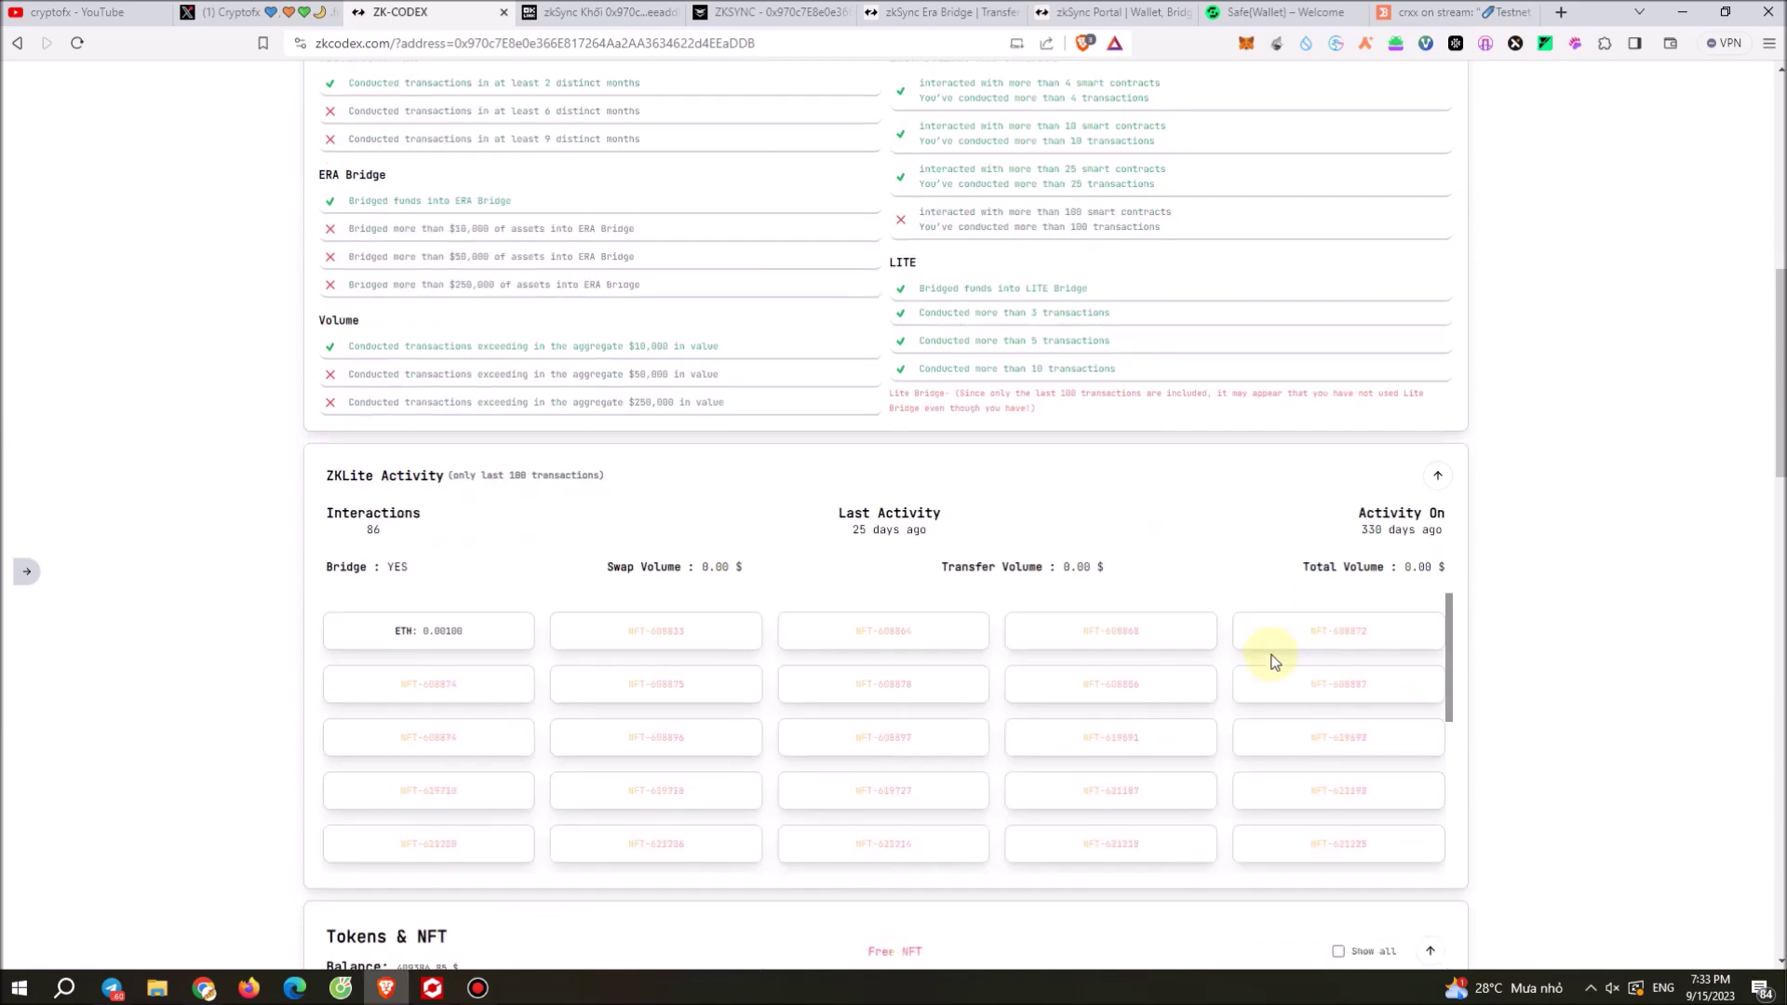
Step: Examine the ZKLite Activity date and the Tokens & NFT and Protocols sections of the wallet report
triple_click(1375, 531)
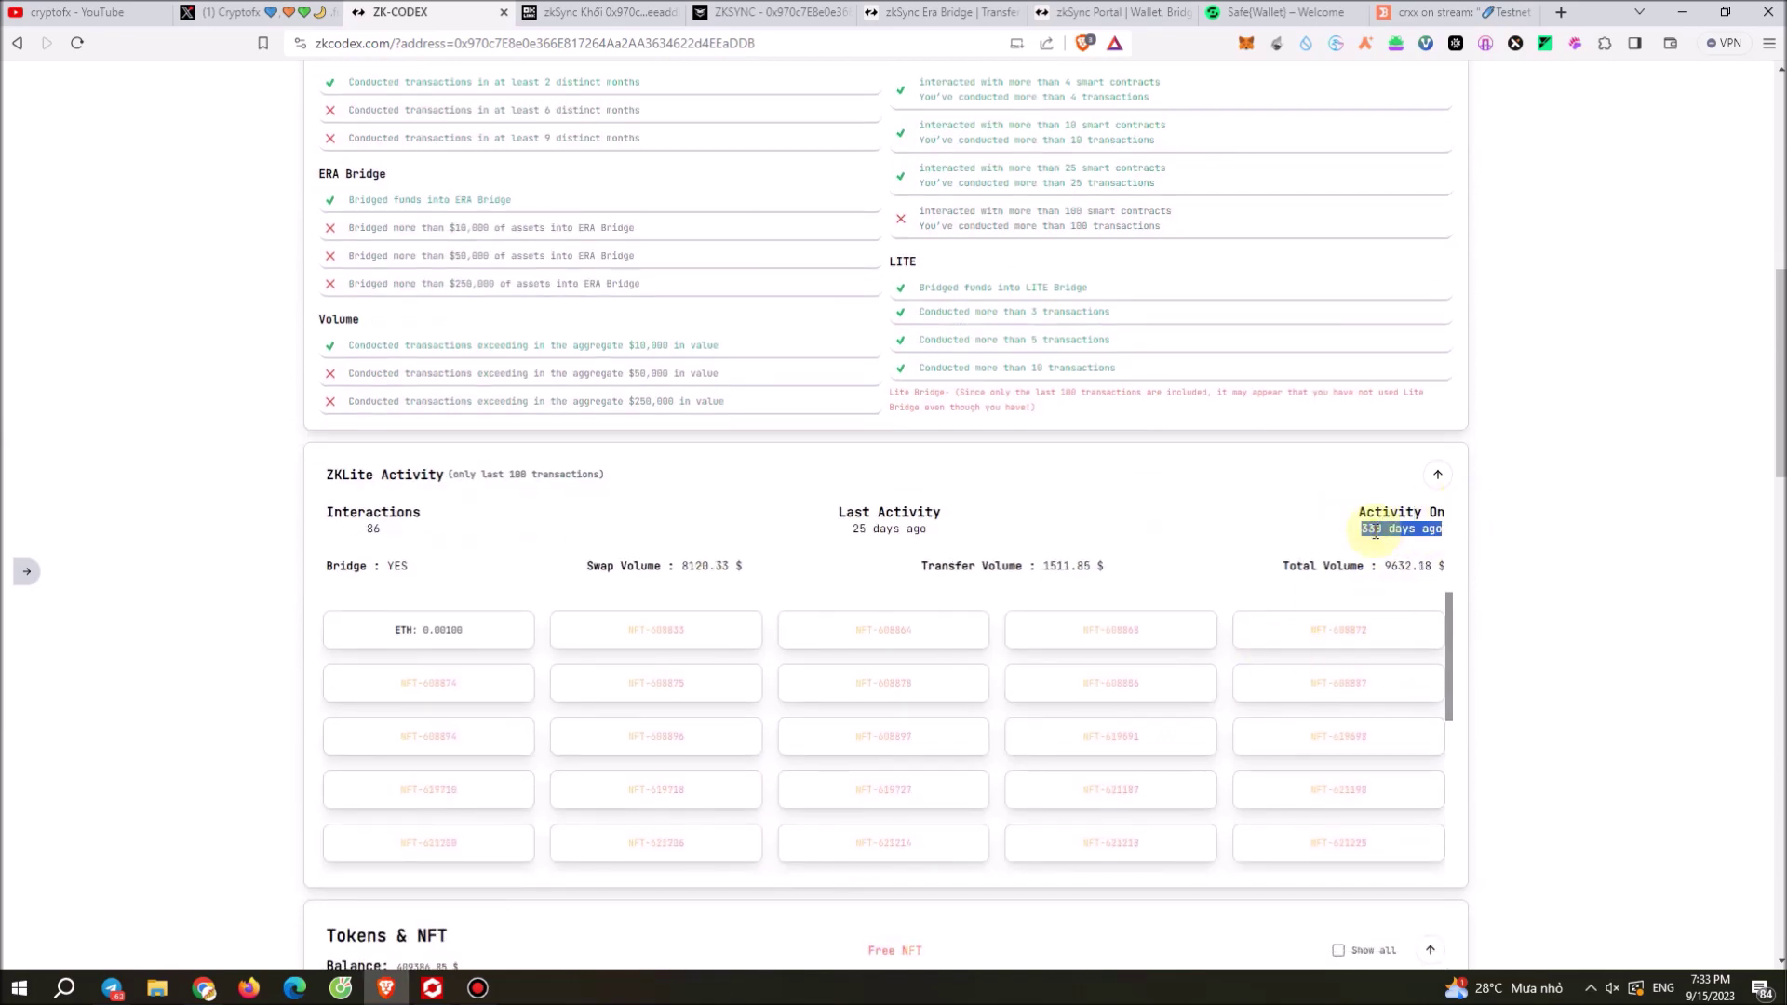
scroll(1349, 555, up, 5)
scroll(1348, 559, down, 5)
scroll(1329, 569, down, 4)
scroll(1290, 603, down, 5)
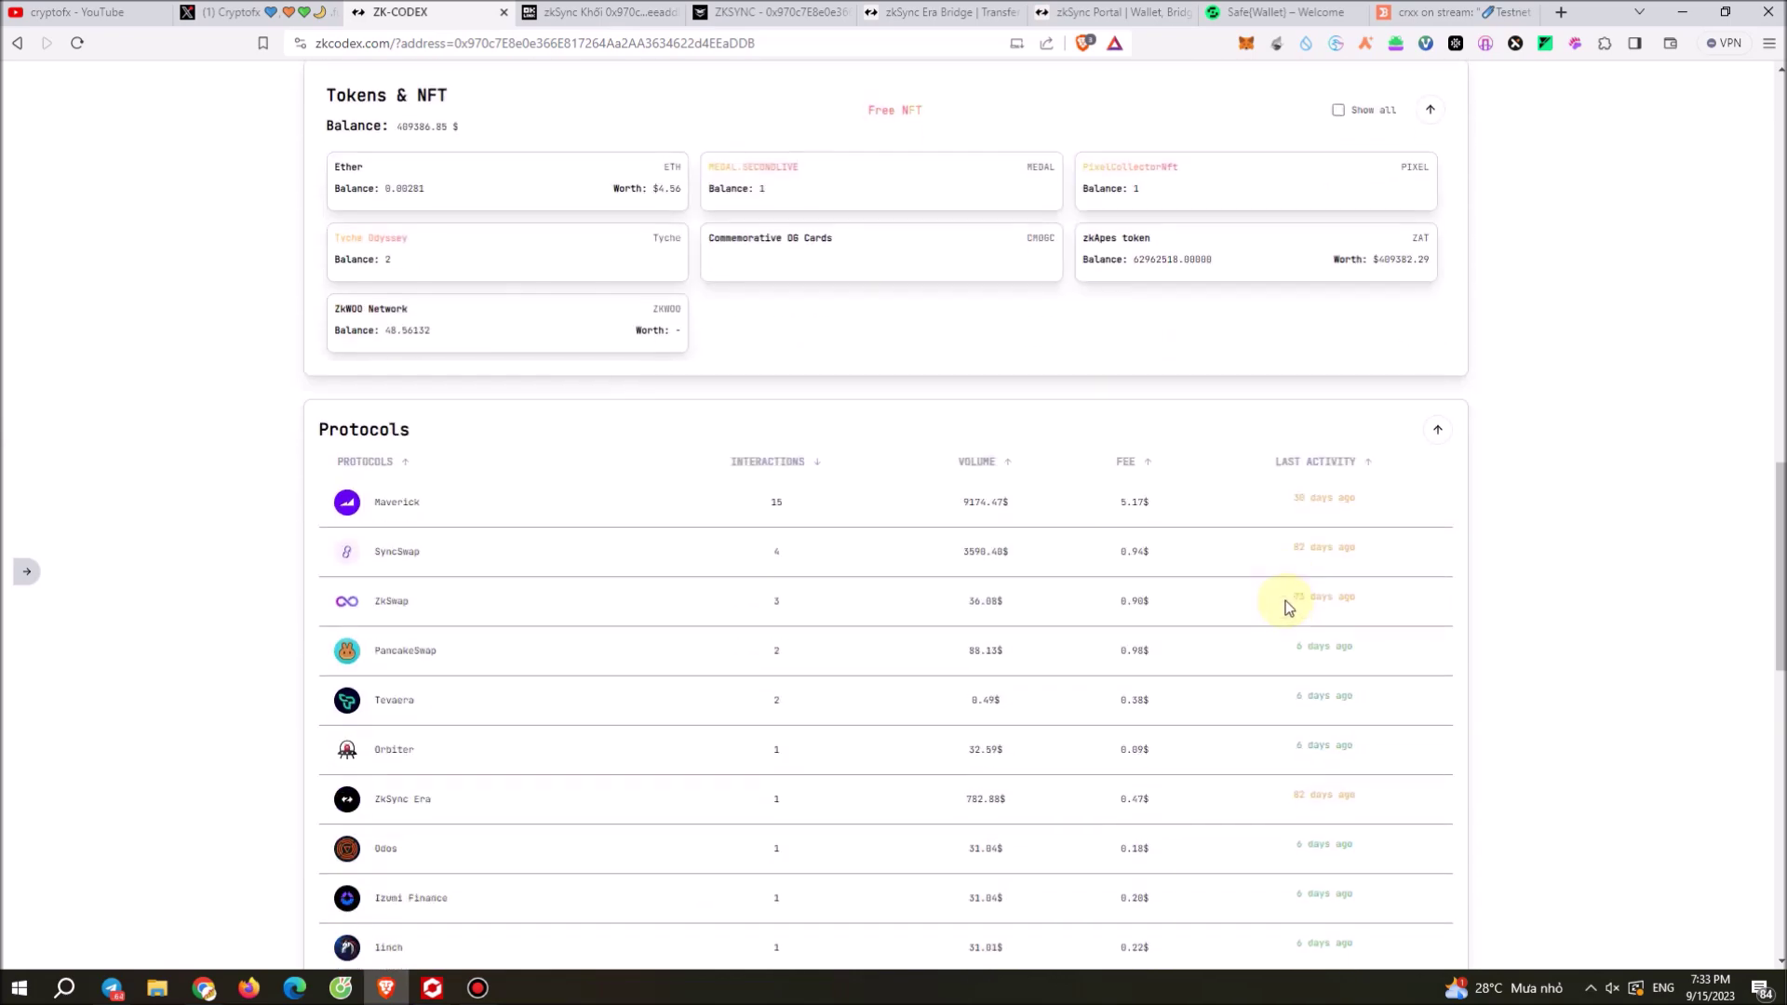
scroll(1289, 607, up, 9)
scroll(1276, 617, up, 6)
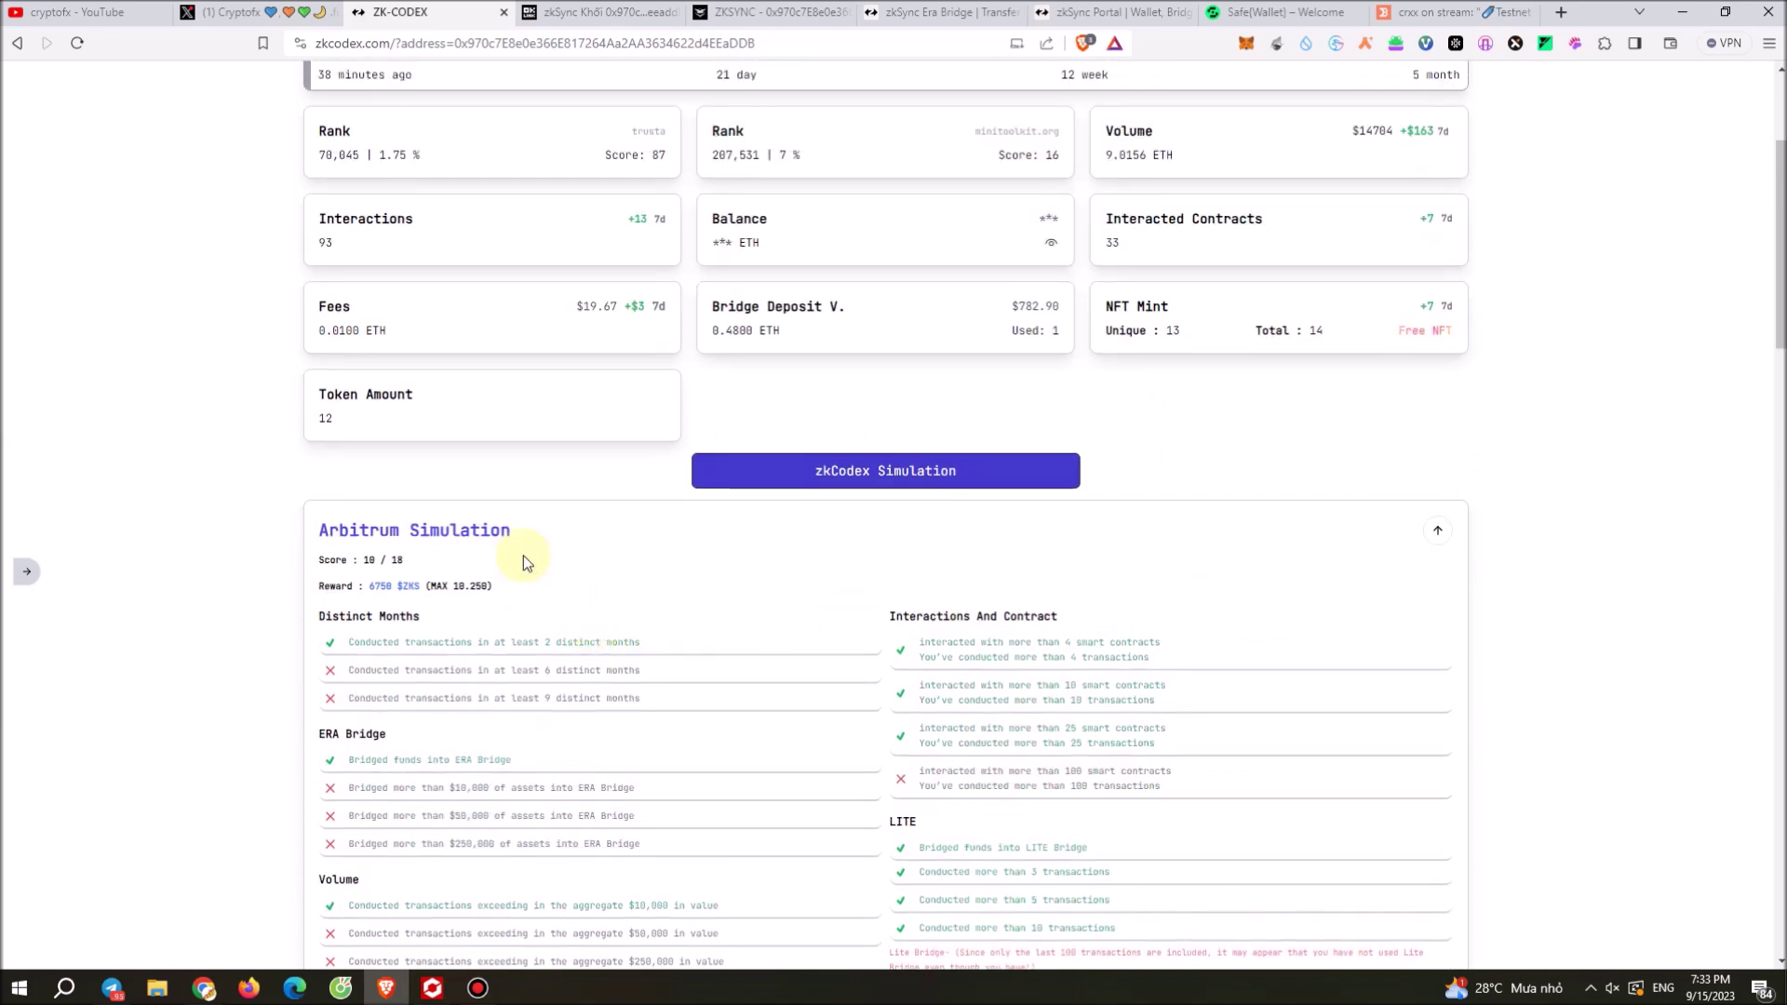
Step: Review the wallet's account statistics and the Arbitrum Simulation score, reward and criteria
scroll(534, 583, up, 3)
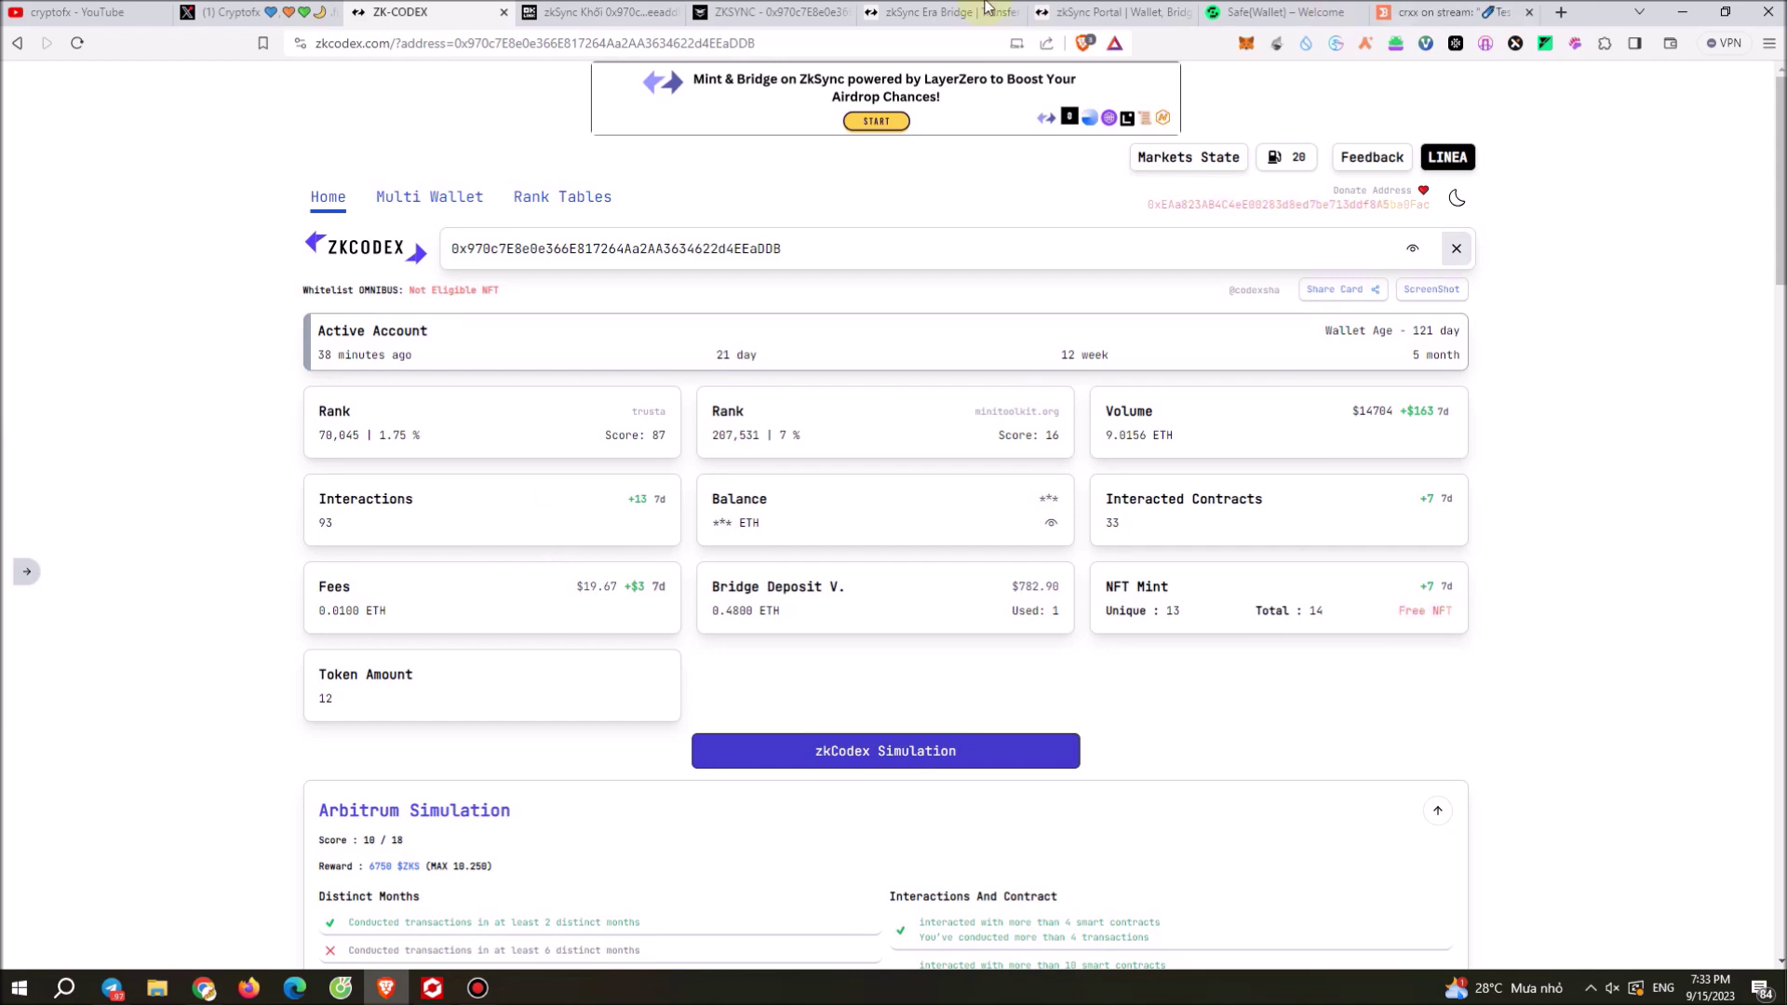
scroll(772, 628, down, 3)
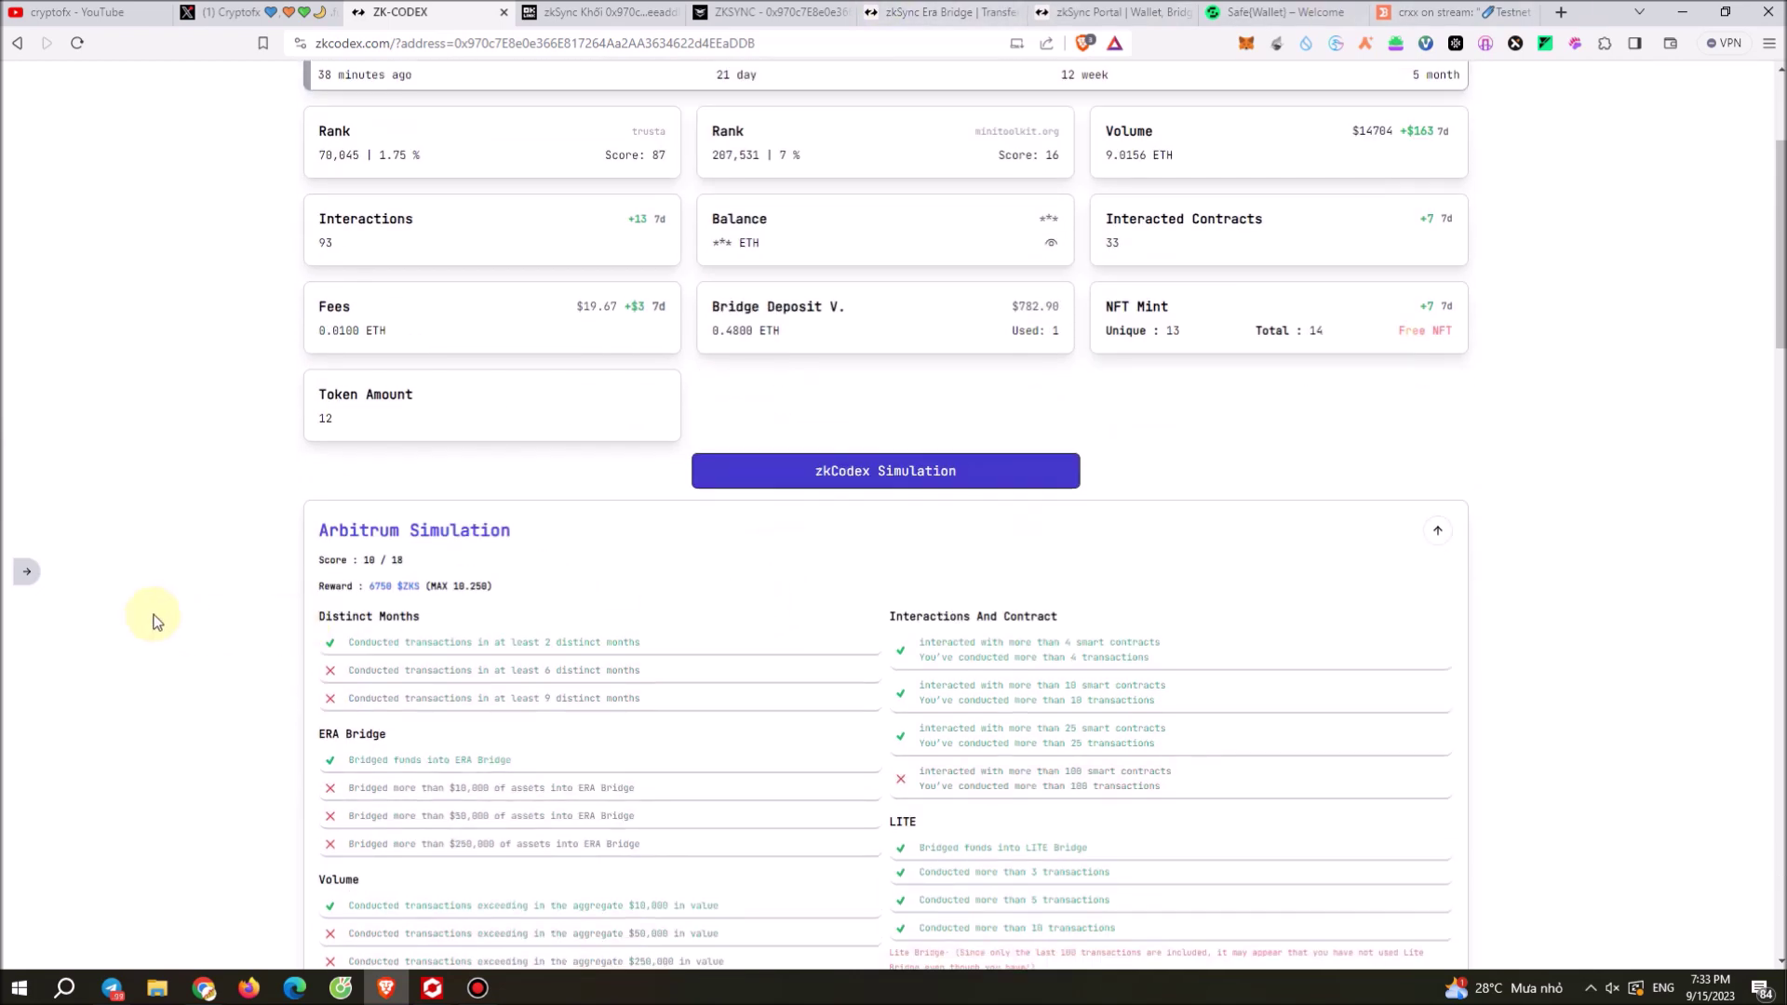
drag(361, 585, 495, 587)
click(552, 593)
scroll(351, 588, down, 2)
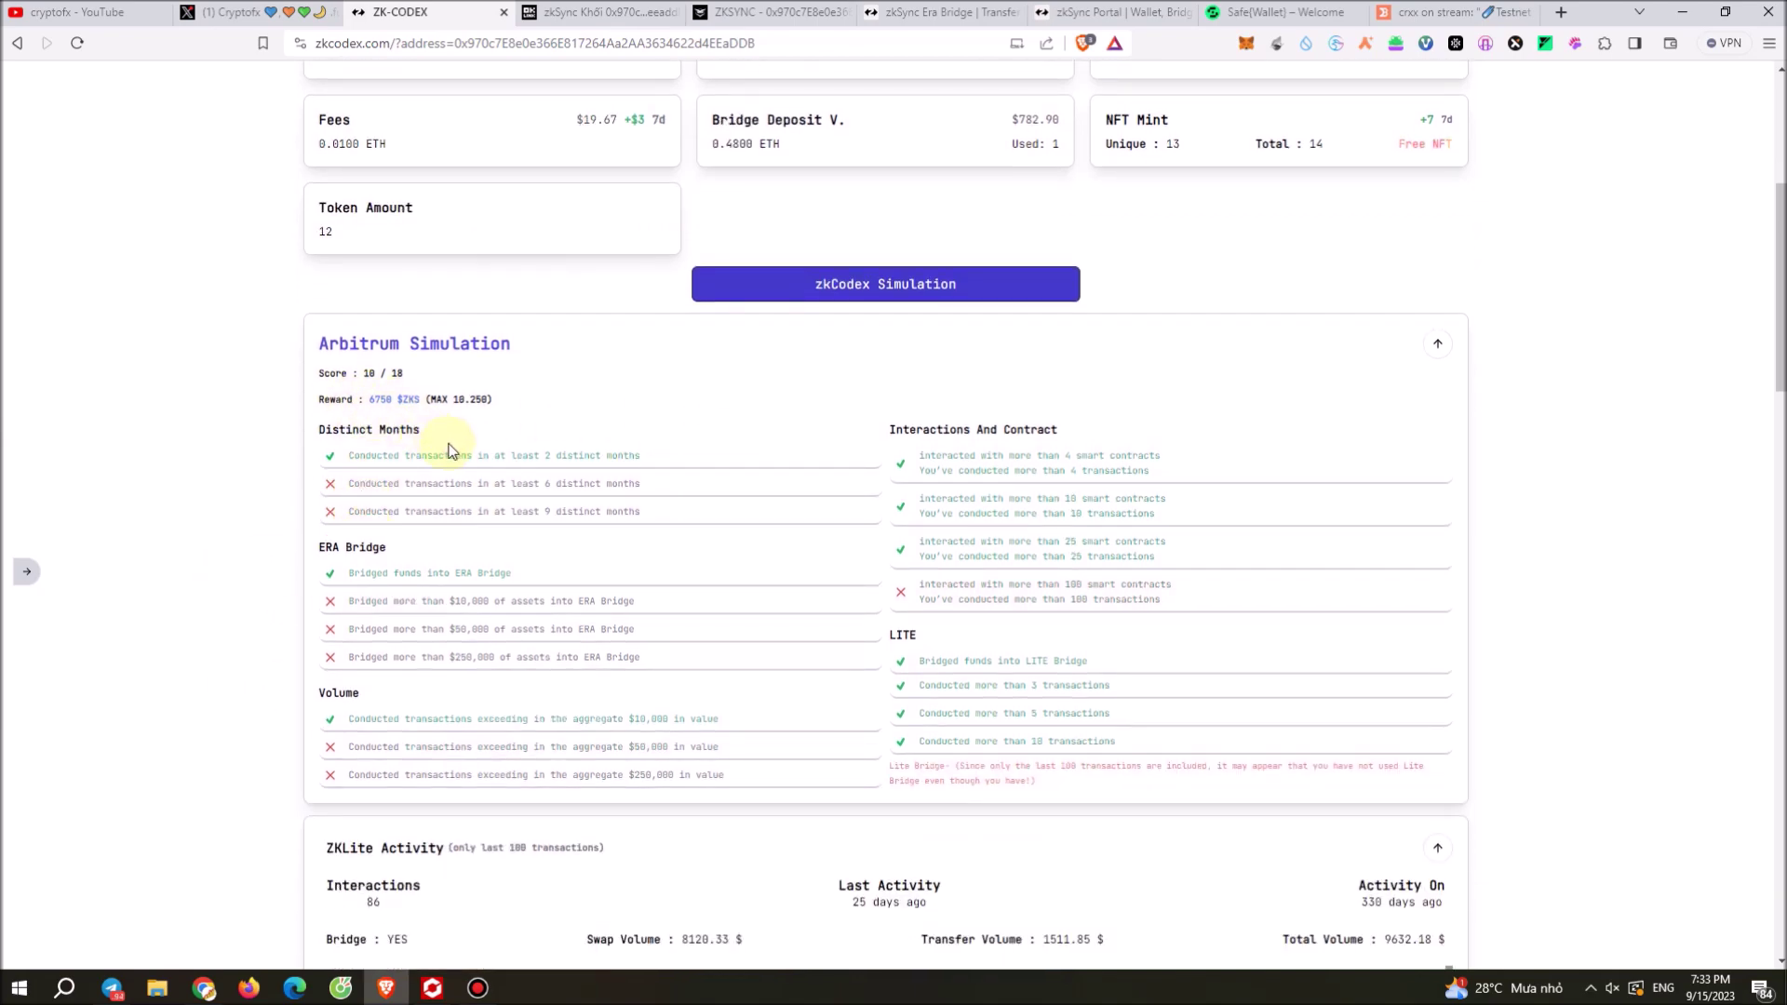
Step: Enlarge the page and read through the Tokens & NFT section and the full Protocols list
ctrl+scroll(451, 451, up, 3)
scroll(534, 570, down, 8)
scroll(568, 638, down, 8)
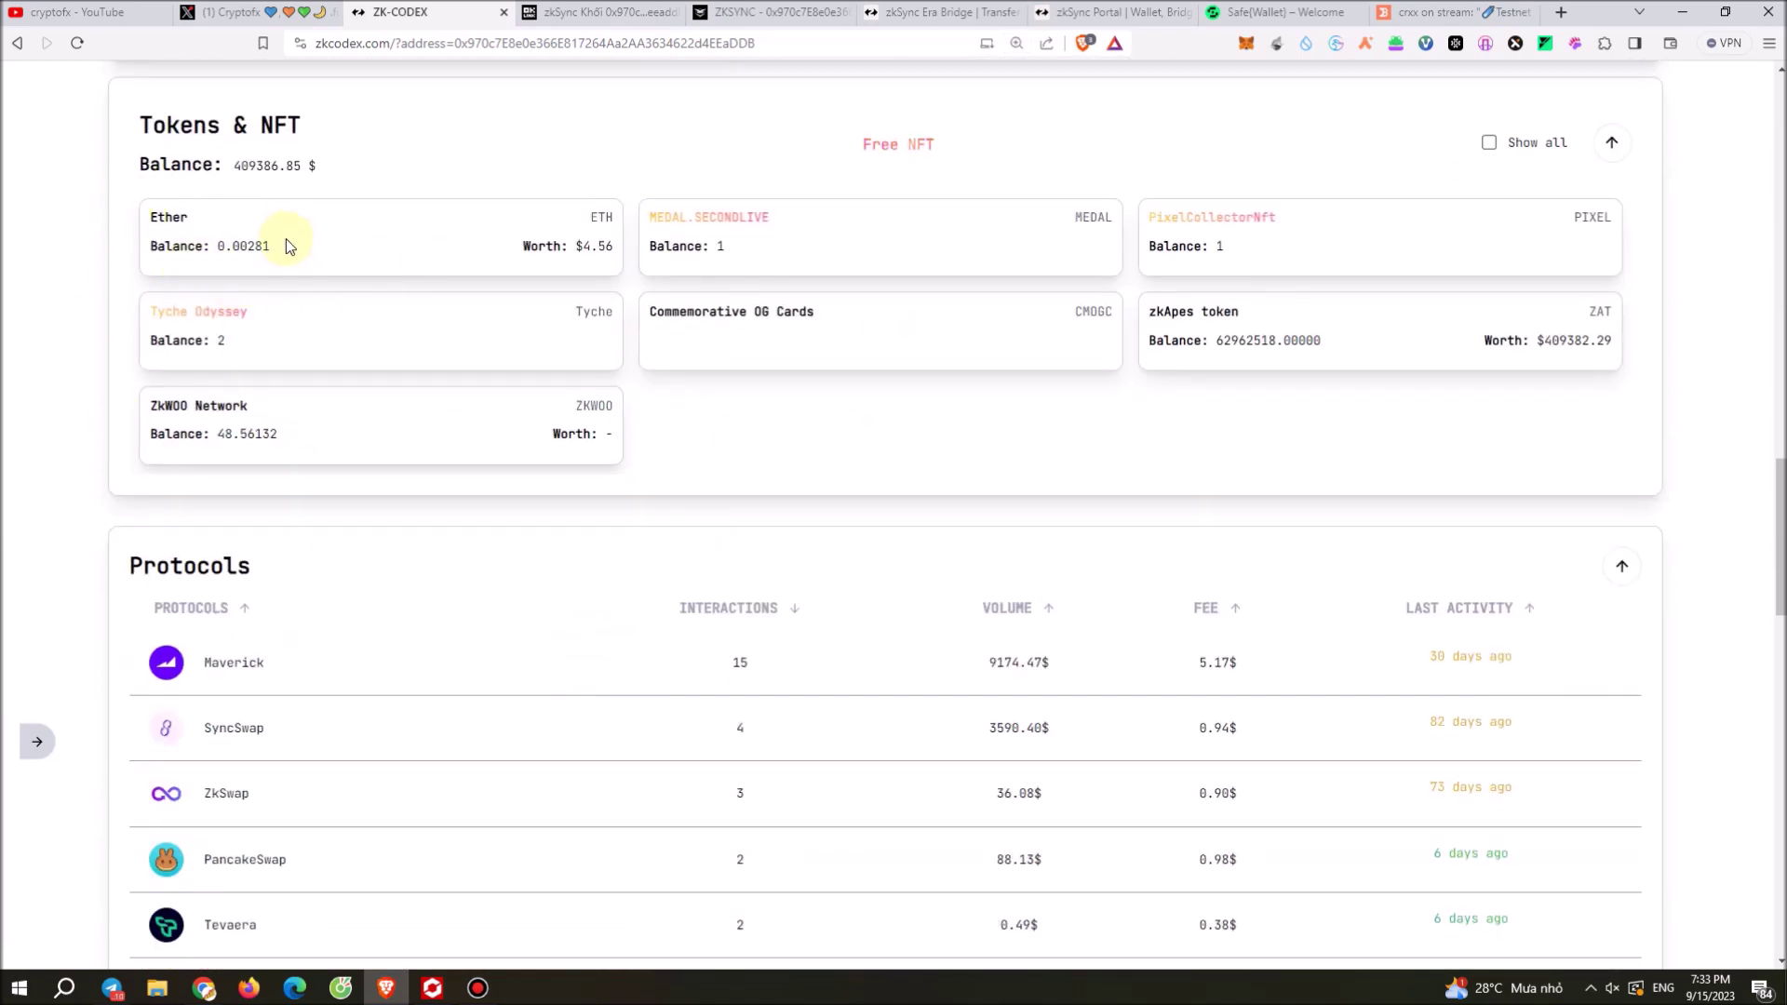
scroll(736, 498, down, 5)
scroll(586, 521, down, 15)
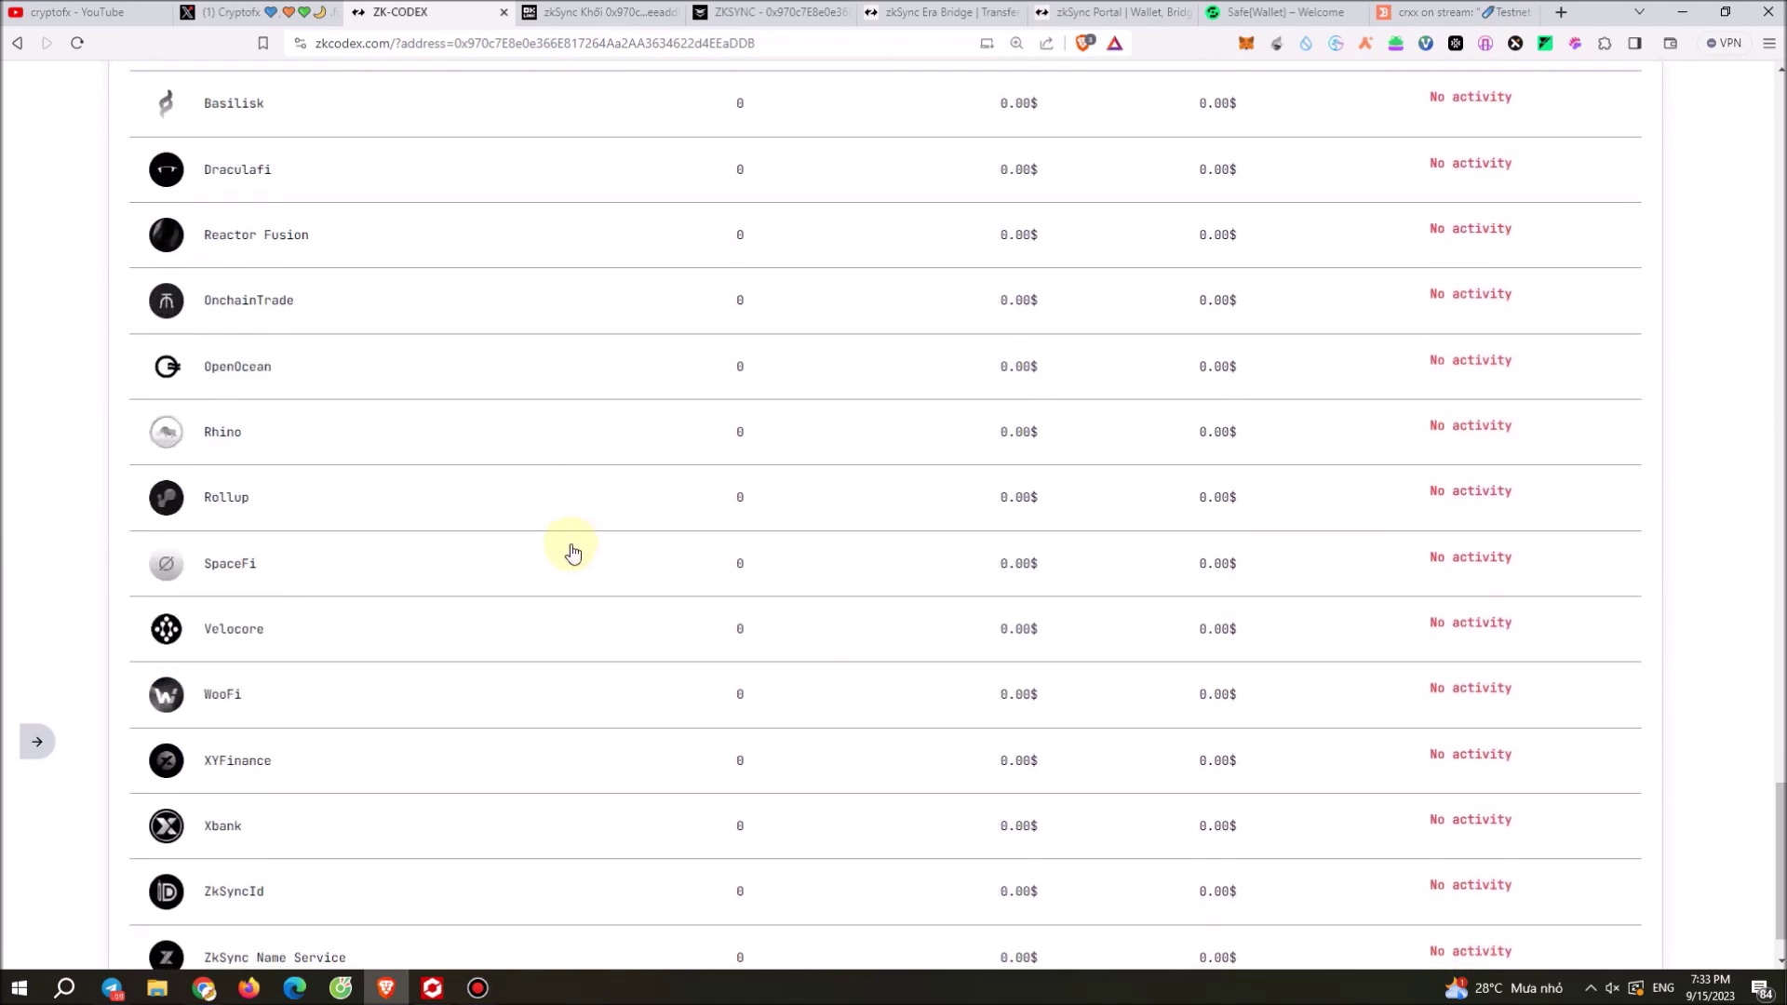
scroll(466, 698, up, 9)
scroll(451, 618, up, 6)
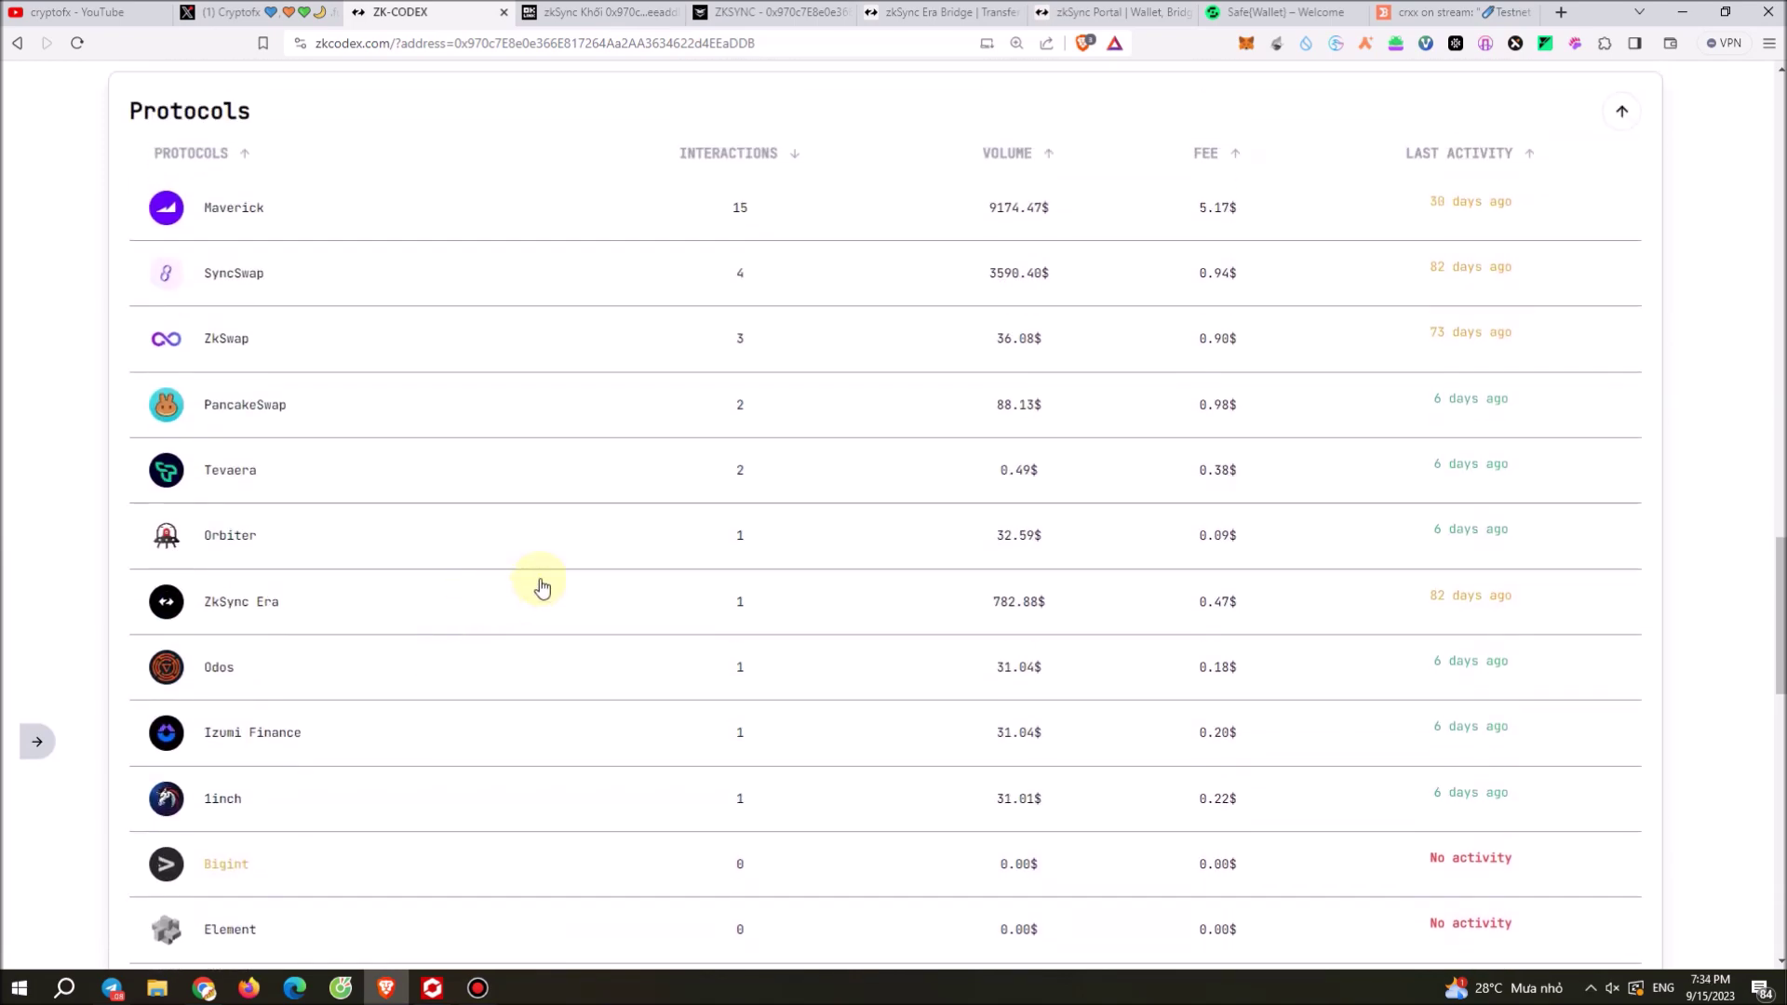
Step: Compare the protocols the wallet has used with those it has never interacted with in the Protocols table
scroll(1168, 731, down, 1)
scroll(1168, 731, down, 10)
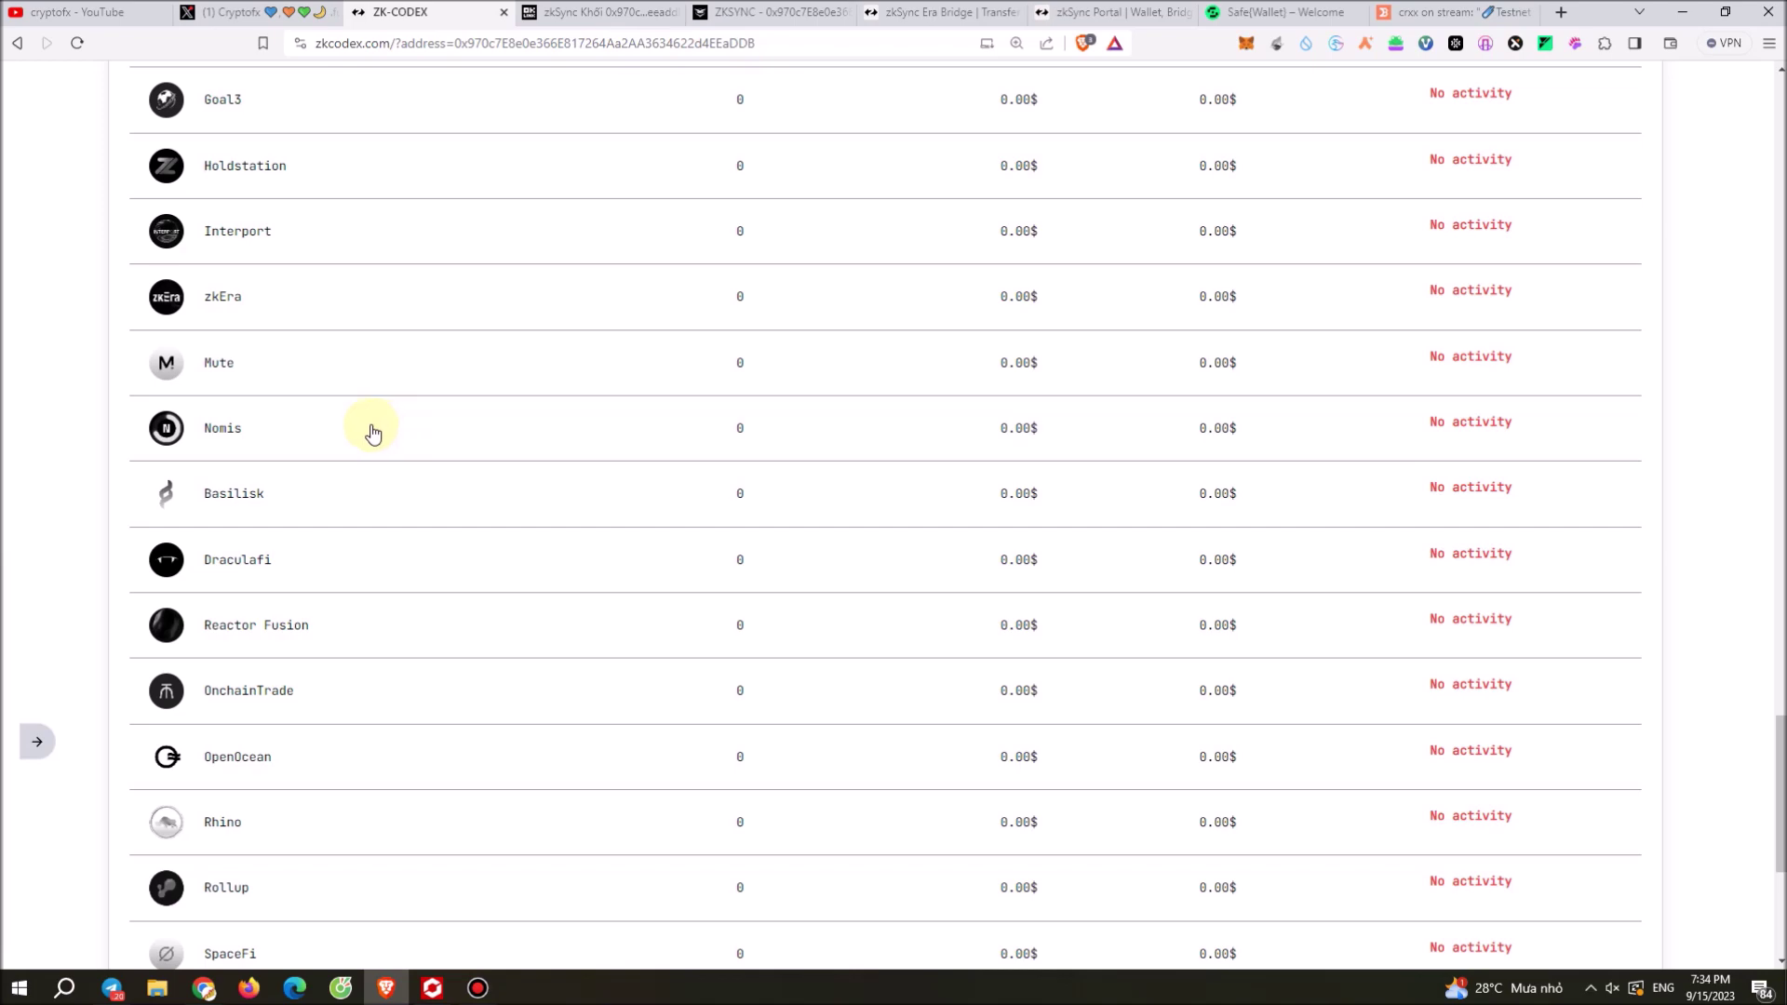
scroll(907, 697, up, 8)
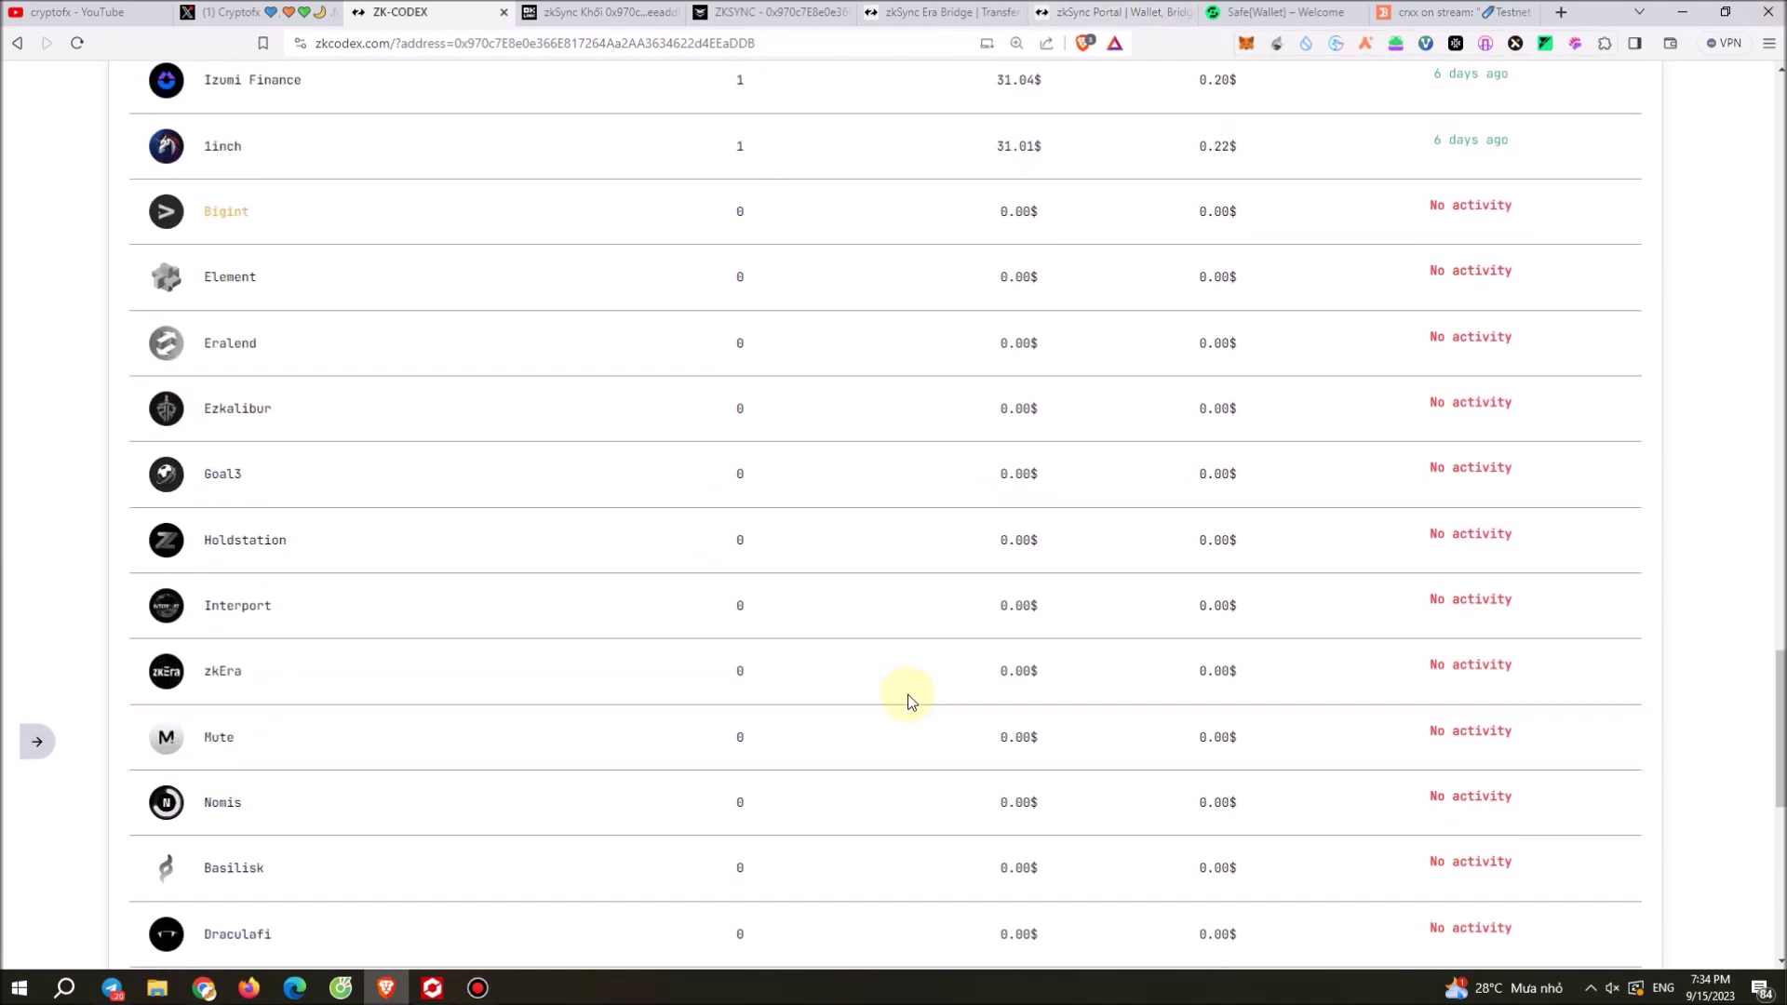
scroll(893, 660, up, 8)
scroll(884, 661, down, 6)
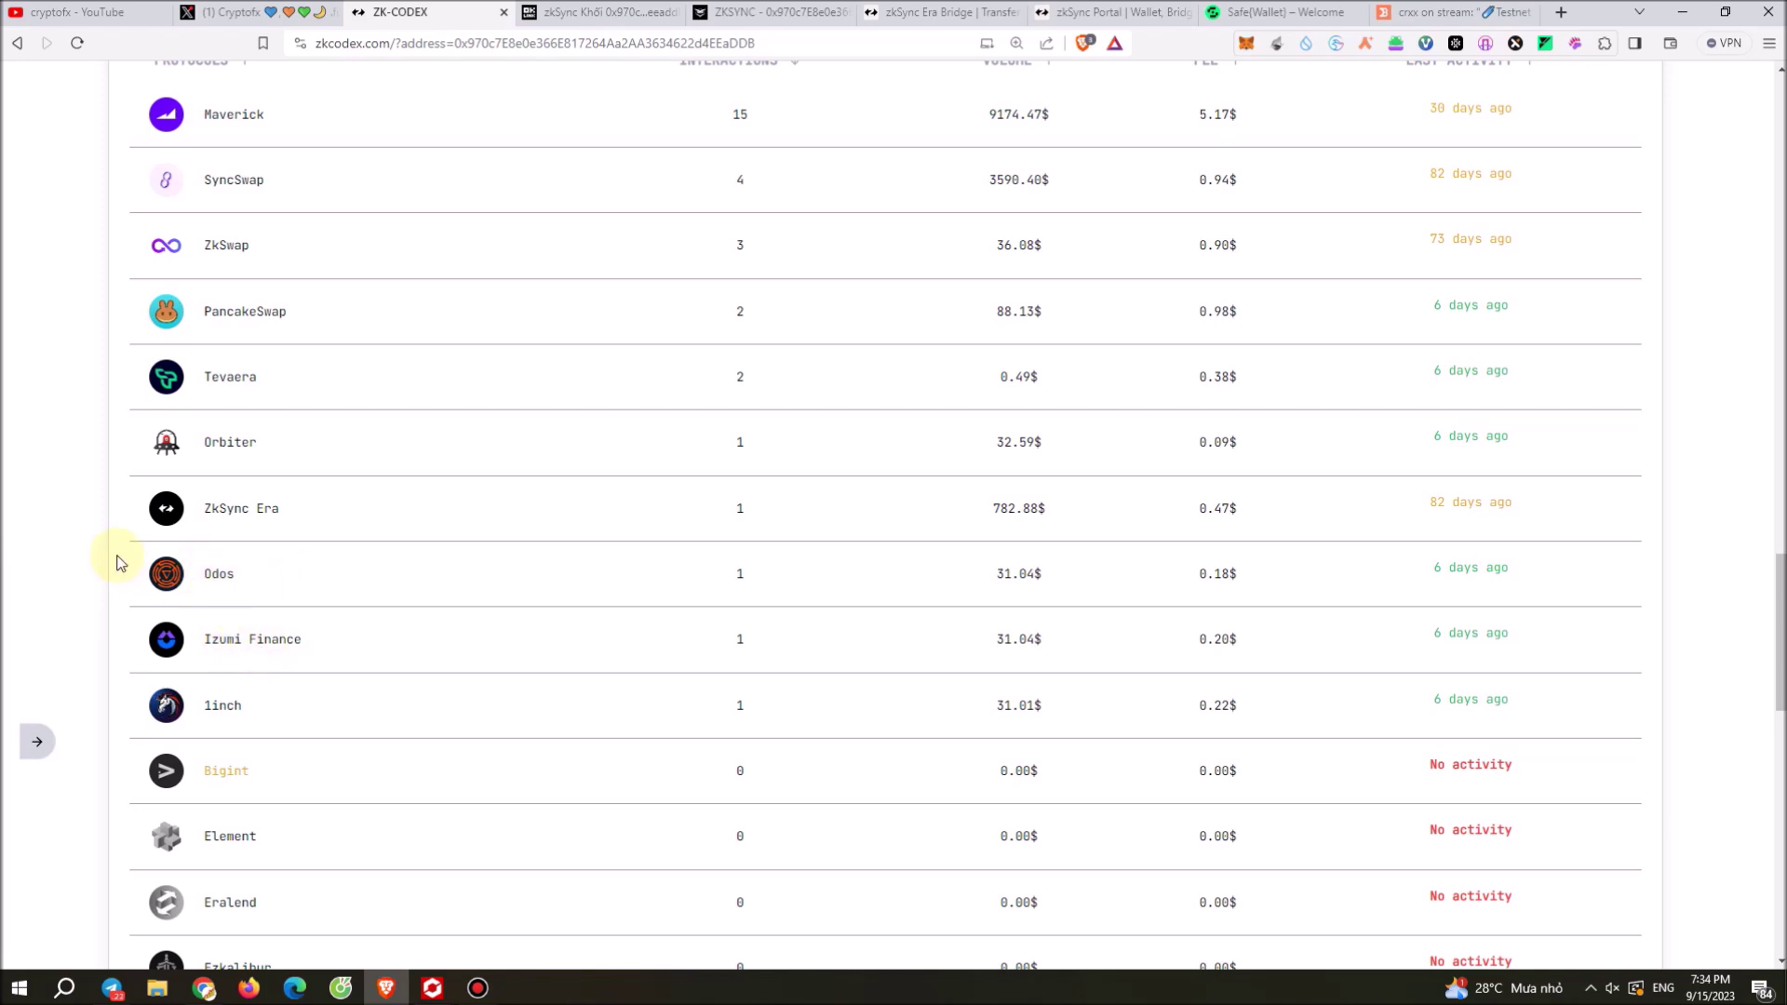
scroll(1257, 658, up, 5)
scroll(1275, 698, down, 2)
scroll(1266, 712, down, 2)
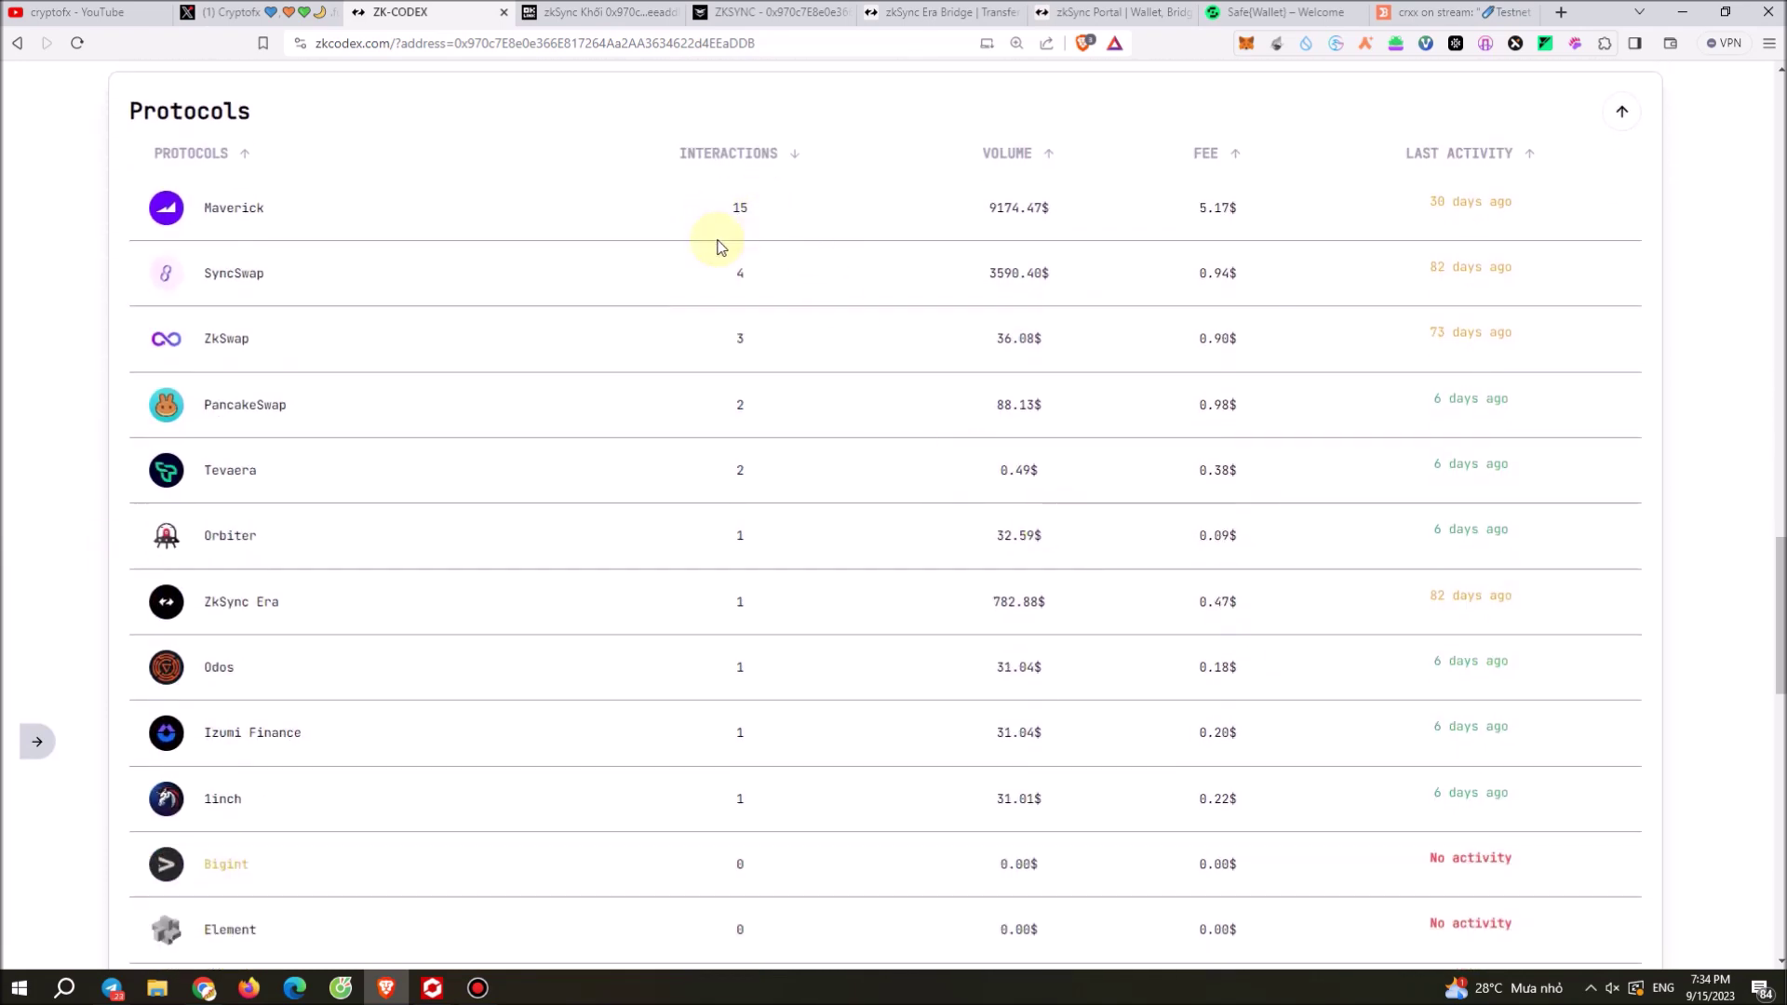
Step: Check the interaction counts in the Protocols table and the last activity of the ZkSync Era row
drag(739, 204, 745, 506)
click(766, 267)
scroll(1480, 484, down, 3)
scroll(1488, 465, up, 1)
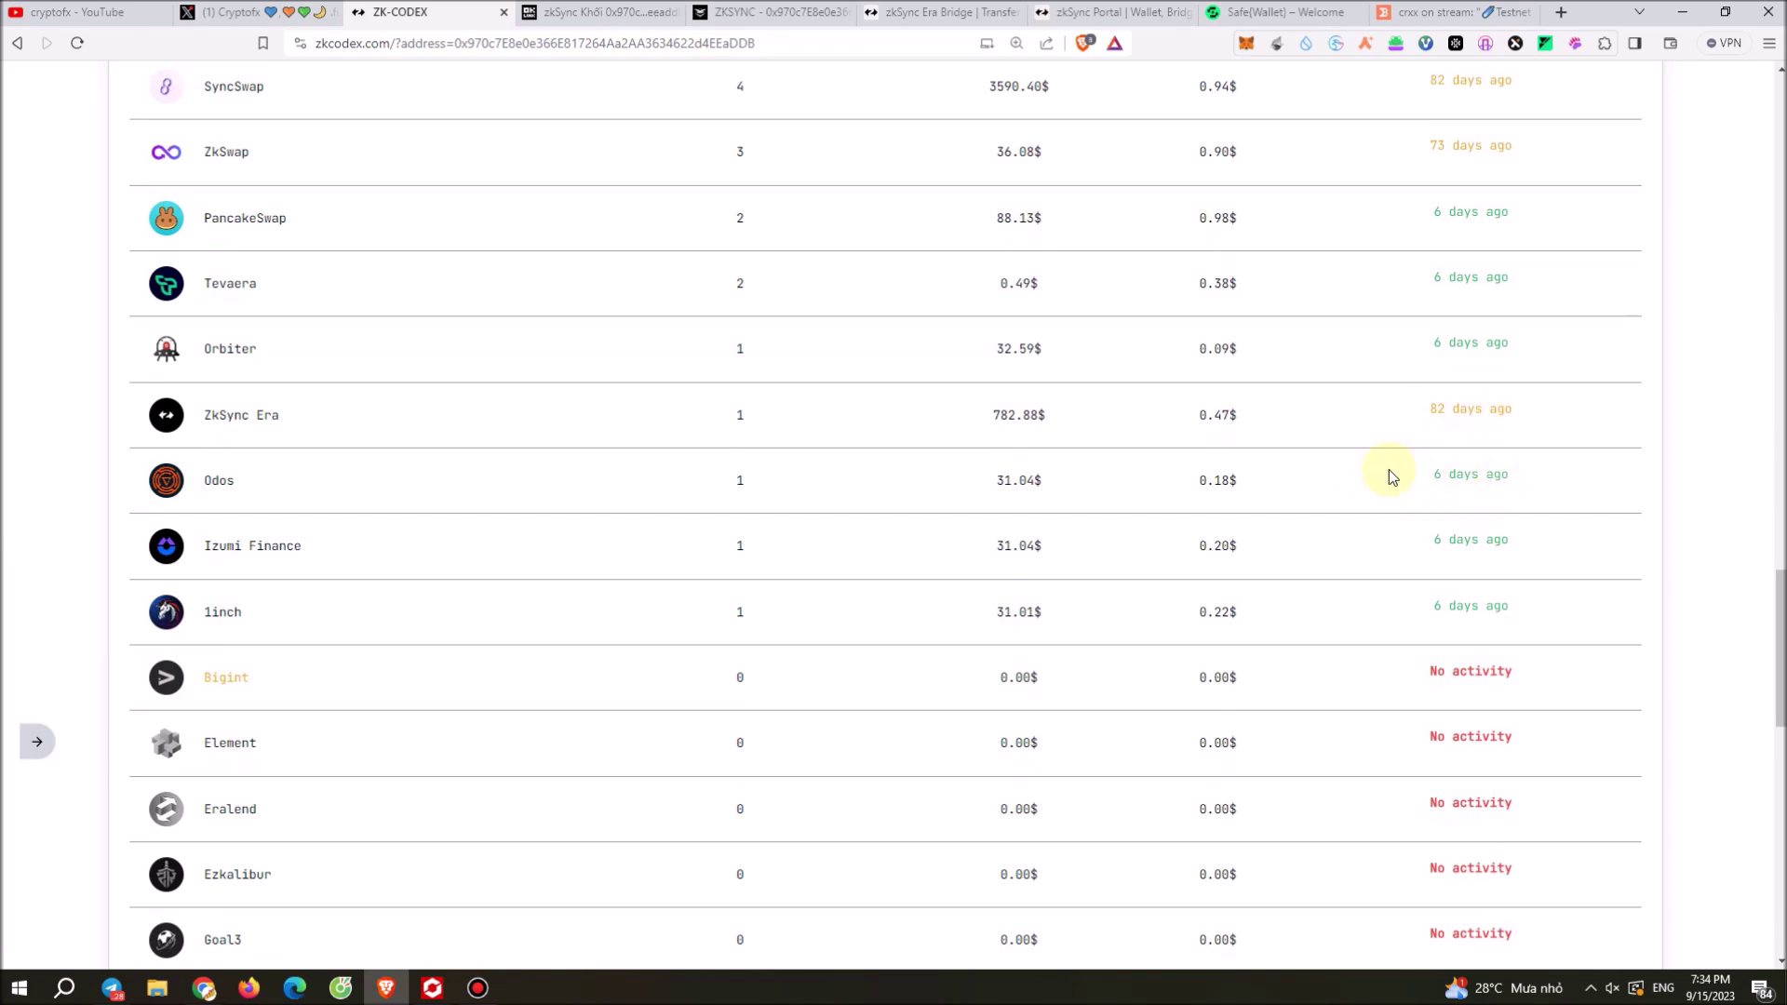
drag(1430, 411, 1517, 411)
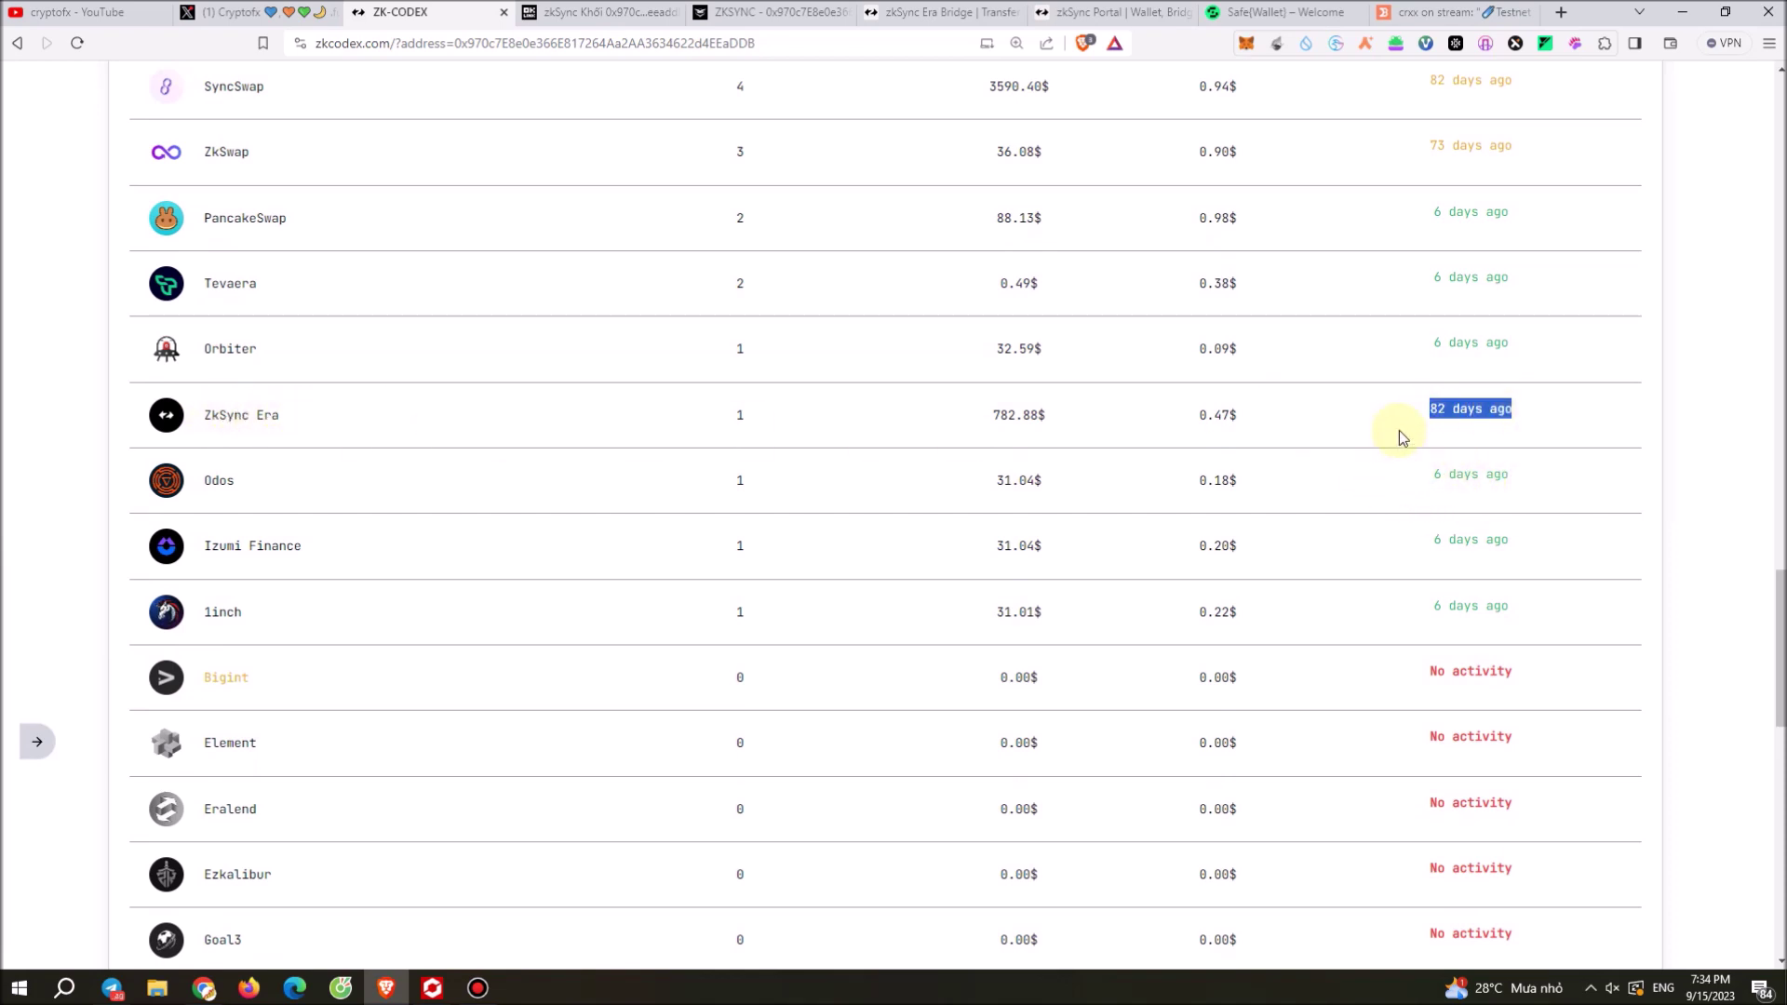
click(1487, 428)
triple_click(1486, 413)
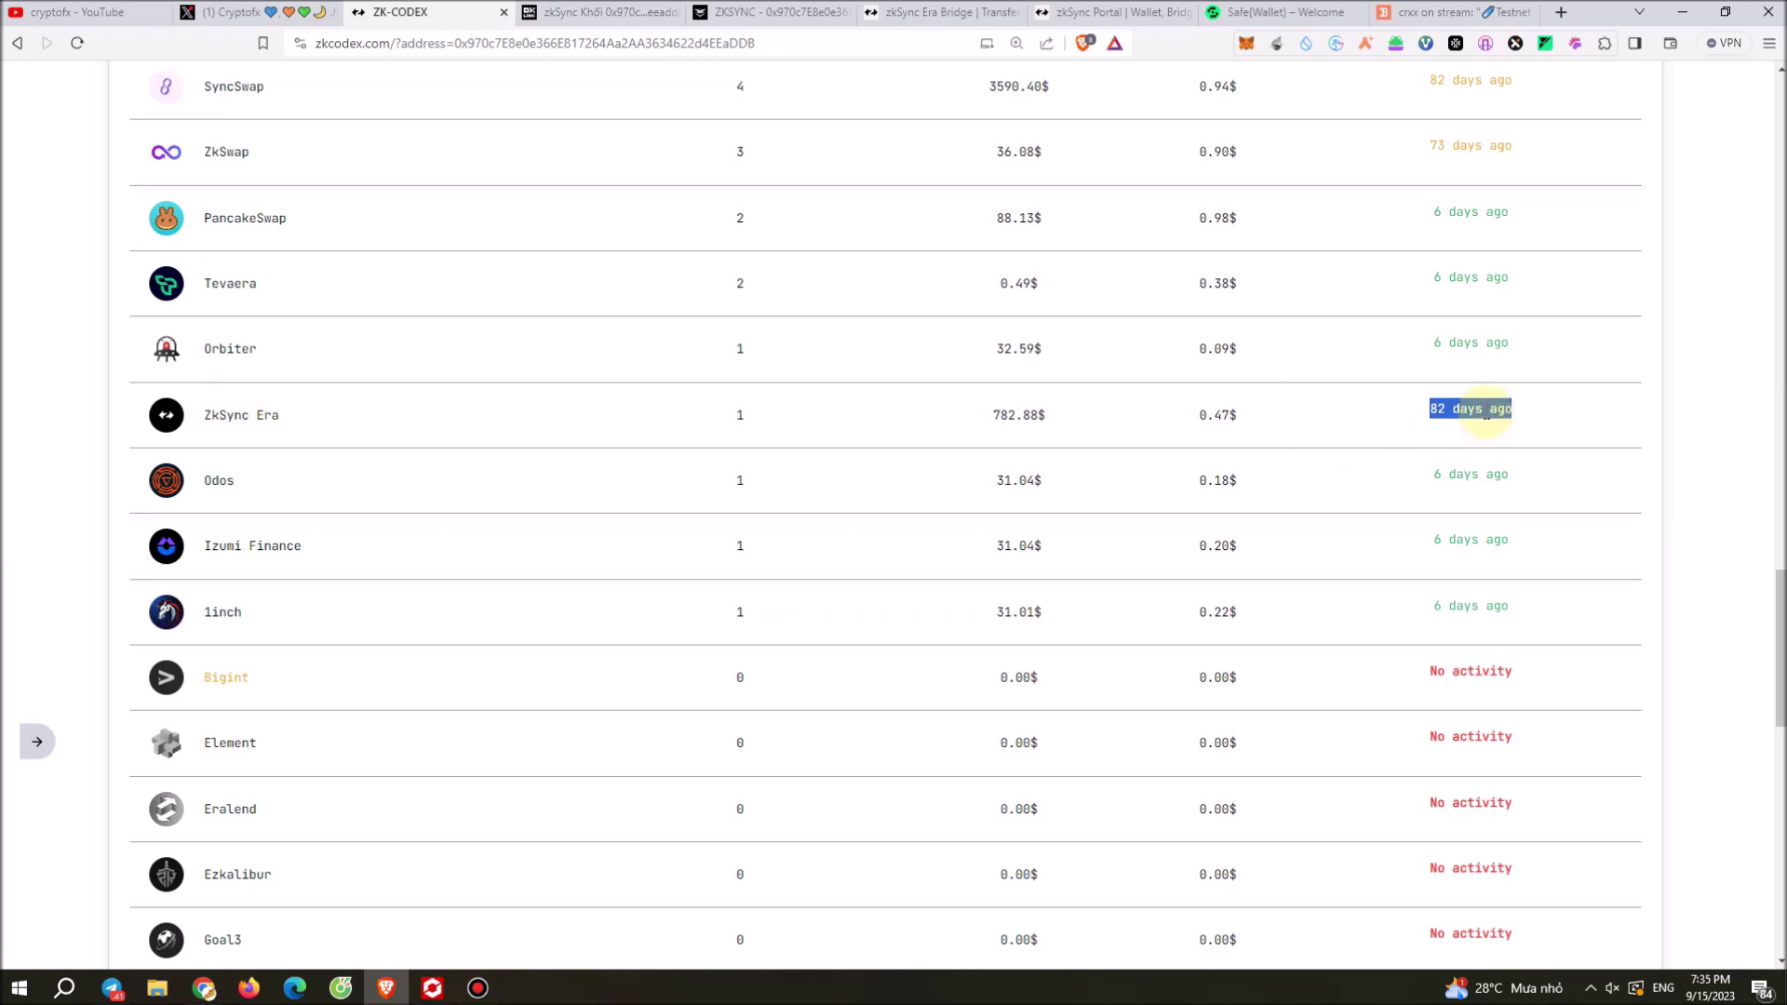
click(1435, 429)
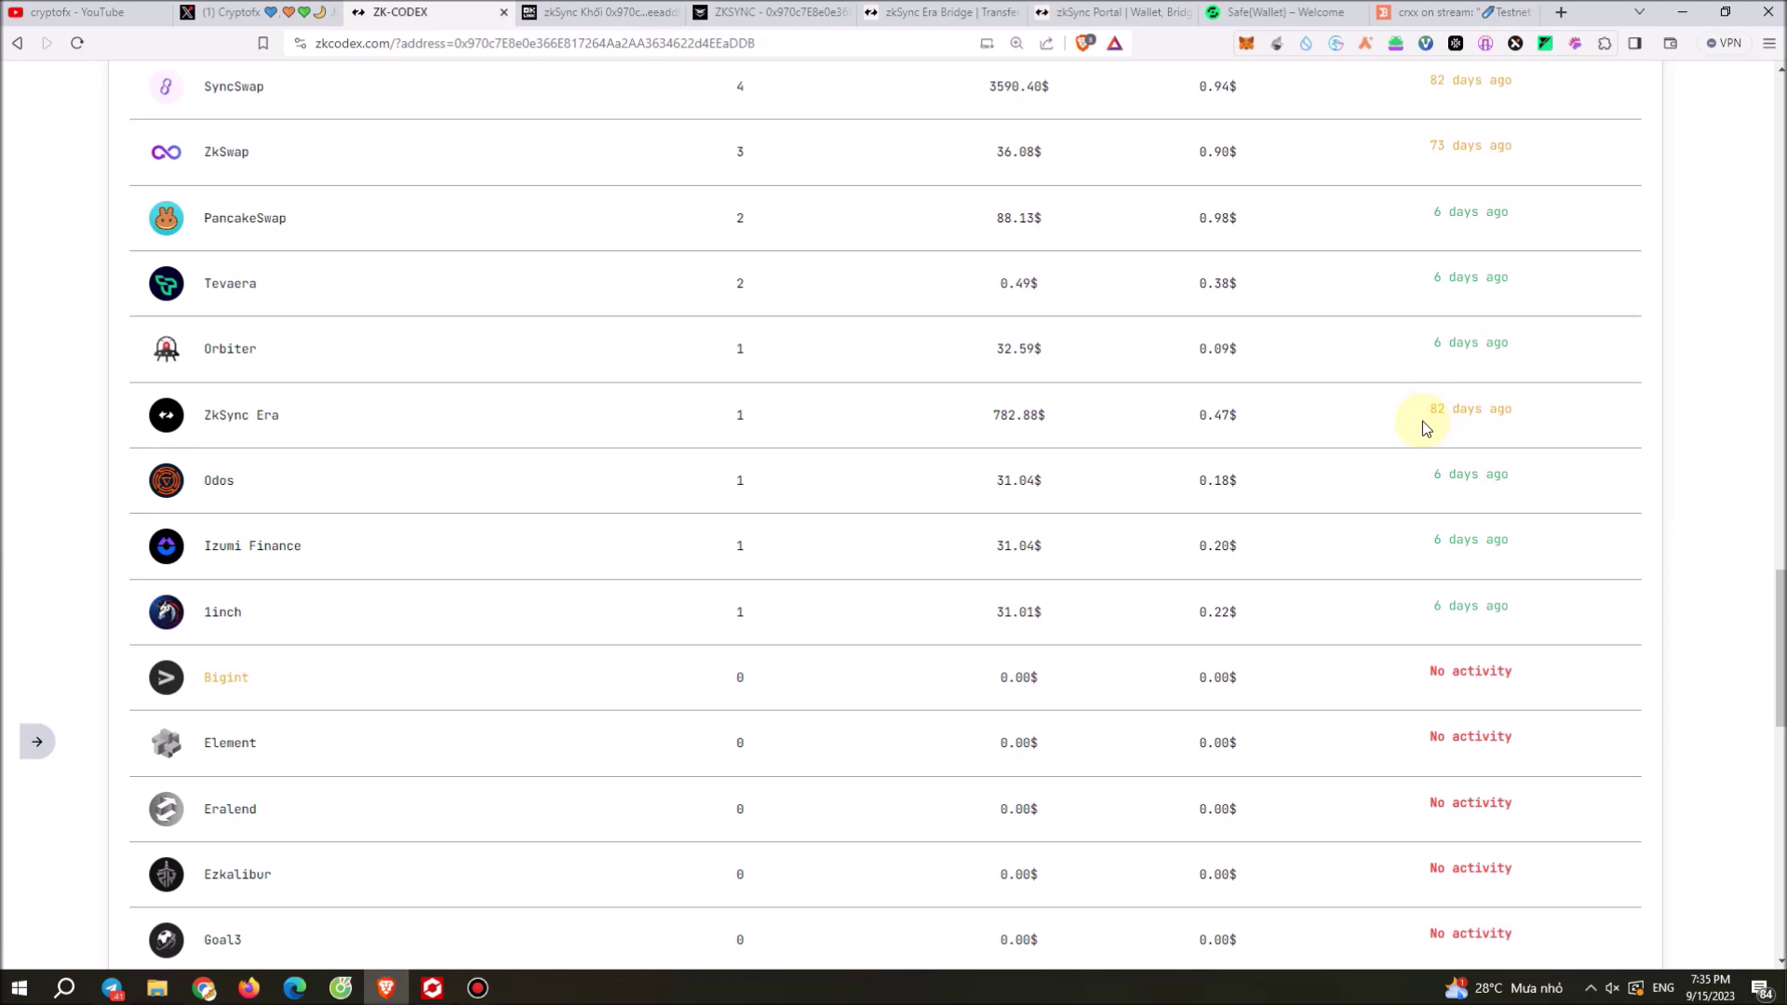
Step: Switch to the OKLink zkSync Era address page and copy the Account 1 wallet address from MetaMask
scroll(874, 384, up, 10)
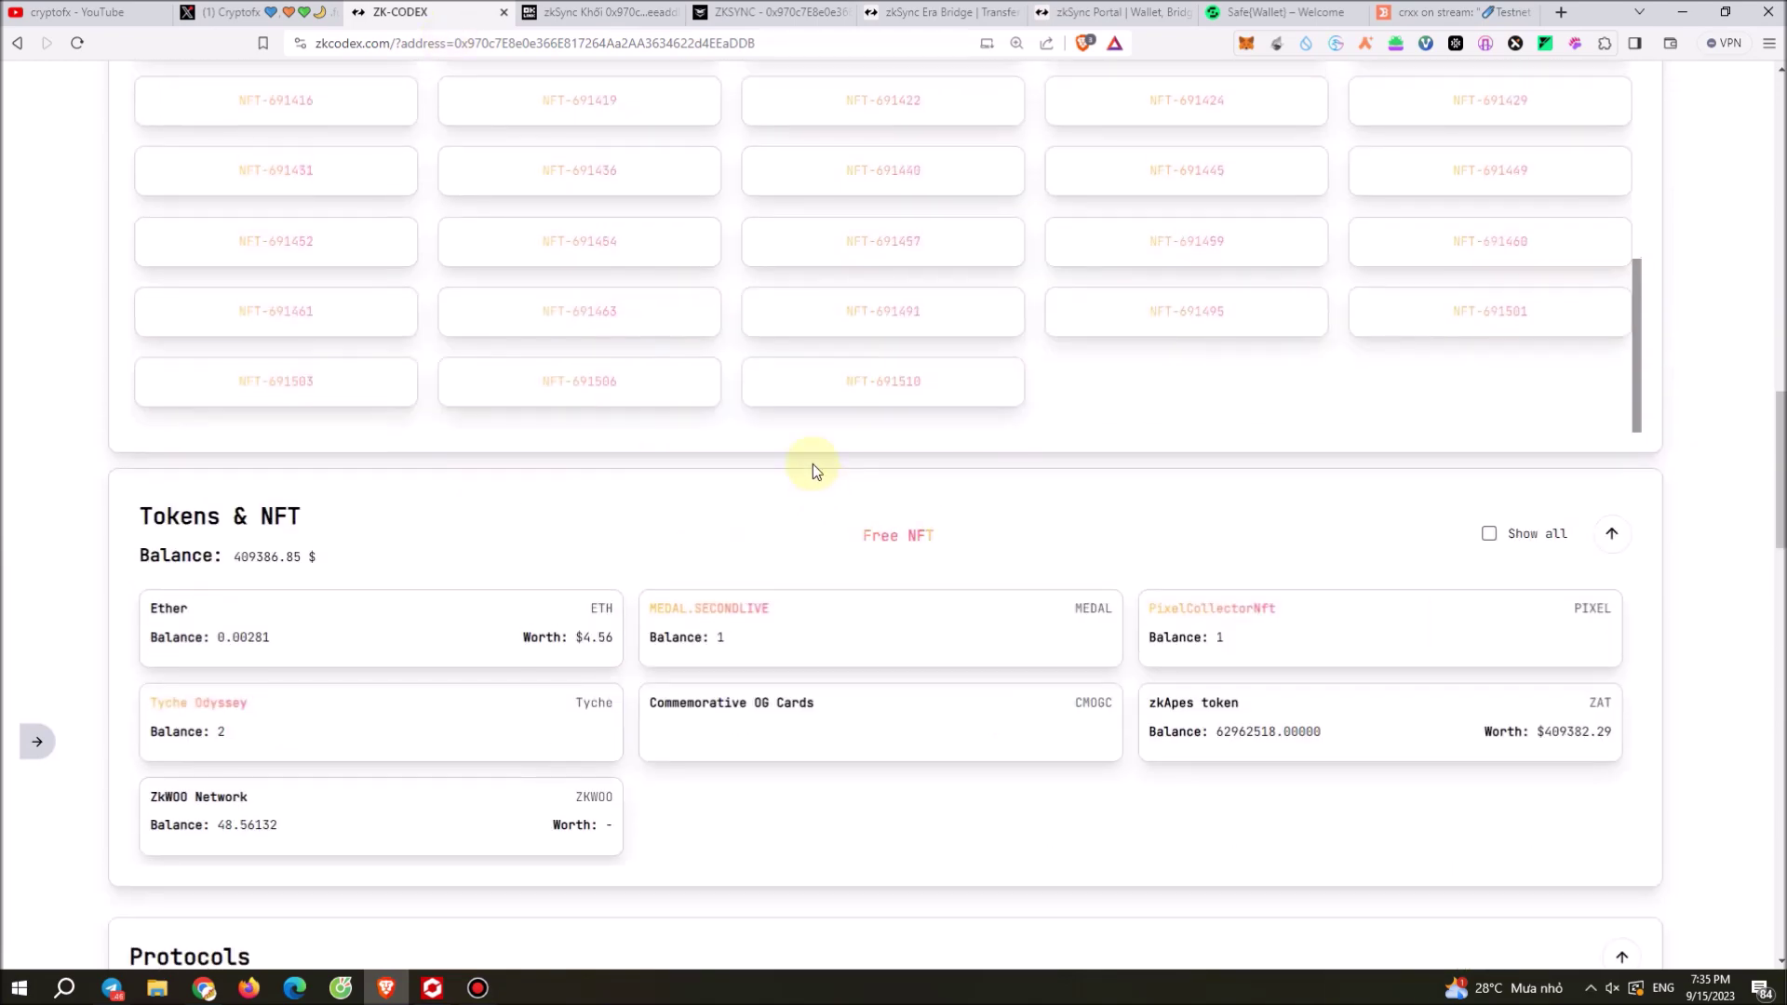
scroll(813, 464, up, 3)
click(651, 12)
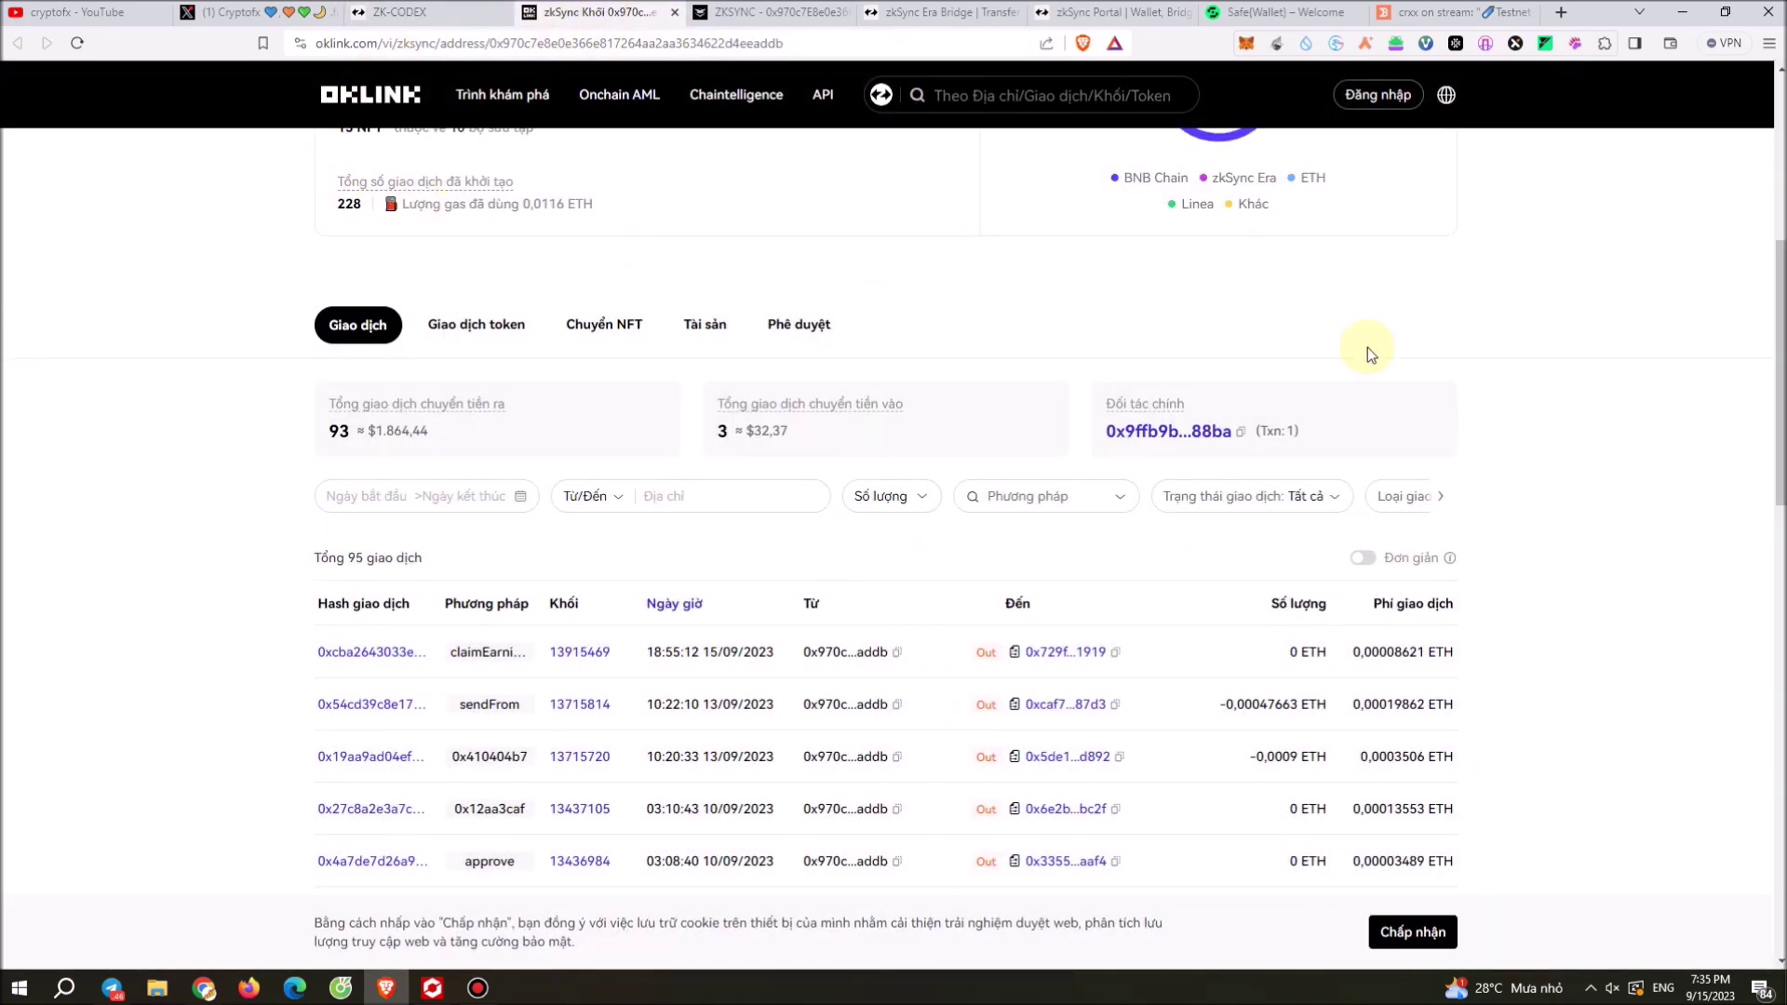
scroll(1382, 561, up, 6)
click(973, 93)
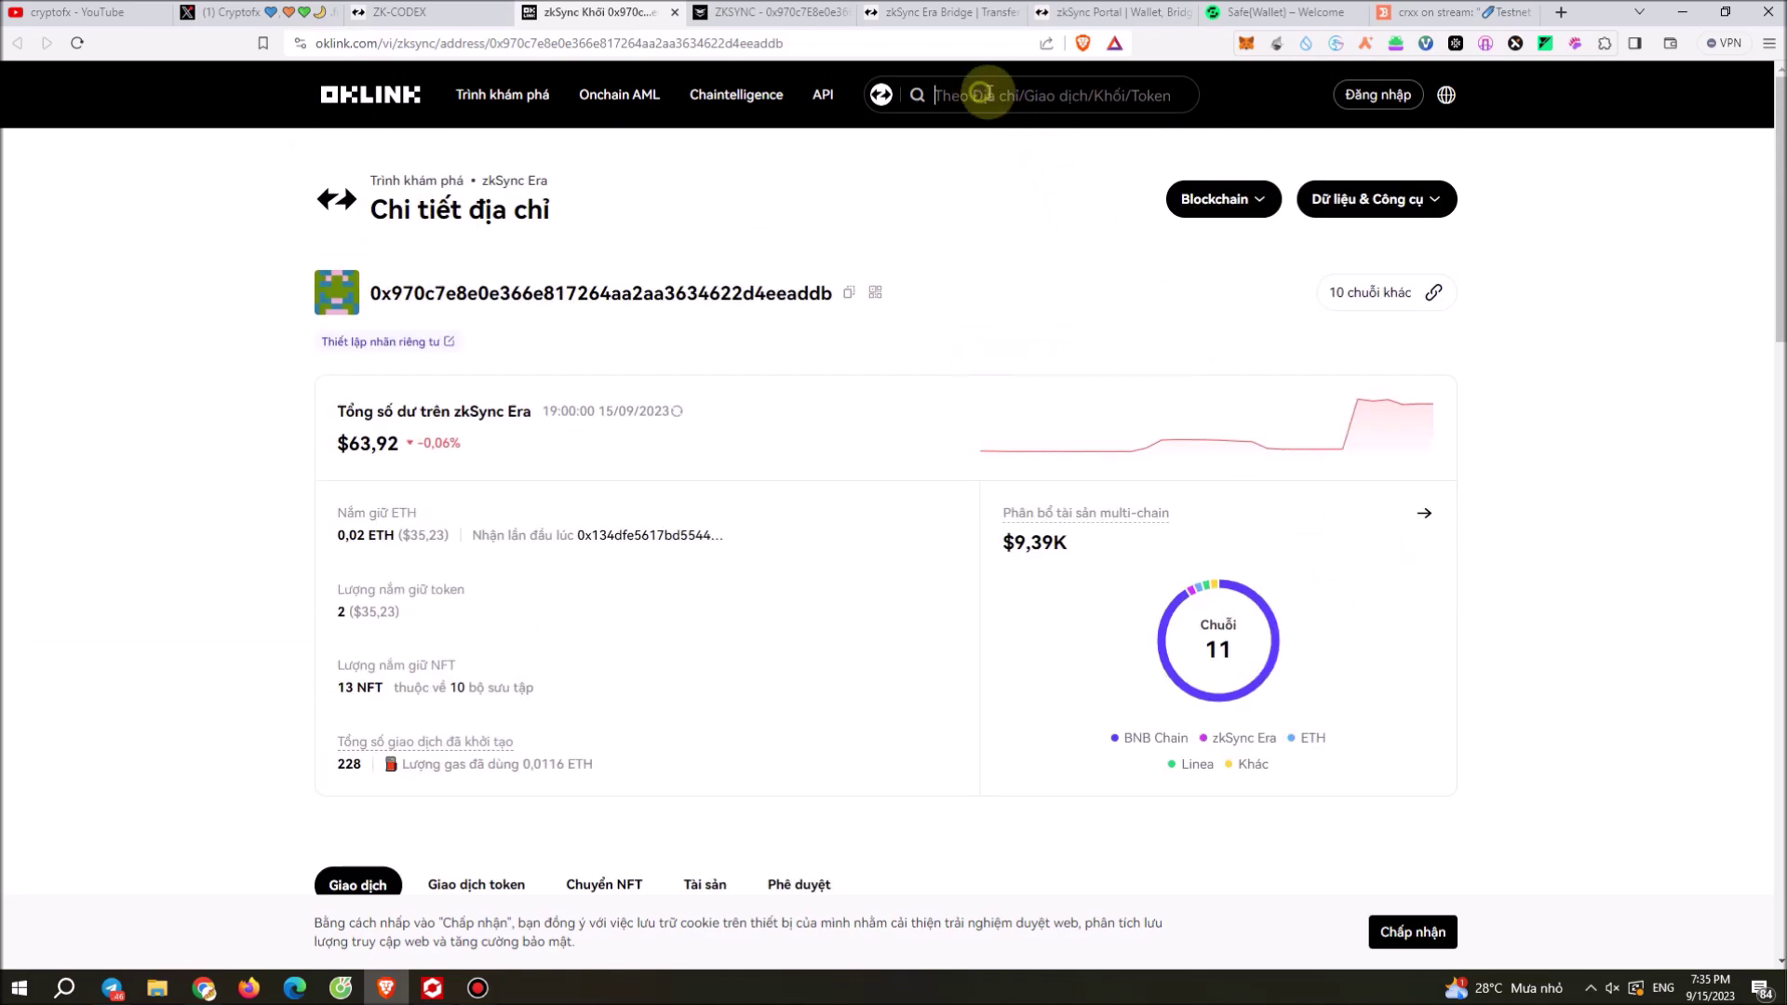
click(1248, 43)
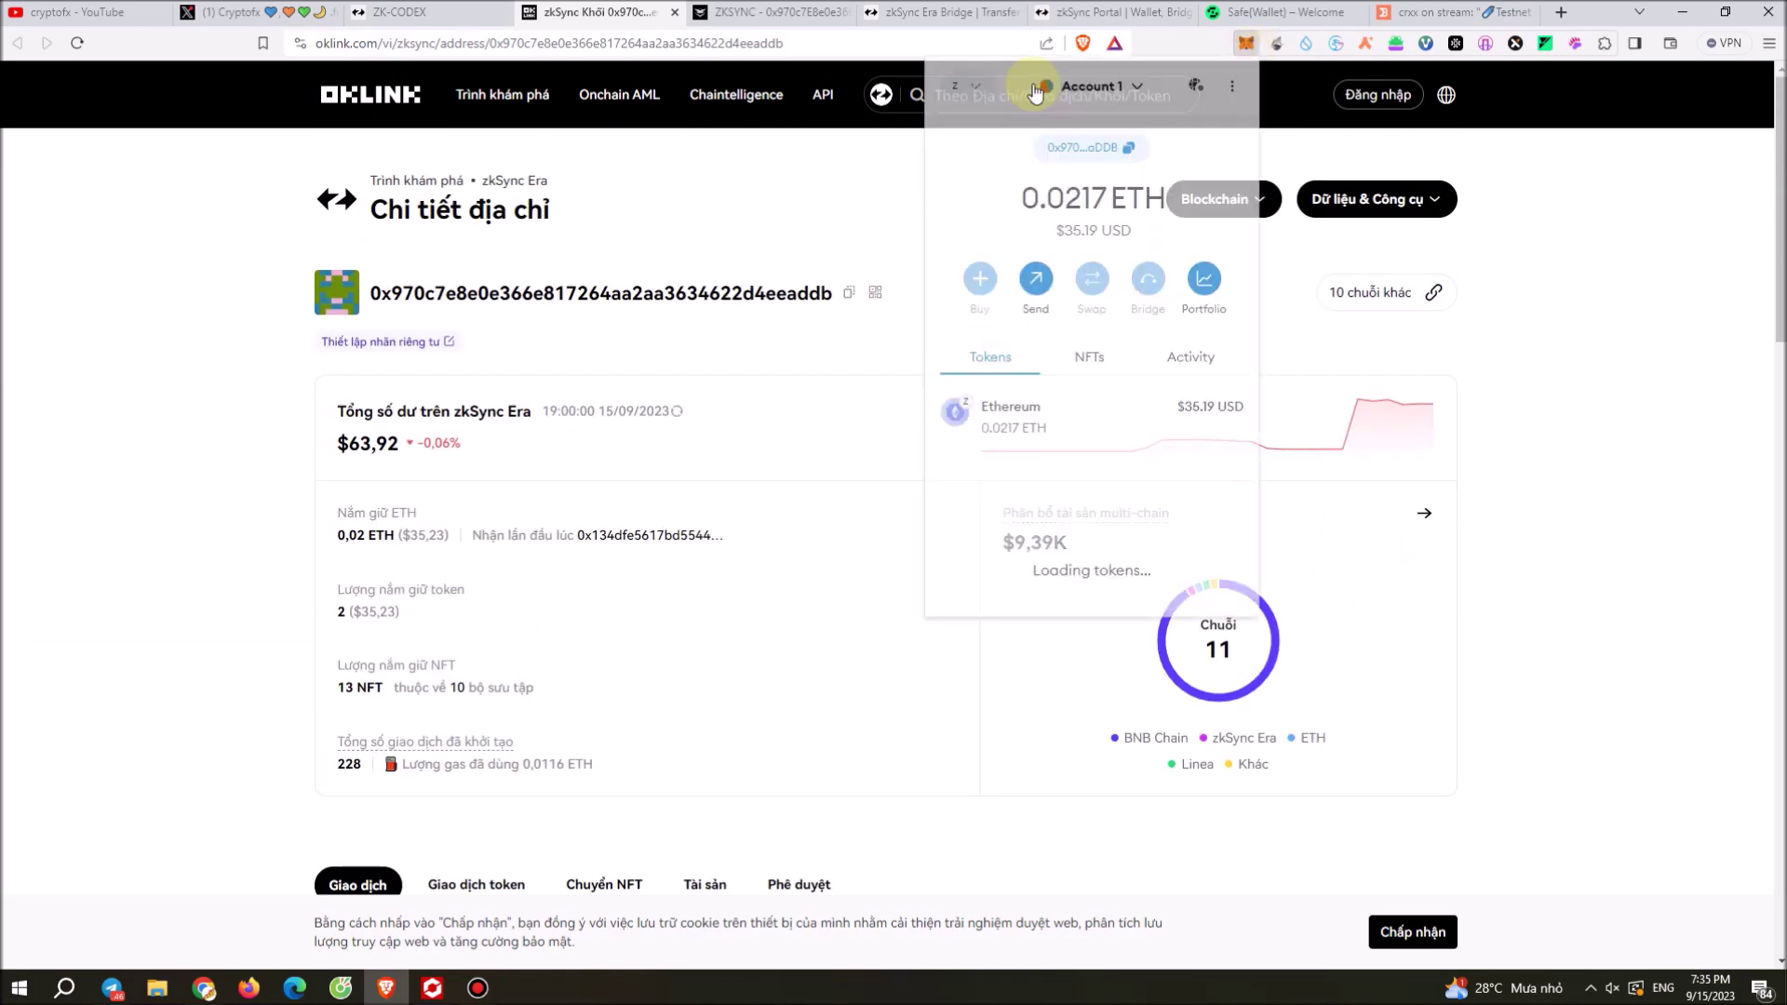
click(1094, 151)
Step: Search OKLink for the copied wallet address and close the old address page, keeping the newly opened result
click(958, 93)
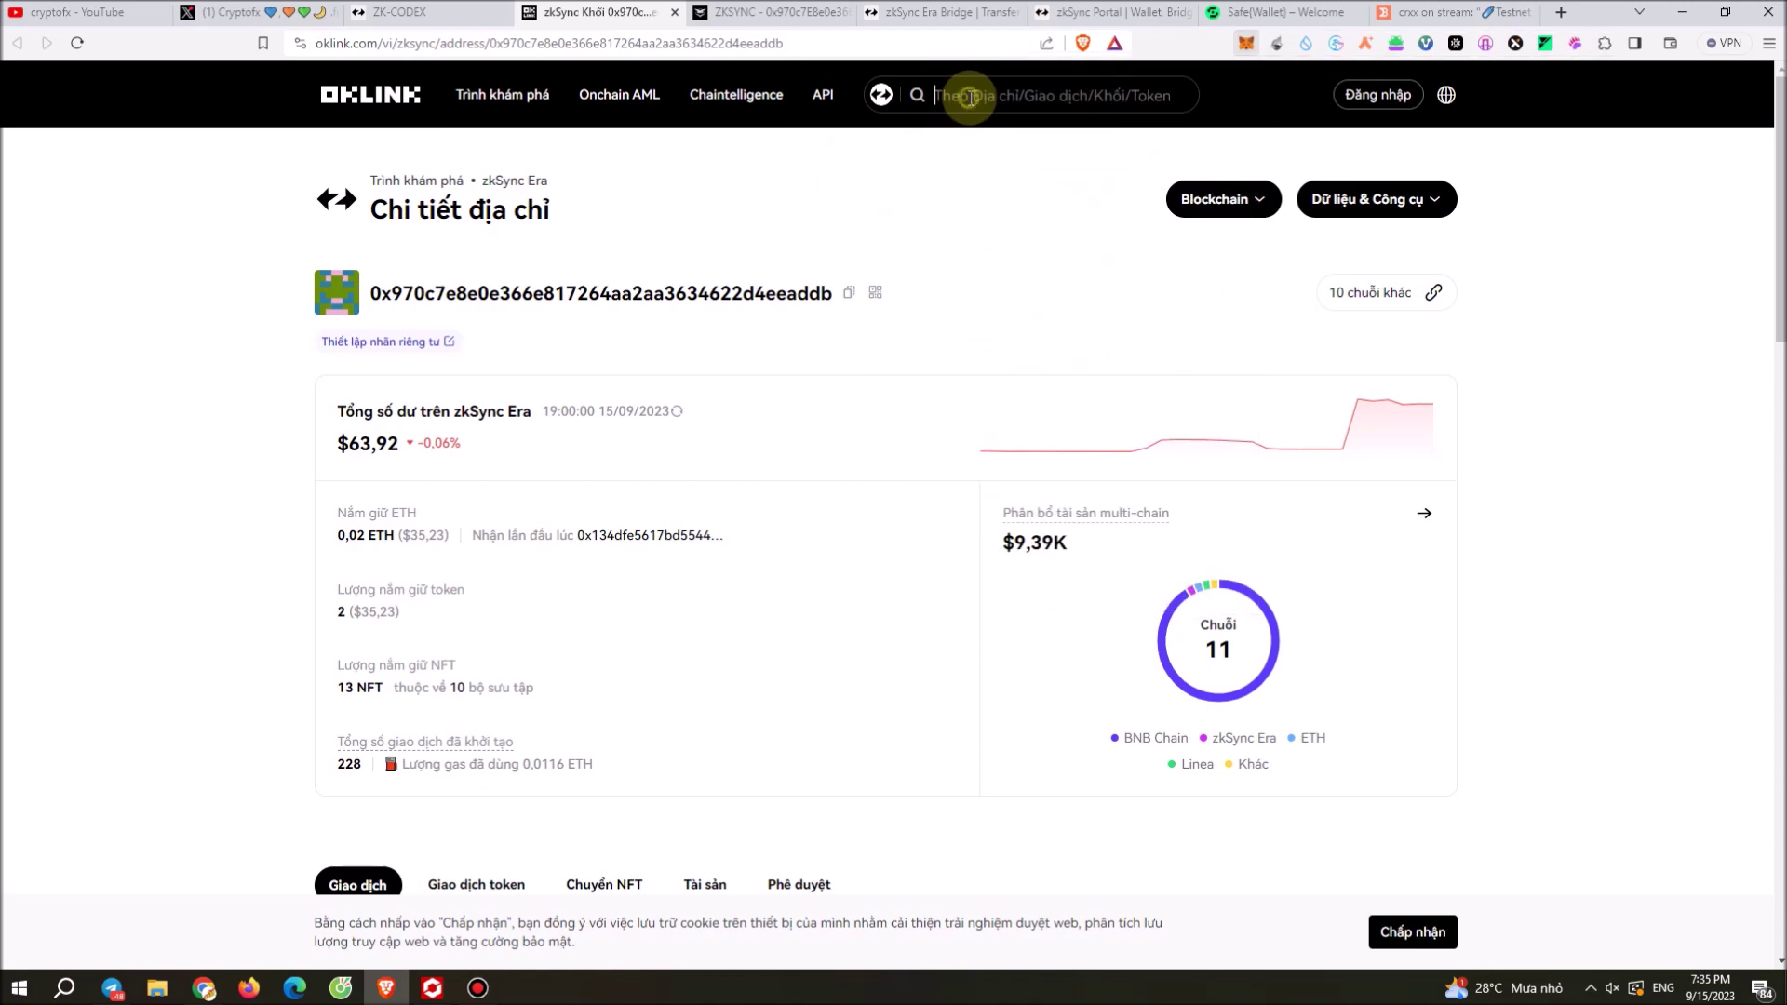
right_click(970, 96)
click(1014, 227)
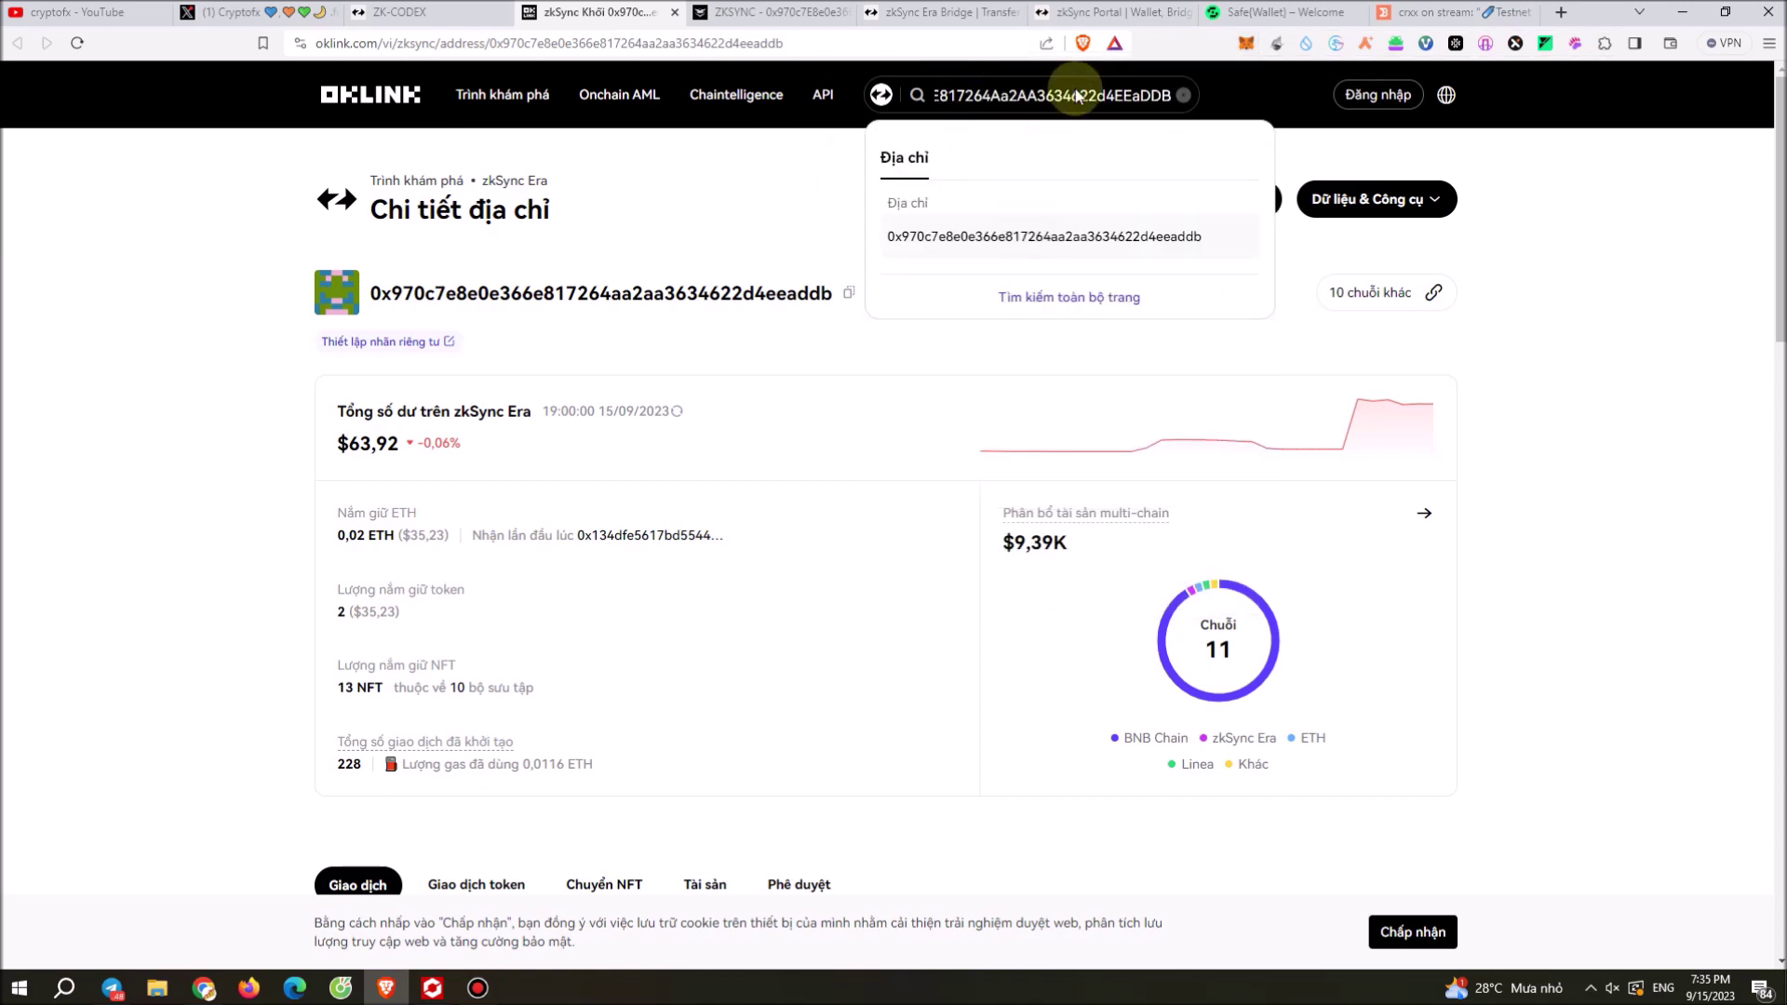
key(Return)
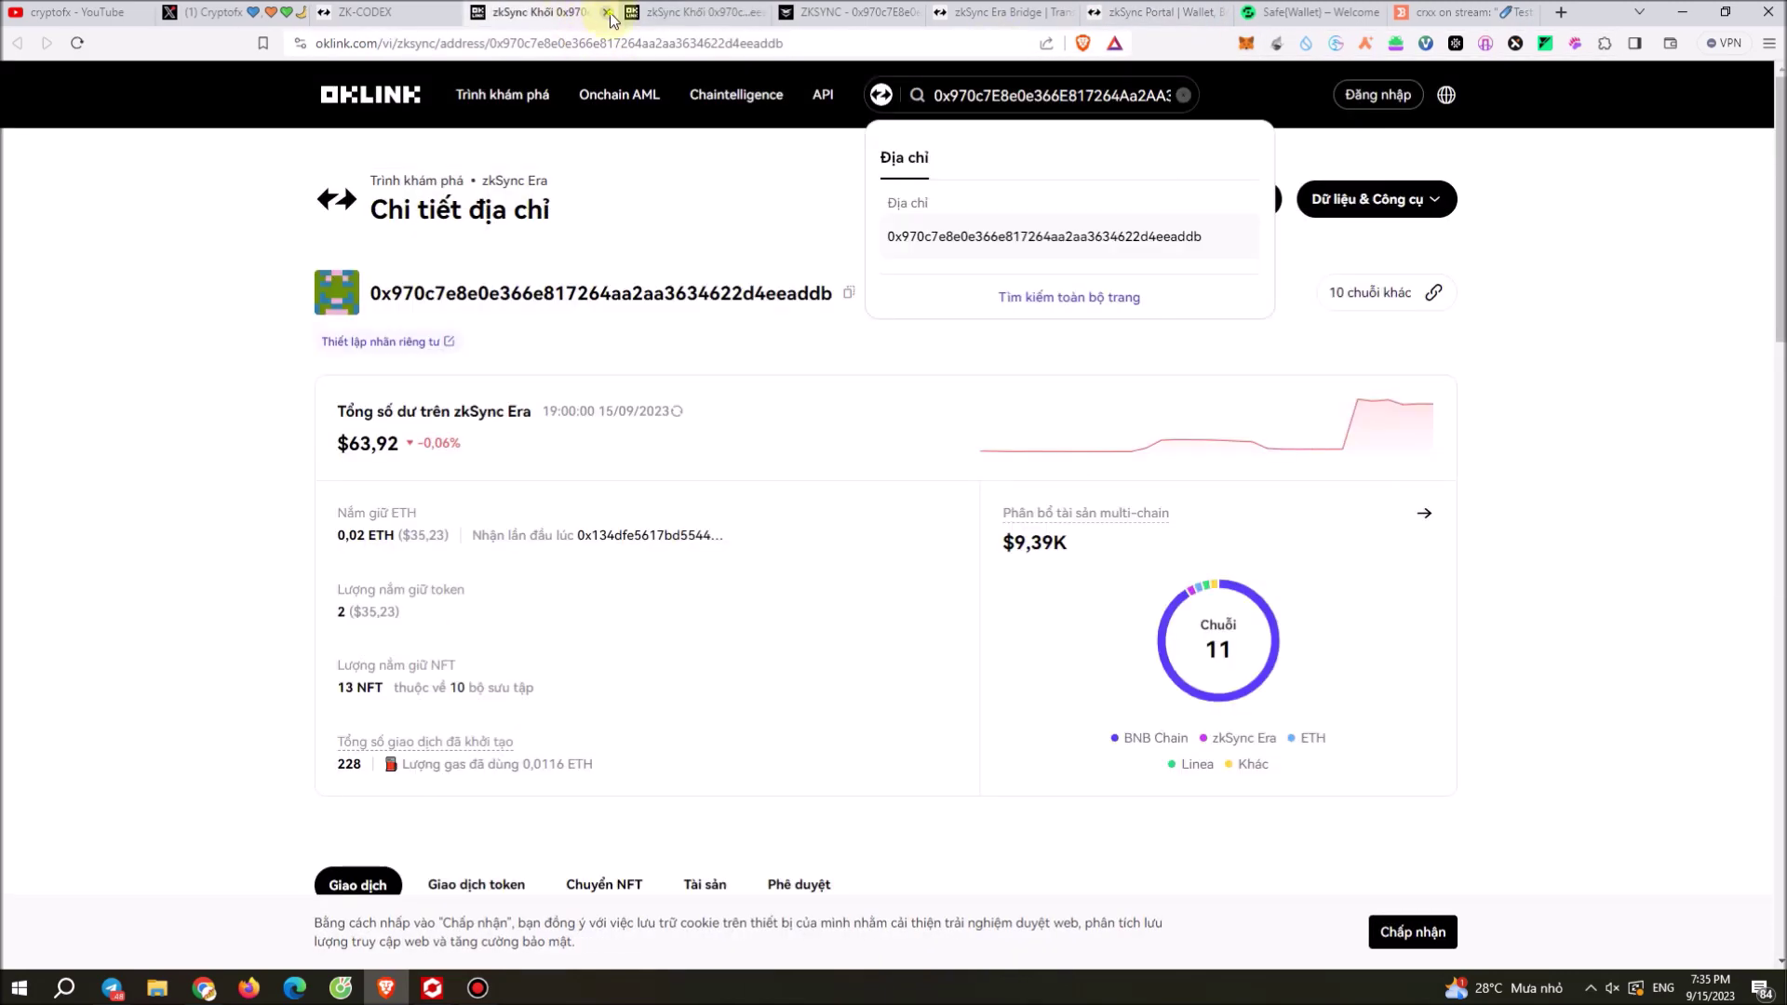
key(ctrl+w)
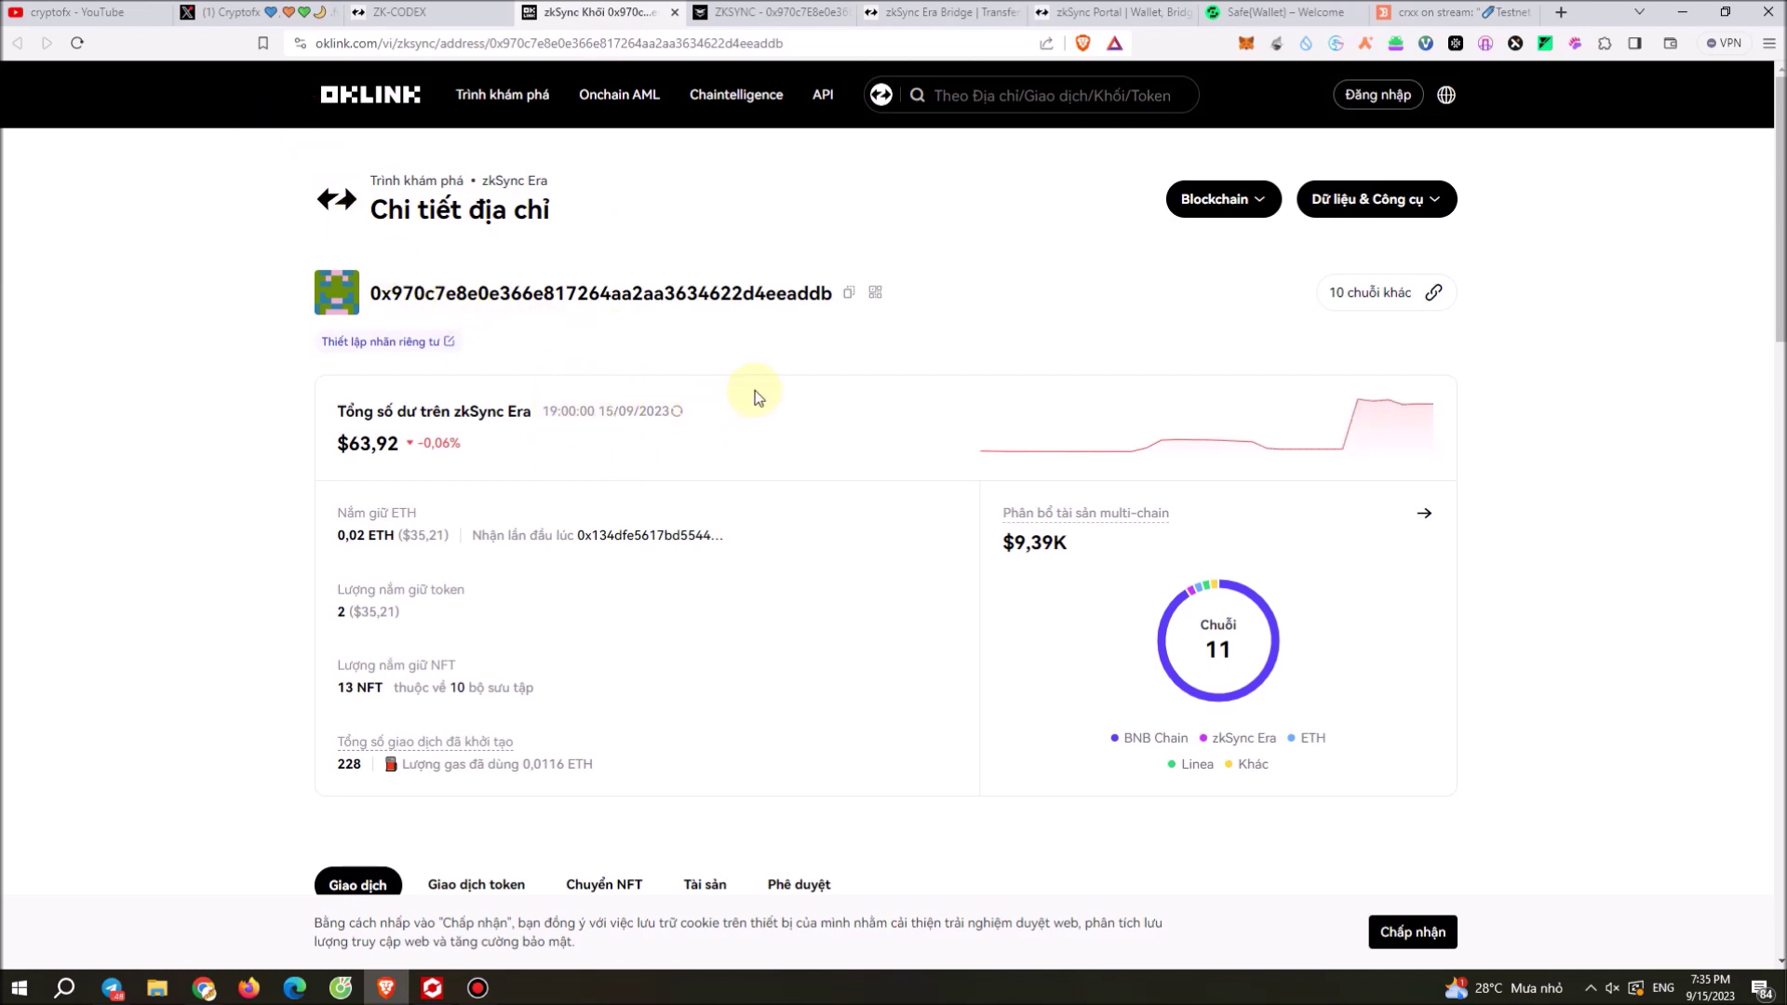
Step: Check the total number of initiated transactions and look over the wallet's transaction list
scroll(722, 478, down, 6)
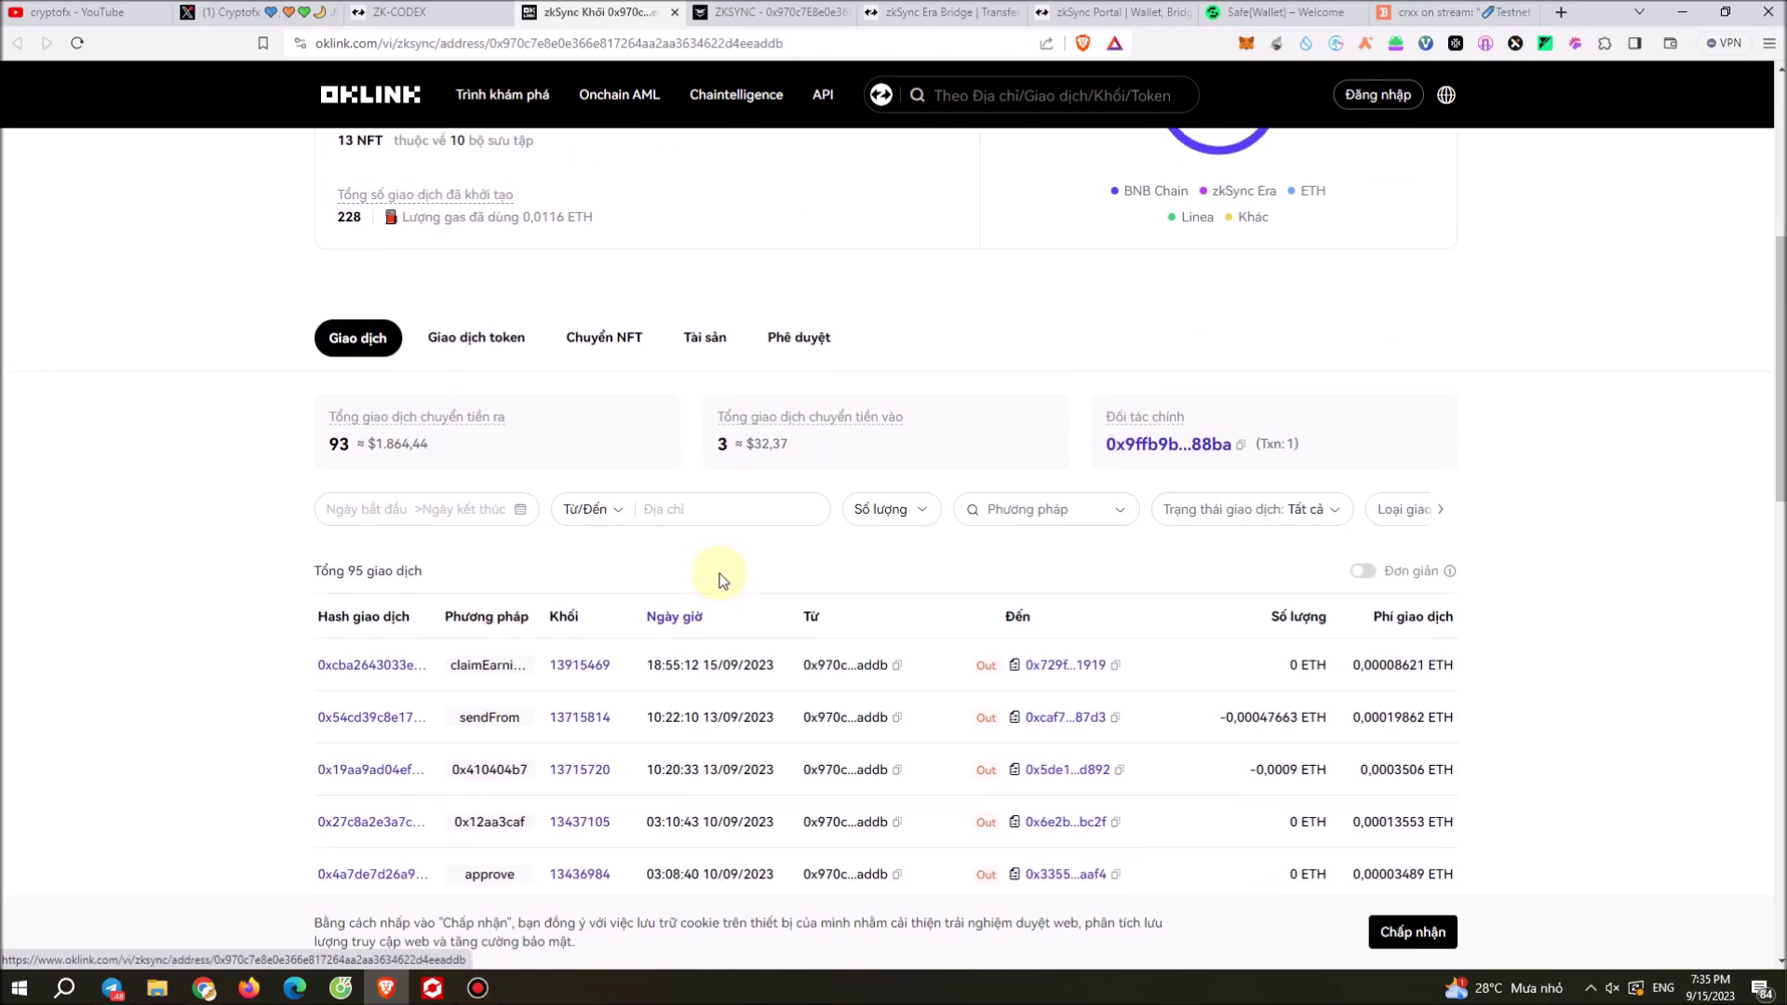
scroll(722, 577, up, 4)
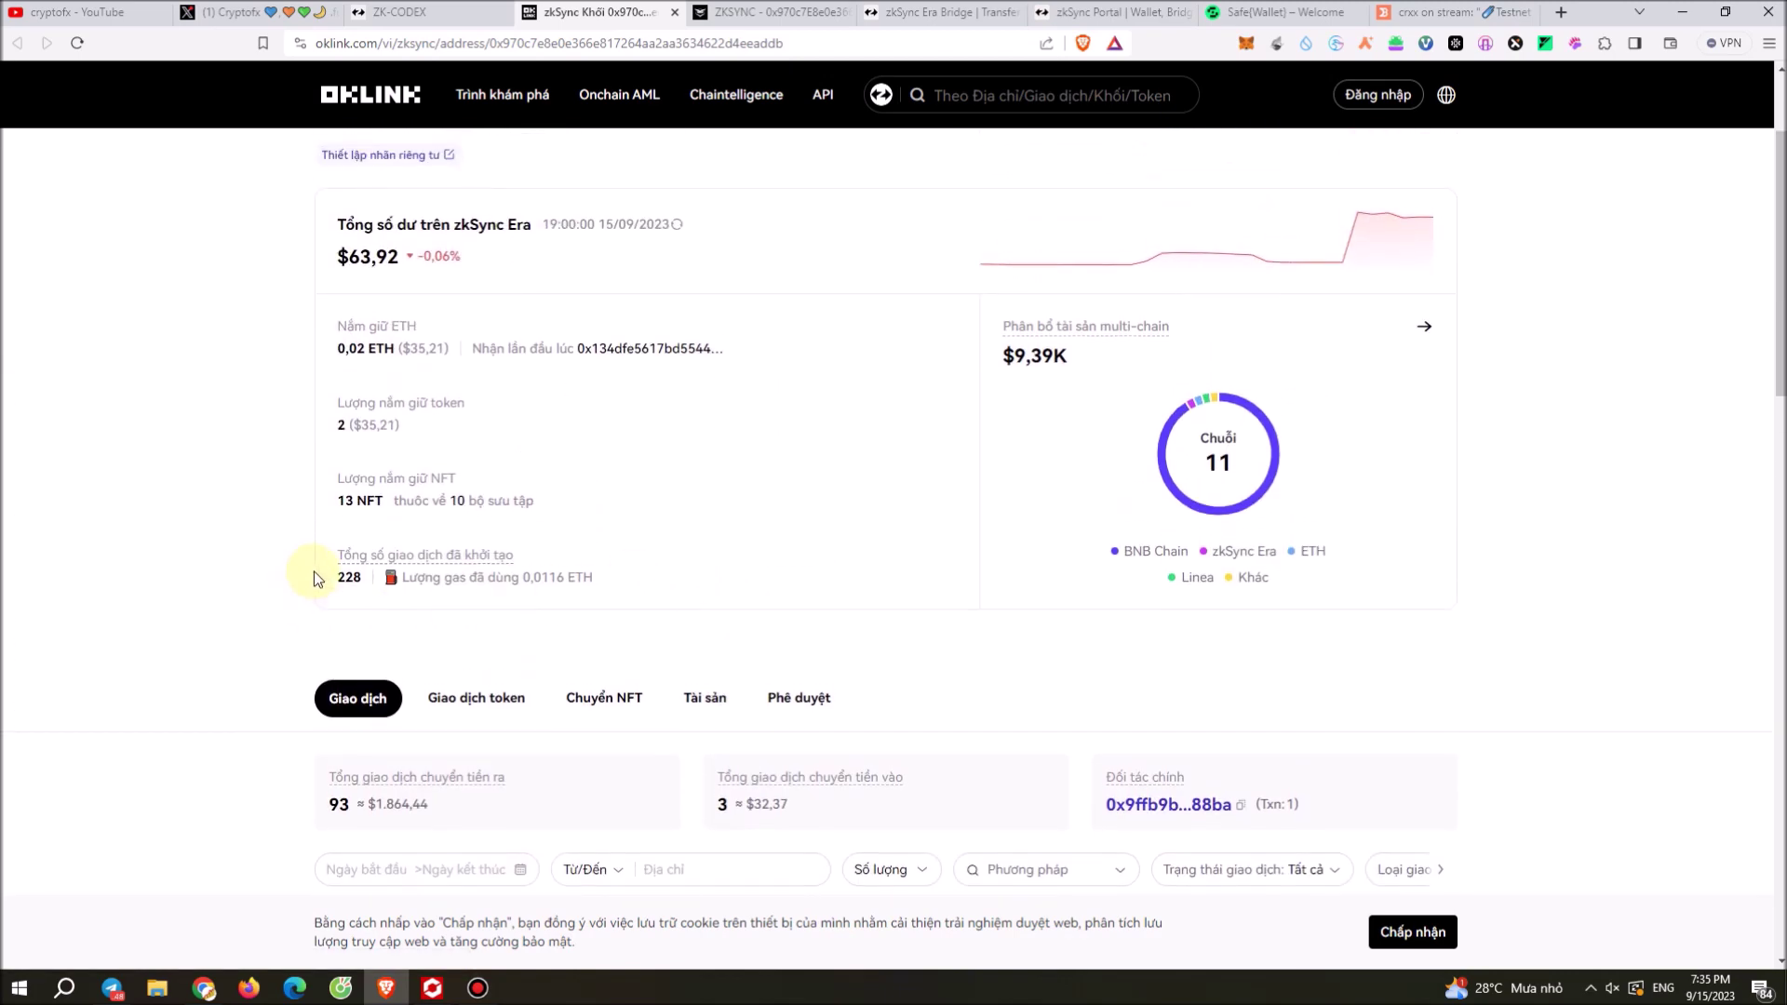
double_click(347, 577)
scroll(866, 694, down, 3)
scroll(860, 713, down, 6)
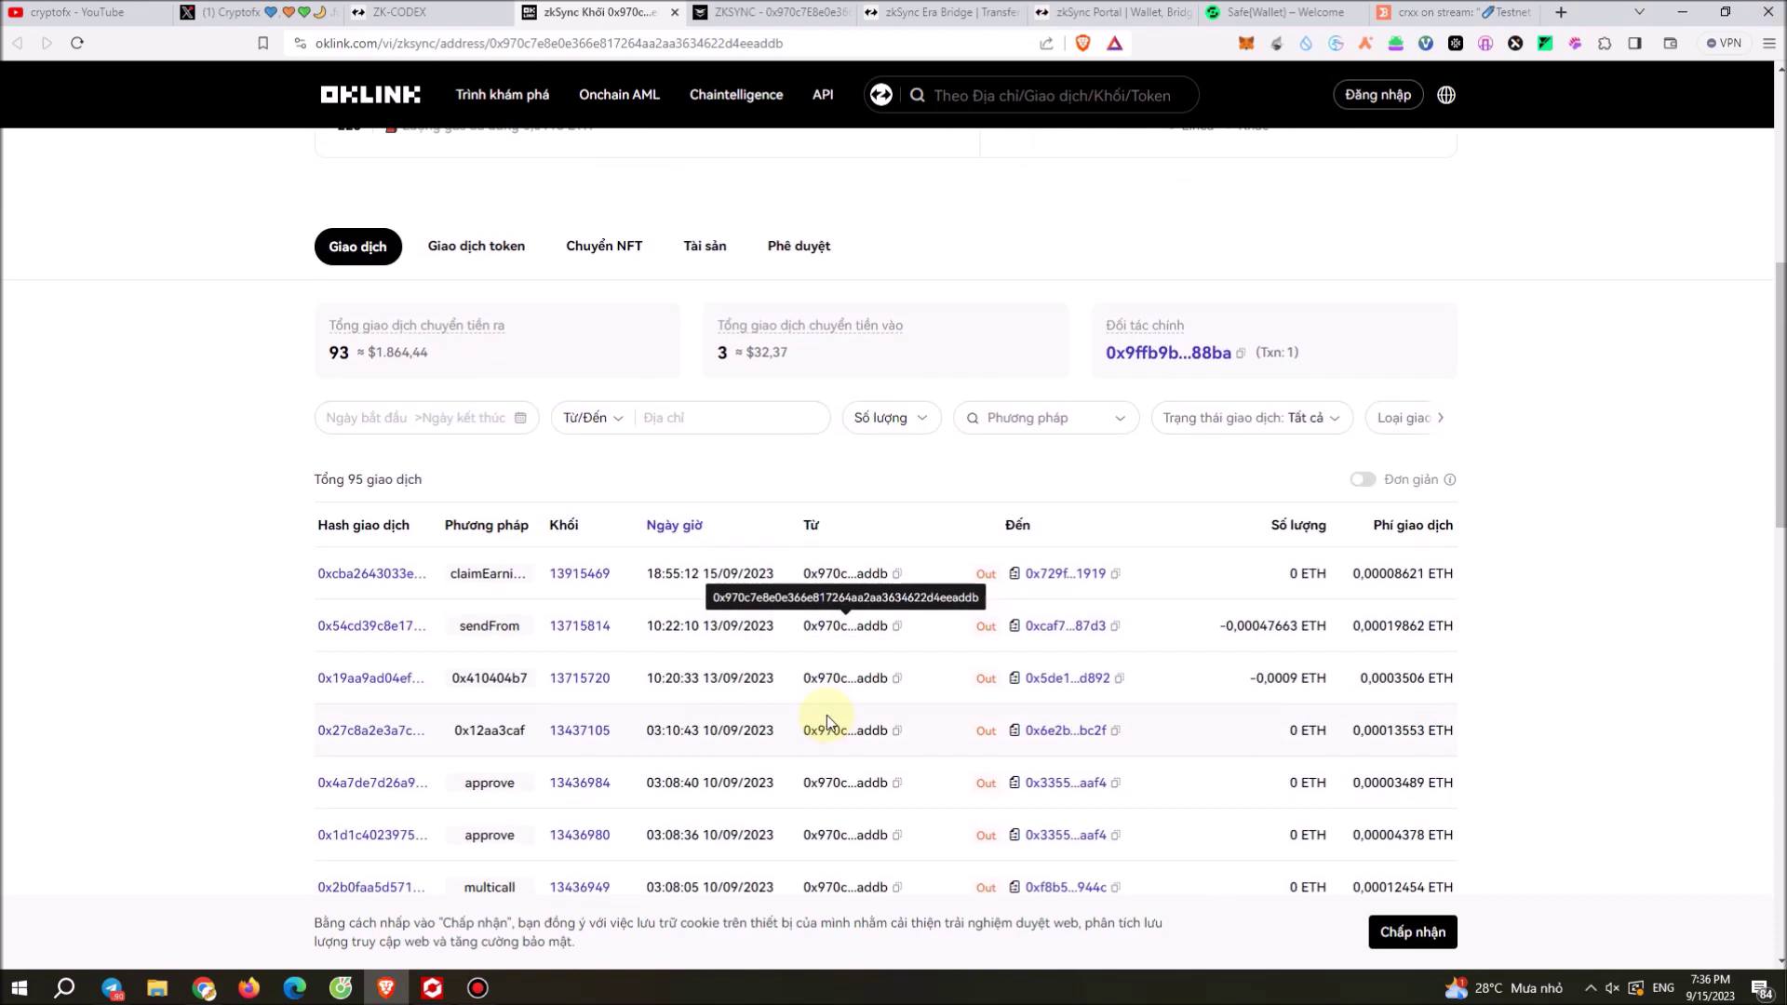
Step: Check the count and dollar value of the wallet's outgoing and incoming transfer transactions
scroll(658, 678, up, 3)
mouse_move(354, 398)
drag(355, 405, 470, 419)
click(388, 436)
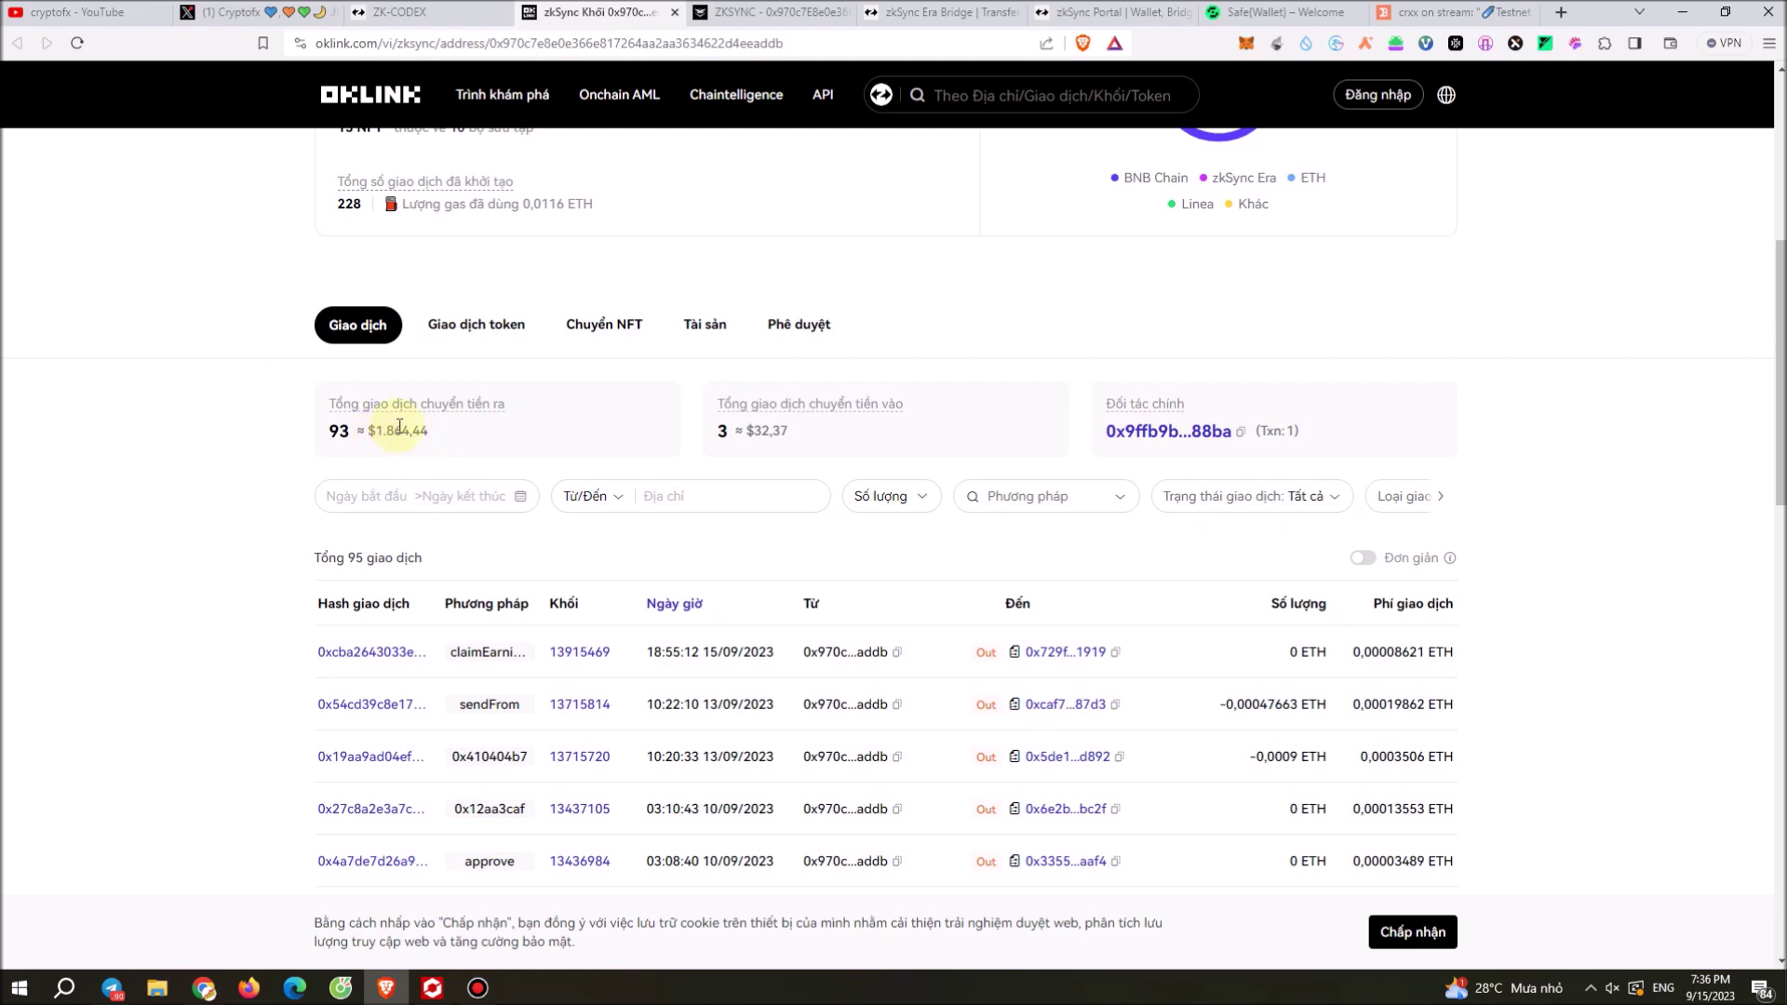
drag(350, 439, 452, 442)
click(463, 438)
drag(769, 403, 841, 423)
click(762, 420)
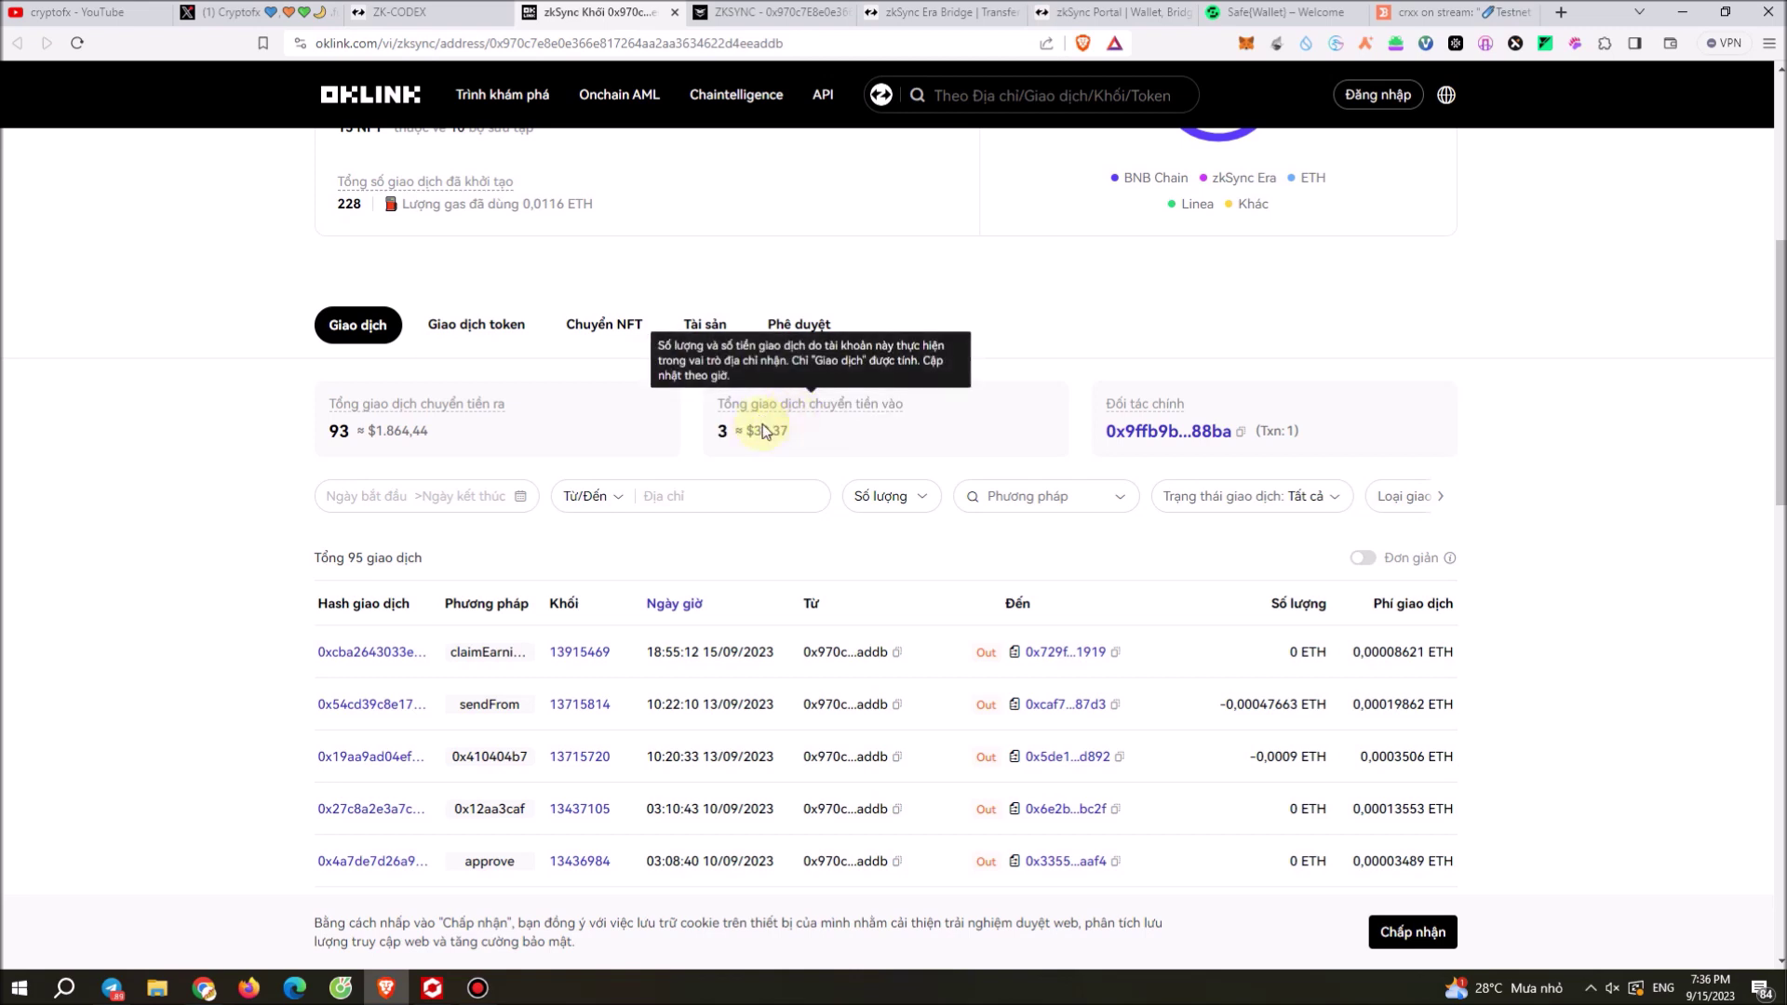
Step: Re-examine the outgoing transfer total and review the address overview together with the transaction list
drag(463, 430, 281, 432)
click(342, 432)
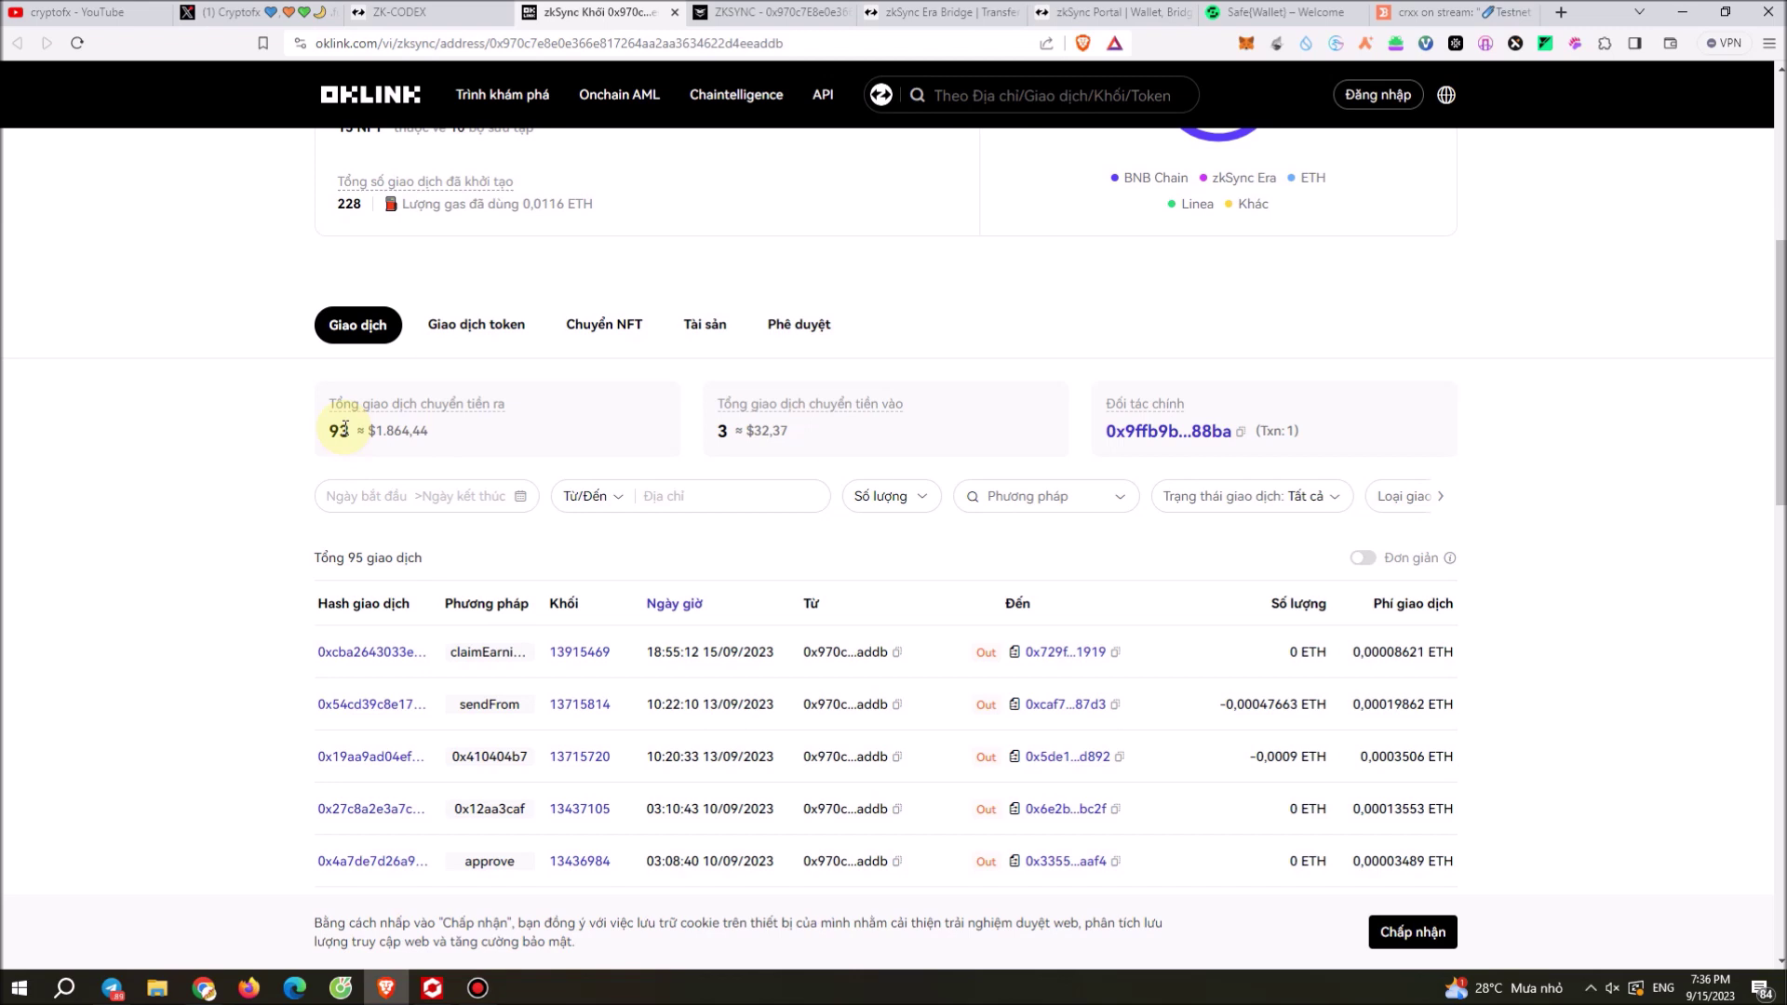
drag(334, 431, 406, 427)
click(407, 426)
drag(334, 431, 407, 430)
click(365, 438)
double_click(350, 430)
scroll(657, 434, up, 6)
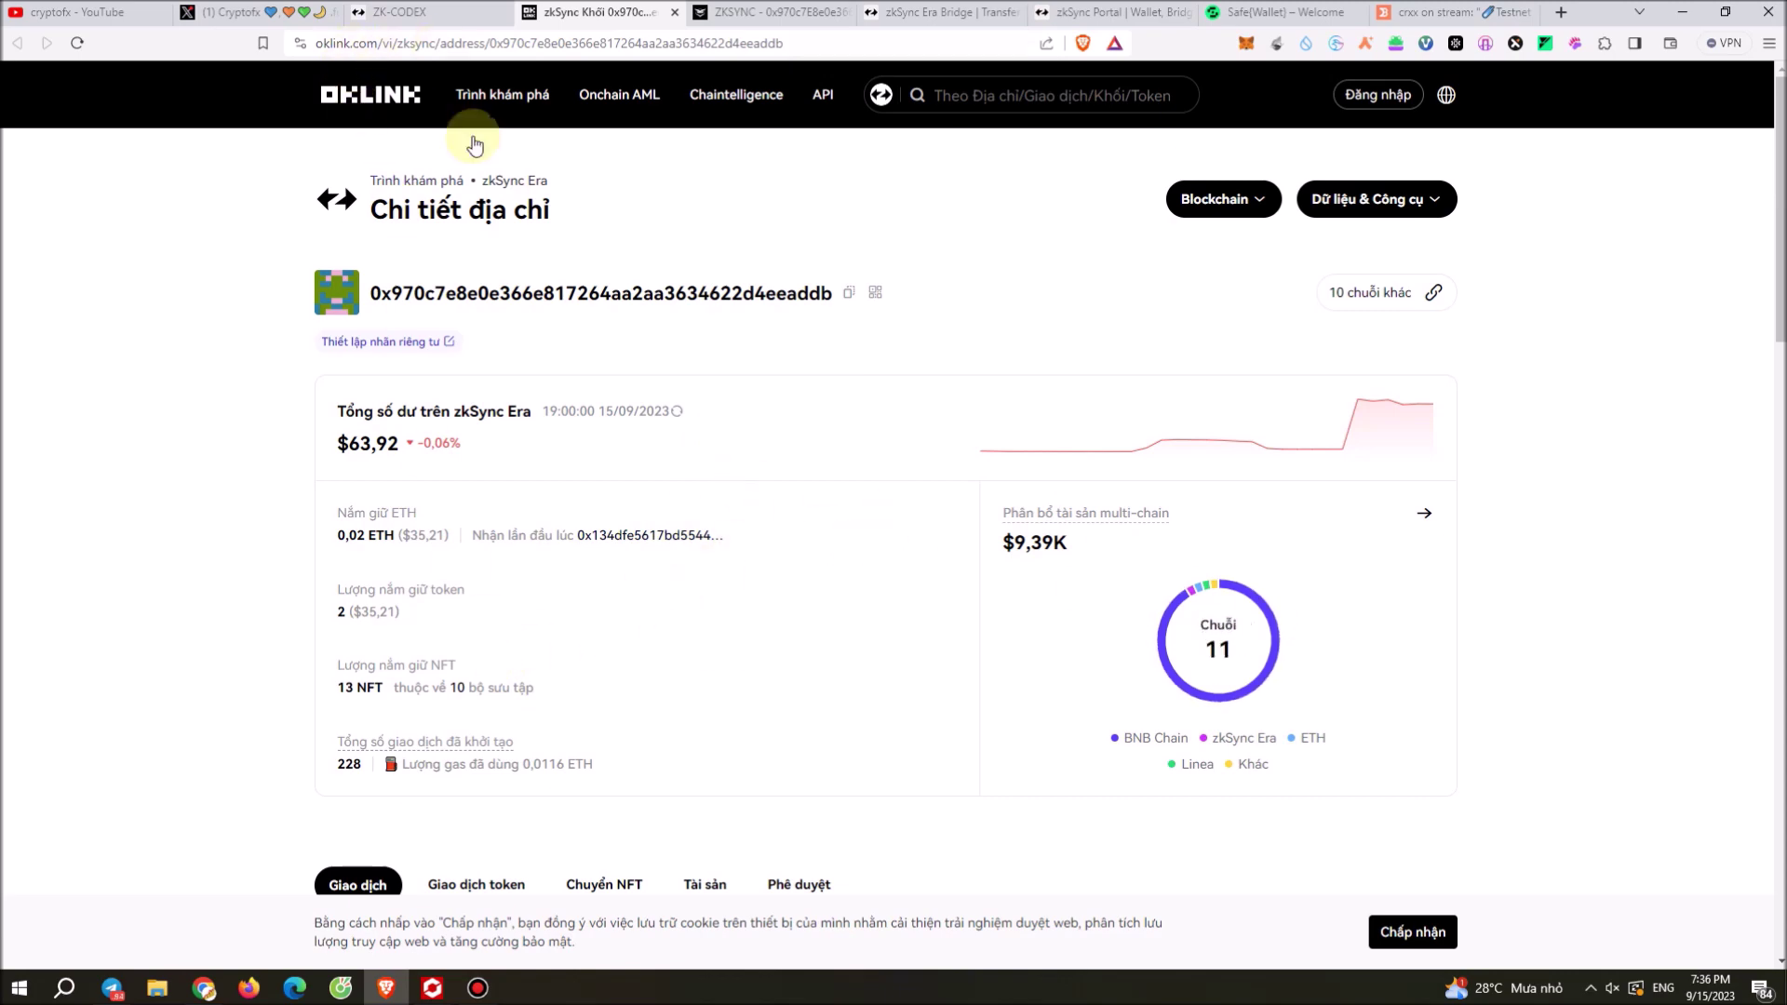
scroll(622, 596, down, 12)
scroll(678, 626, up, 9)
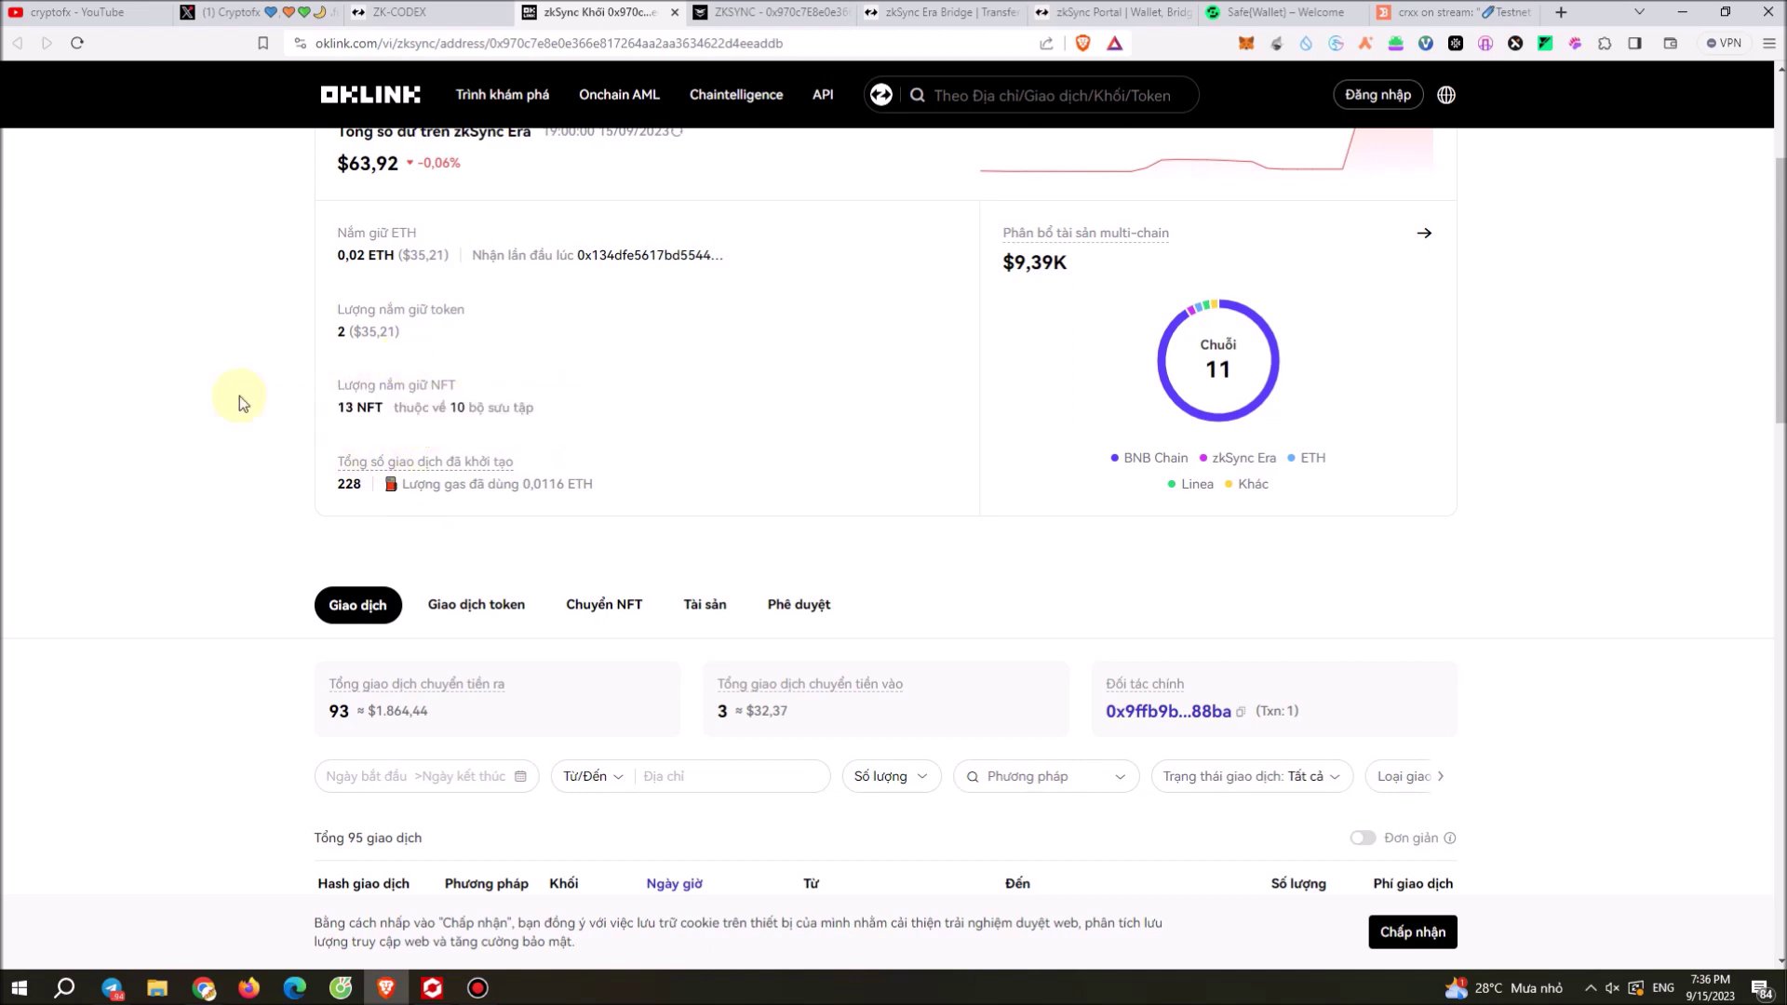
Step: Switch to the DappGate zkSync tracker page and highlight the site portion of its web address before the wallet address
click(771, 12)
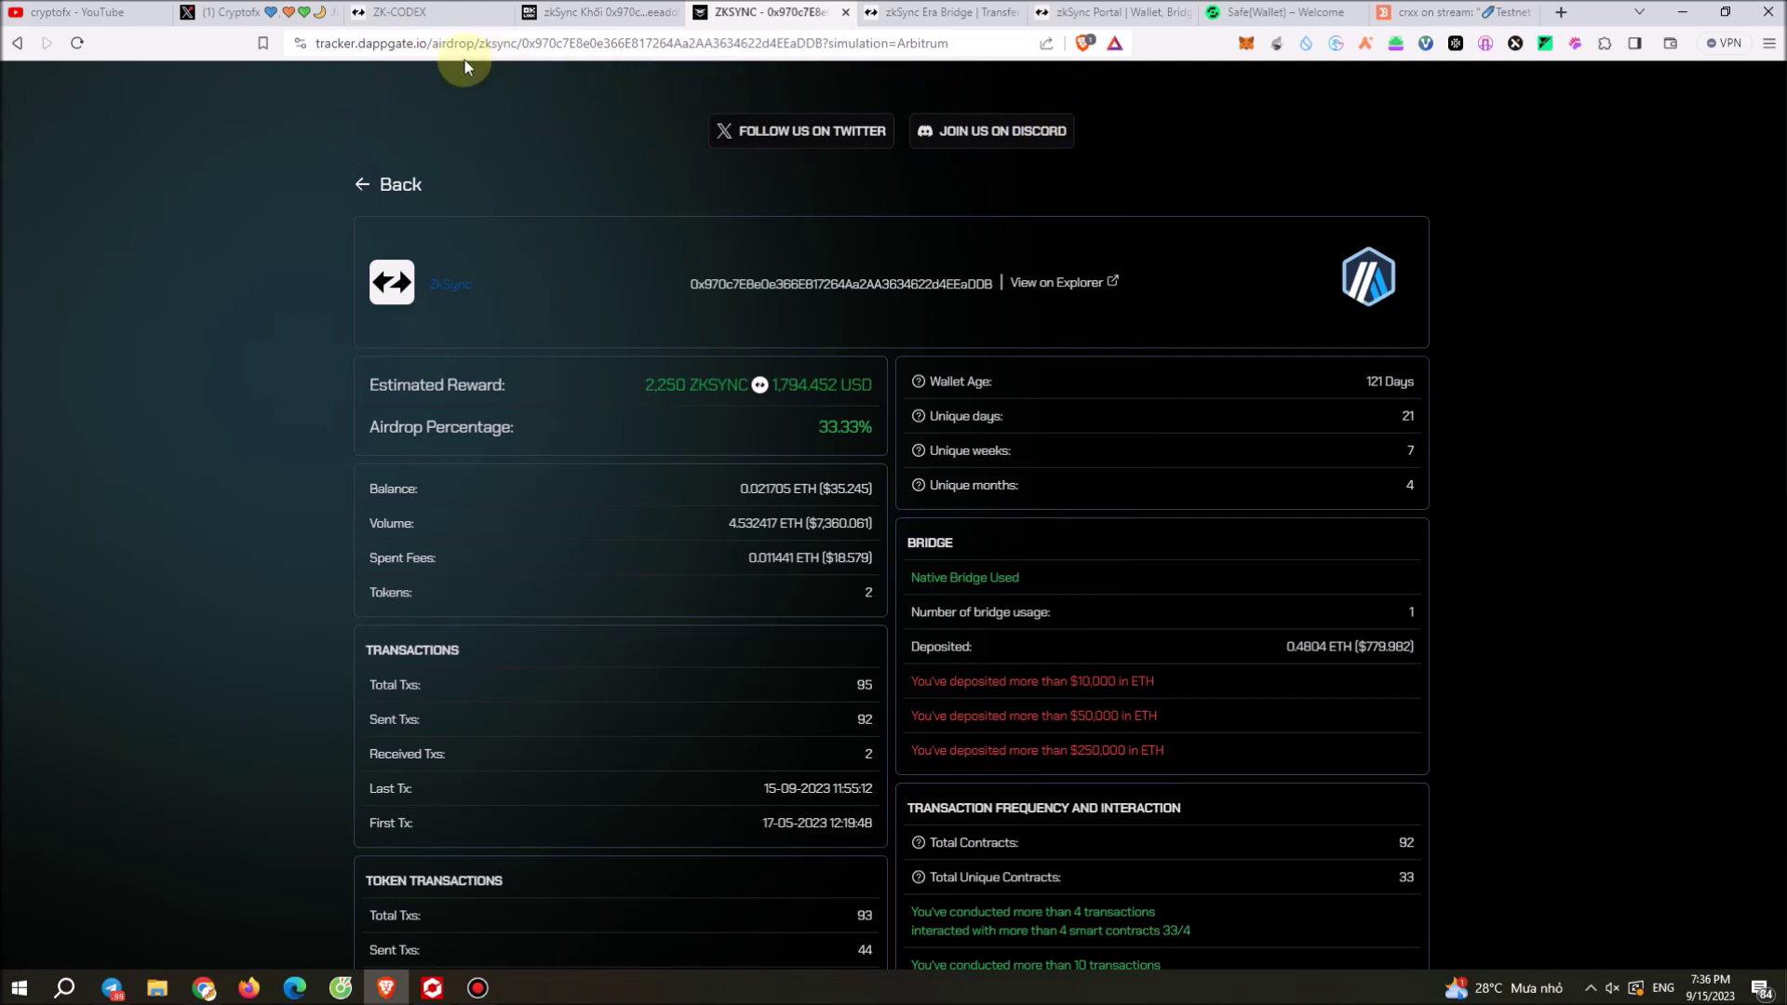
drag(511, 43, 285, 44)
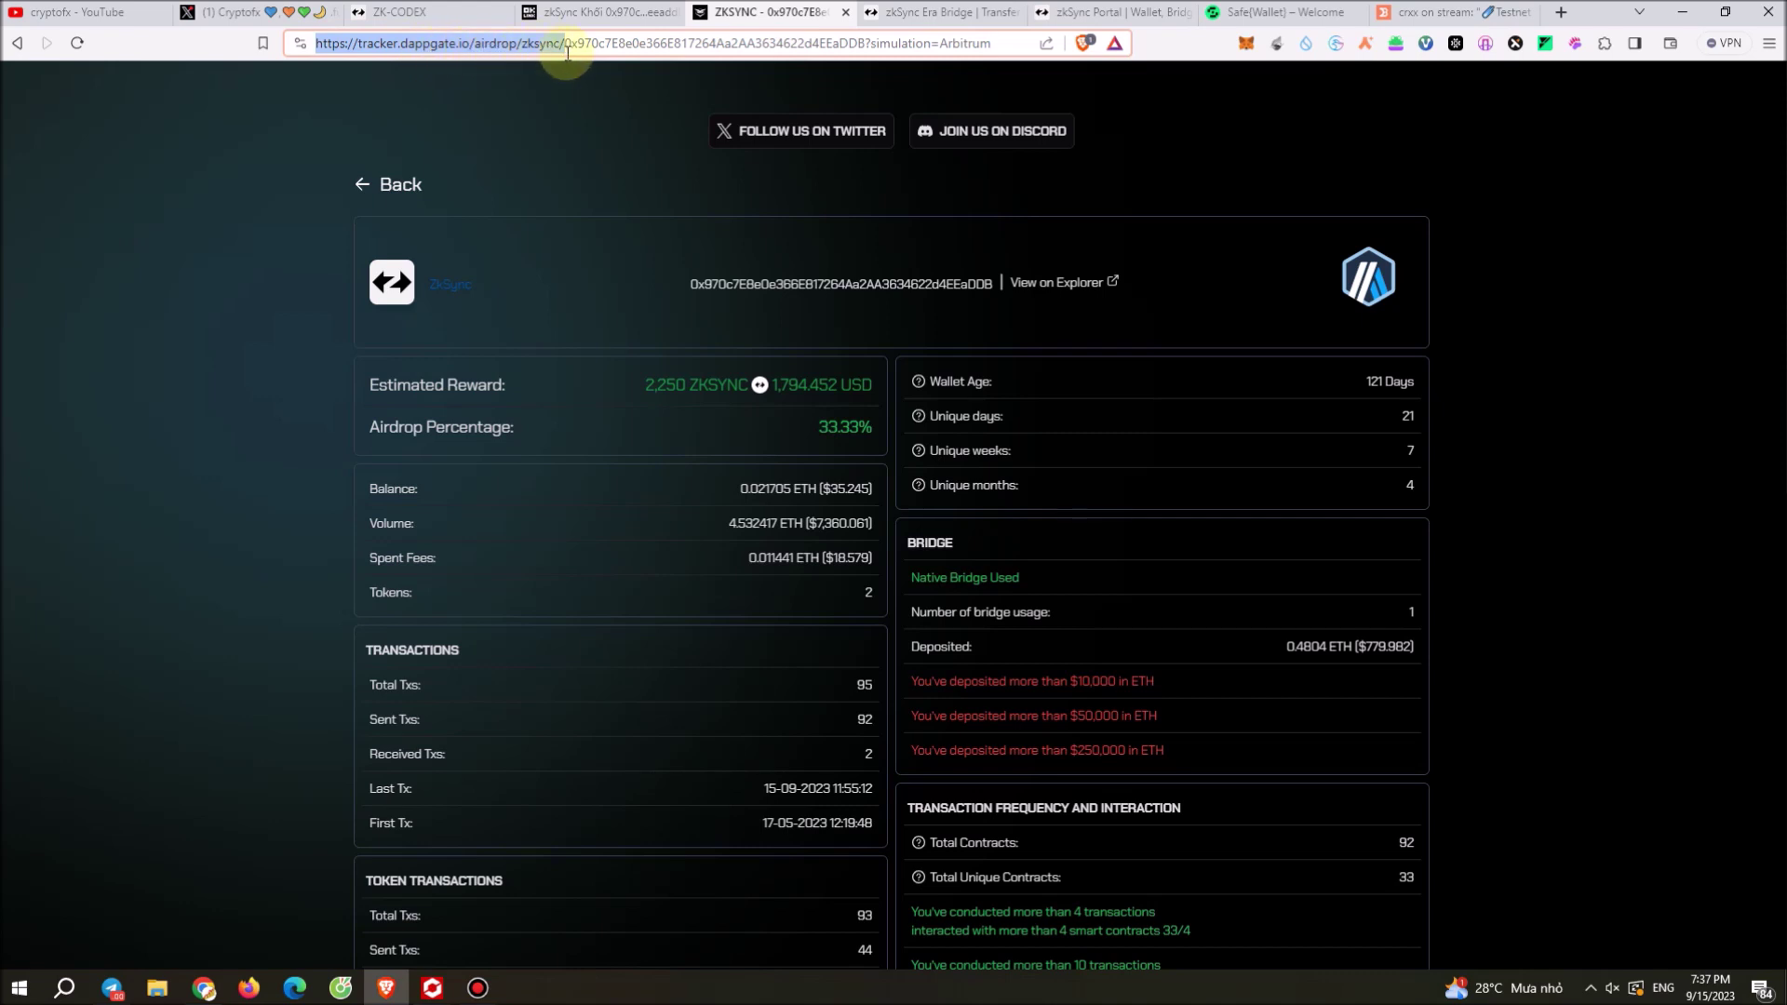
click(624, 43)
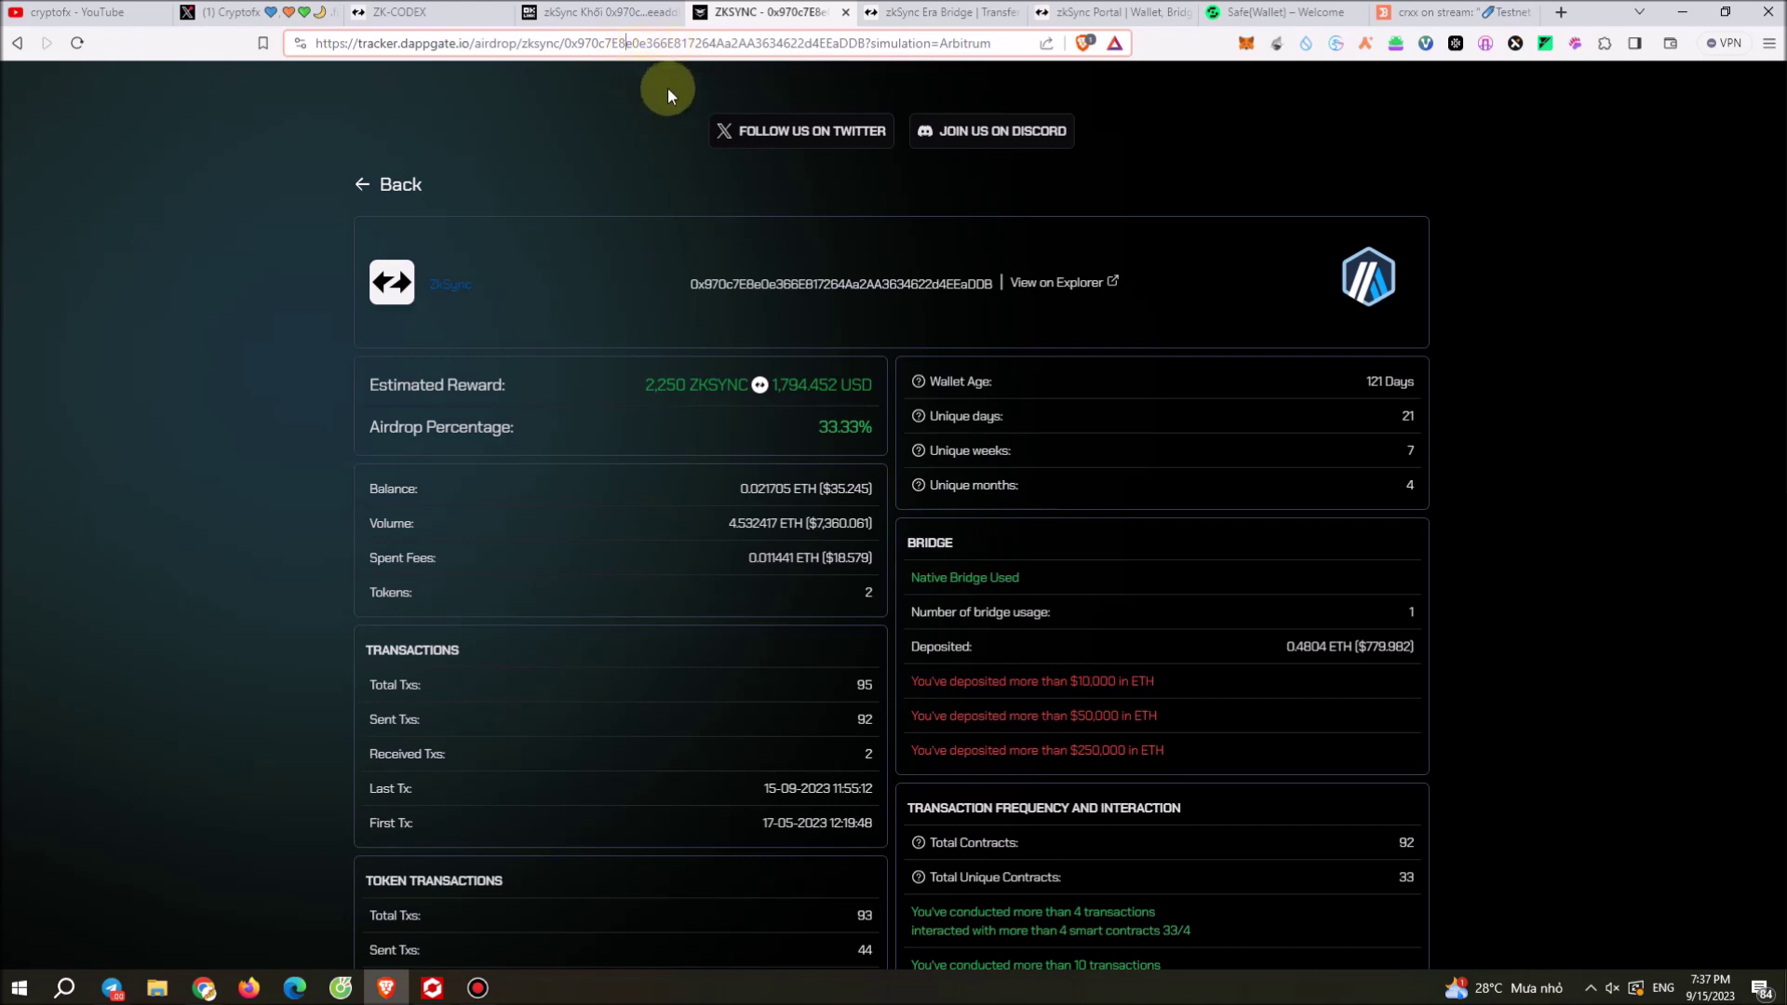
drag(565, 49, 289, 47)
right_click(403, 43)
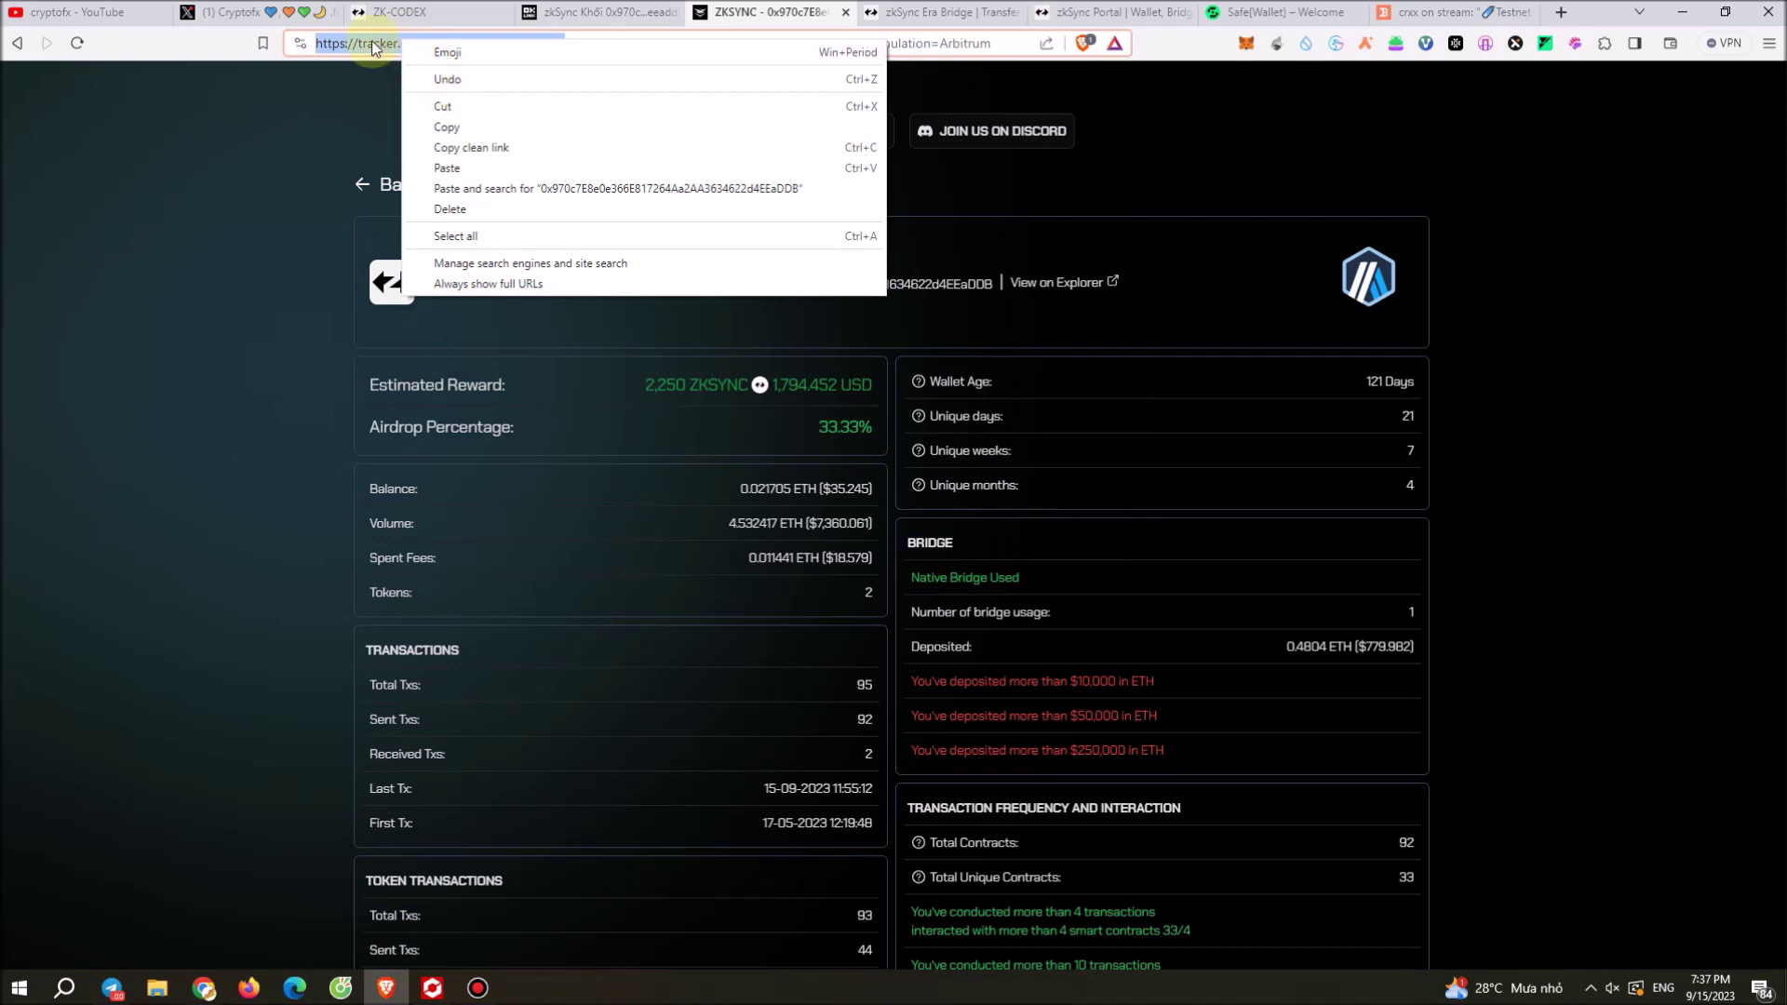
click(368, 44)
click(481, 44)
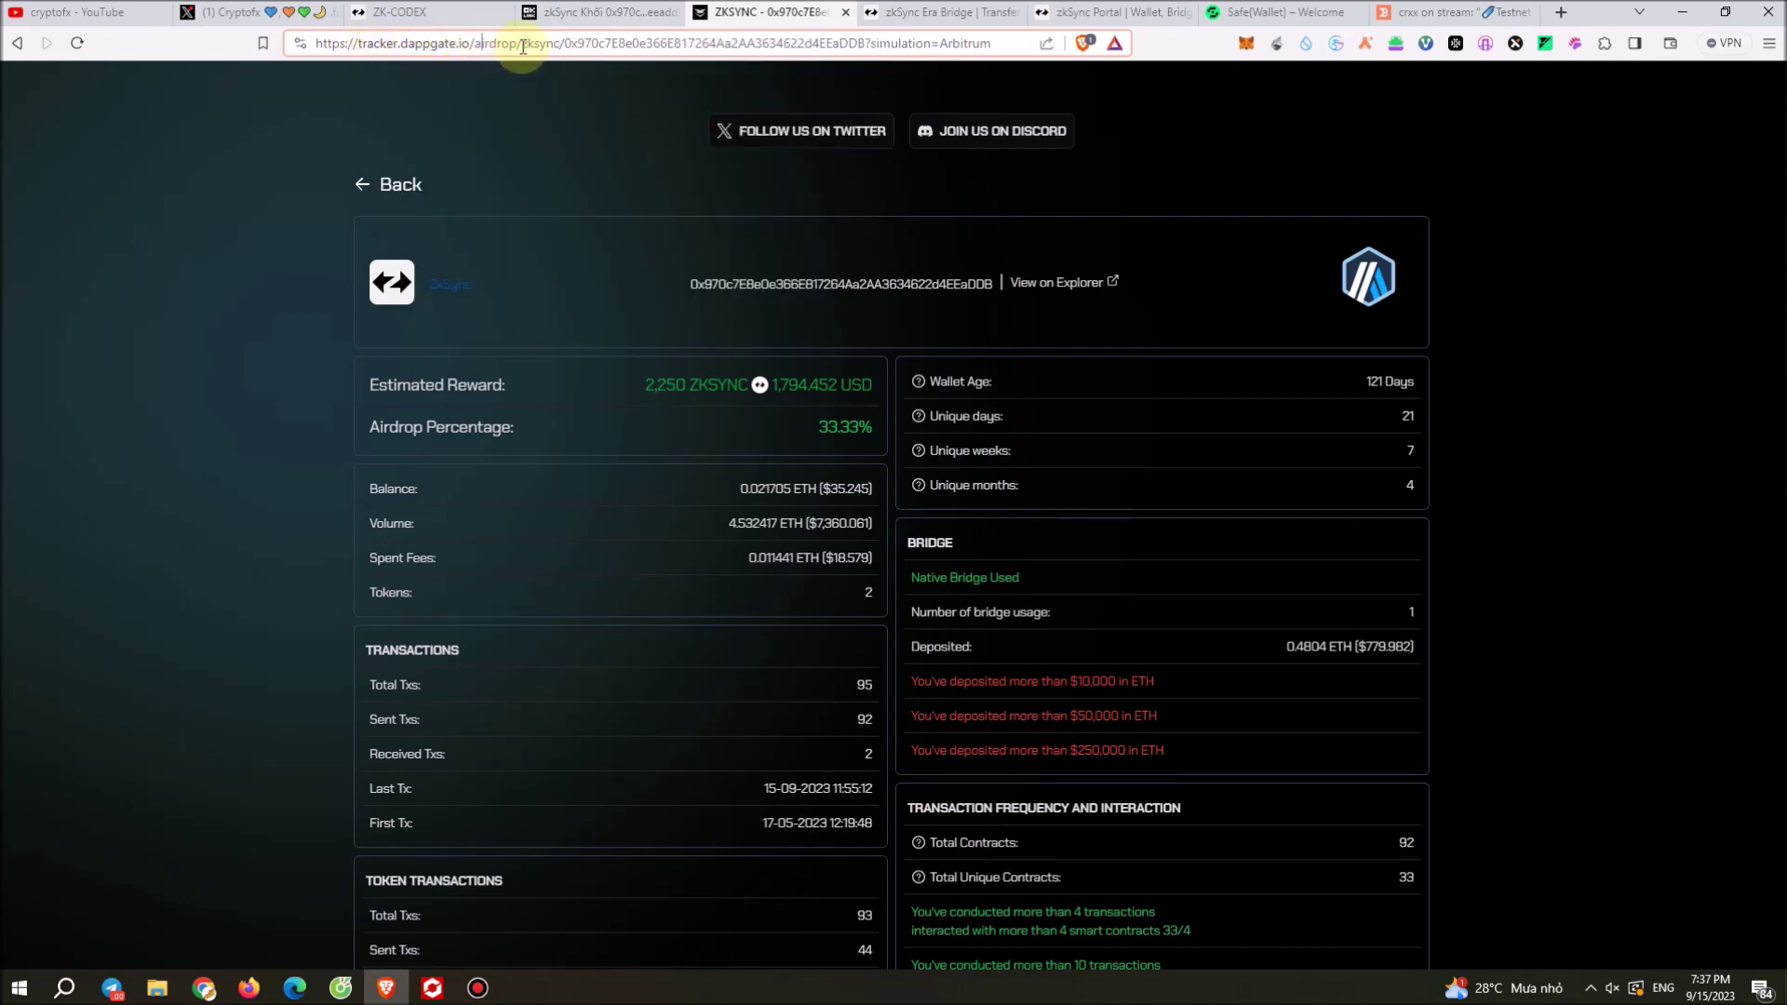
Step: Copy the tracker.dappgate.io/airdrop part of the page address and open it in a new browser tab
drag(518, 43, 265, 50)
right_click(381, 43)
click(431, 119)
click(1564, 13)
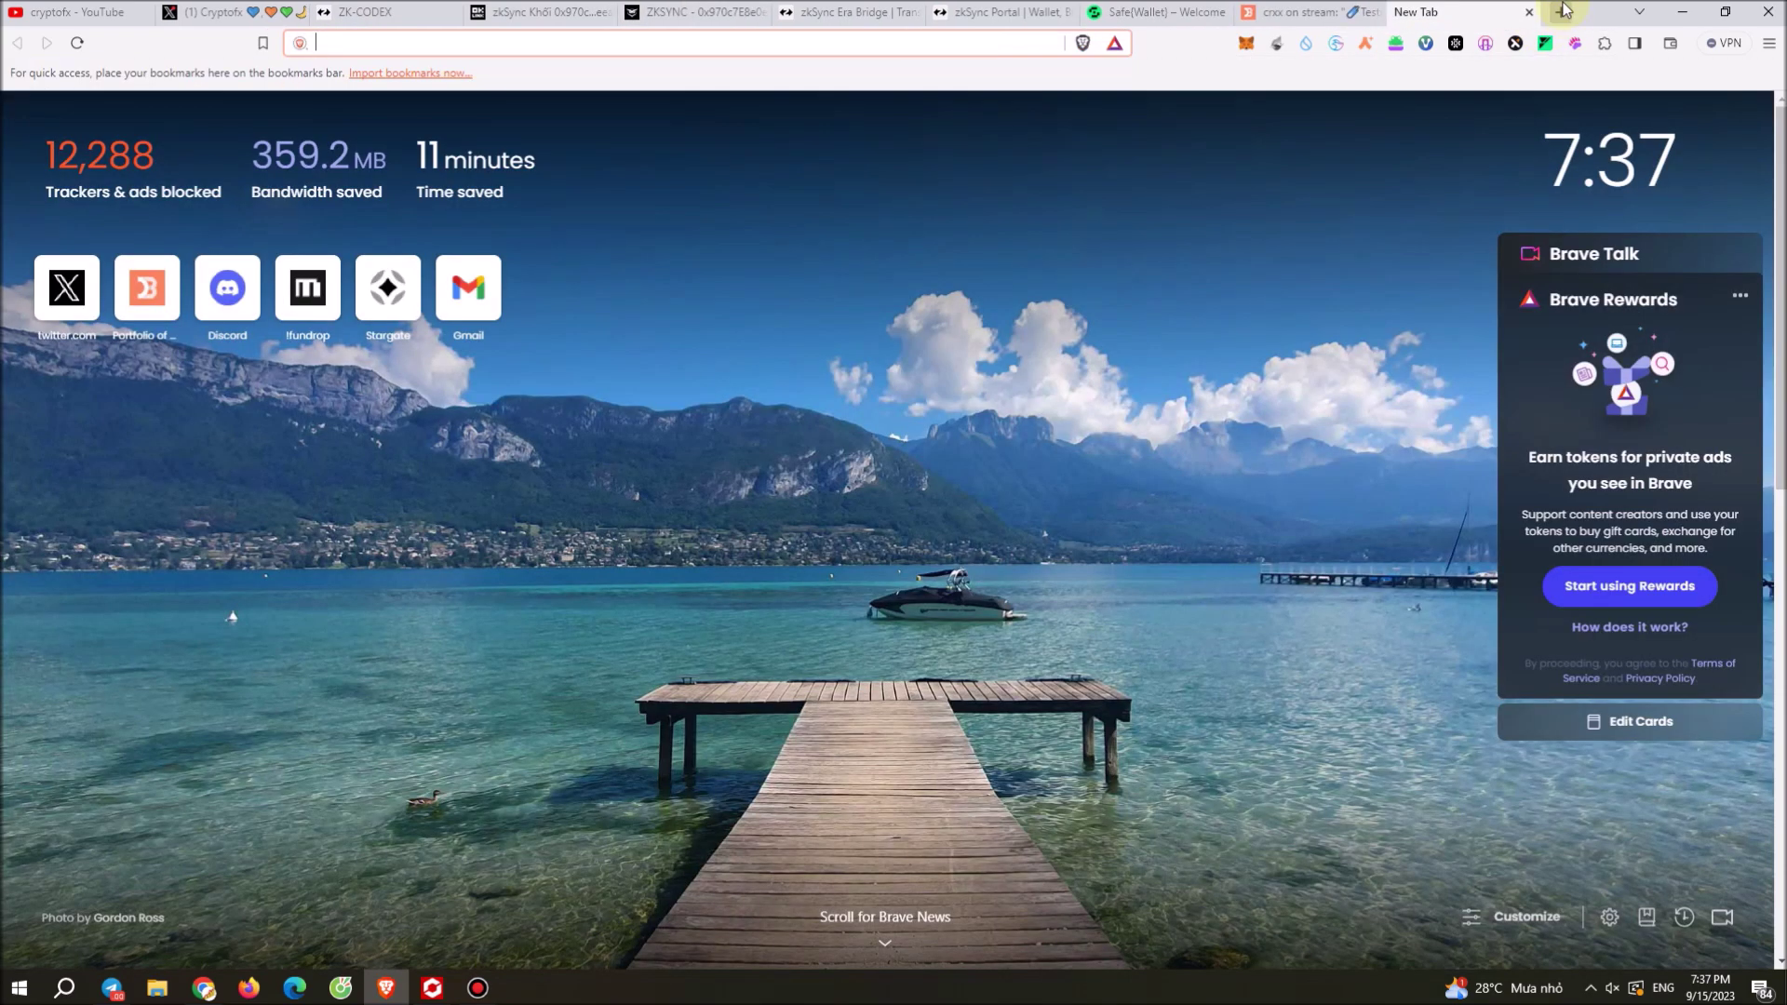
key(ctrl+v)
key(Return)
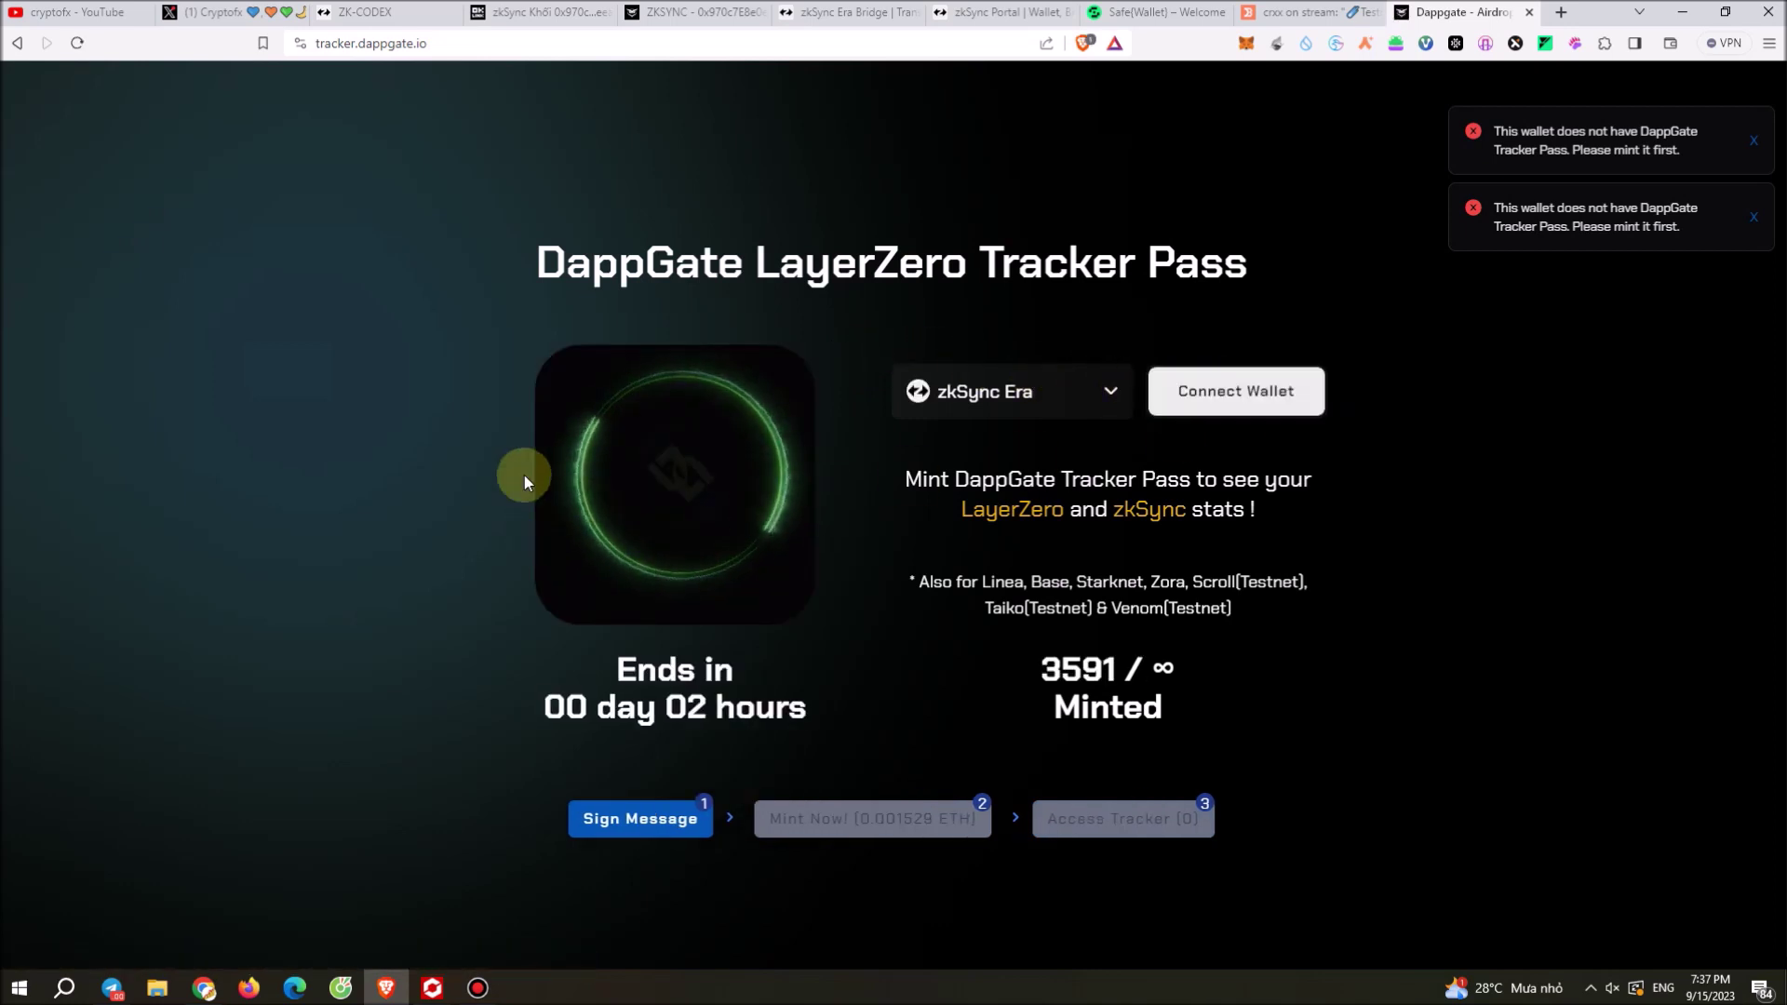
Step: Examine the DappGate Tracker Pass mint page, including its supported networks and the list of chains offered for minting
drag(428, 211, 1402, 691)
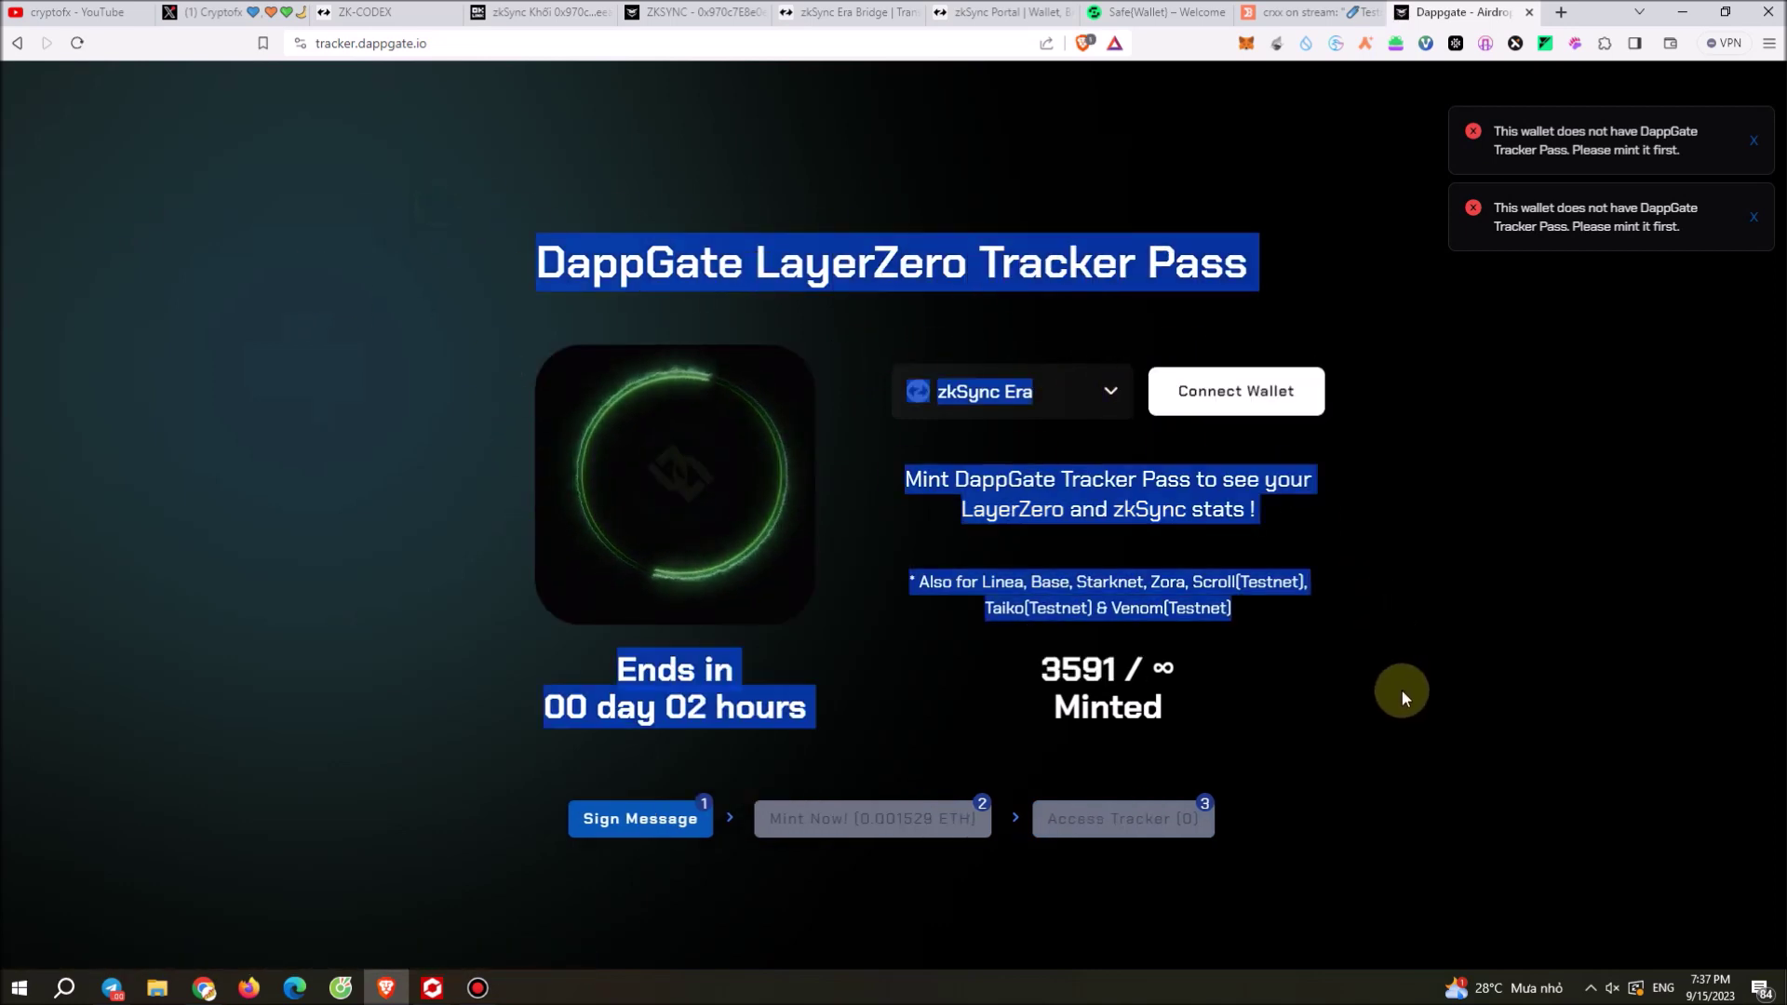
click(610, 451)
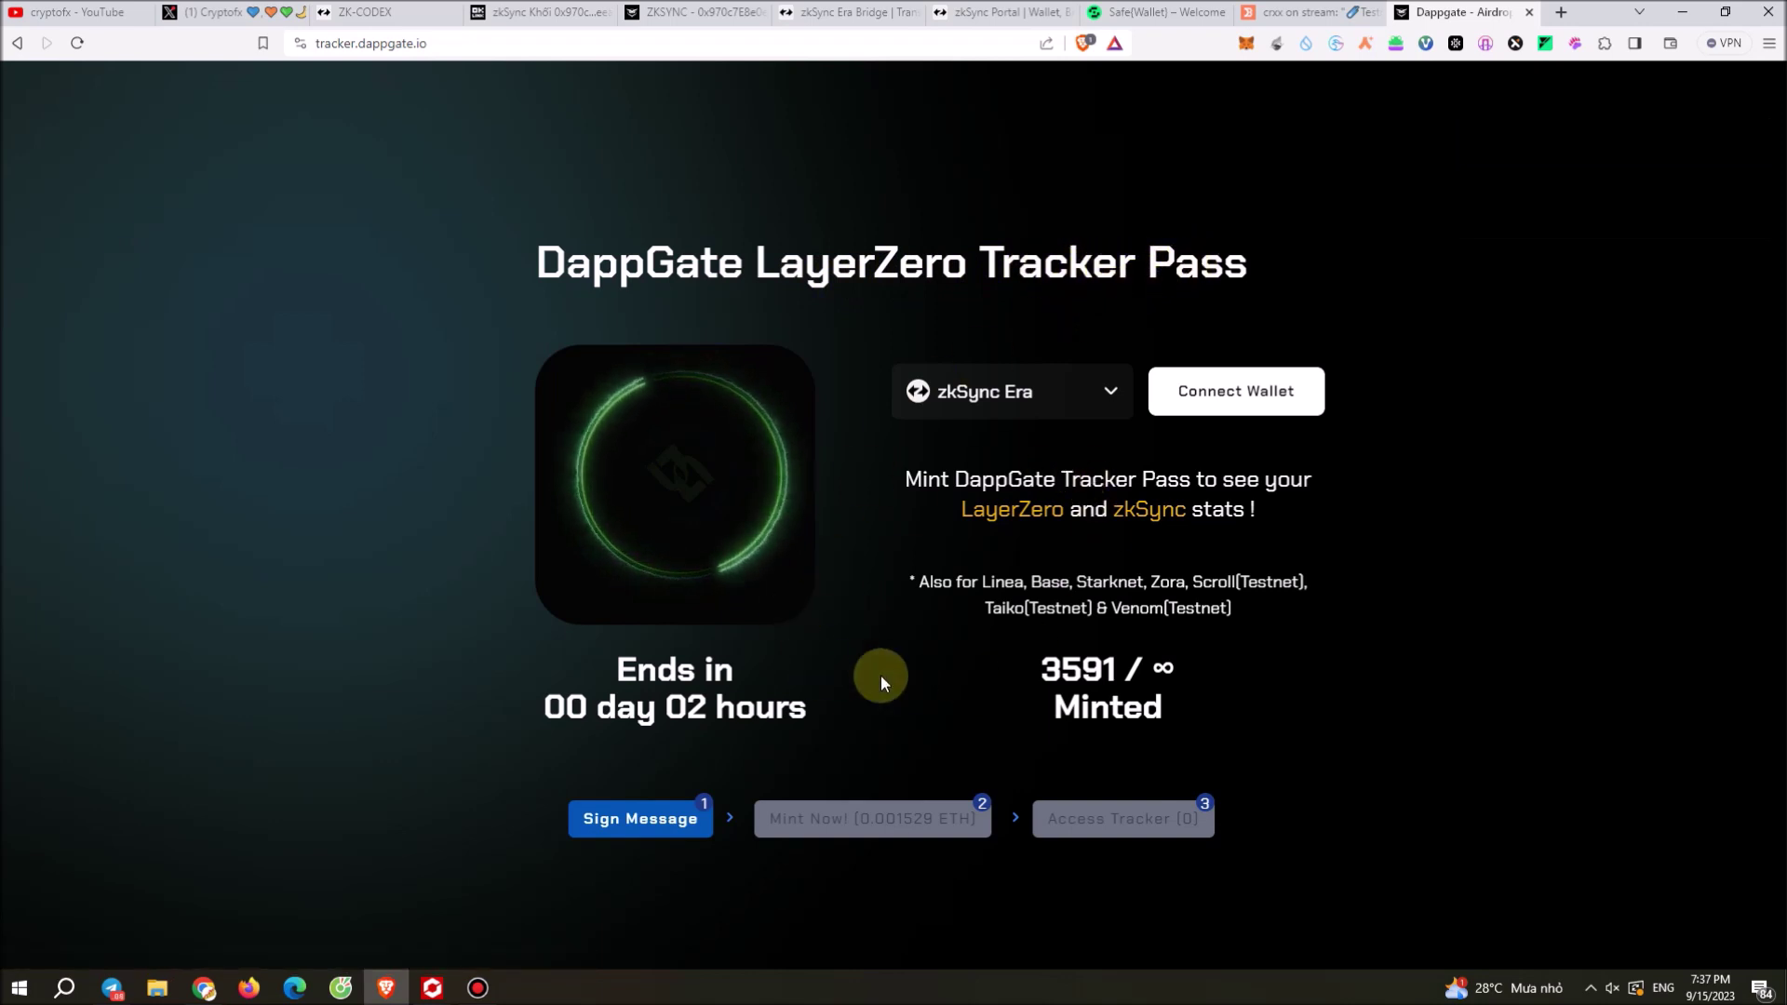
drag(1188, 511, 1252, 511)
click(1160, 511)
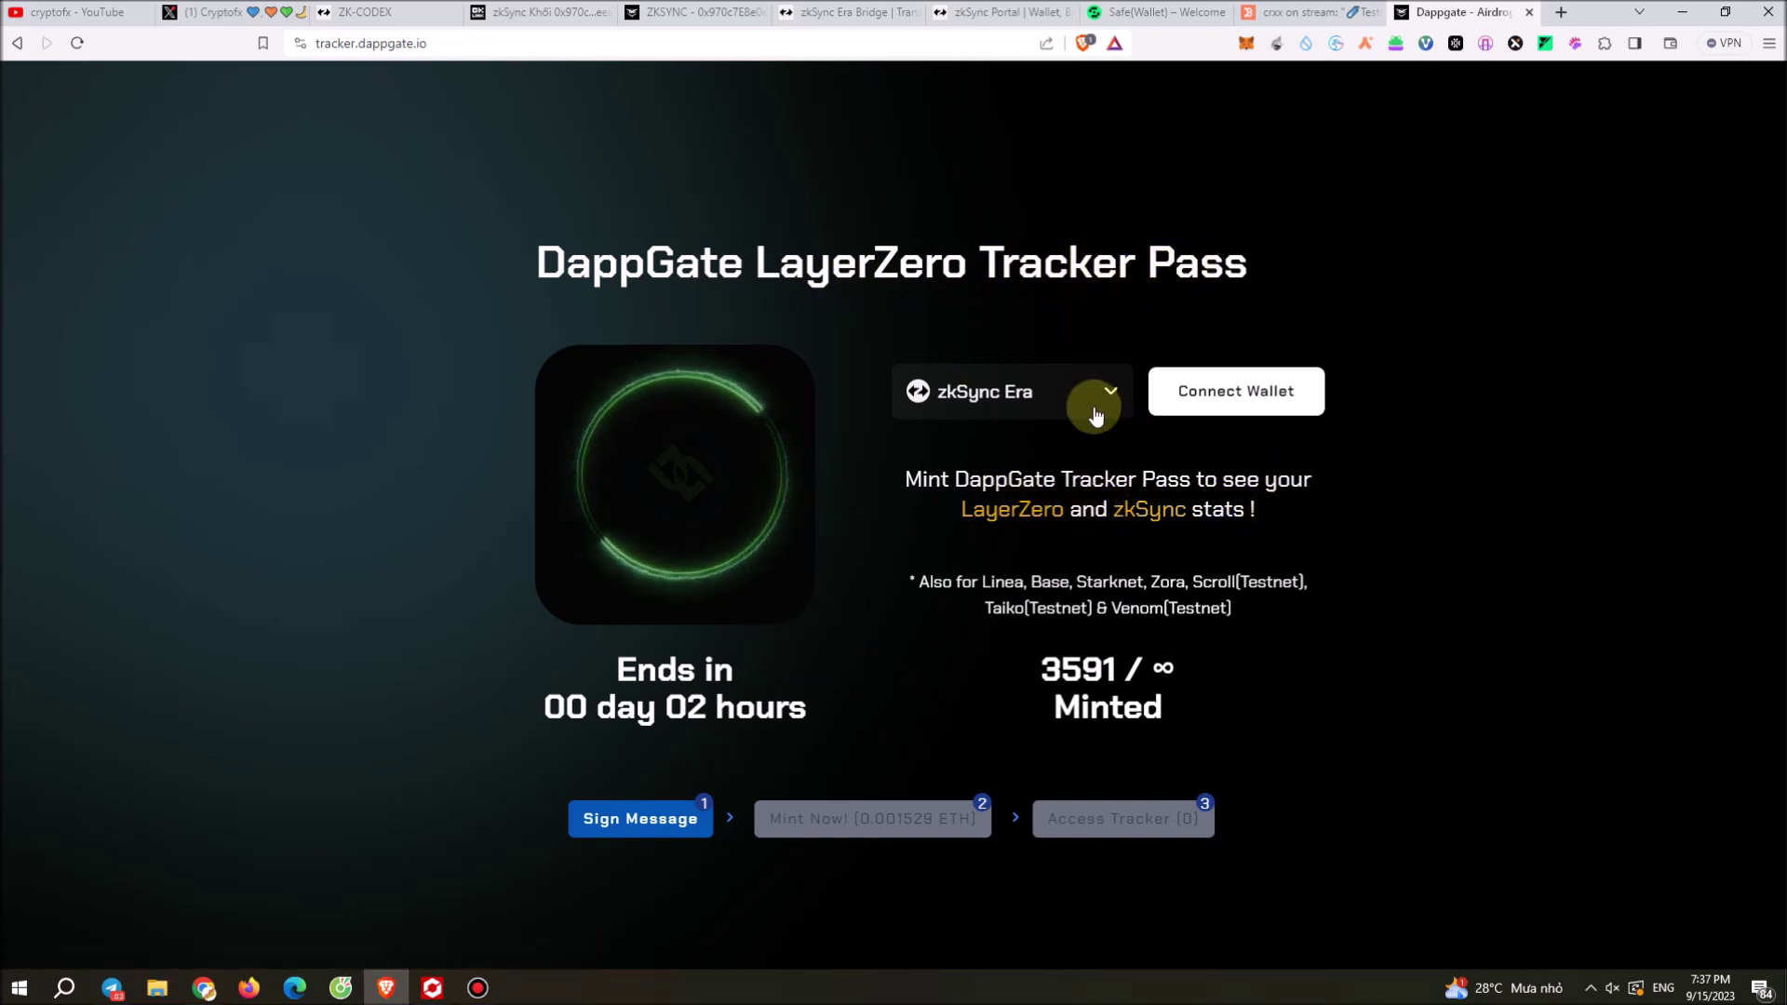
click(1025, 389)
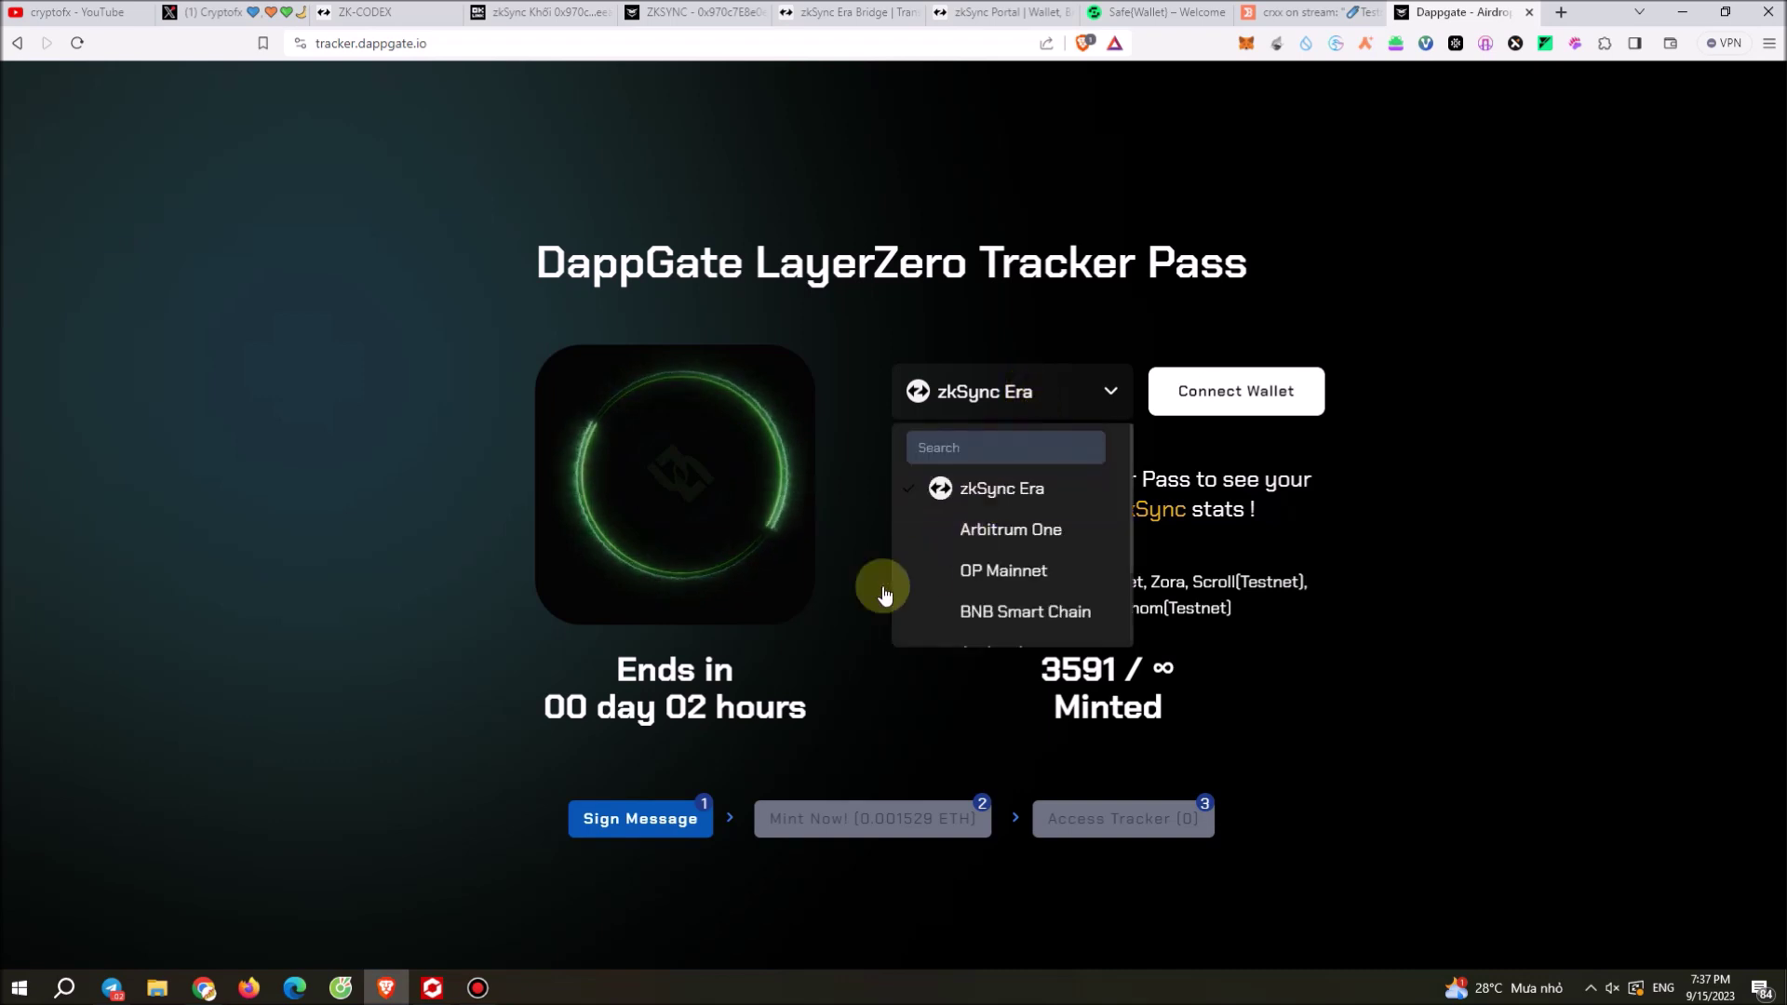
click(1248, 468)
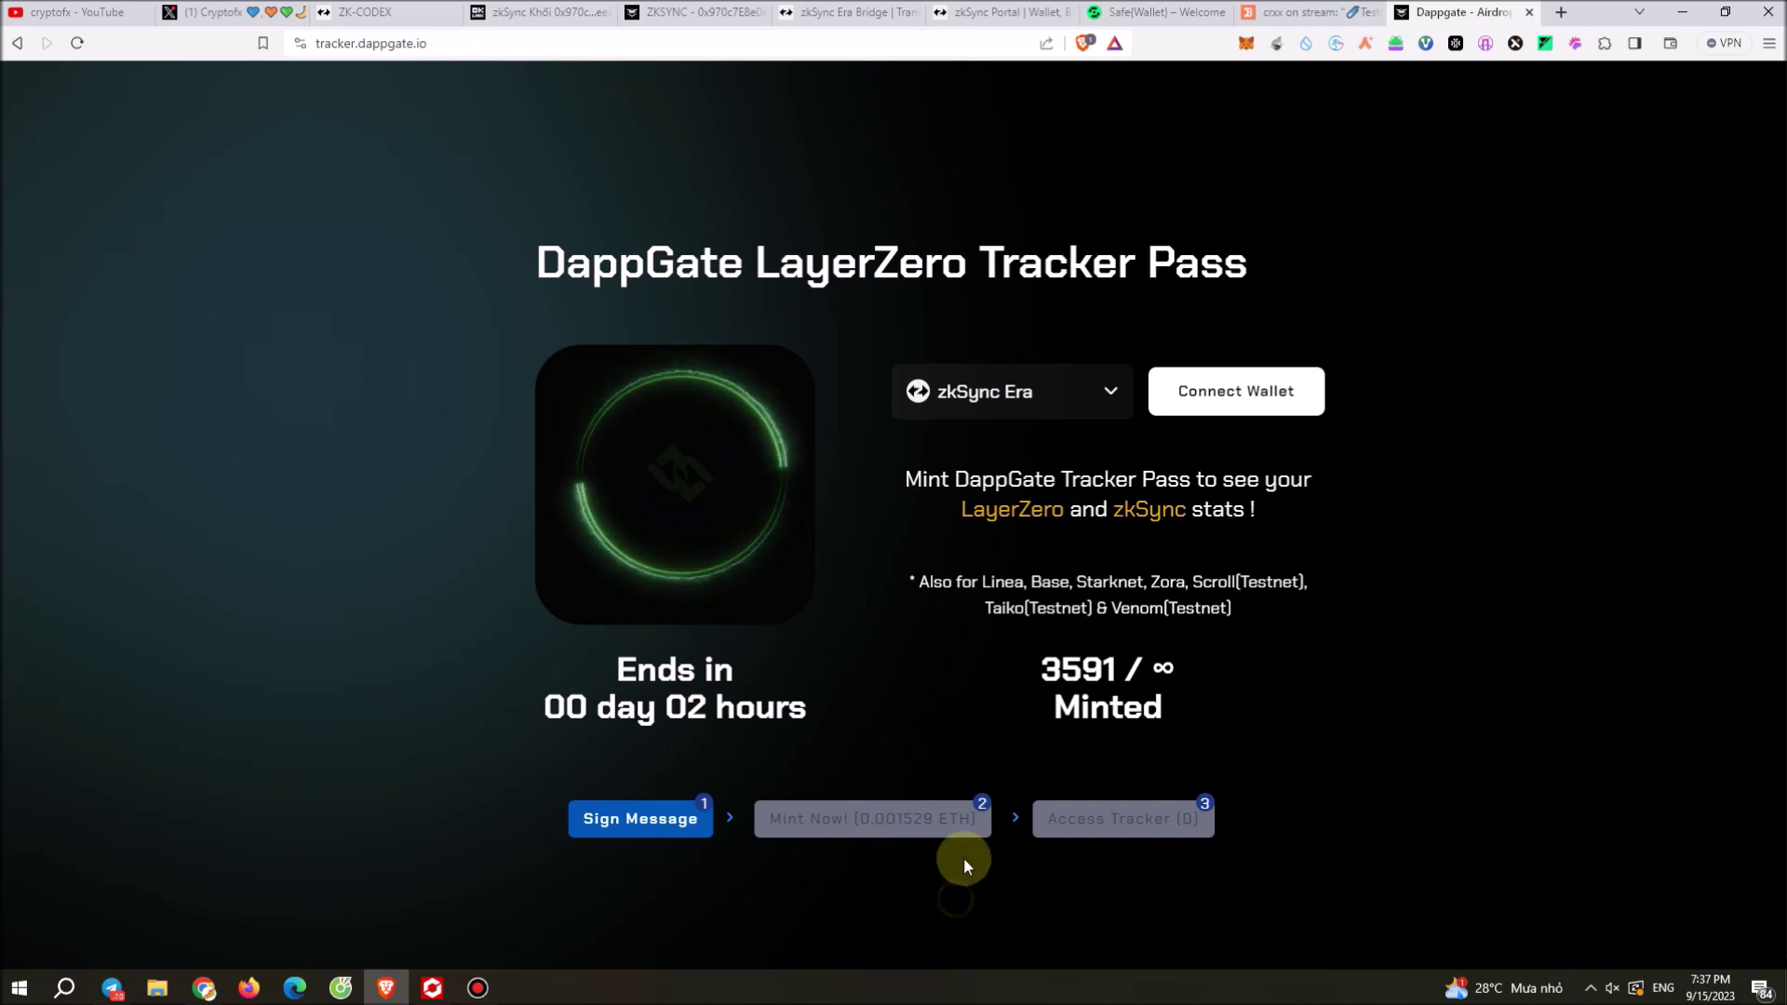
Step: Open the wallet connection dialog on the DappGate Tracker Pass page
click(1210, 391)
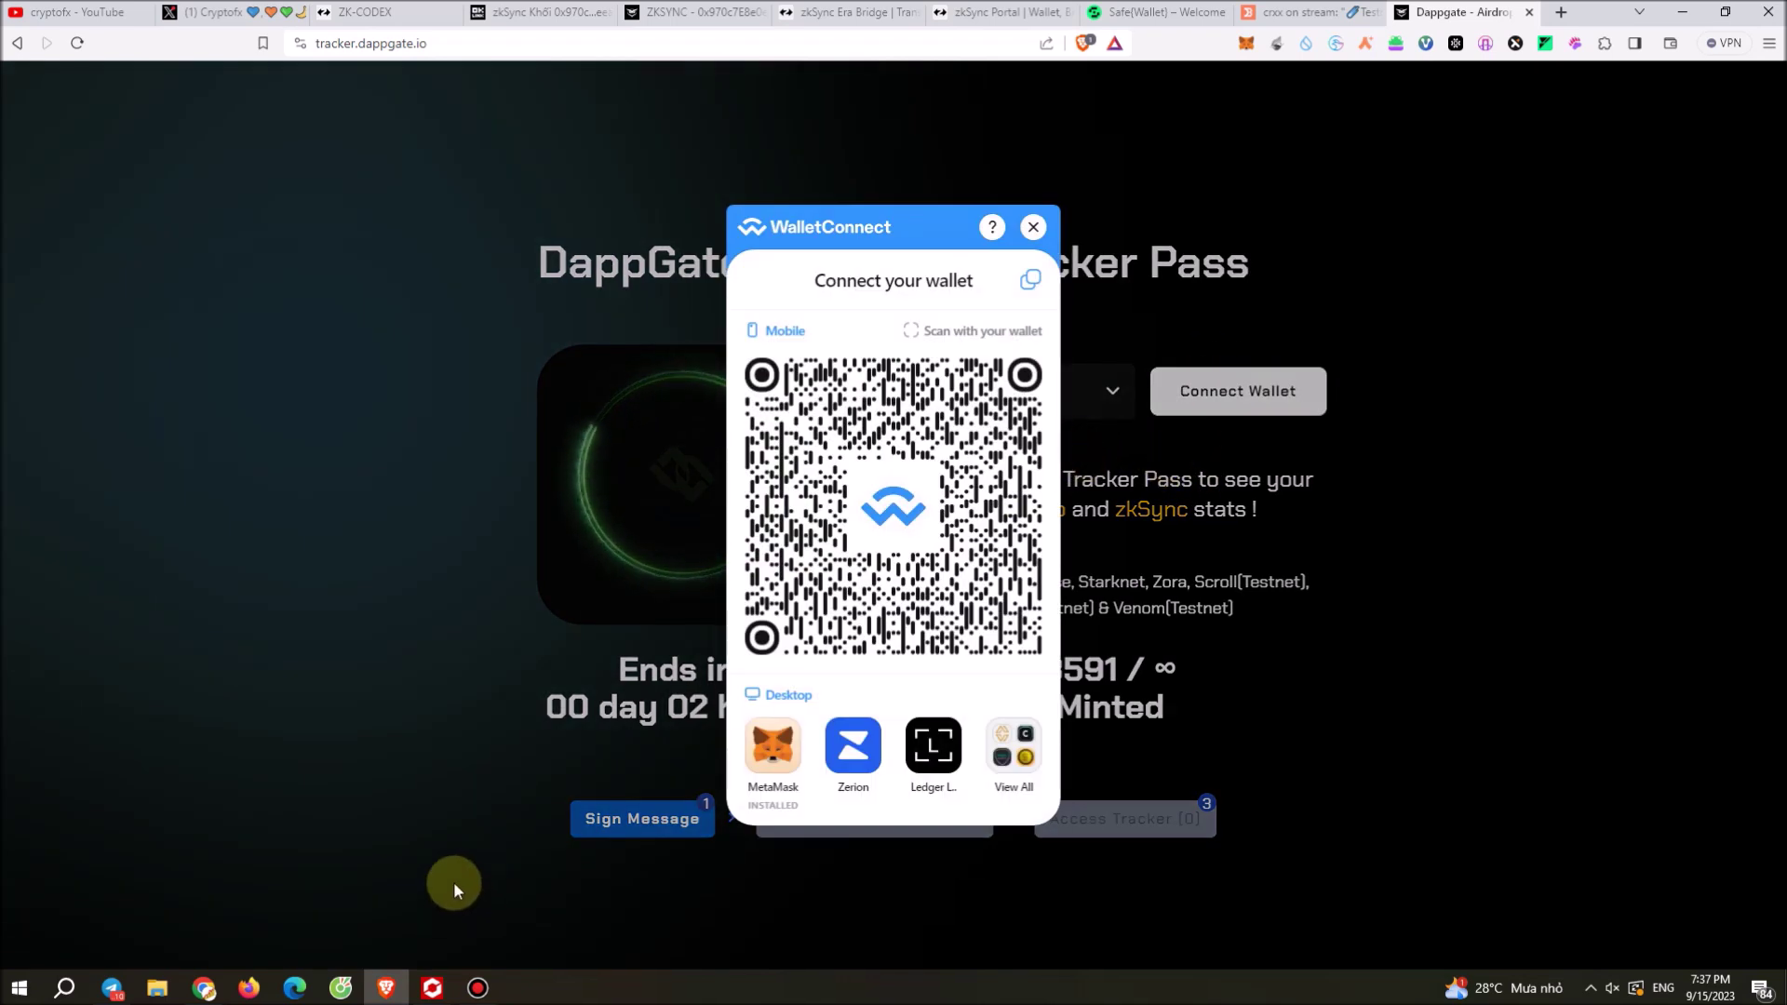
click(480, 988)
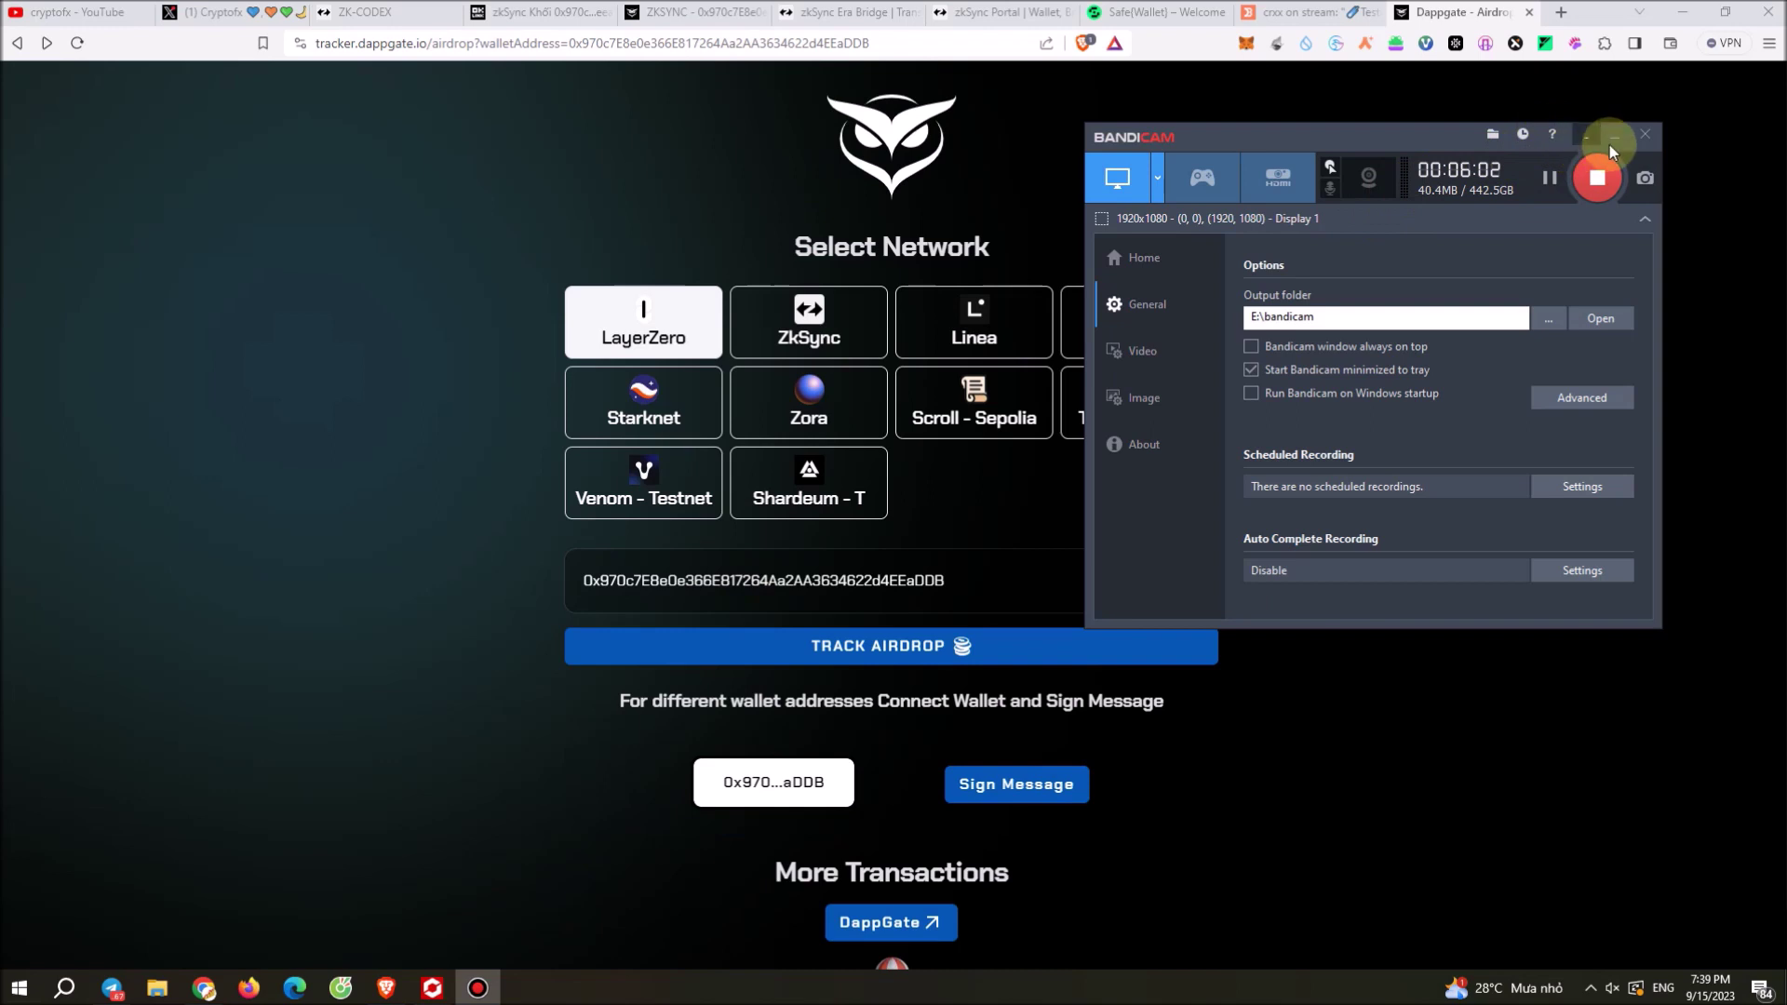
click(1614, 141)
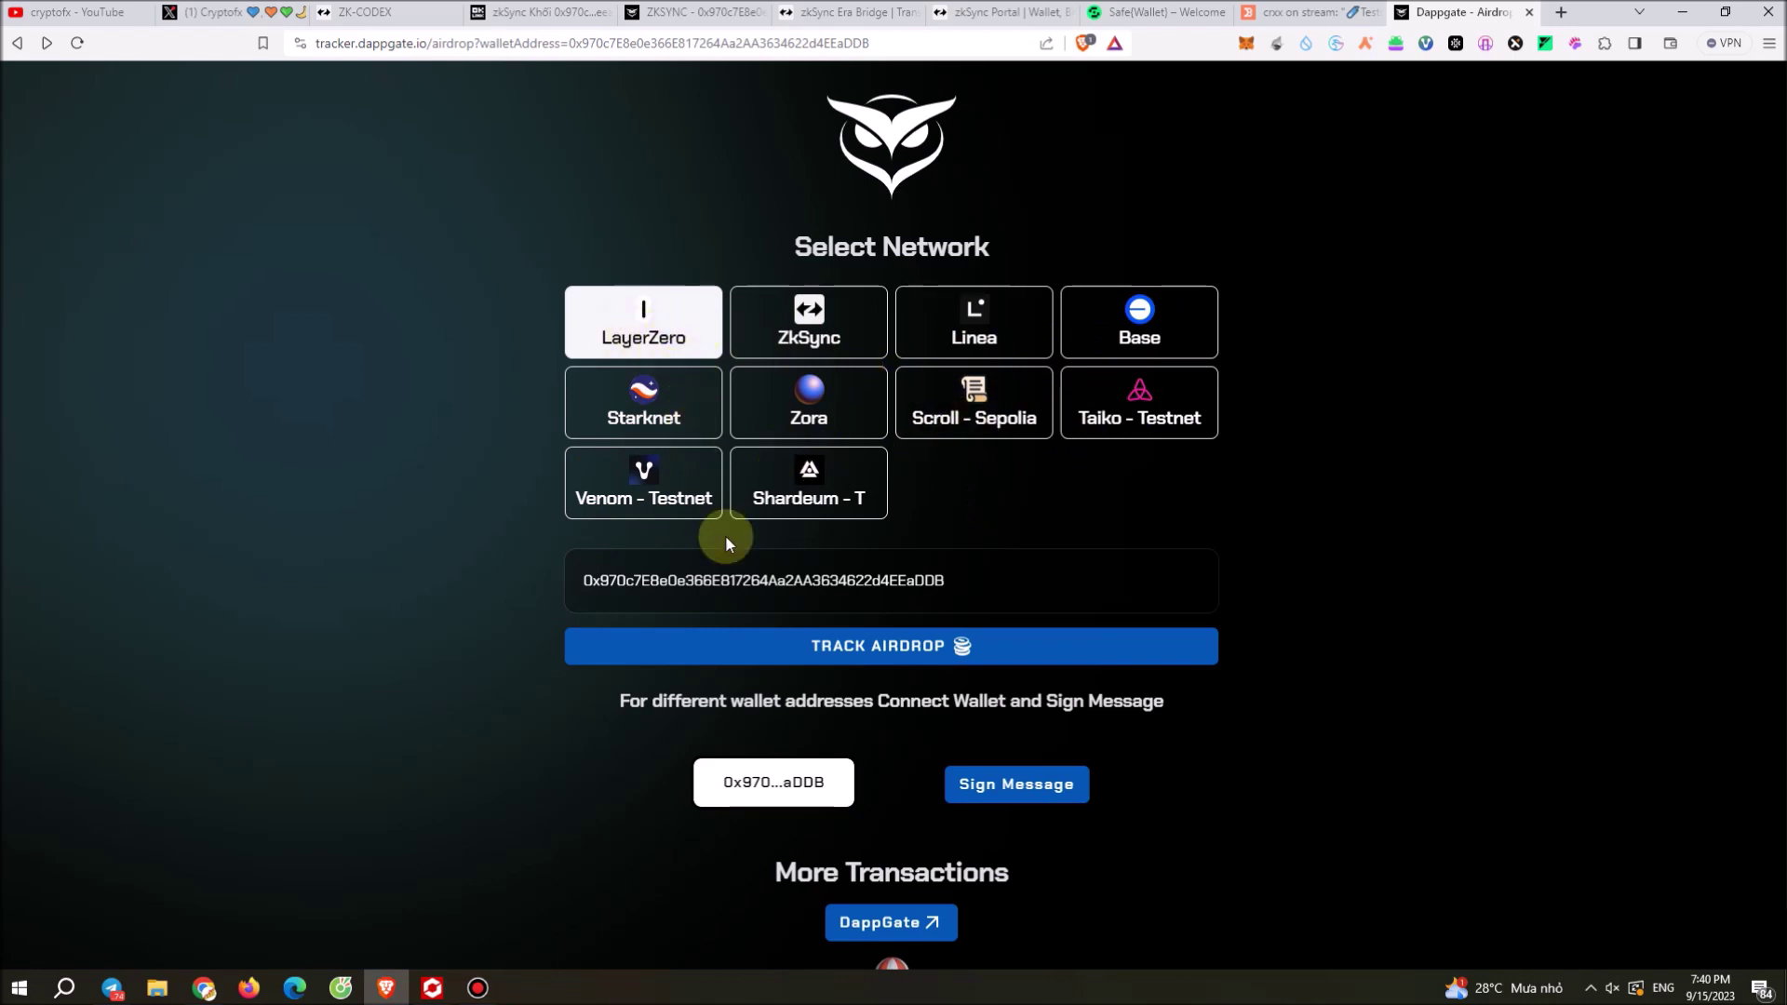
Step: Track the LayerZero airdrop for the connected wallet and look over the activity summary of chains, transactions, protocols and volume
click(901, 657)
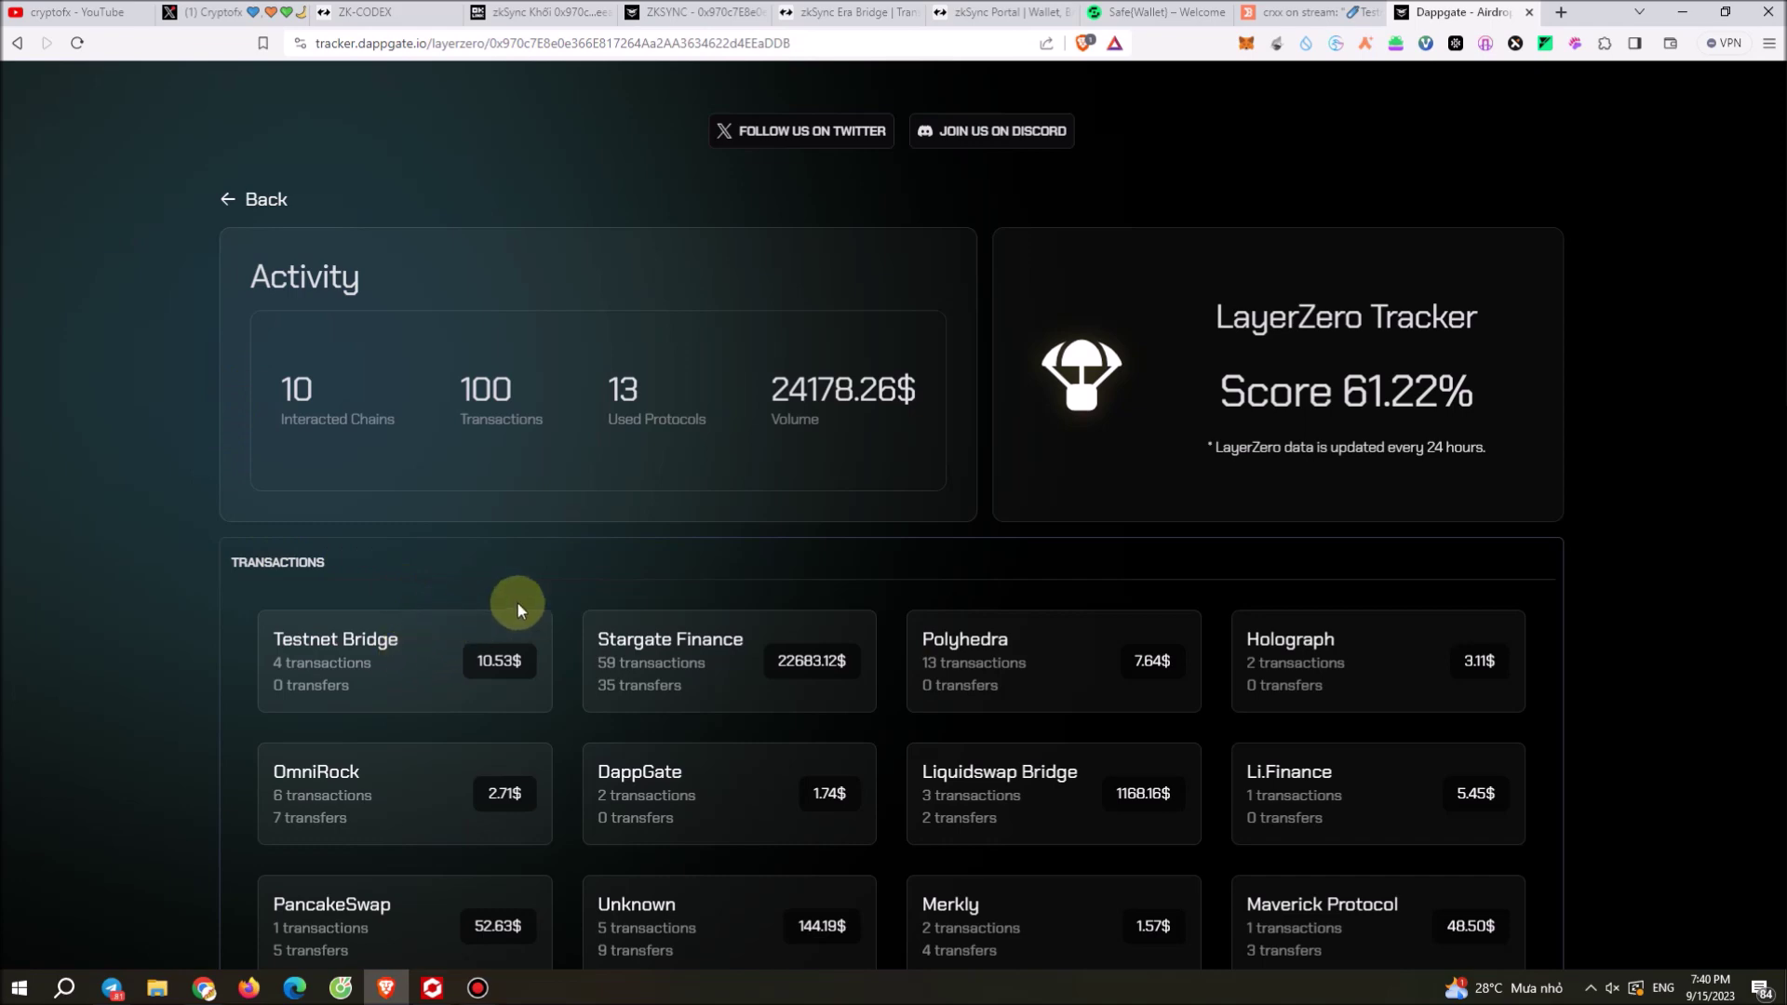
scroll(522, 605, down, 12)
scroll(596, 633, up, 12)
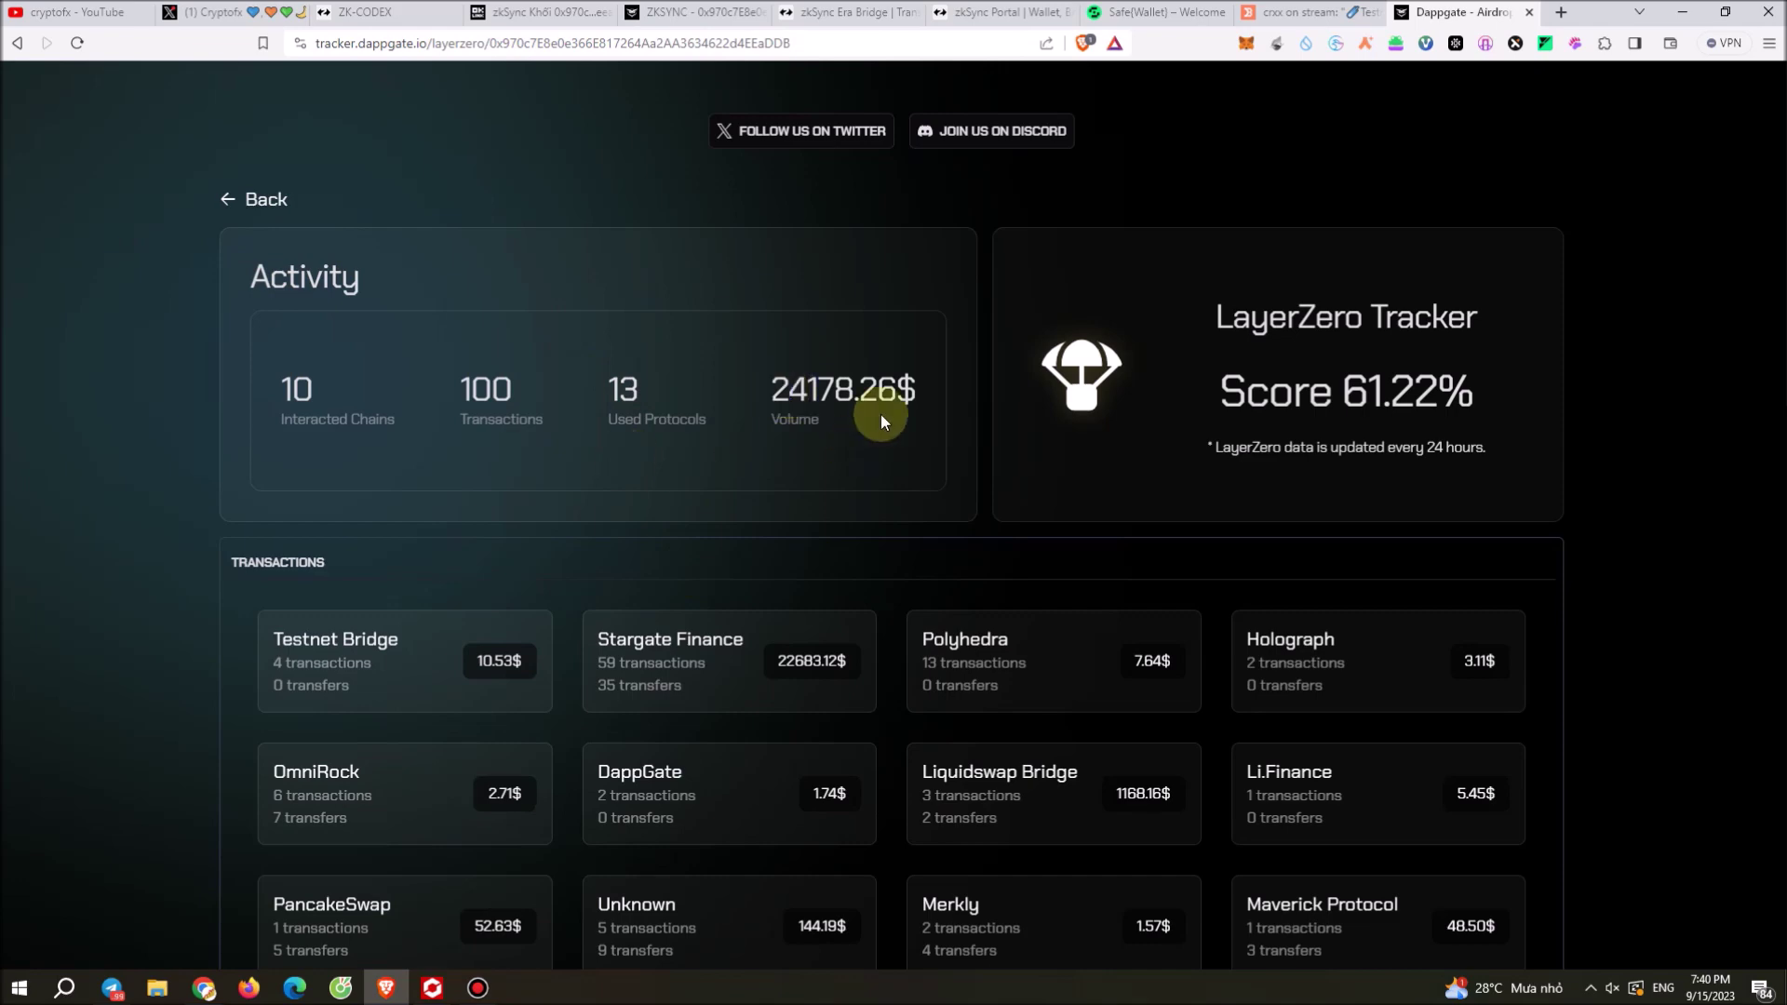
drag(268, 403, 537, 412)
click(707, 410)
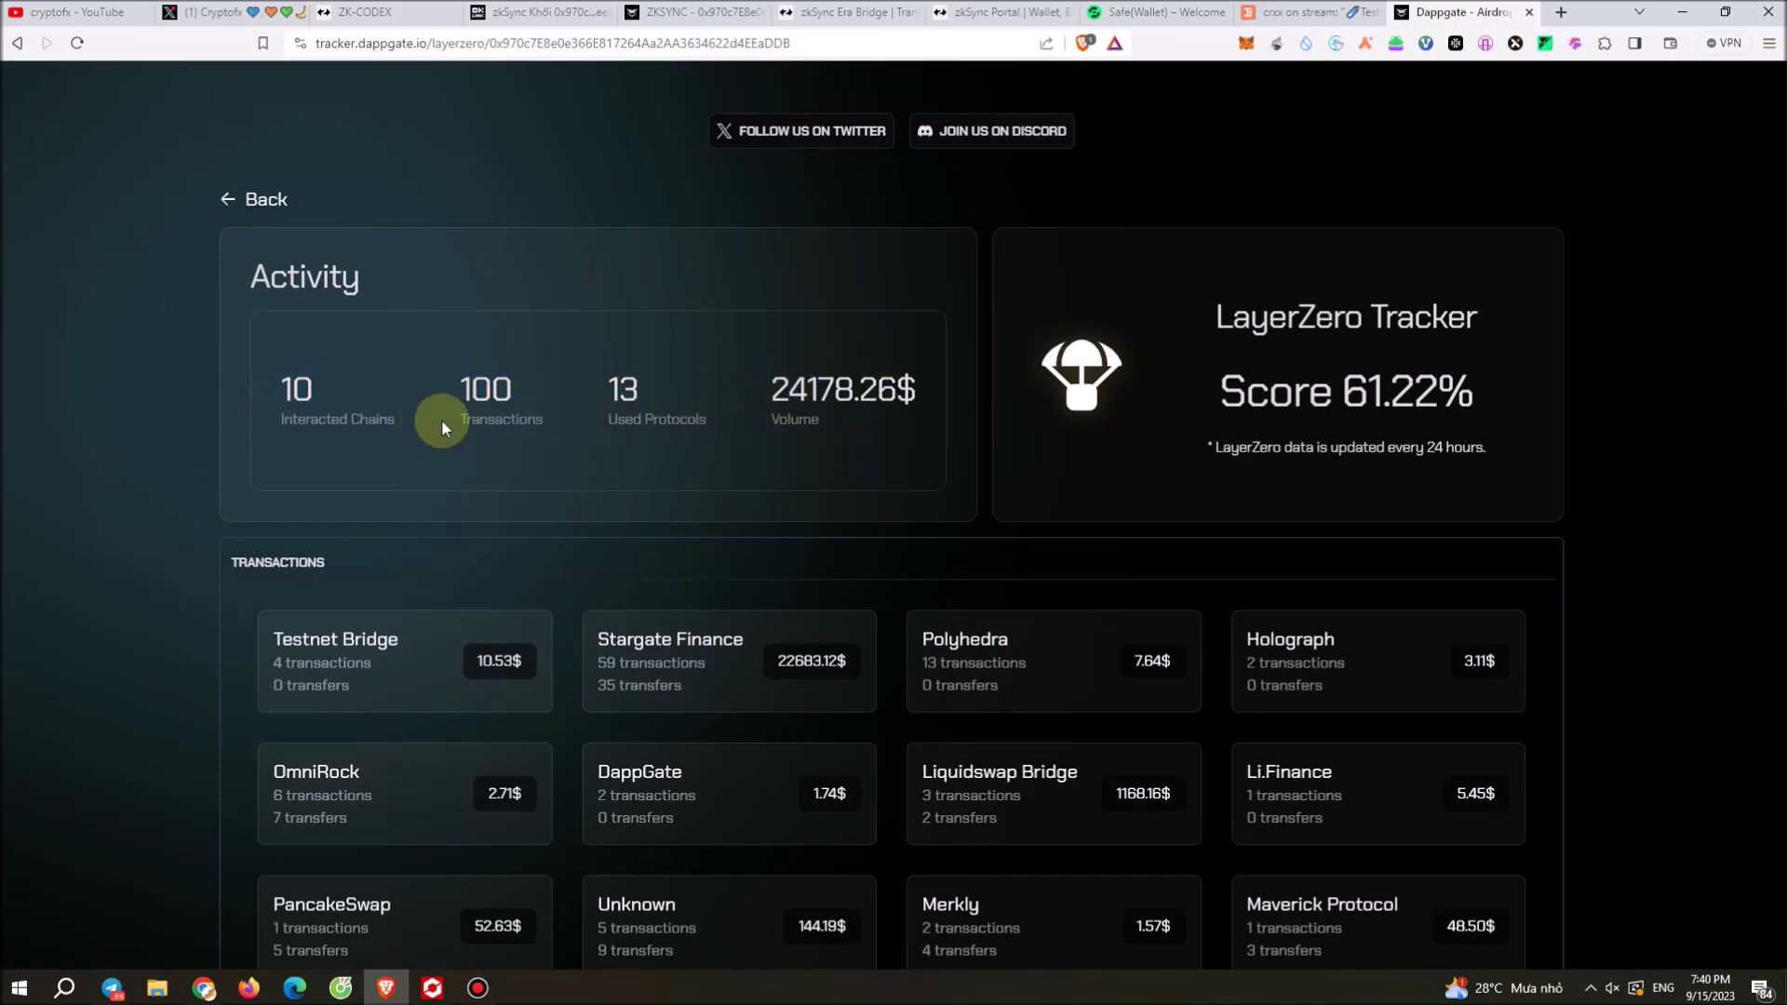
Step: Examine the LayerZero transactions by protocol and the chain activity table, including transaction counts, balances and wallet age per chain
scroll(686, 466, down, 6)
scroll(687, 477, down, 6)
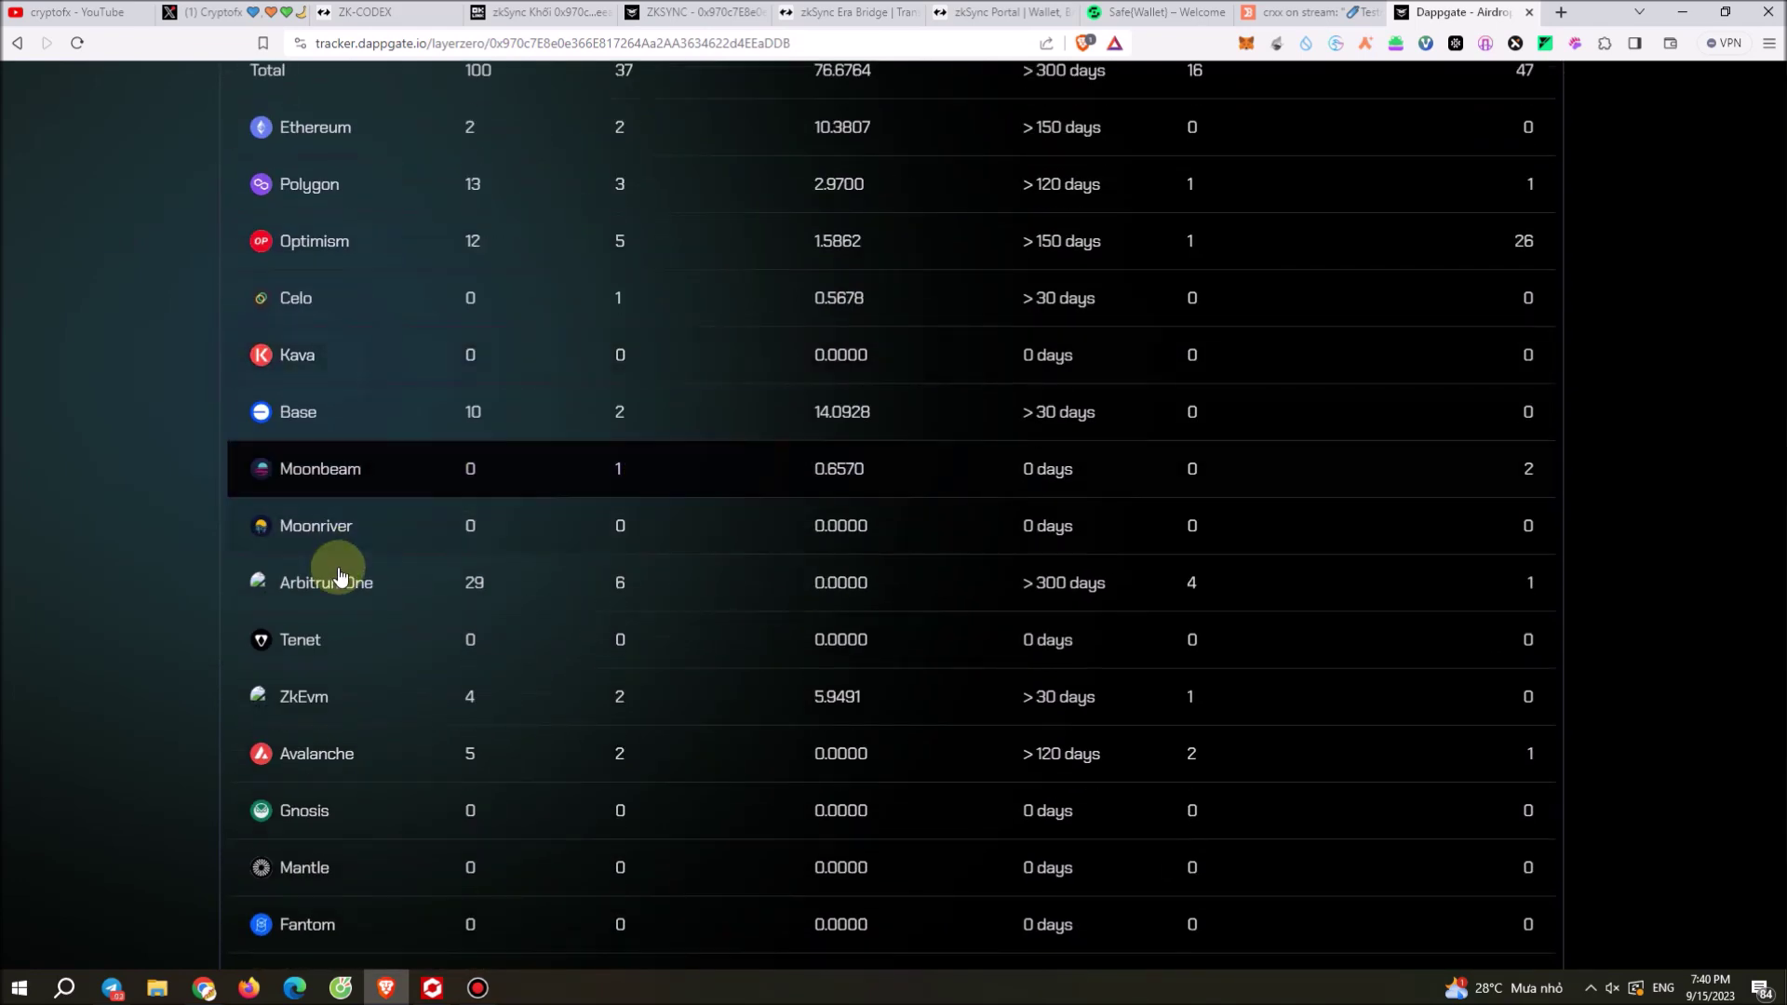
scroll(638, 387, up, 5)
scroll(638, 387, up, 7)
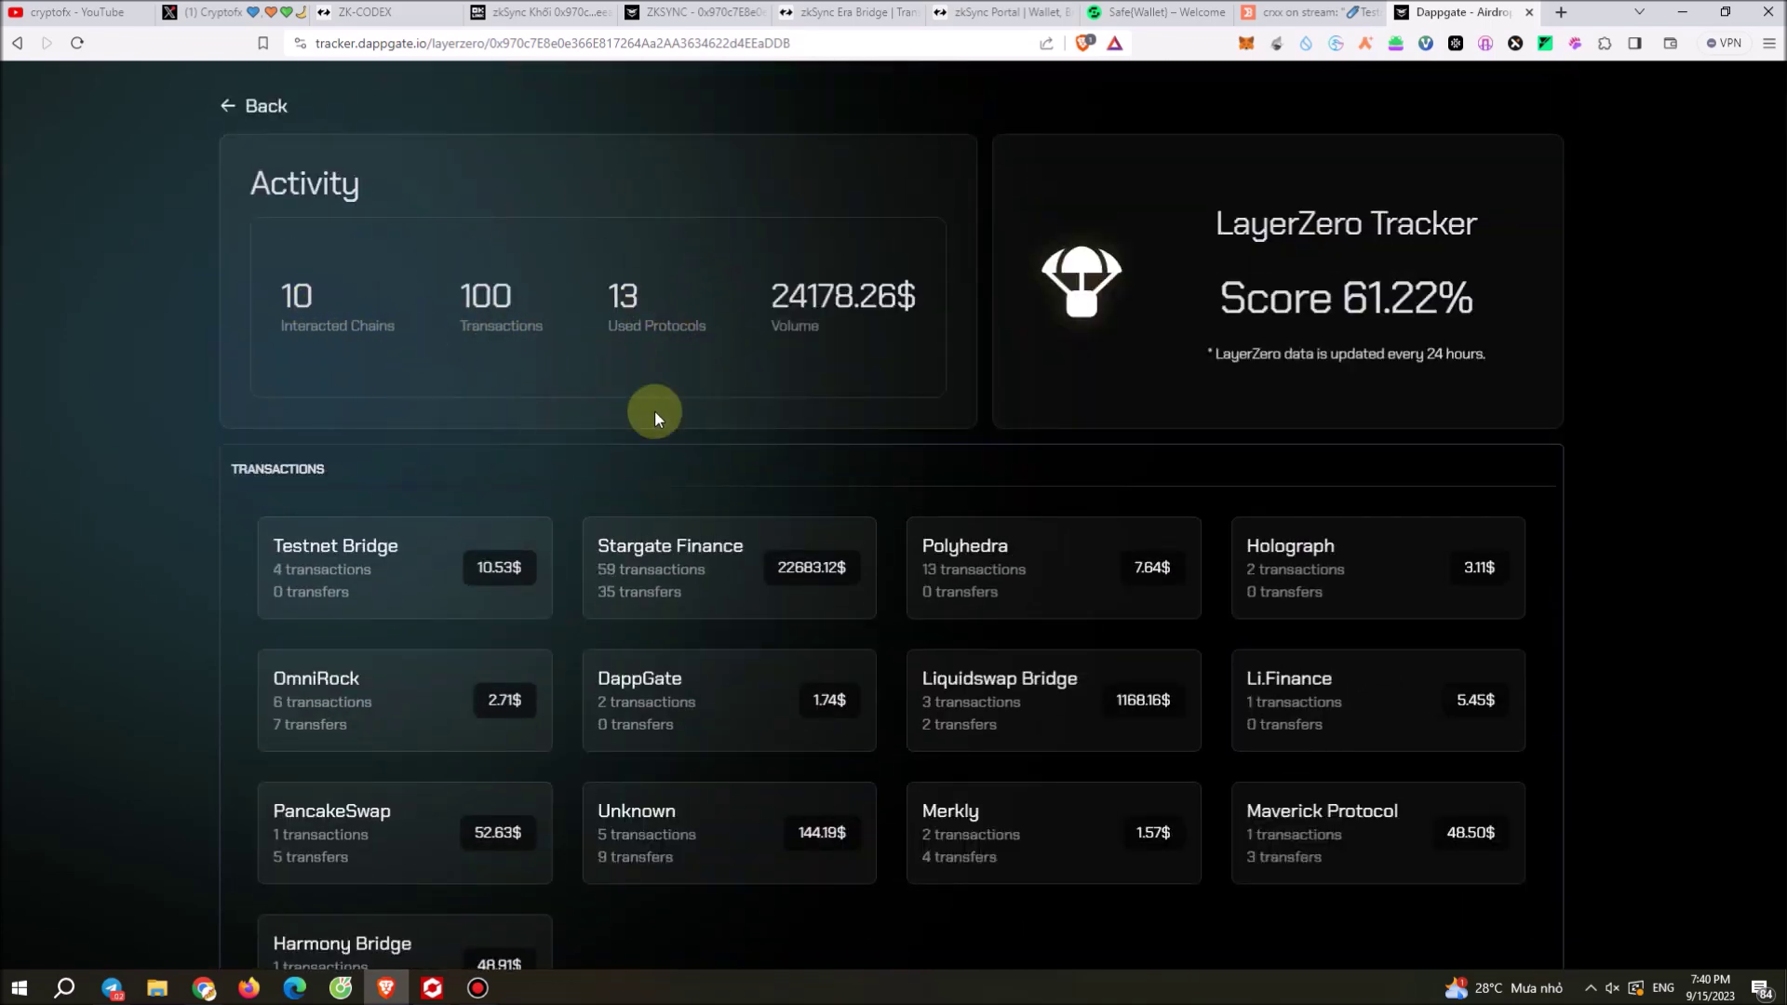
scroll(599, 698, down, 5)
scroll(595, 715, down, 5)
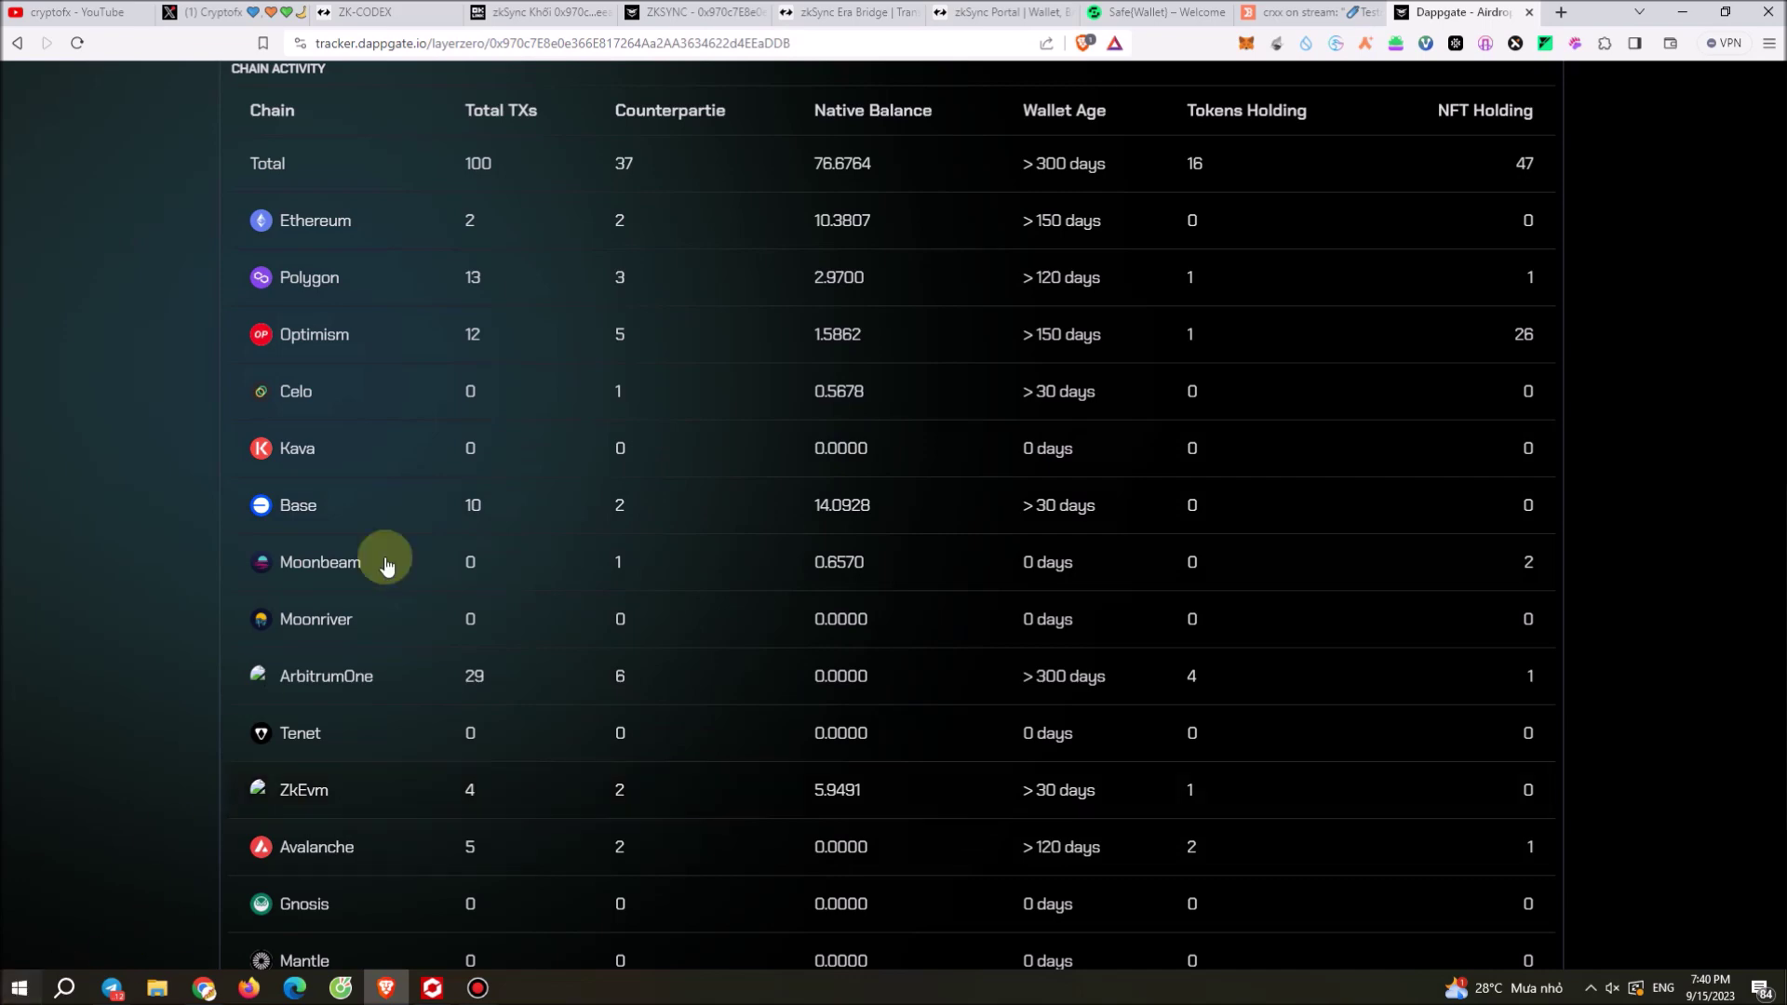
scroll(571, 519, up, 9)
scroll(644, 585, up, 3)
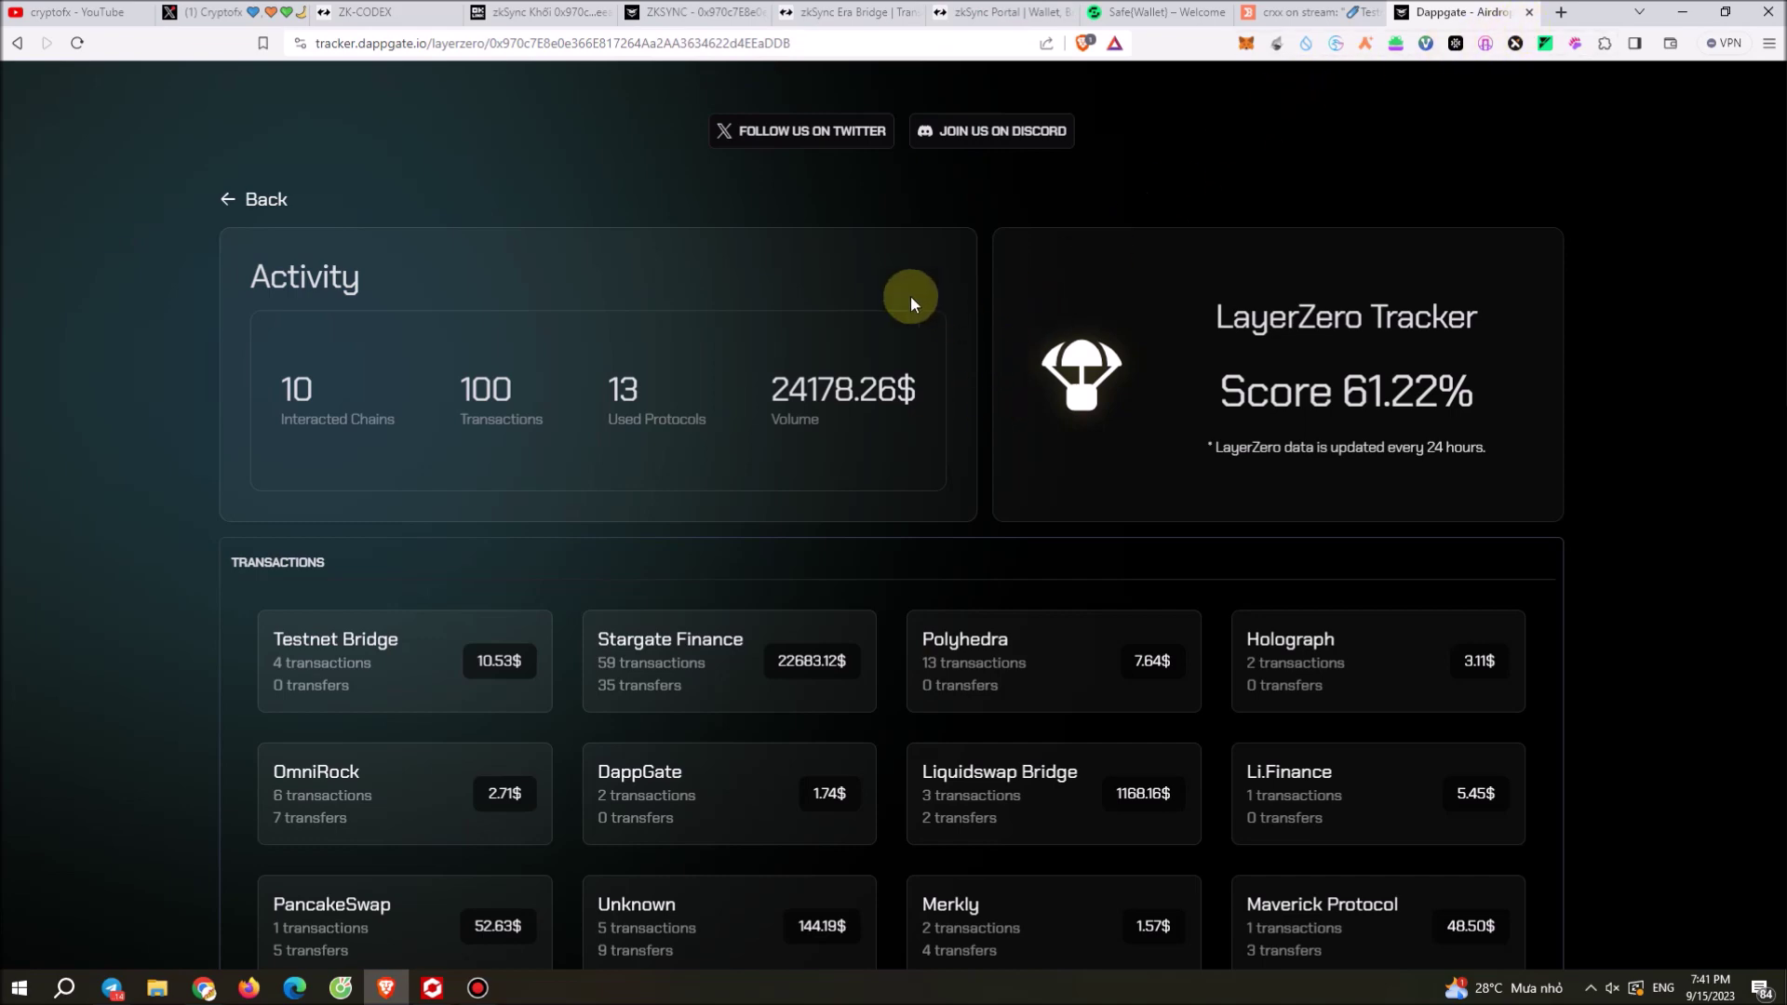
Step: Return to the DappGate zkSync result, inspect the wallet portion of its web address and review the criteria and used protocols
click(692, 18)
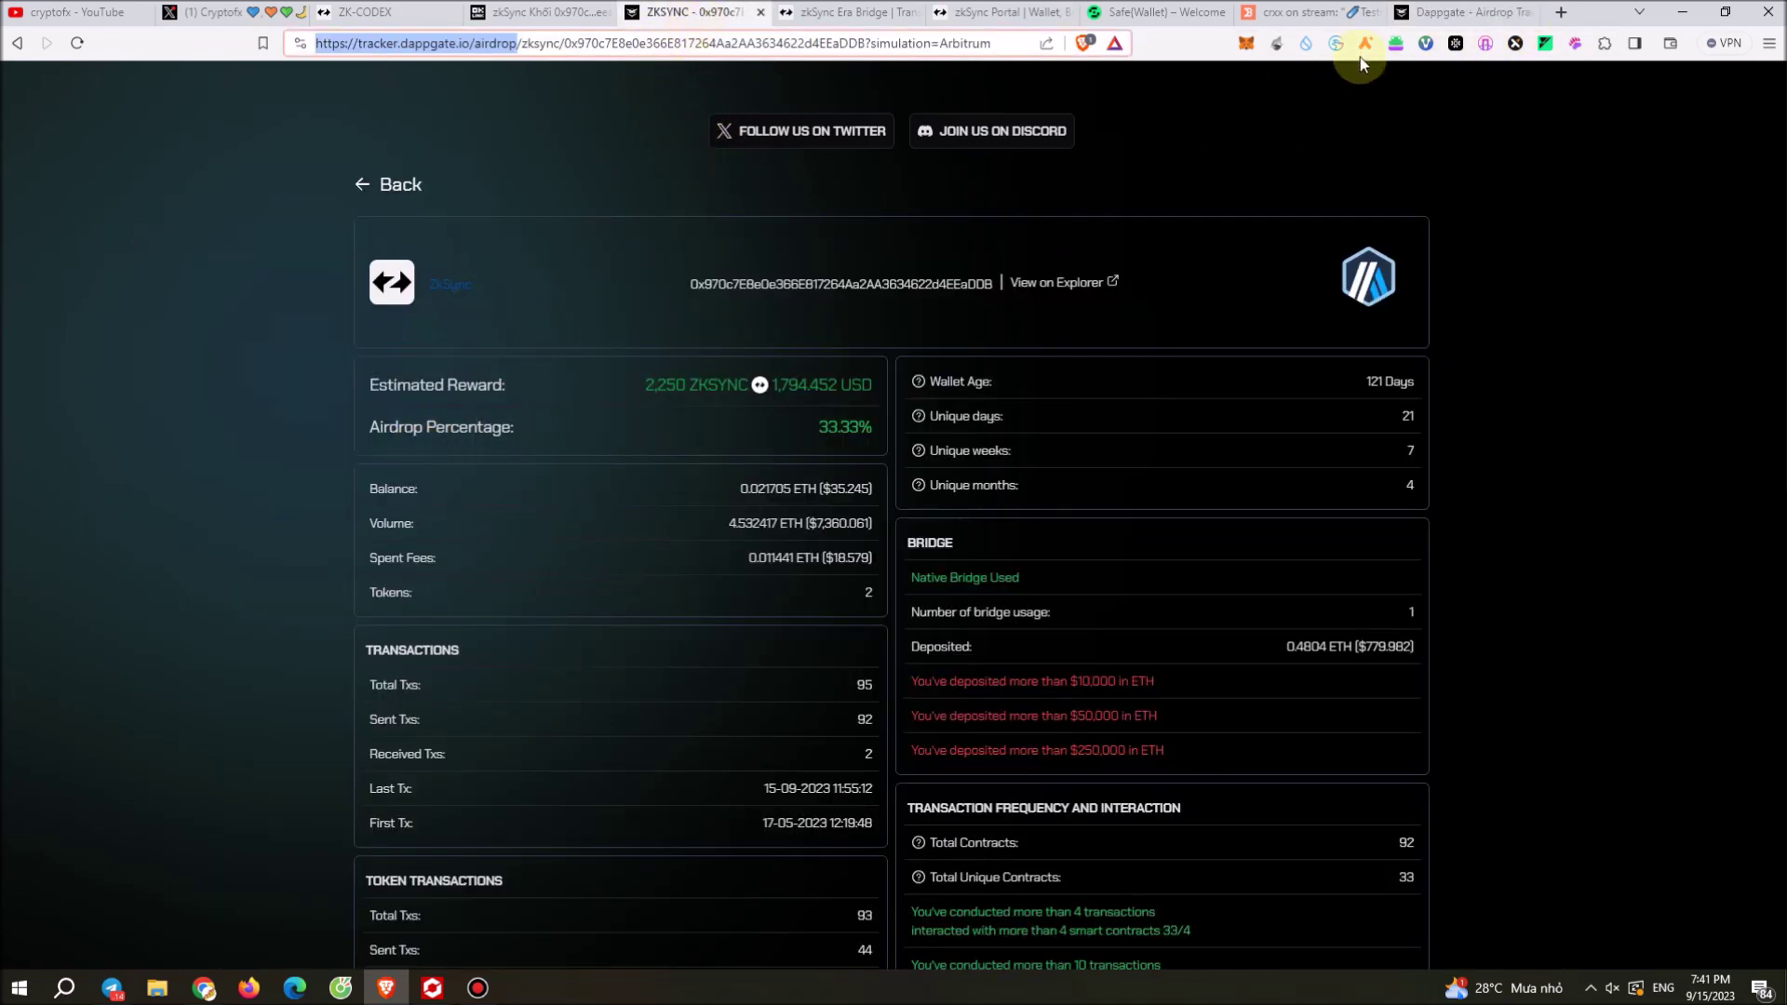
click(1440, 17)
click(679, 19)
click(445, 46)
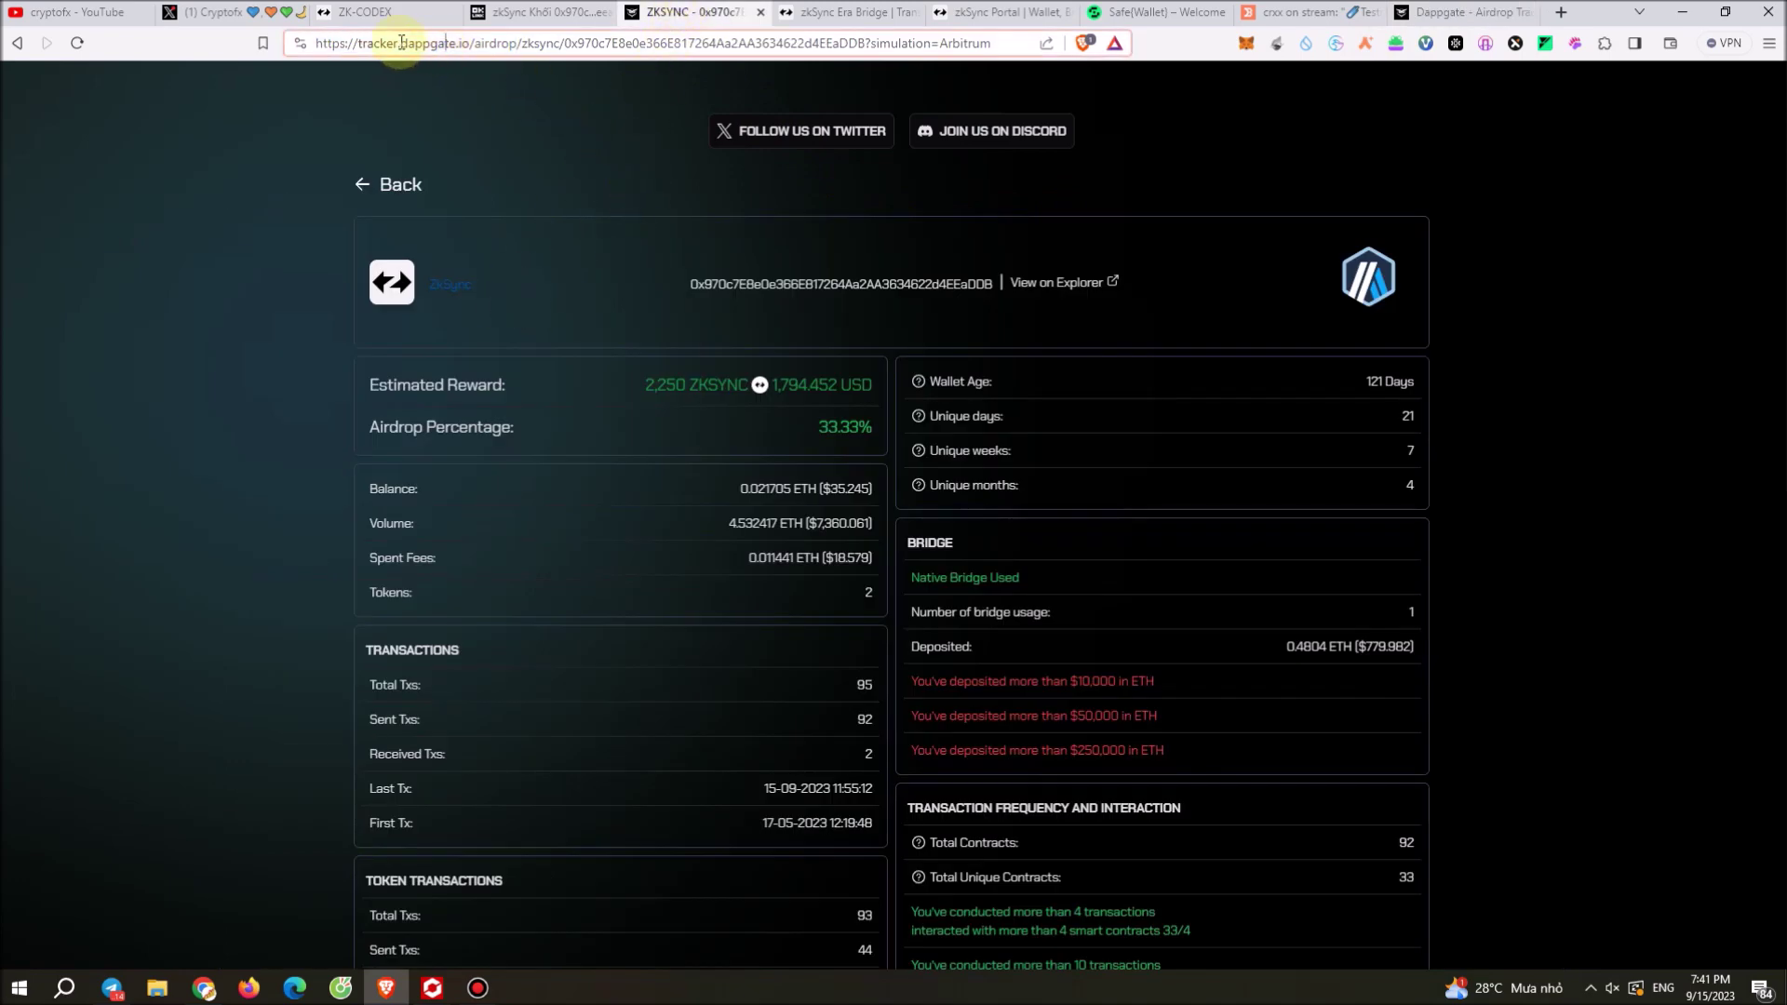
drag(570, 44, 918, 49)
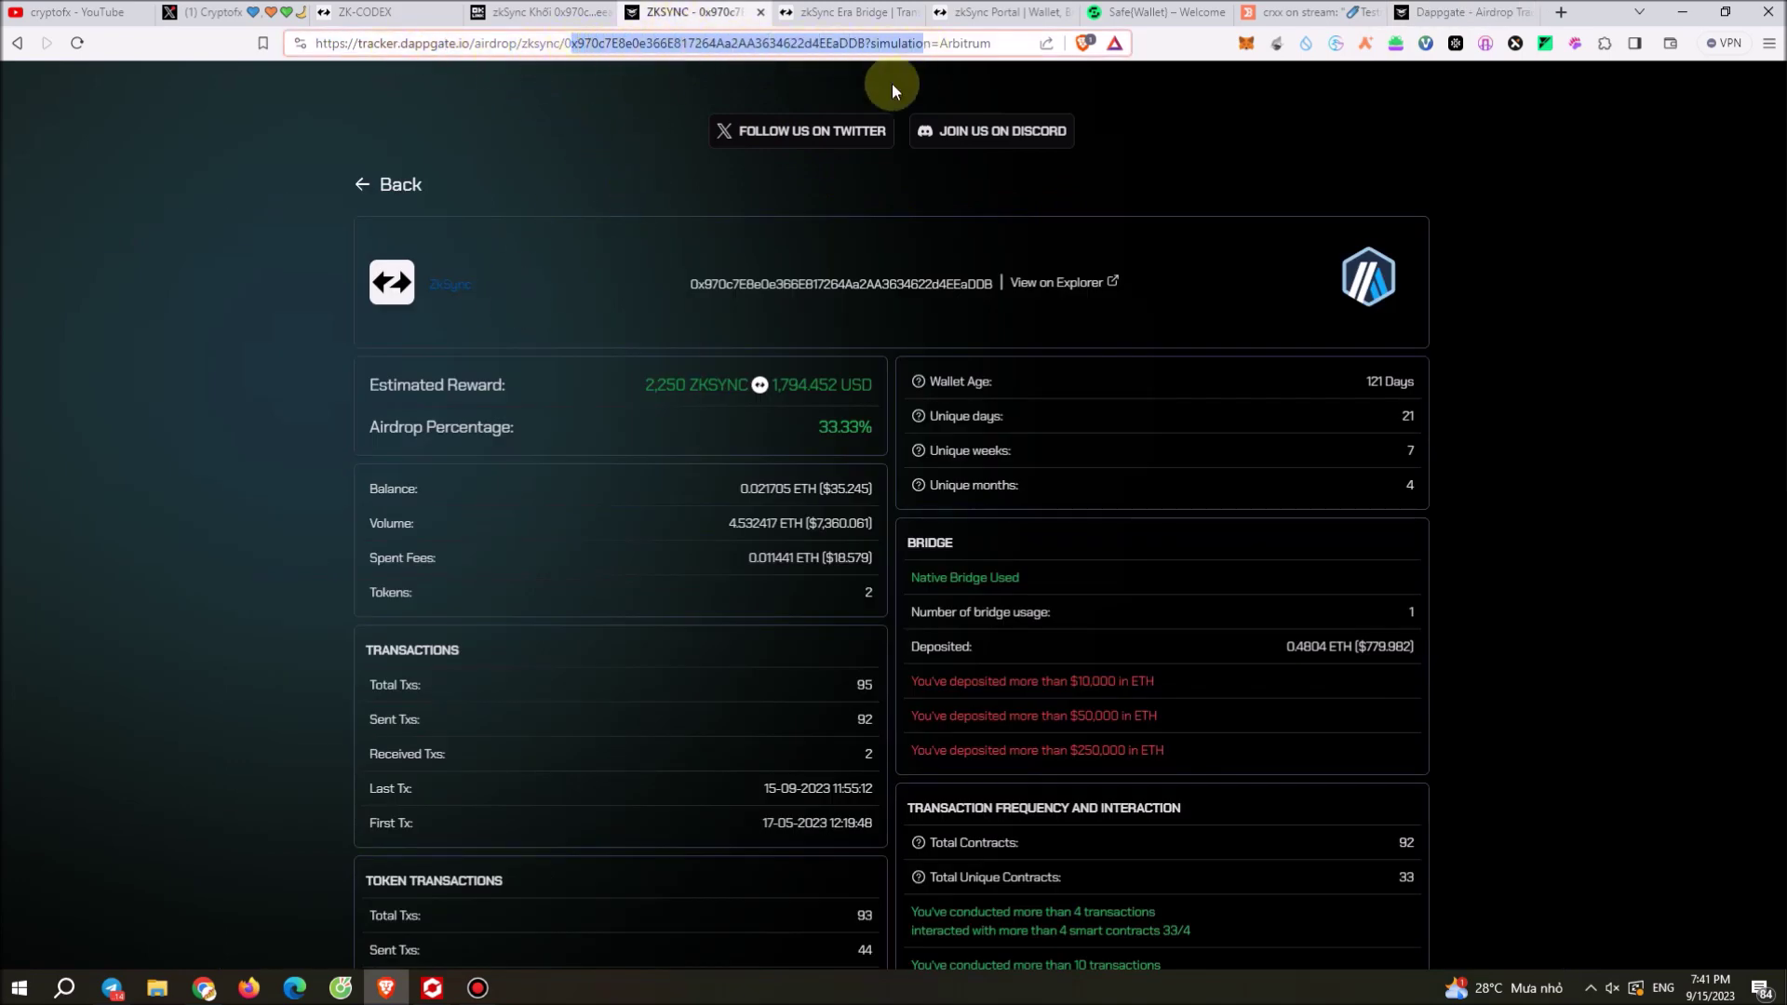
click(607, 175)
scroll(874, 525, down, 1)
scroll(874, 525, down, 9)
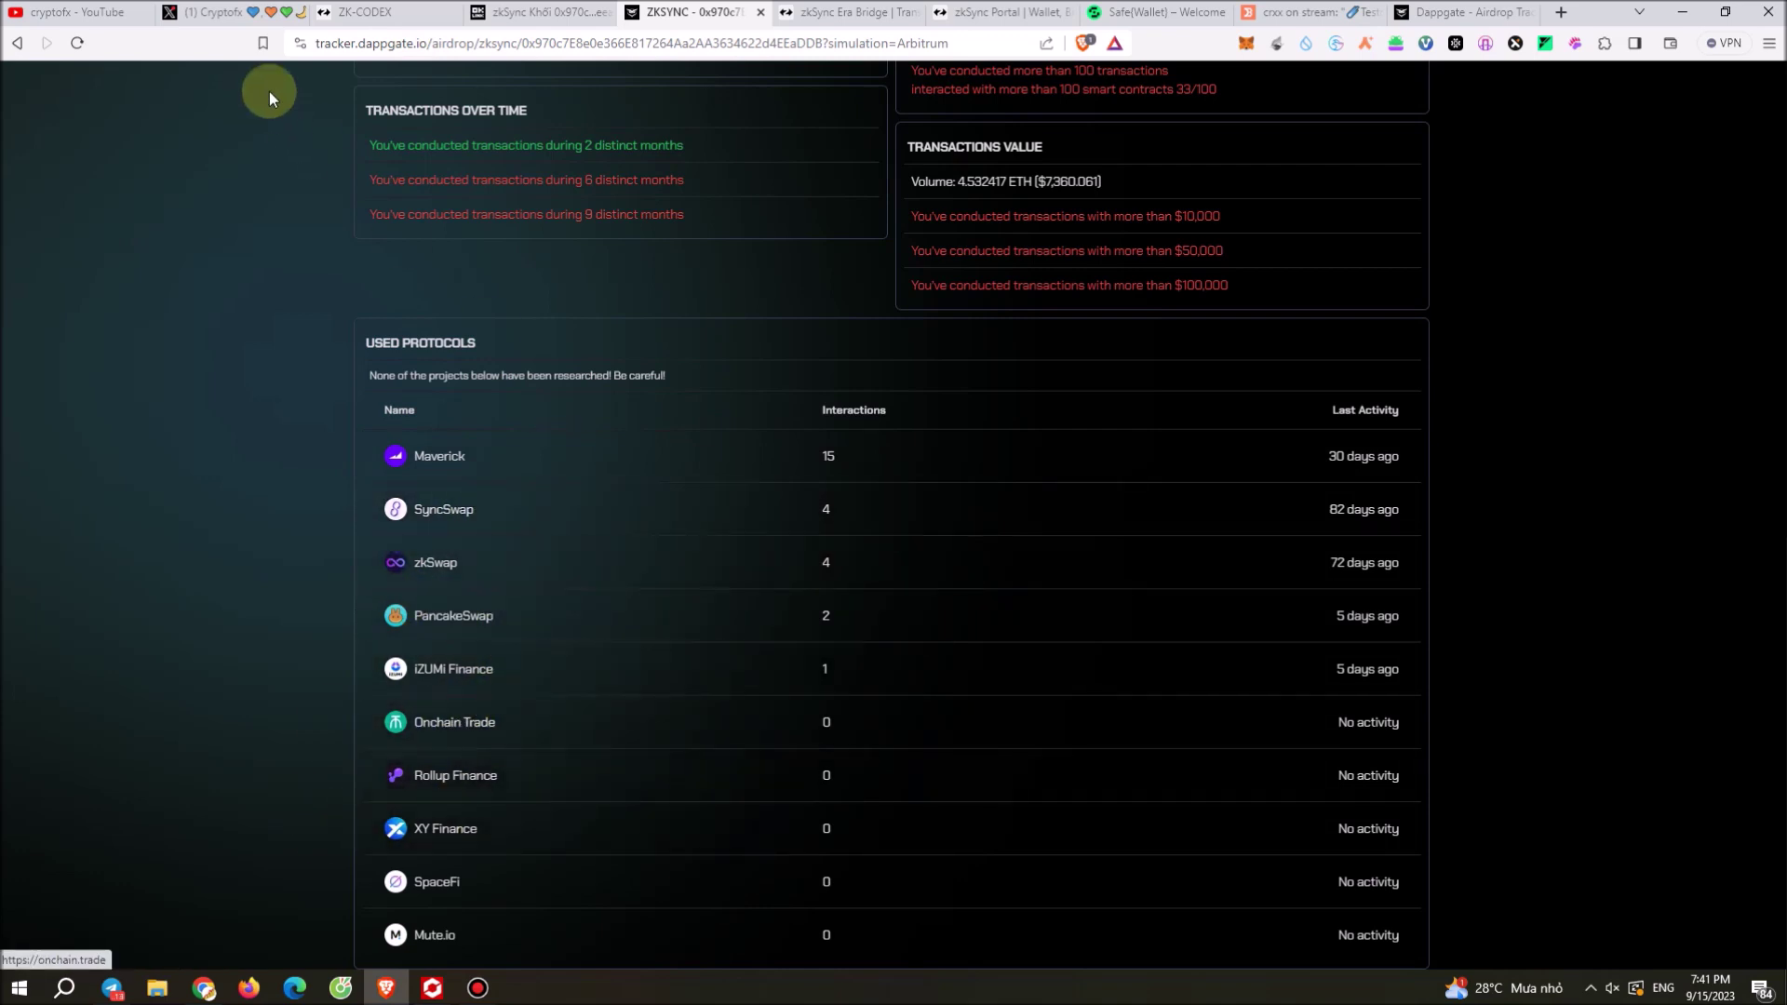
Step: Revisit the zkCodex and OKLink pages, and review the transaction, bridge and interaction sections of the DappGate zkSync result
click(363, 14)
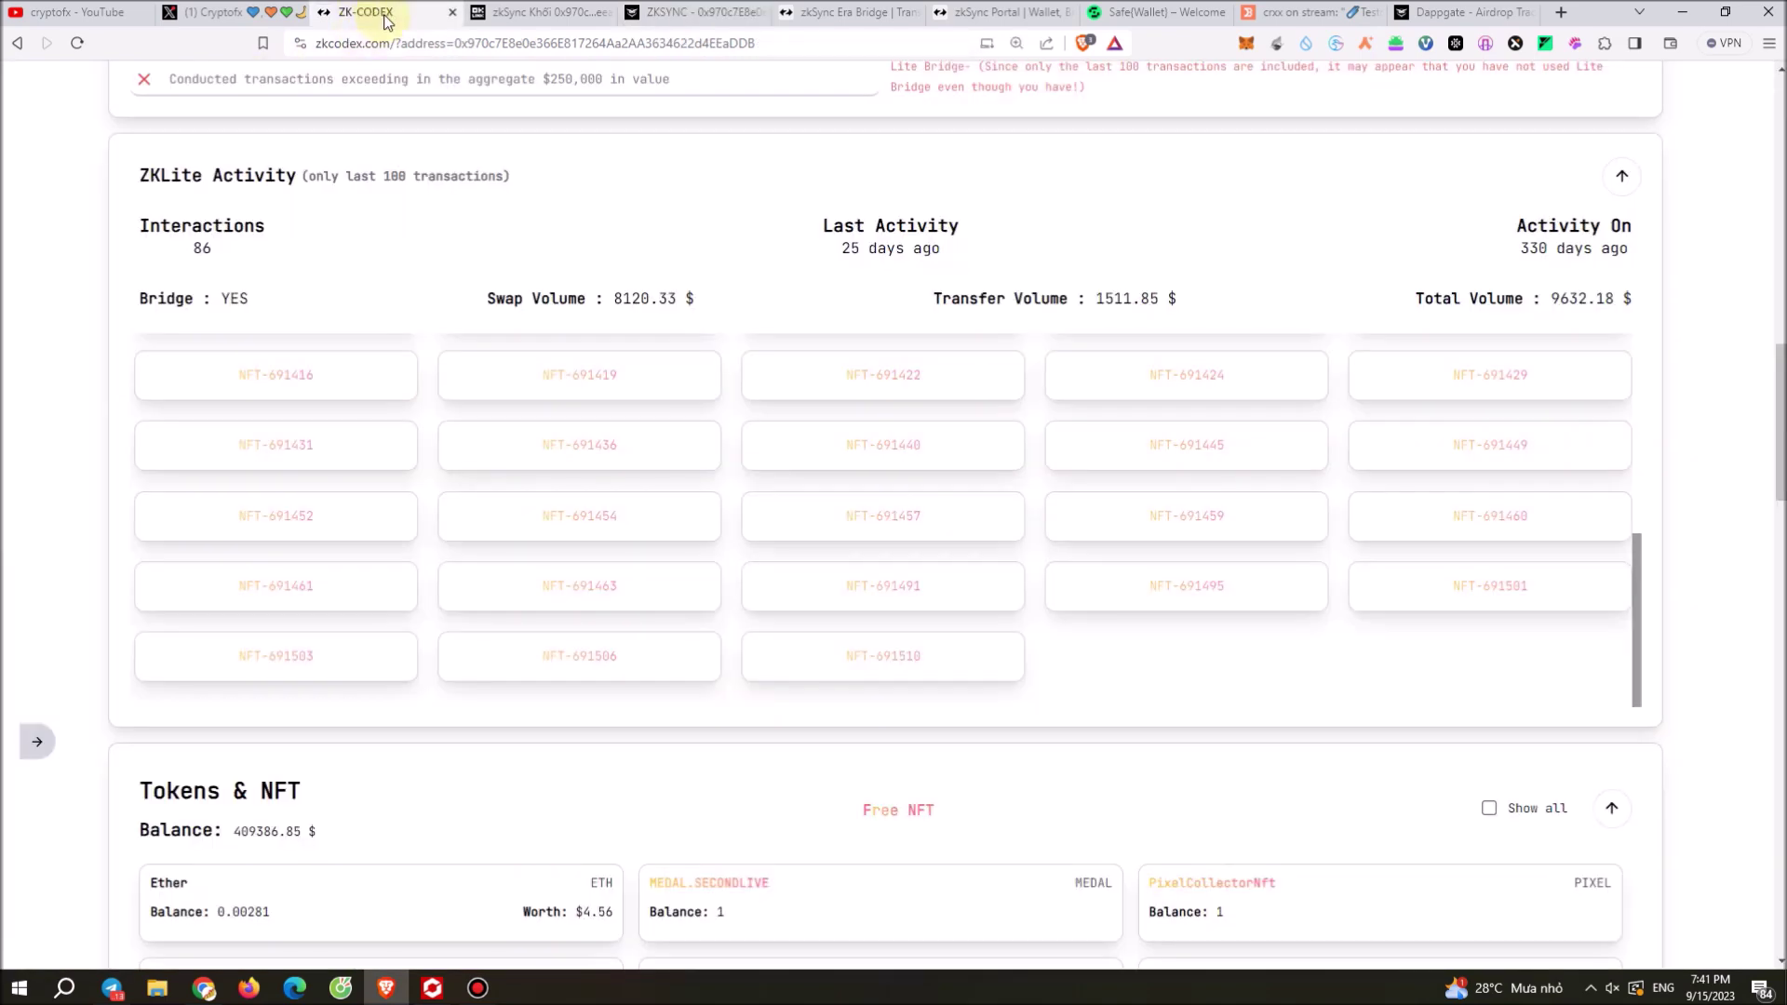
click(521, 13)
click(689, 13)
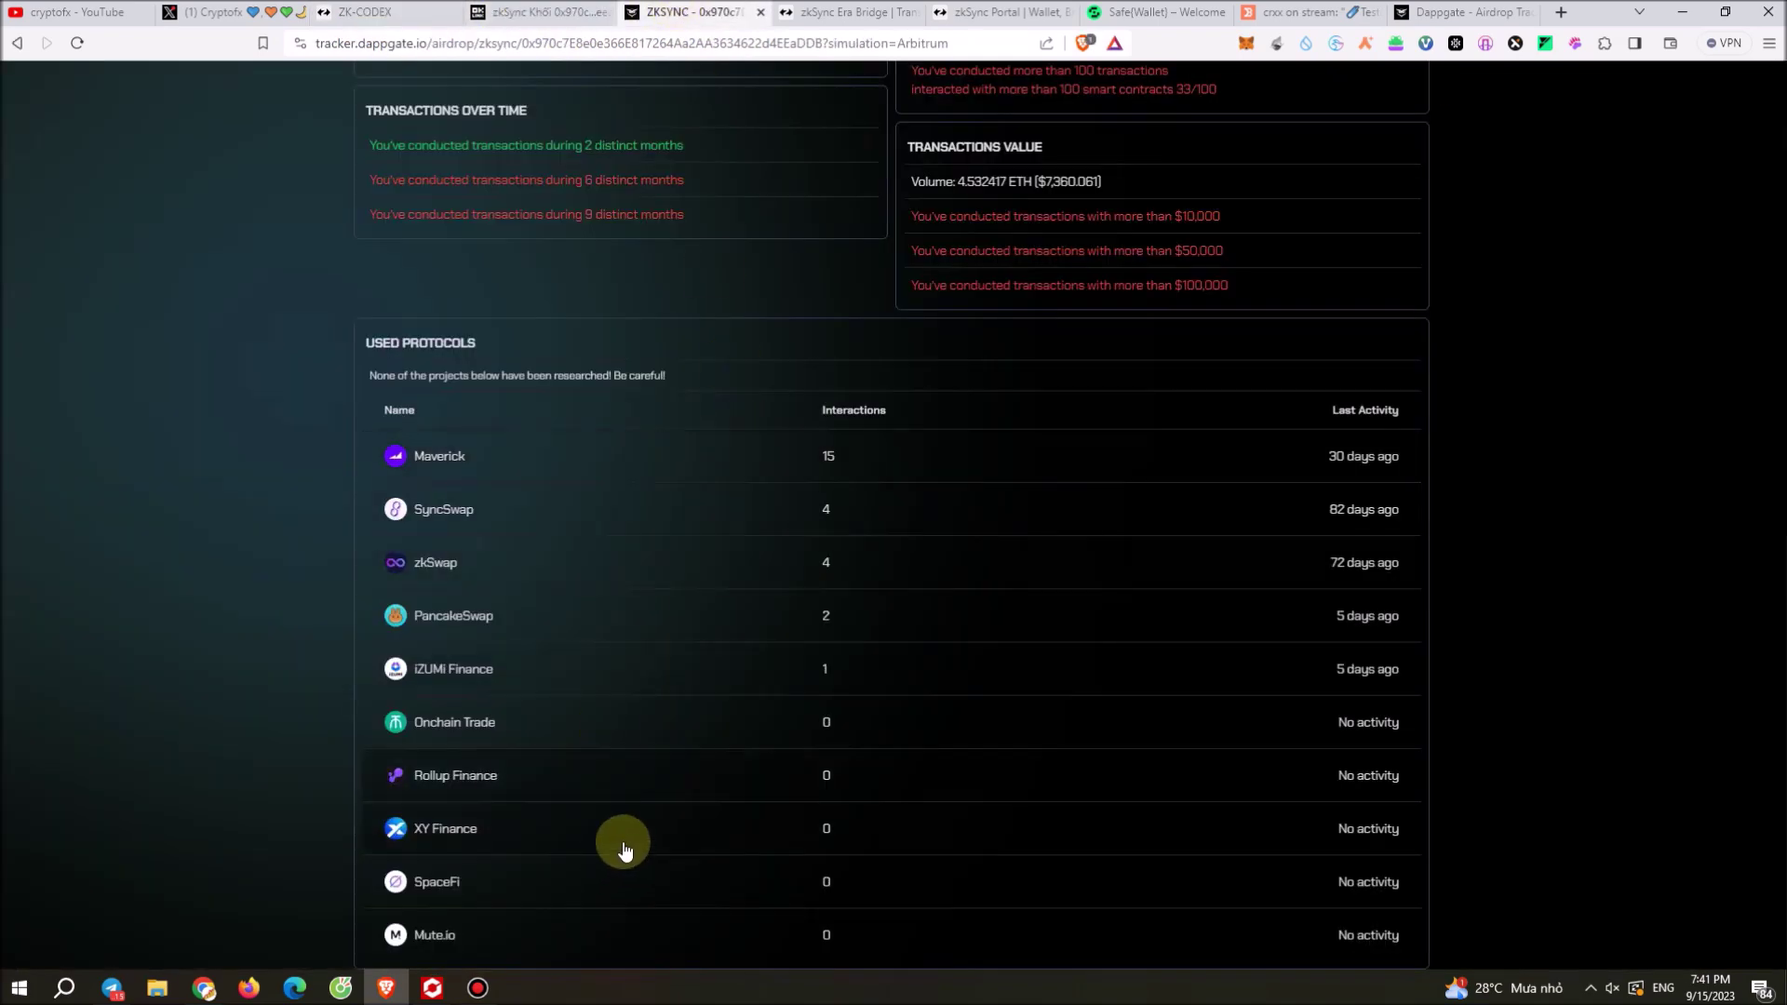
scroll(792, 642, up, 6)
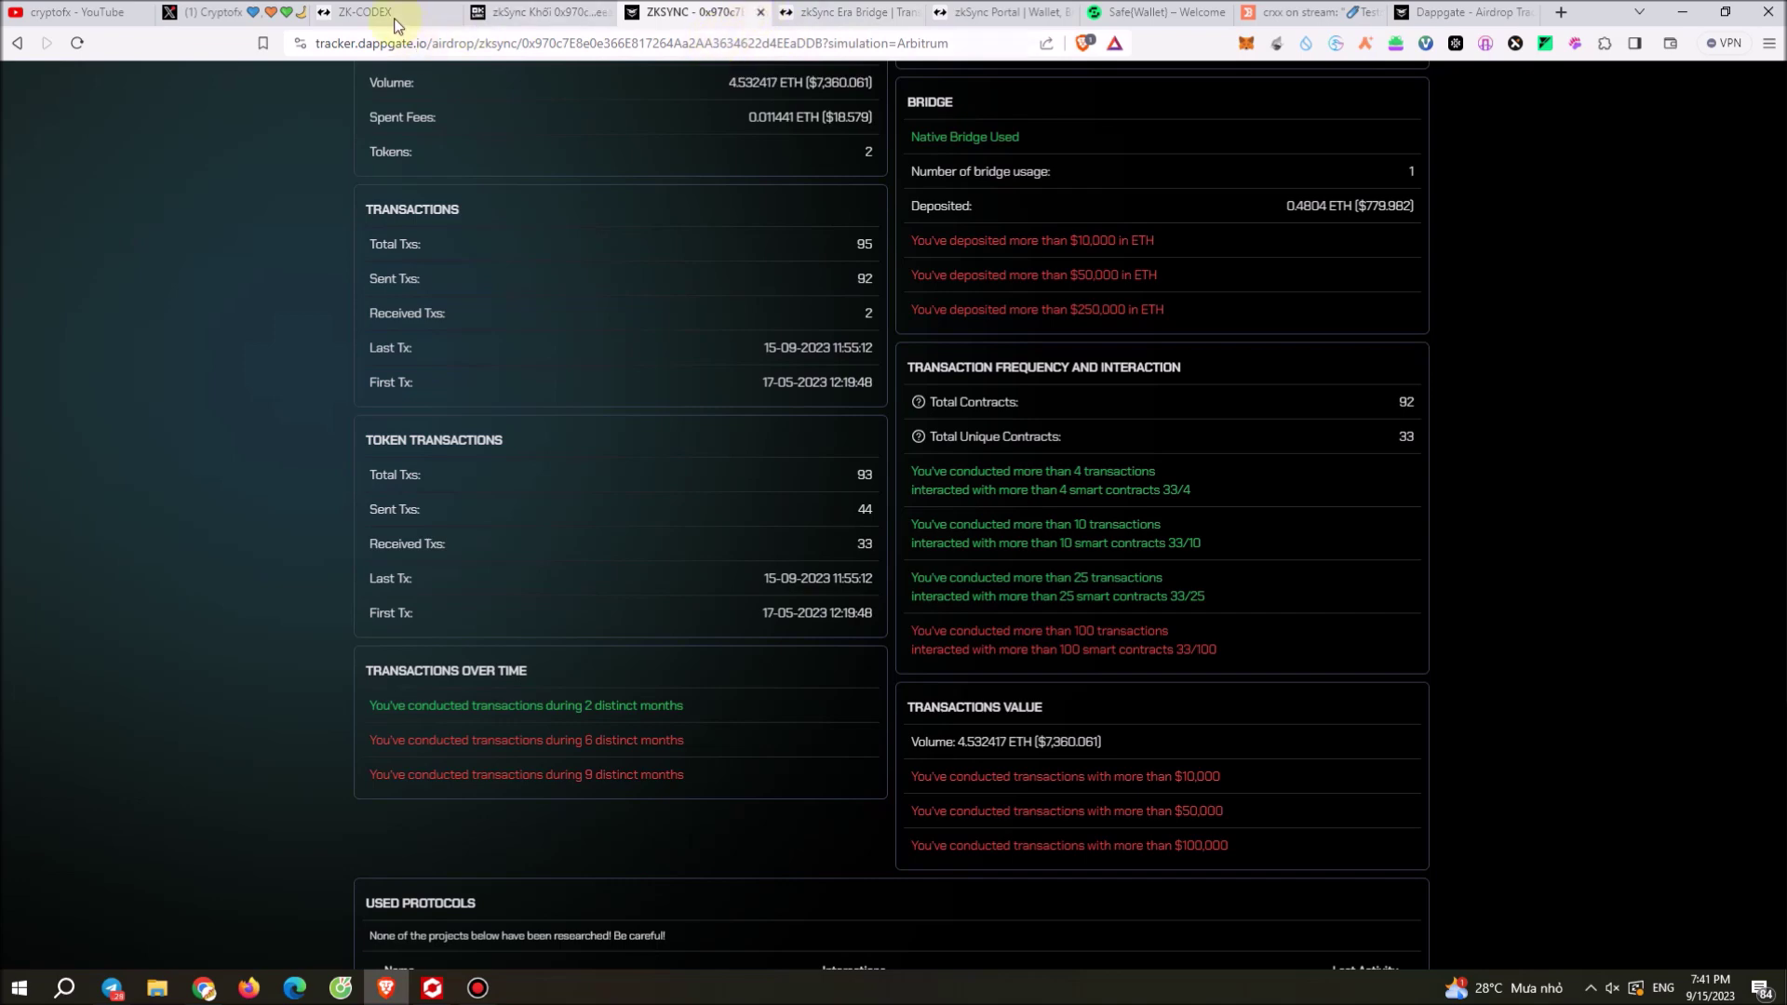
Step: Compare the wallet's zkSync pages on zkCodex, OKLink and DappGate by going through them repeatedly, ending on DappGate
click(422, 10)
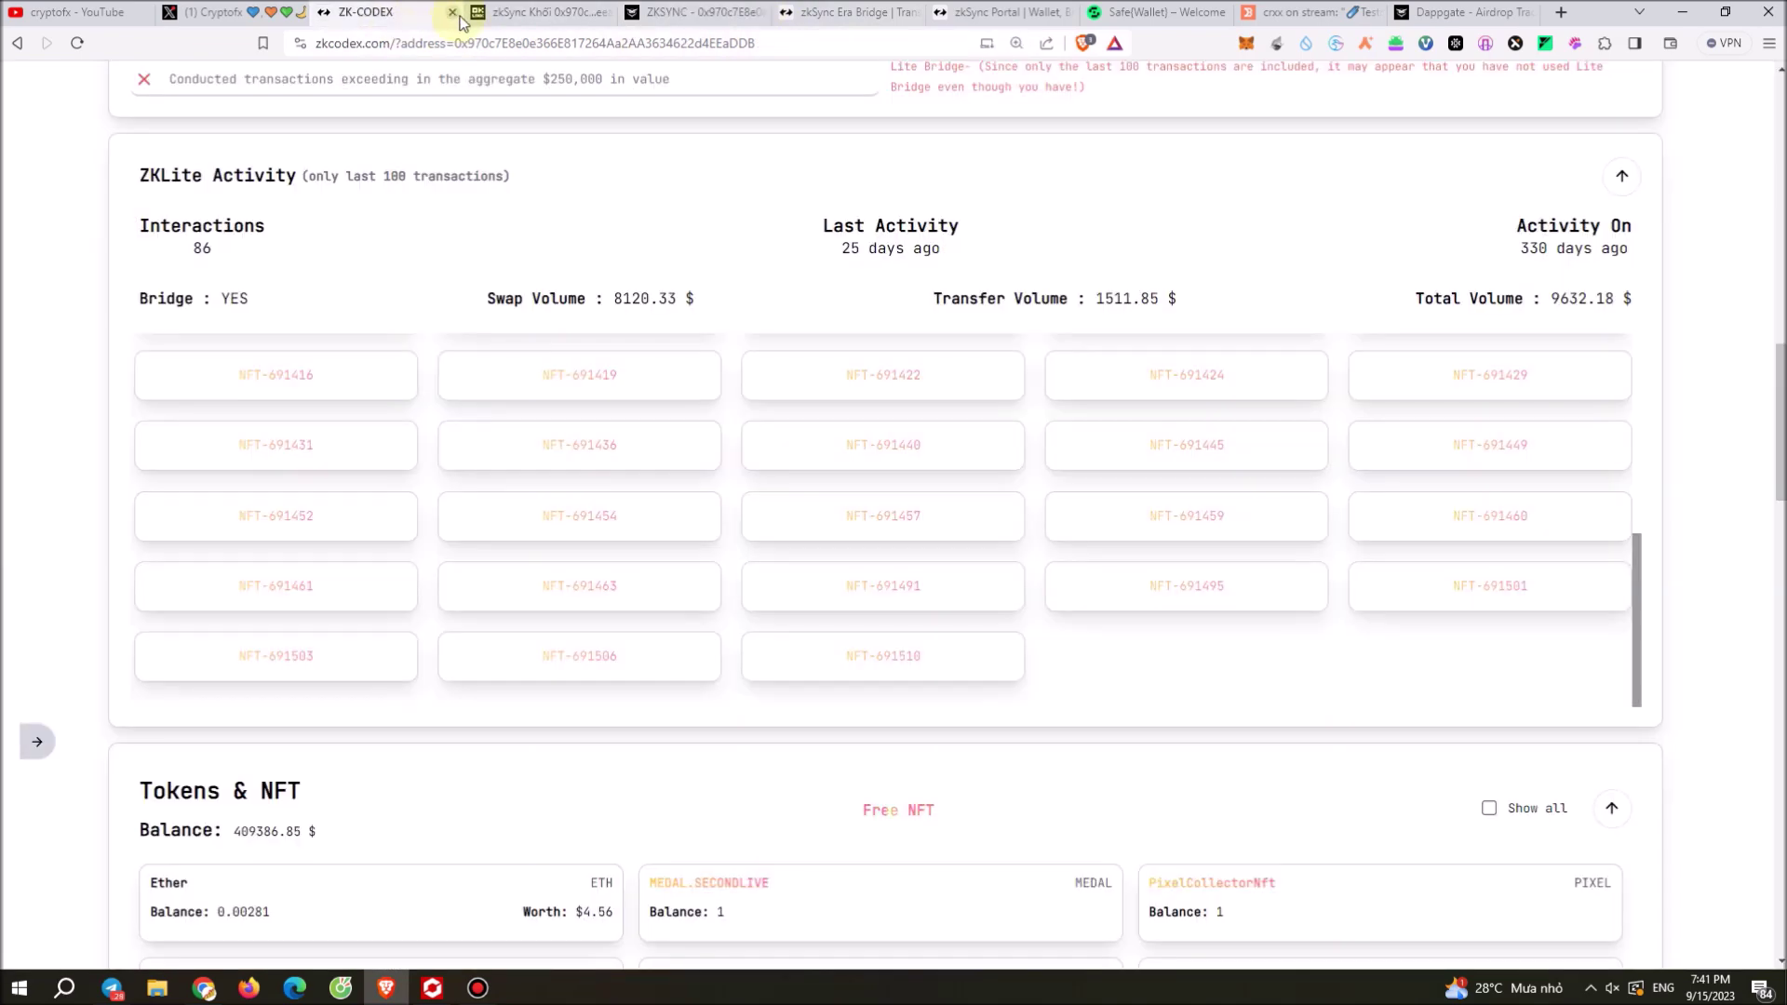
click(535, 11)
click(690, 9)
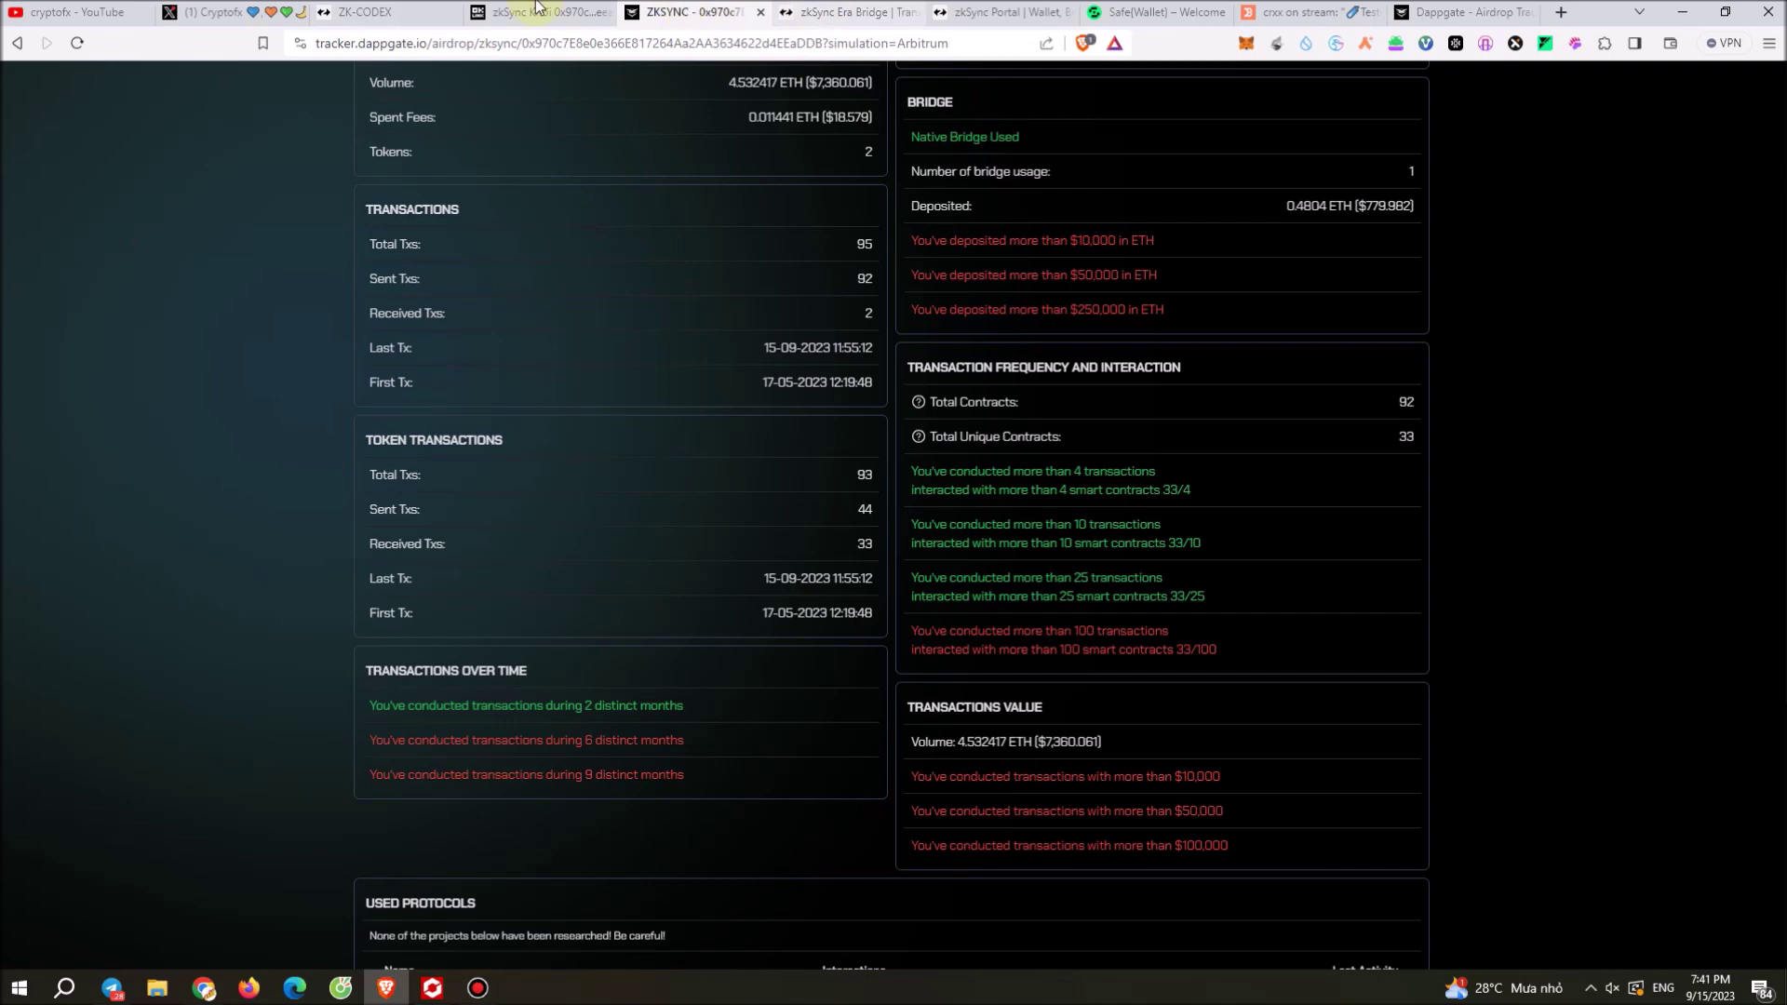
click(368, 11)
click(531, 11)
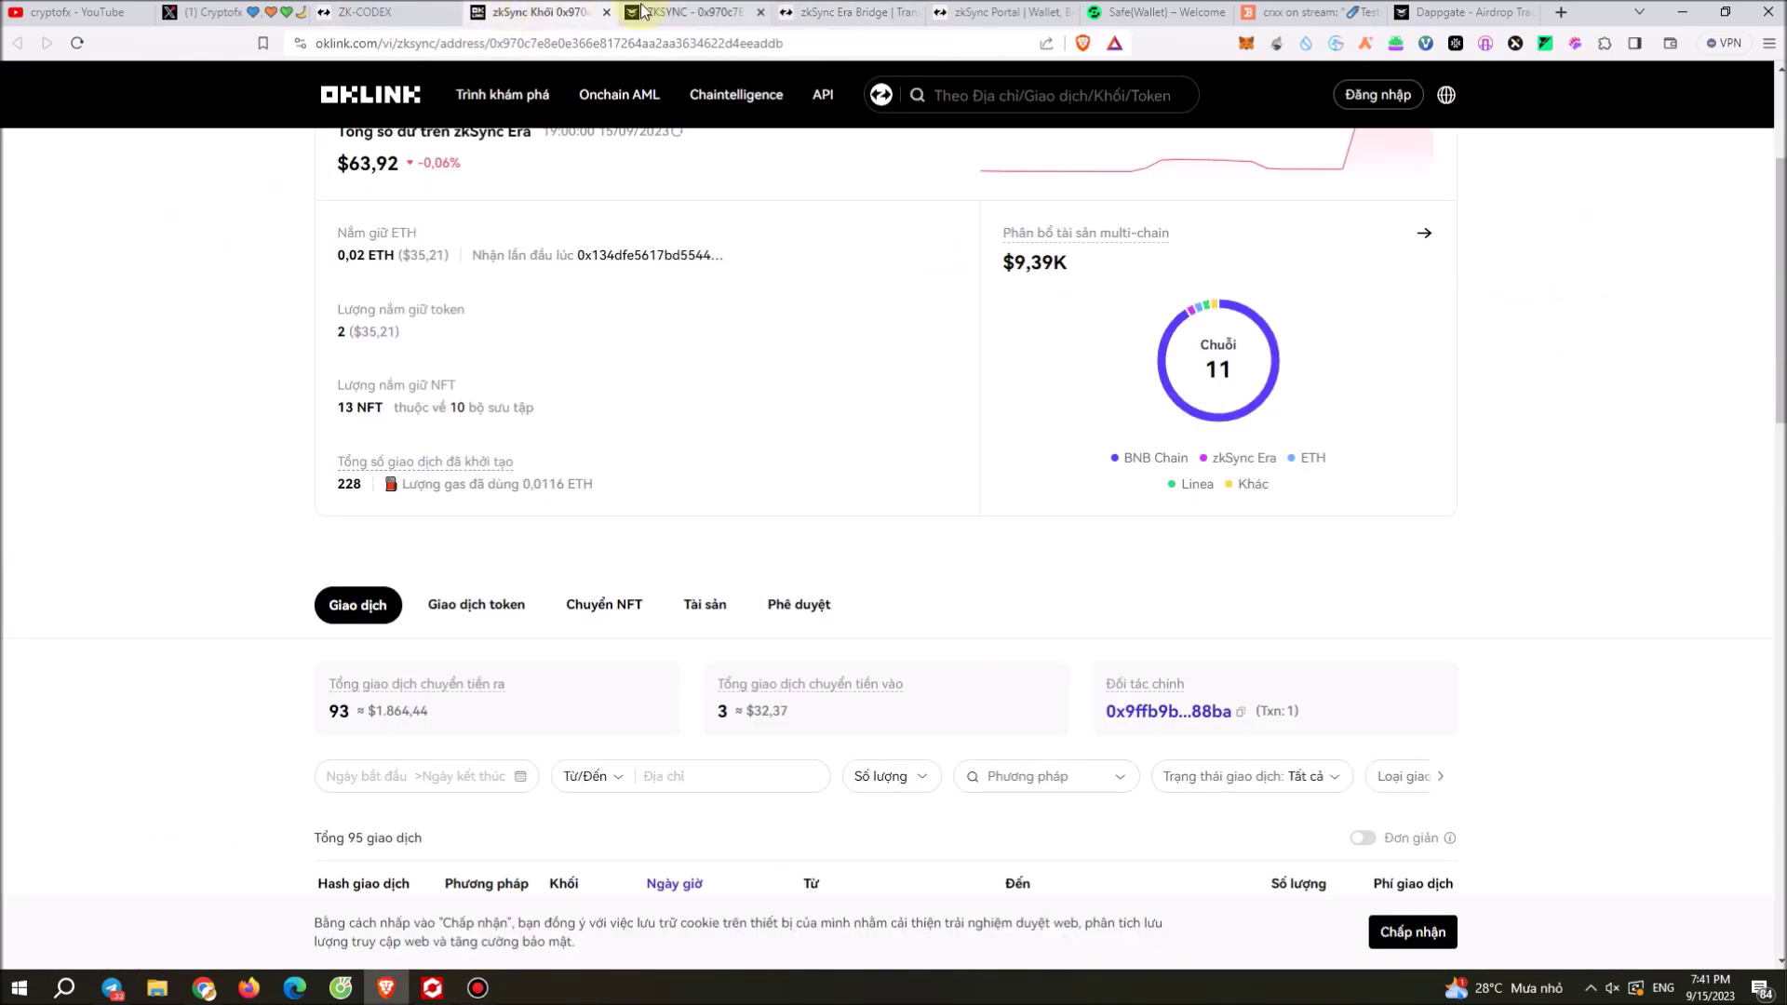
click(642, 11)
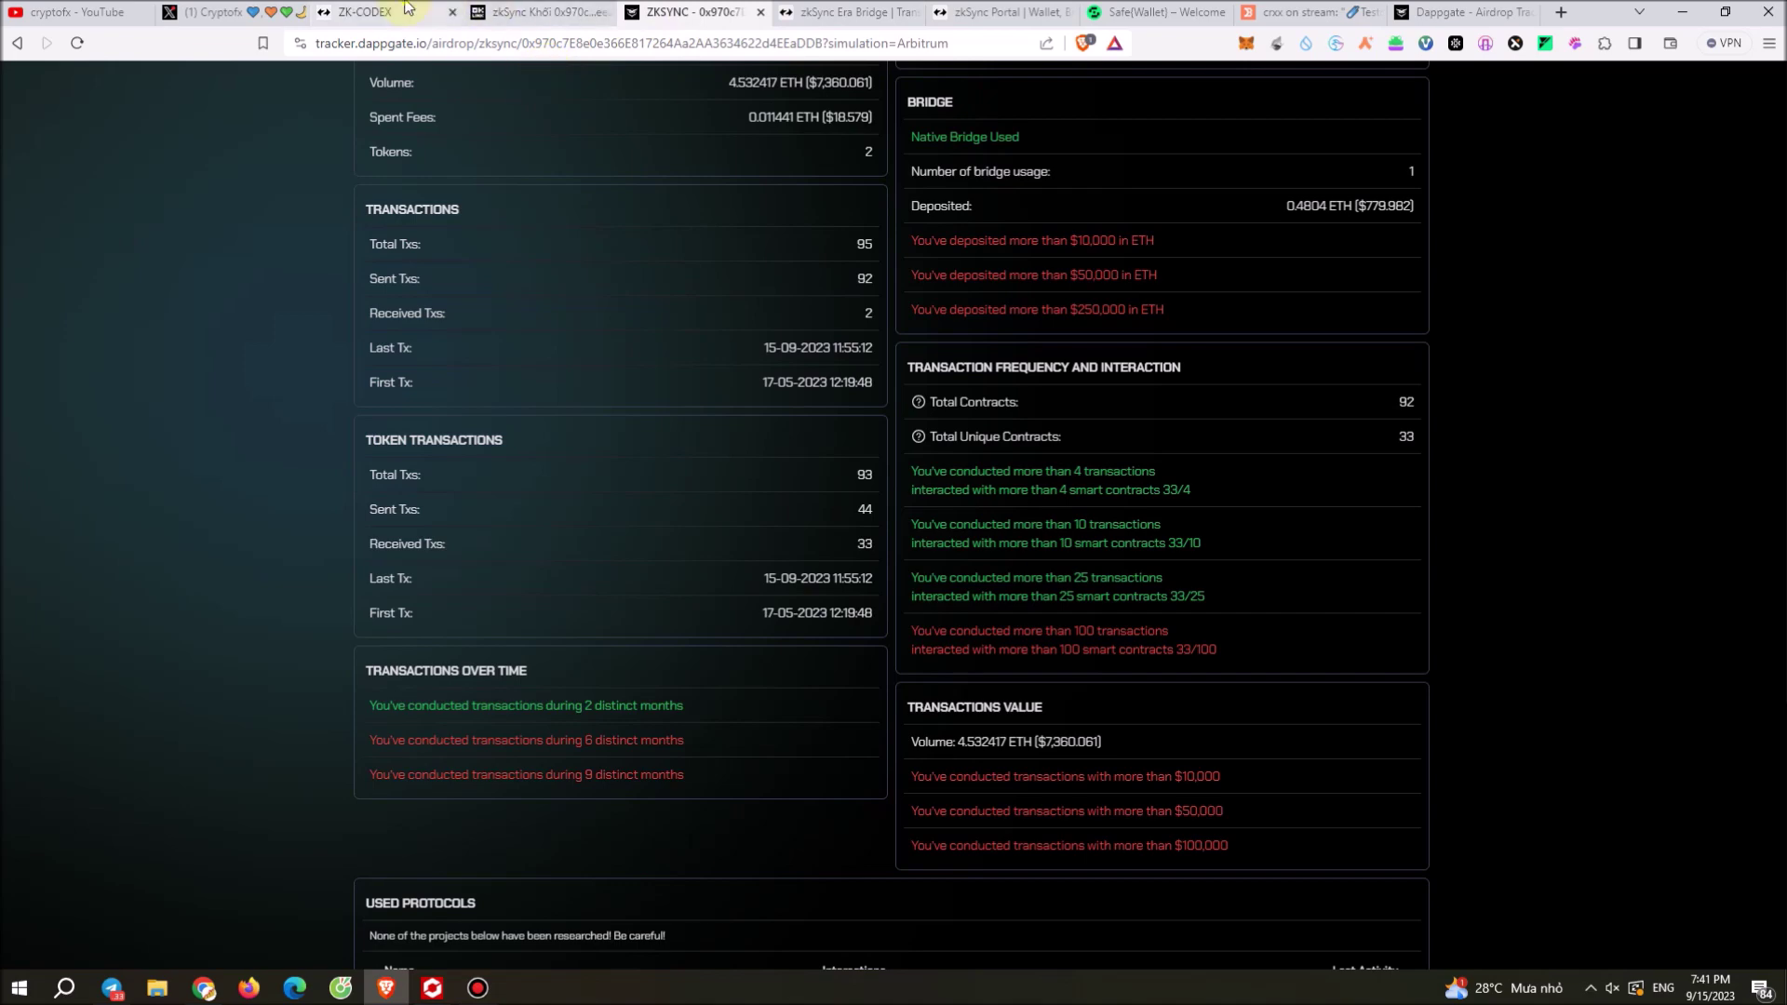
click(358, 11)
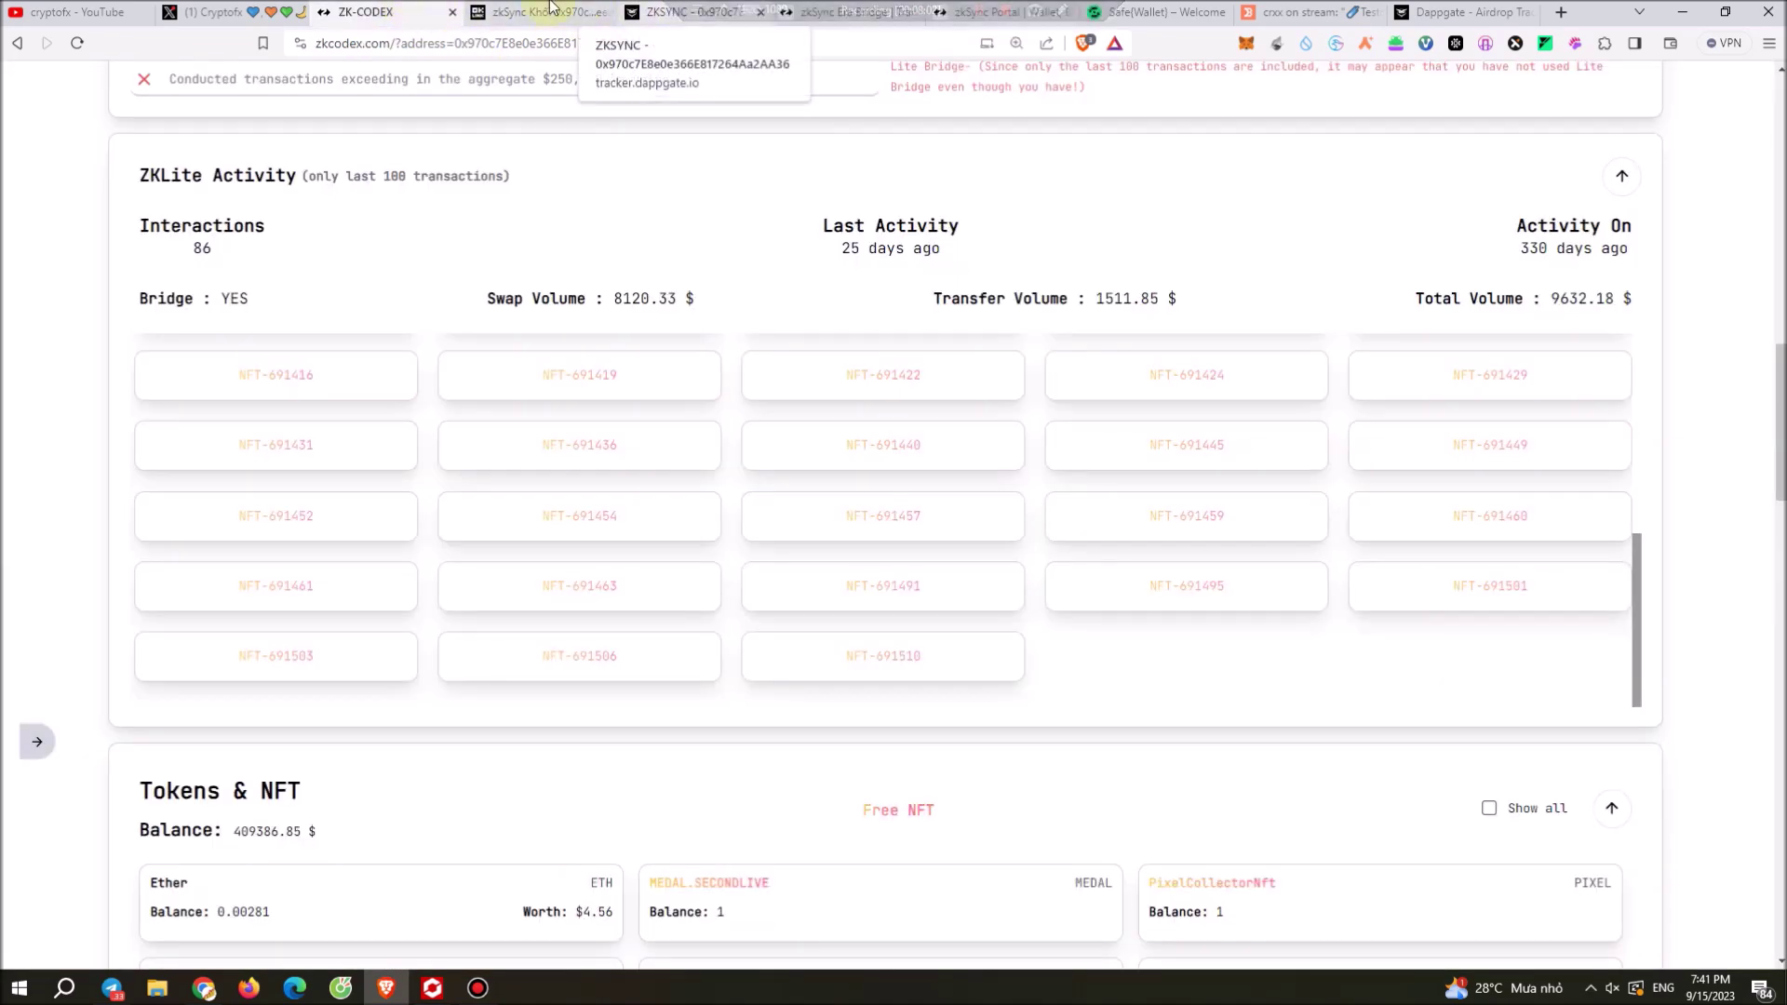
click(551, 11)
click(685, 13)
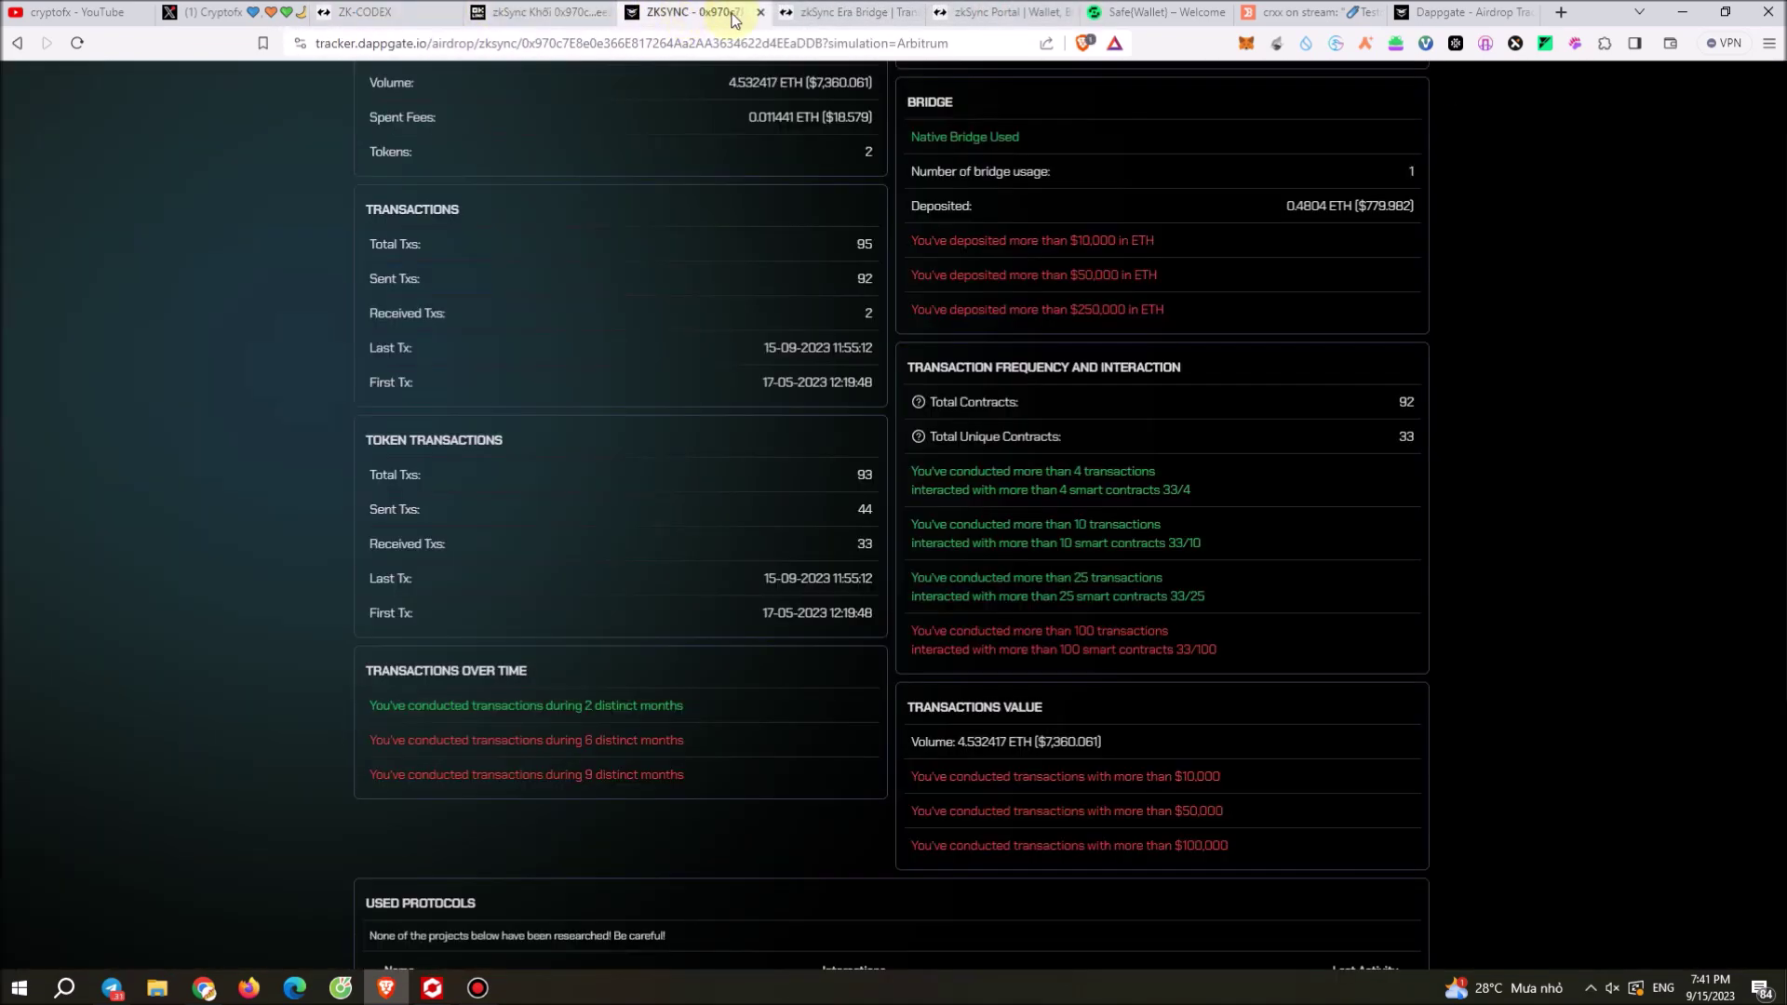
click(477, 988)
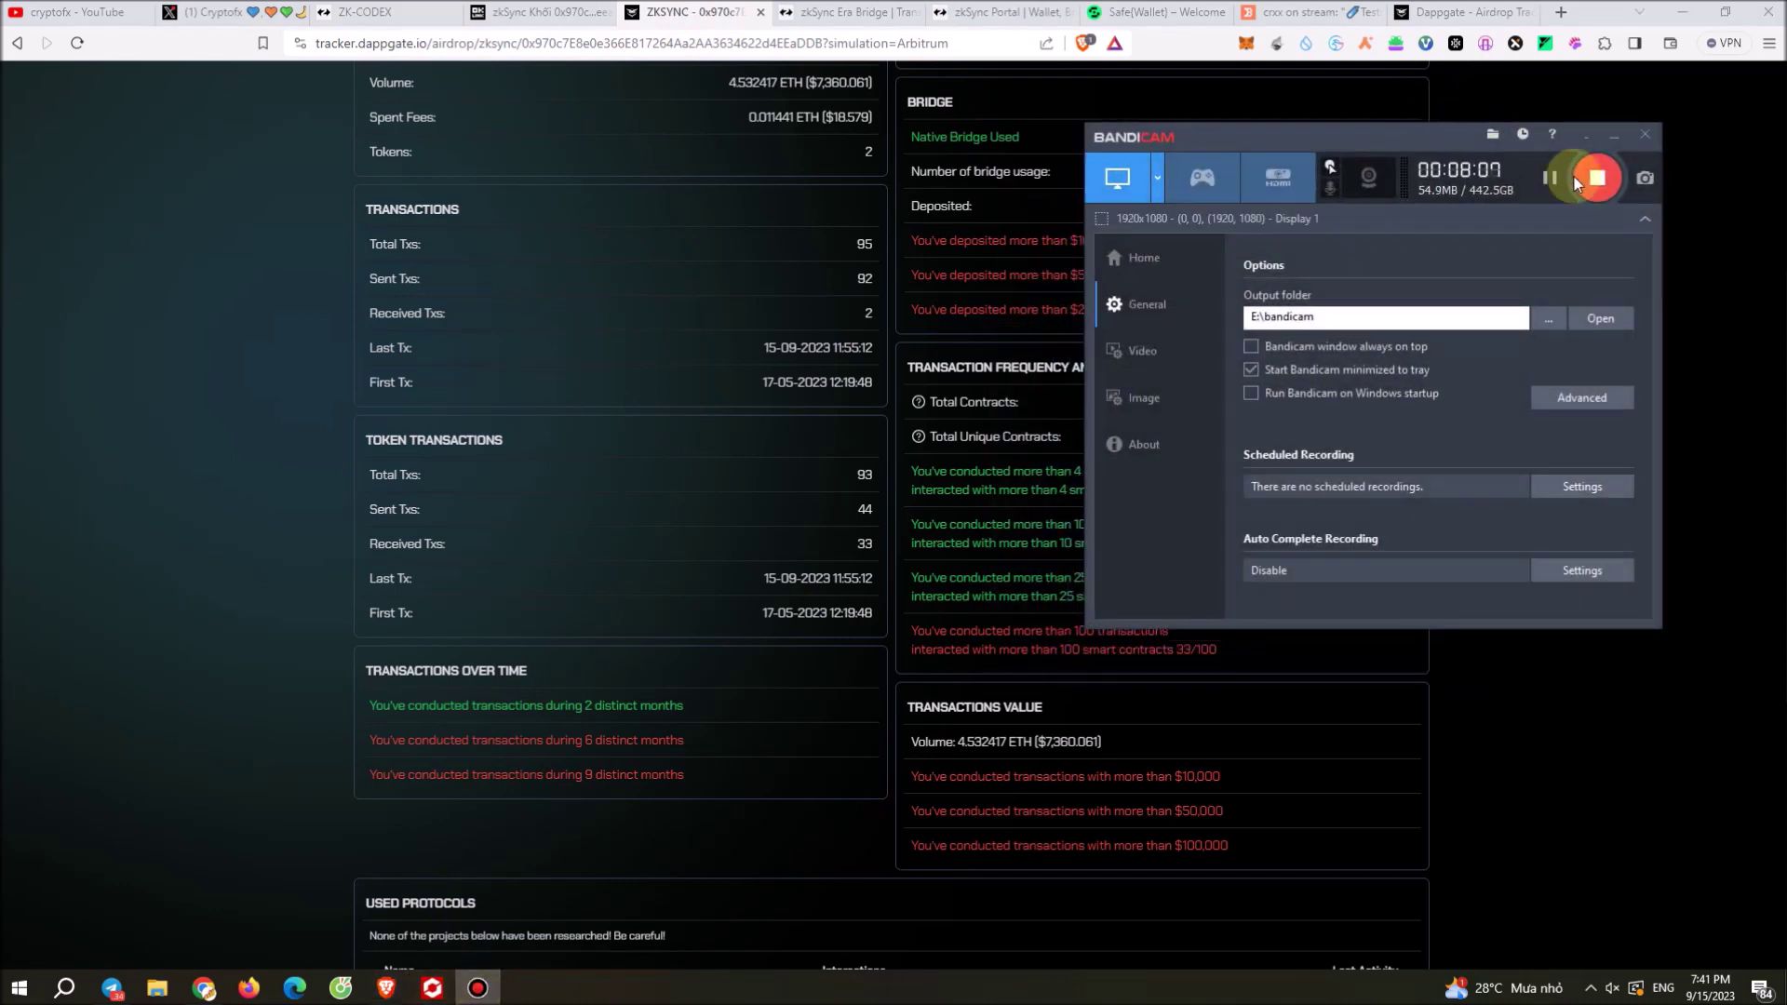
click(1610, 136)
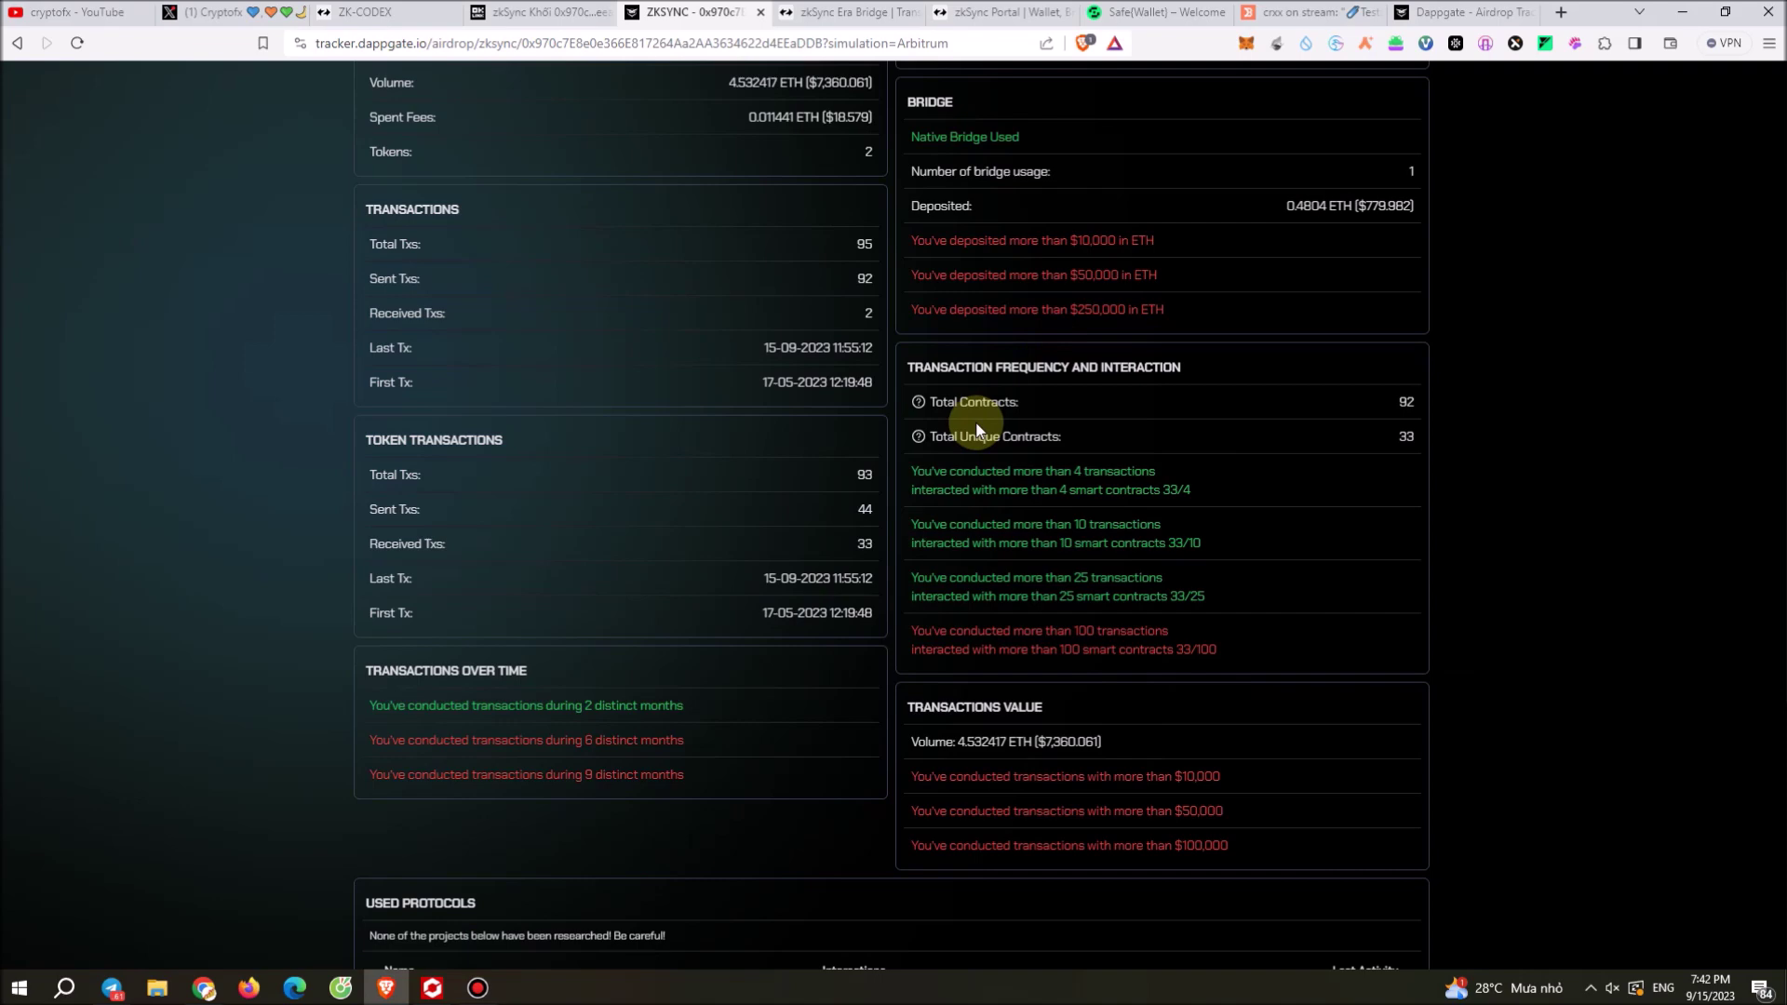
Step: Review the estimated zkSync reward on the DappGate result and inspect the Arbitrum simulation parameter in its web address
scroll(977, 430, up, 5)
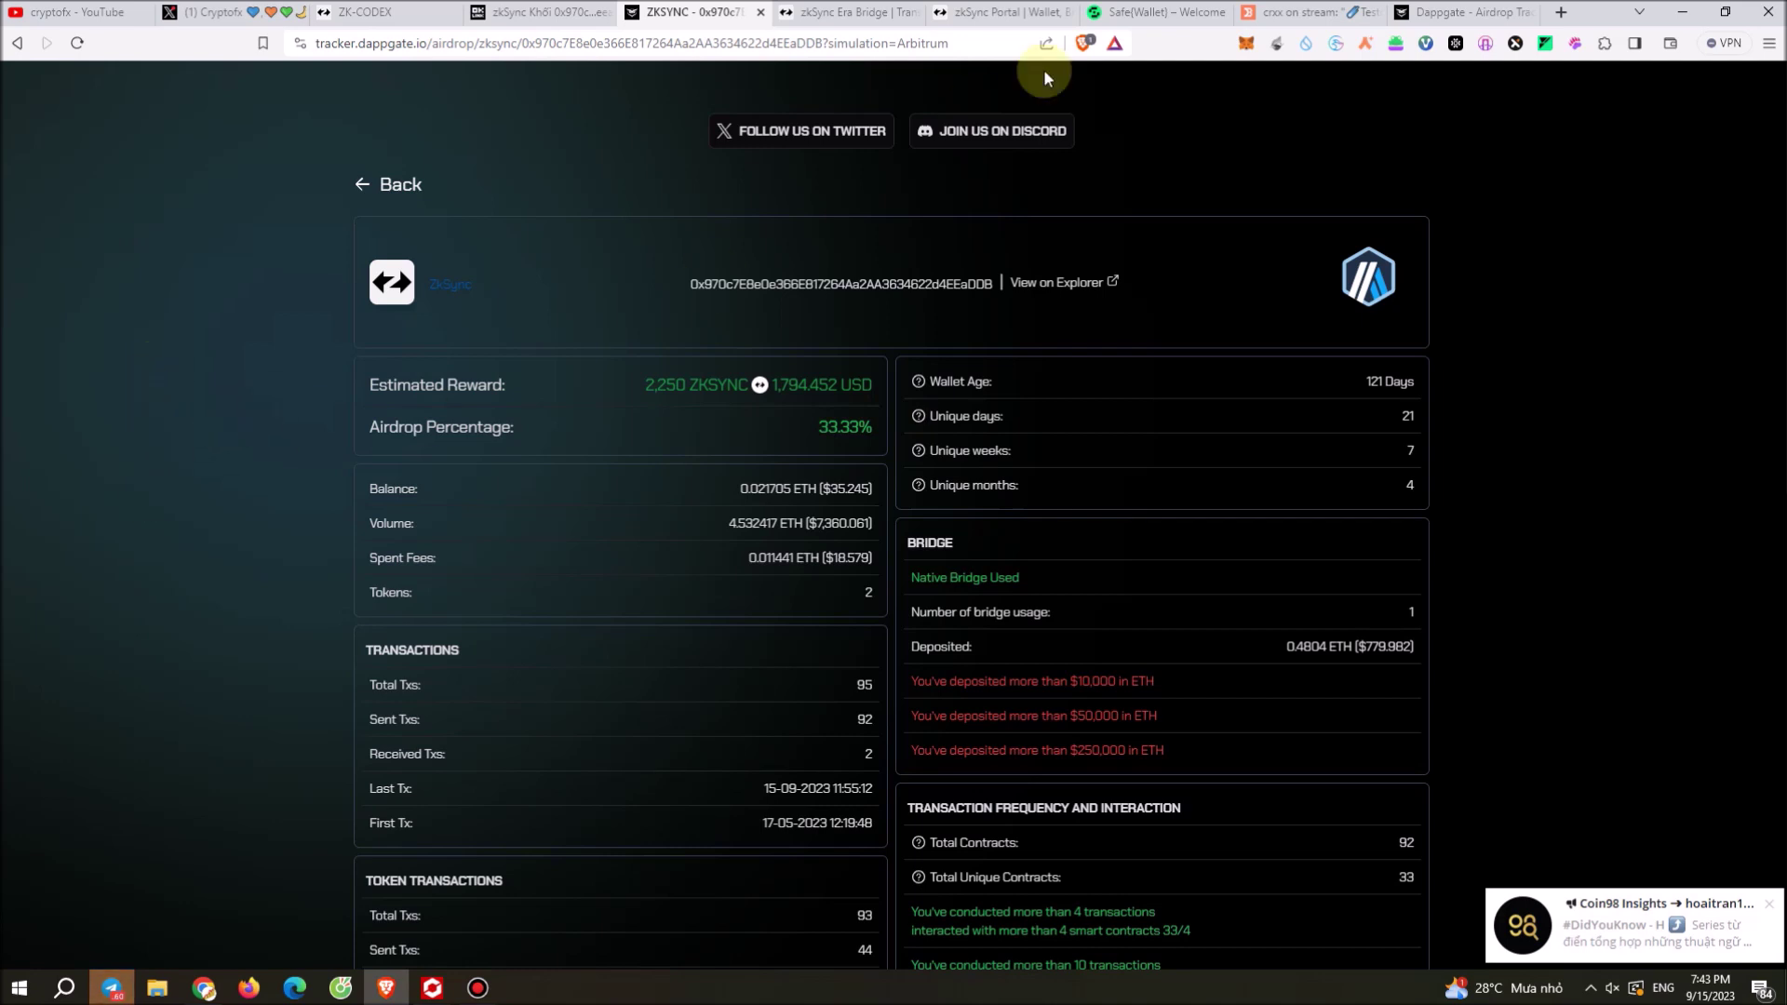
click(1141, 12)
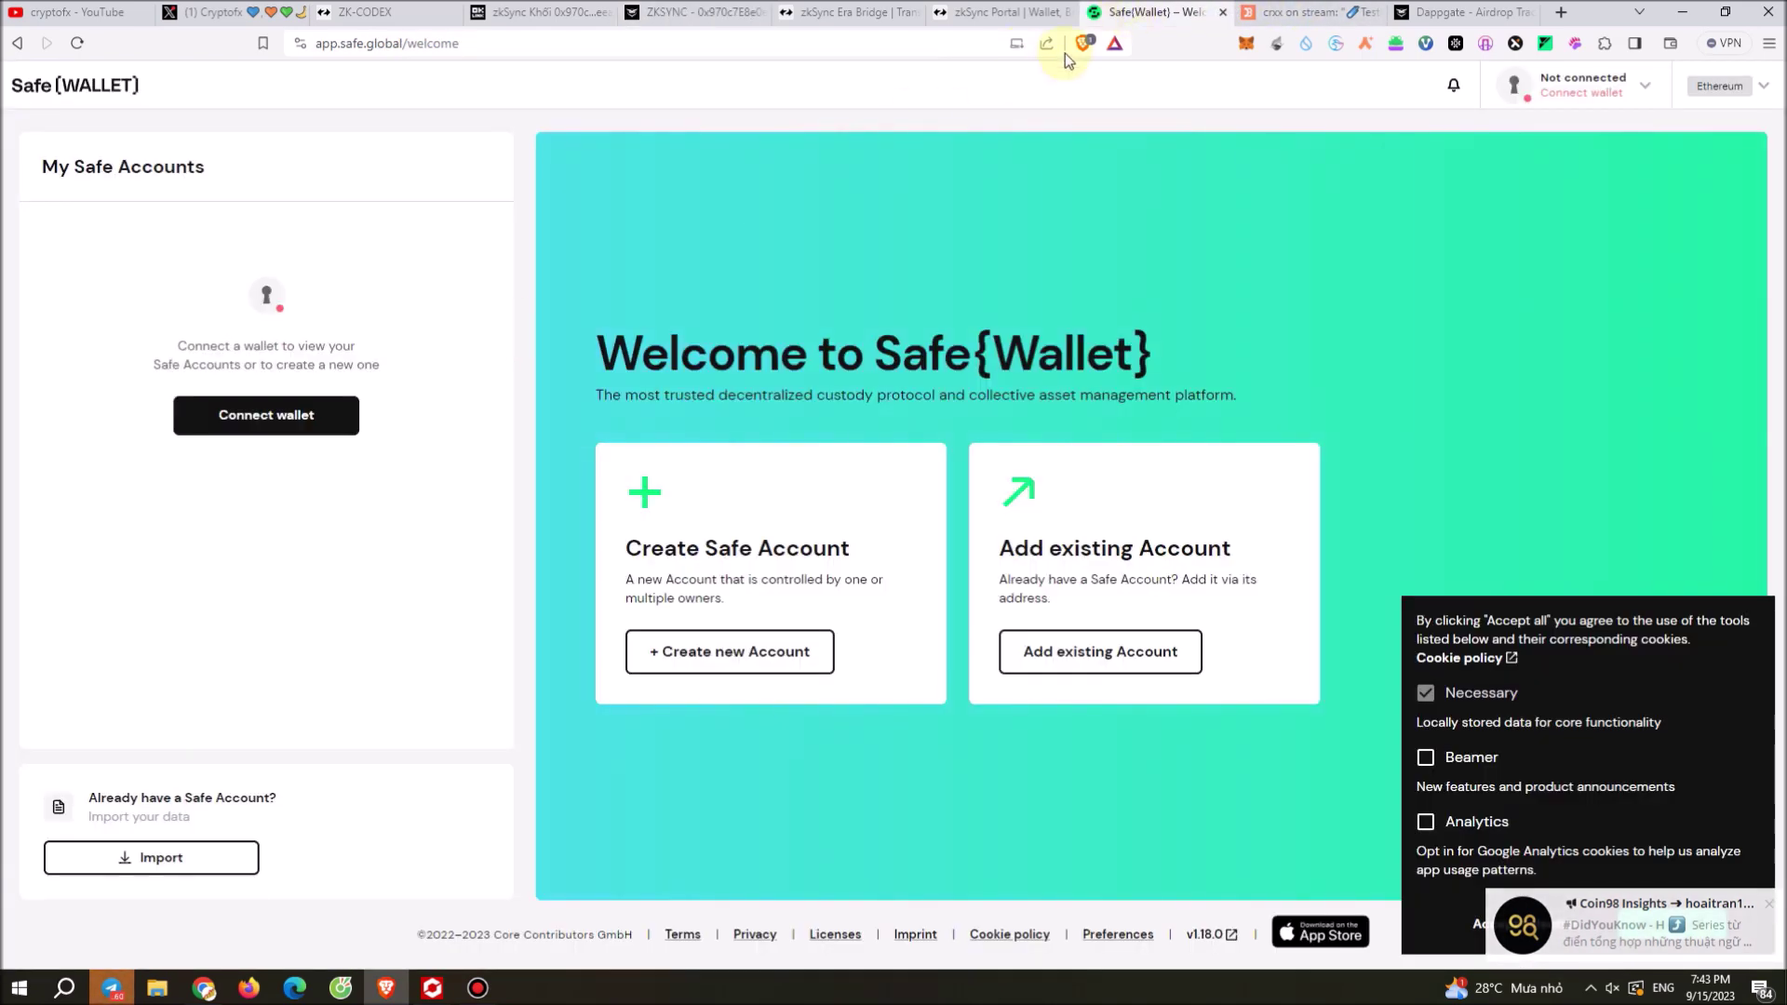
click(549, 11)
click(693, 11)
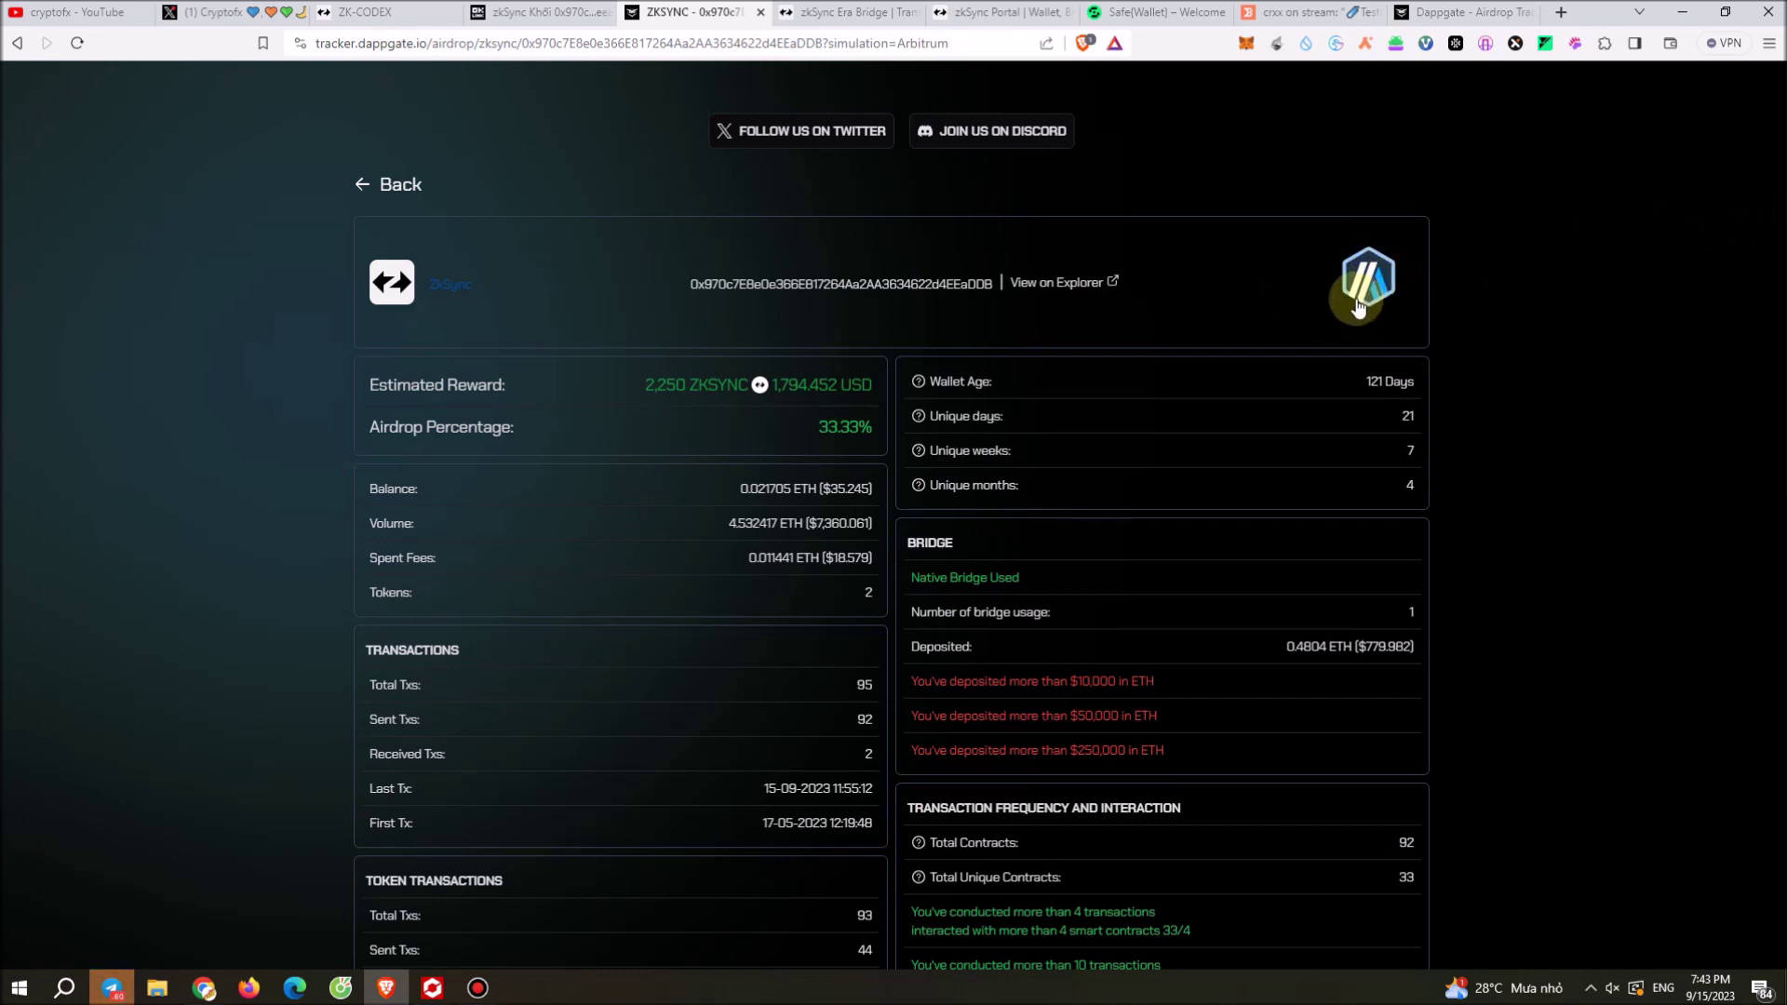
click(901, 42)
click(898, 43)
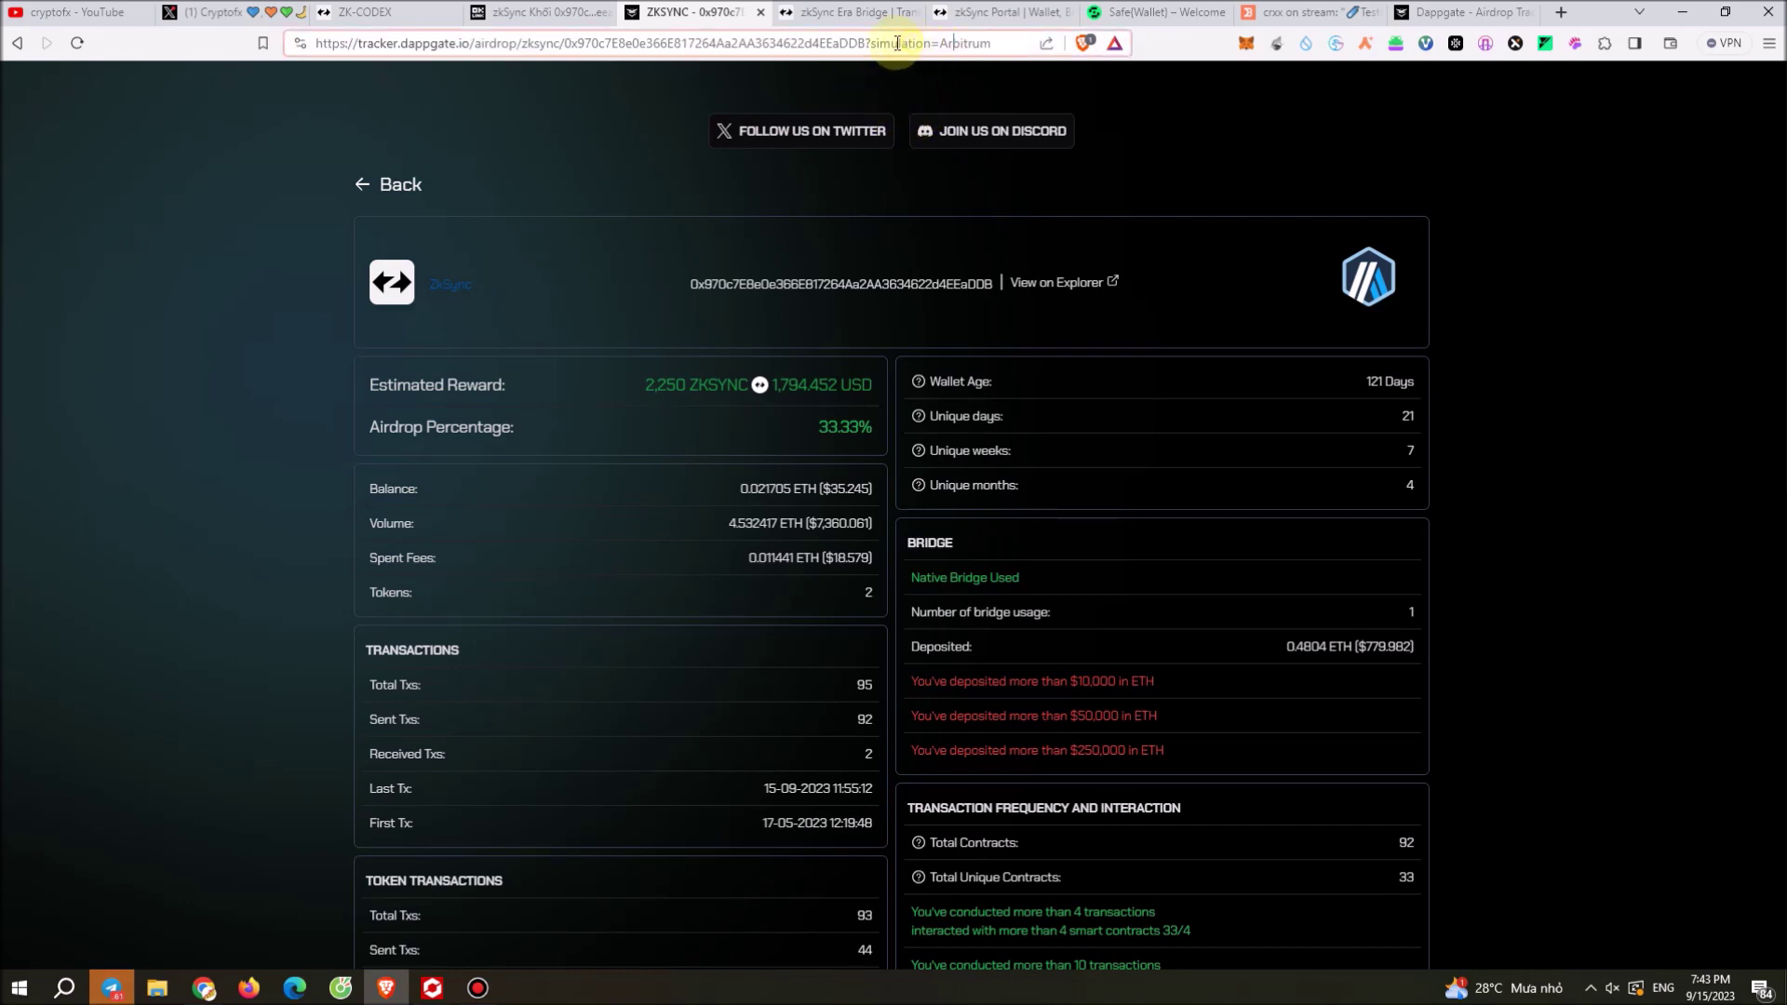
double_click(959, 43)
click(1187, 156)
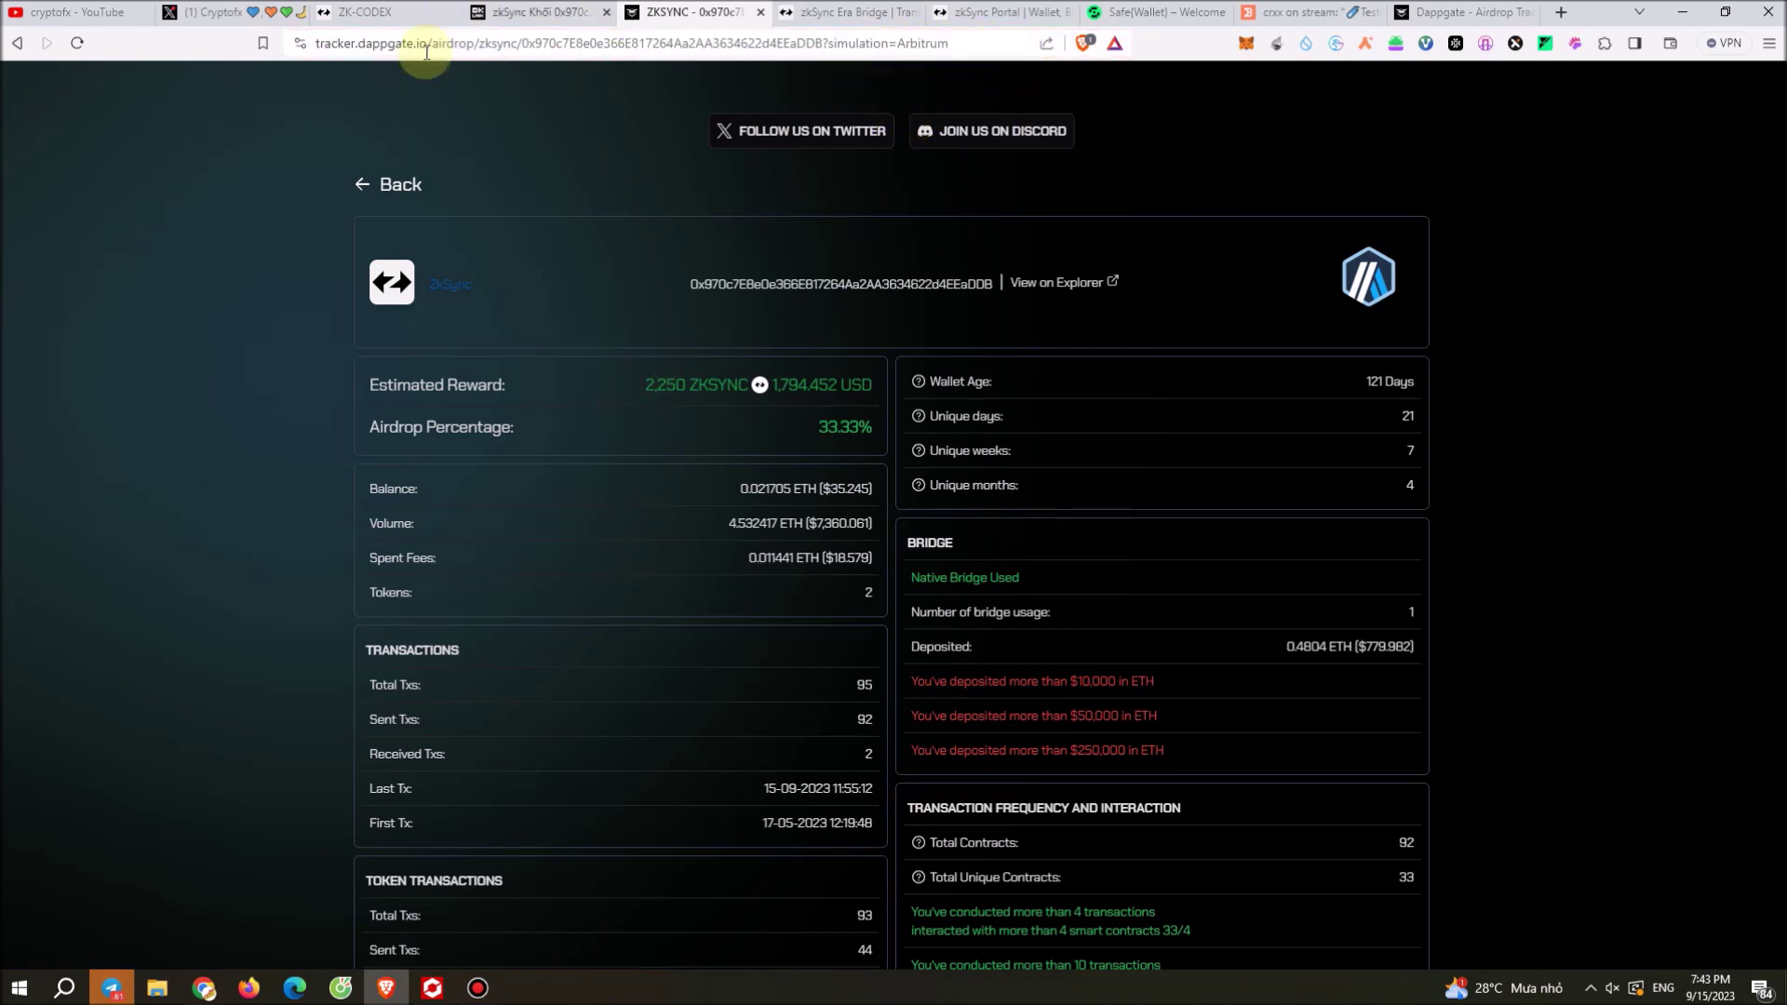
Step: Compare the wallet's OKLink transaction summary with the transaction, bridge and interaction criteria on the DappGate result
click(538, 11)
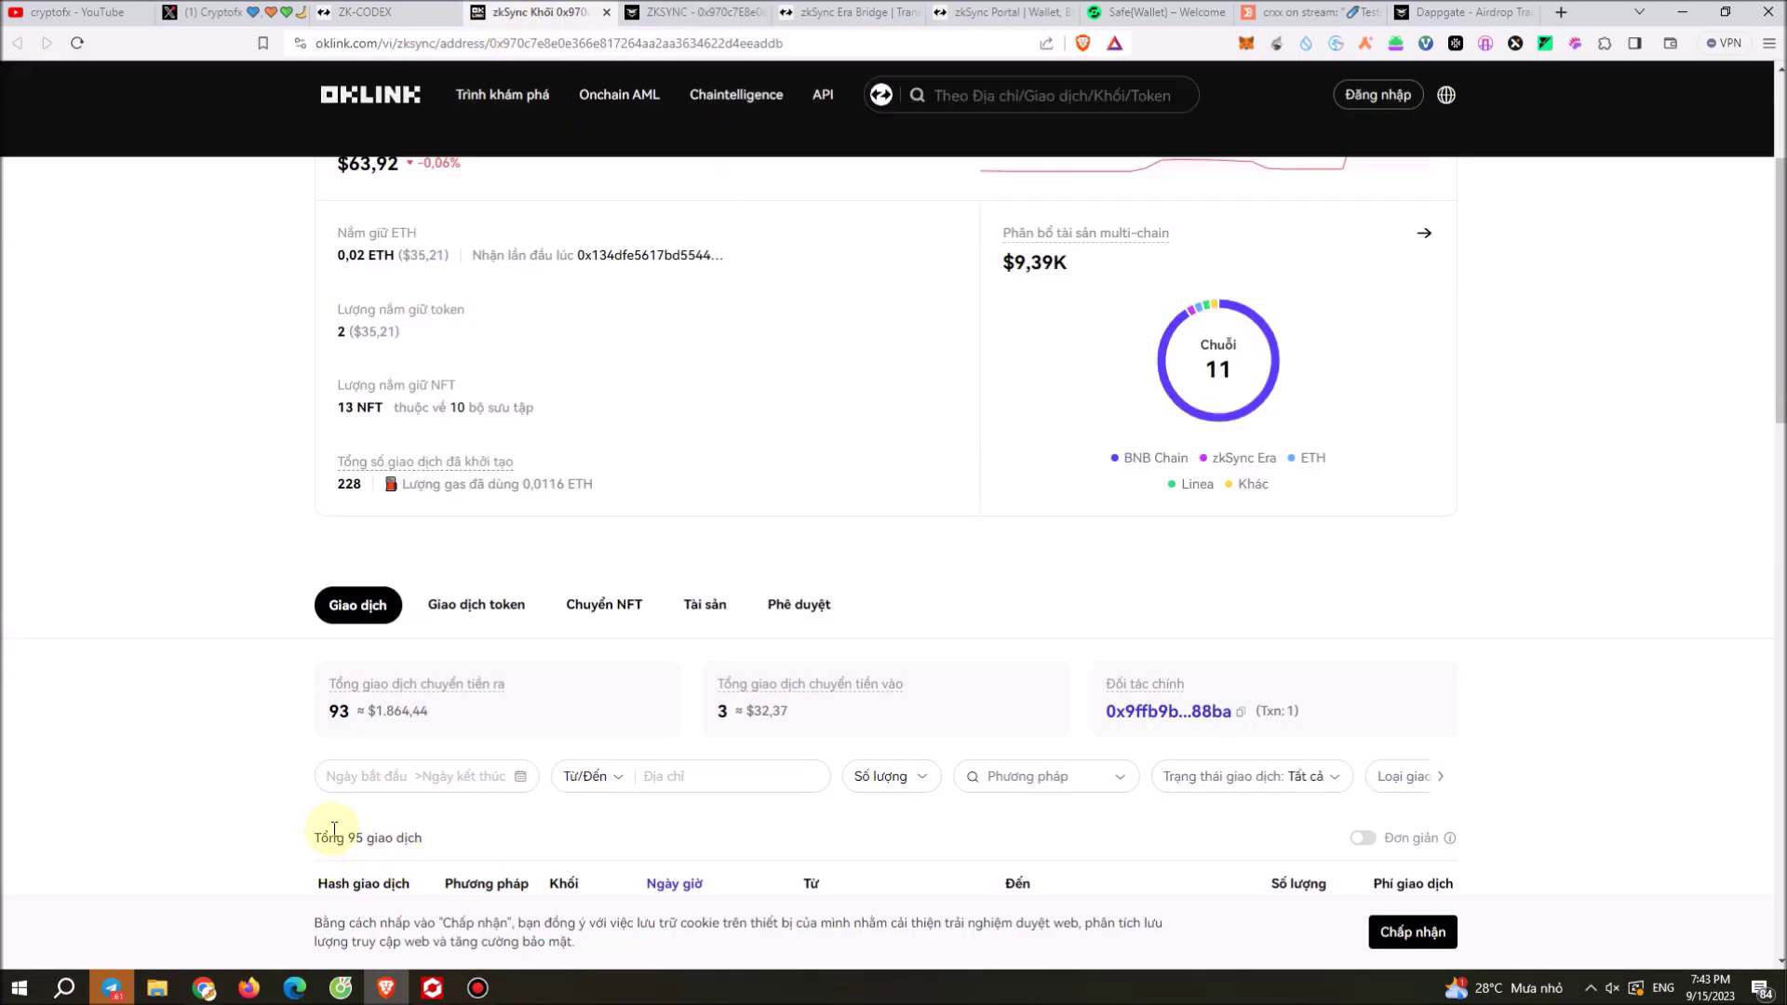
click(731, 11)
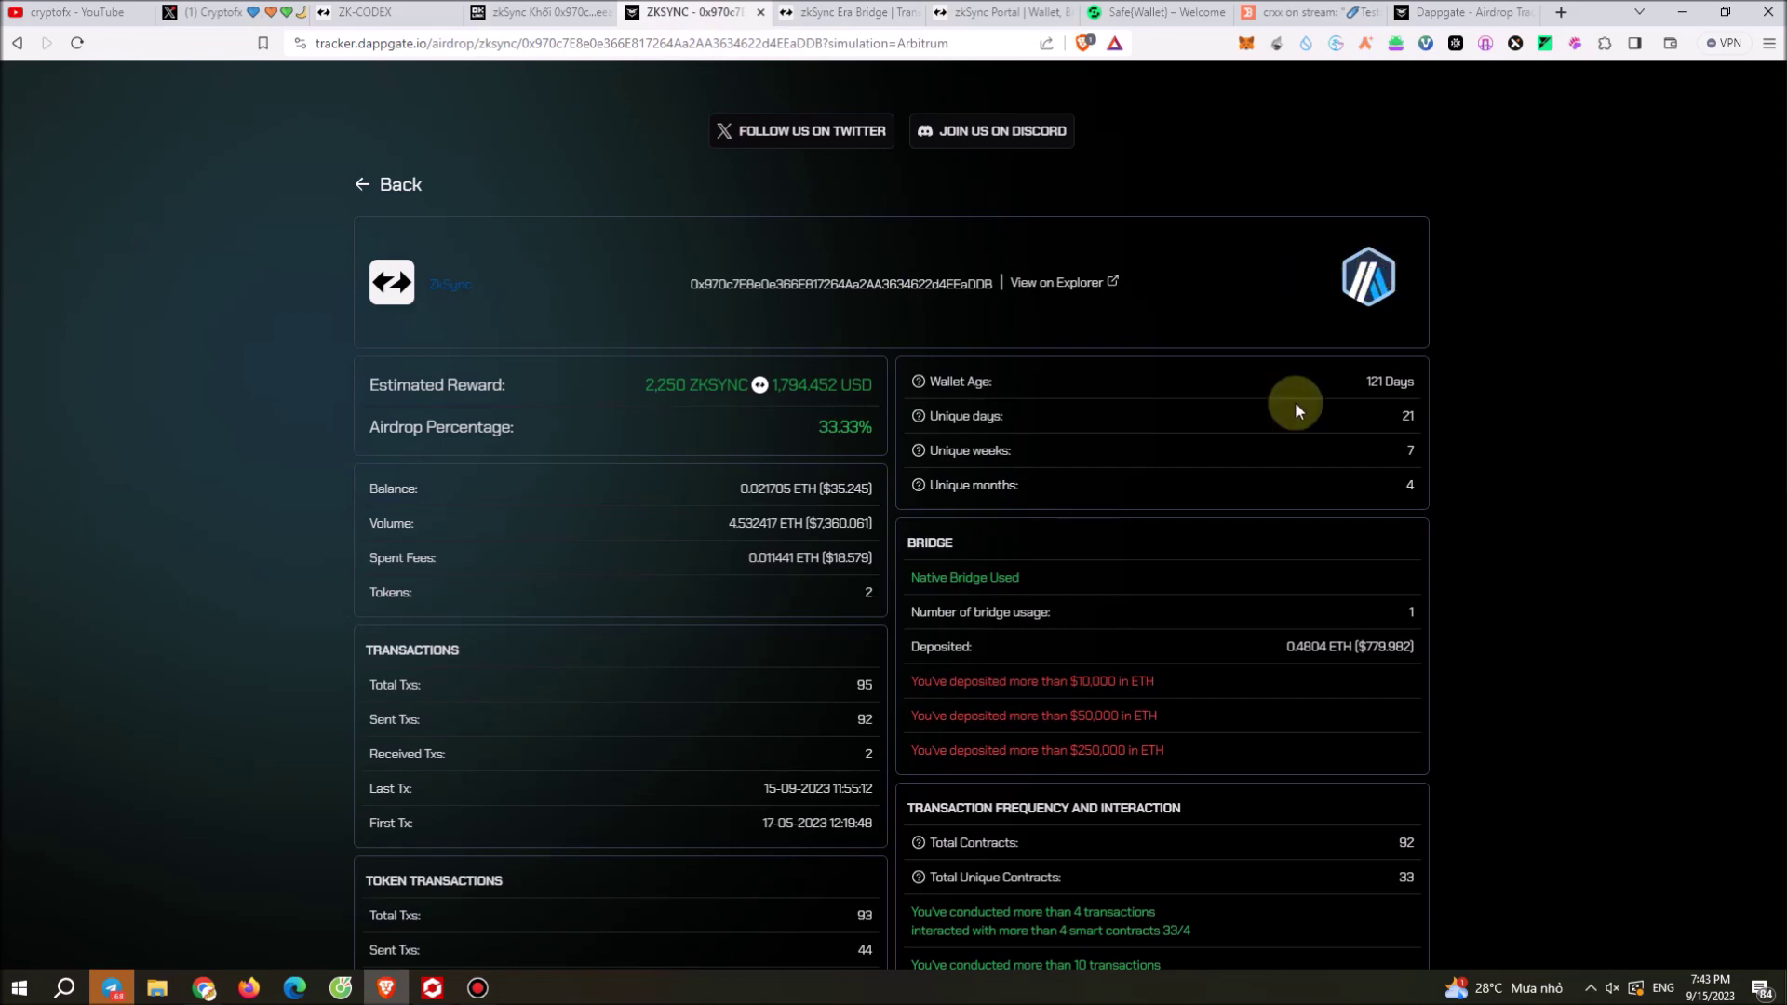
scroll(1311, 467, down, 5)
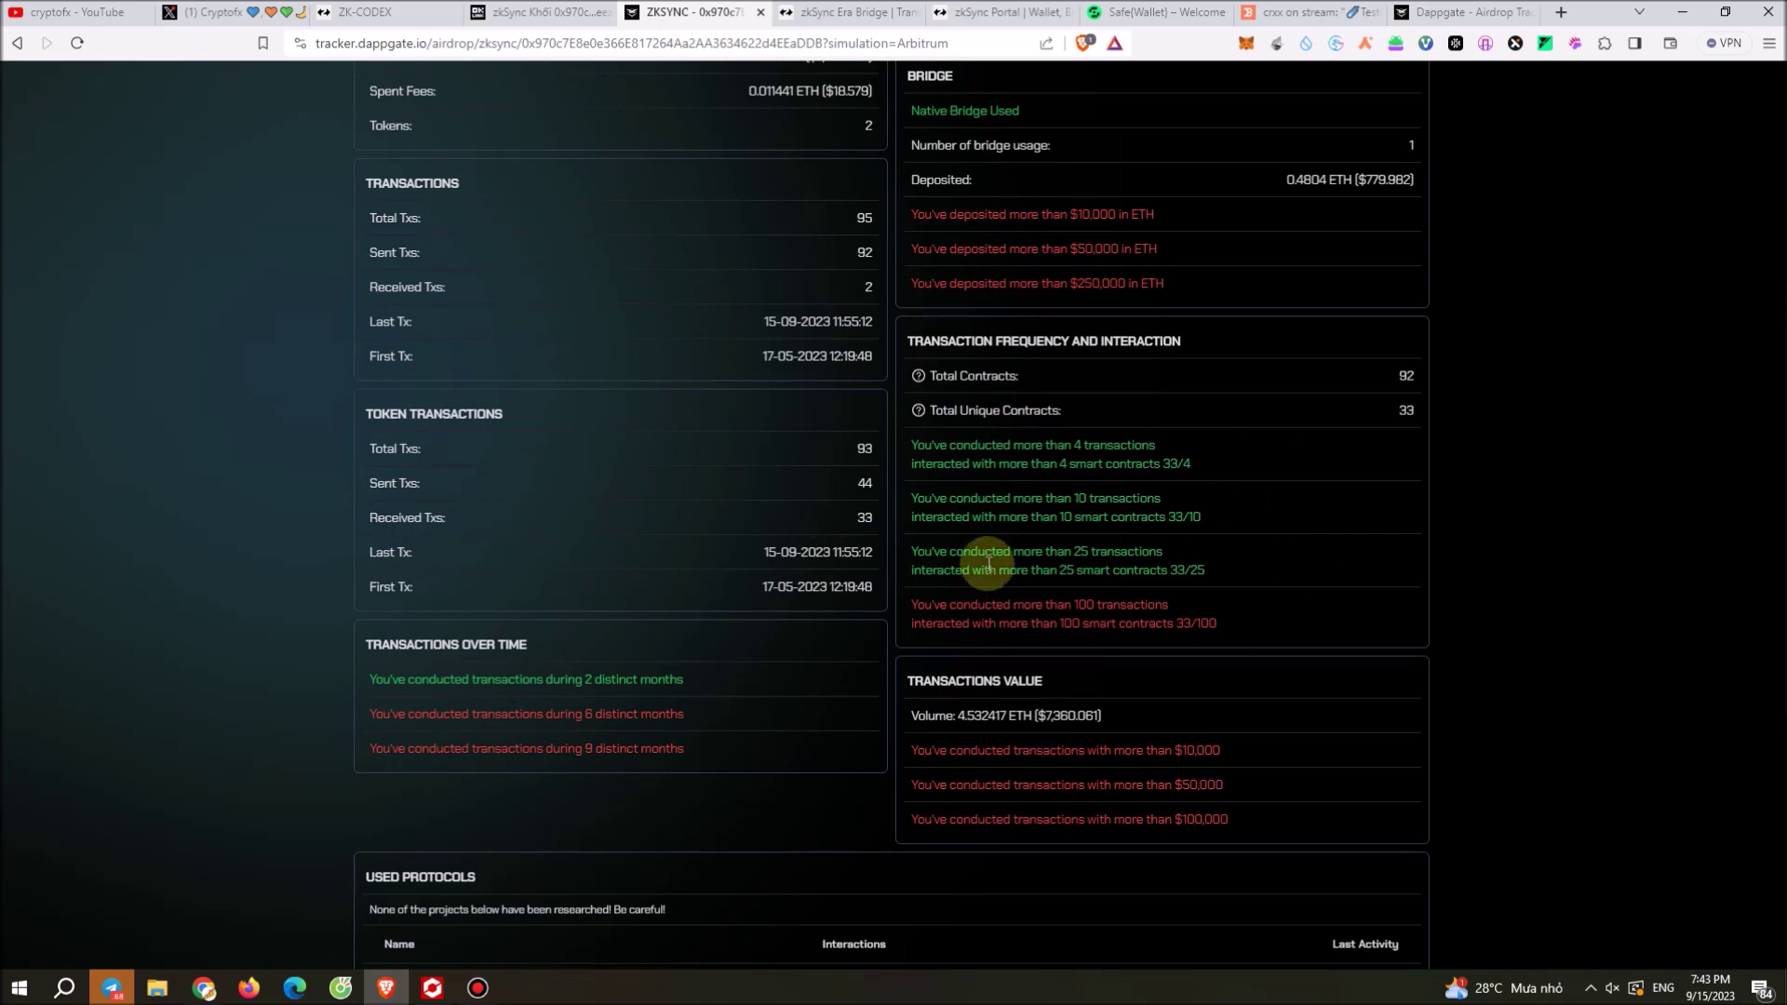
scroll(1458, 539, up, 5)
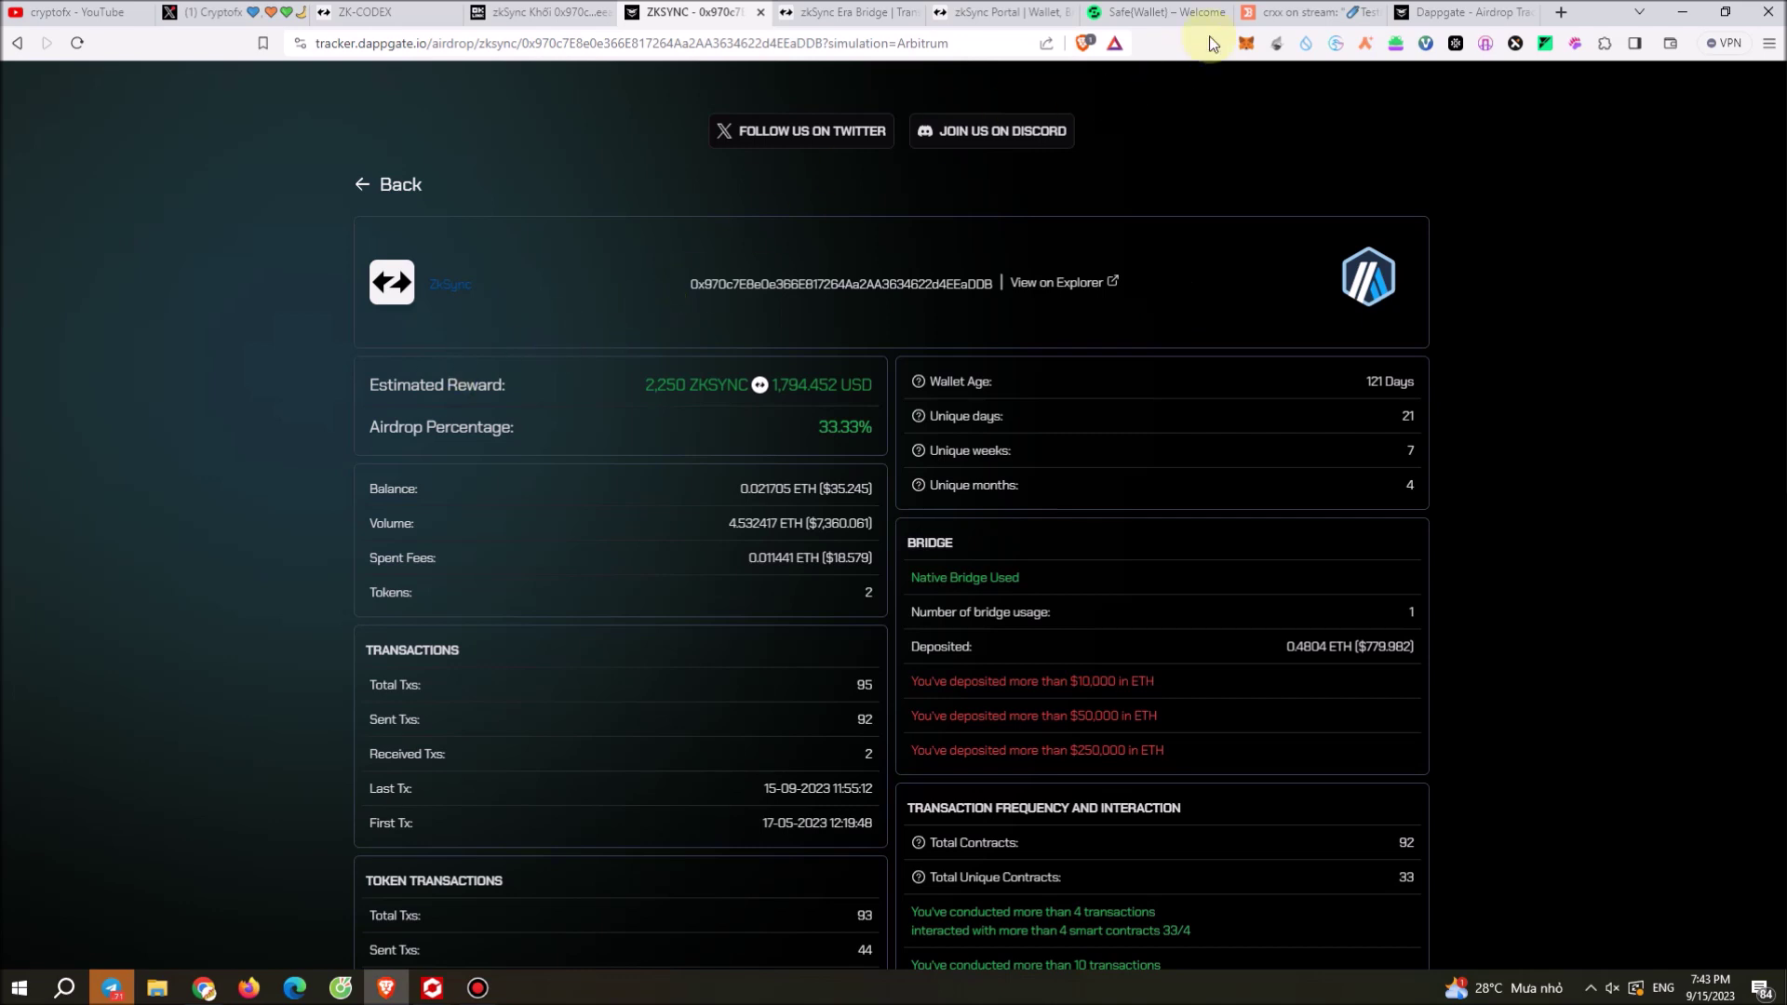
Step: Go to the Safe{Wallet} welcome page, accept all cookies and switch the network to zkSync Era Mainnet
click(1137, 18)
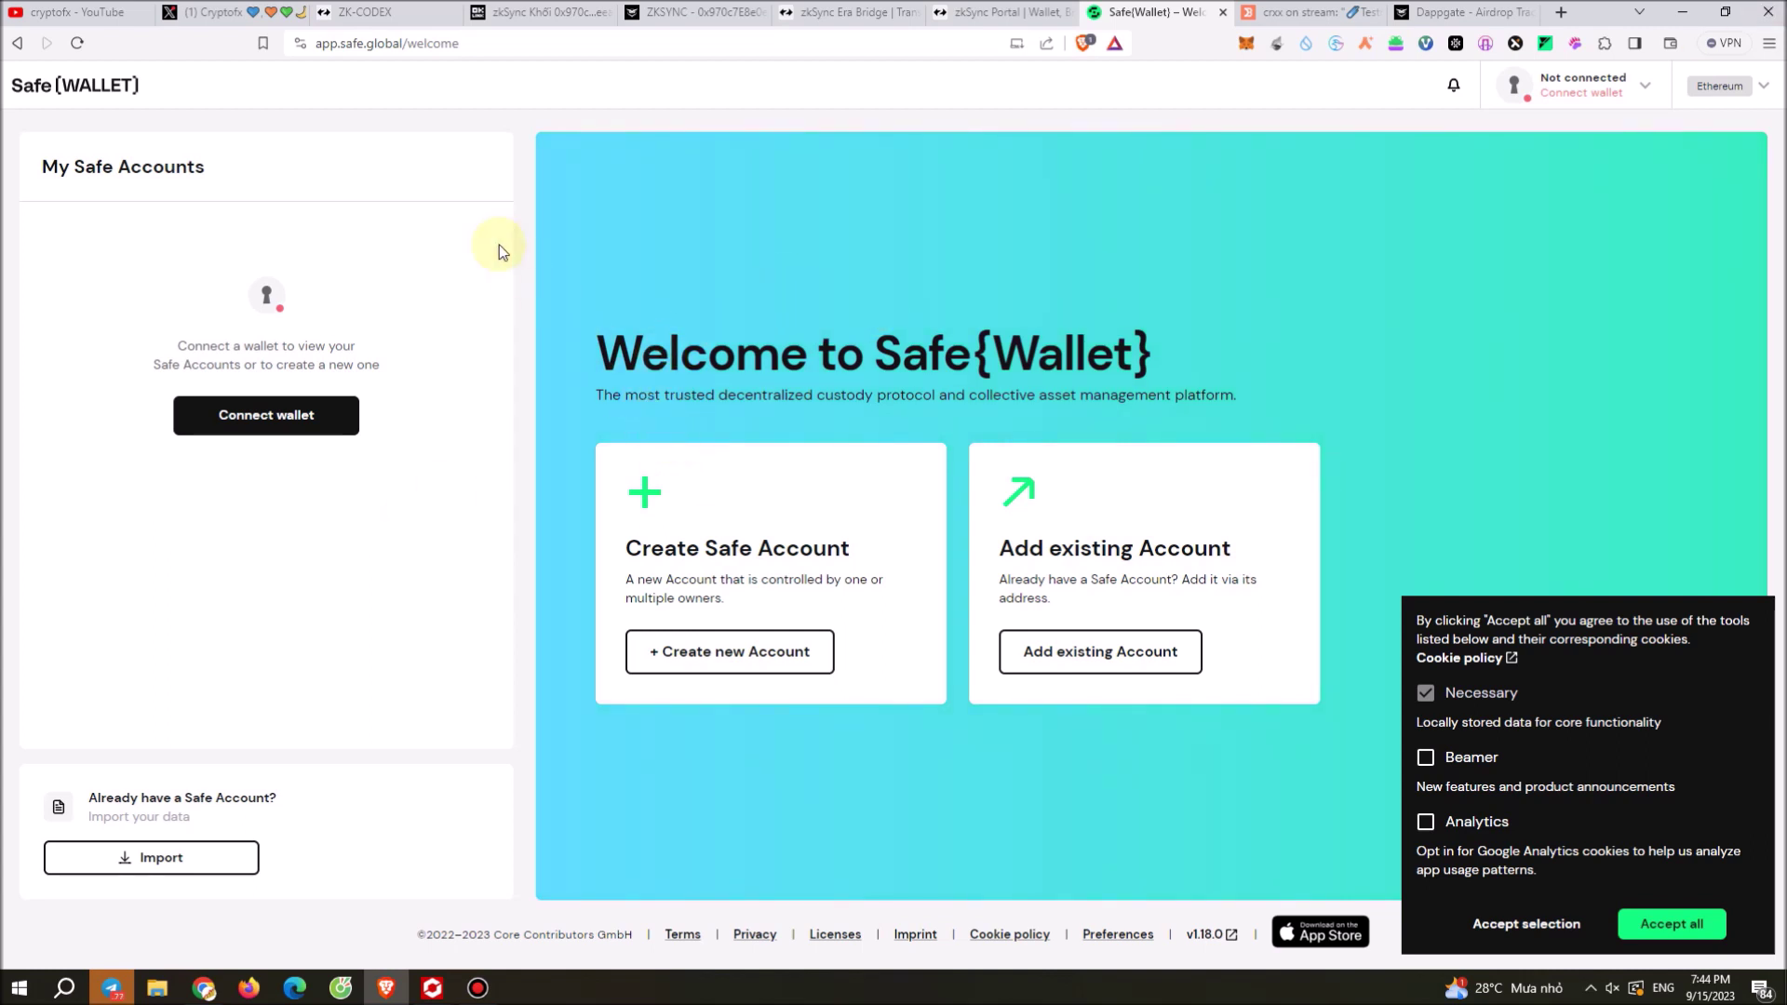
click(371, 46)
click(363, 109)
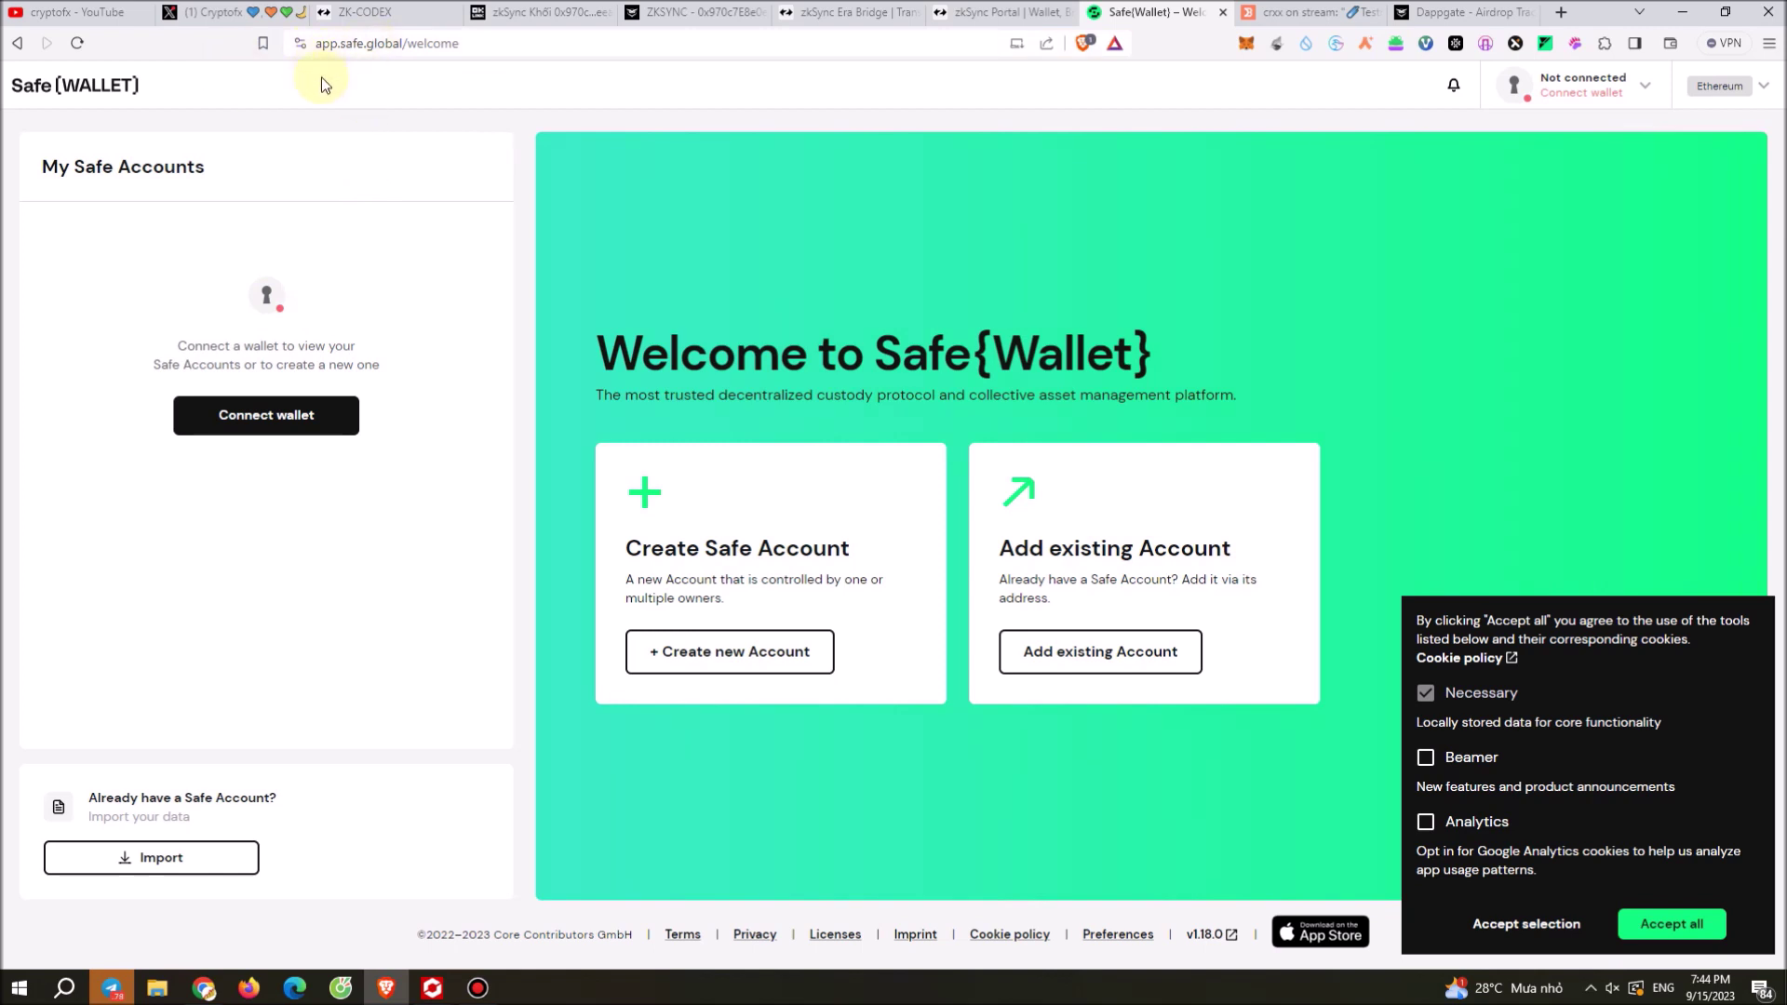
click(1671, 934)
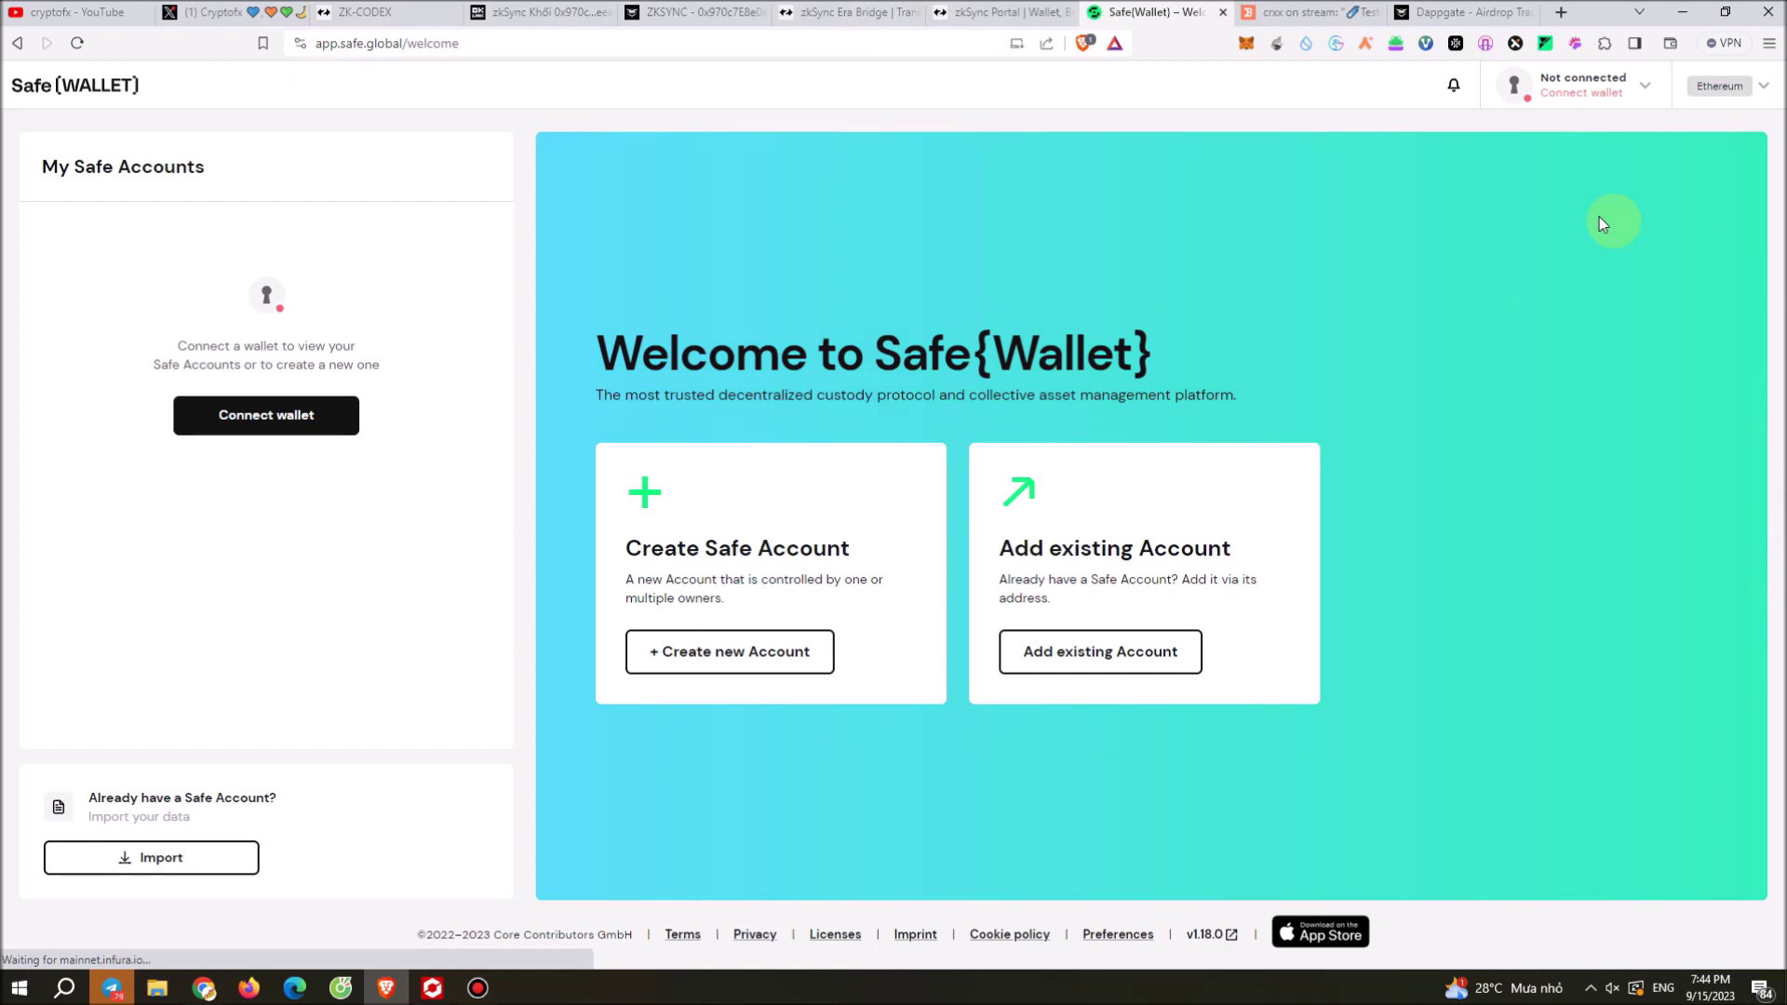
click(1720, 86)
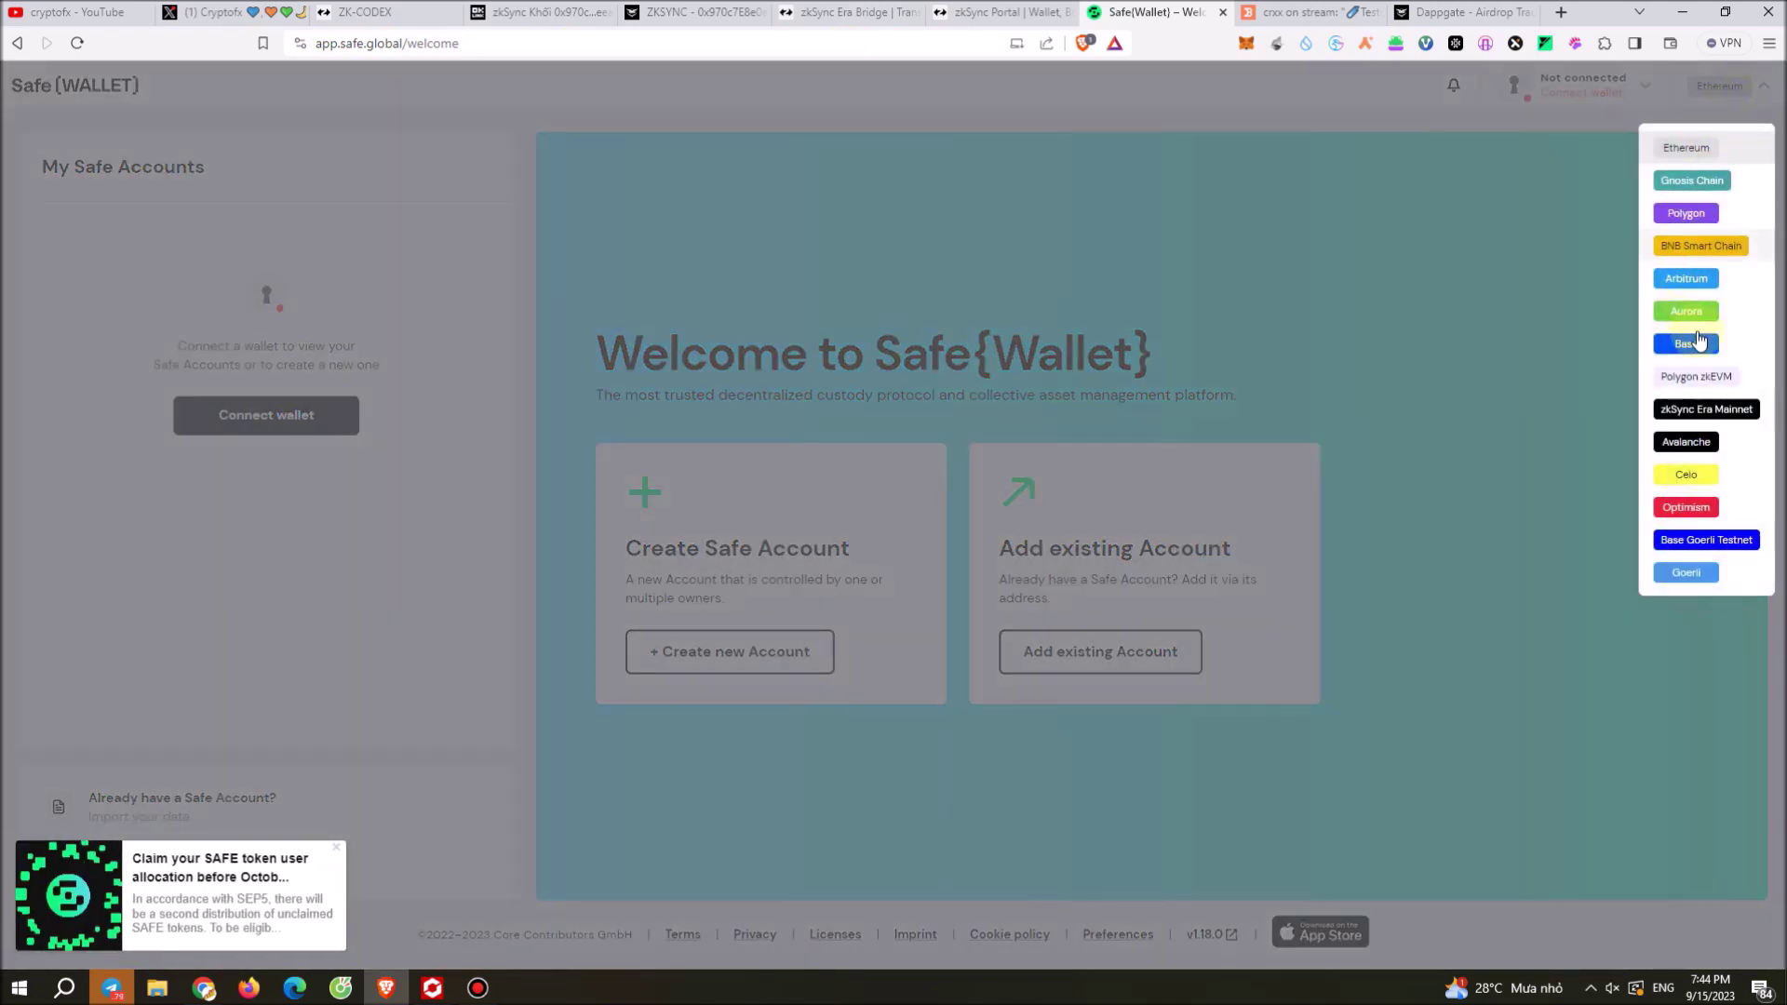
click(1715, 88)
click(1721, 89)
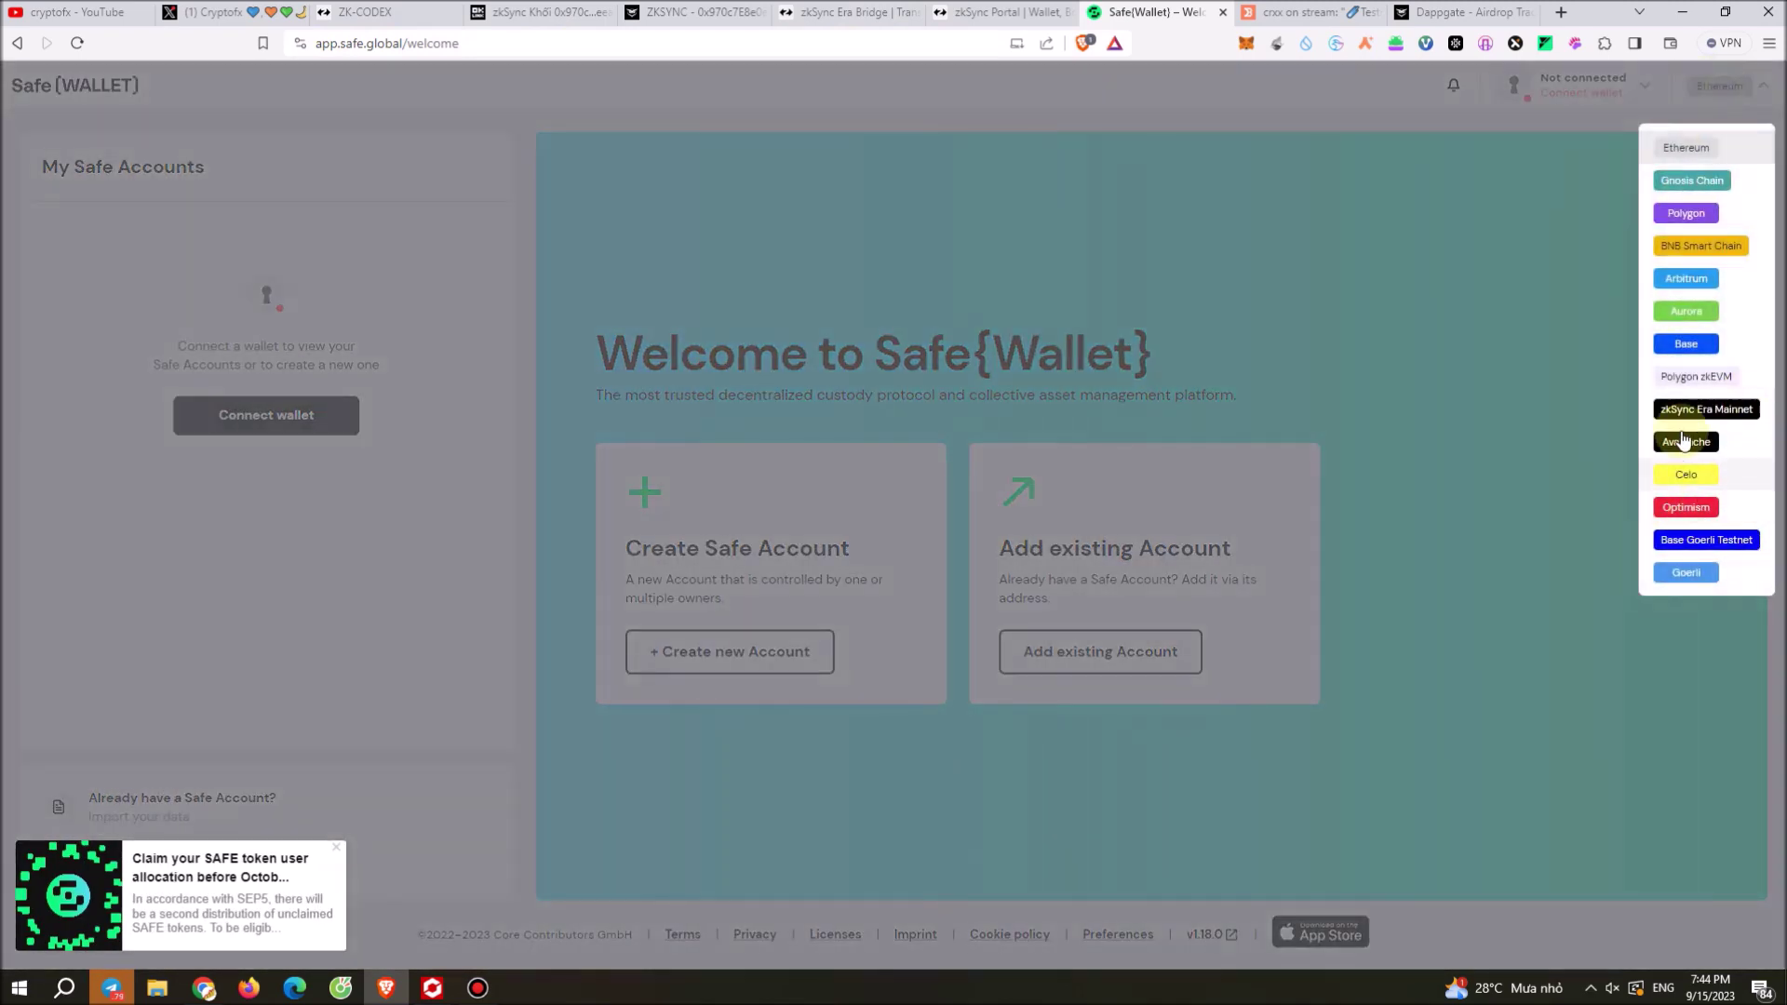
click(1688, 419)
Step: Connect the MetaMask wallet to Safe{Wallet} on zkSync Era Mainnet
click(1517, 87)
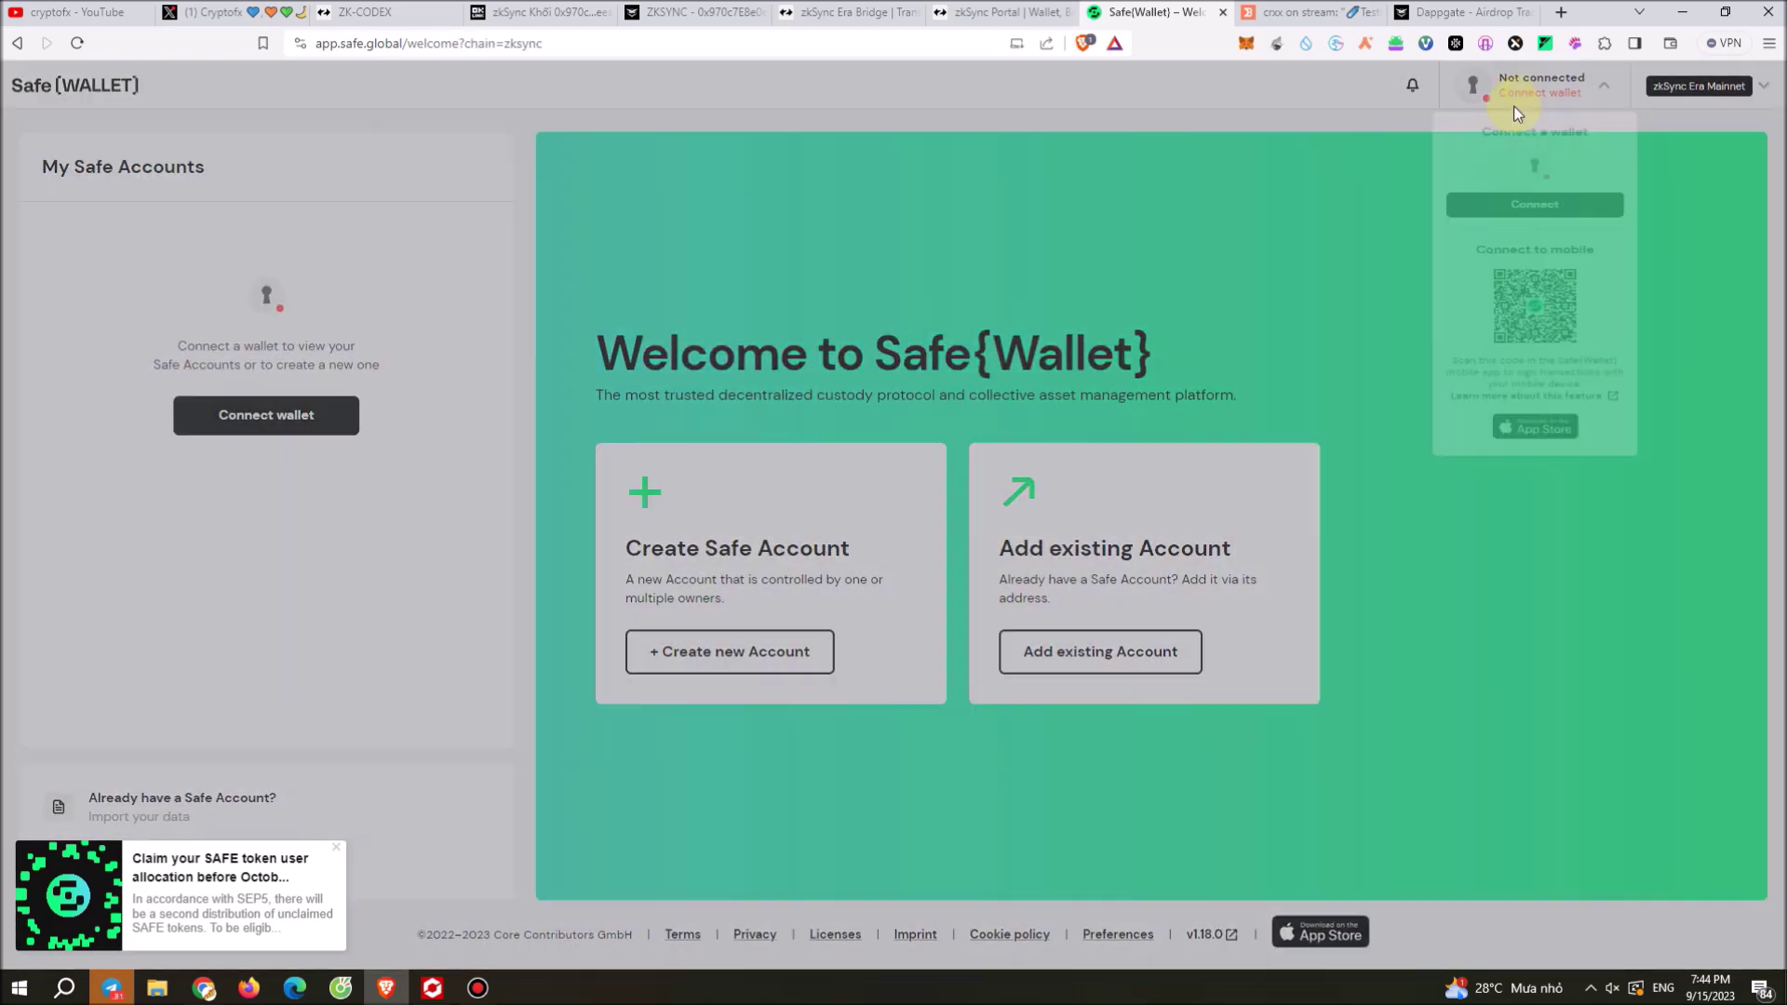
click(1543, 248)
click(868, 406)
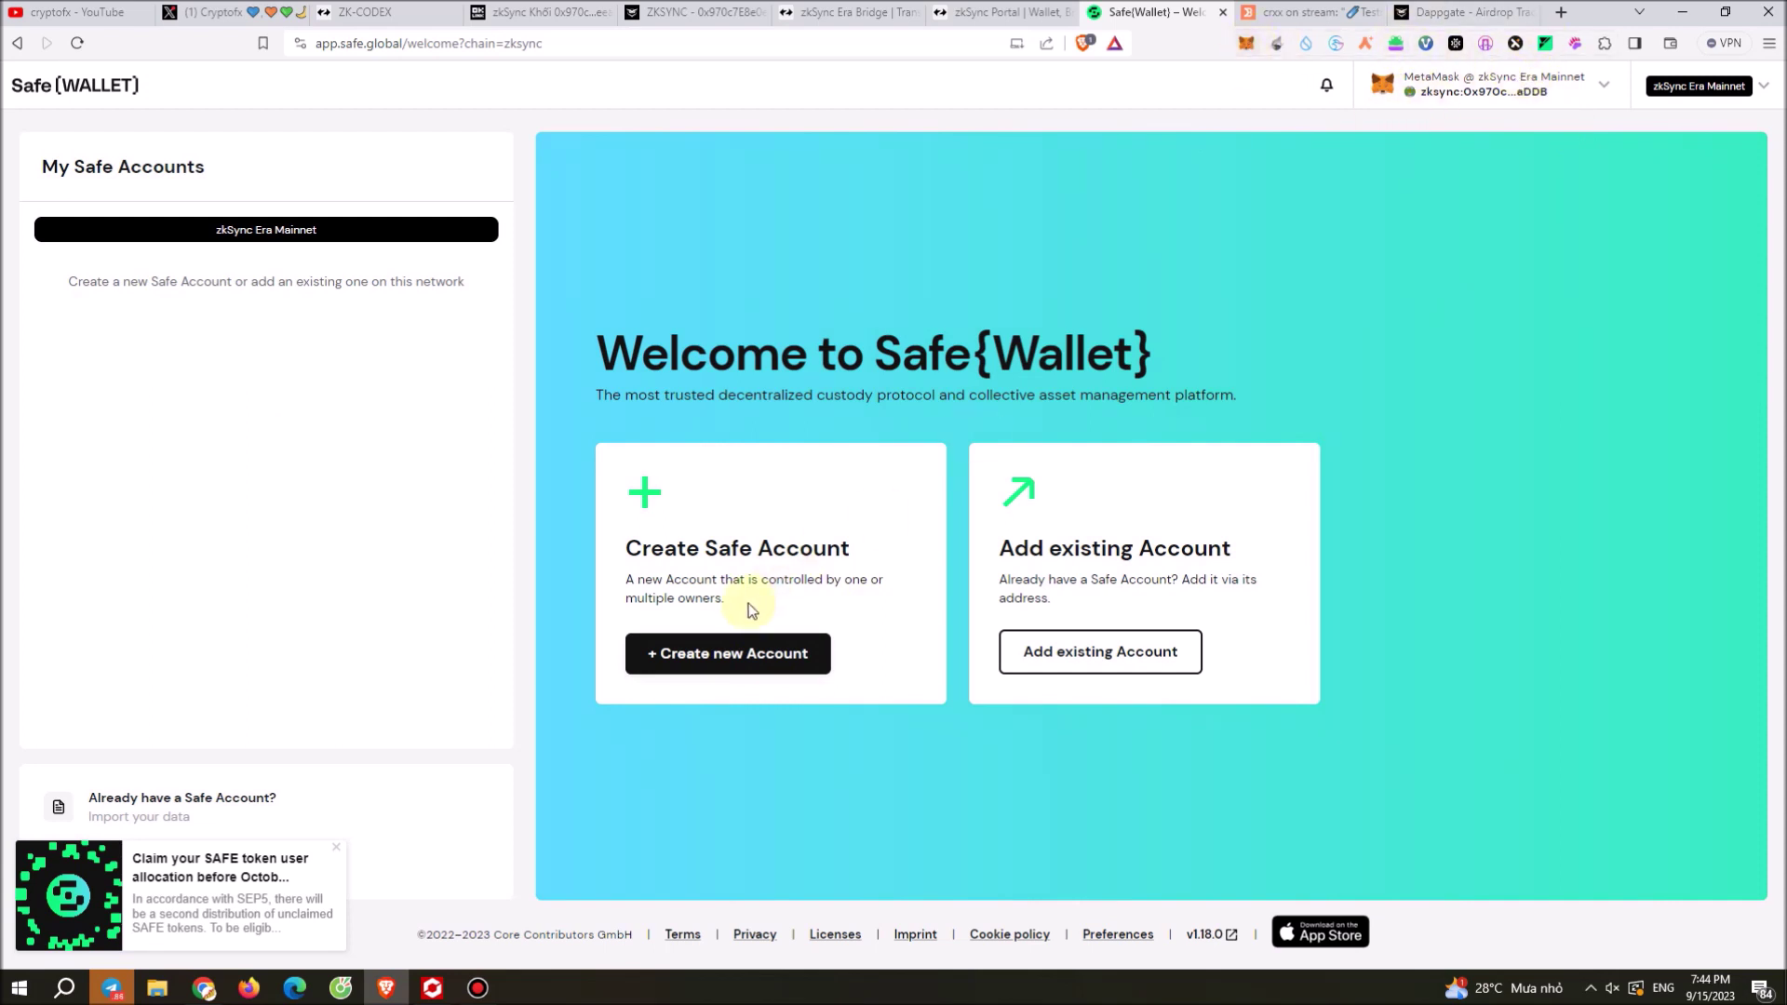
Step: Start creating a new Safe Account named 1111 on zkSync Era Mainnet
click(699, 663)
click(466, 387)
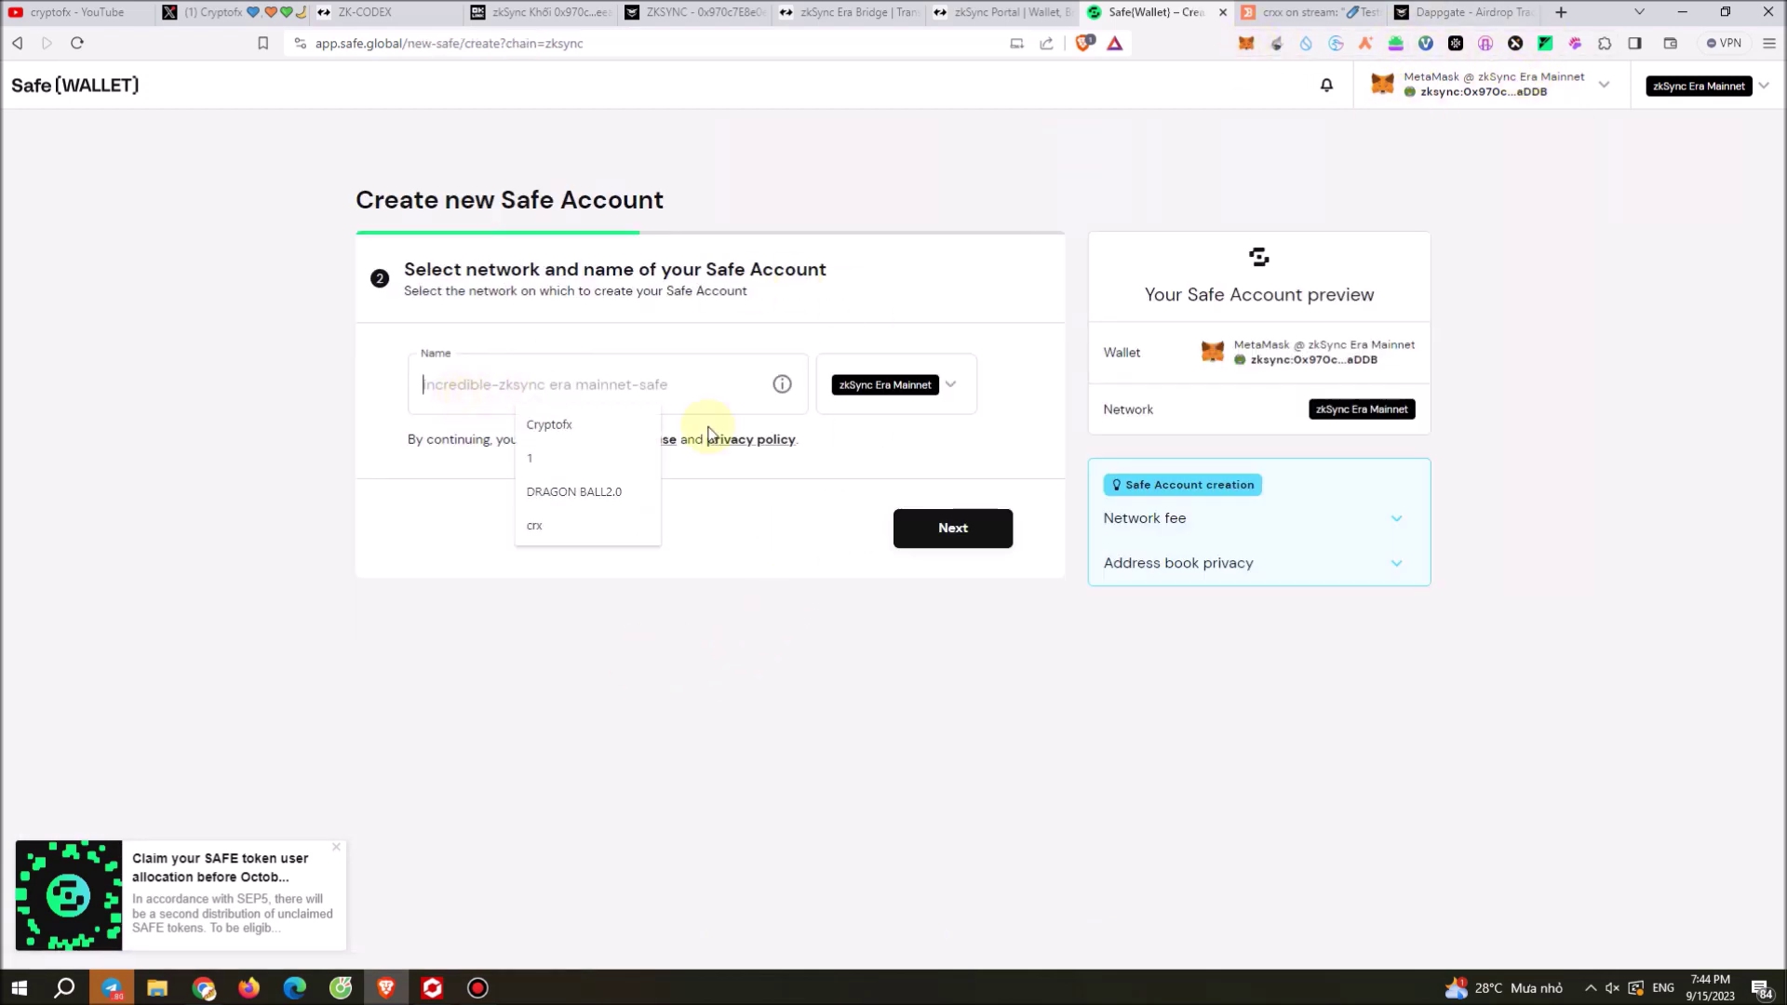
text(1111)
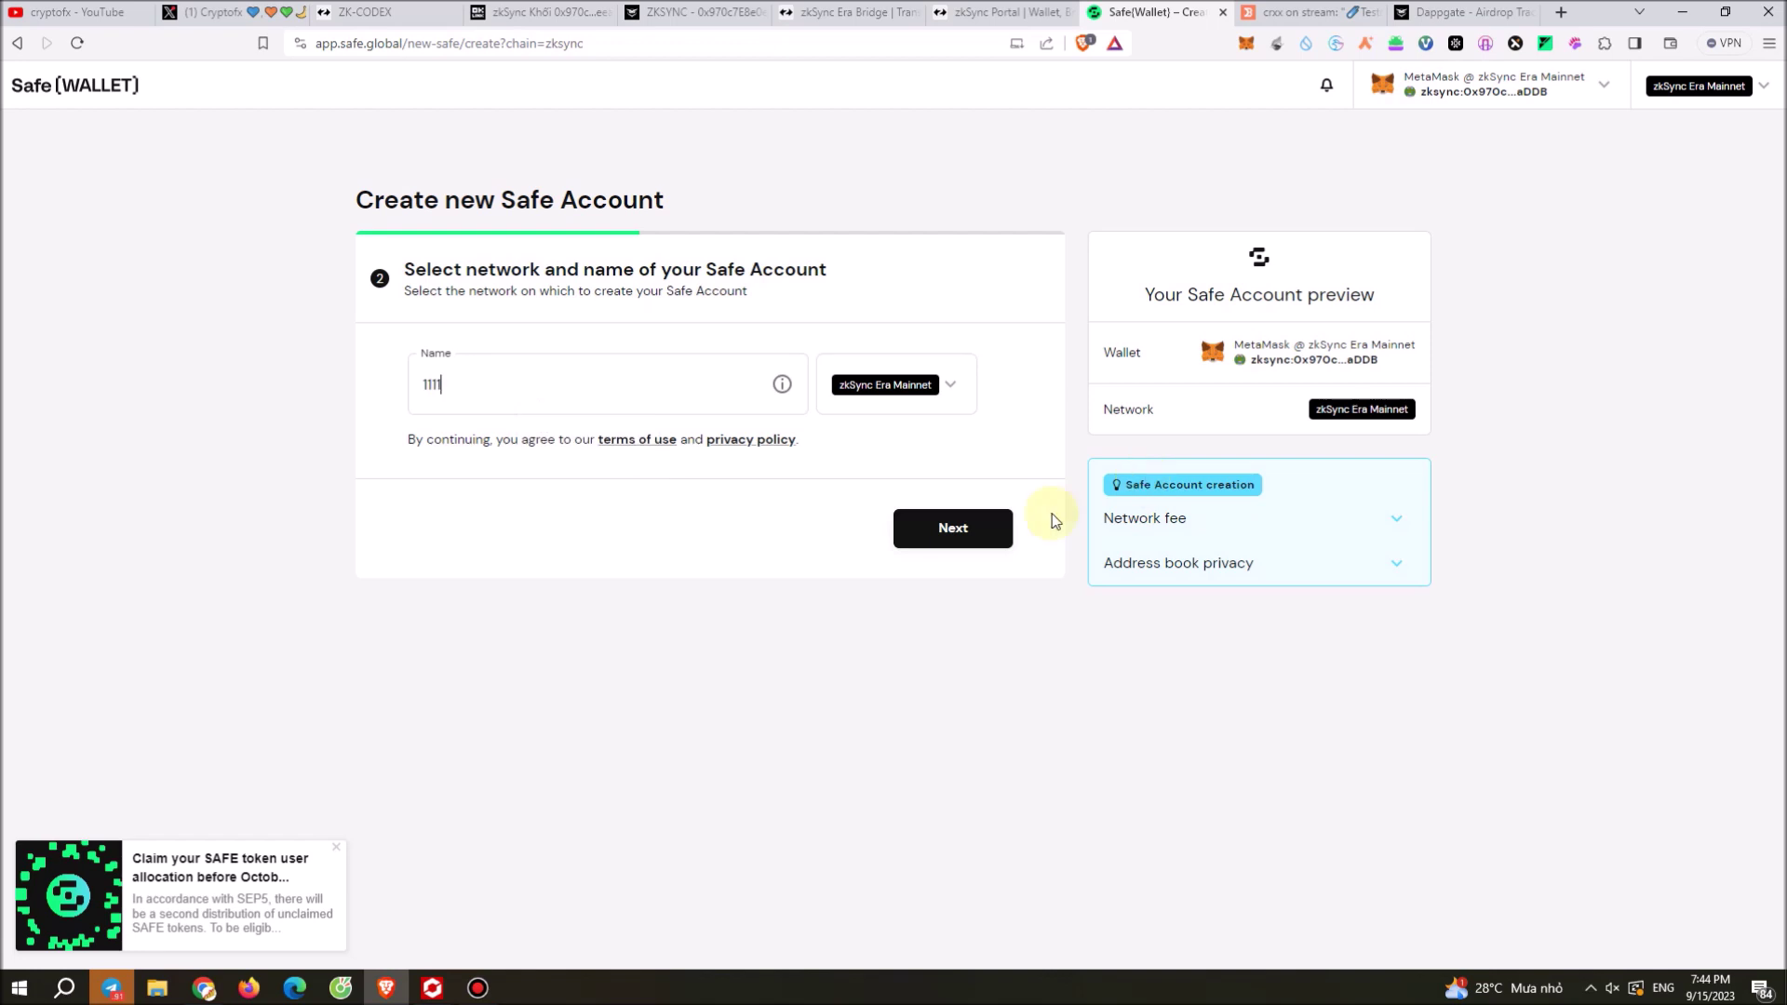
click(926, 542)
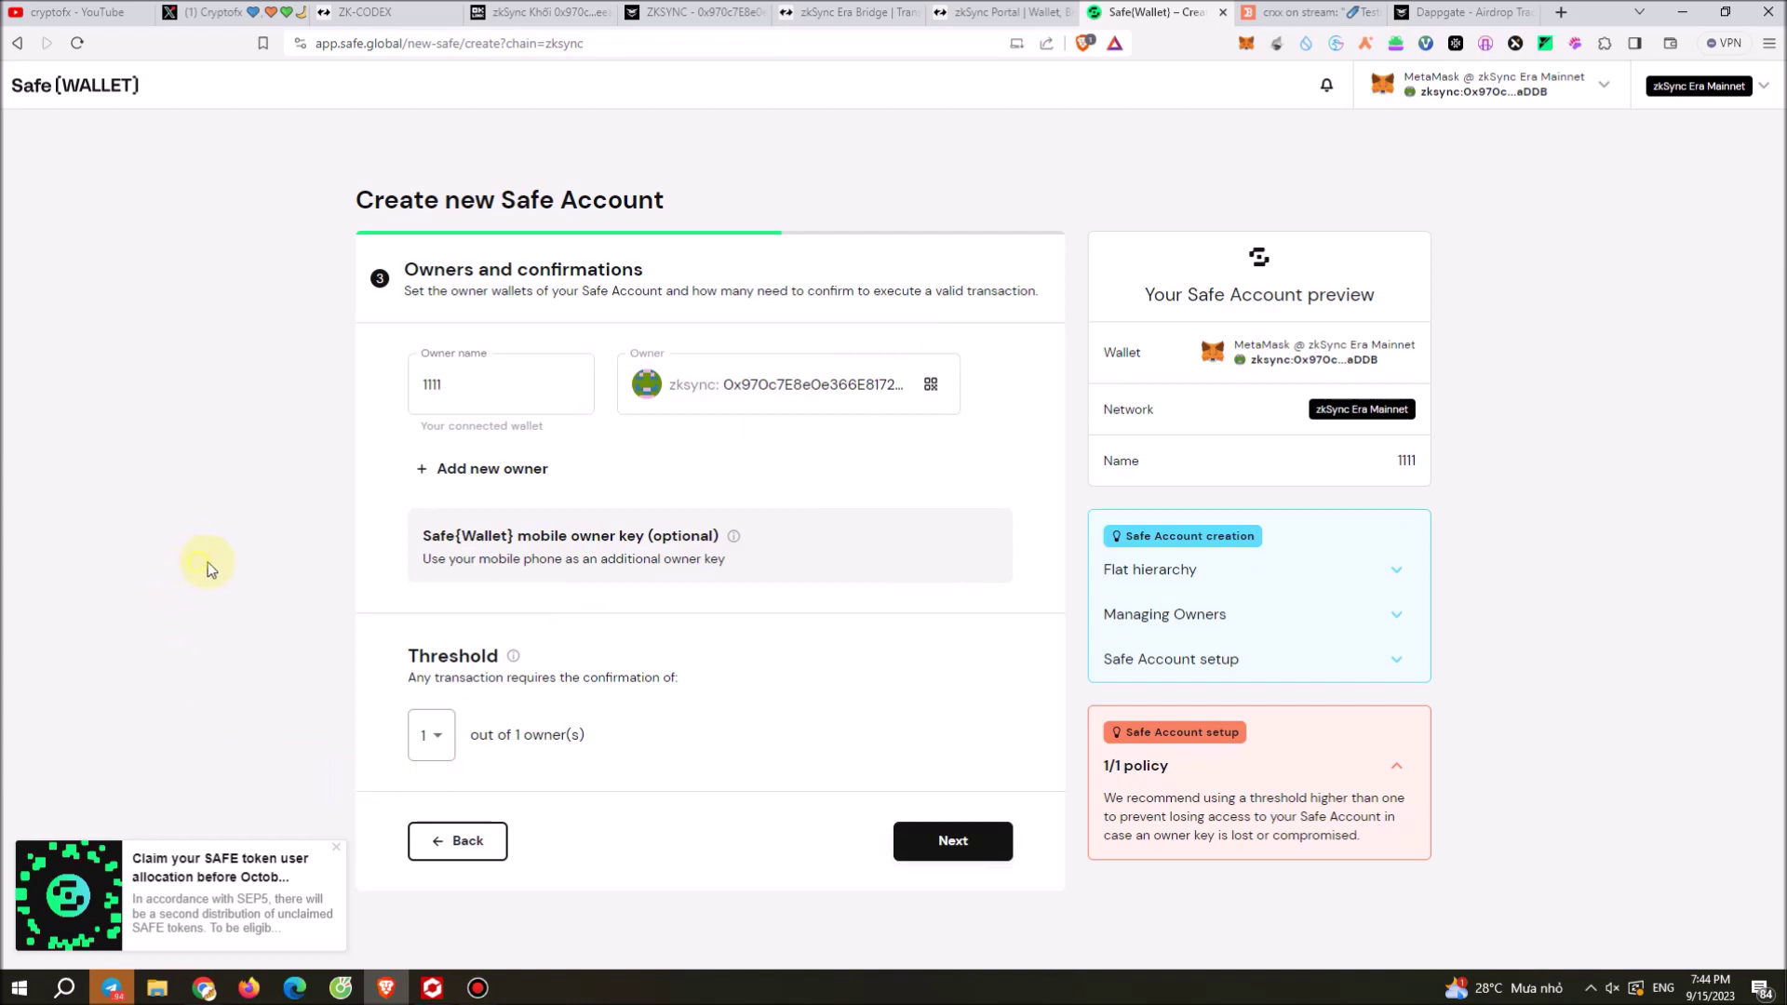
Step: Accept the single owner with a 1 out of 1 threshold, review the network fee and confirm the account creation transaction in MetaMask
click(958, 847)
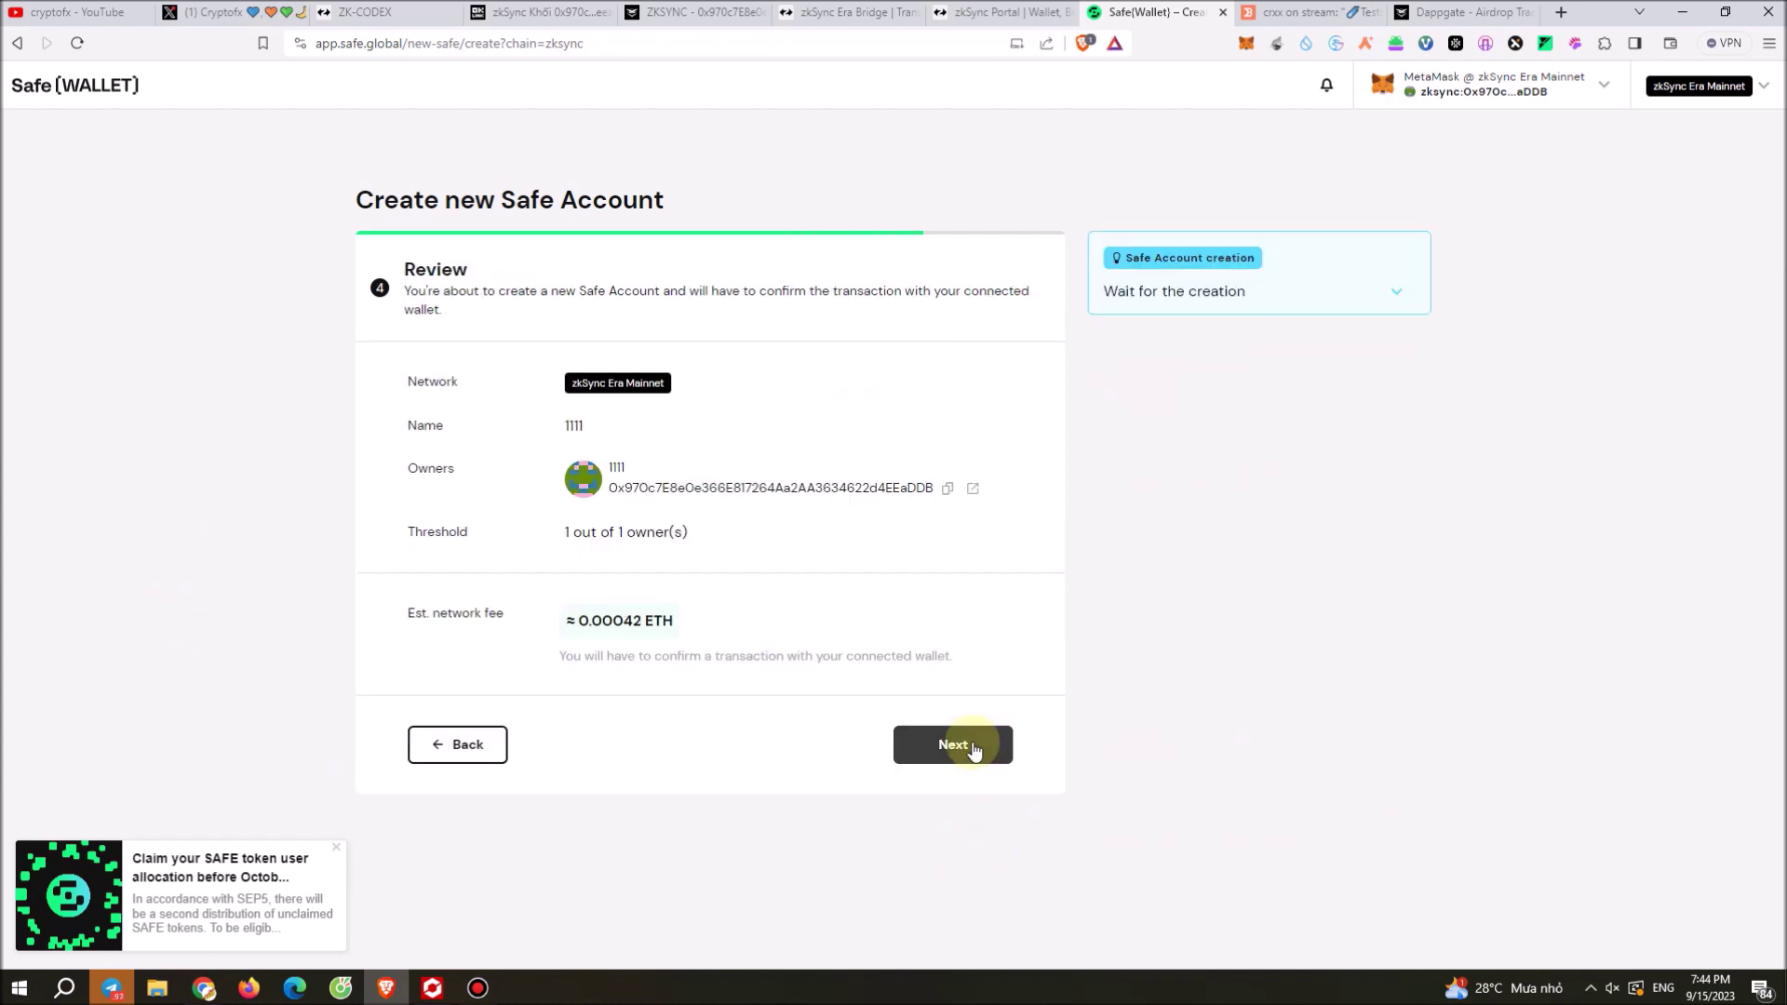
drag(592, 621, 613, 624)
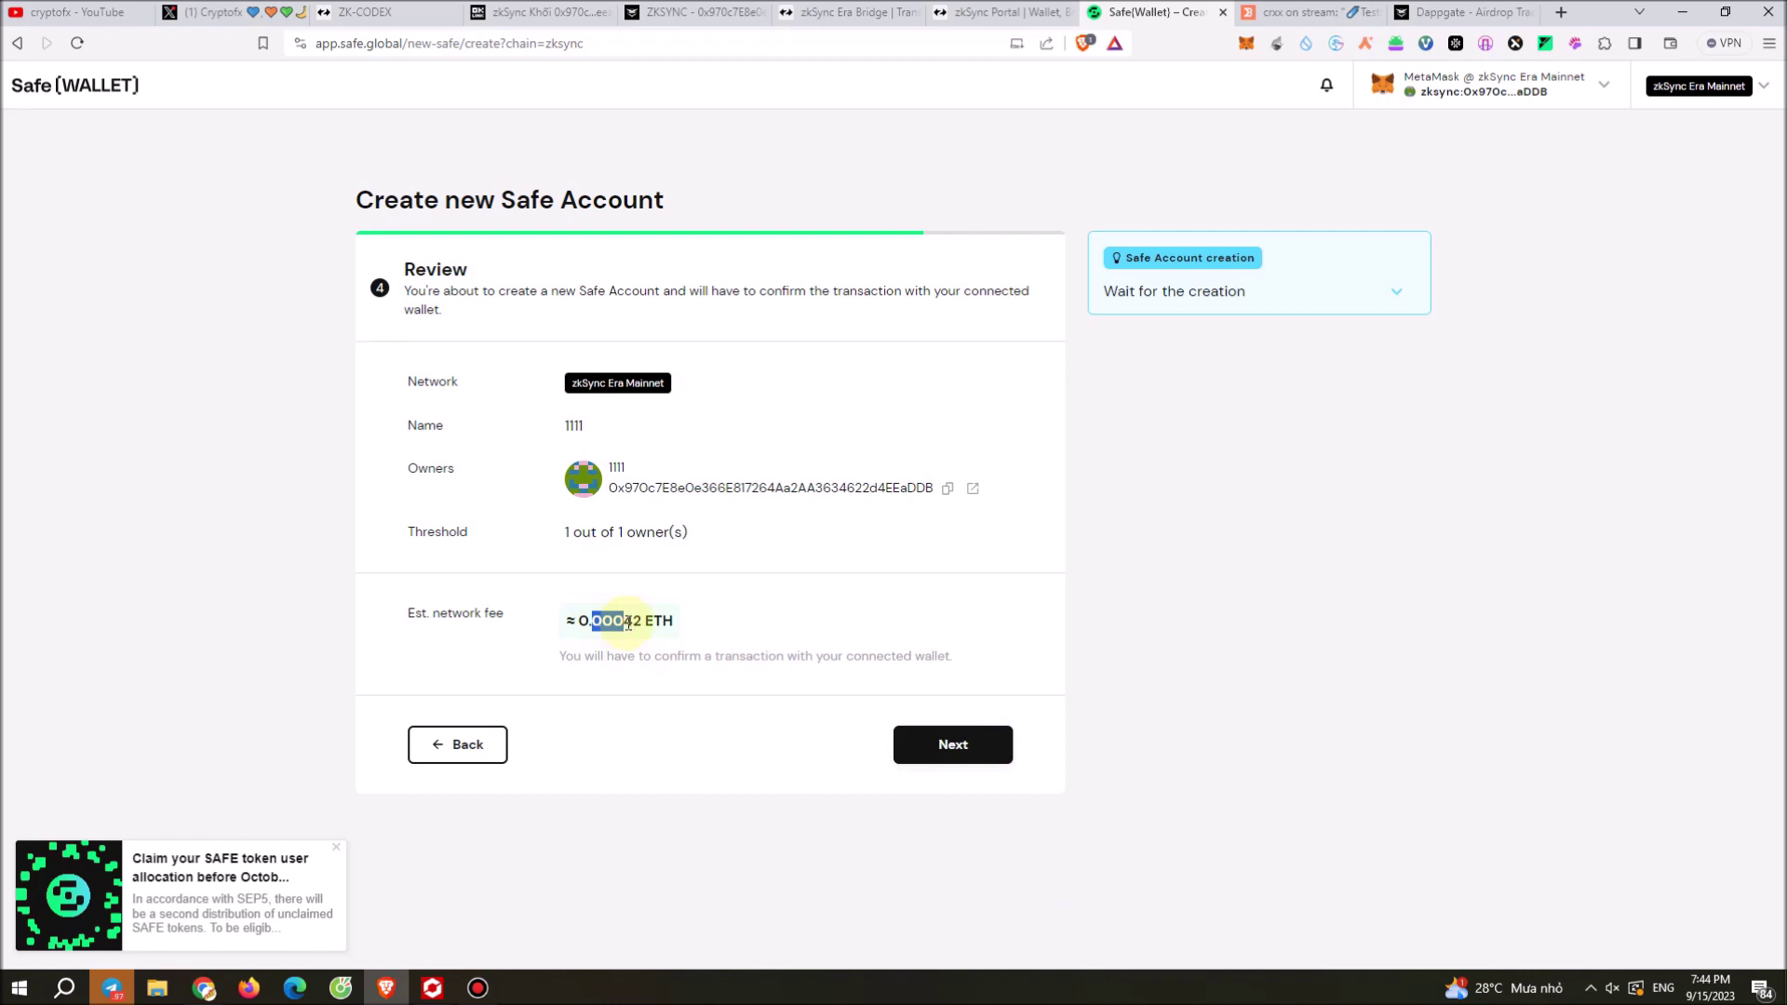
click(968, 761)
click(968, 745)
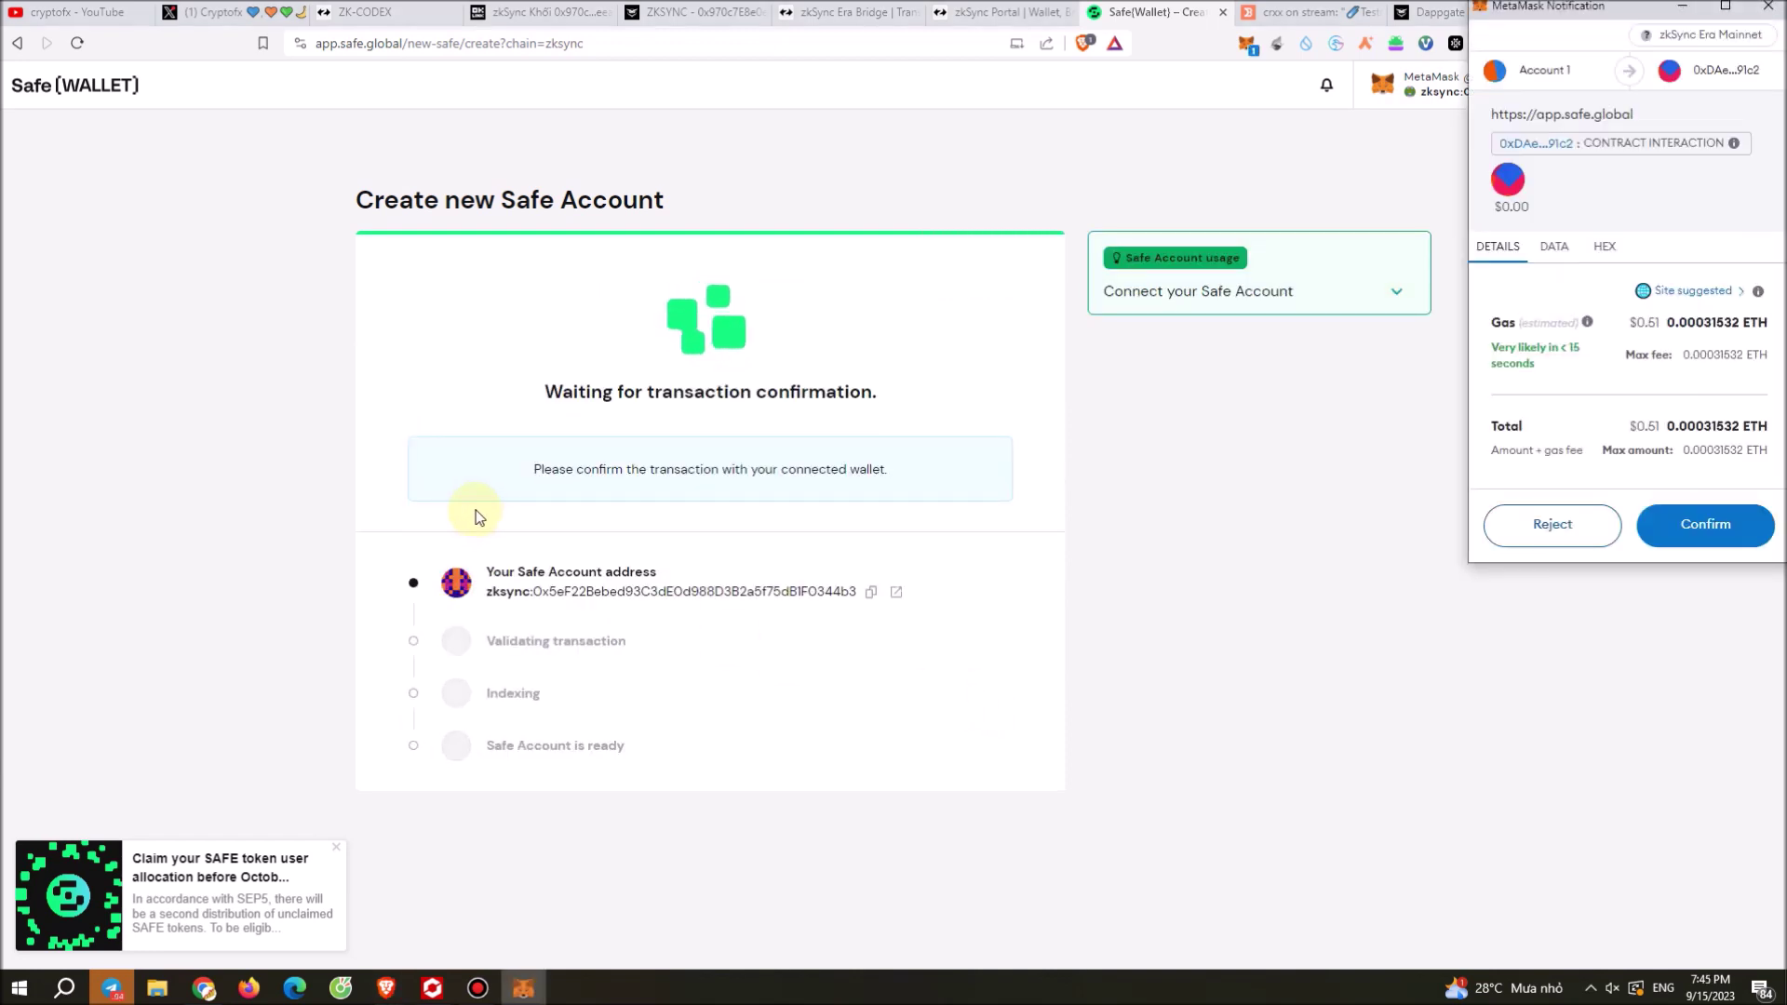
scroll(1596, 347, down, 1)
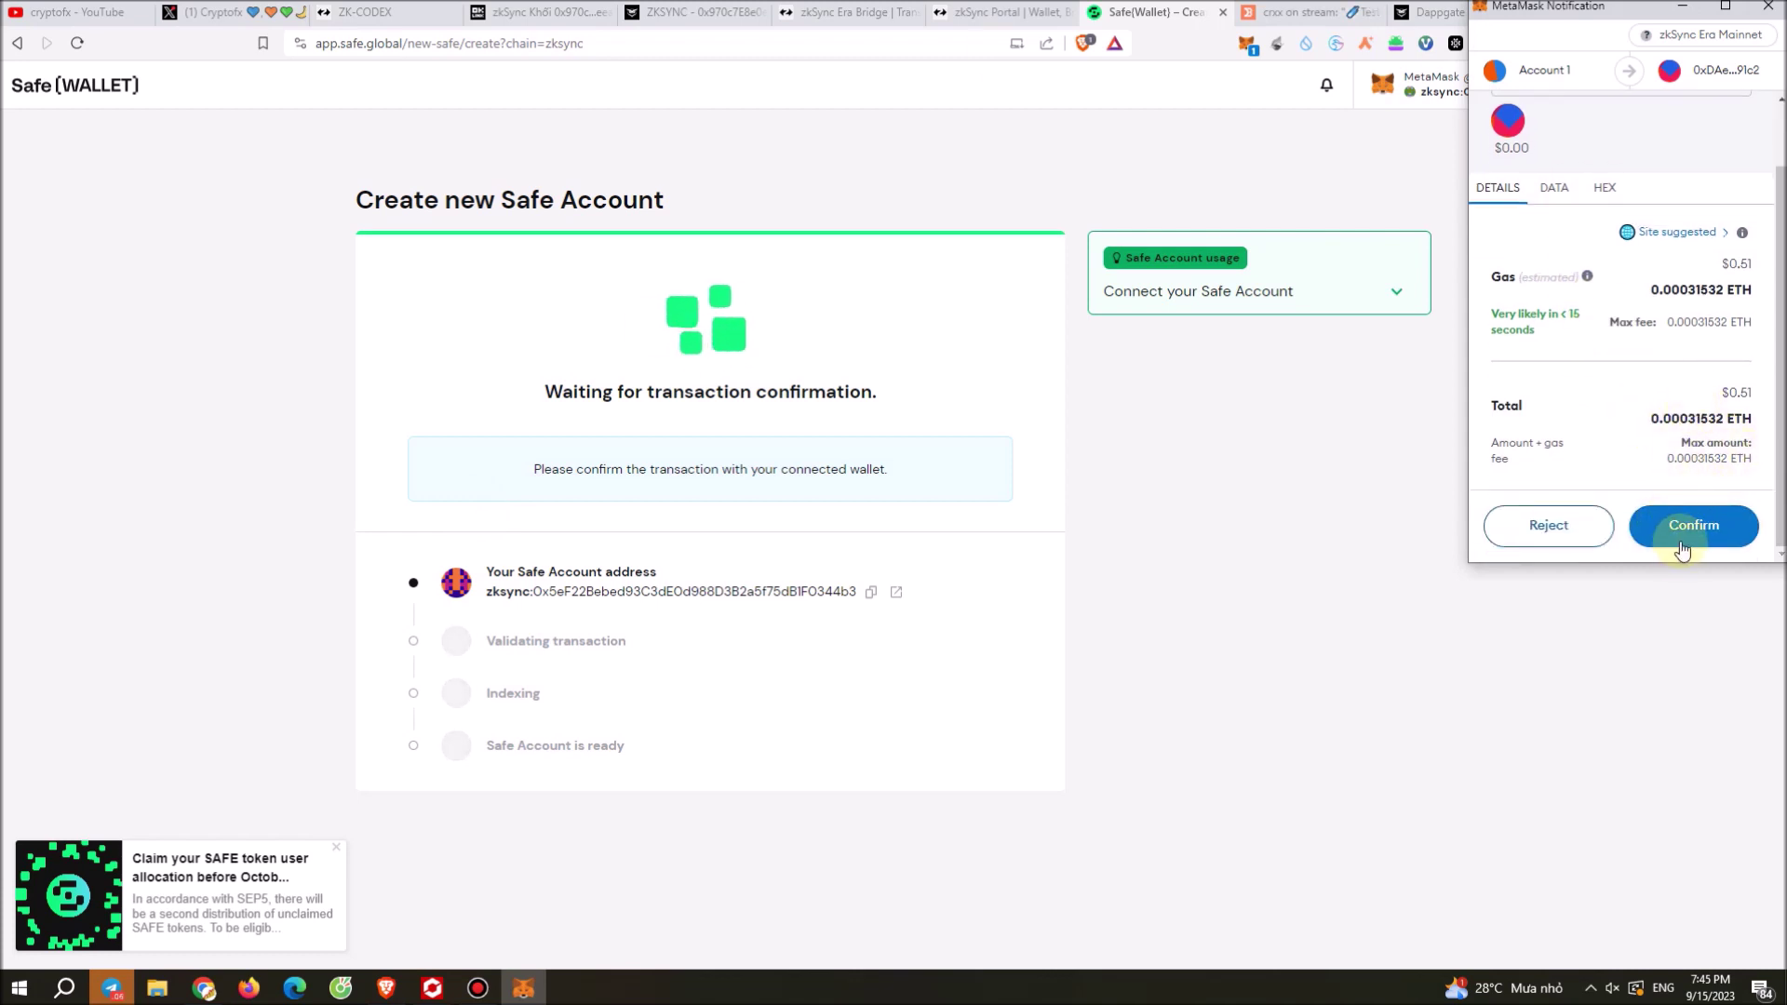
click(1680, 527)
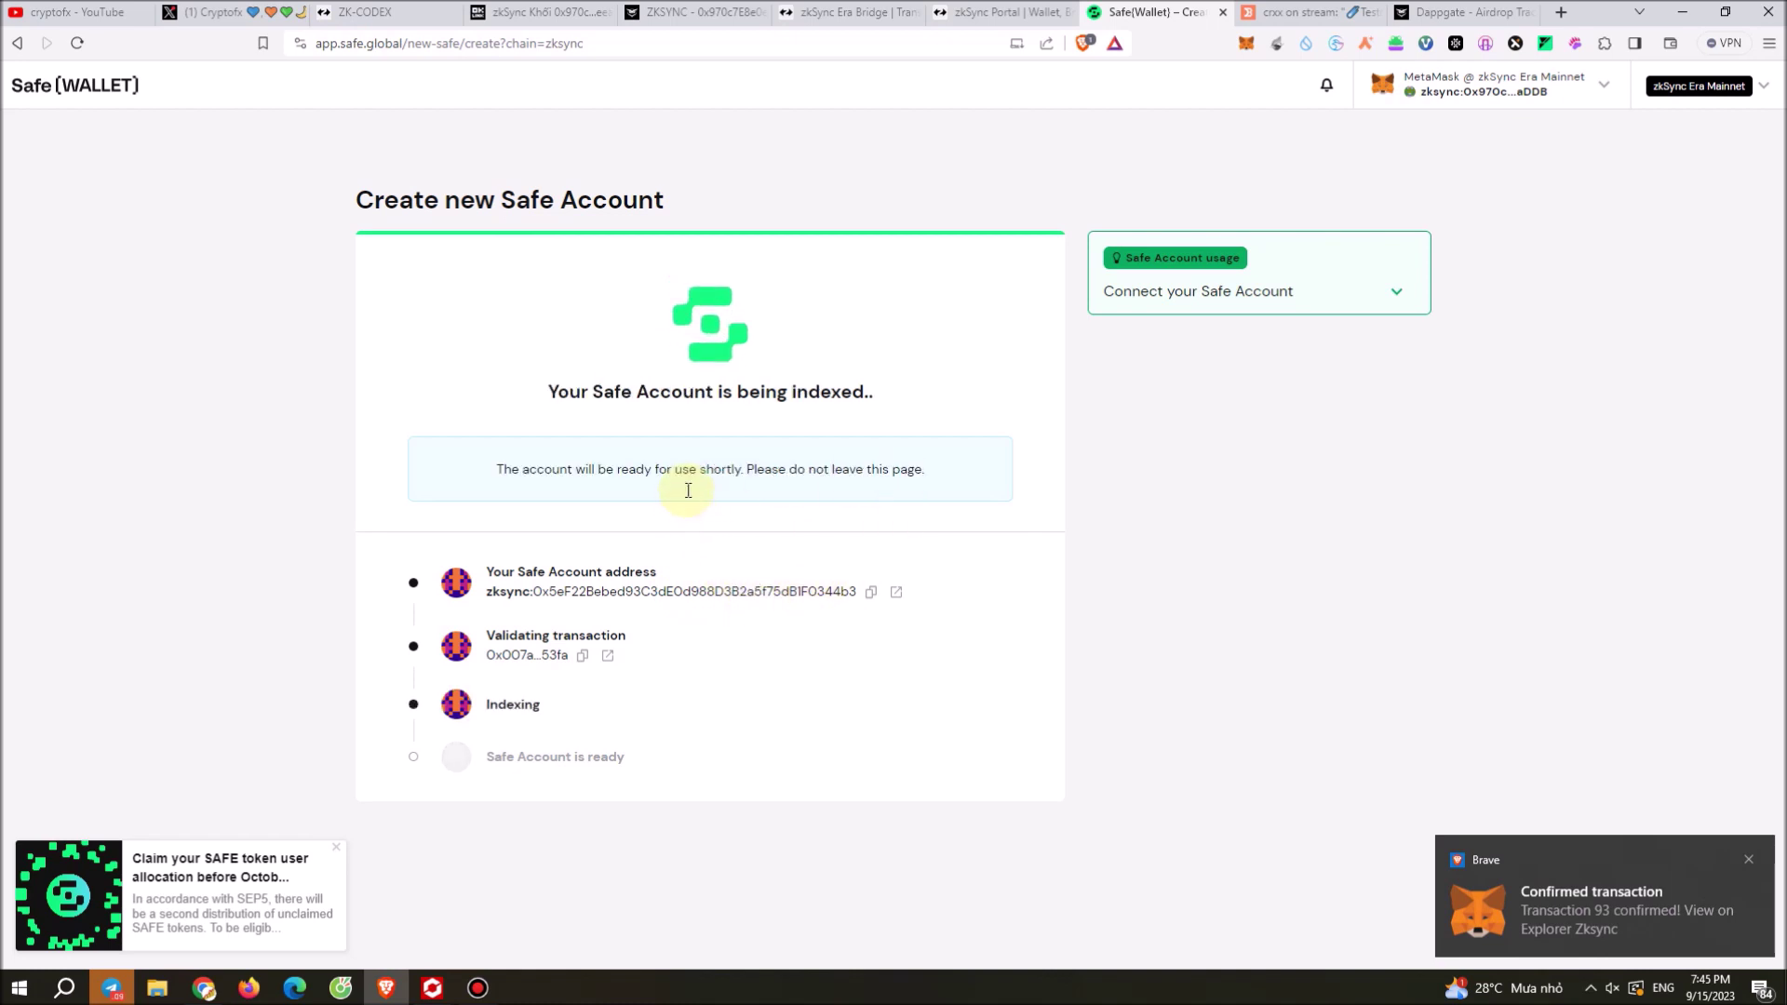
Step: Review the new Safe Account's address and validating transaction hash, and proceed to its dashboard, dismissing the welcome message
drag(495, 559, 559, 561)
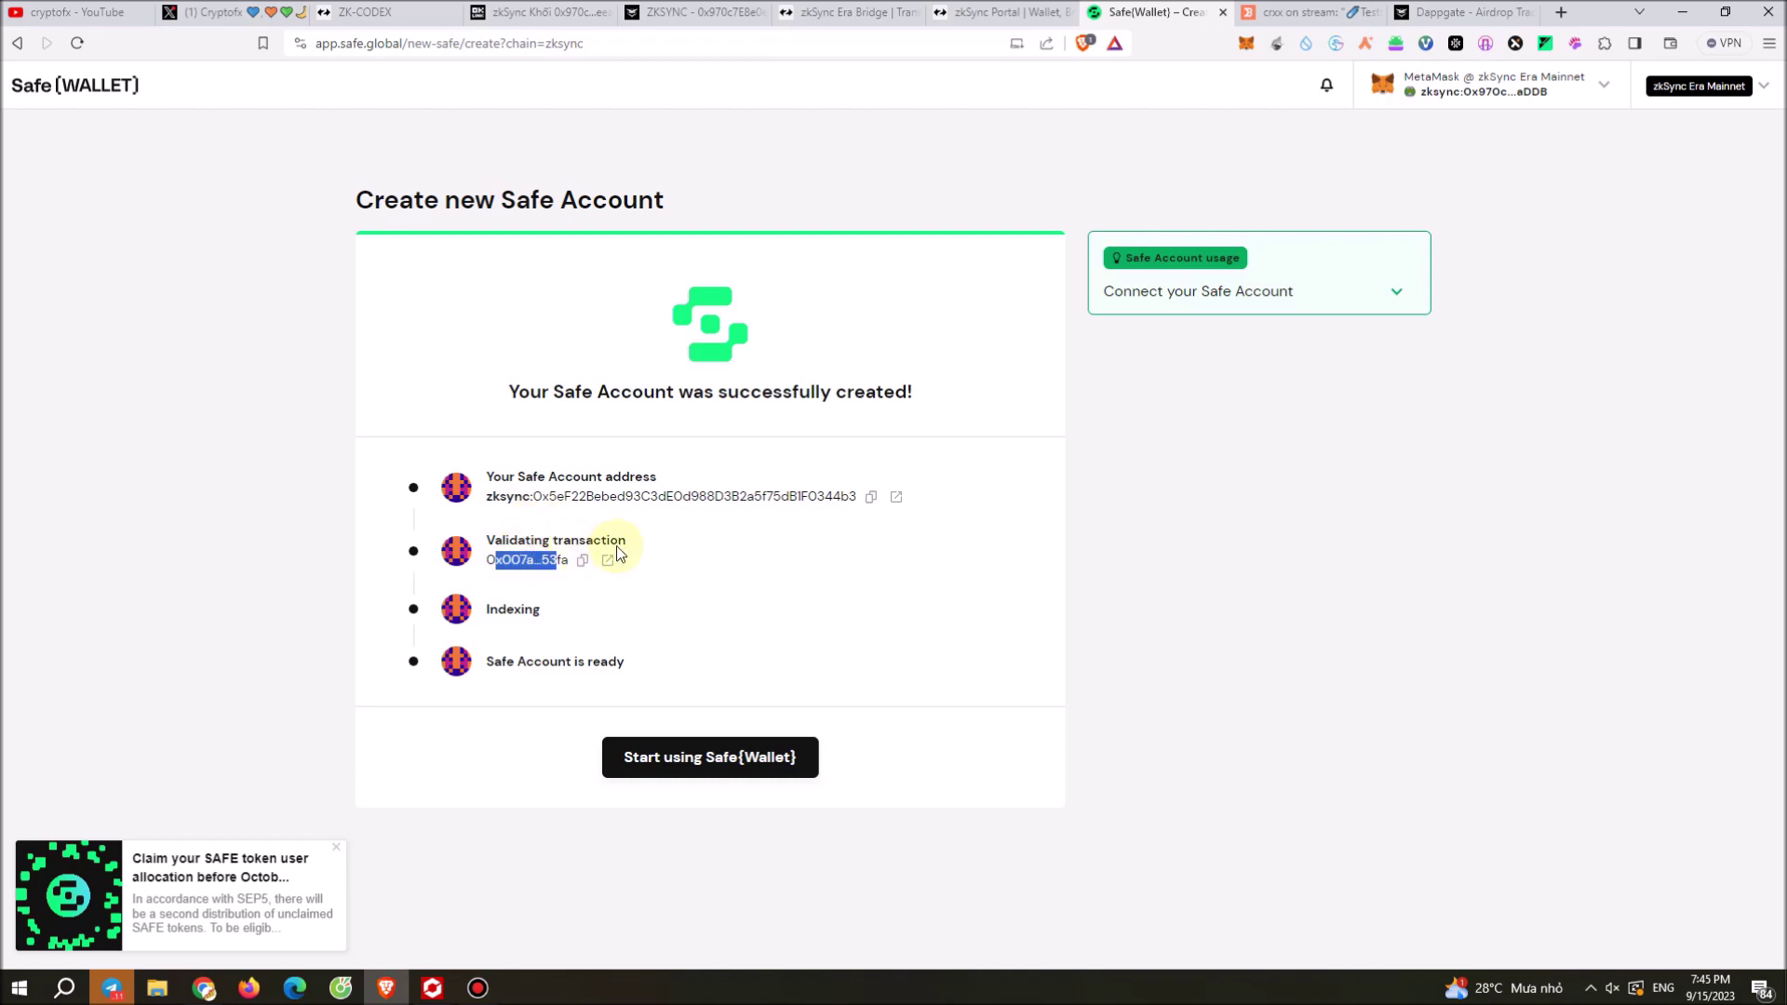
drag(692, 496, 787, 493)
click(707, 496)
drag(502, 559, 577, 561)
click(710, 766)
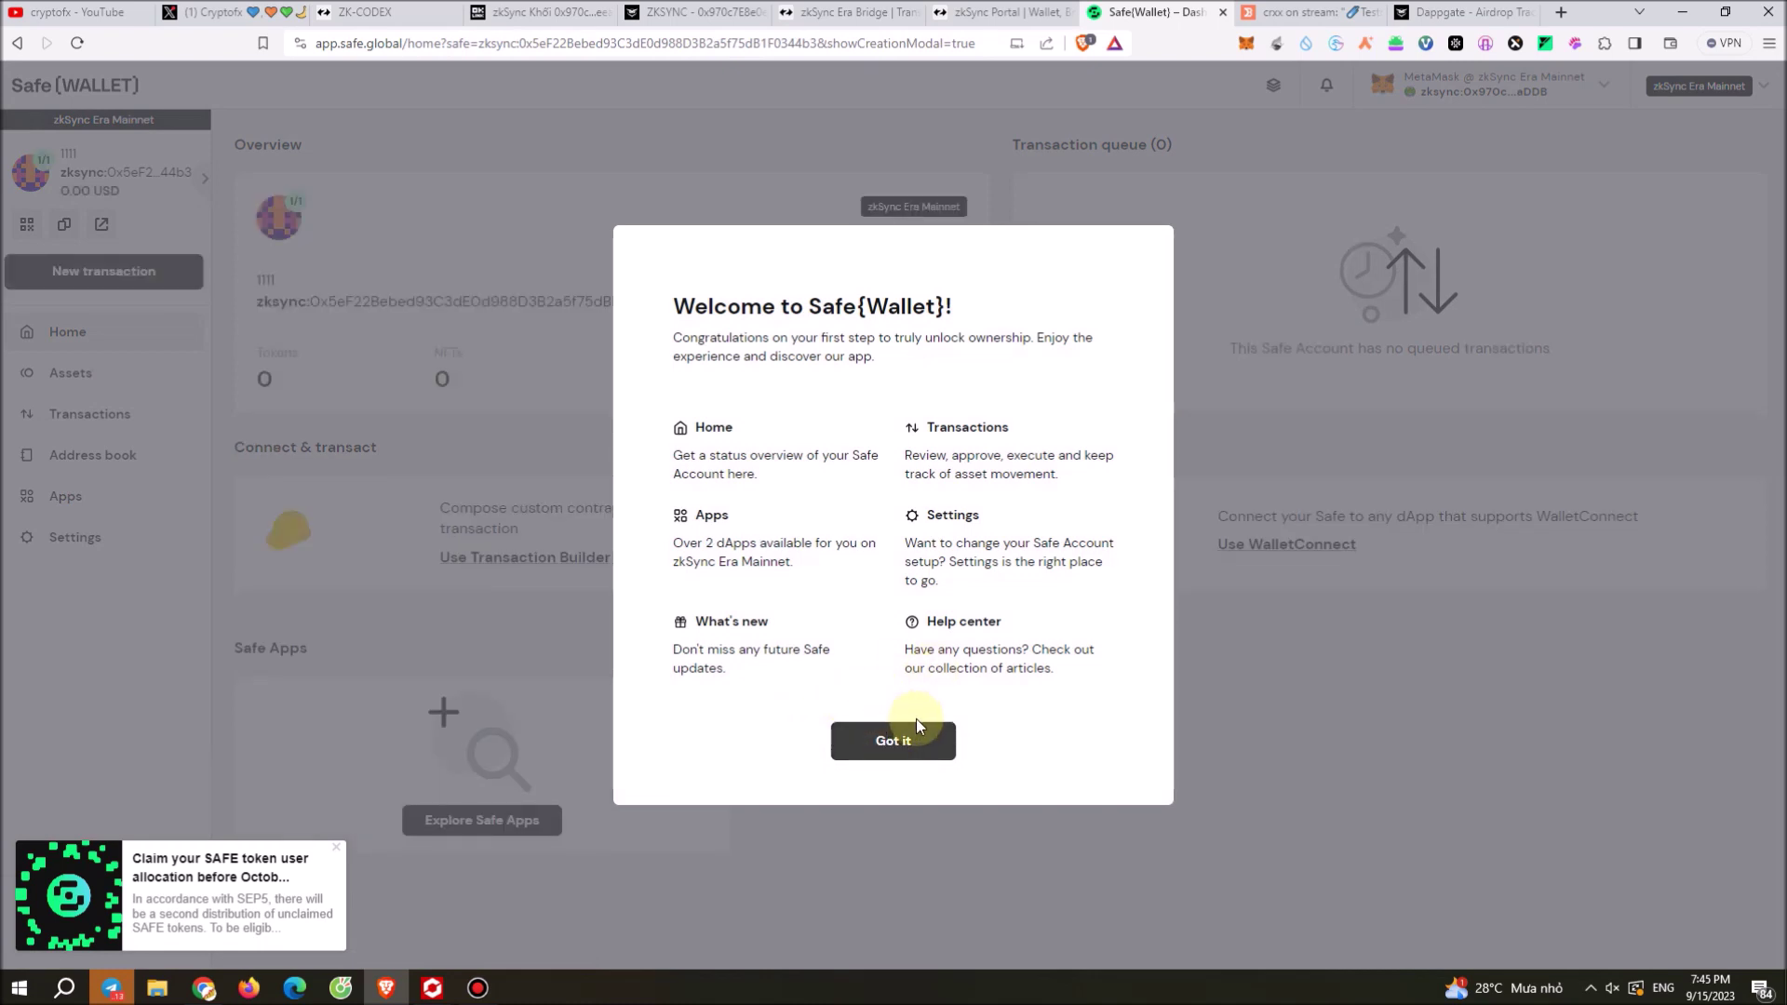
click(891, 742)
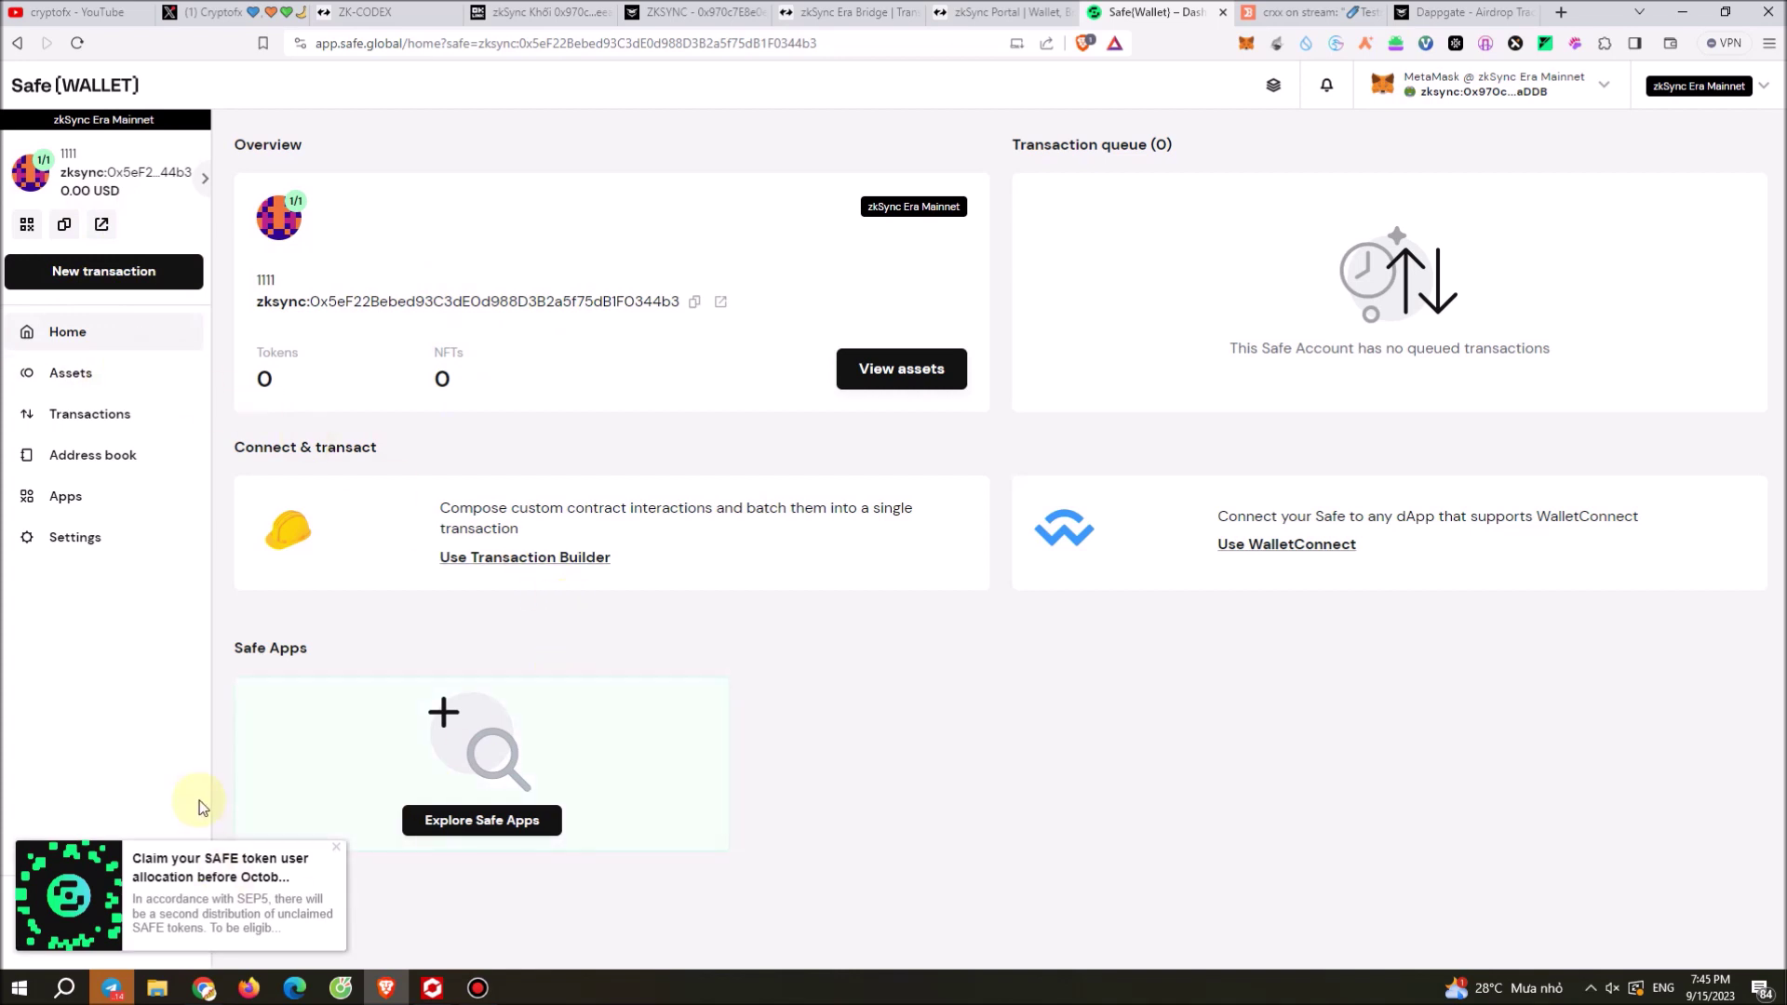
Step: Check the Safe Account's assets, reload its overview, select its full address and open the MetaMask wallet
click(103, 385)
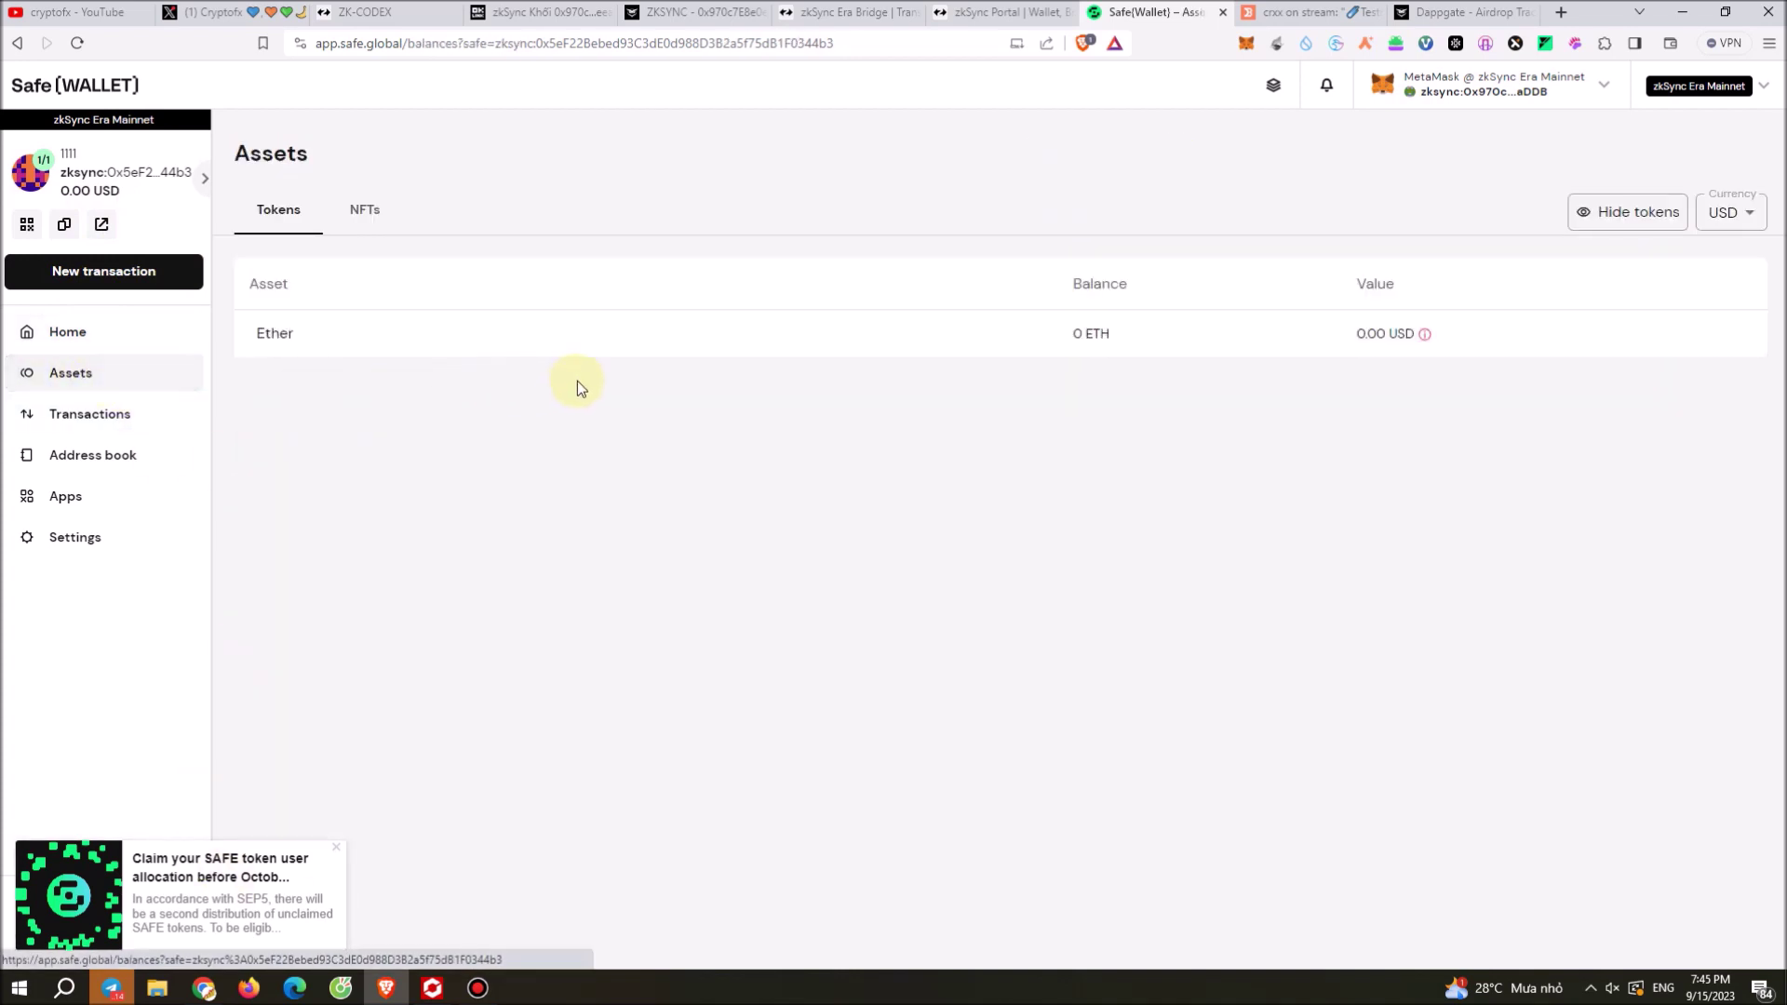
click(83, 341)
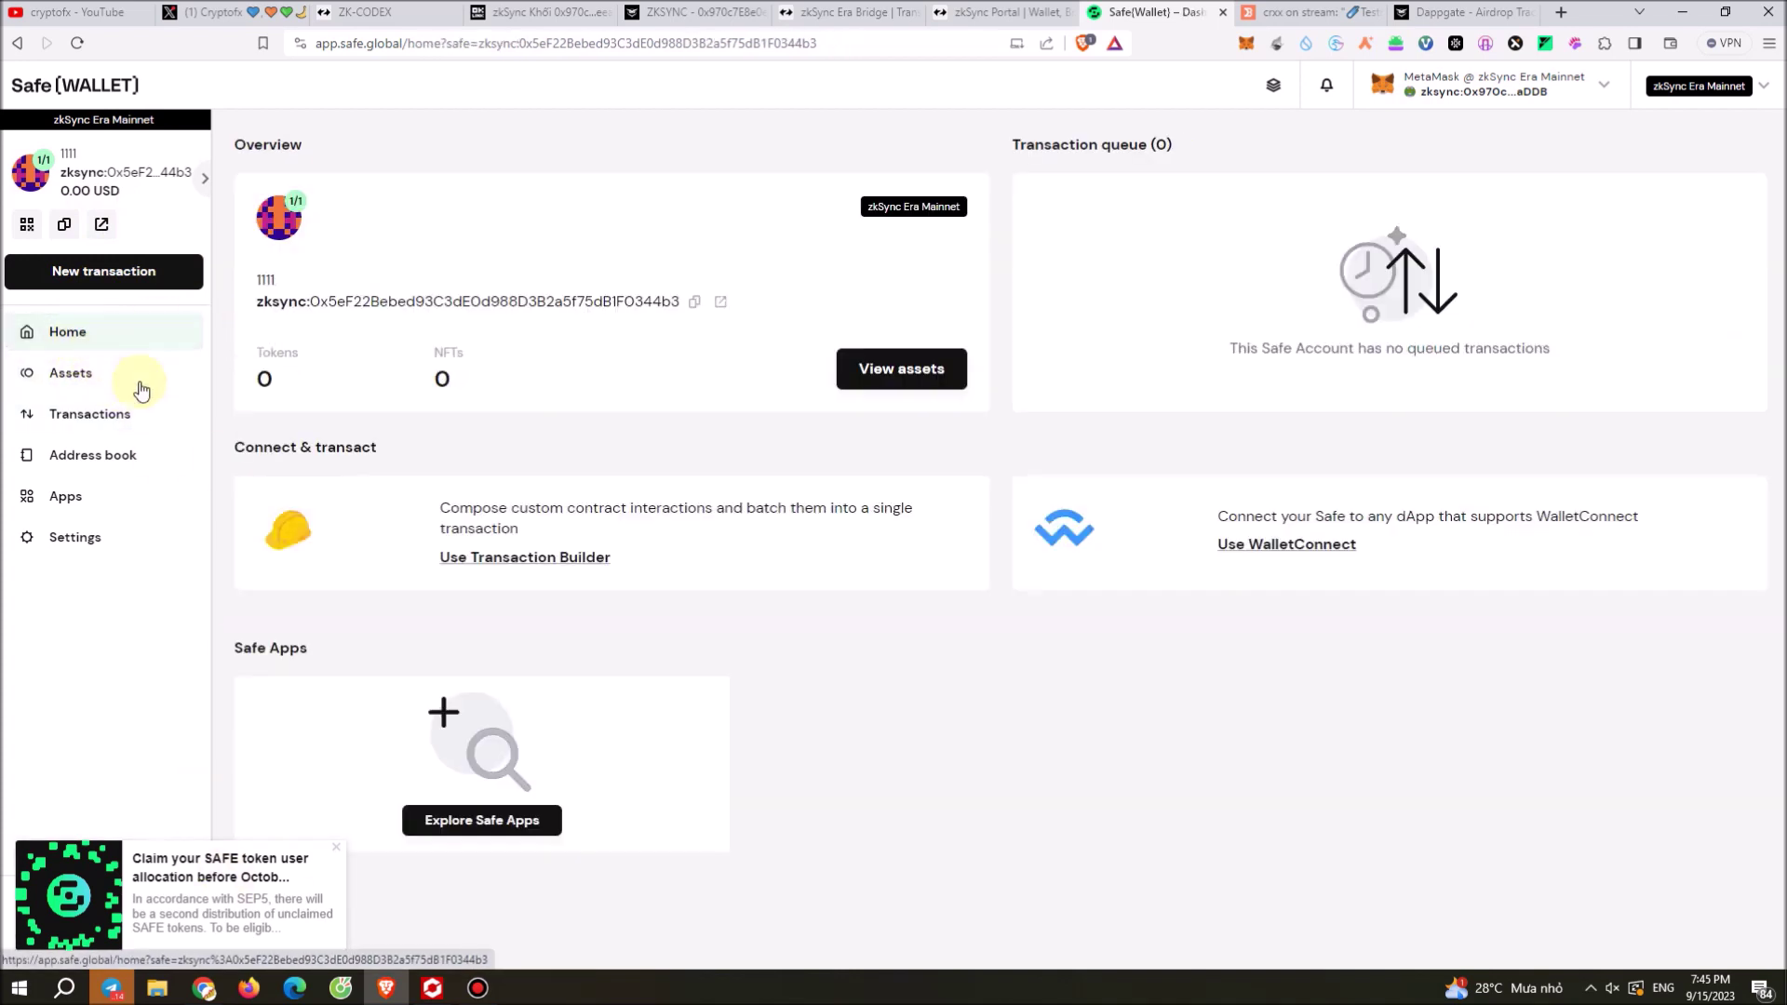
click(77, 43)
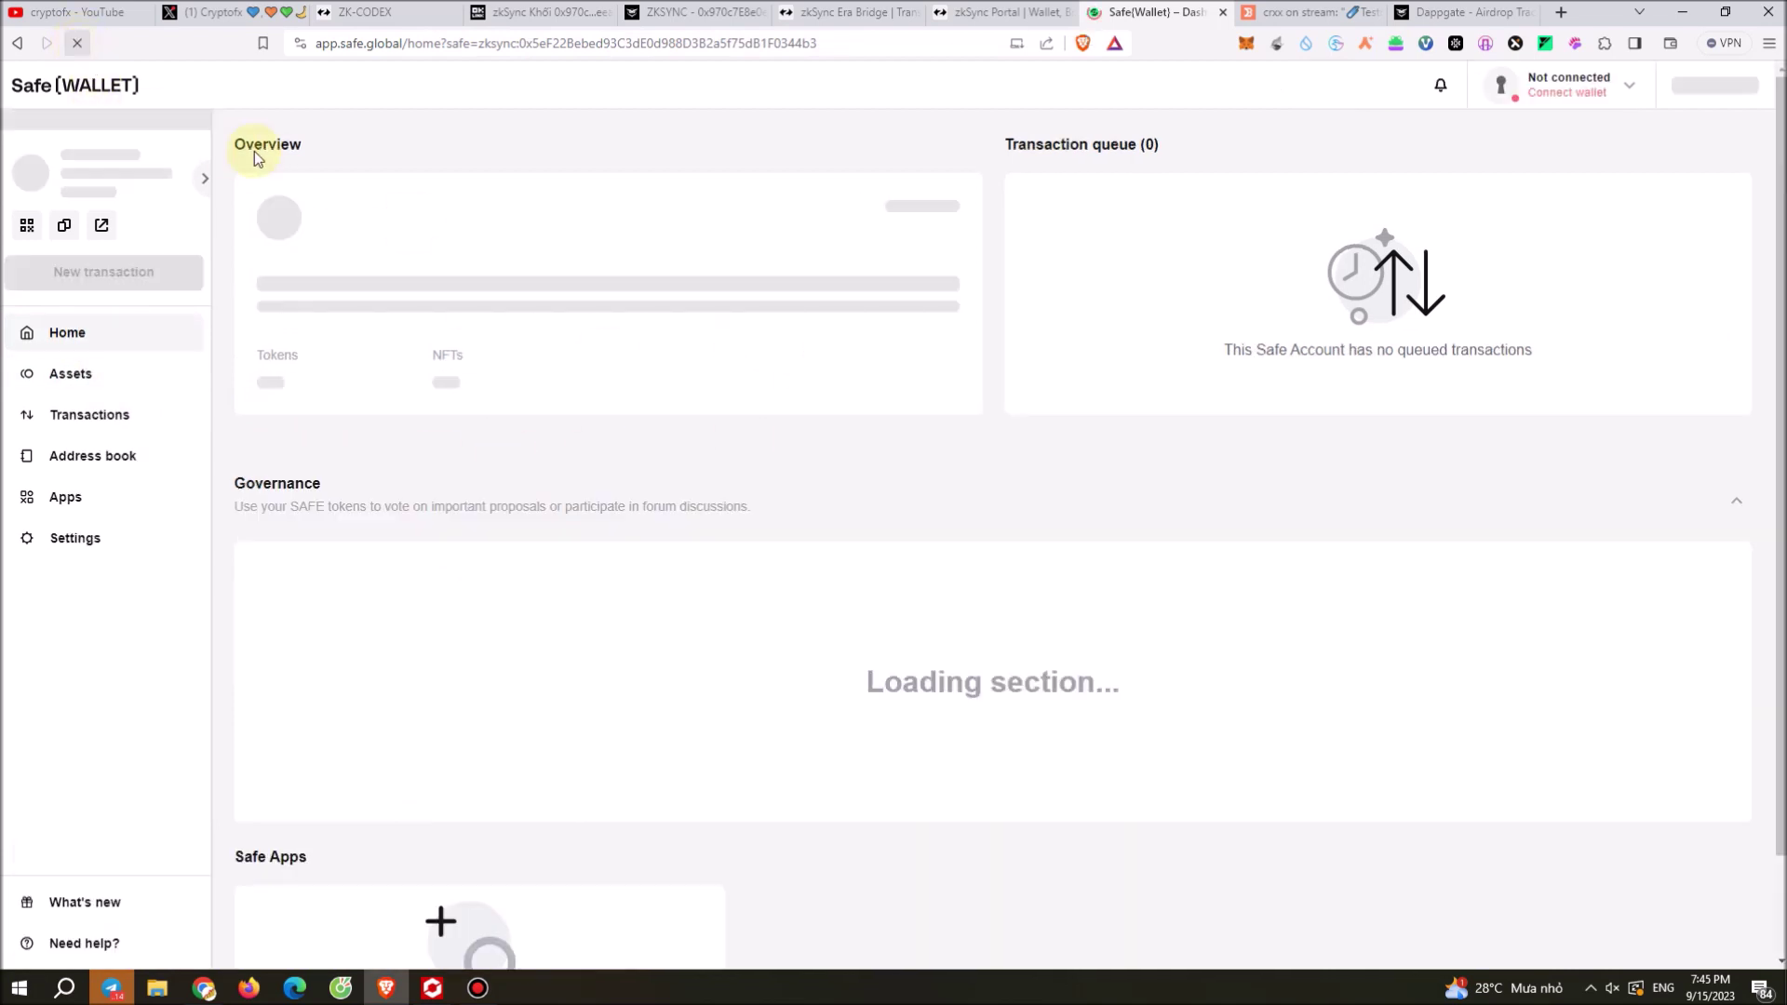
drag(320, 305, 648, 304)
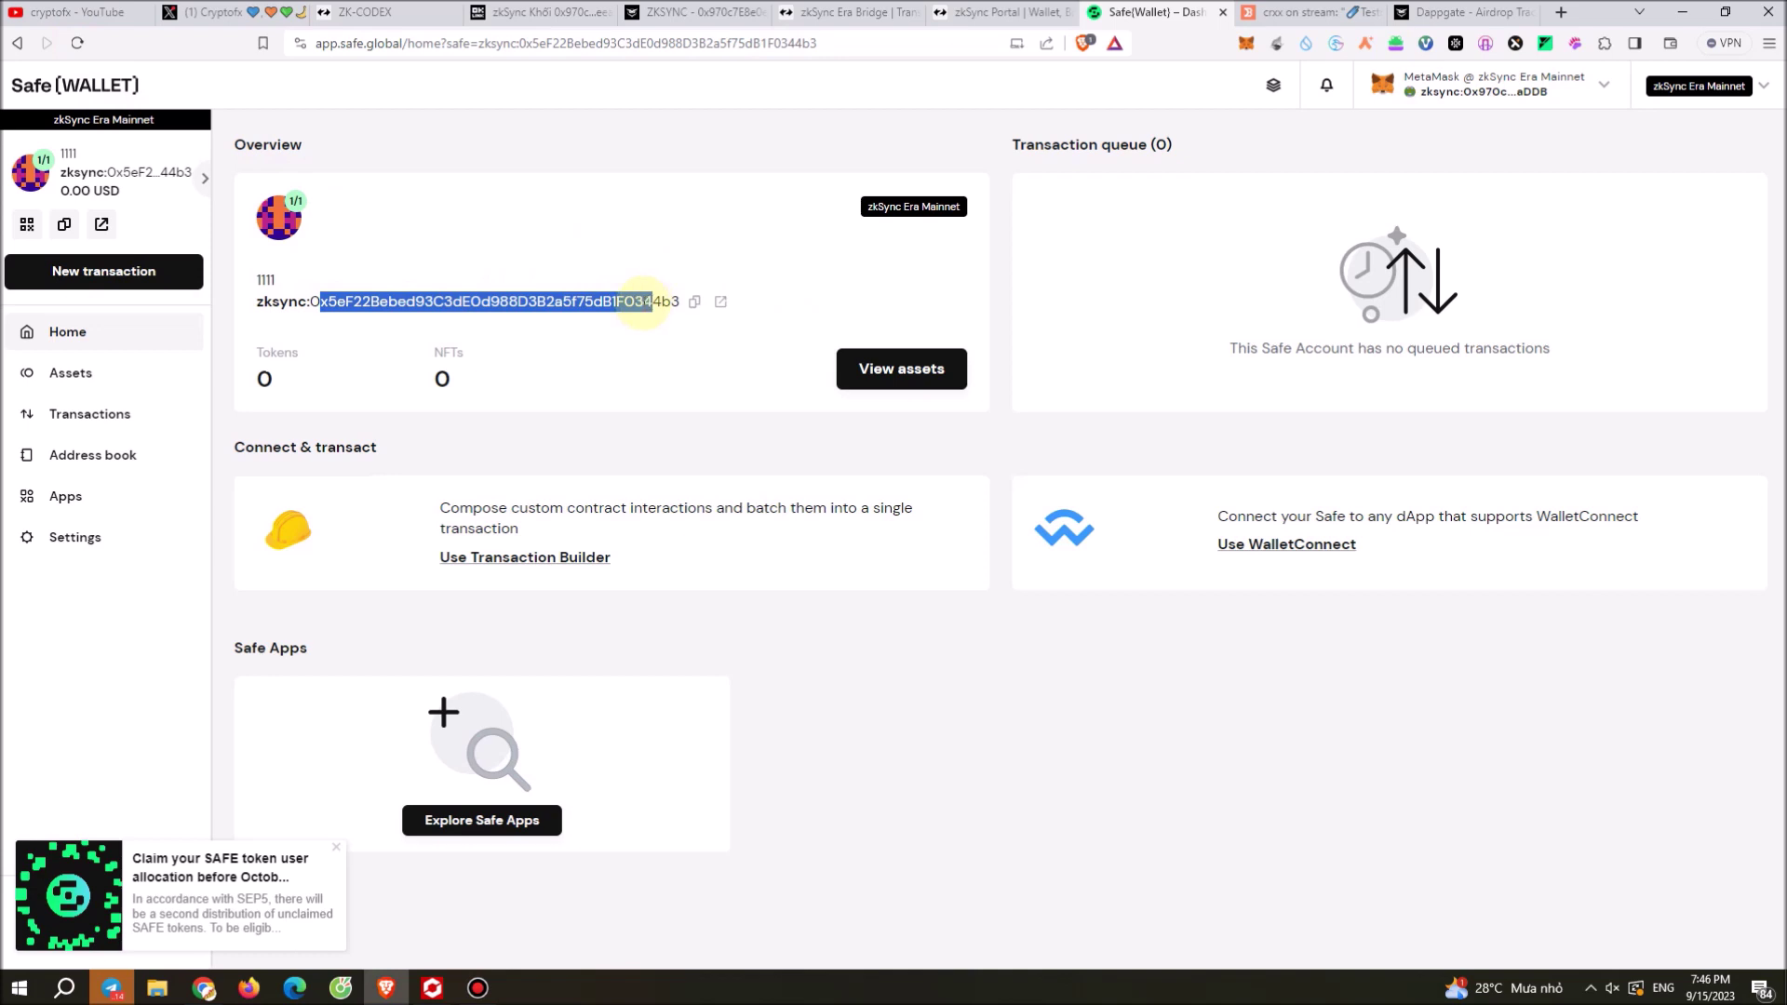
click(650, 305)
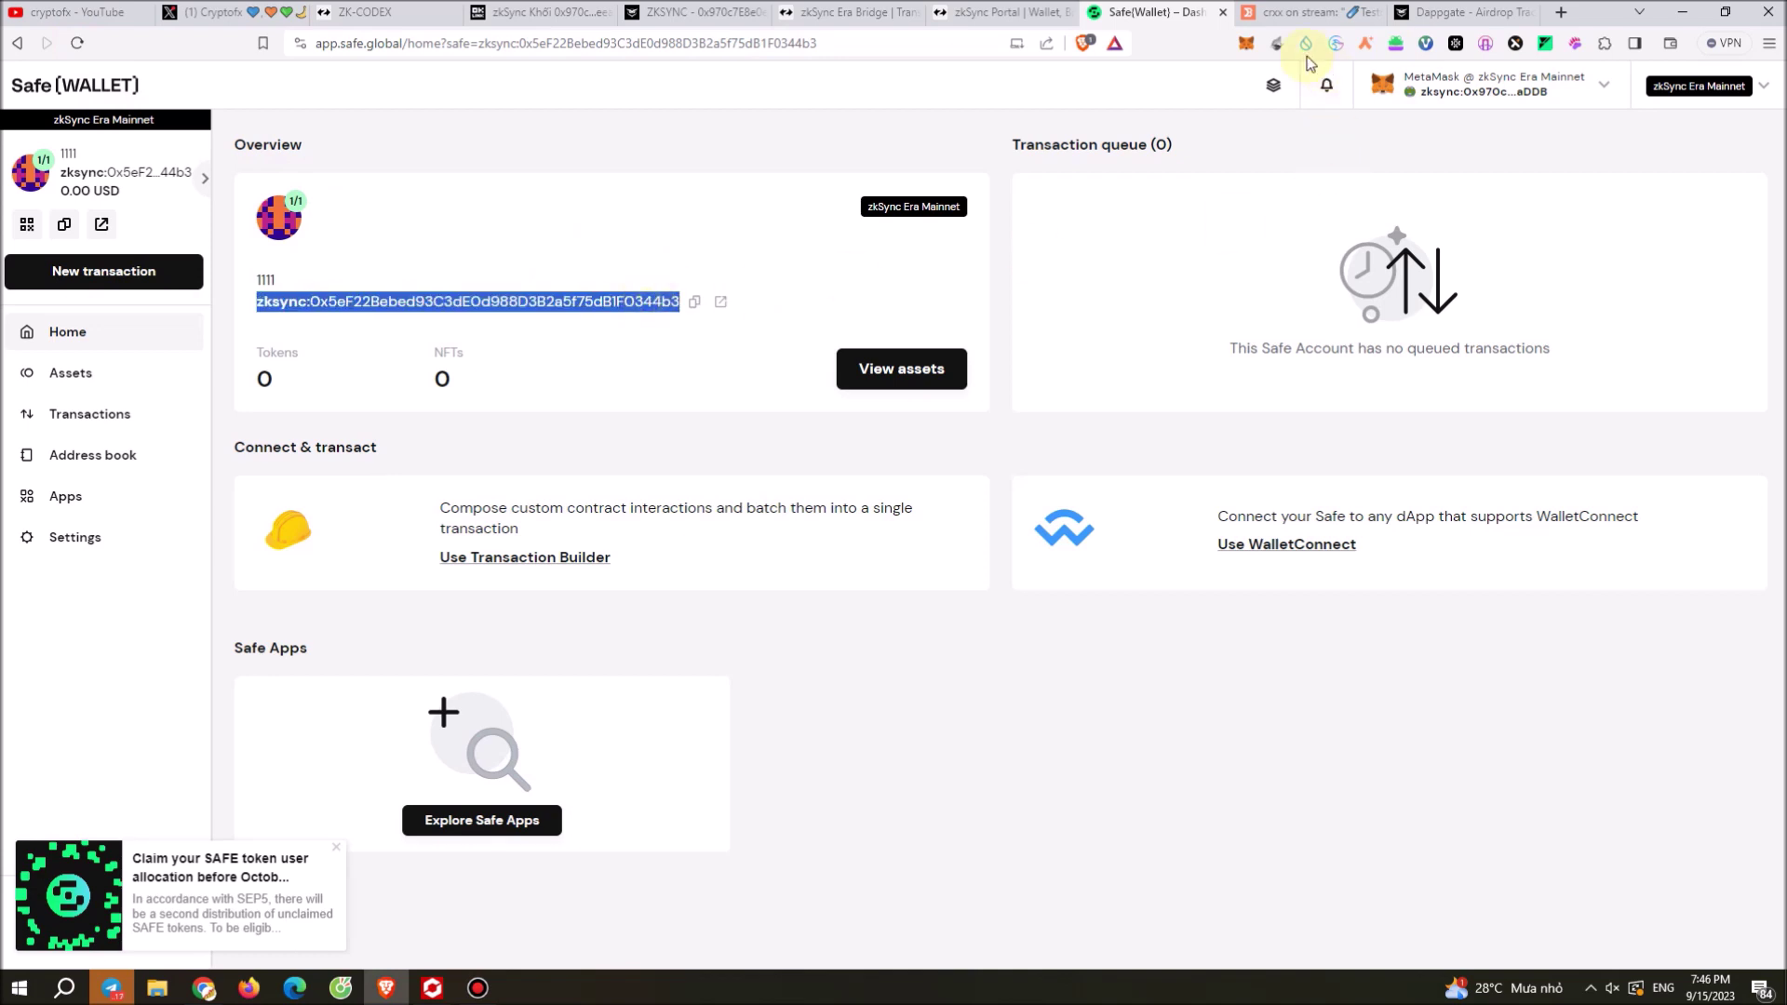
click(1246, 43)
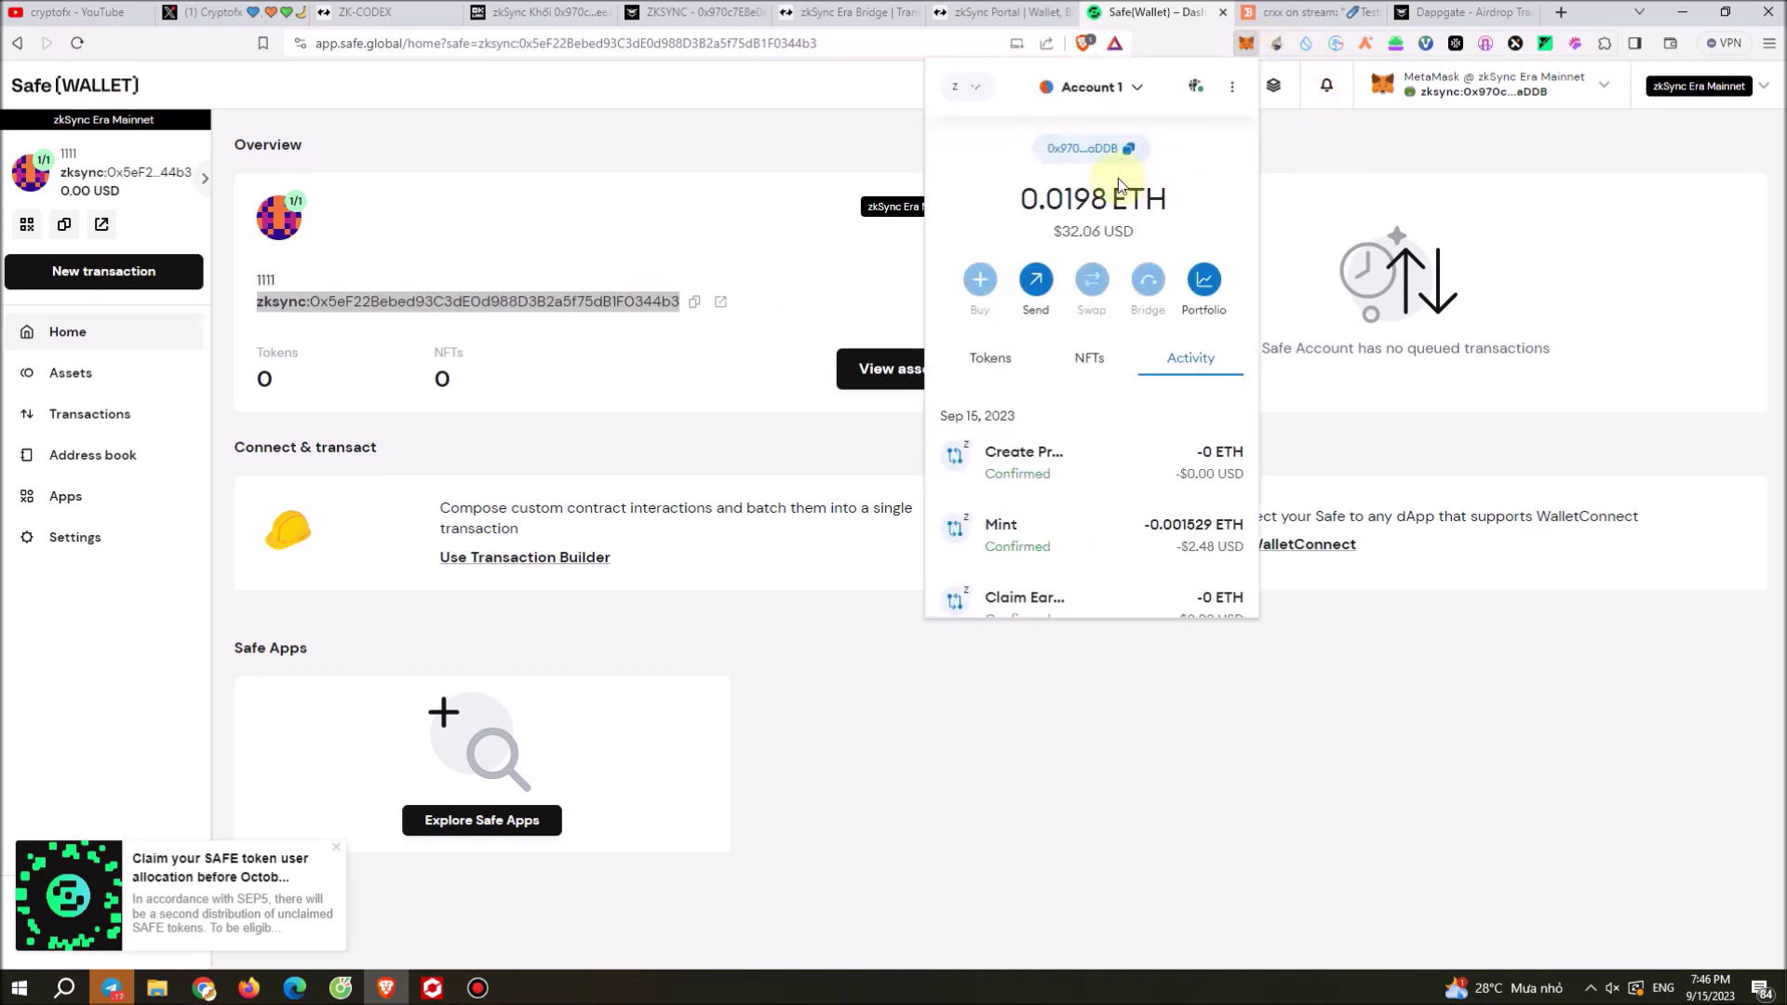
click(498, 211)
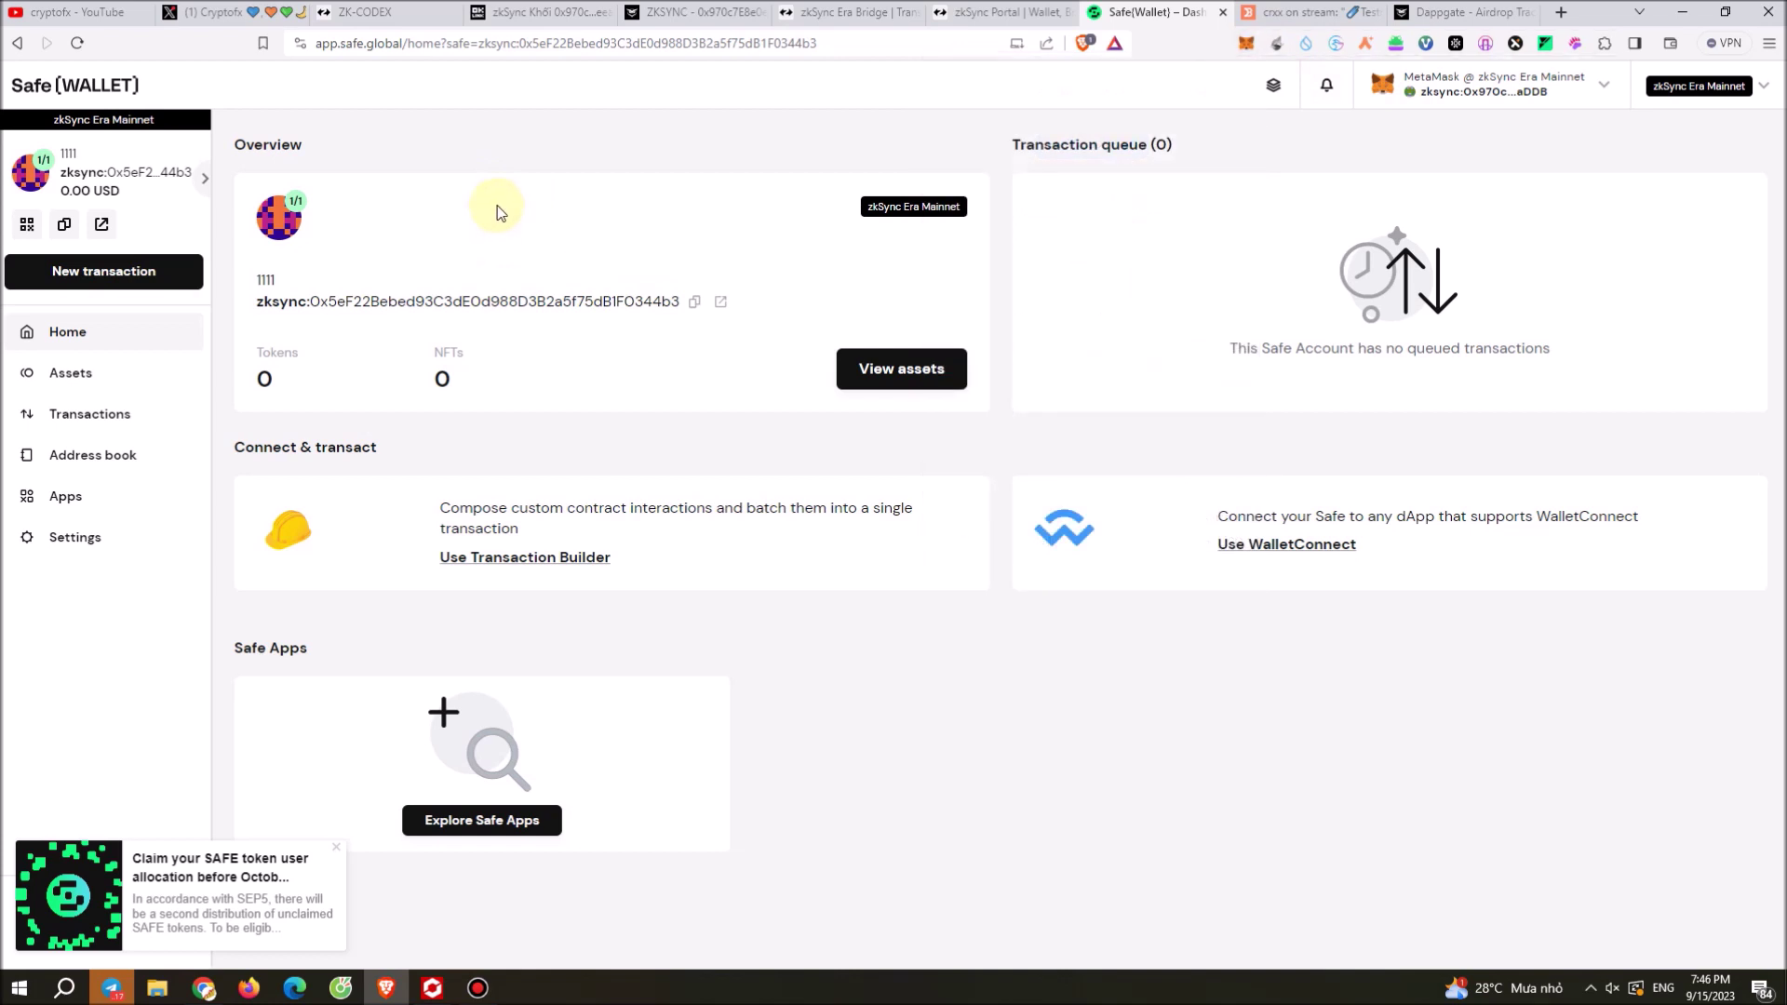
click(694, 302)
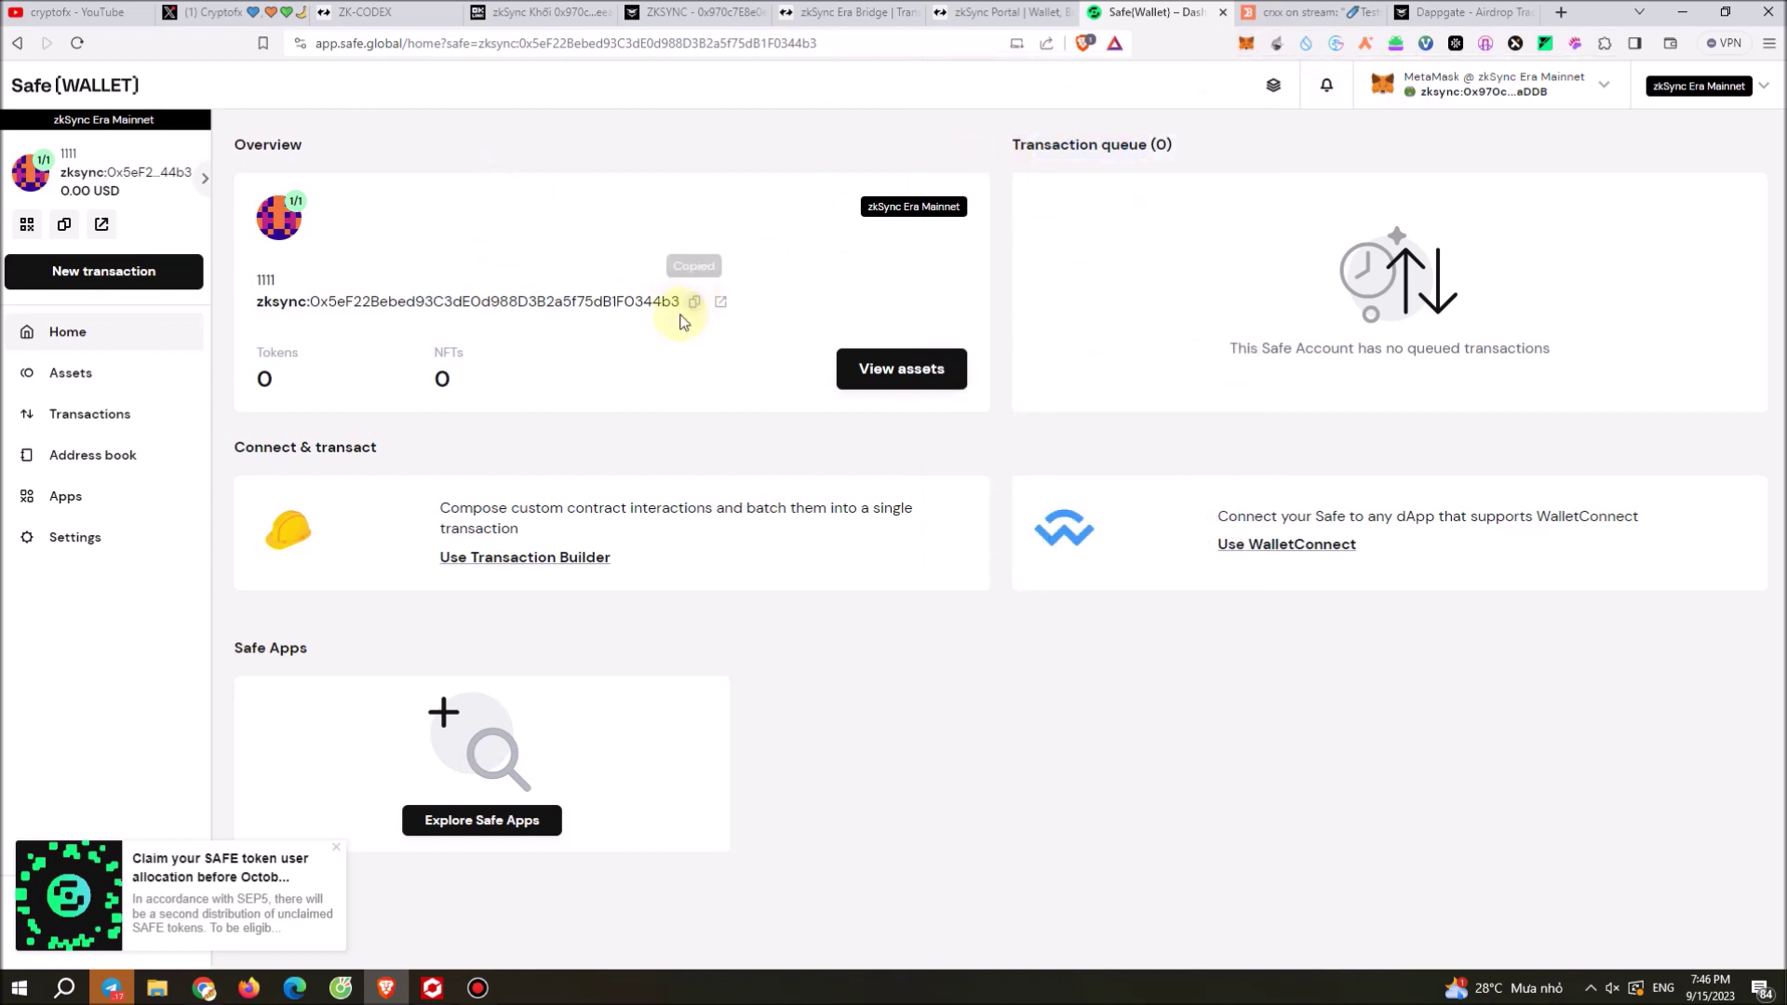
drag(319, 312, 407, 305)
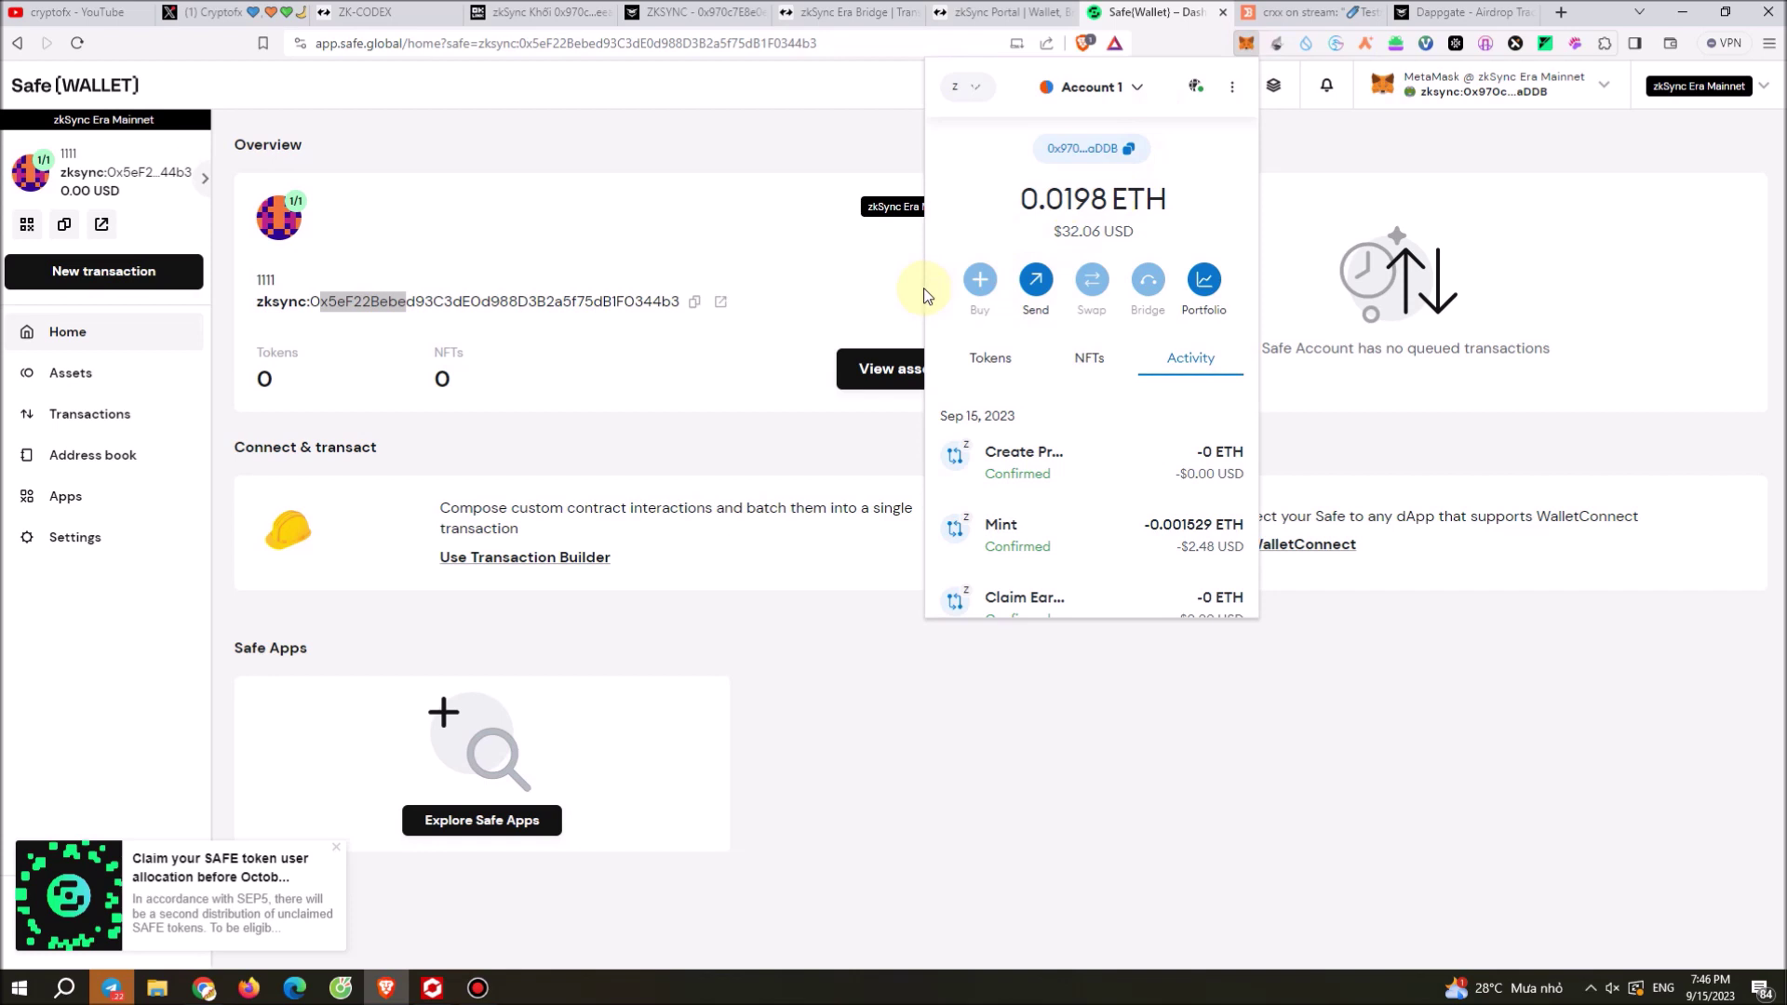
drag(1036, 205, 1154, 206)
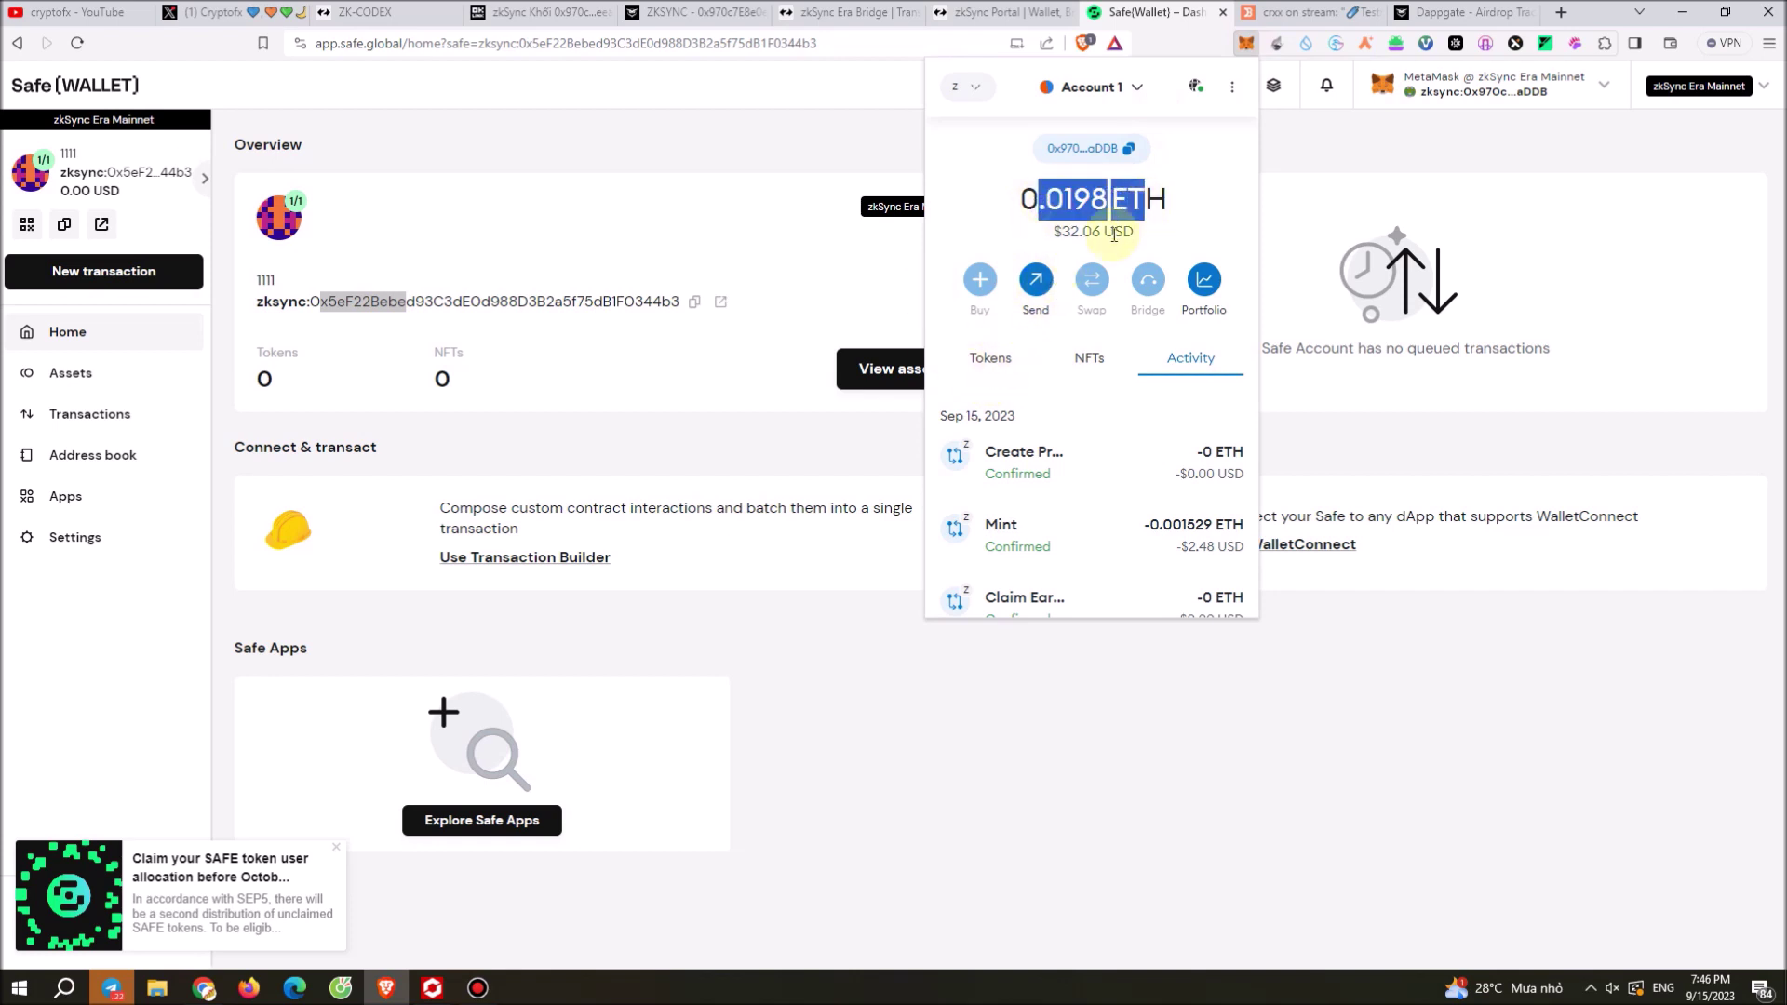
click(1036, 279)
right_click(1066, 183)
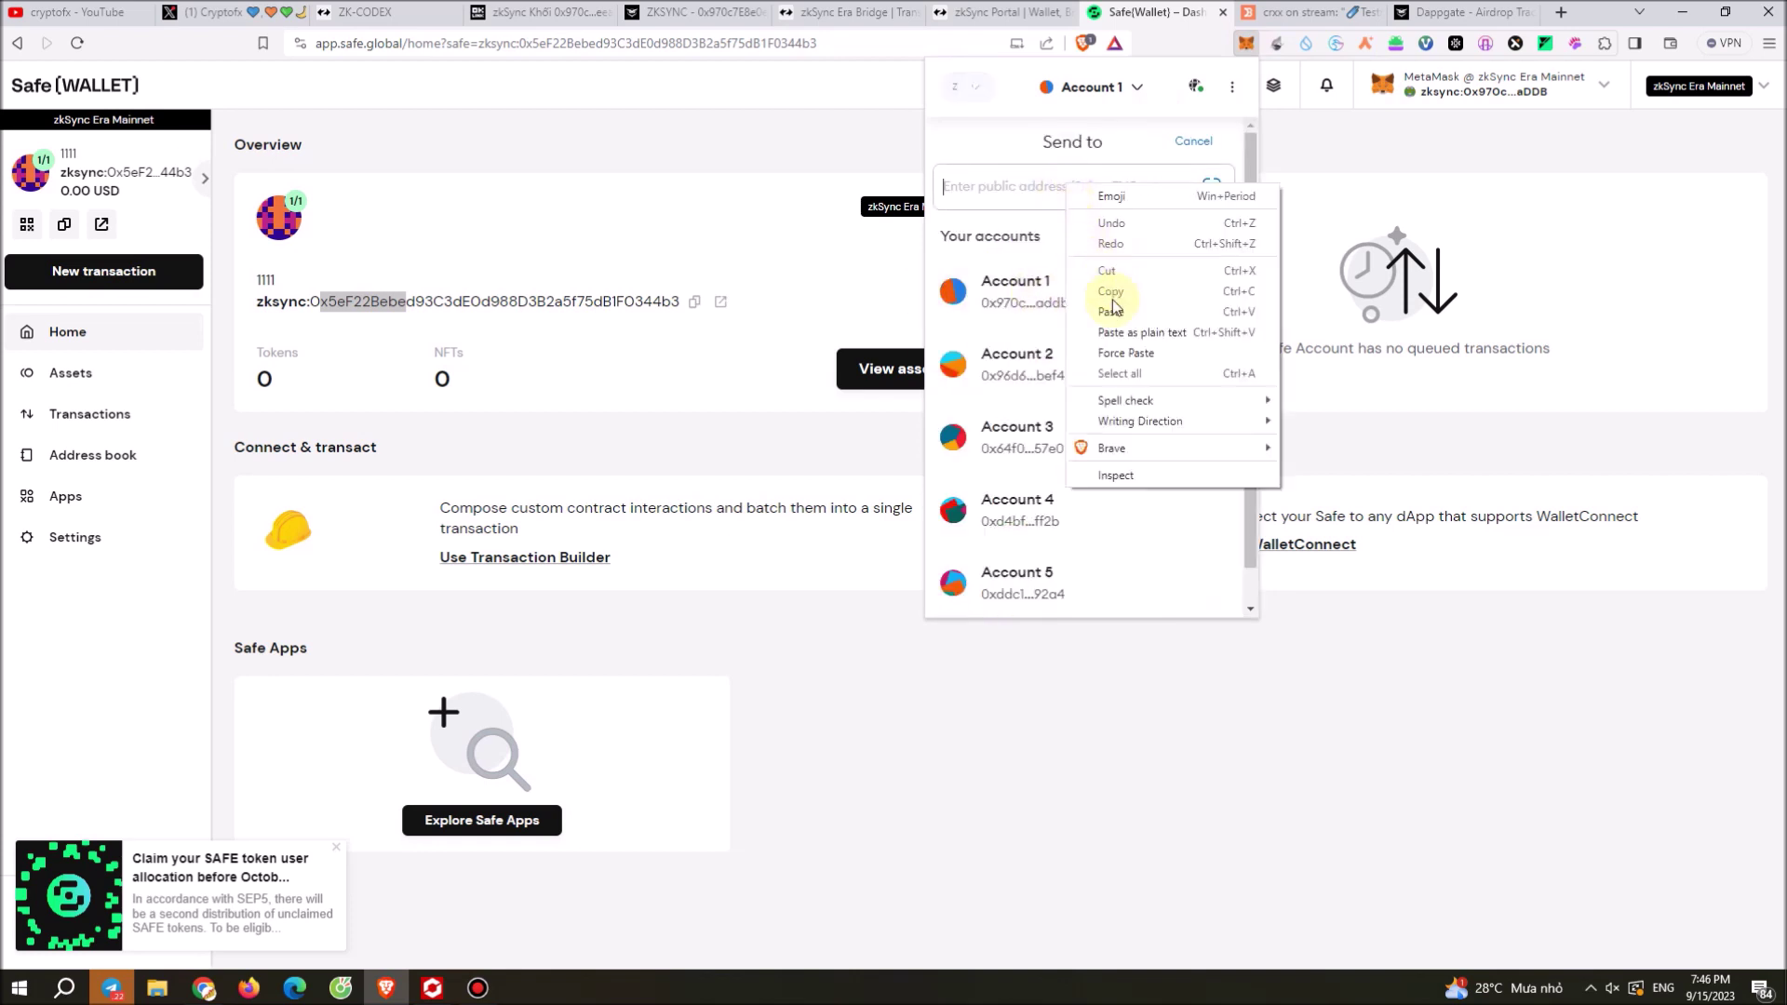
click(1117, 303)
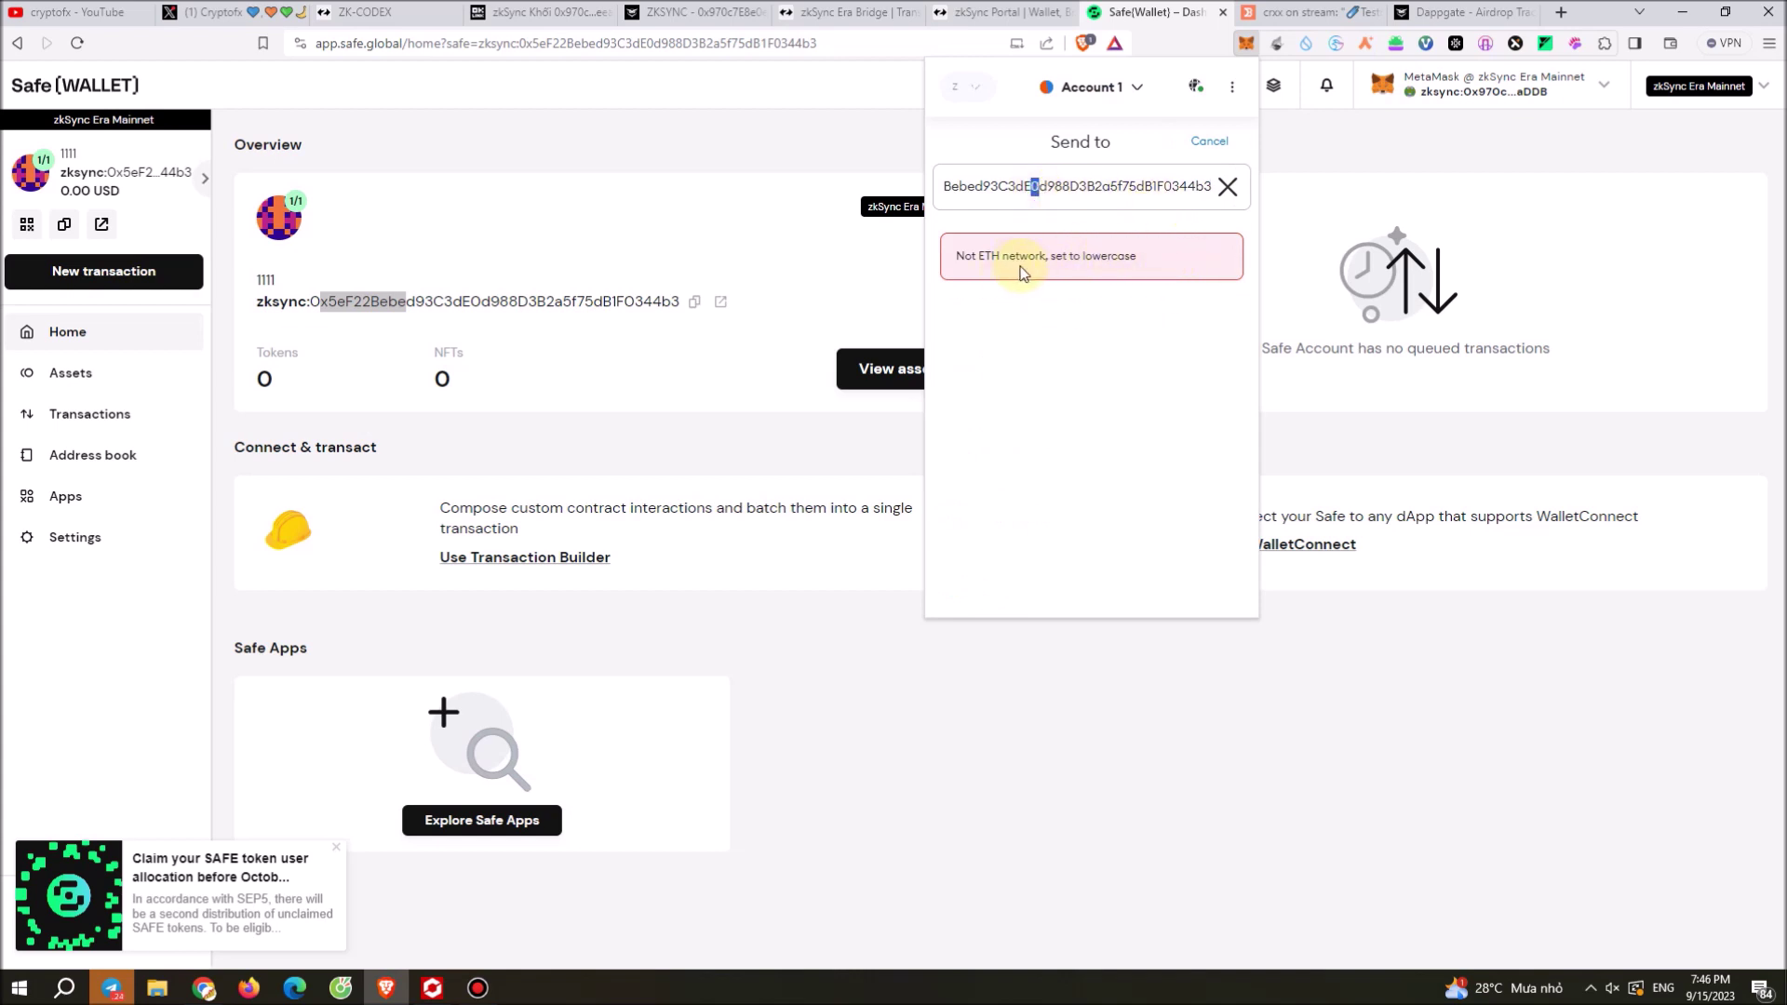
click(704, 358)
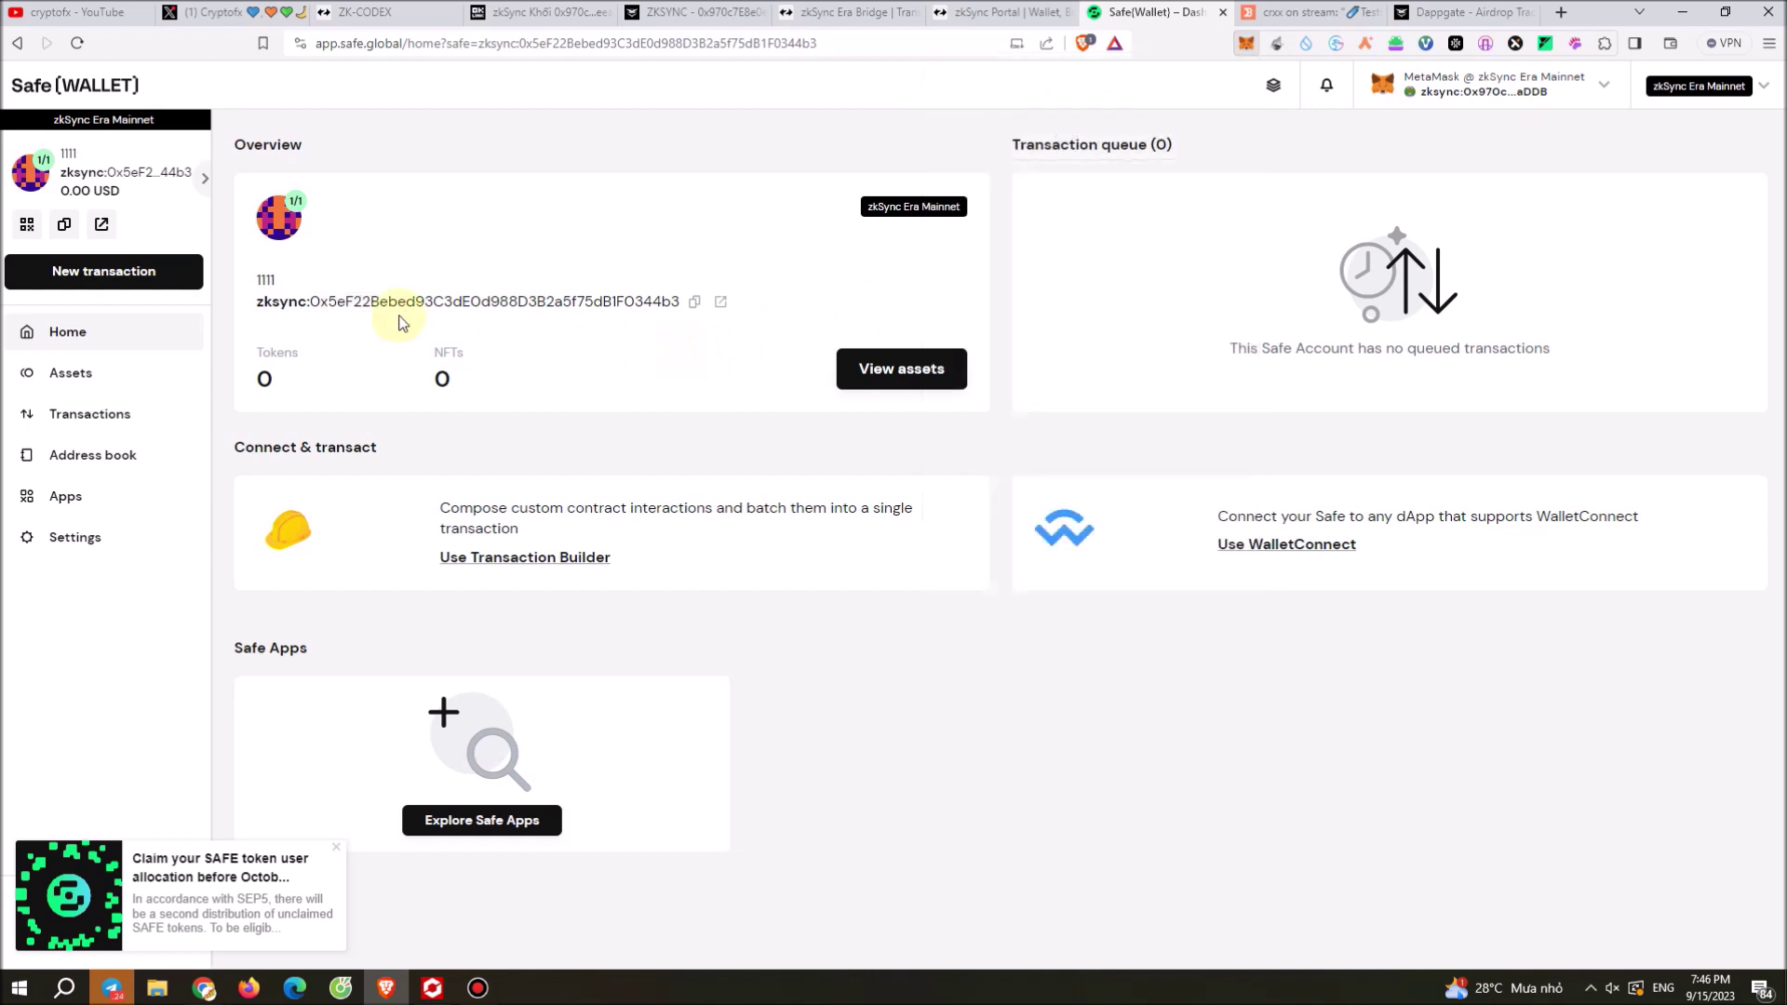
Step: Copy the Safe Account's address without its zksync prefix and enter it as the recipient of a MetaMask send
drag(310, 301, 684, 308)
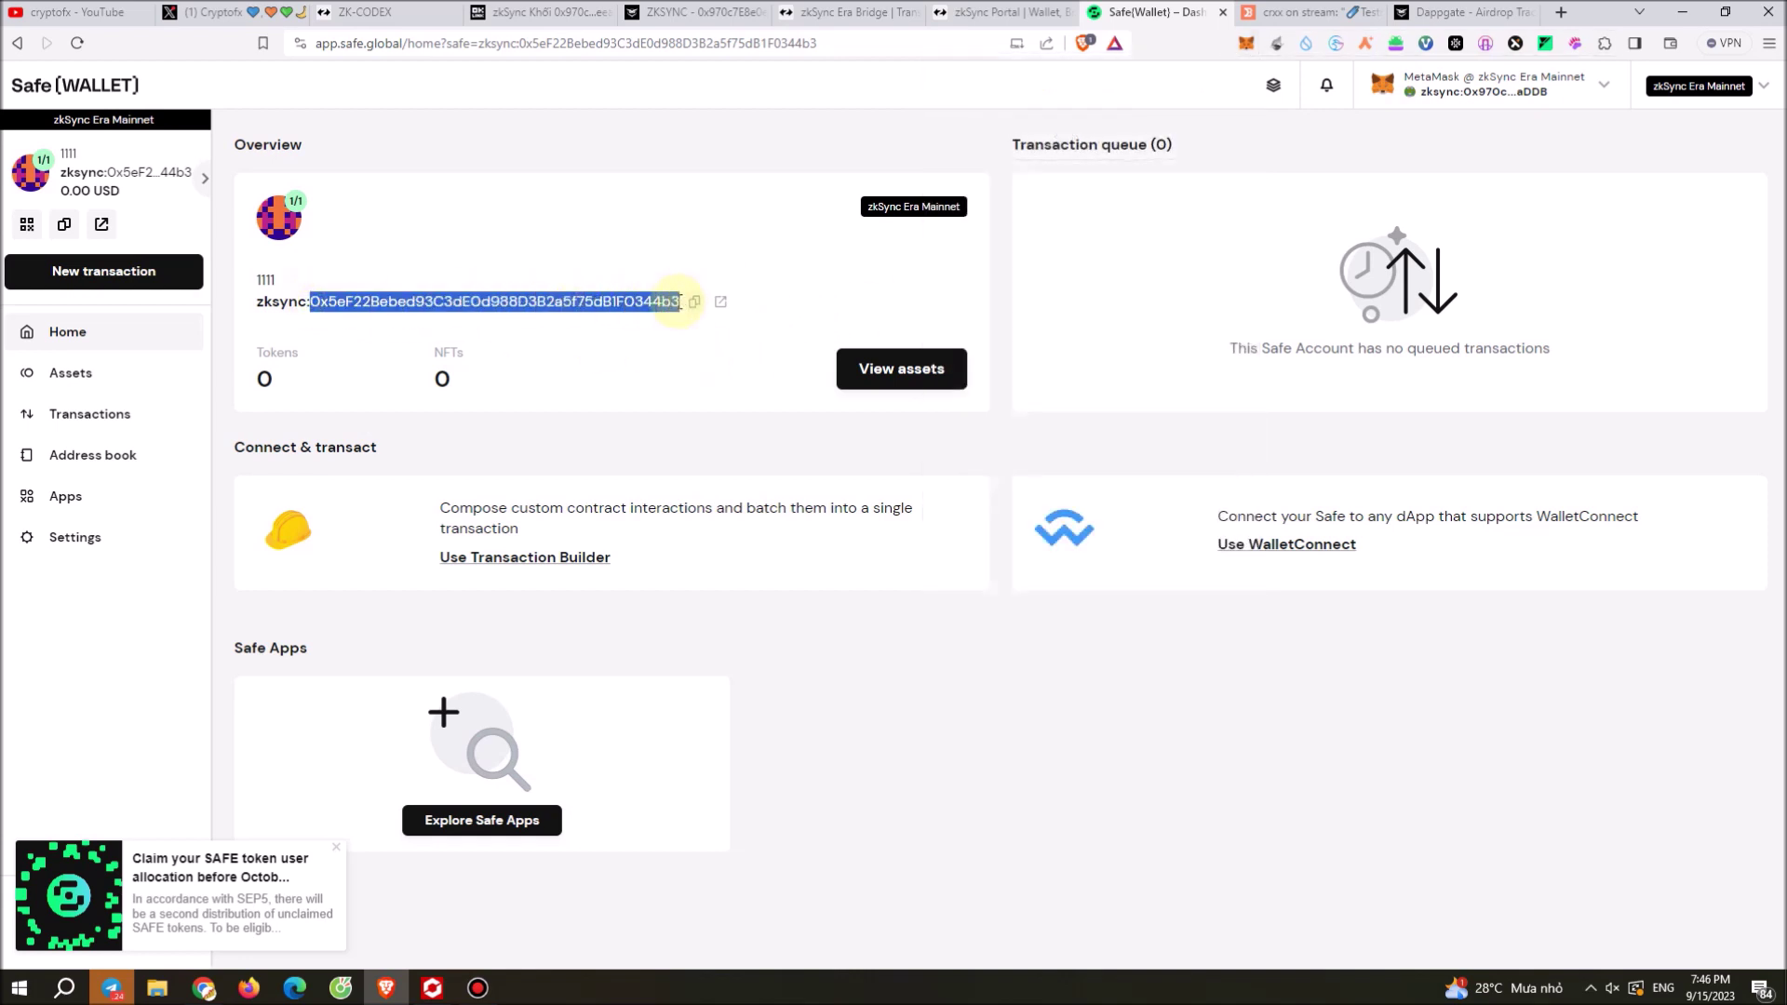
right_click(680, 301)
click(735, 315)
click(1246, 46)
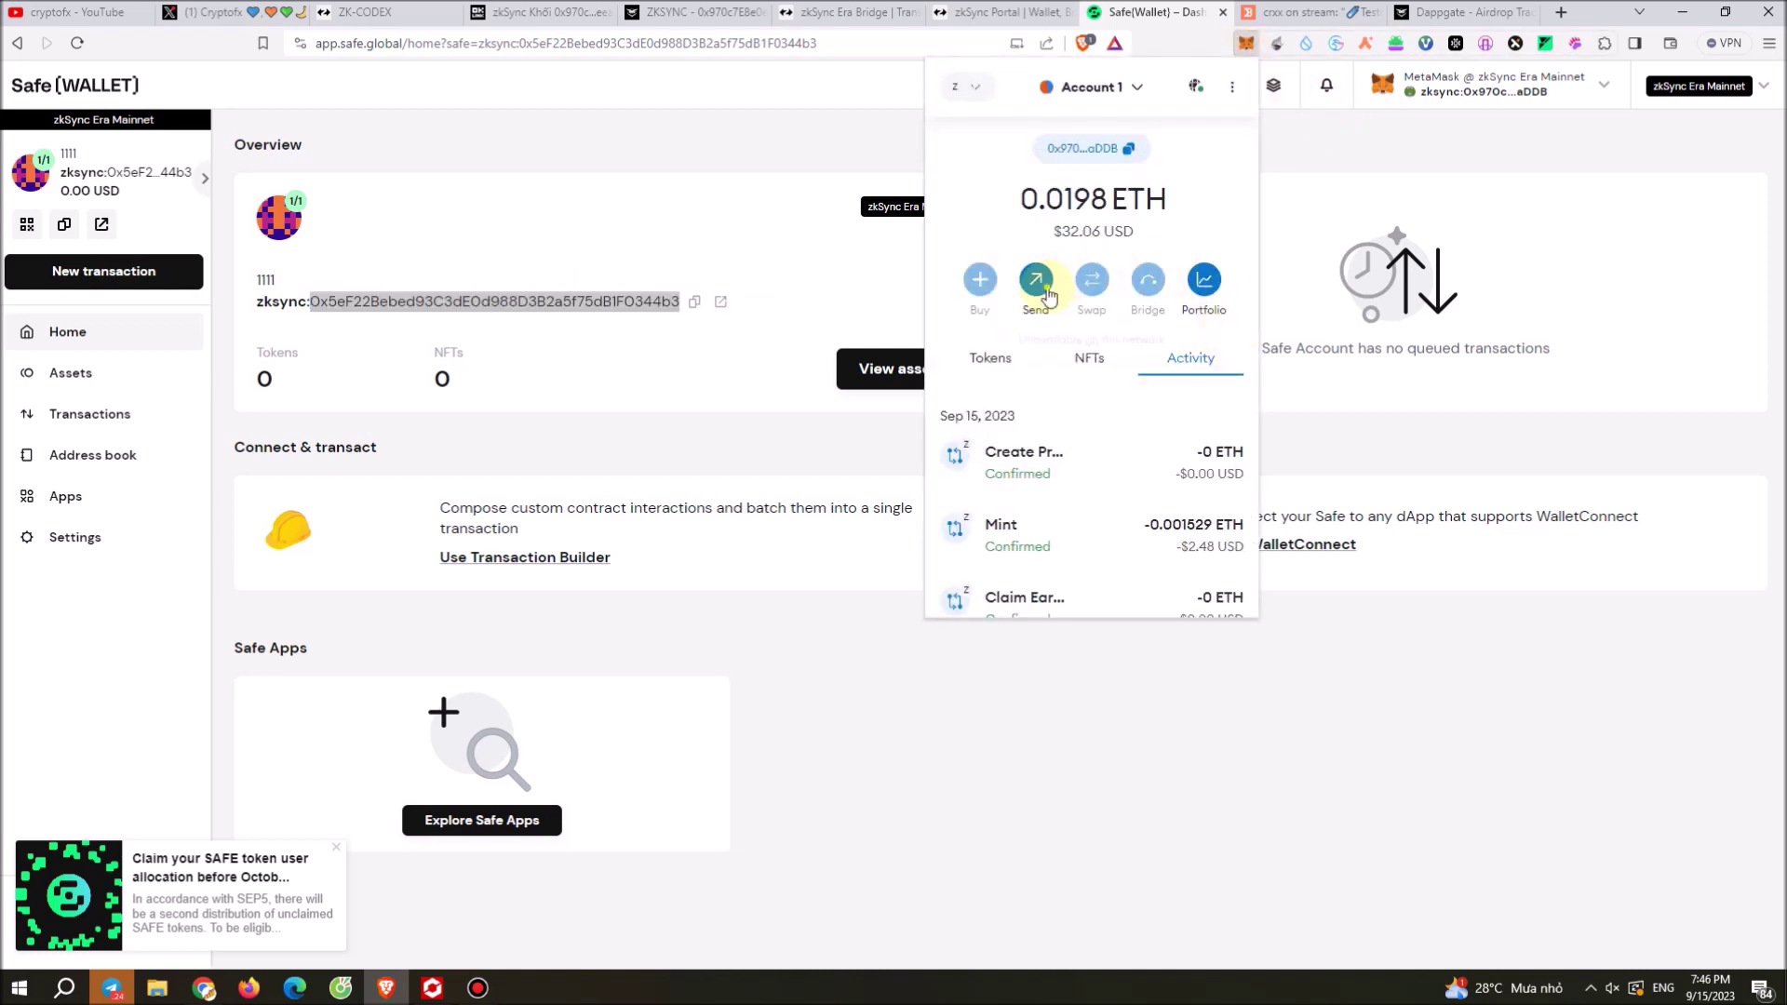
click(1041, 279)
right_click(1051, 186)
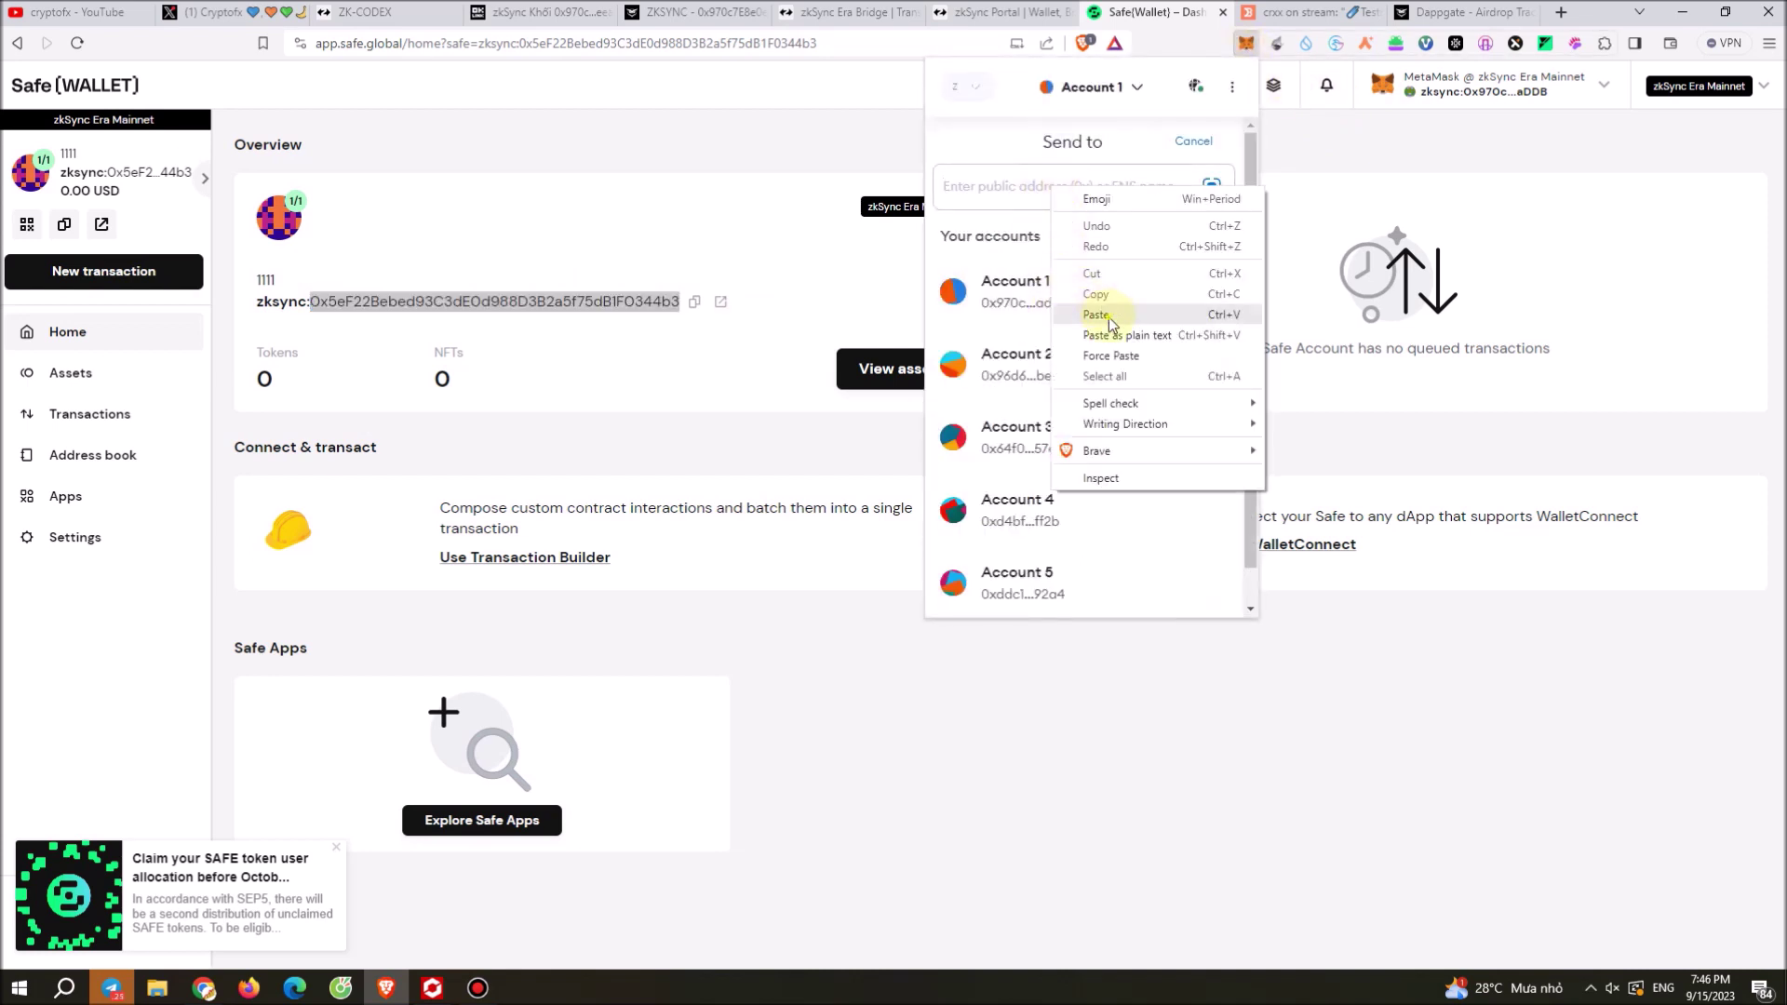
click(1105, 319)
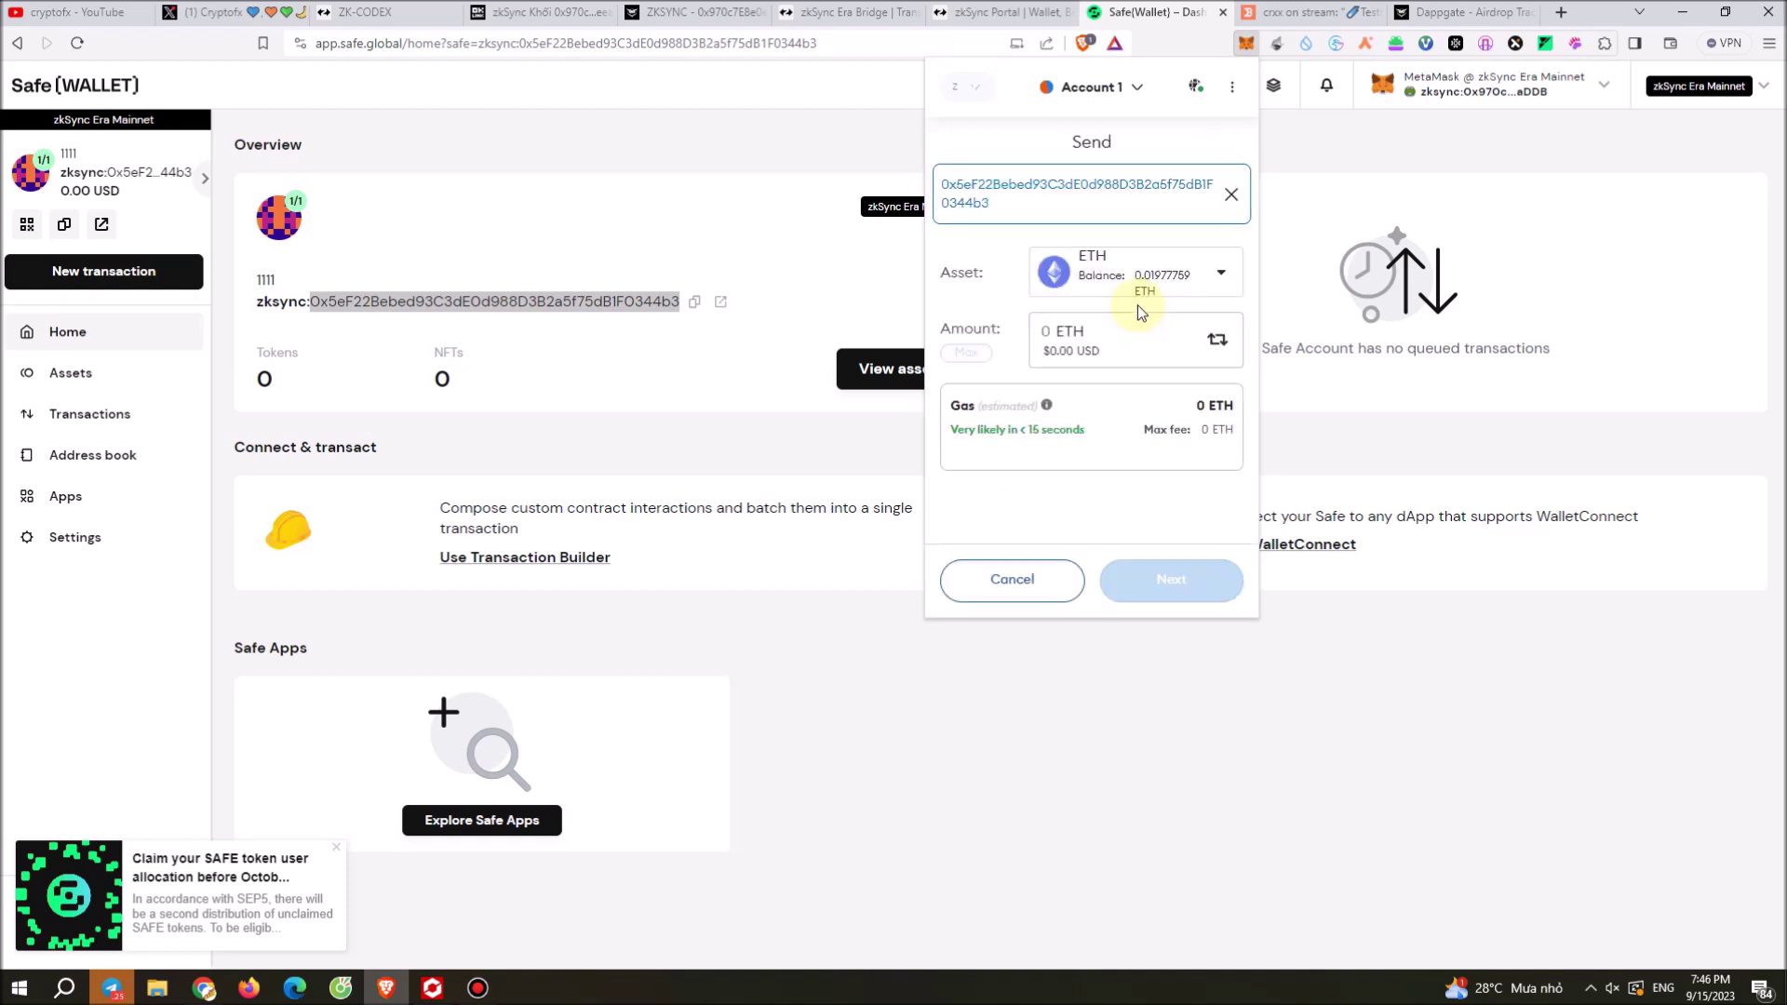
Step: Set the send amount to 0.005 ETH and confirm the transfer to the Safe Account in MetaMask
text(.000)
text(5)
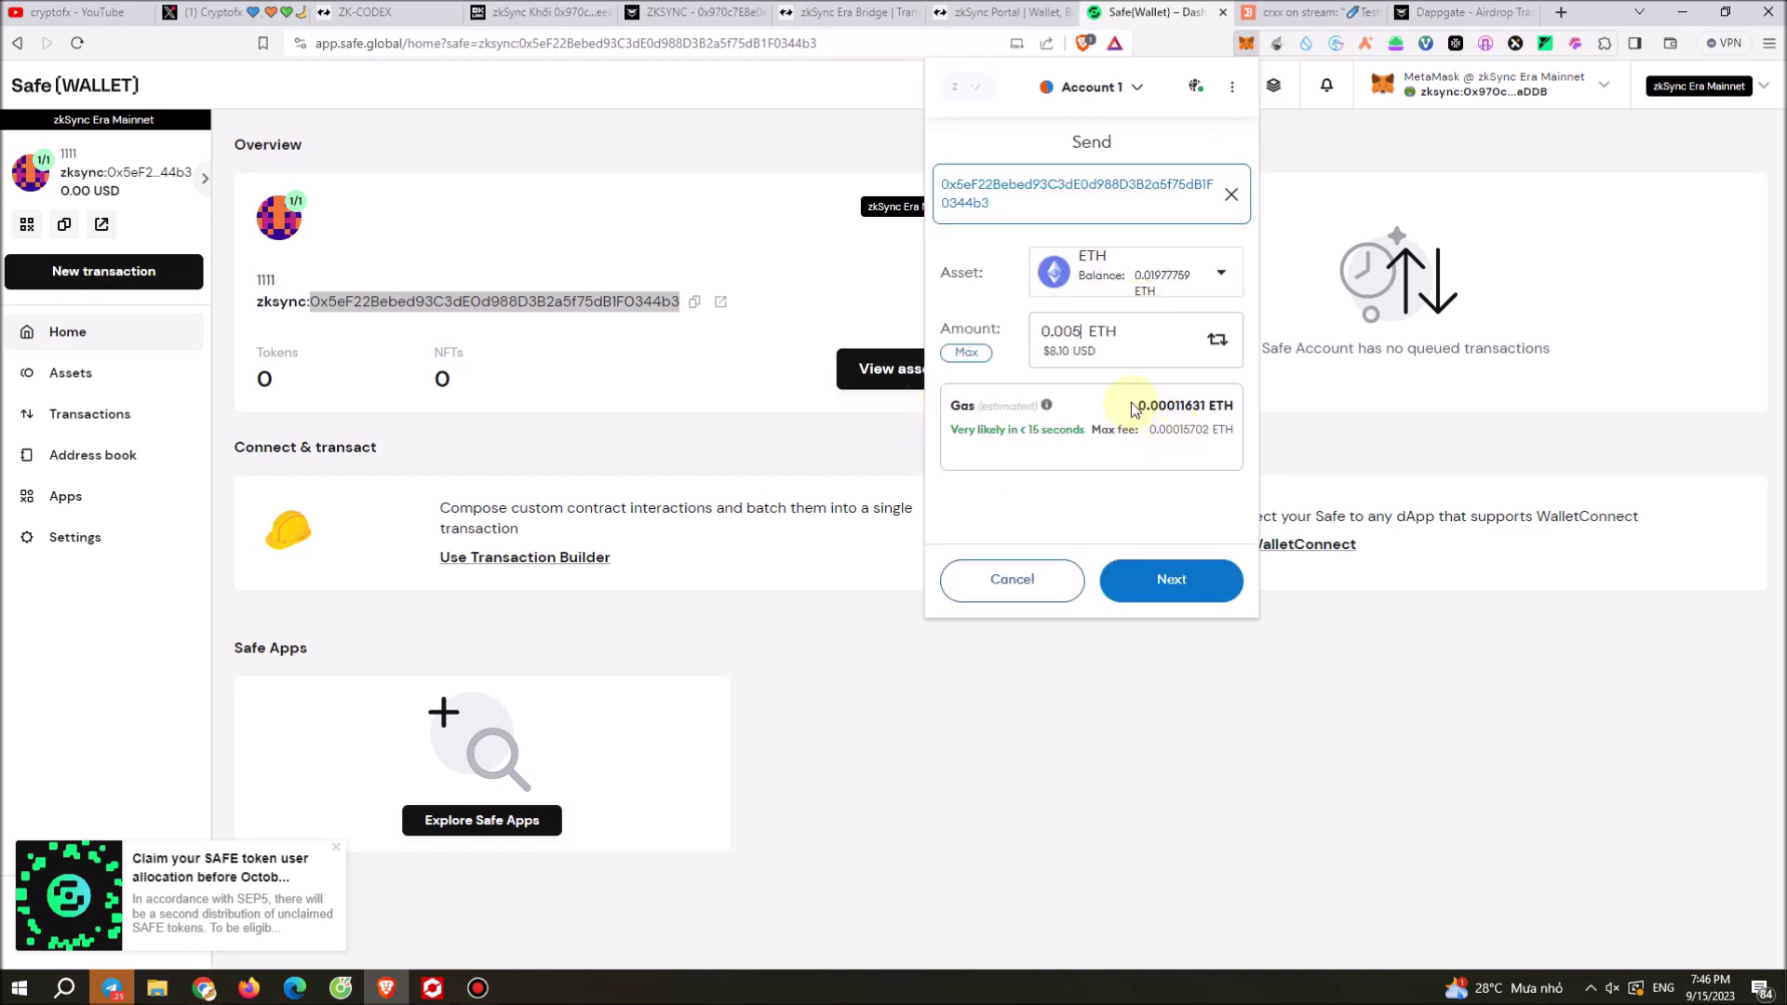
click(1168, 583)
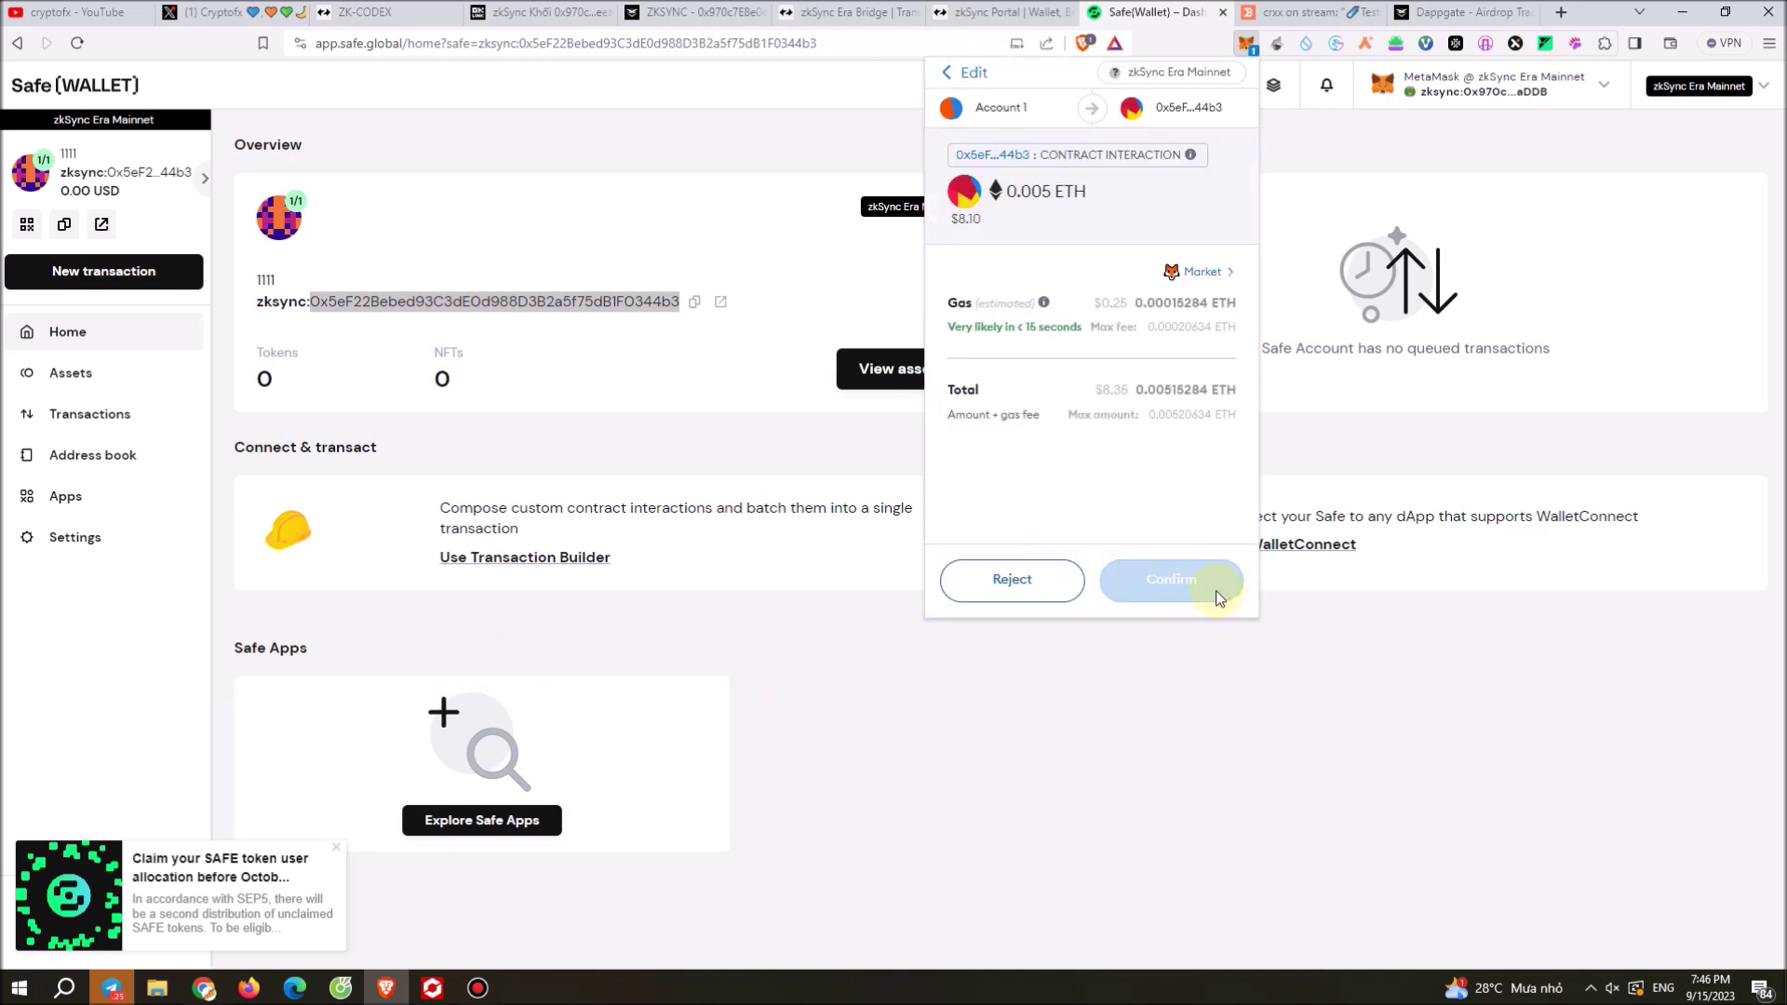
click(1202, 586)
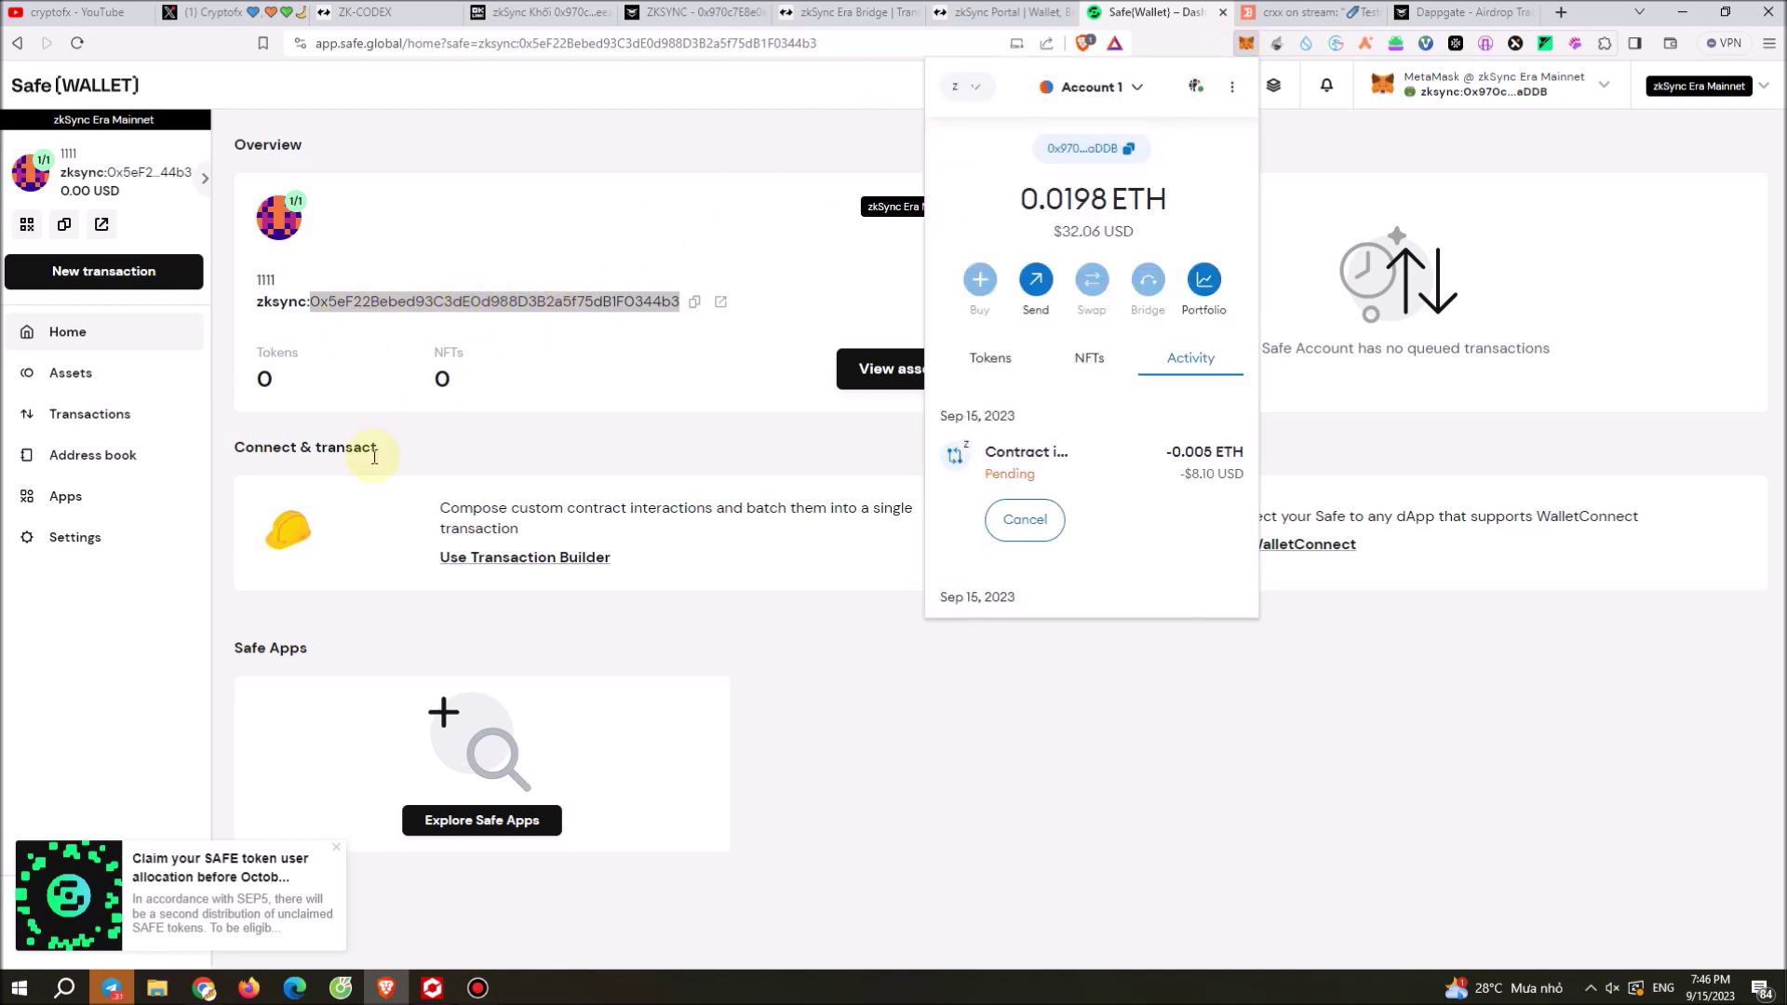
Step: Open the Safe Account's token assets and check the Ether balance and its USD value
click(551, 395)
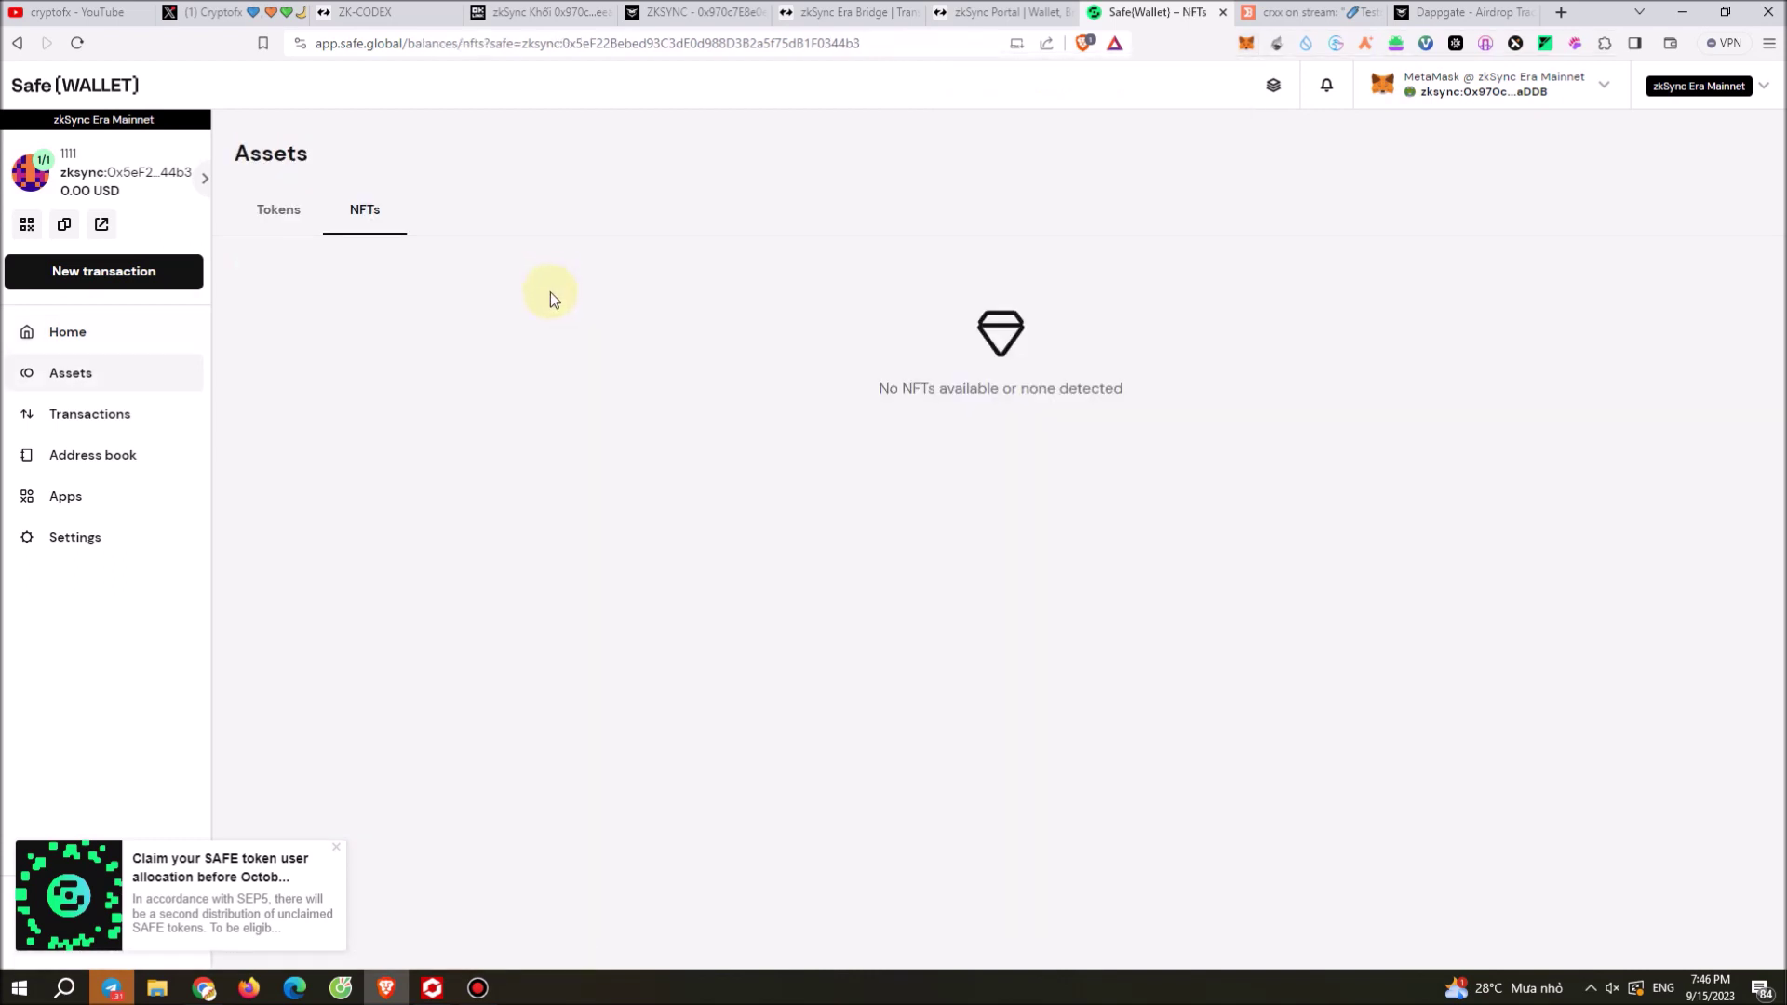
click(270, 214)
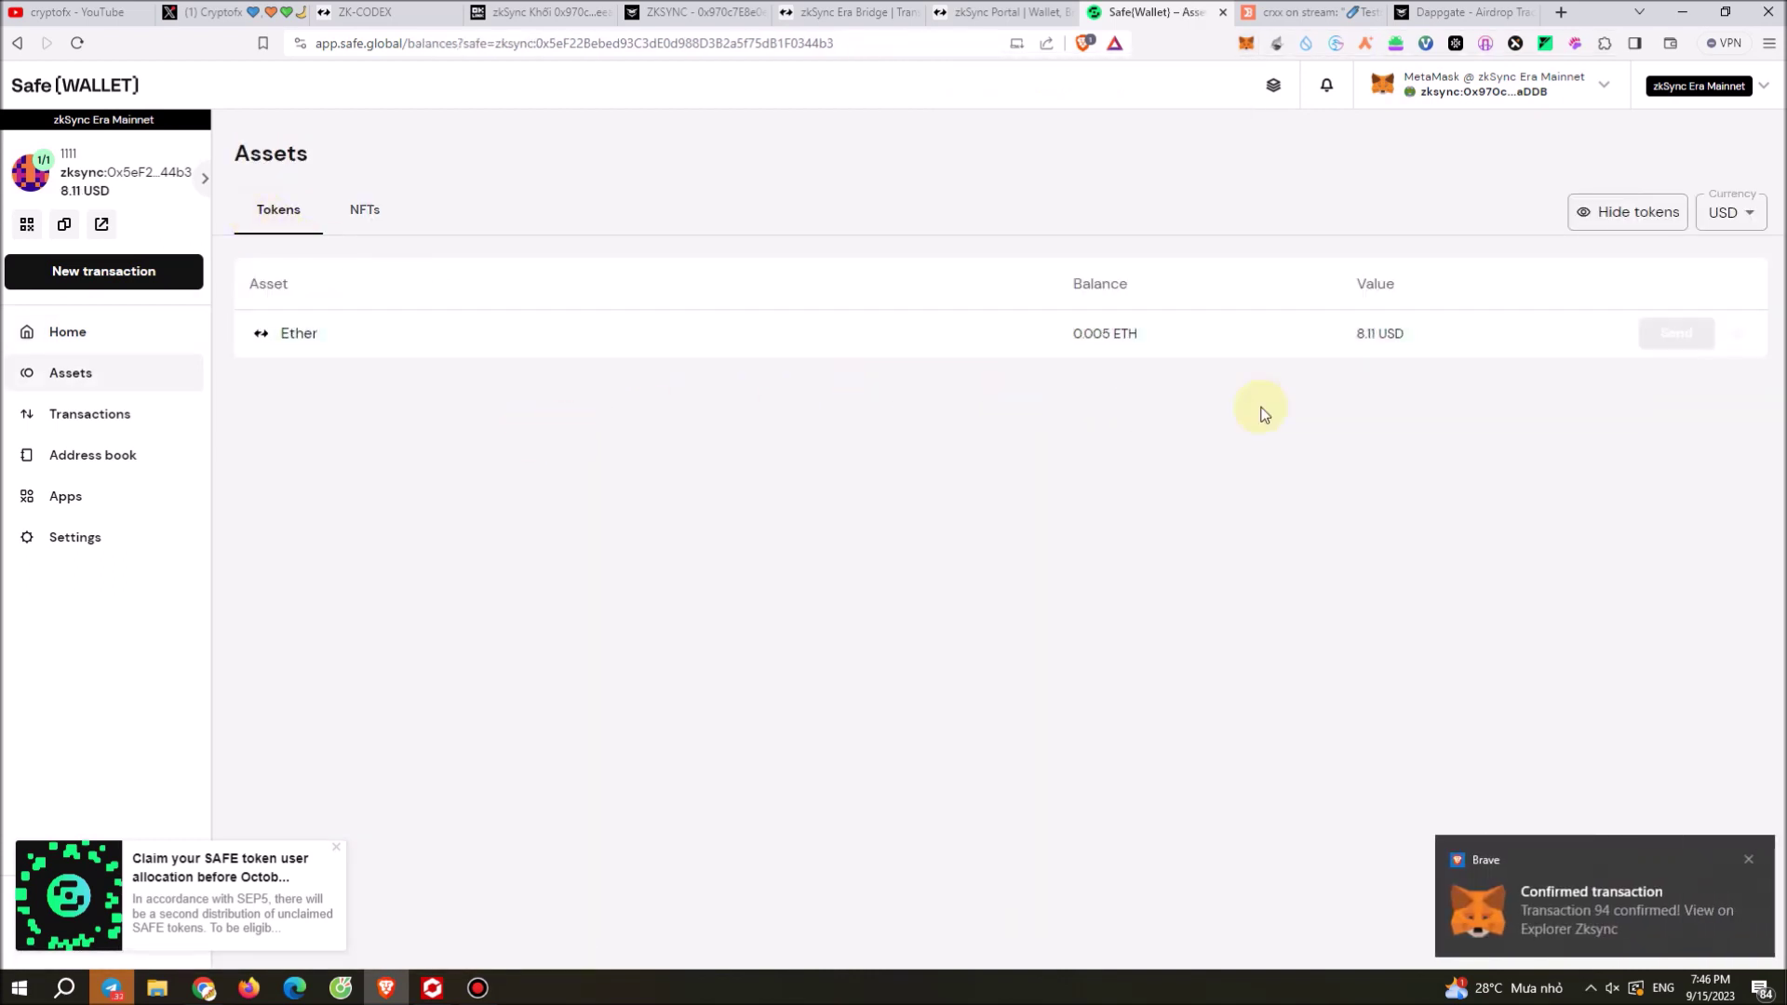
drag(1336, 341, 1389, 336)
click(1460, 335)
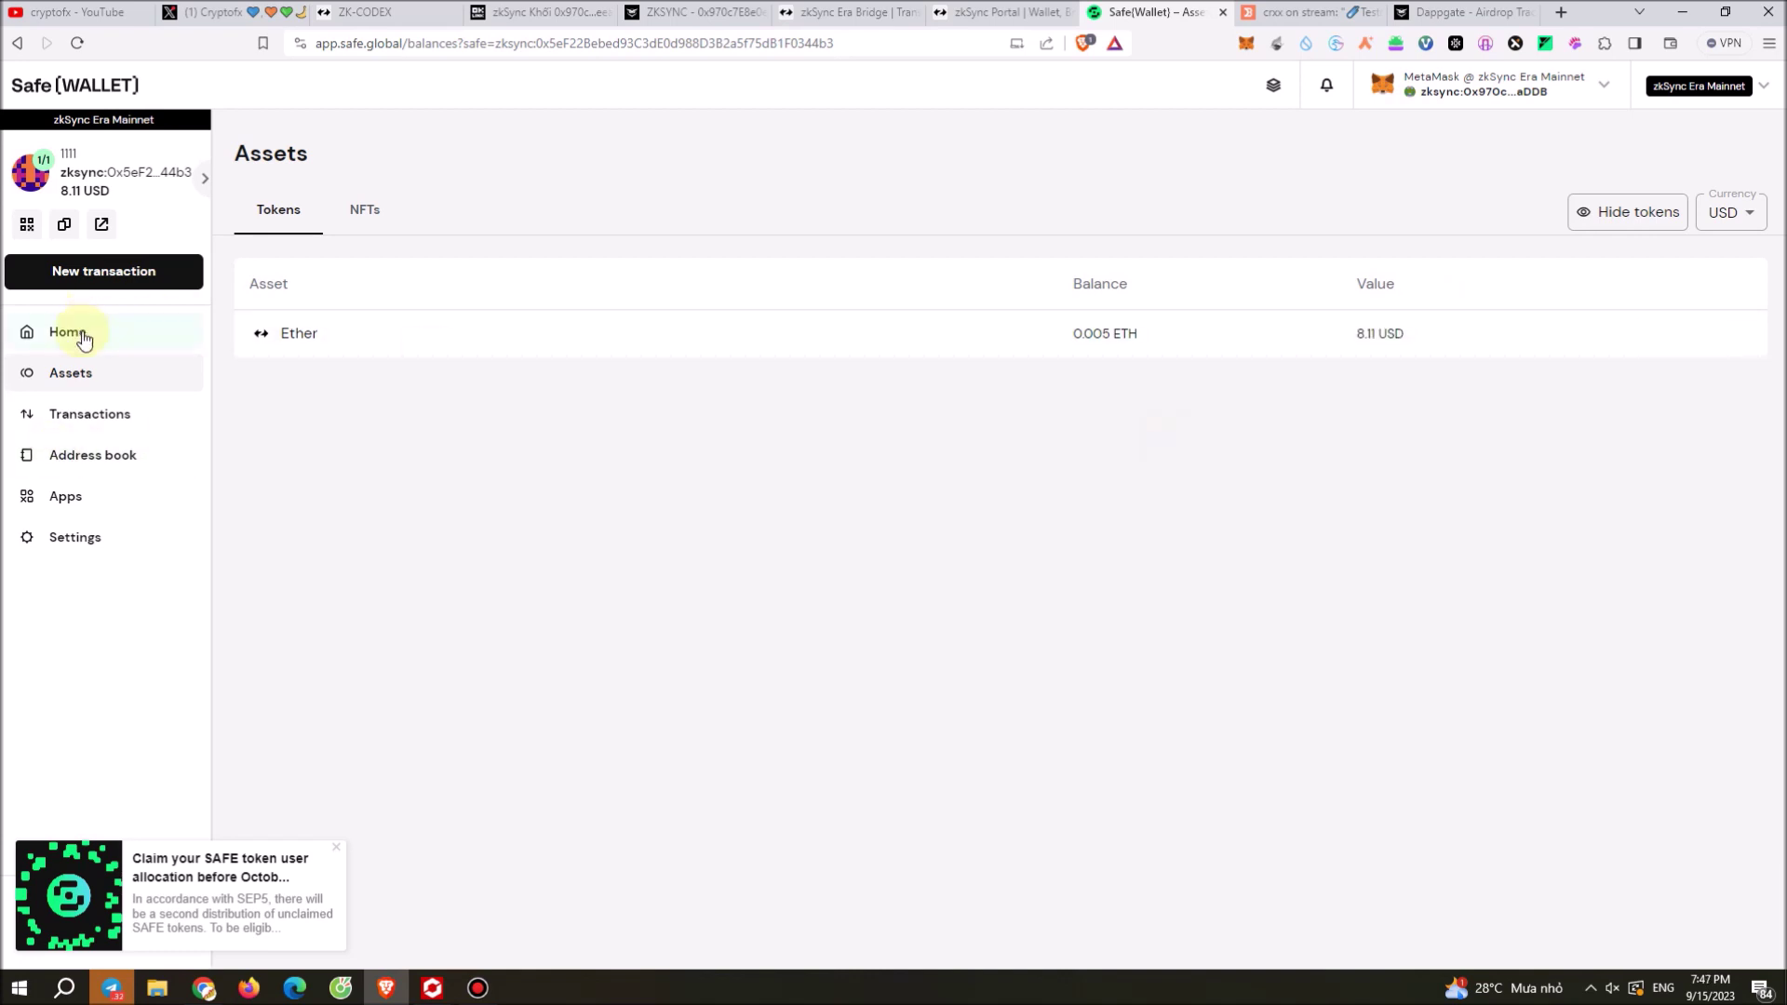
Step: Review the Safe Account's transaction history and address book, and return to its overview
click(65, 415)
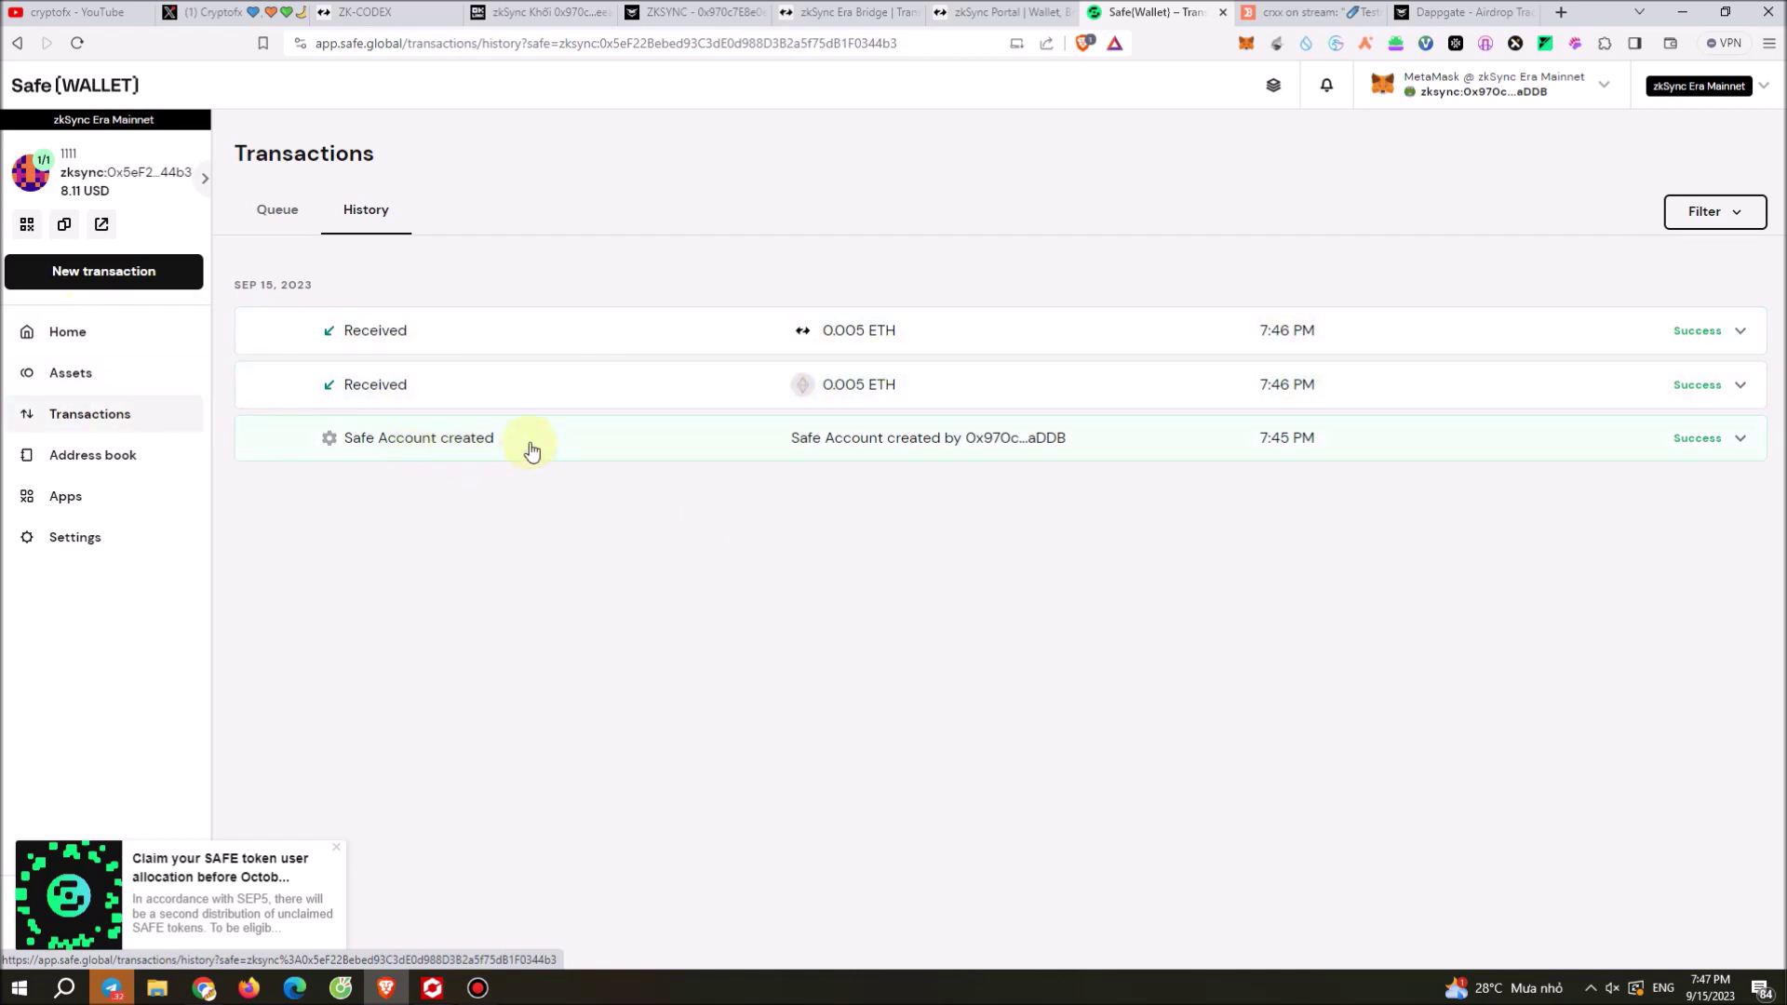
click(47, 453)
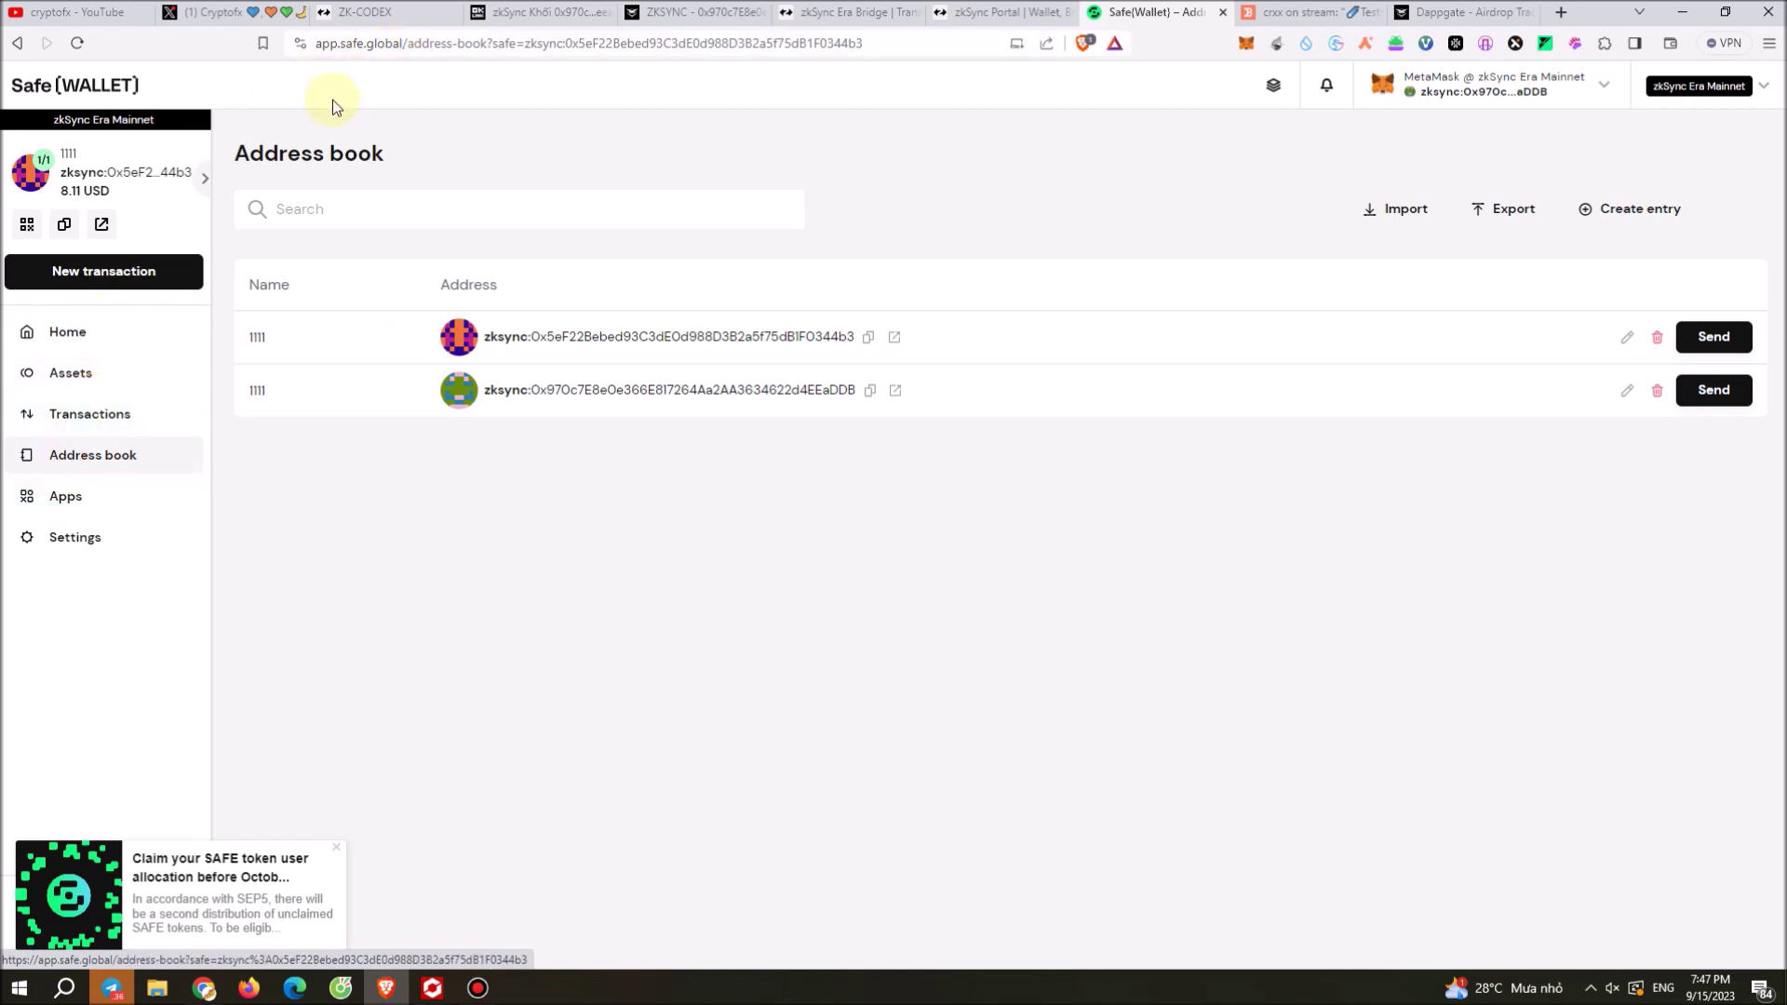
click(76, 335)
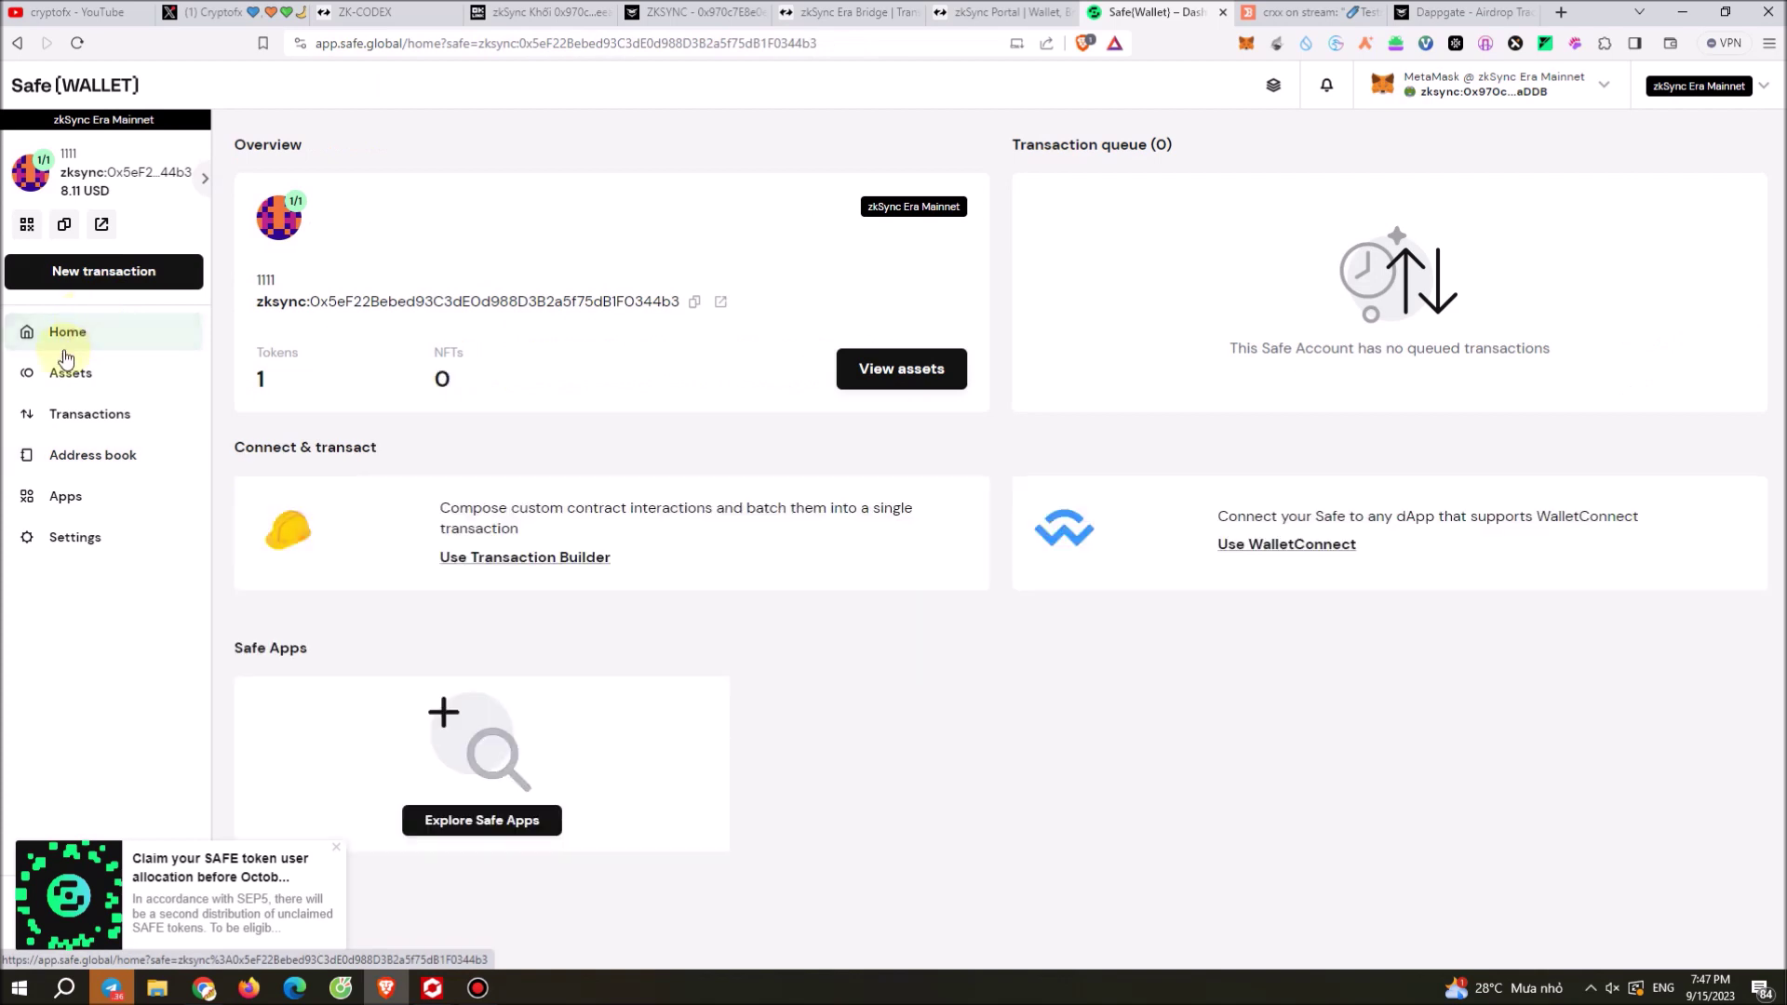
Step: Prepare a Safe transaction sending the maximum 0.005 Ether to the MetaMask account, using its copied address as the recipient
click(117, 373)
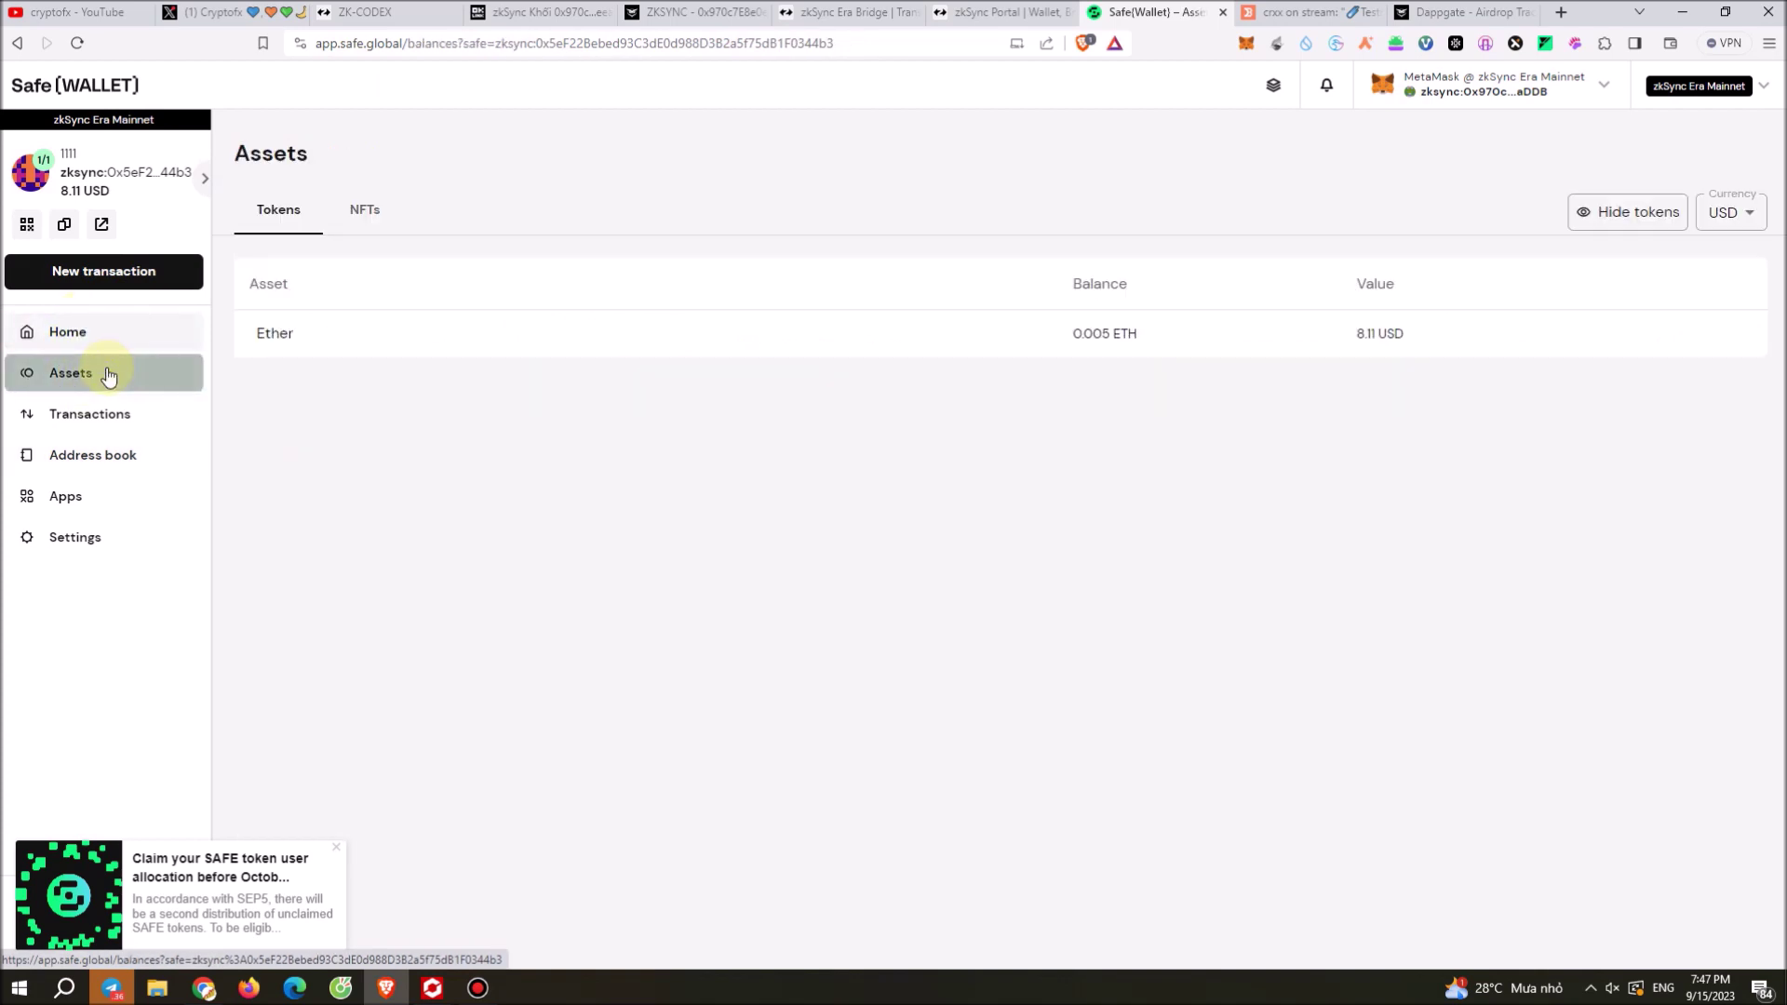
mouse_move(871, 338)
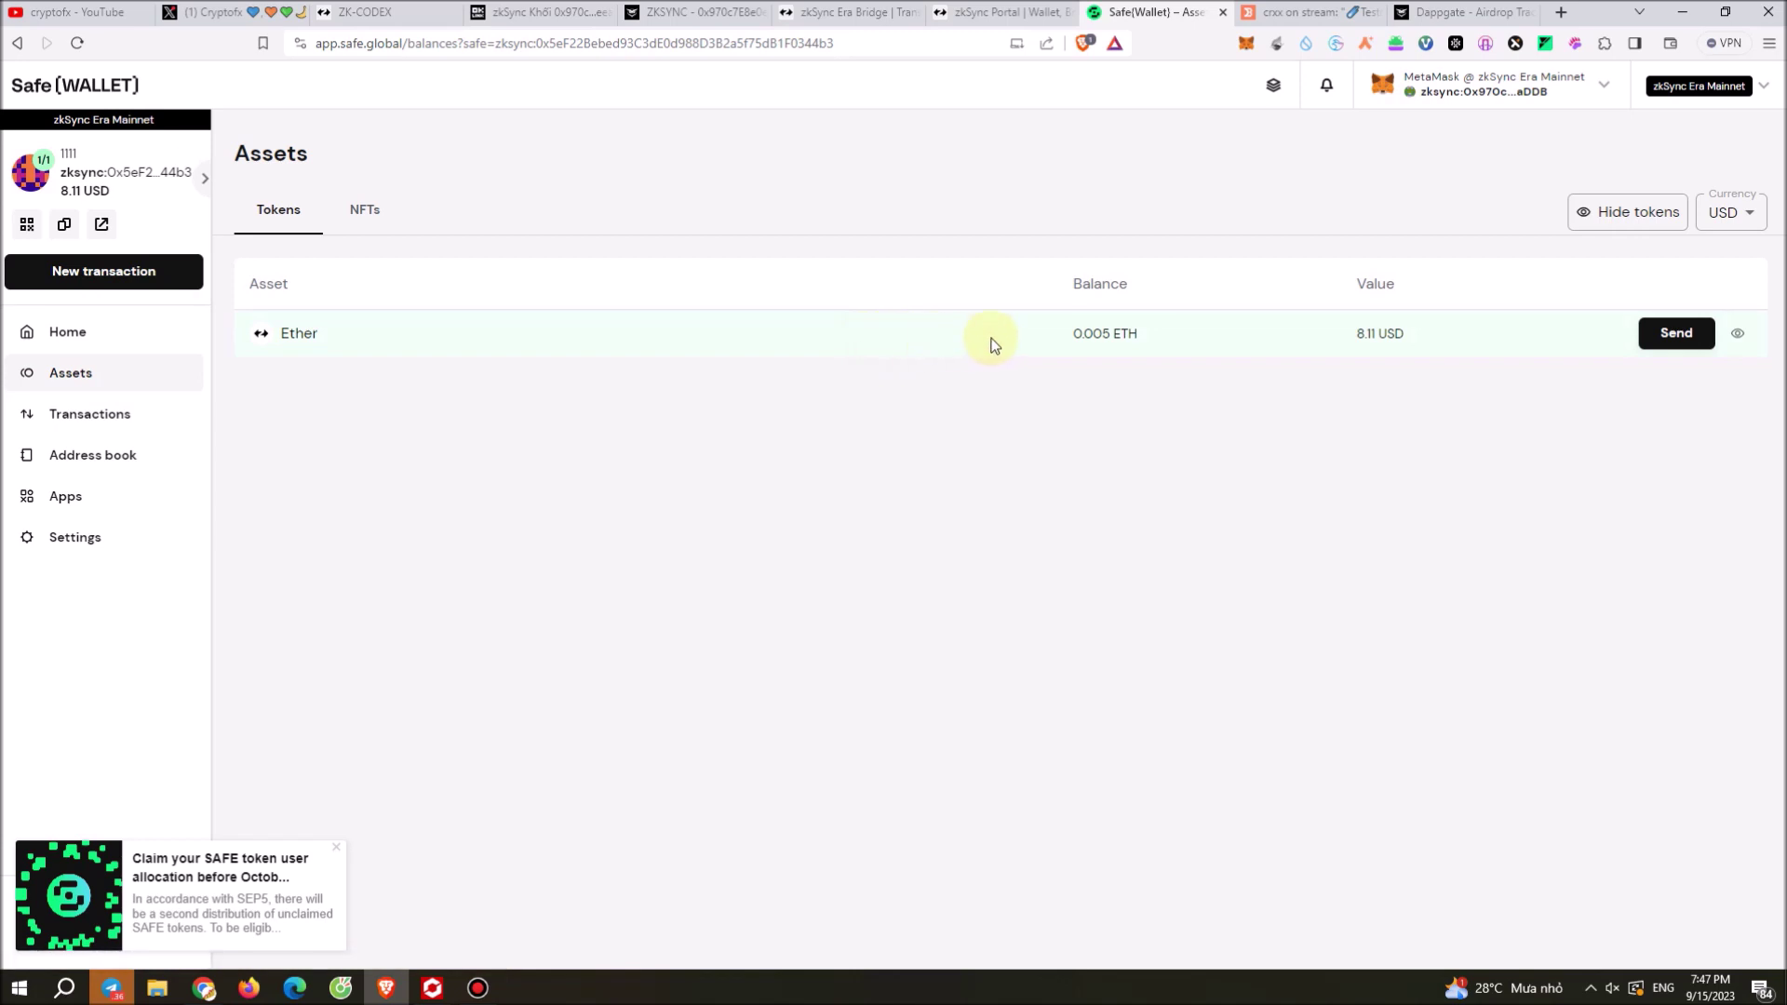
click(1686, 327)
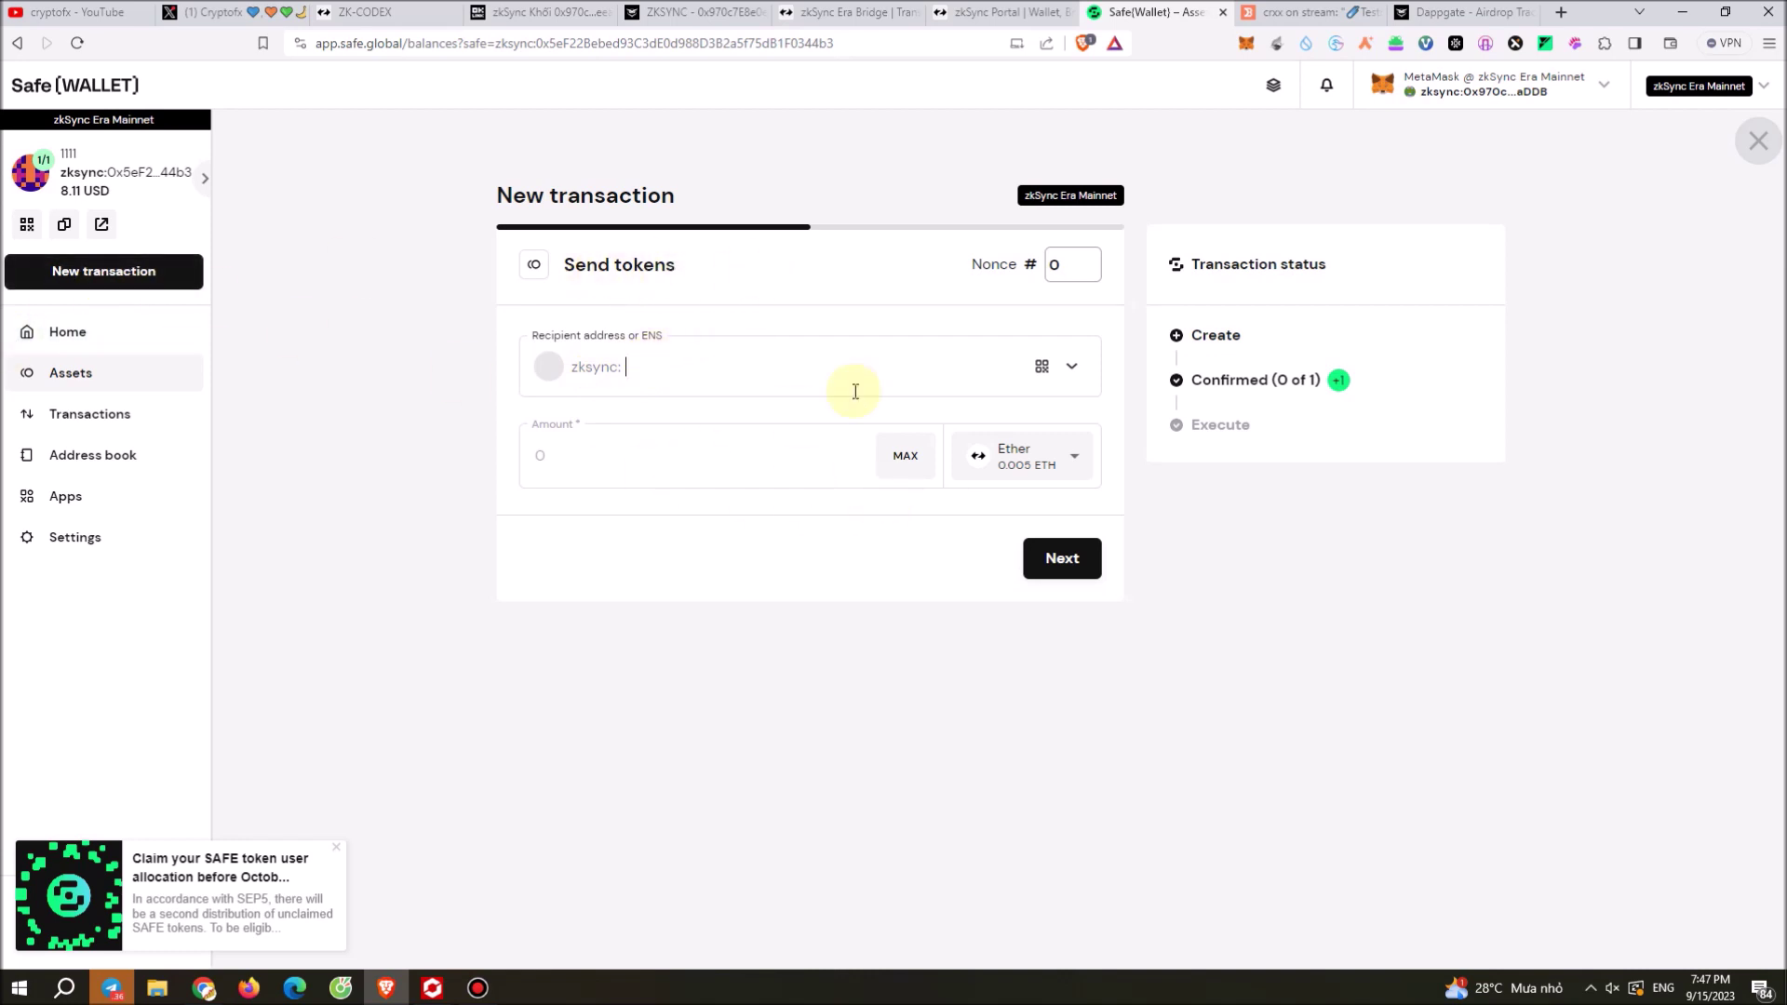
click(704, 359)
click(1247, 44)
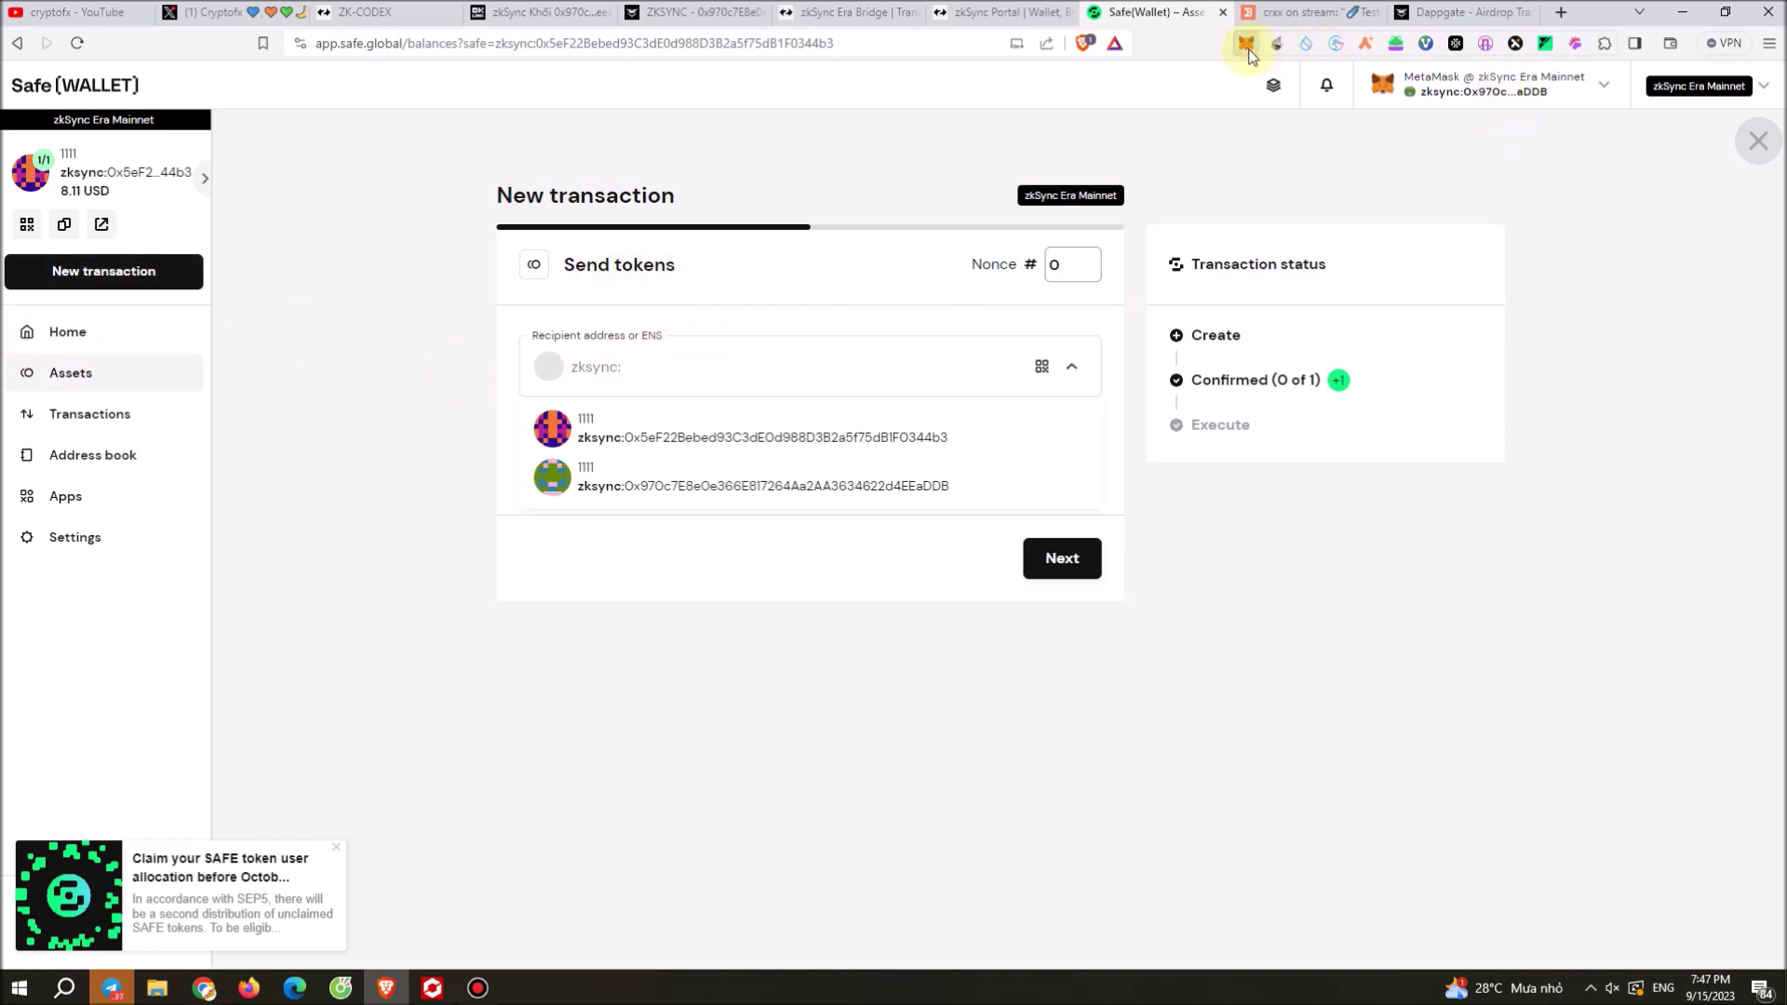
click(1111, 160)
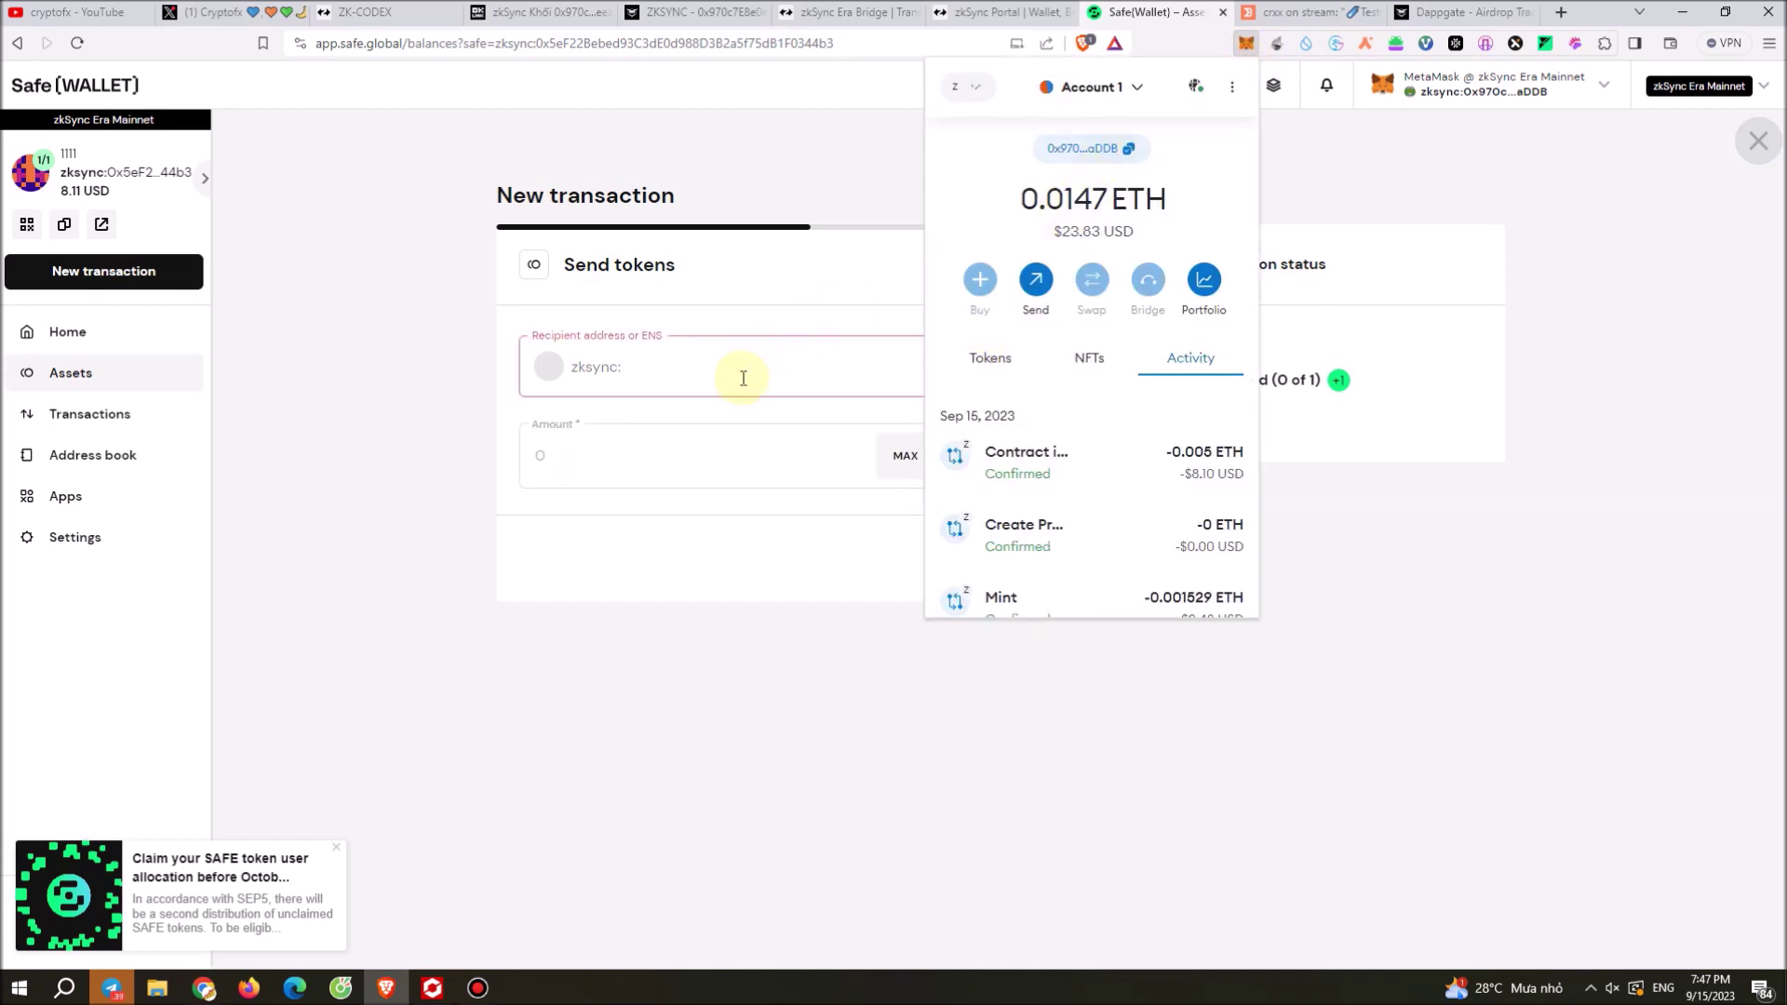
click(750, 363)
right_click(754, 365)
click(801, 486)
click(902, 456)
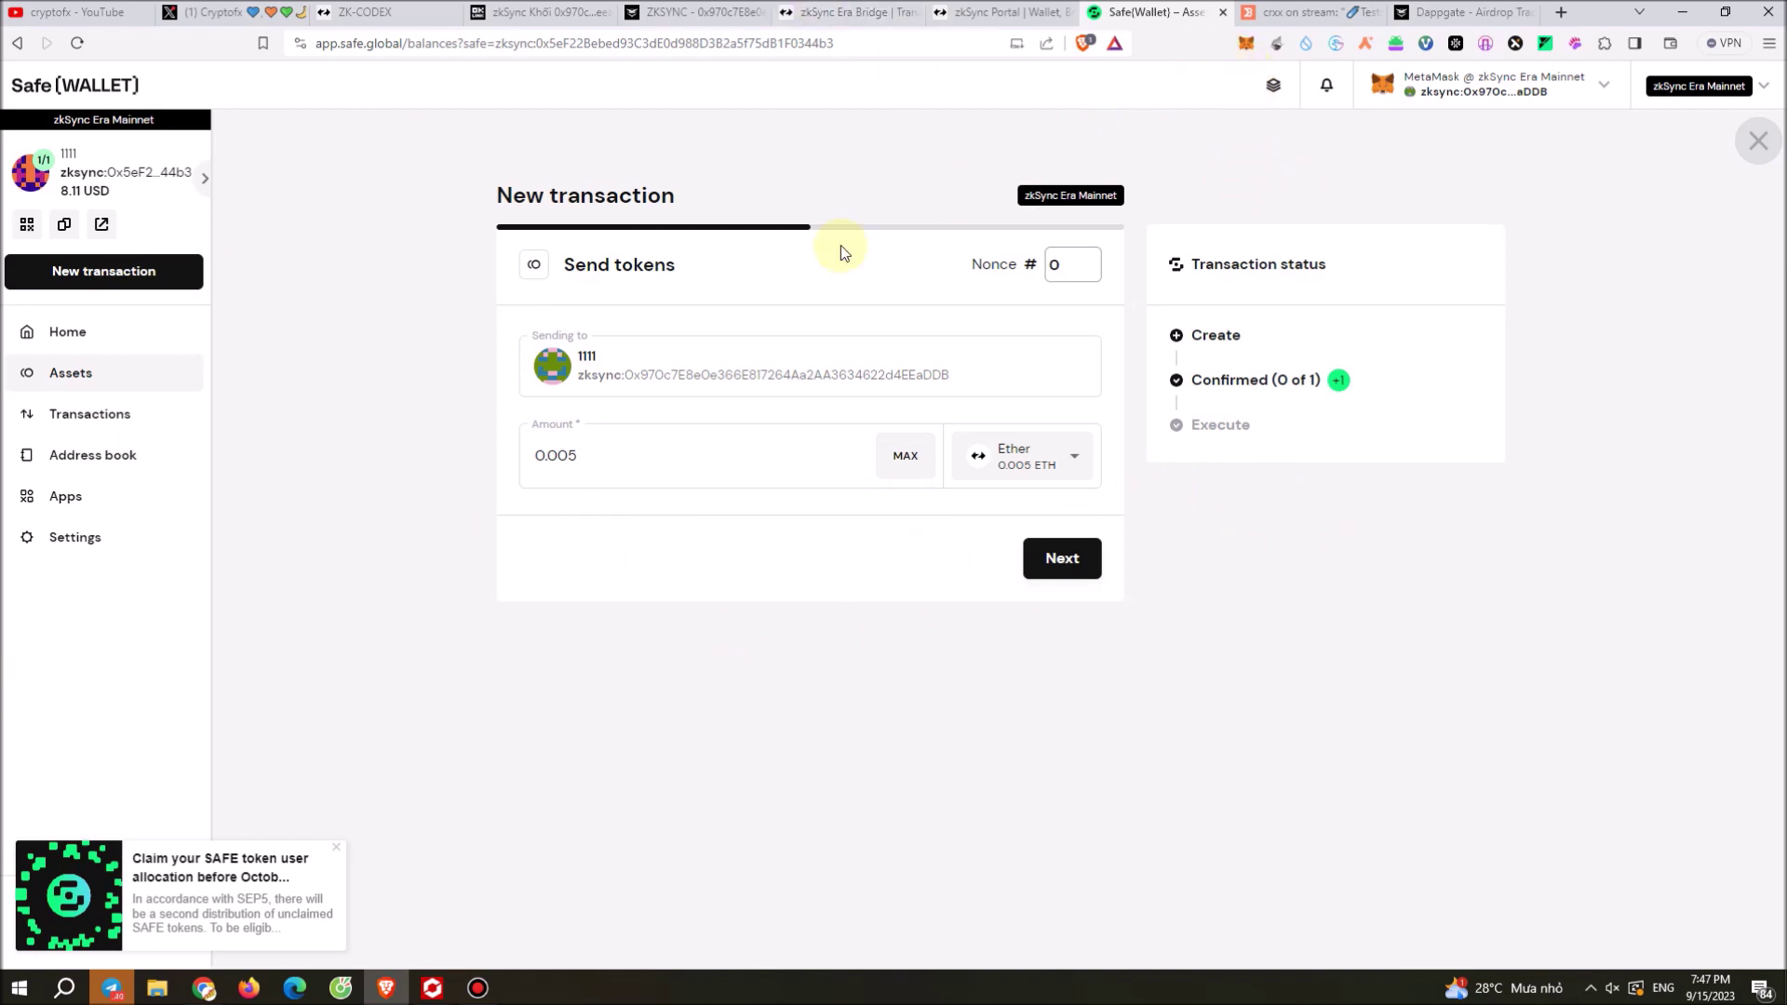
Step: Dismiss the SAFE token claim notice and close the Safe Wallet and Dappgate pages
click(337, 848)
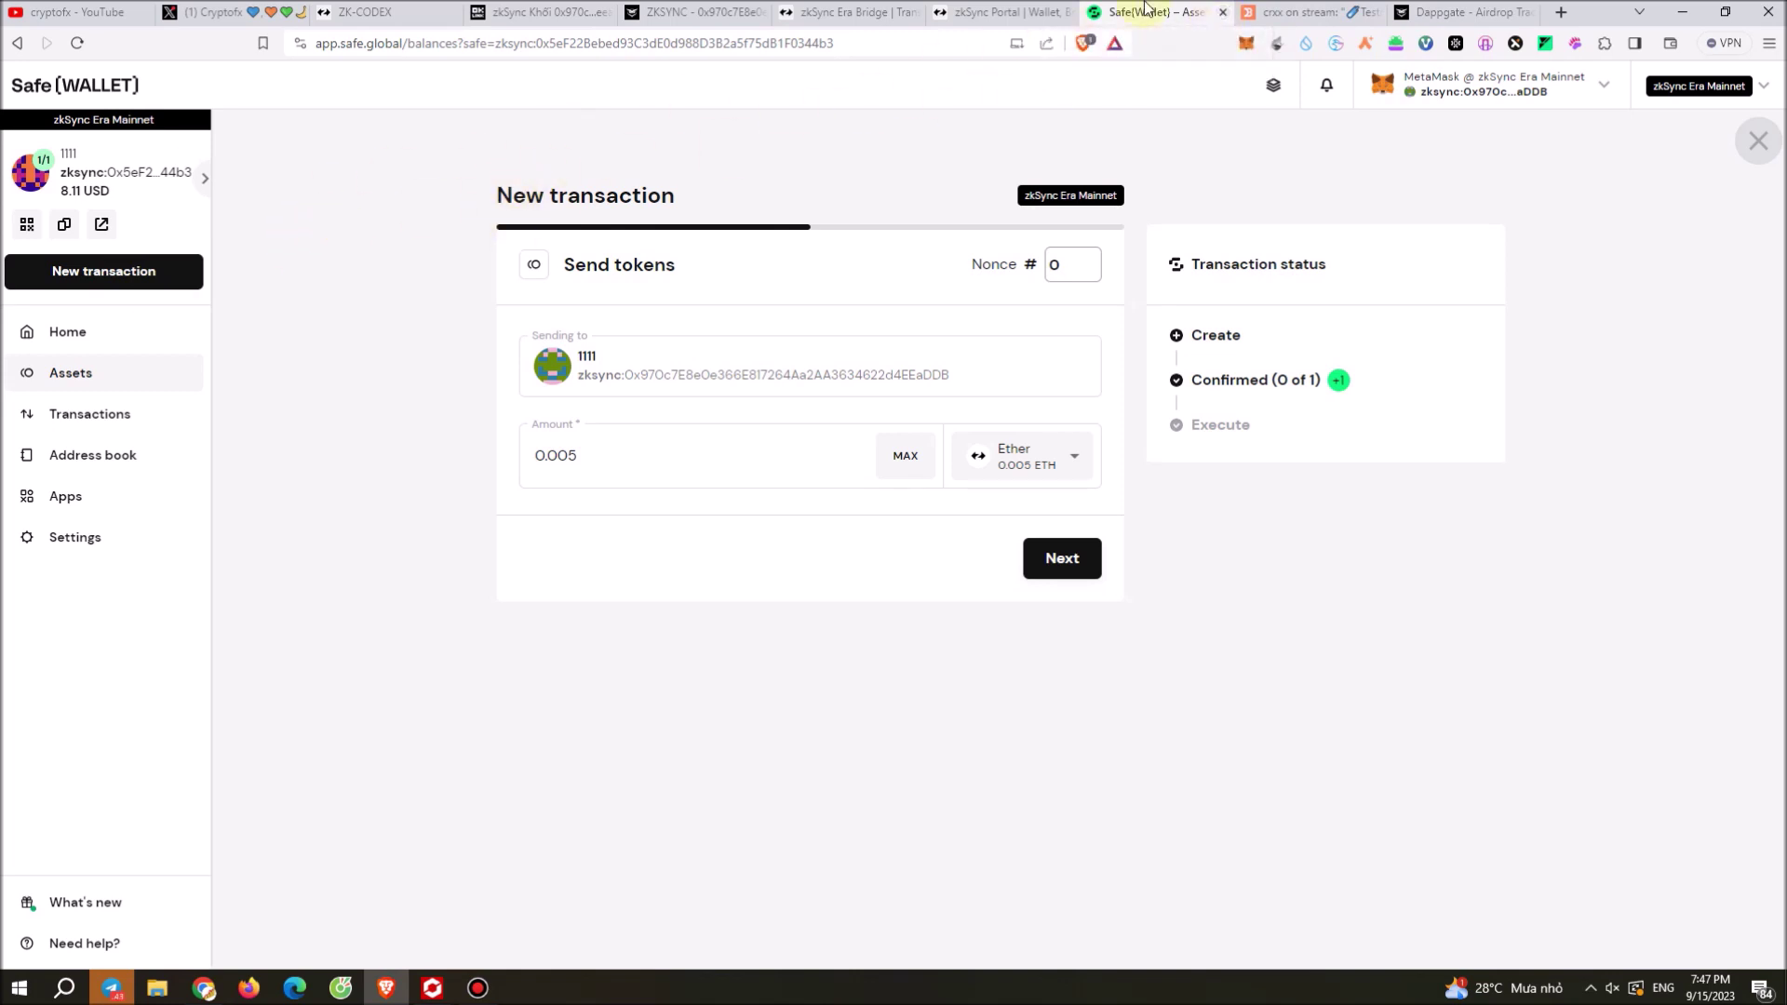
click(1222, 12)
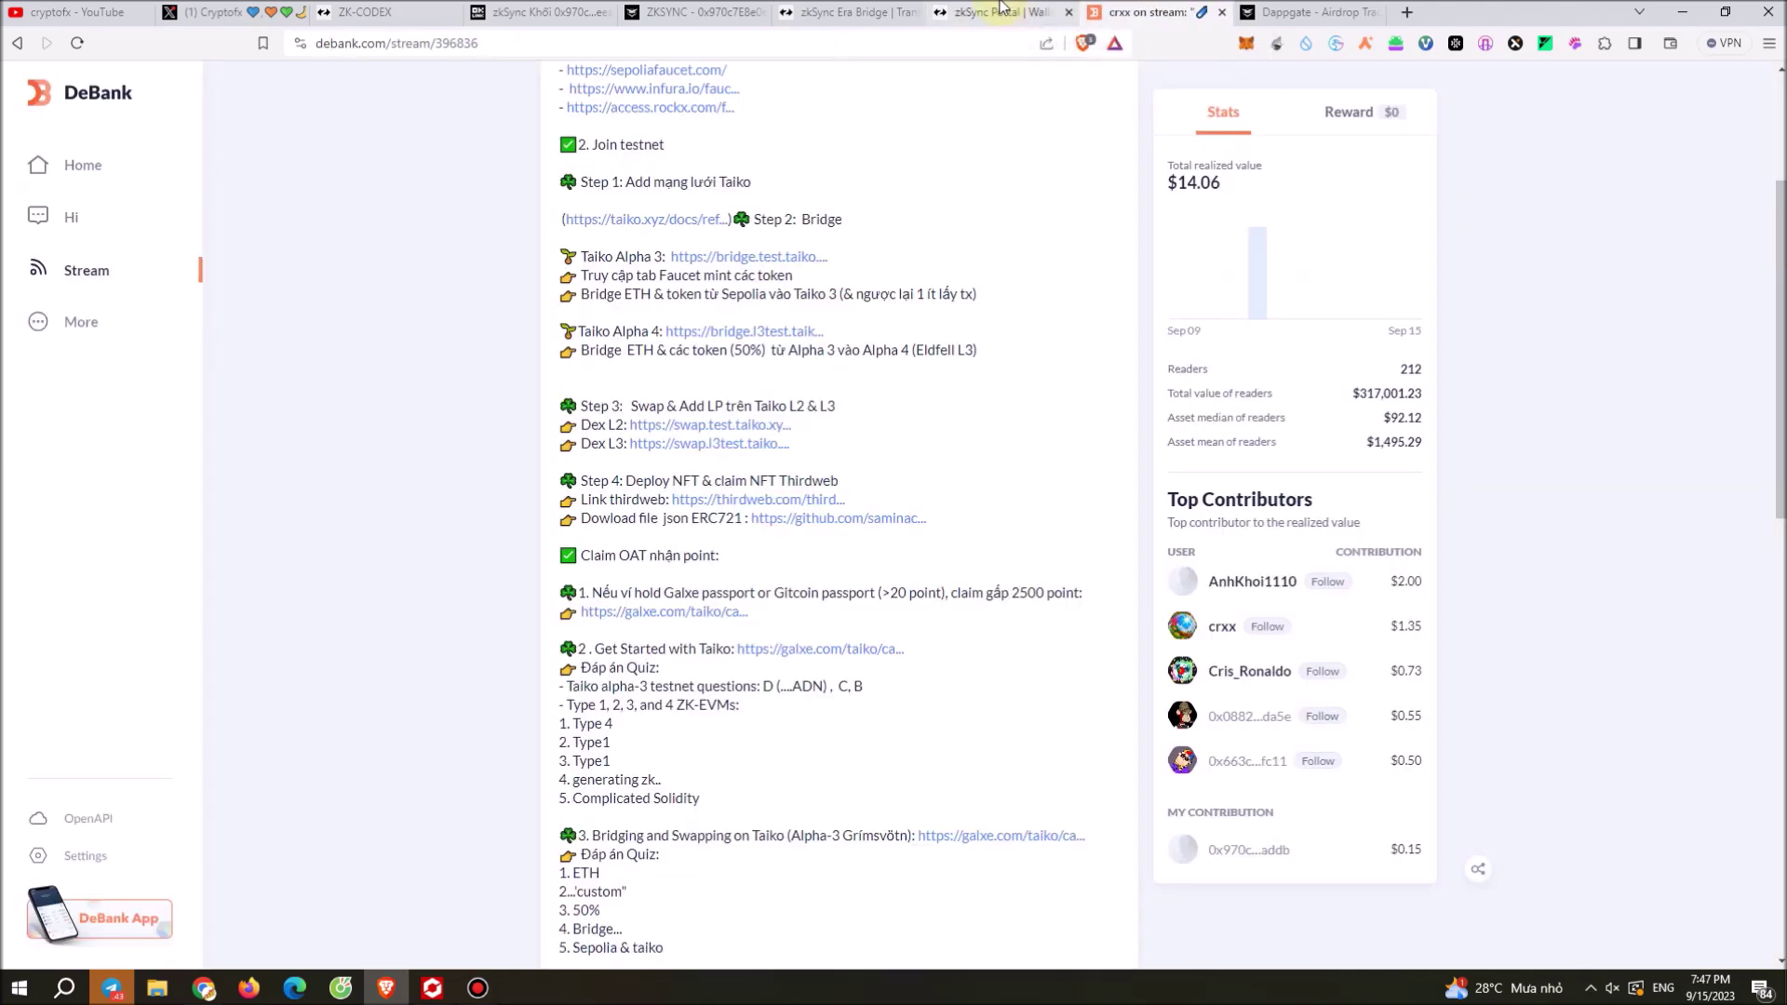
click(1340, 12)
click(1131, 9)
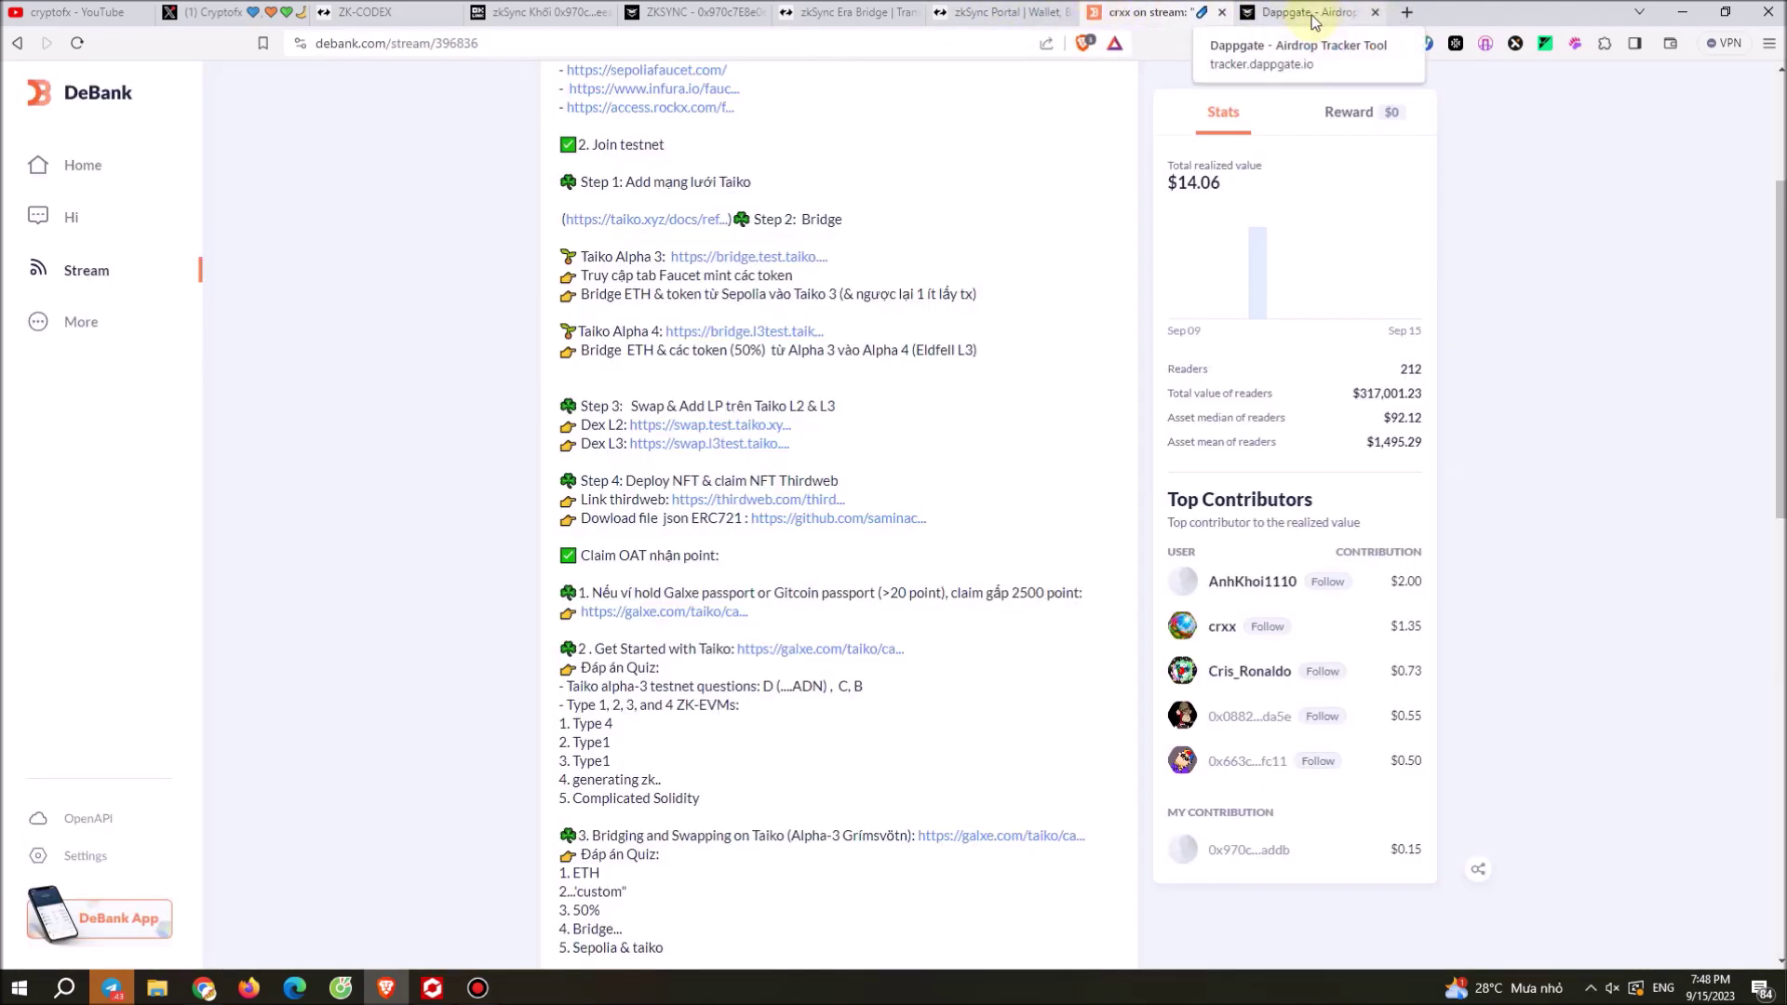
click(1375, 13)
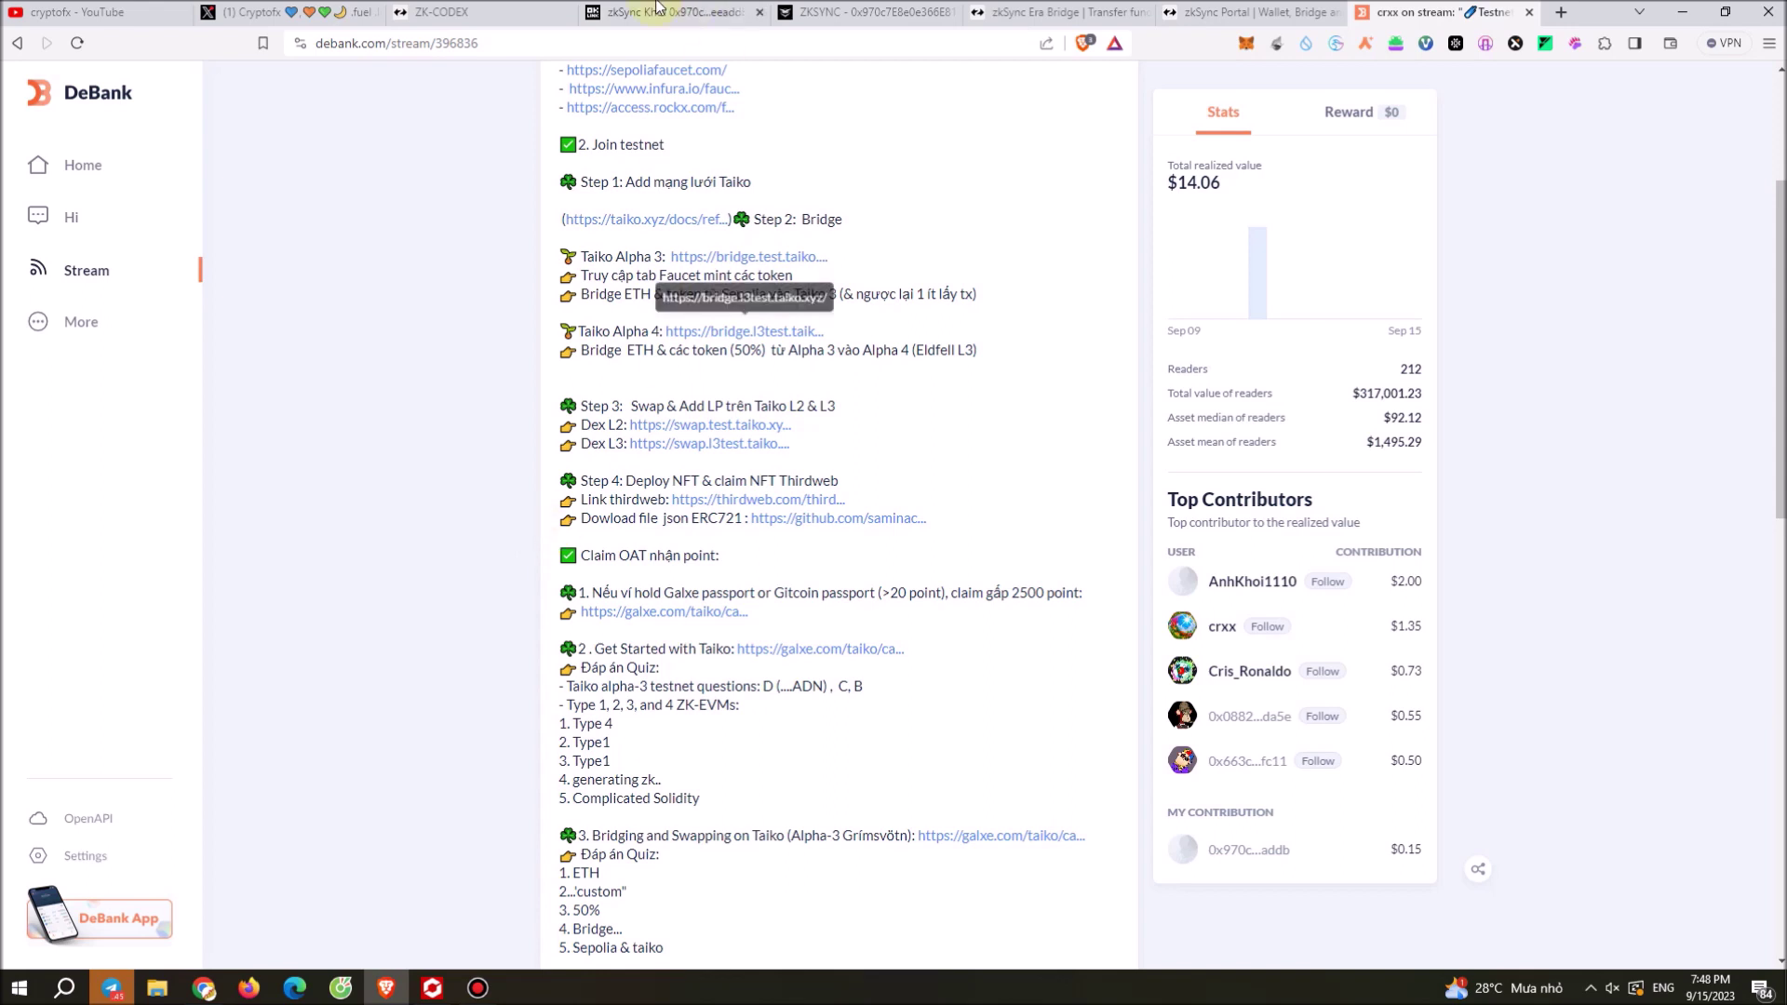
Step: Open thirdweb's NFT Drop page from the DeBank guide's Step 4 and sign in by approving the MetaMask signature request
click(442, 12)
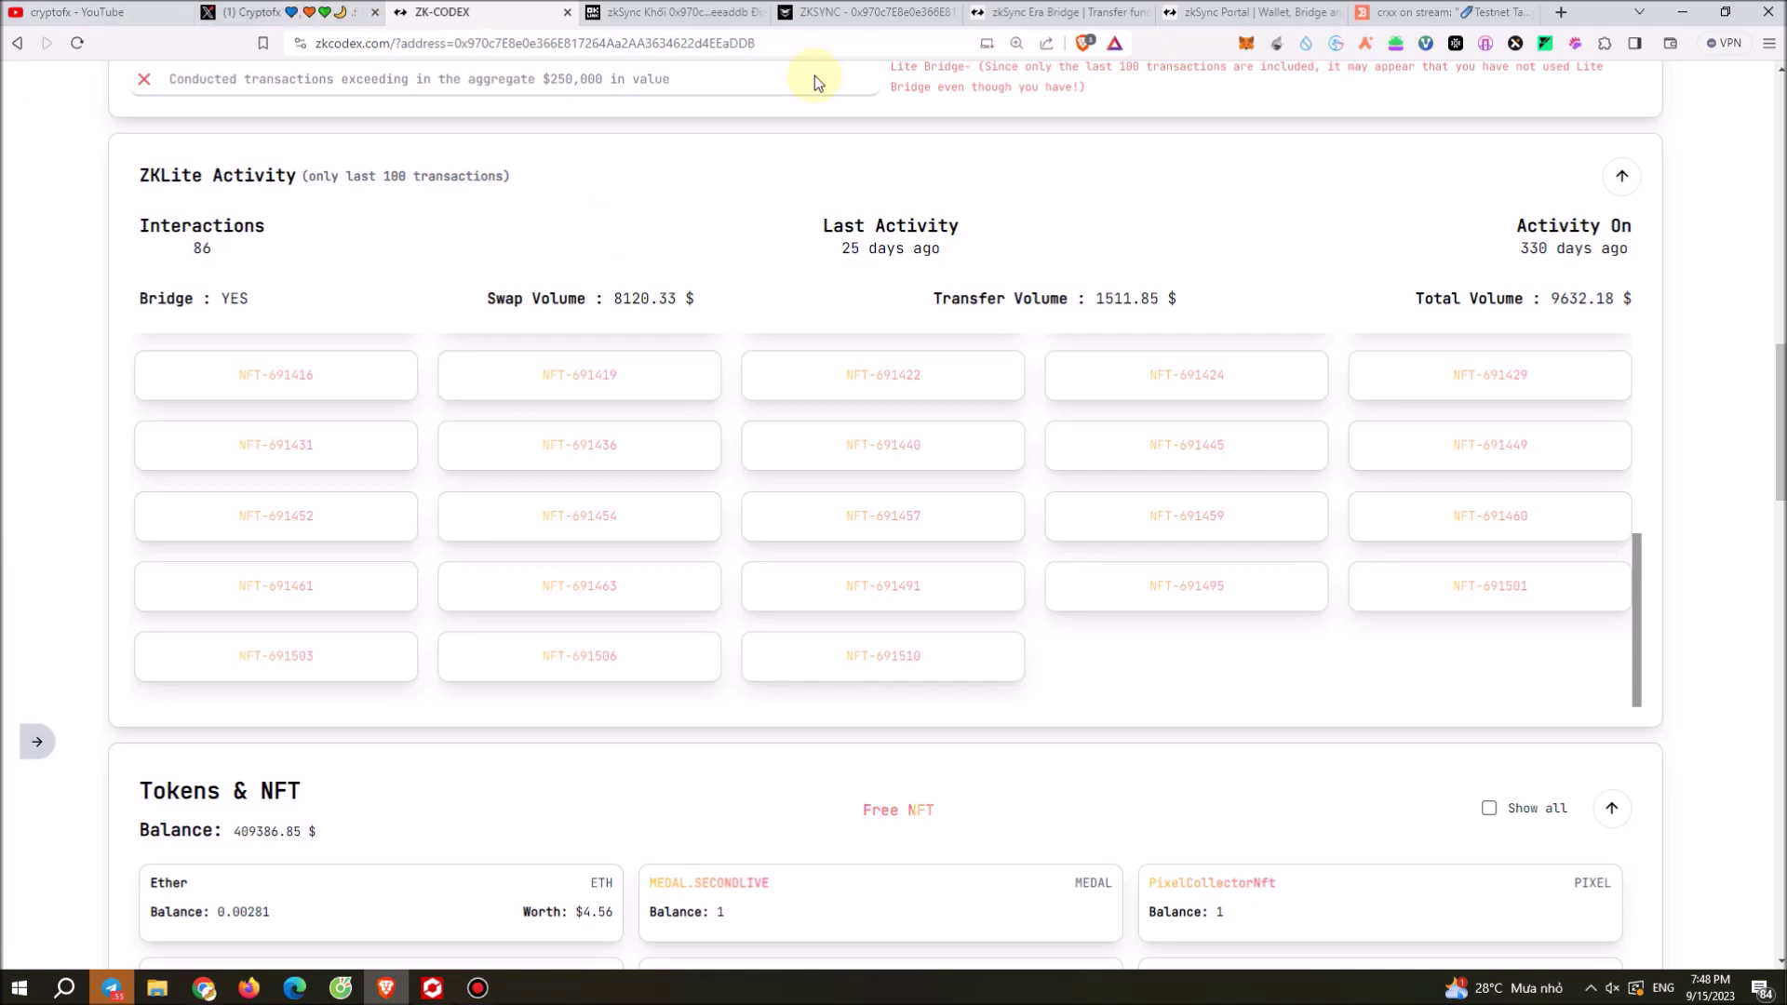
click(1396, 13)
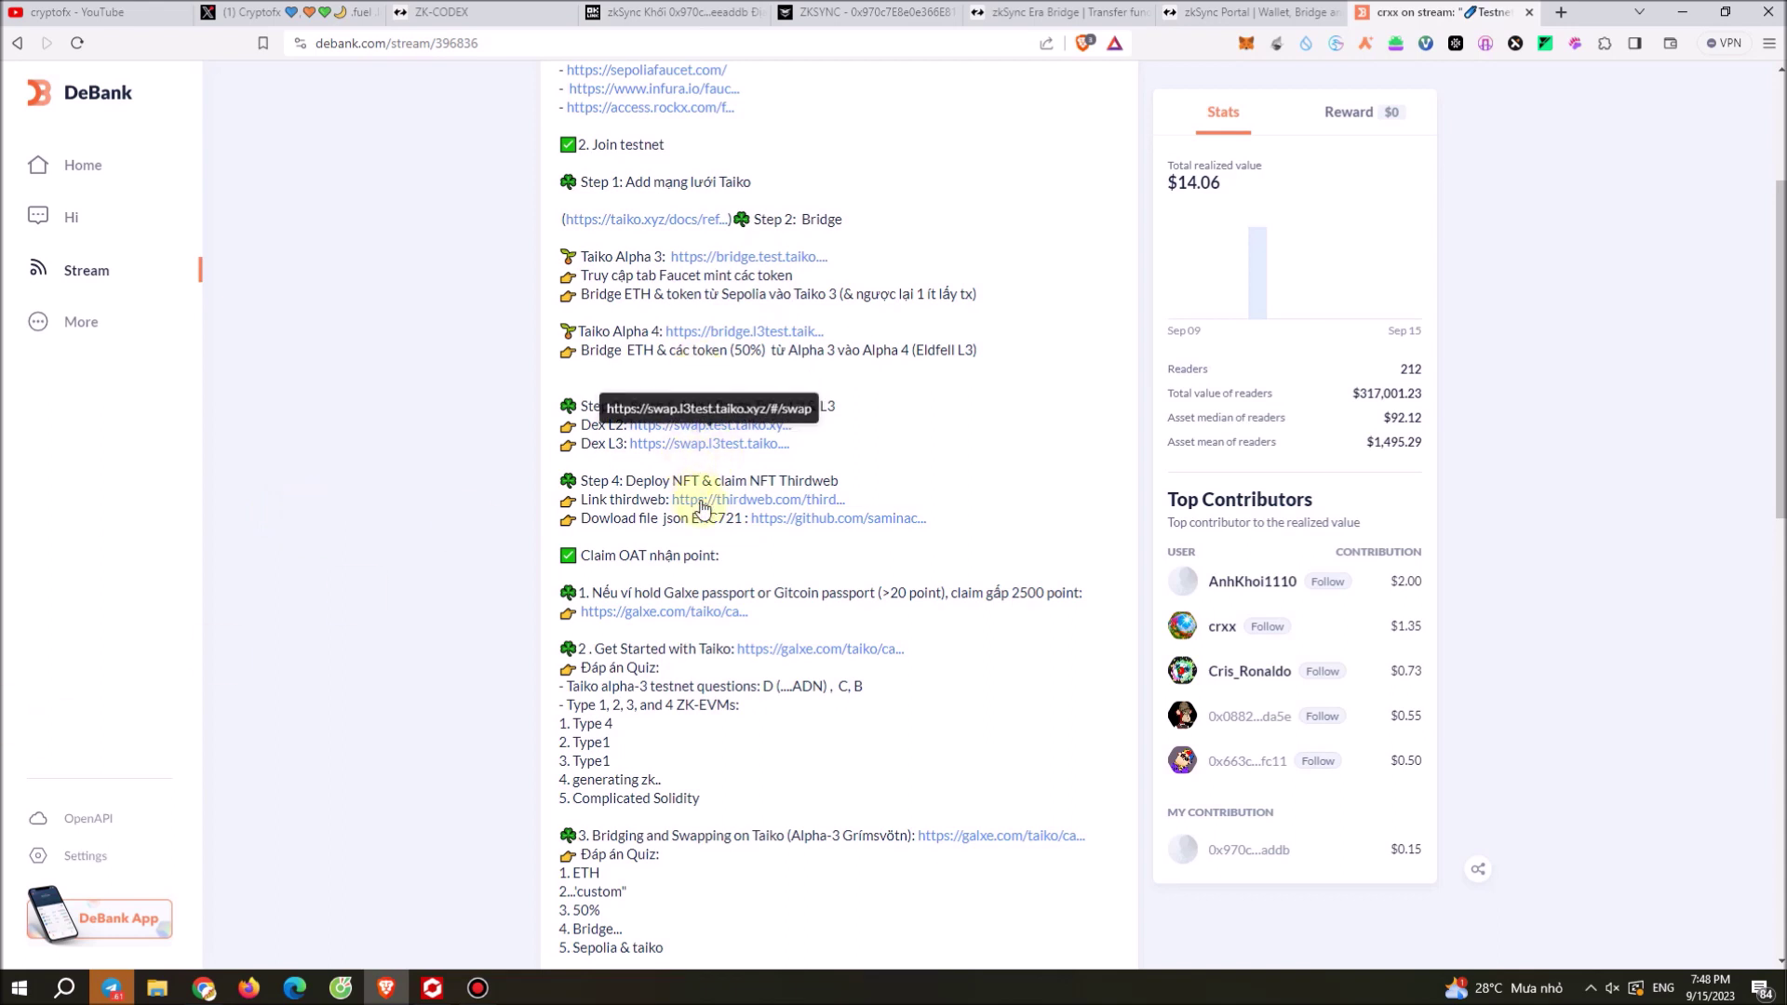
click(754, 502)
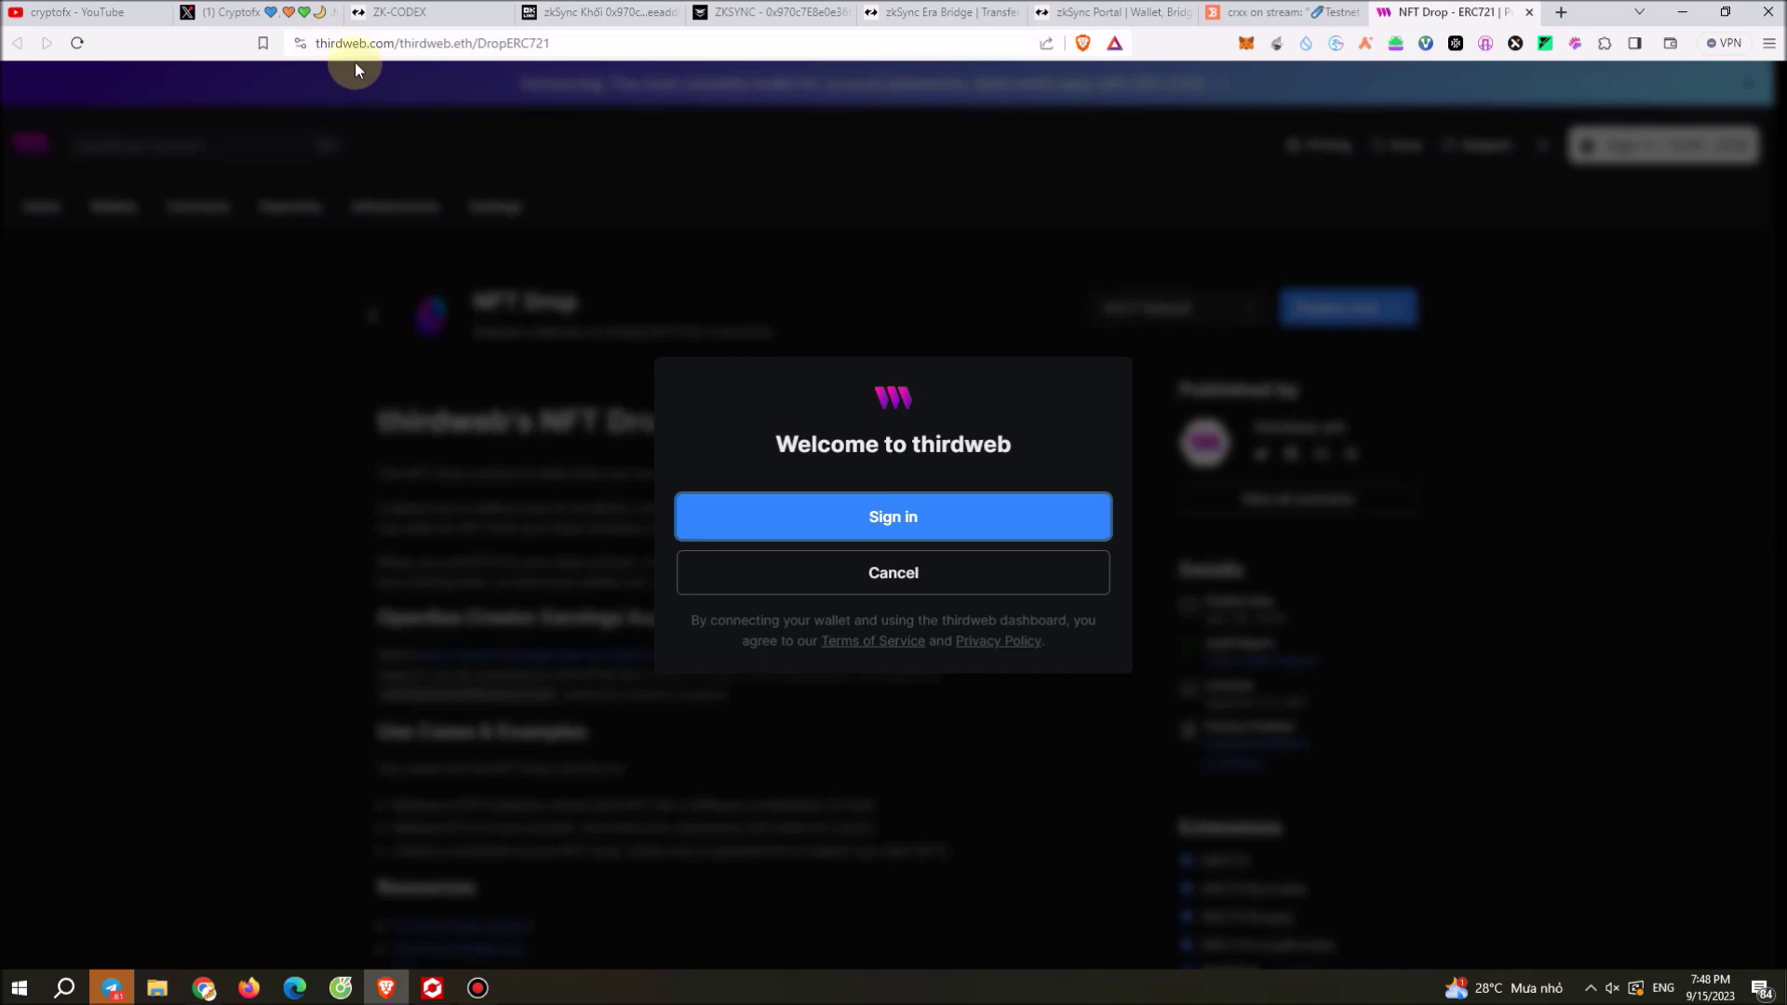
click(898, 517)
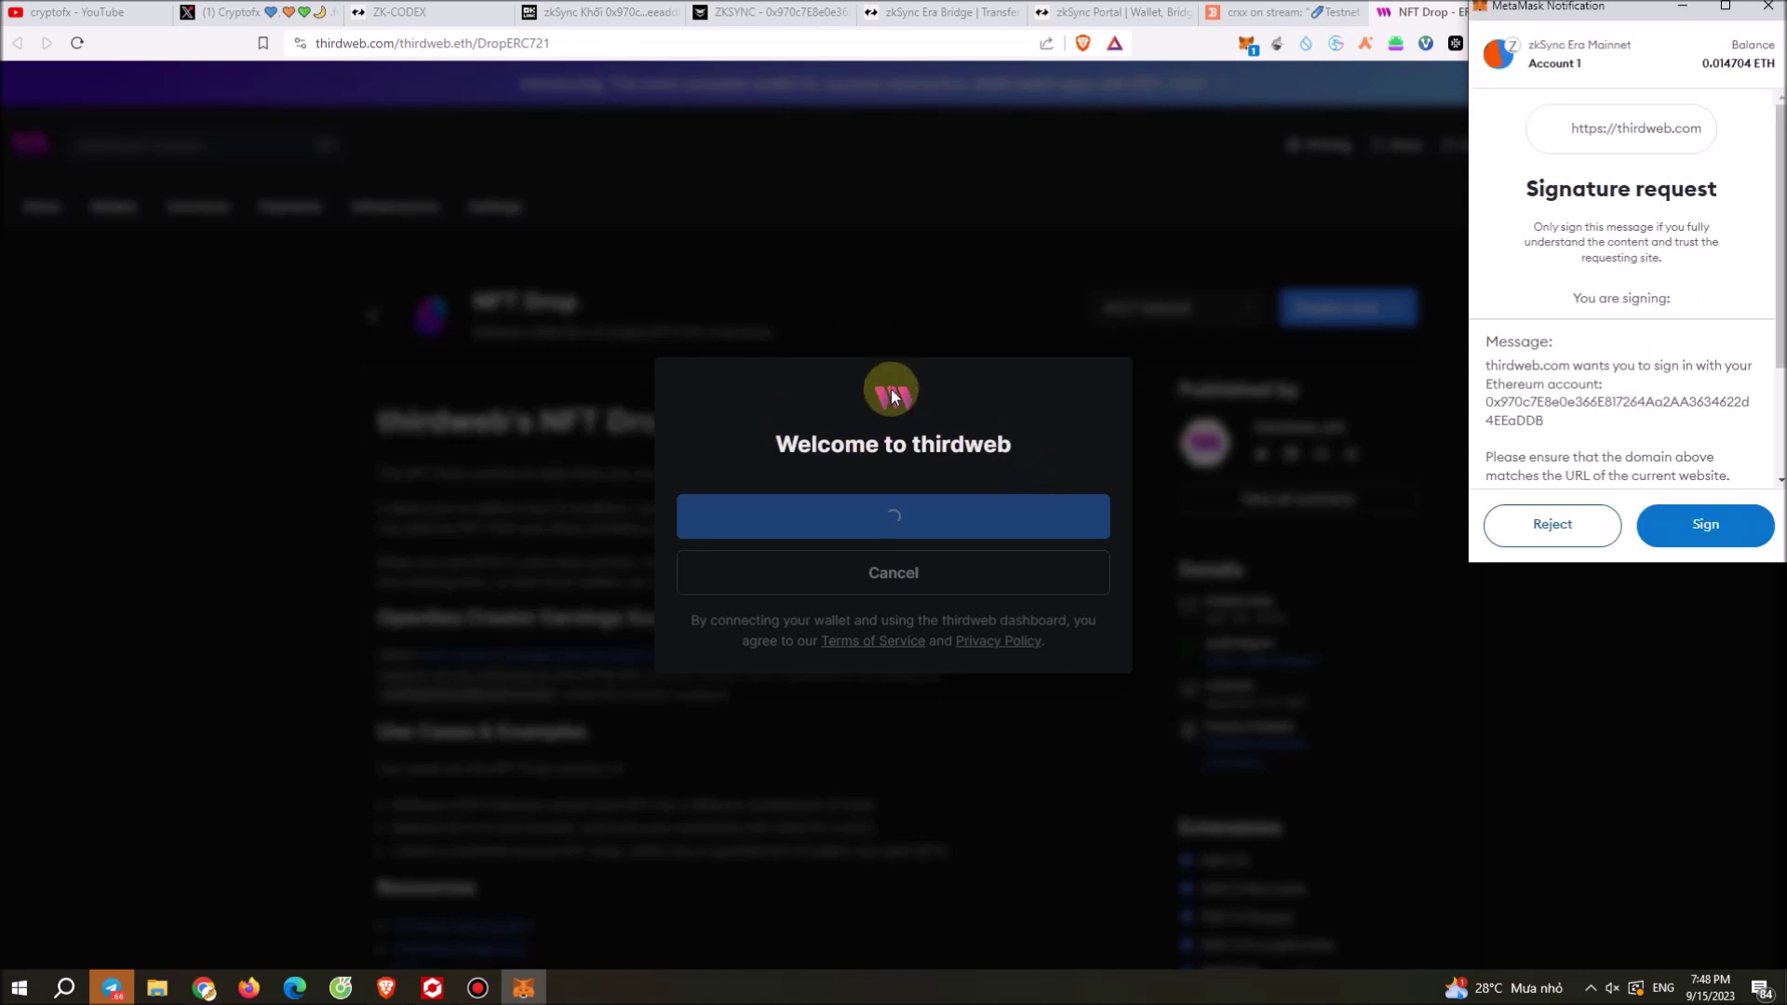
scroll(1719, 438, down, 2)
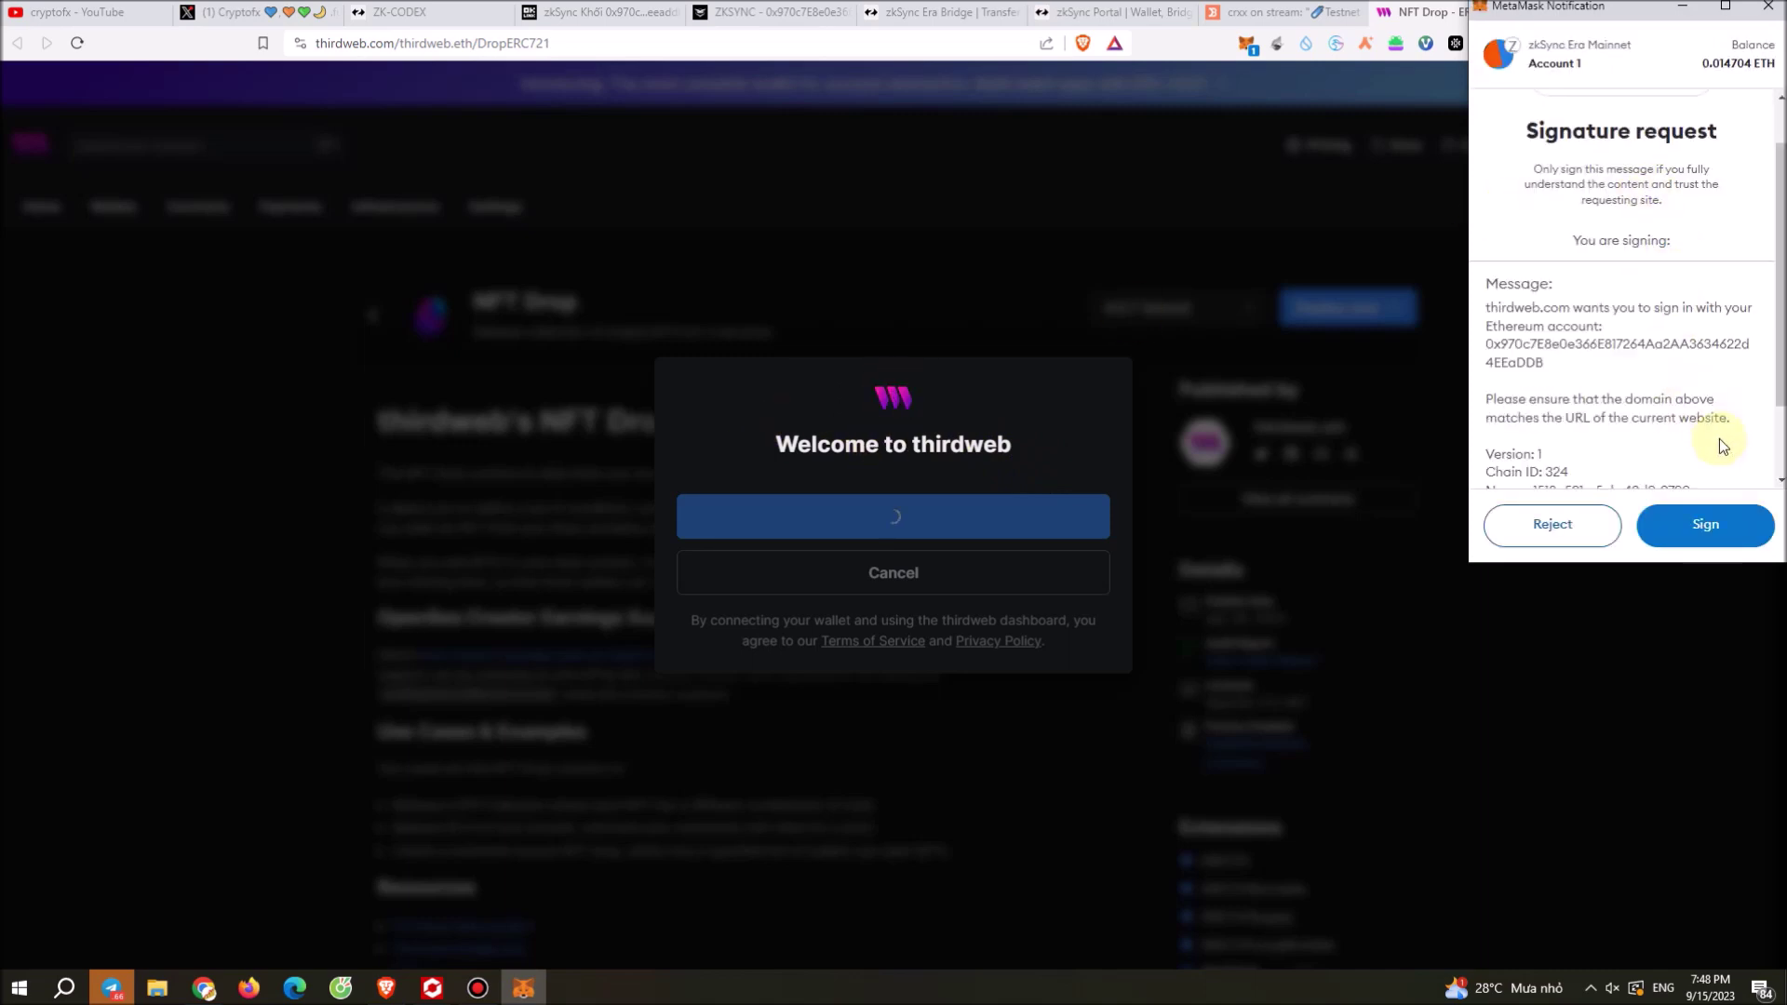
click(1725, 526)
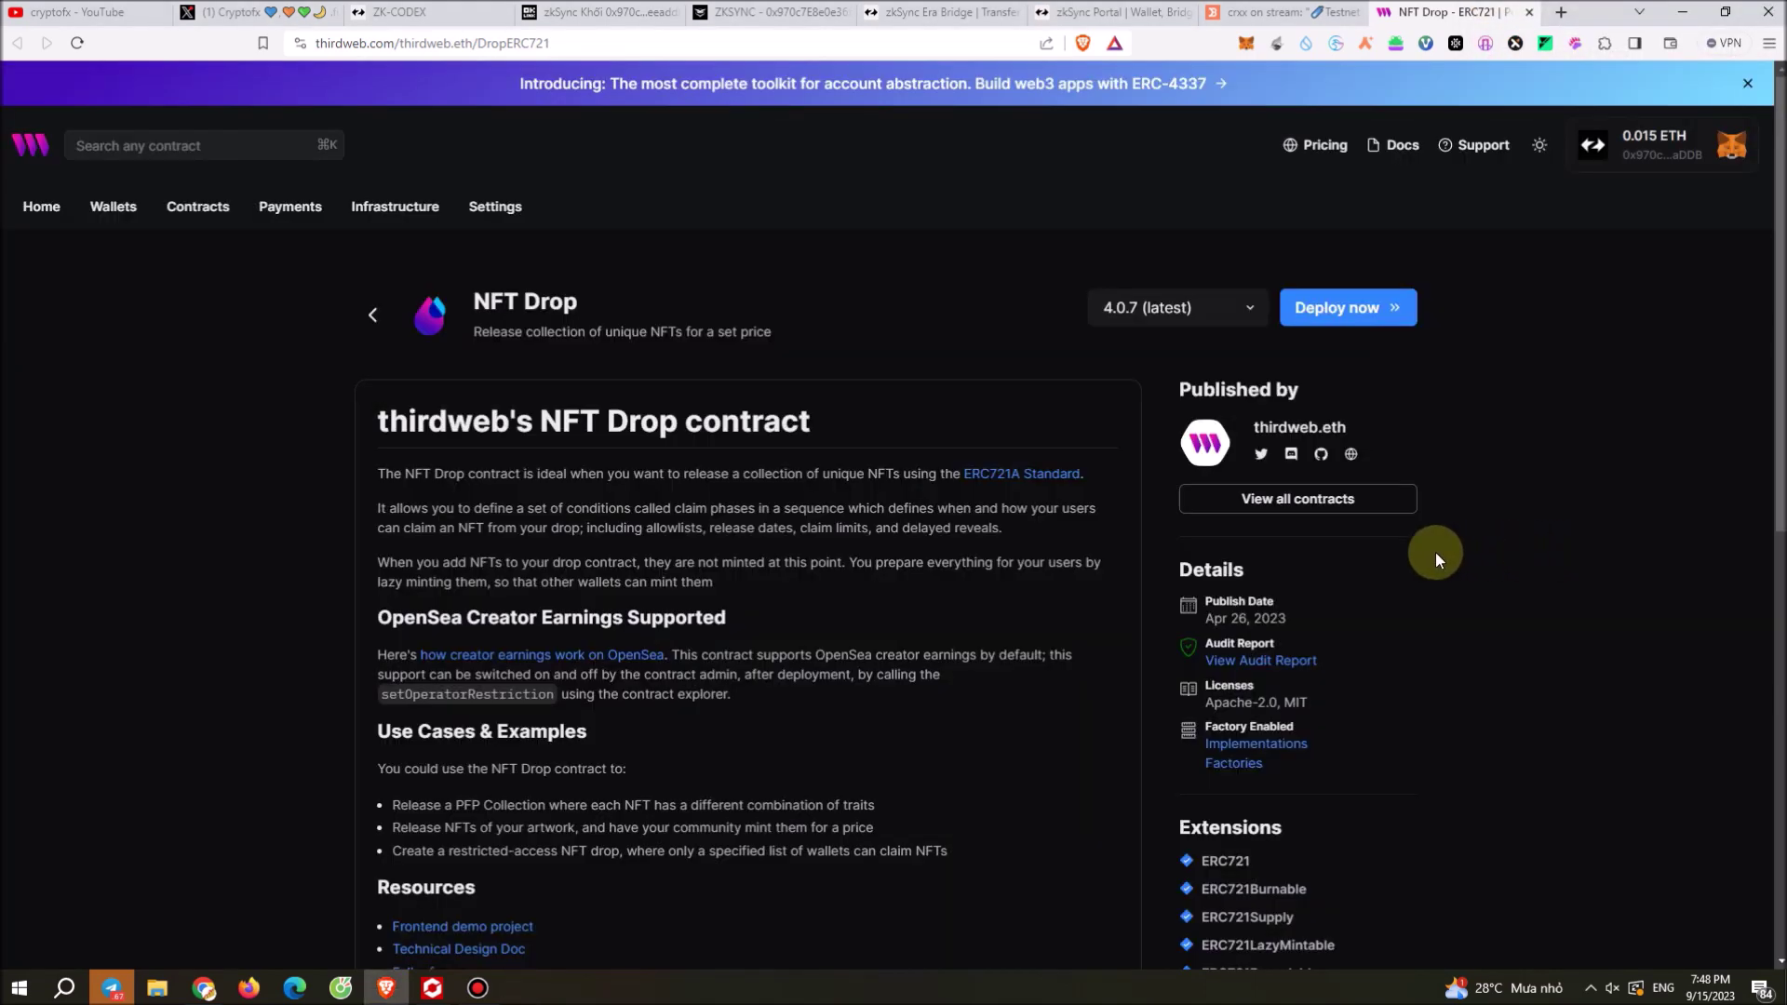
Step: Fill in the optional name and billing email in the thirdweb welcome form and continue to the dashboard
click(1071, 502)
click(908, 503)
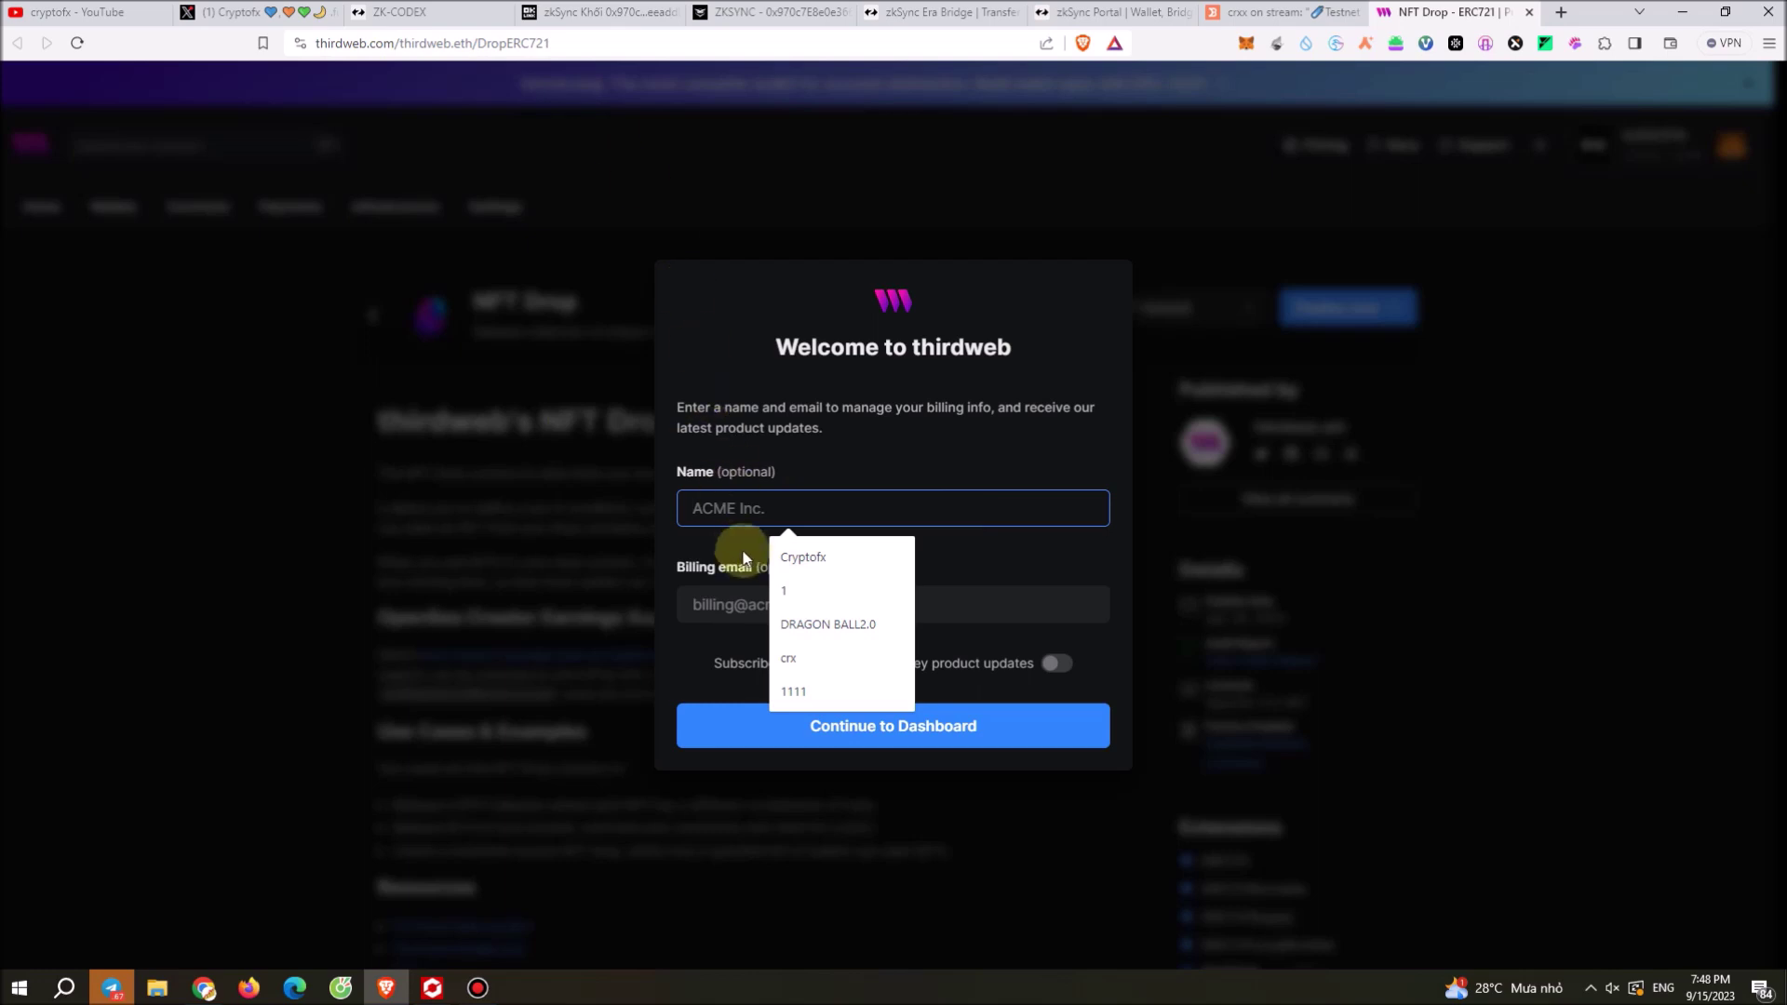
click(836, 554)
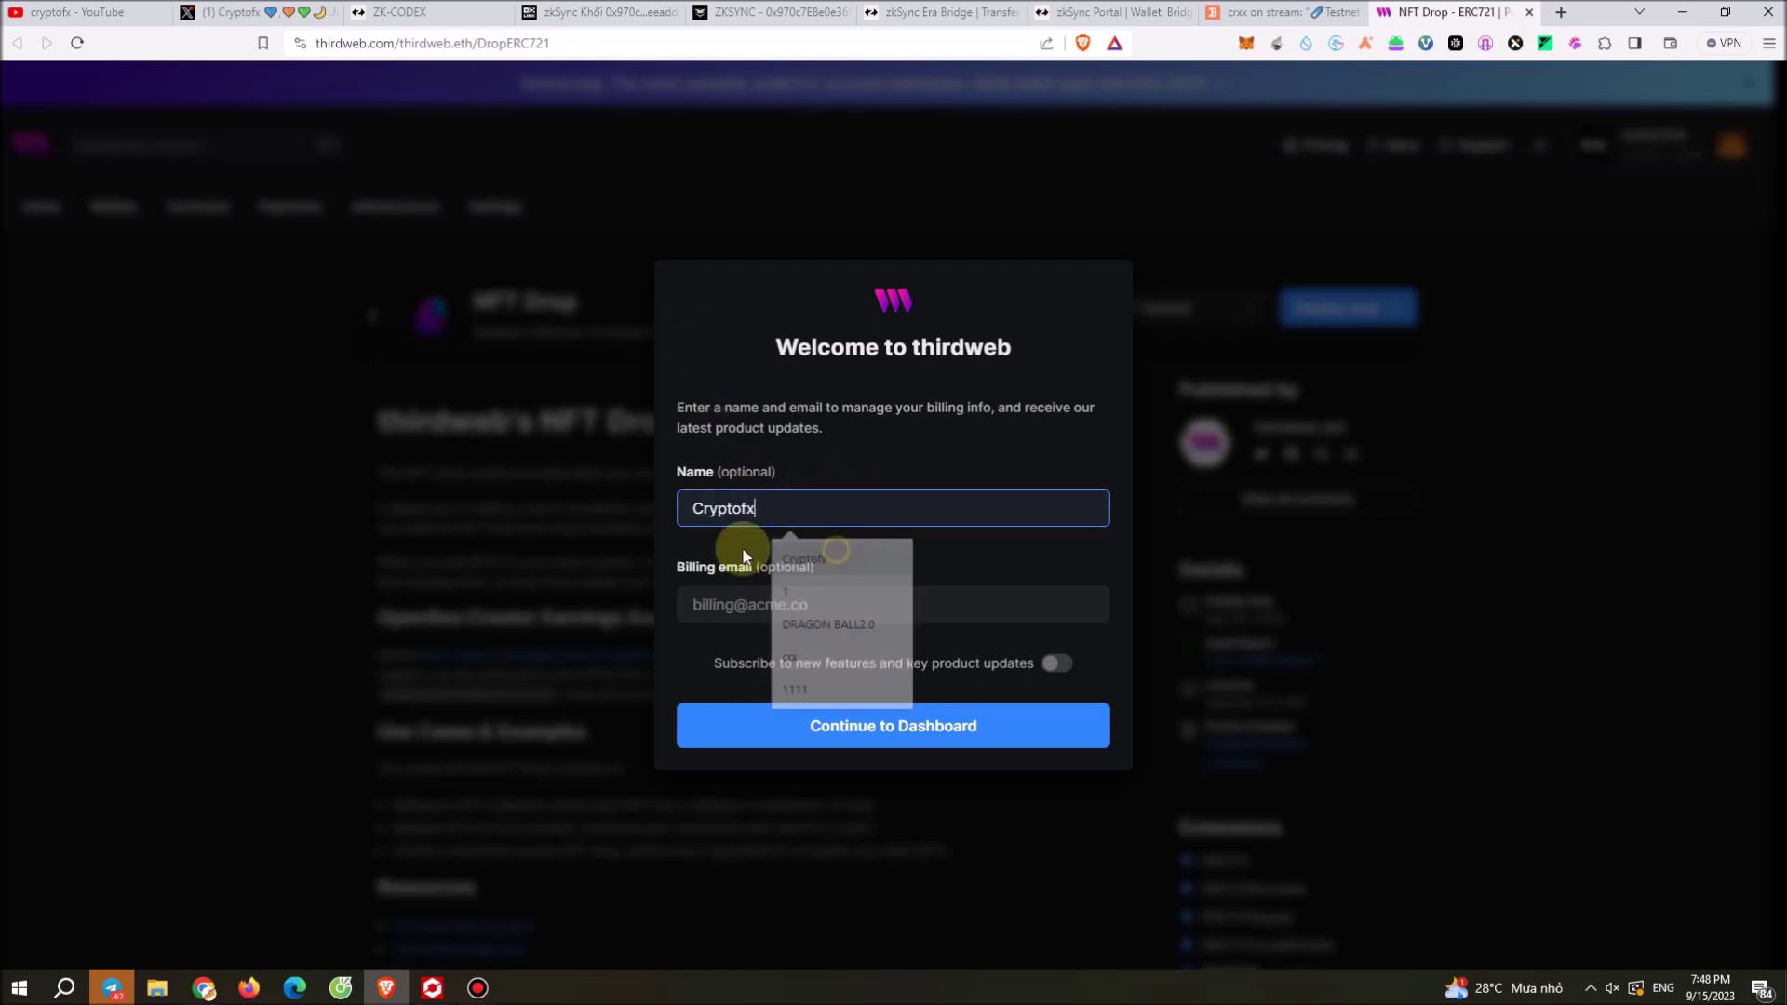
click(758, 605)
click(871, 652)
click(957, 726)
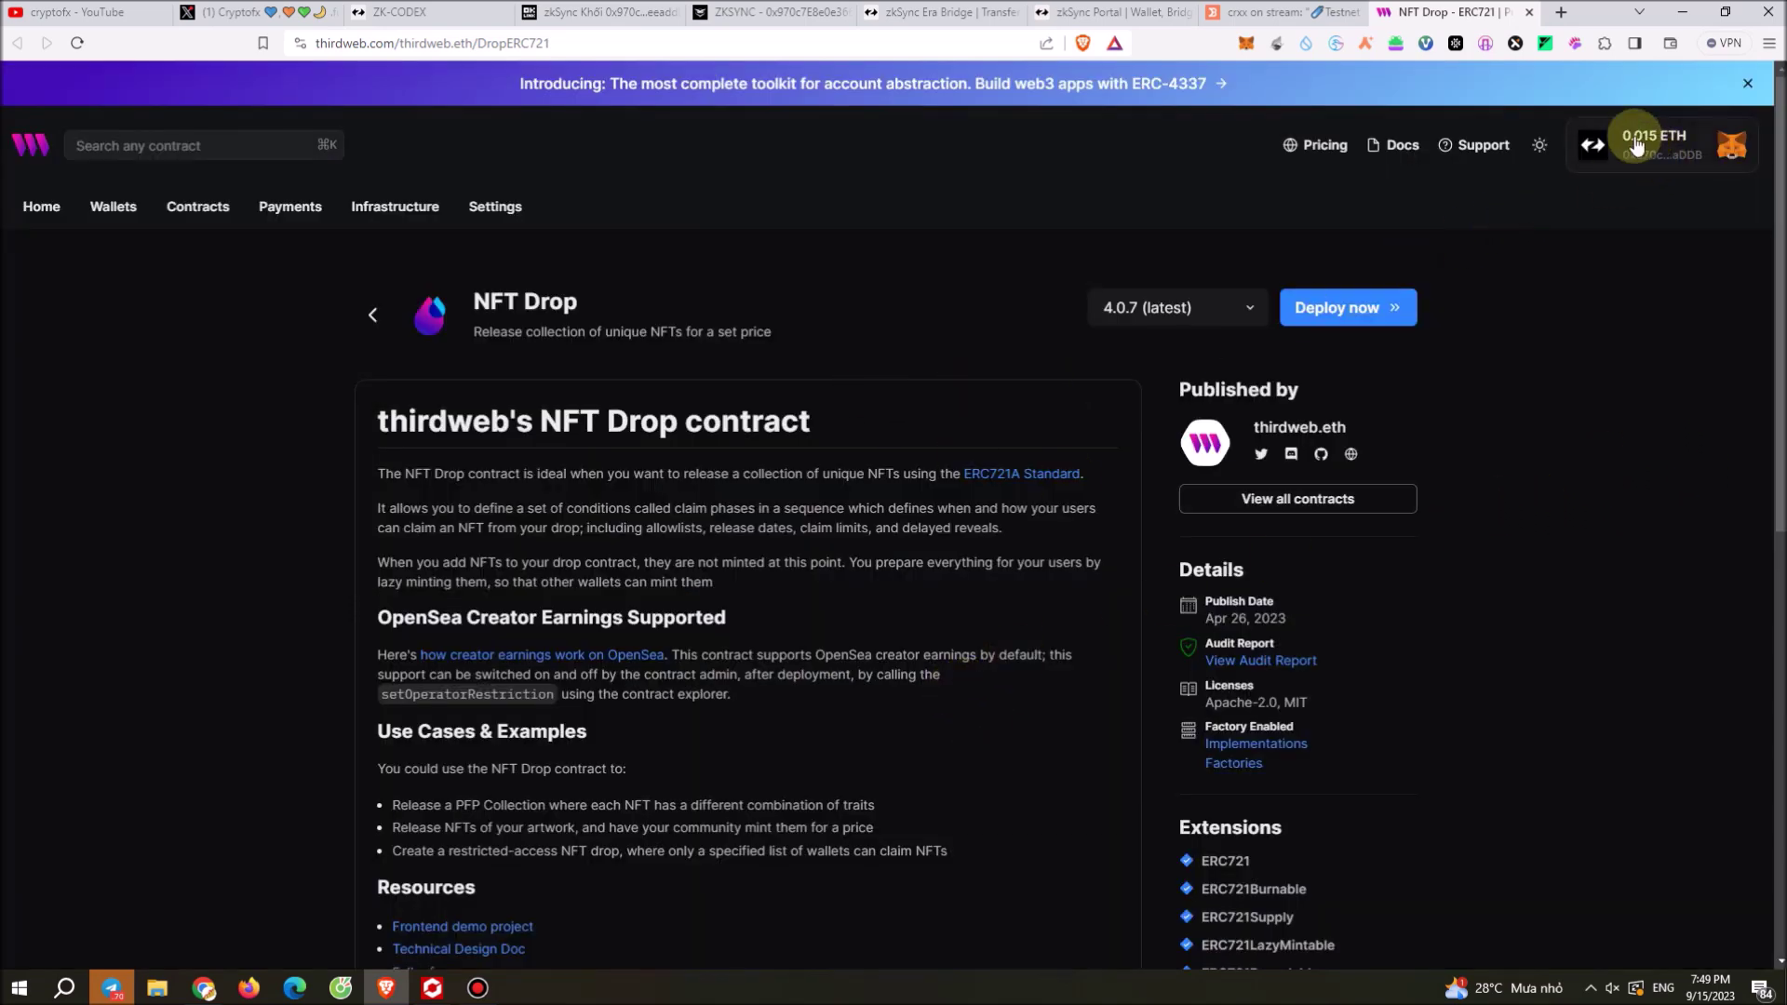
Step: Check the network of the wallet connected to thirdweb and the MetaMask account's balance
click(1627, 177)
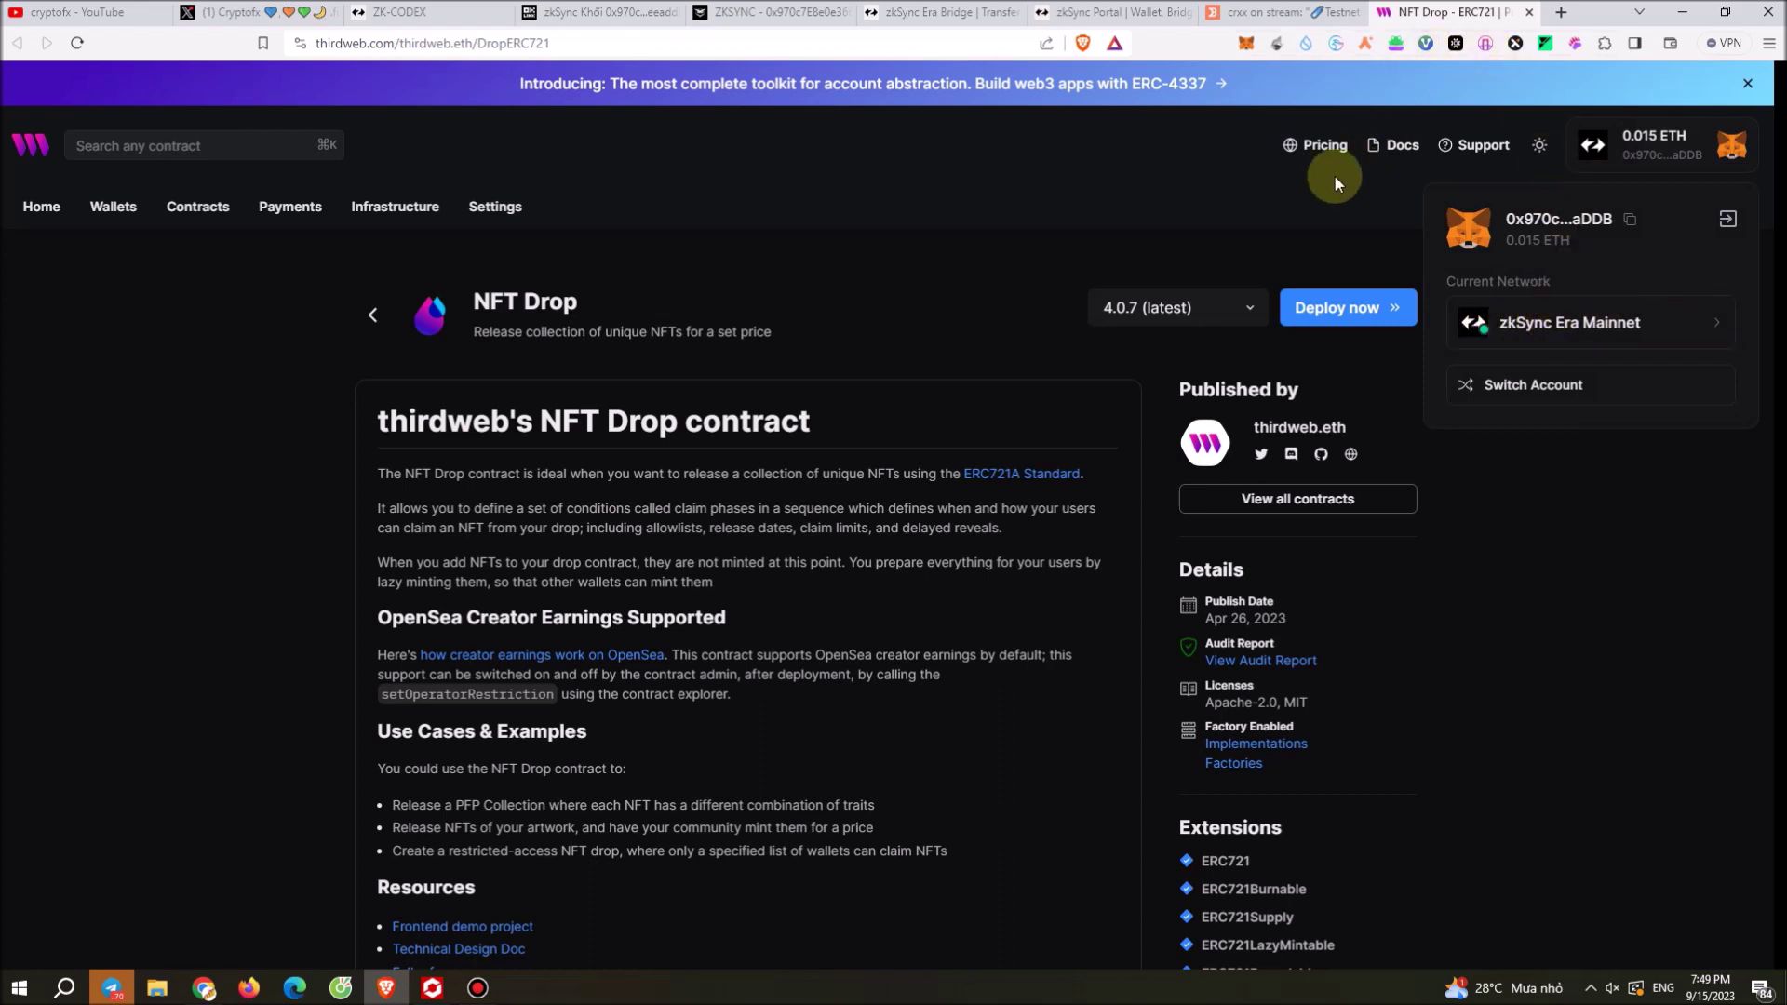
click(1241, 183)
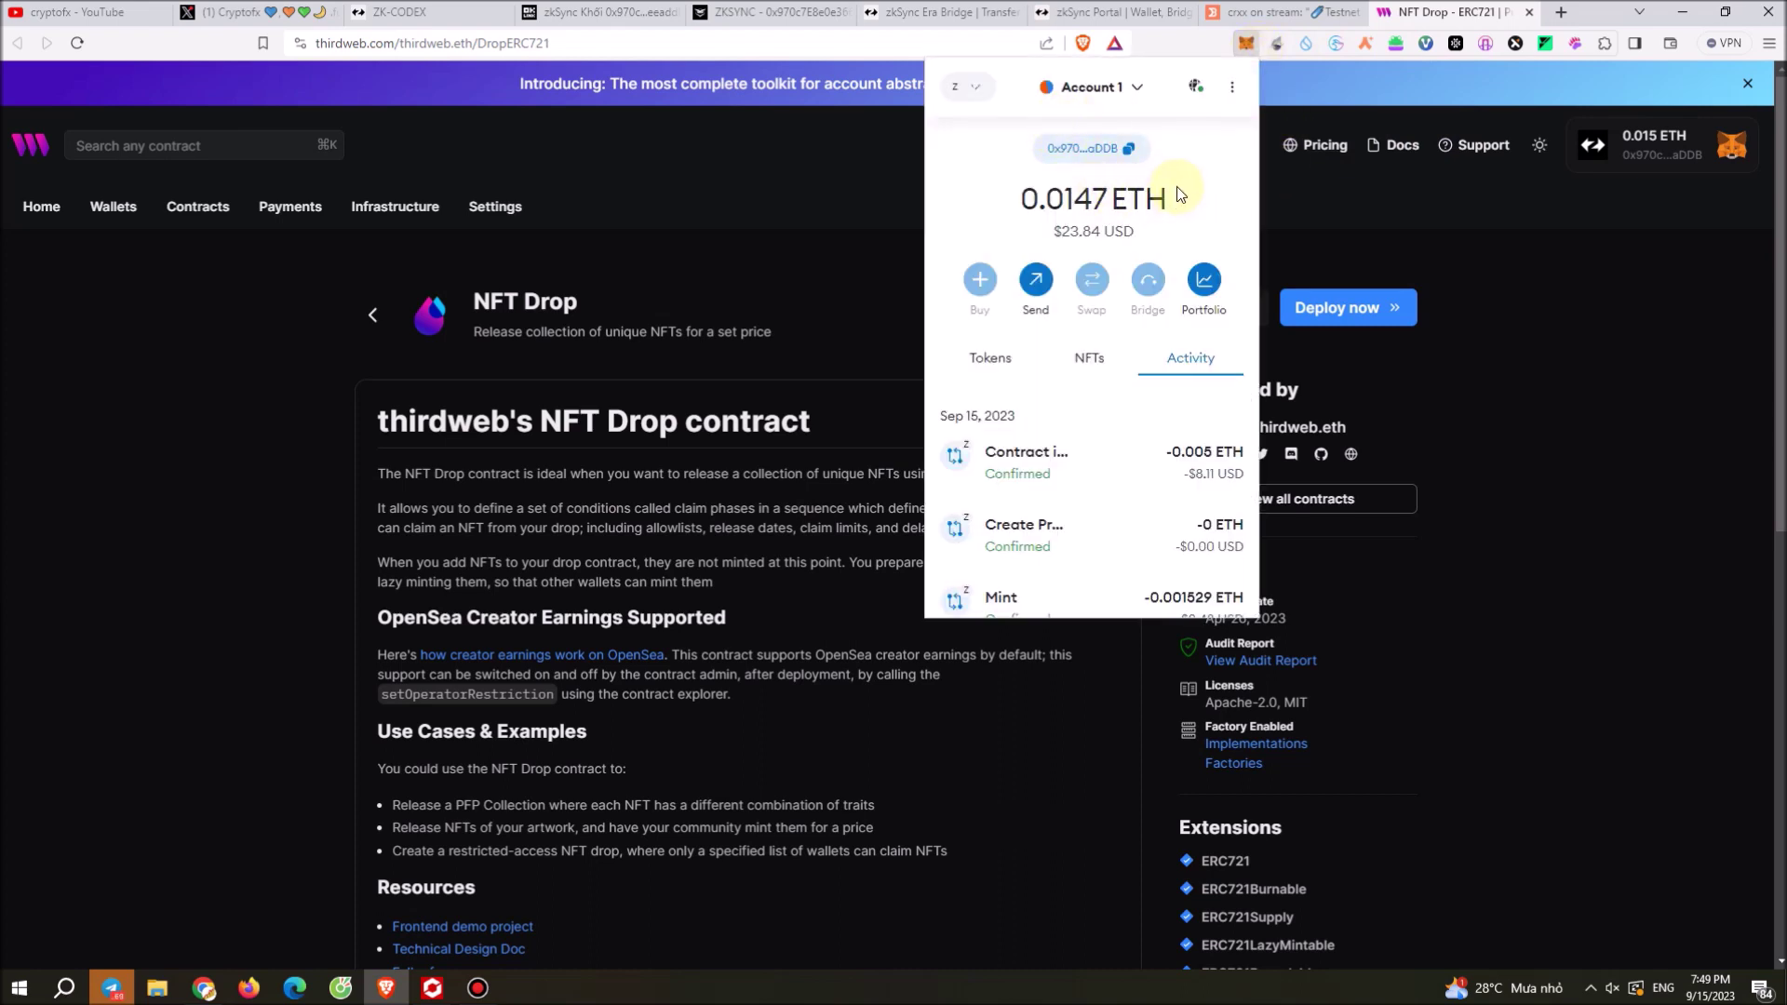
click(1599, 216)
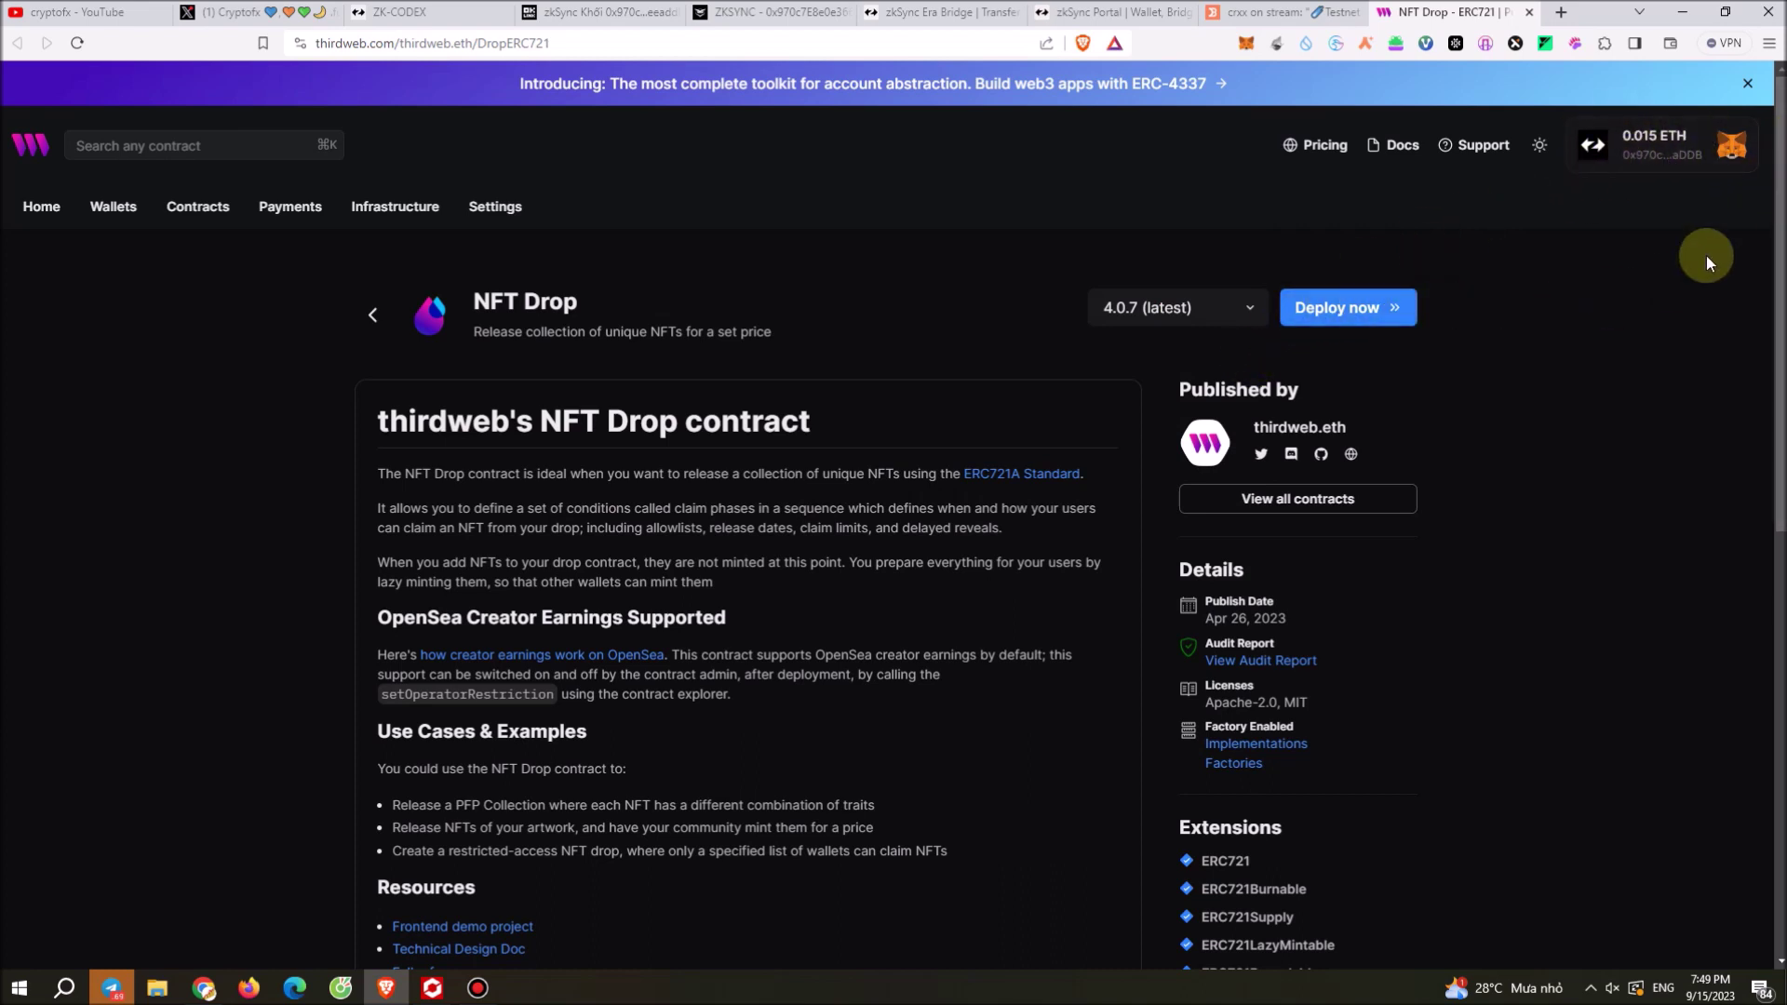
Step: Start deploying the NFT Drop contract, with the "download" flower picture as its image and cryptofx as its name
click(1372, 310)
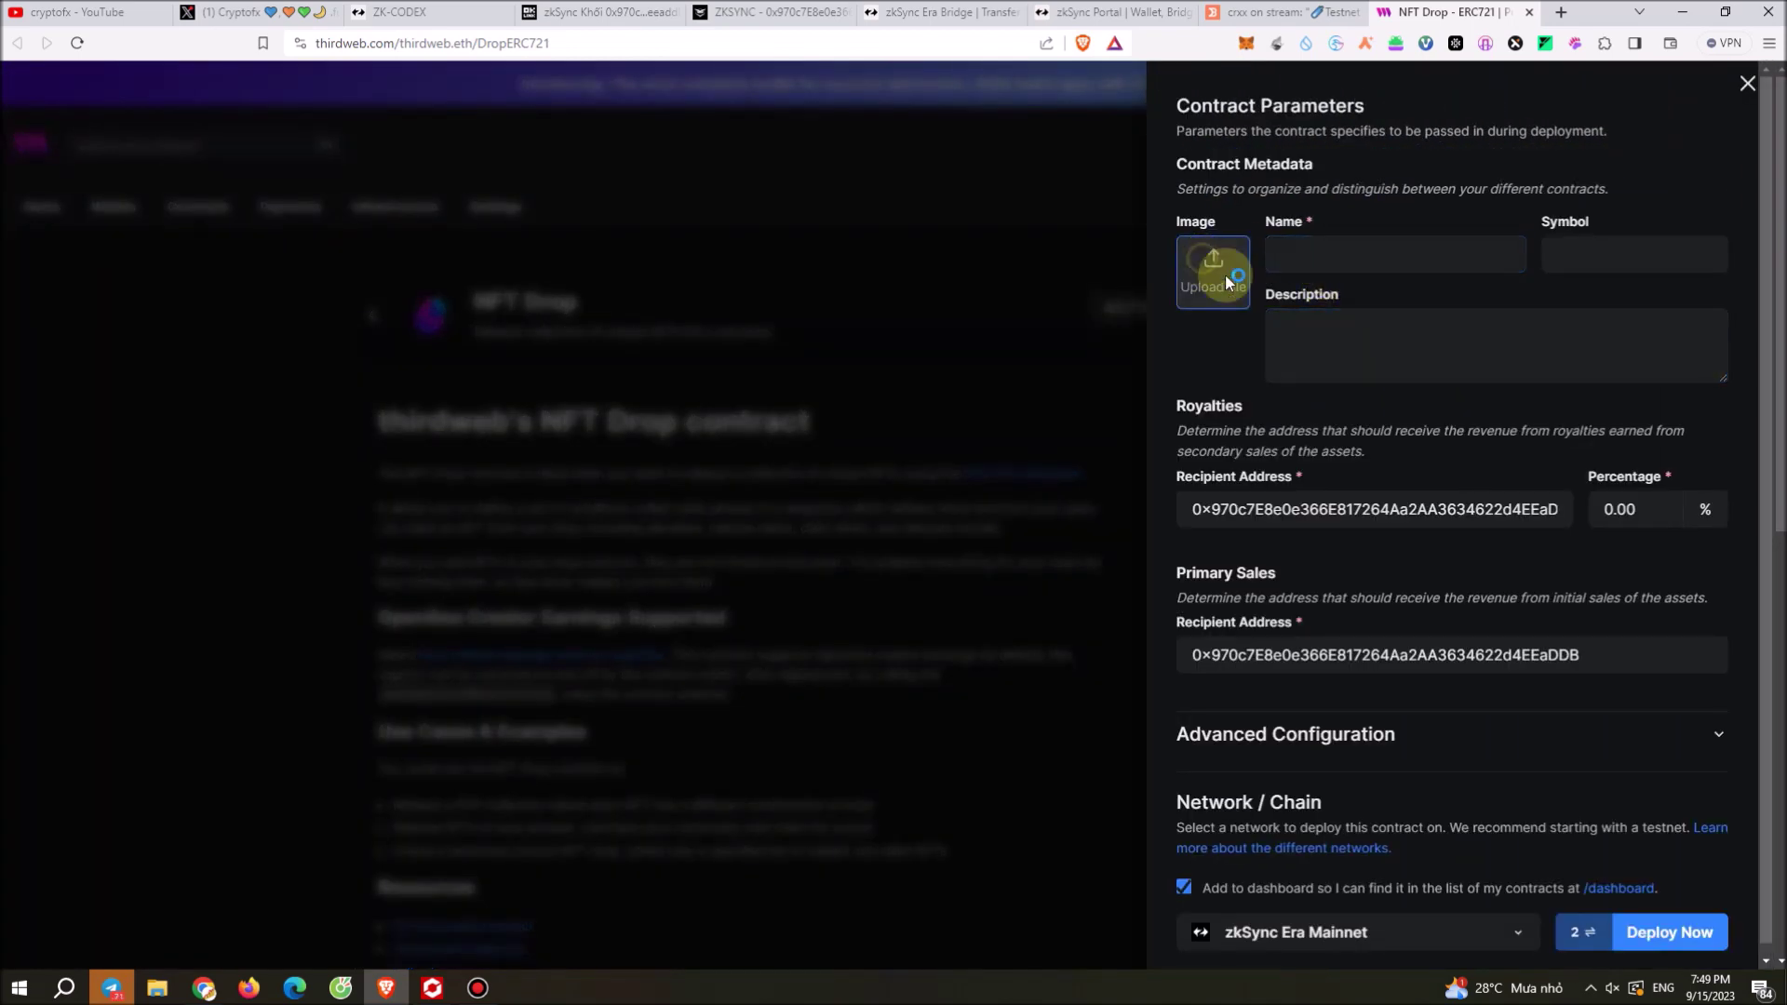
click(1204, 265)
click(317, 324)
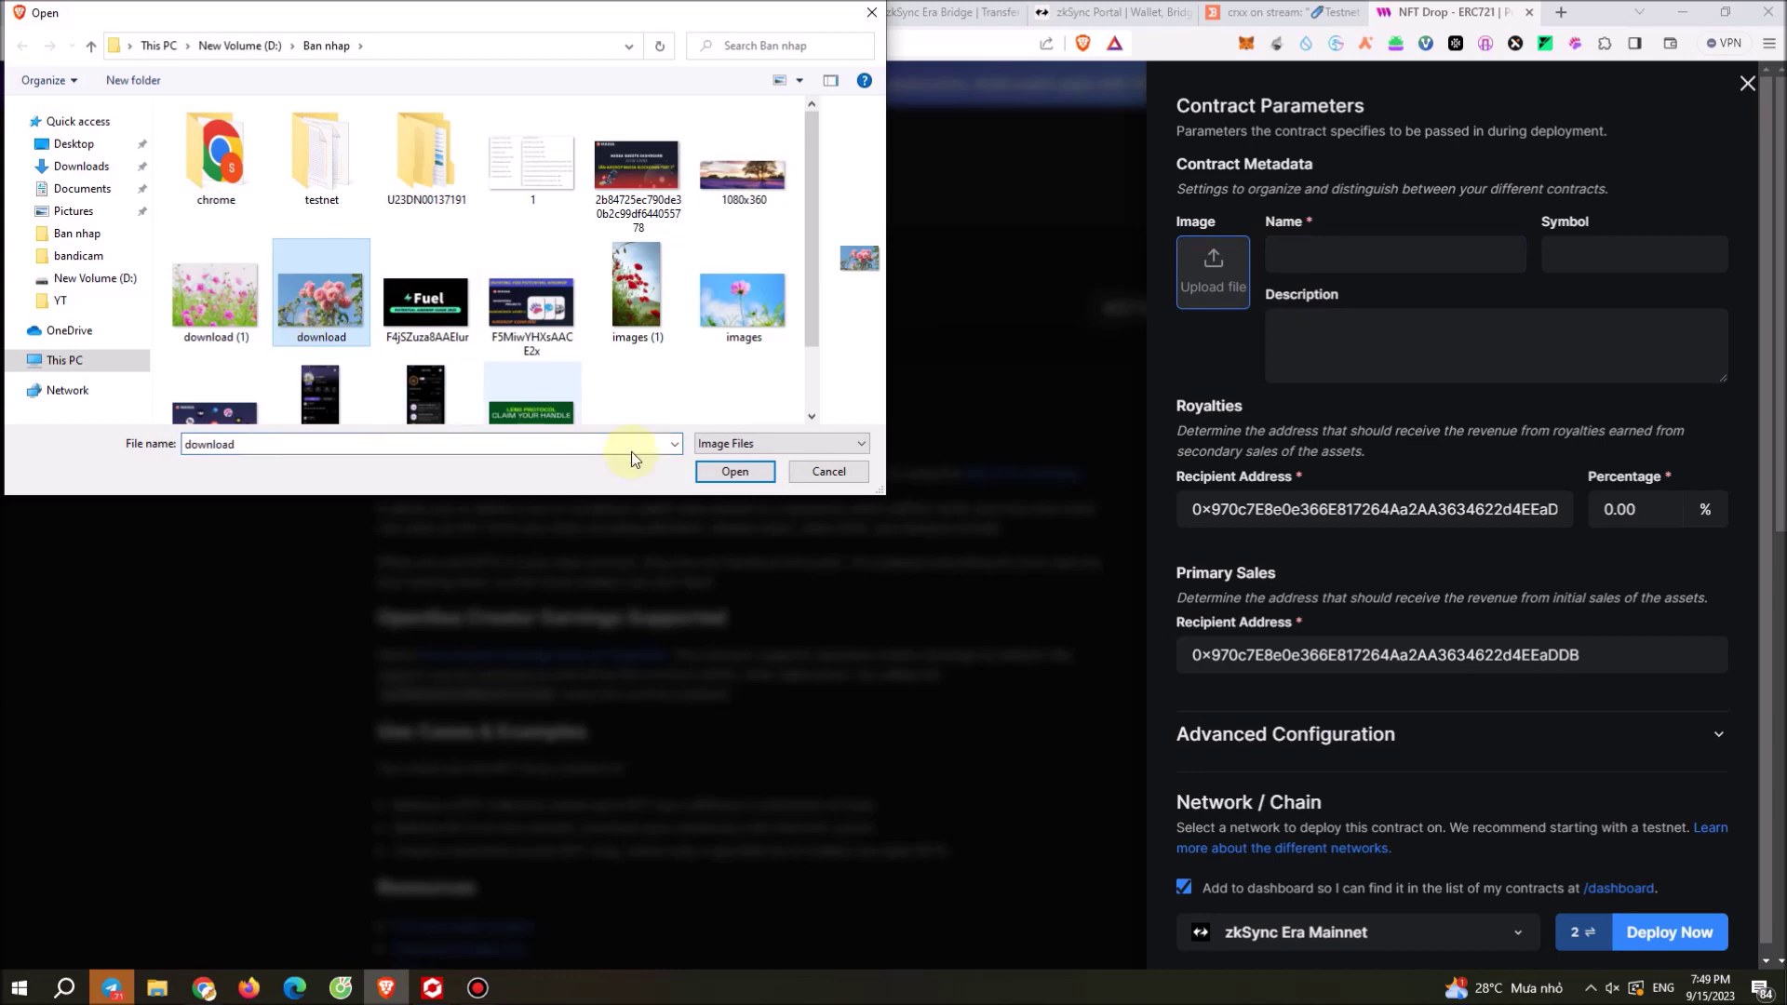
click(734, 471)
click(1386, 249)
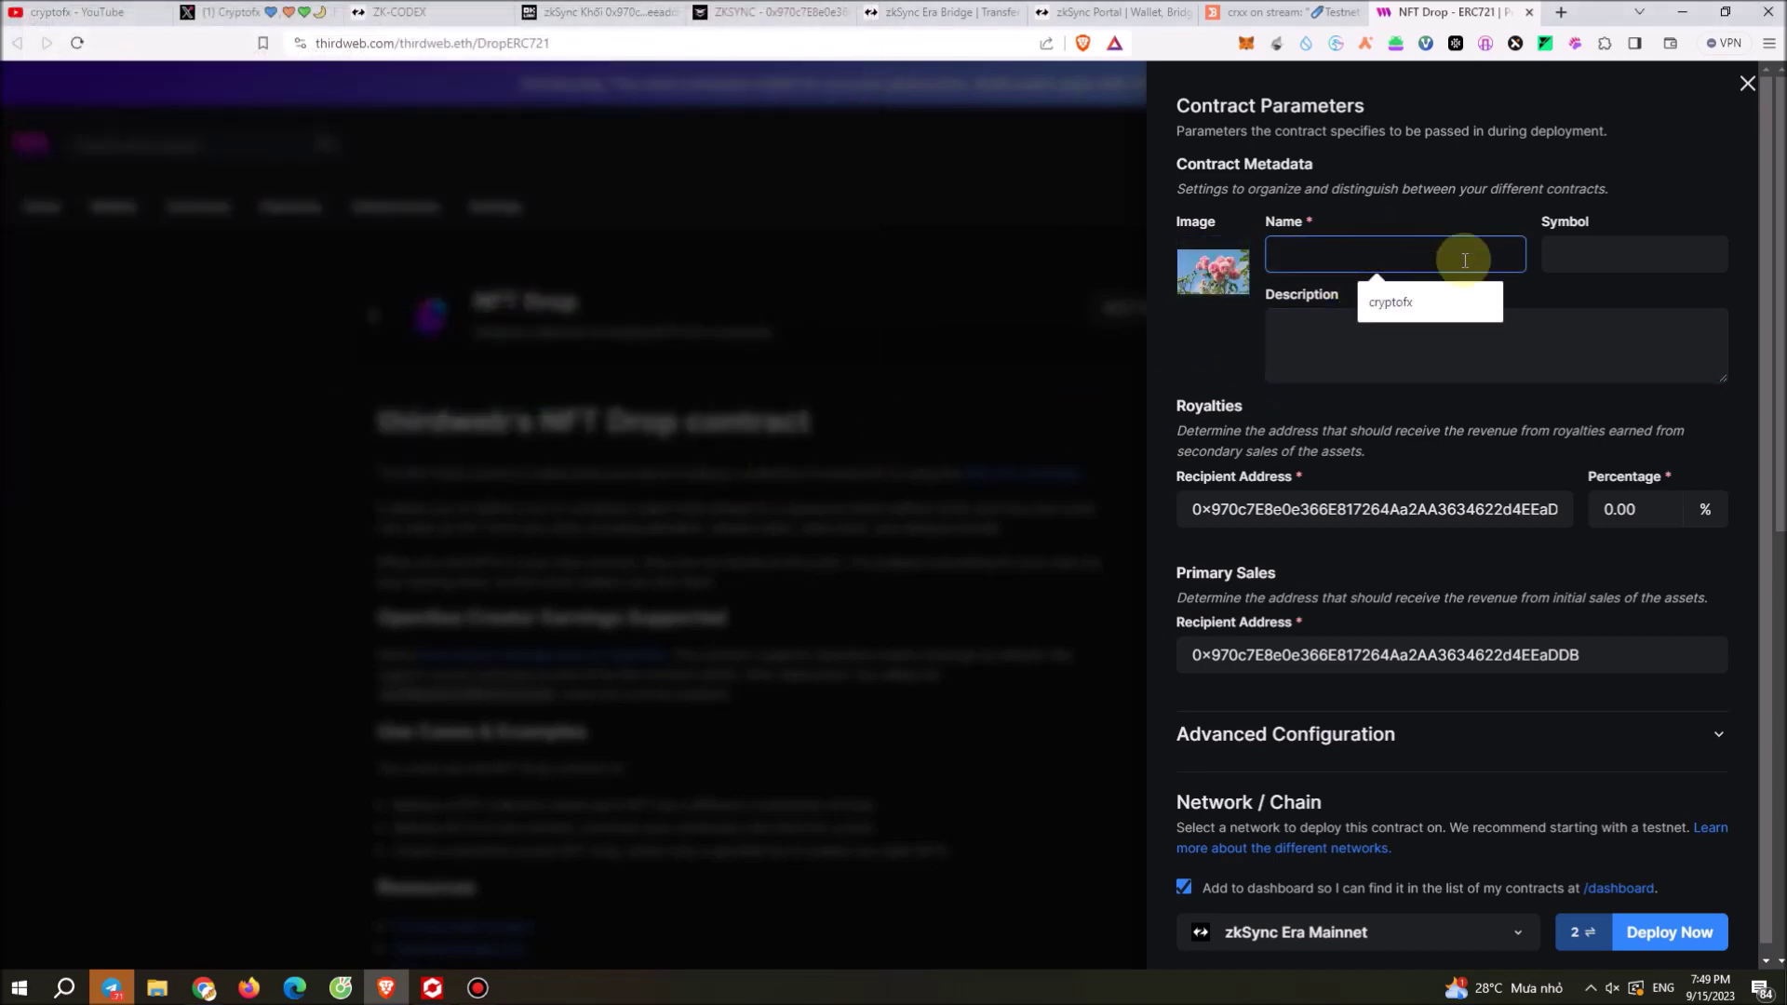
click(1392, 303)
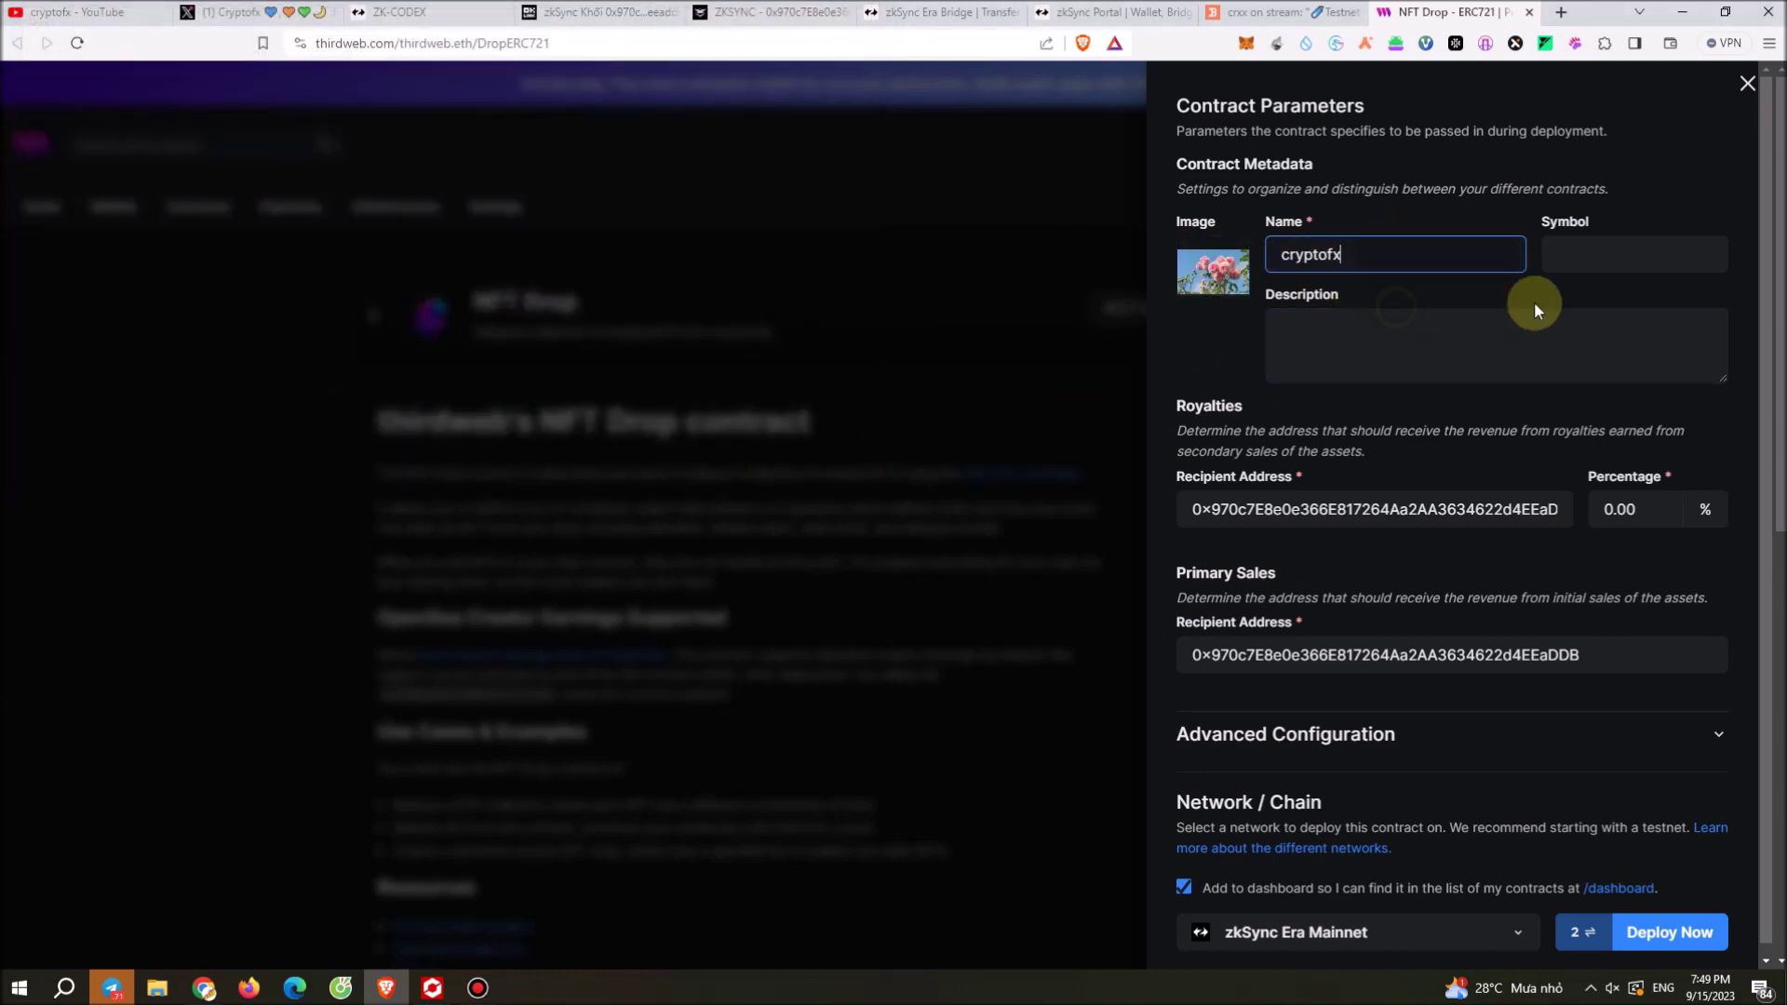
Step: Set the contract's symbol to crxx and its description to "go to the mar"
click(1593, 260)
text(crxx)
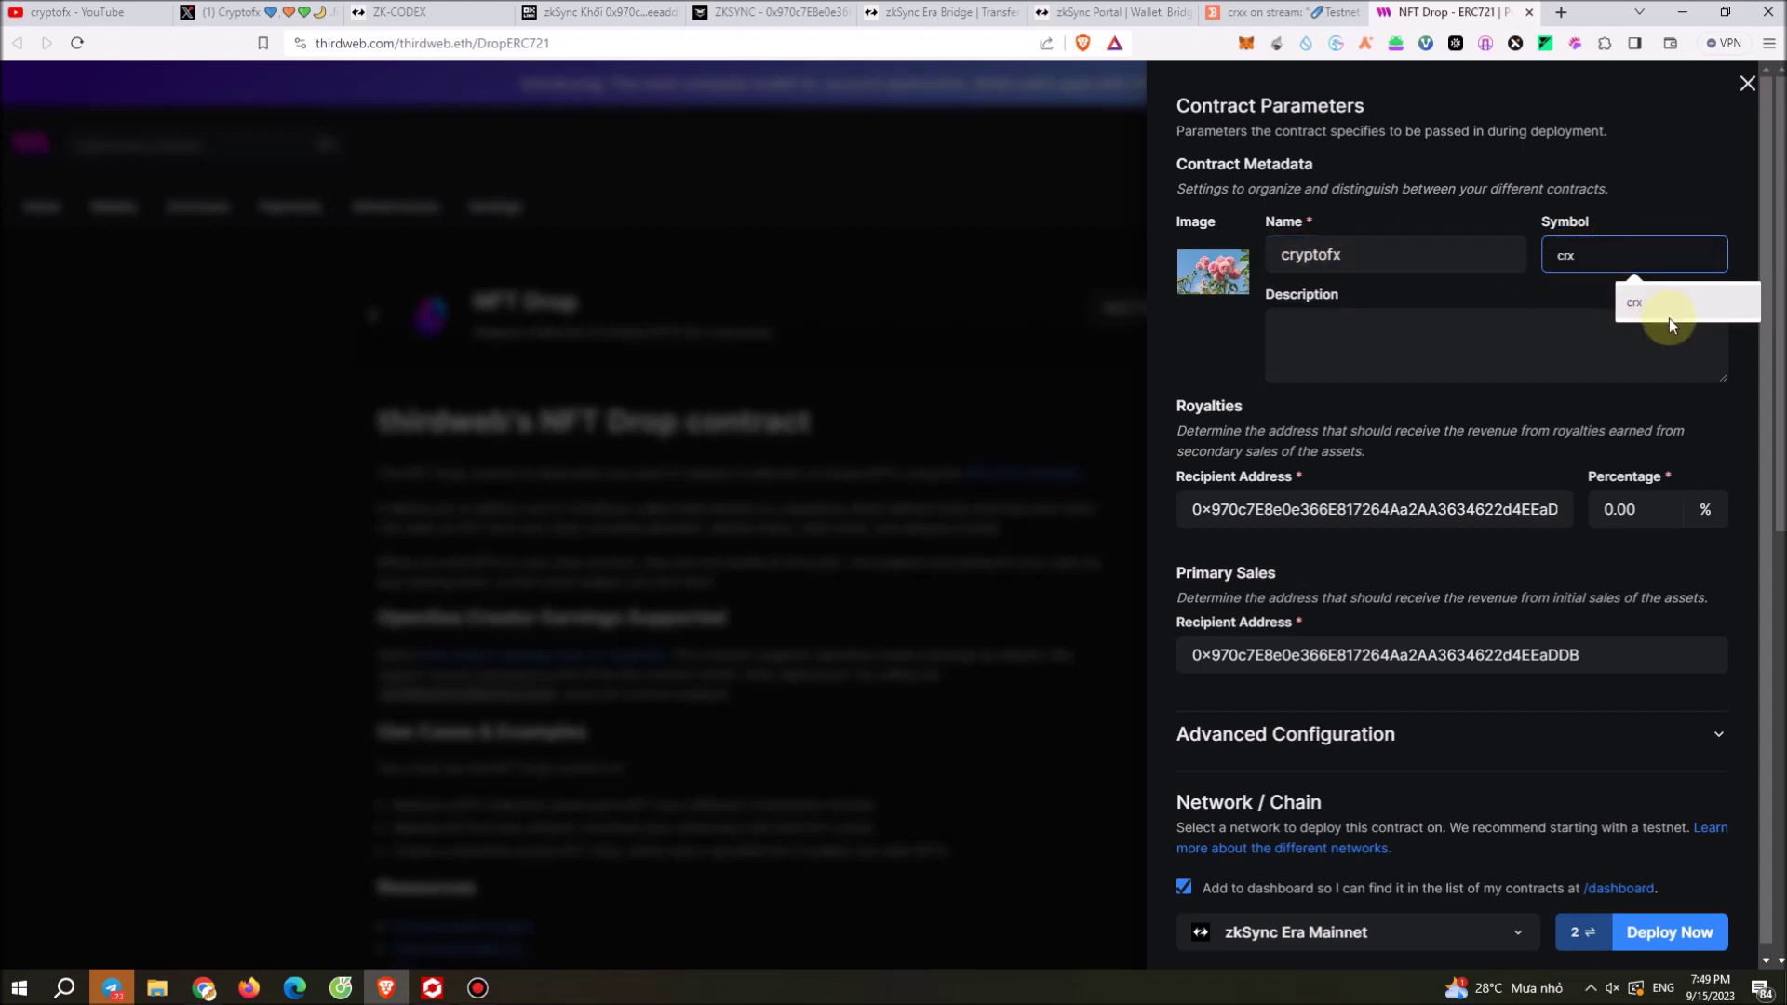
click(1570, 315)
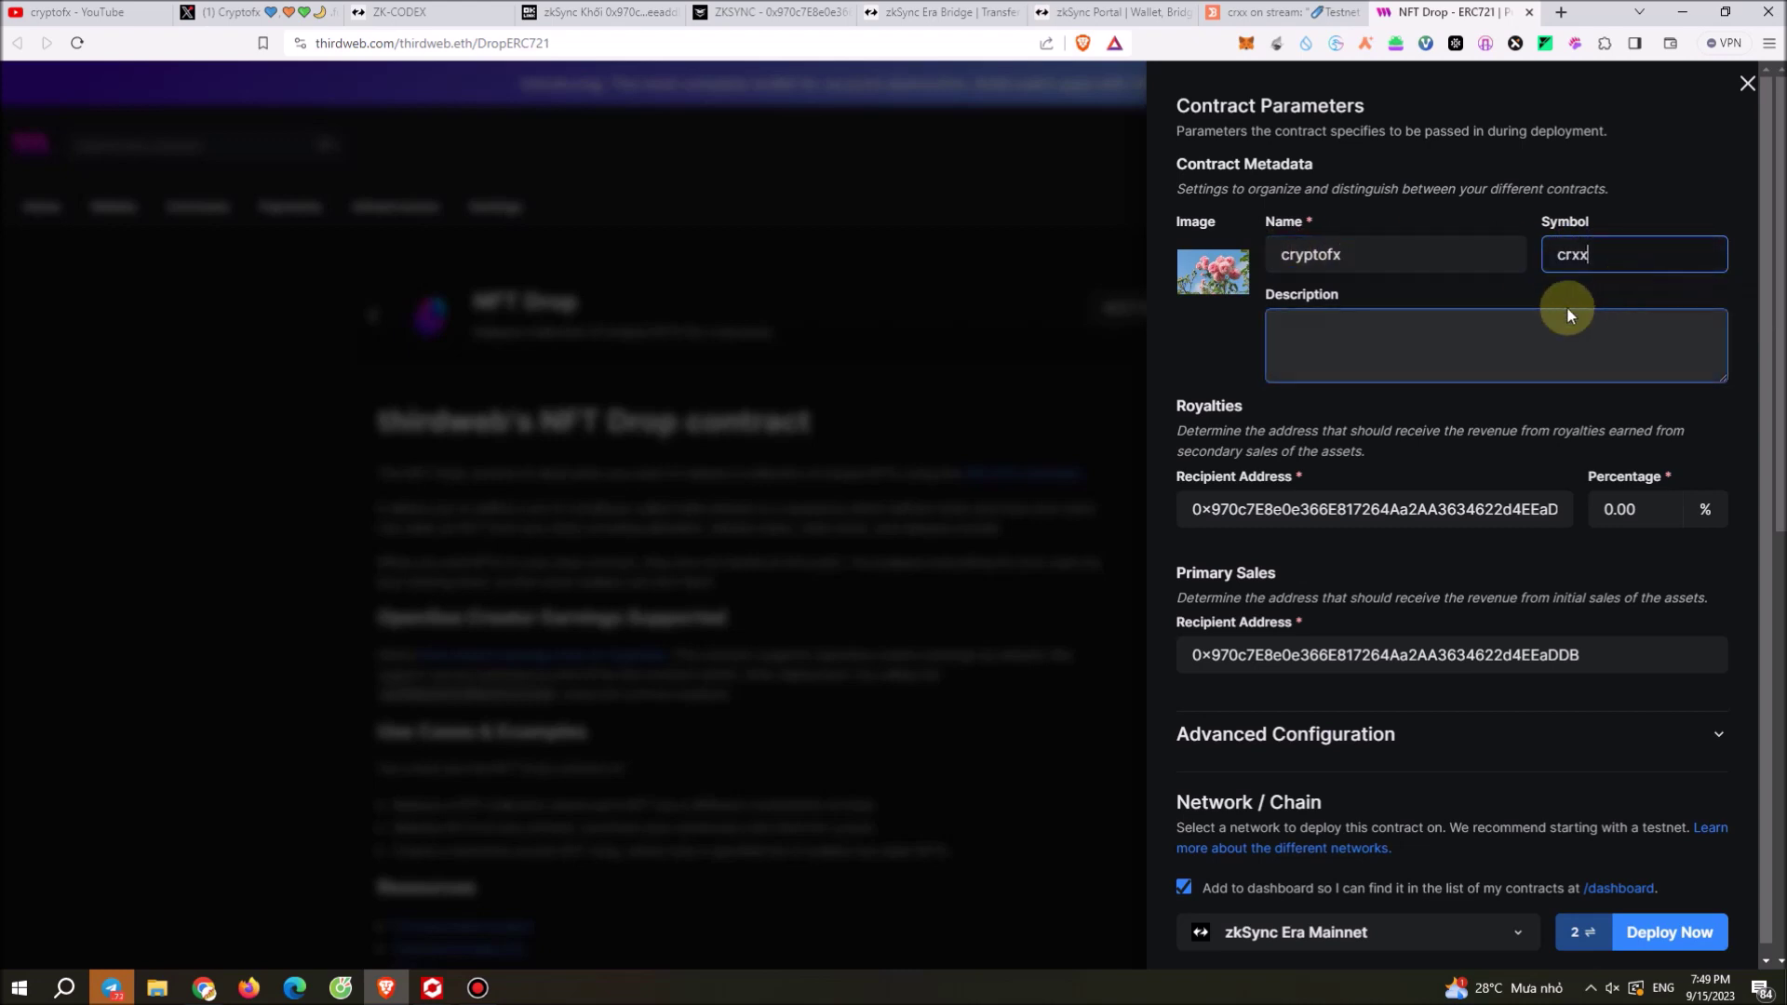
click(1366, 350)
text(go to the mar)
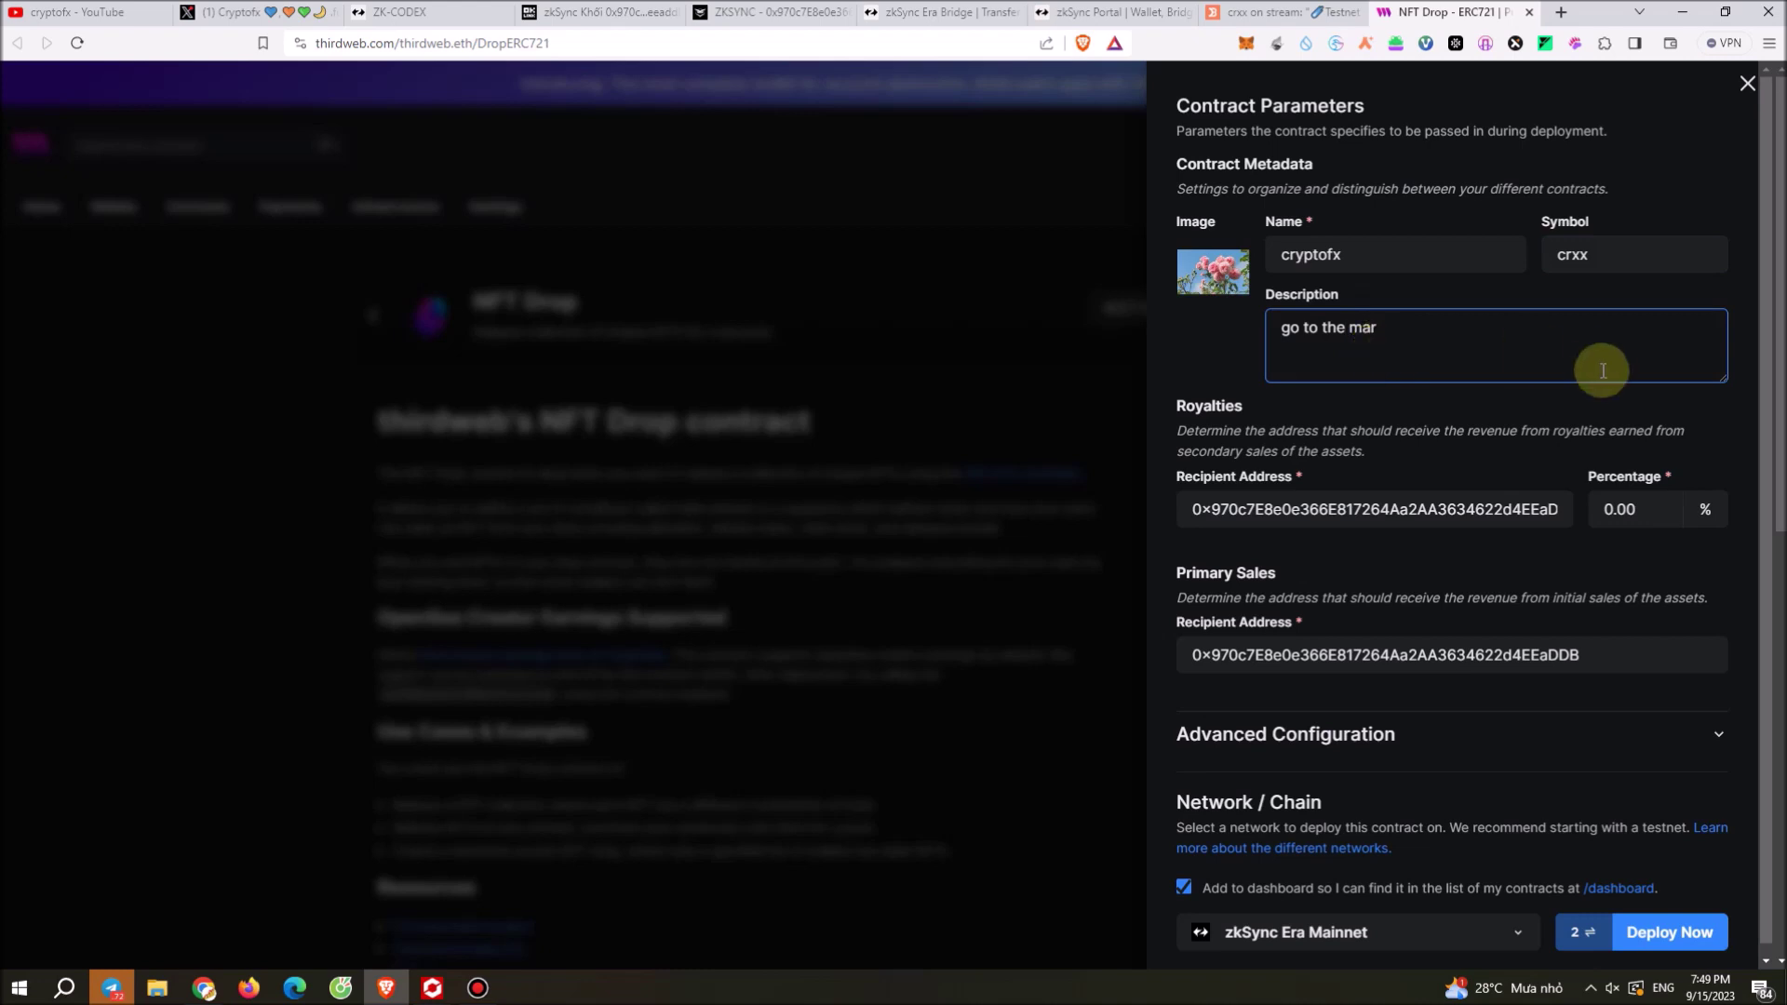
Step: Review the contract's advanced configuration and try to deploy it on zkSync Era Mainnet
scroll(1508, 521, down, 1)
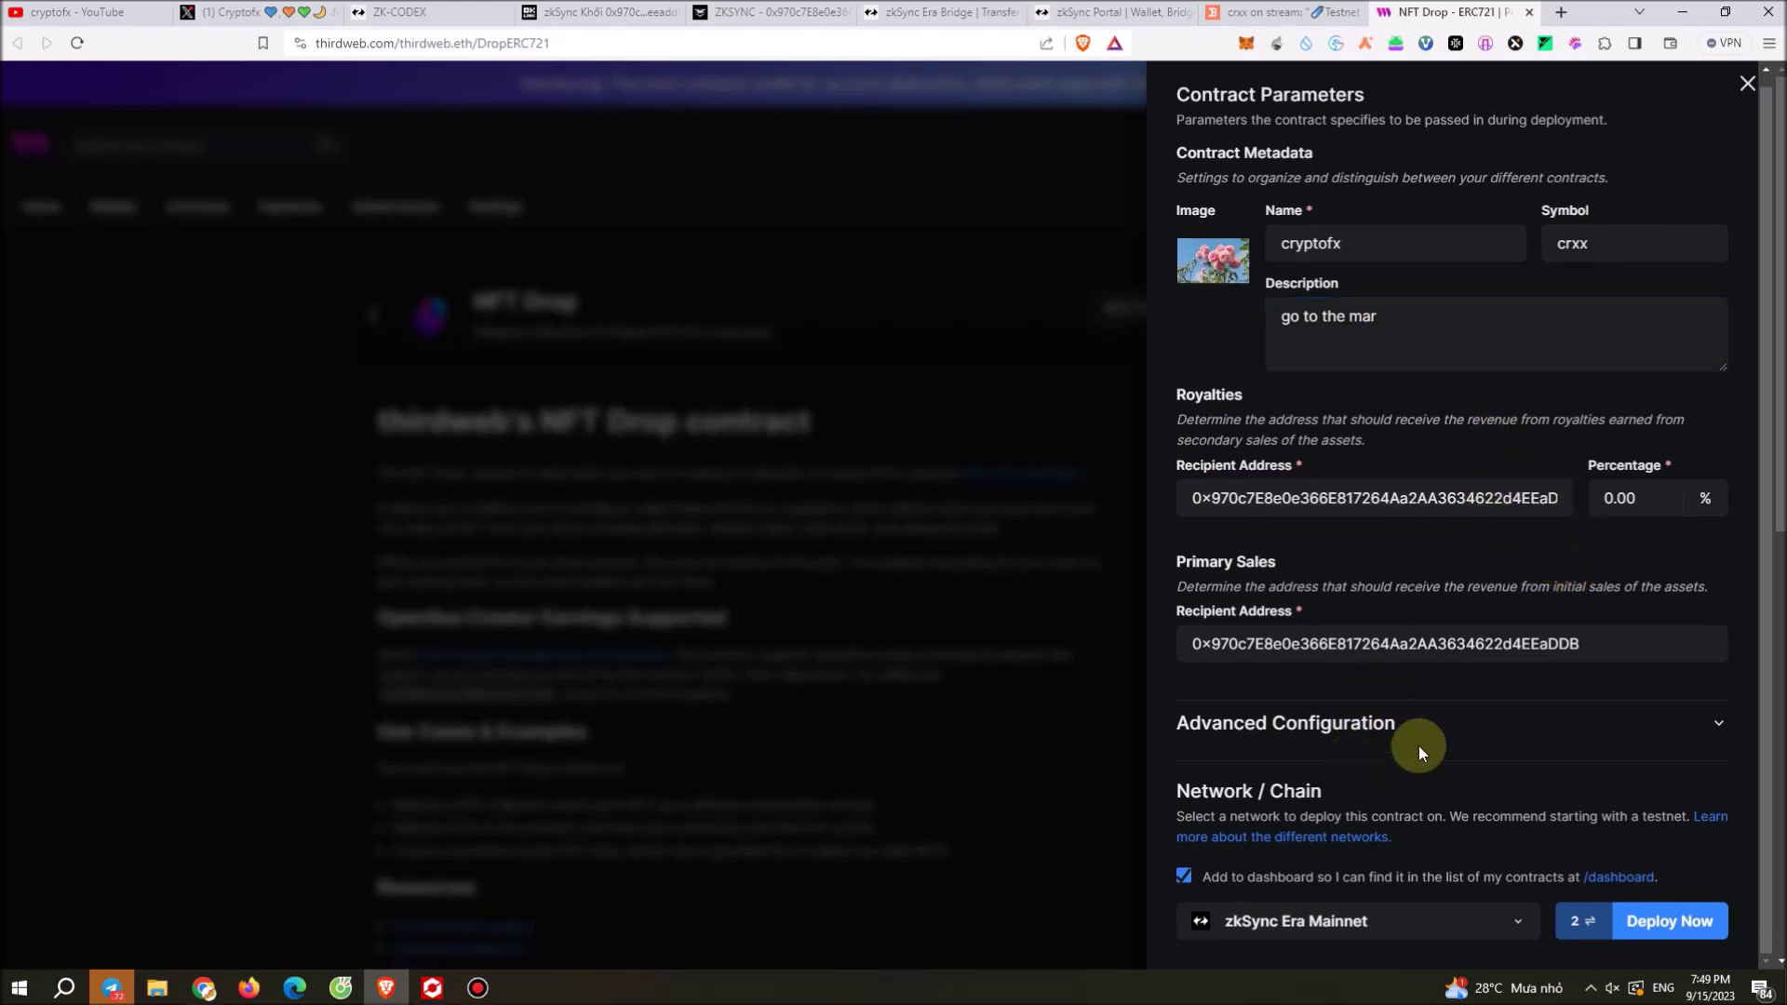
drag(1273, 643, 1550, 694)
click(1545, 703)
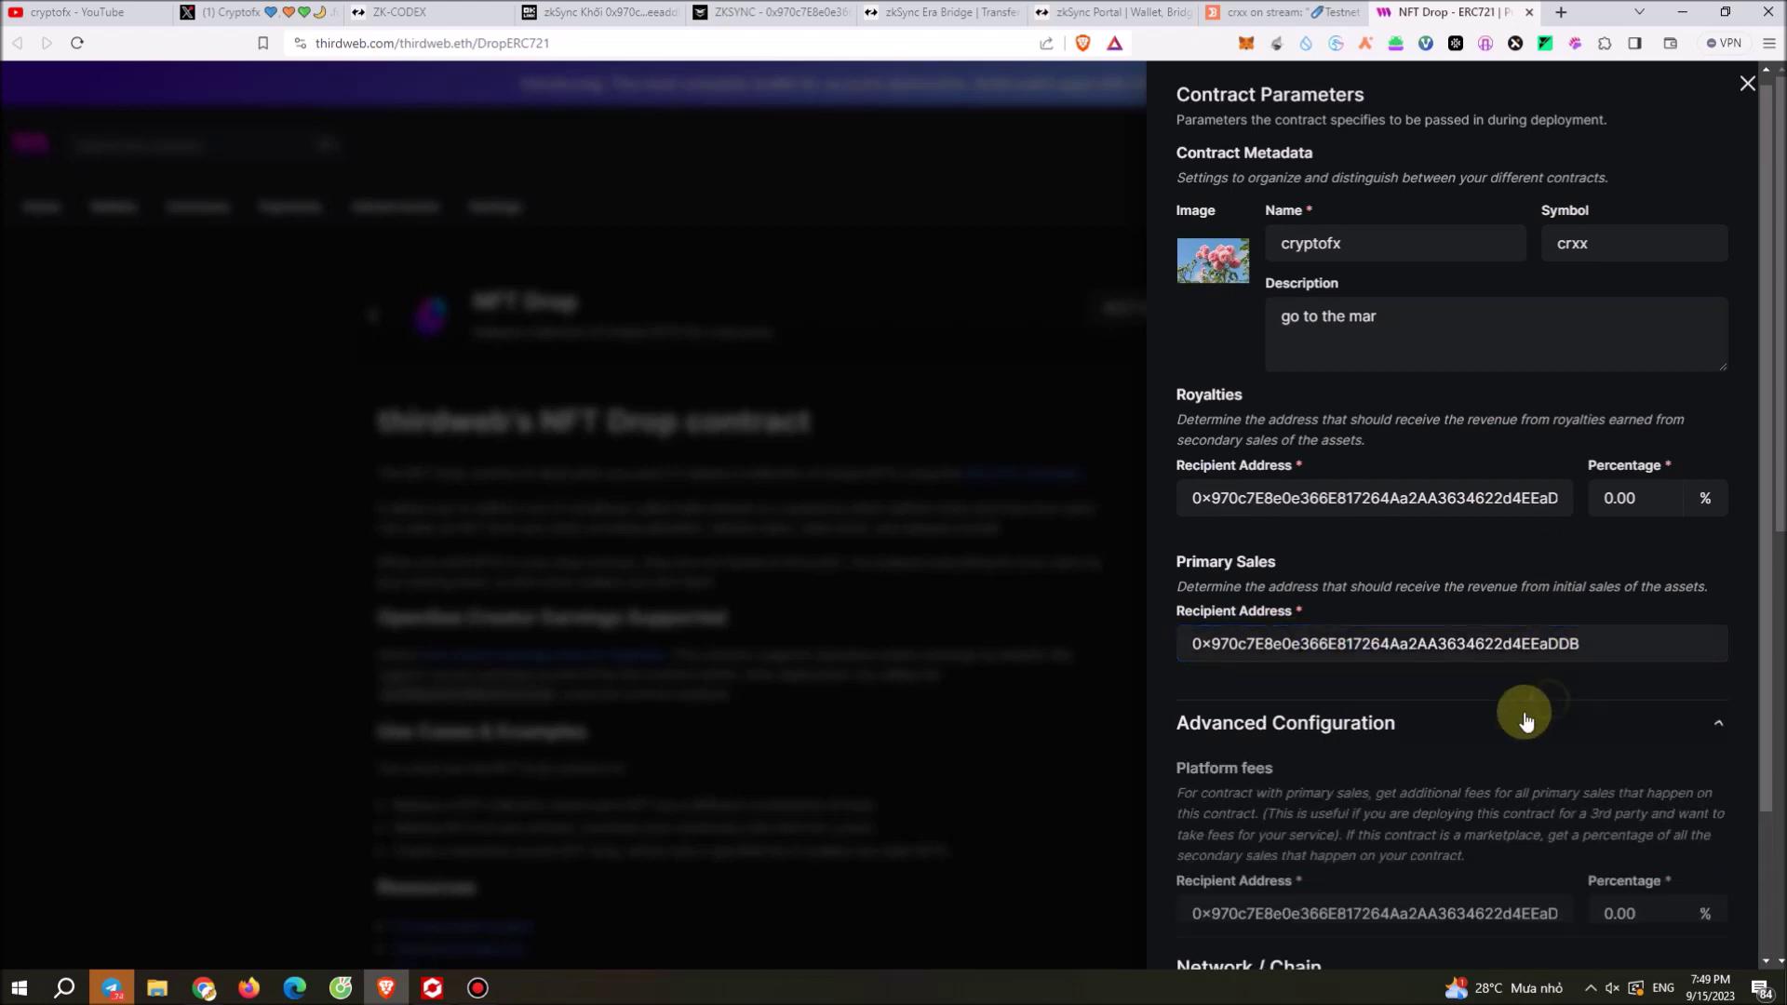
click(1520, 710)
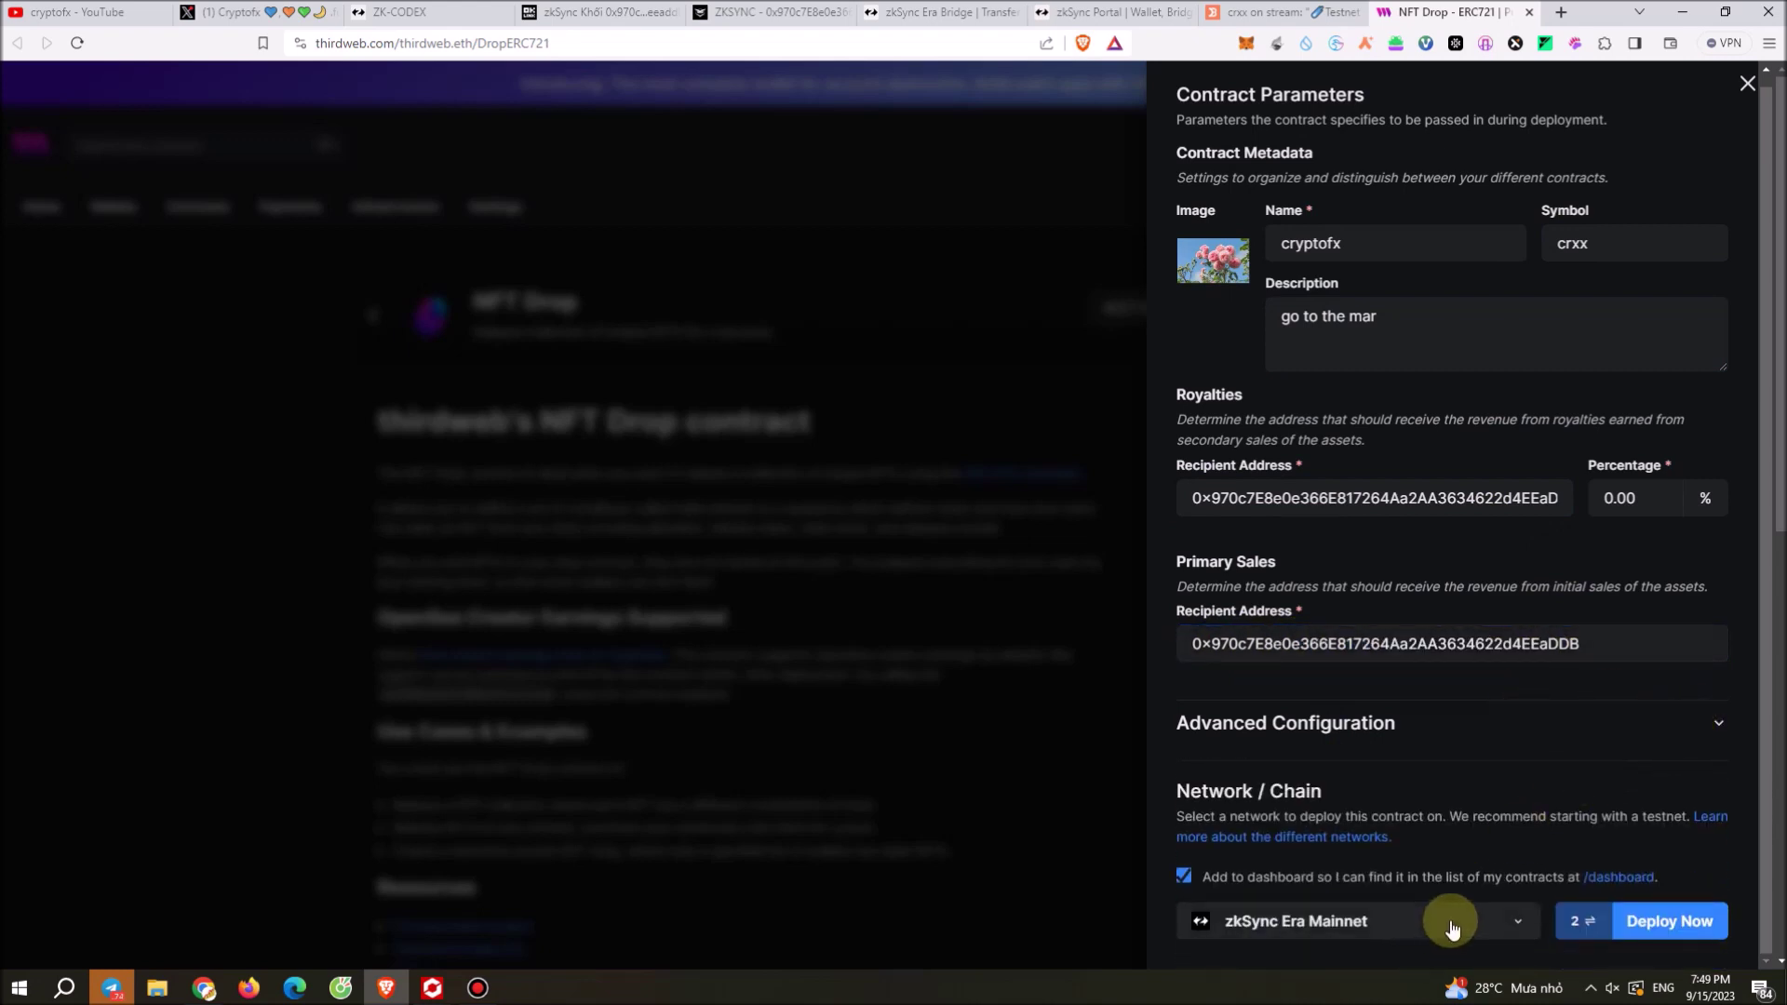
click(1669, 921)
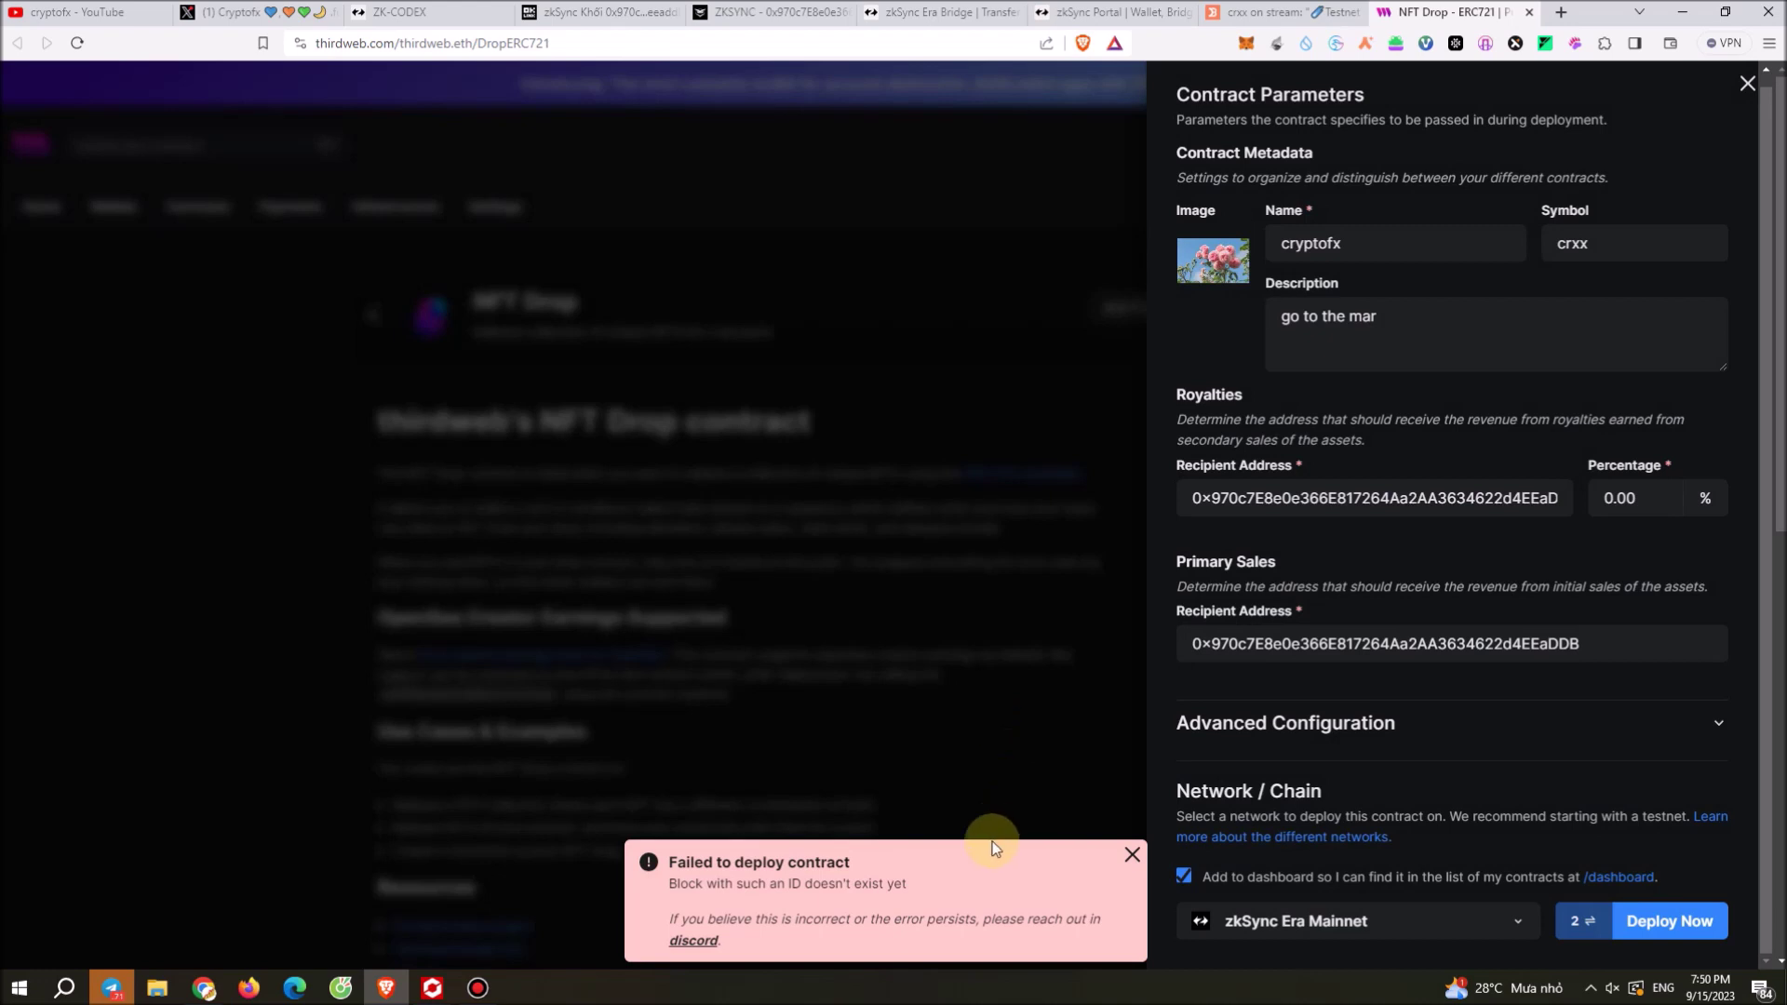
drag(695, 883, 838, 897)
click(880, 887)
Step: Deploy the contract on zkSync Era Mainnet again, reading through and signing the MetaMask transaction request
click(1694, 912)
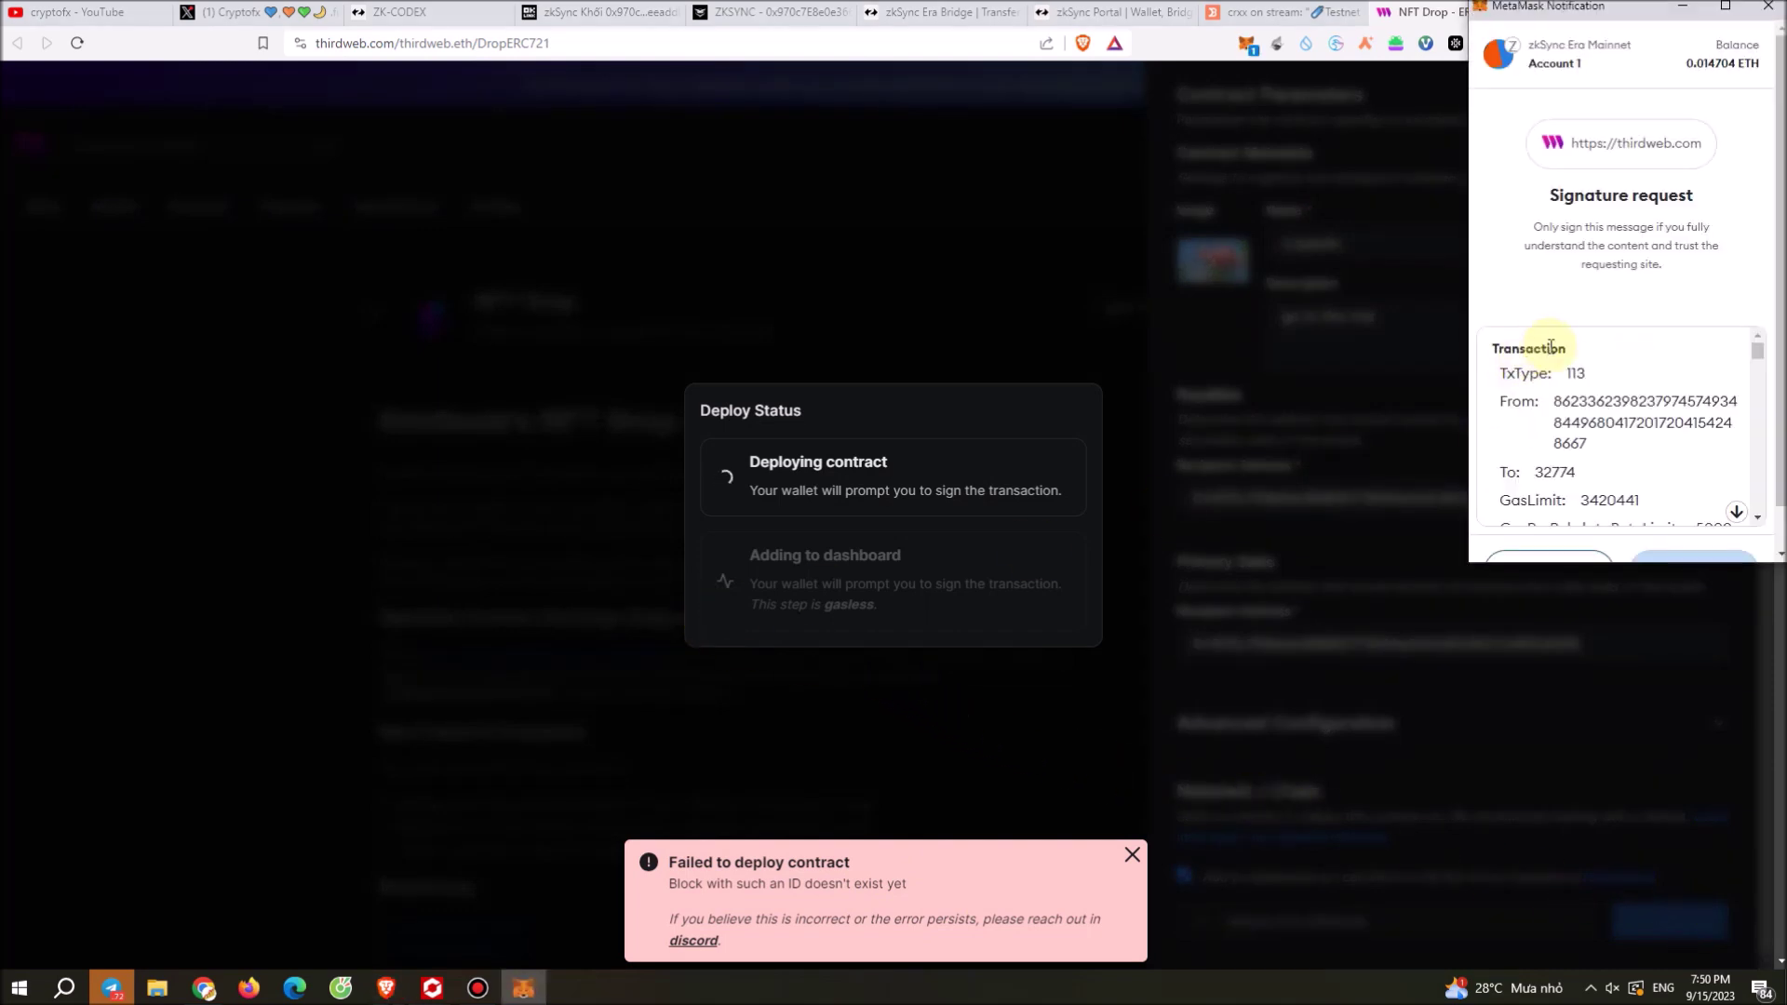
scroll(1653, 445, down, 10)
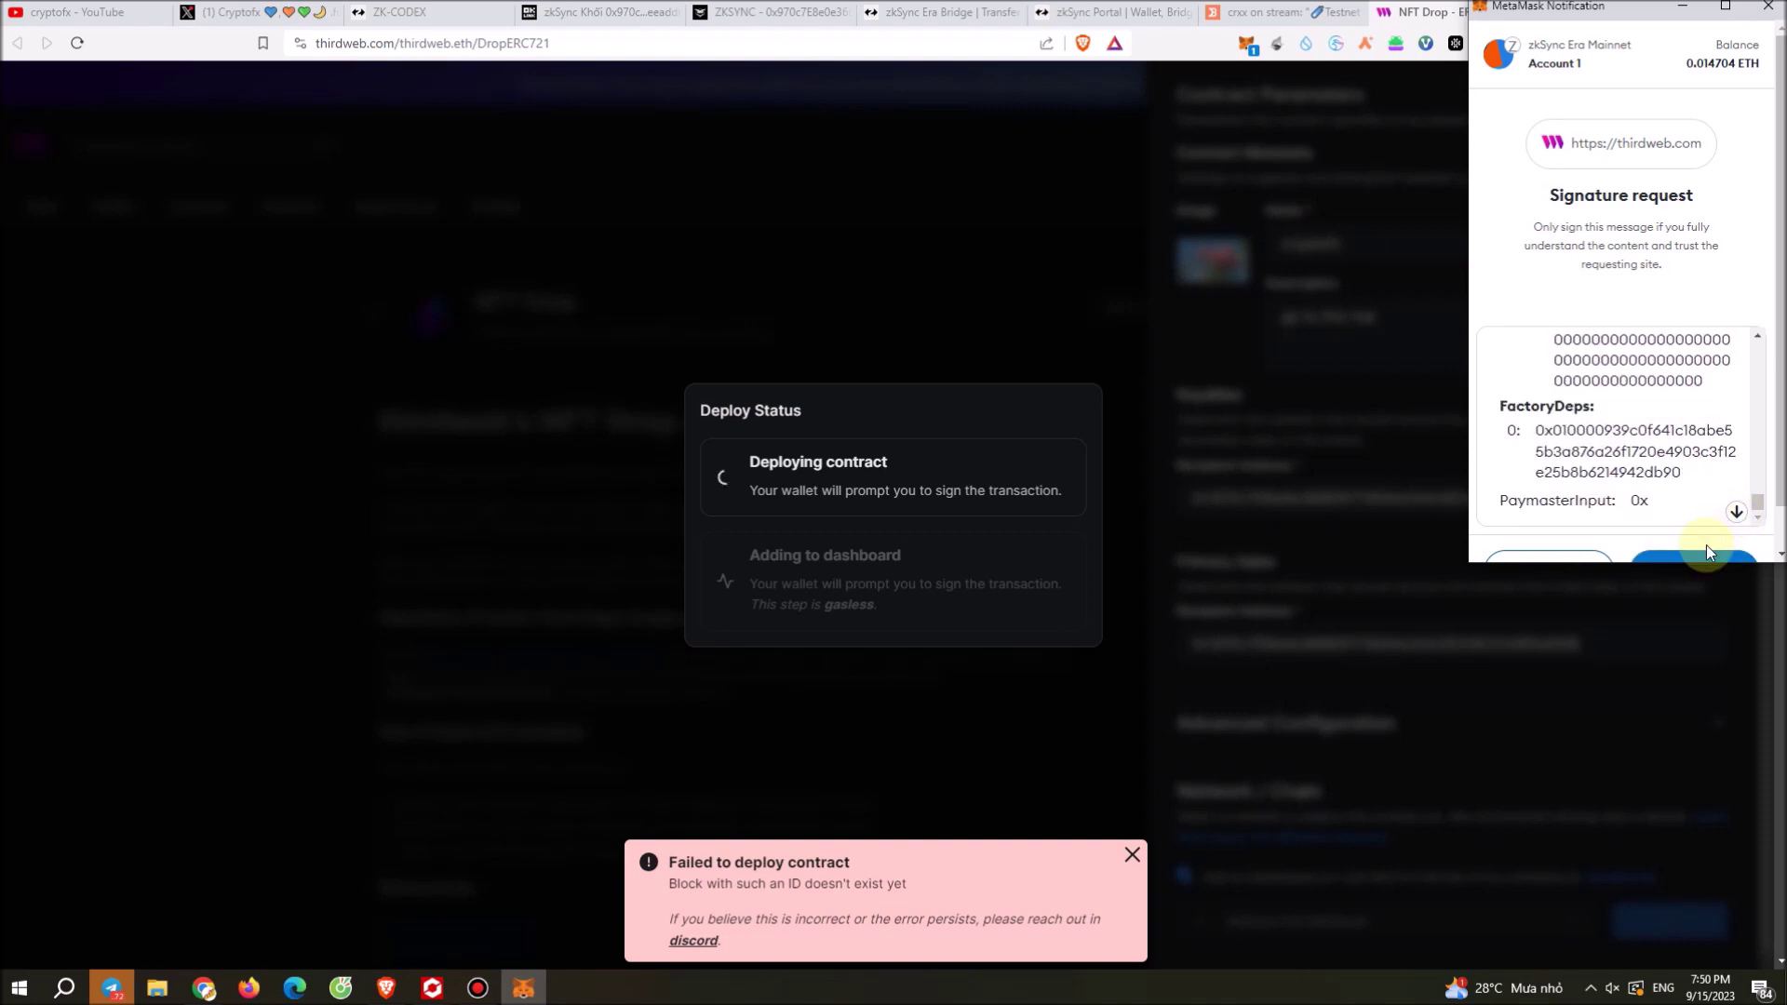
click(1694, 526)
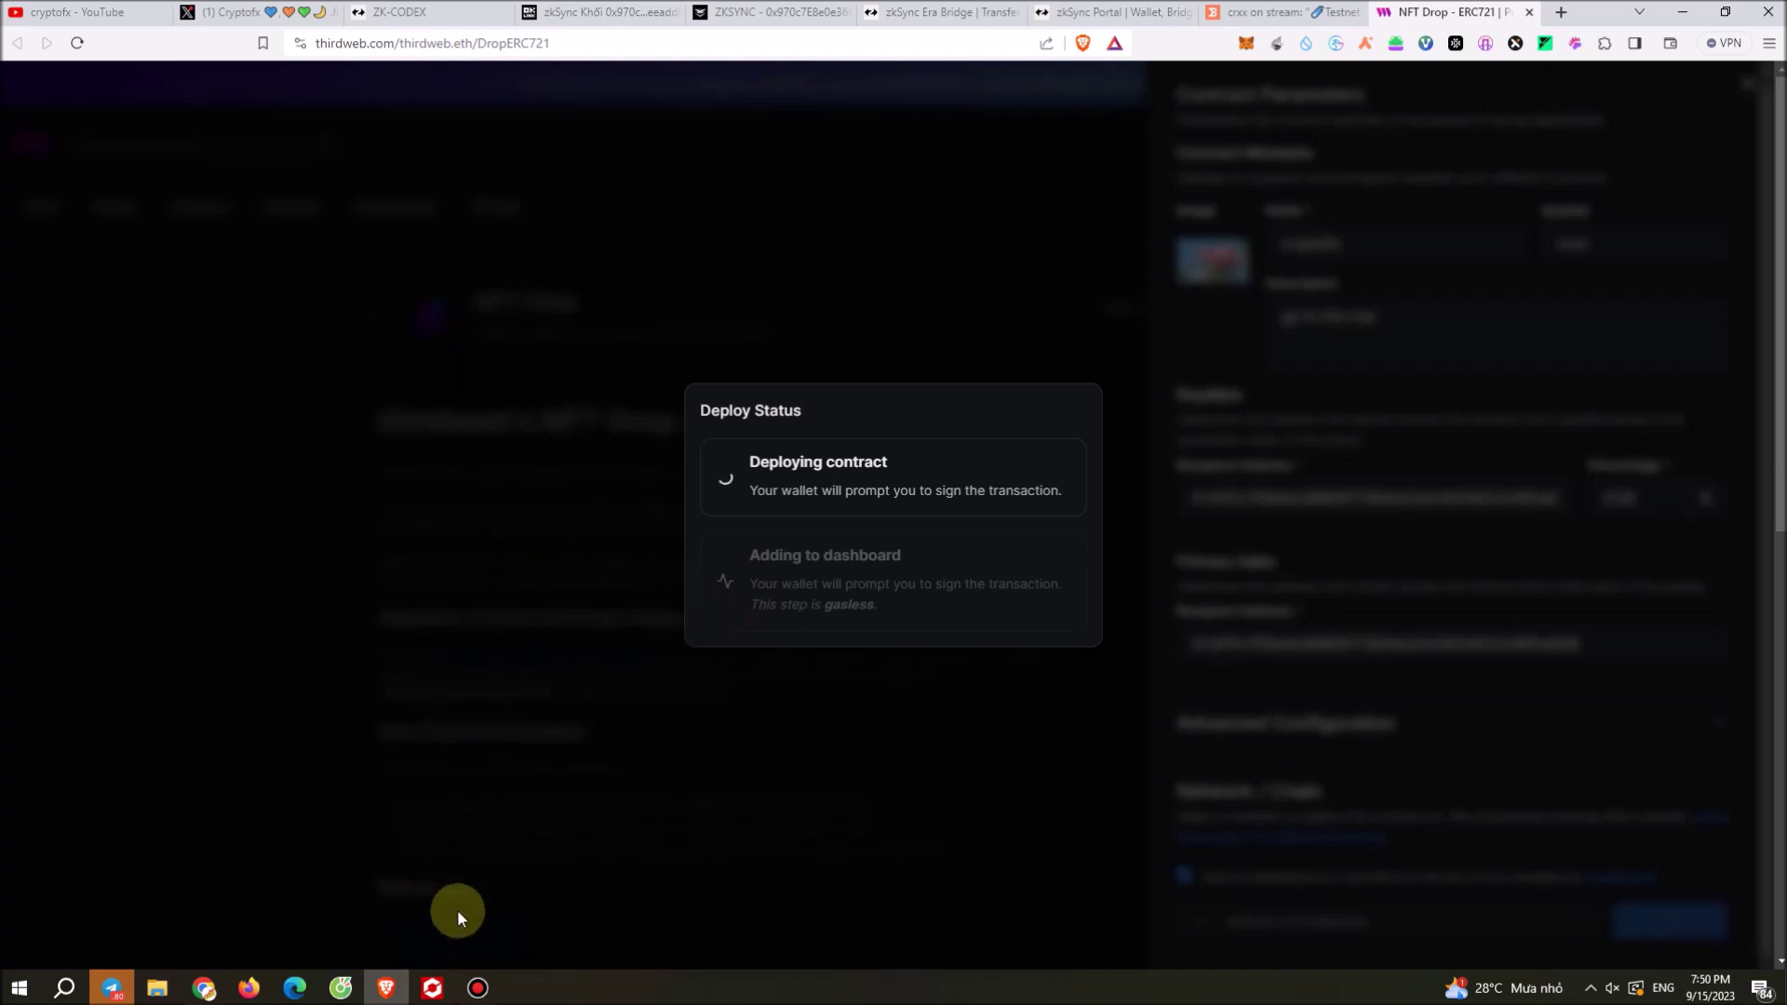
click(478, 988)
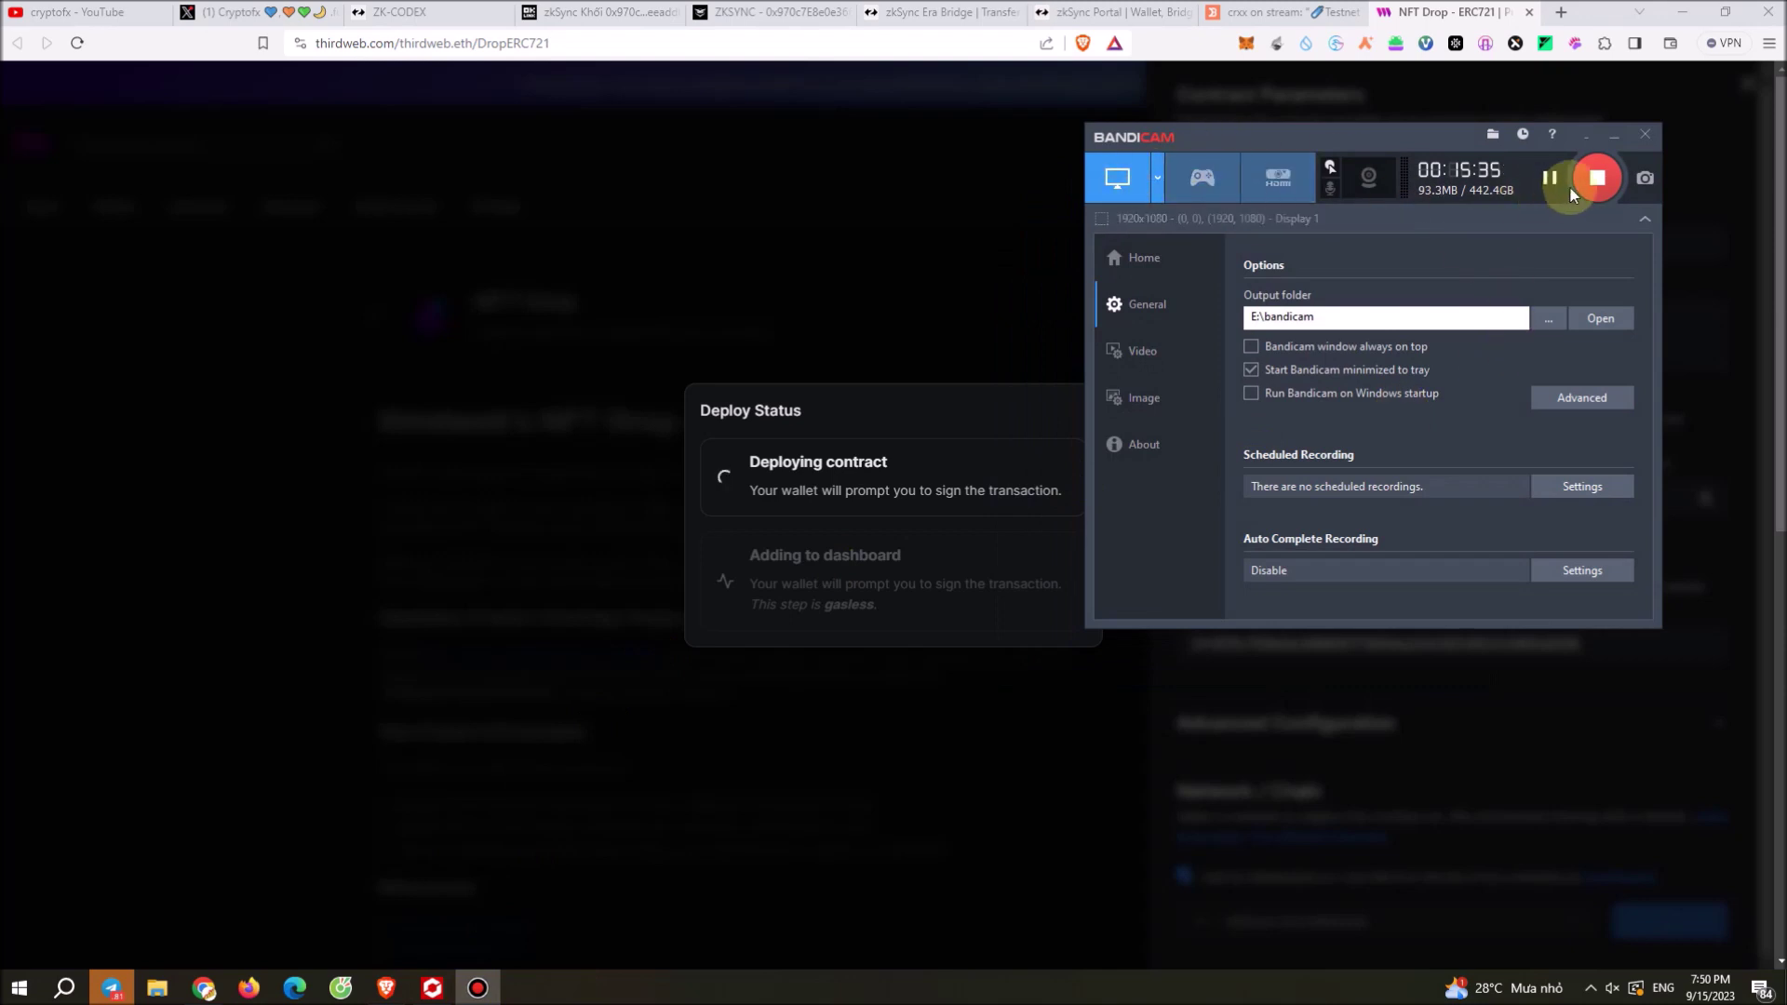
click(1588, 135)
Step: Read through and sign the gasless MetaMask request that adds the deployed contract to the dashboard
scroll(1750, 373, down, 1)
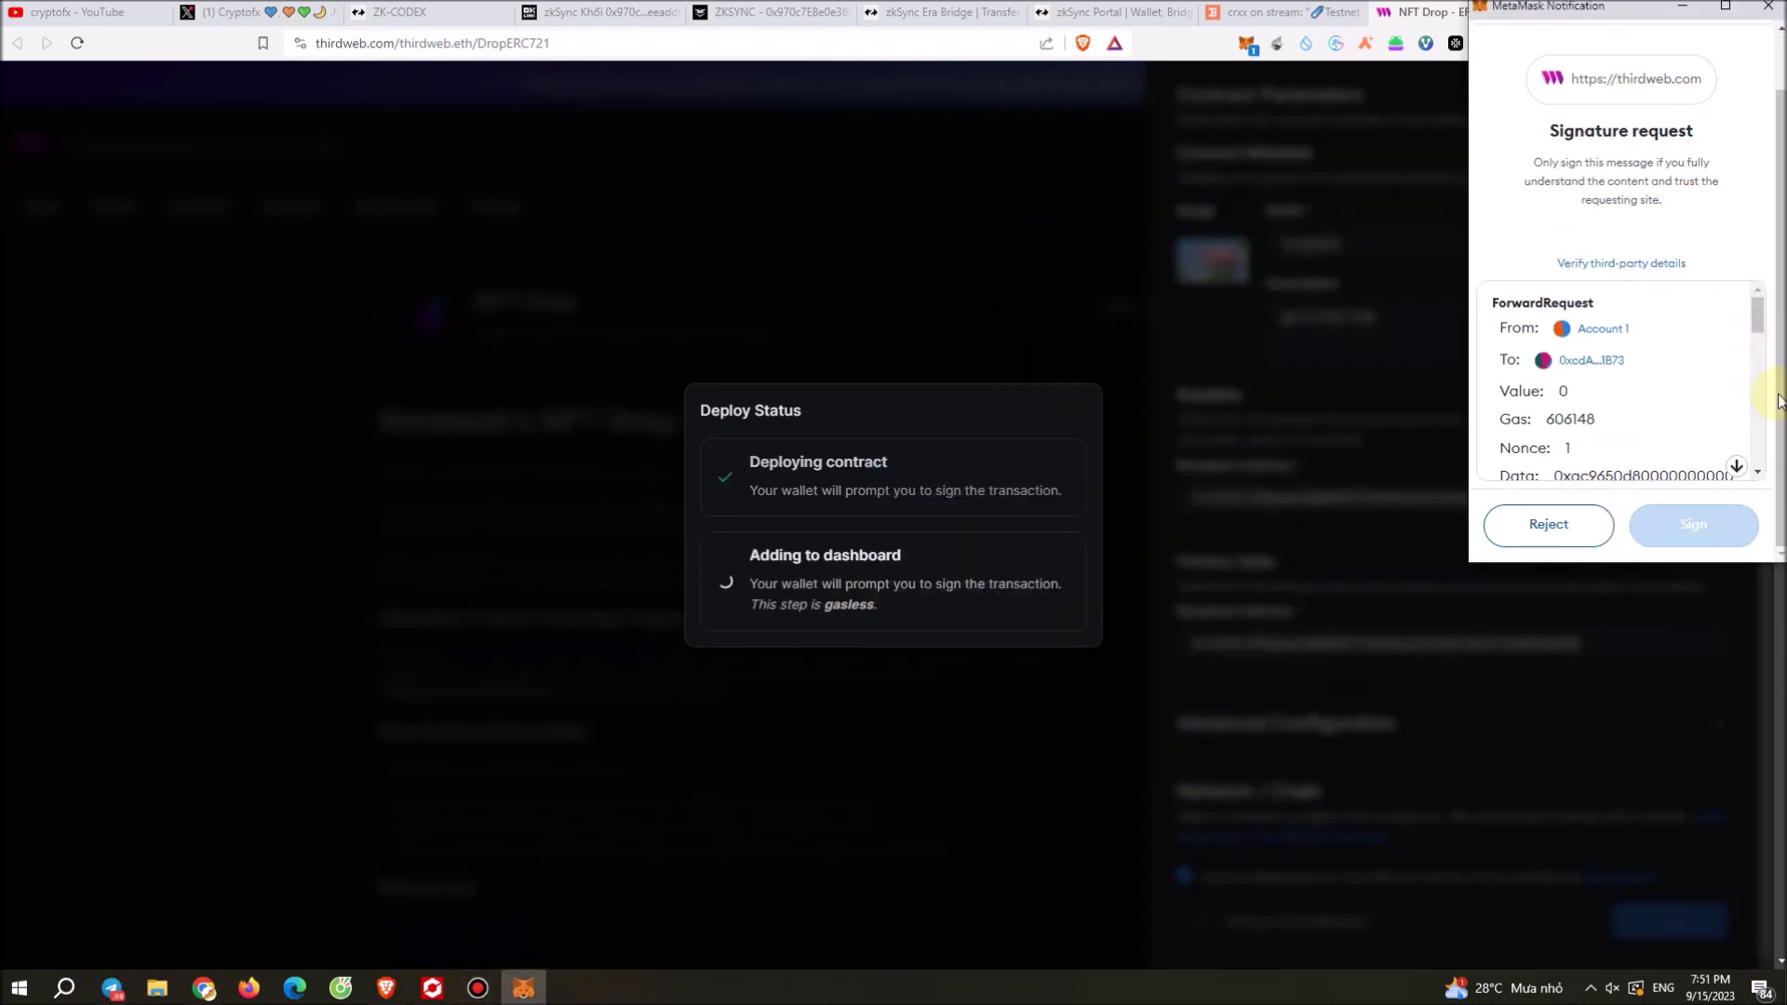
click(1736, 457)
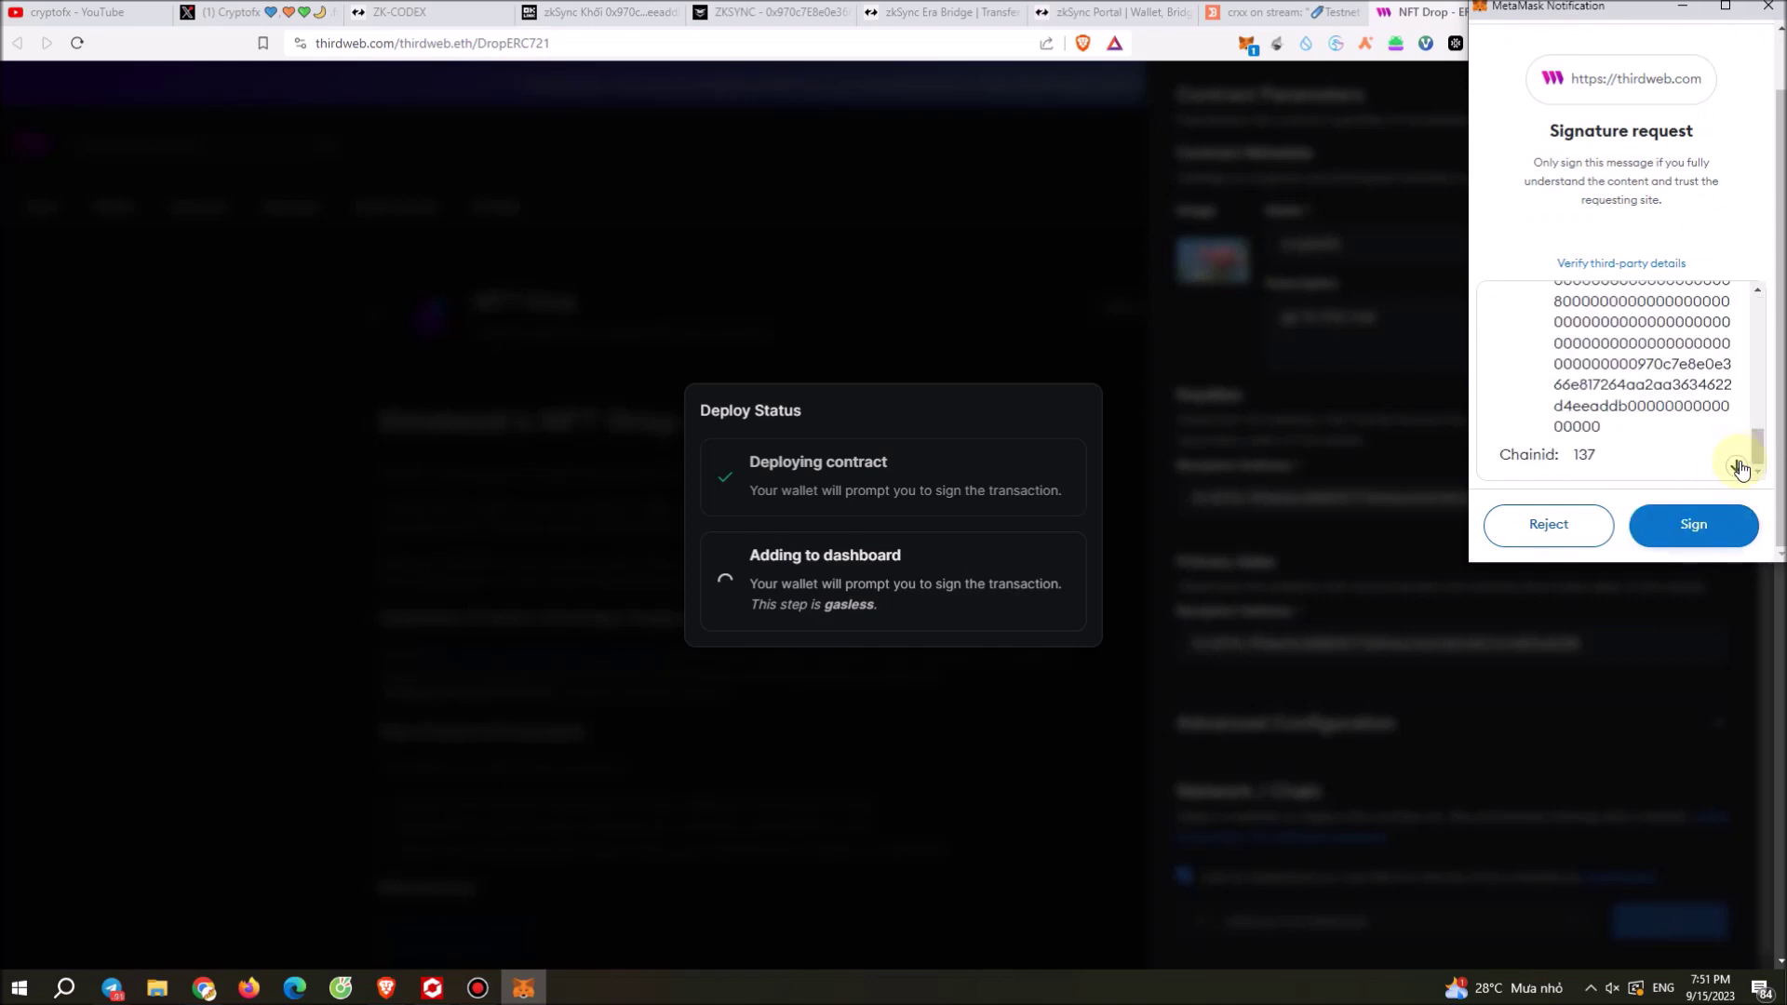
click(1675, 531)
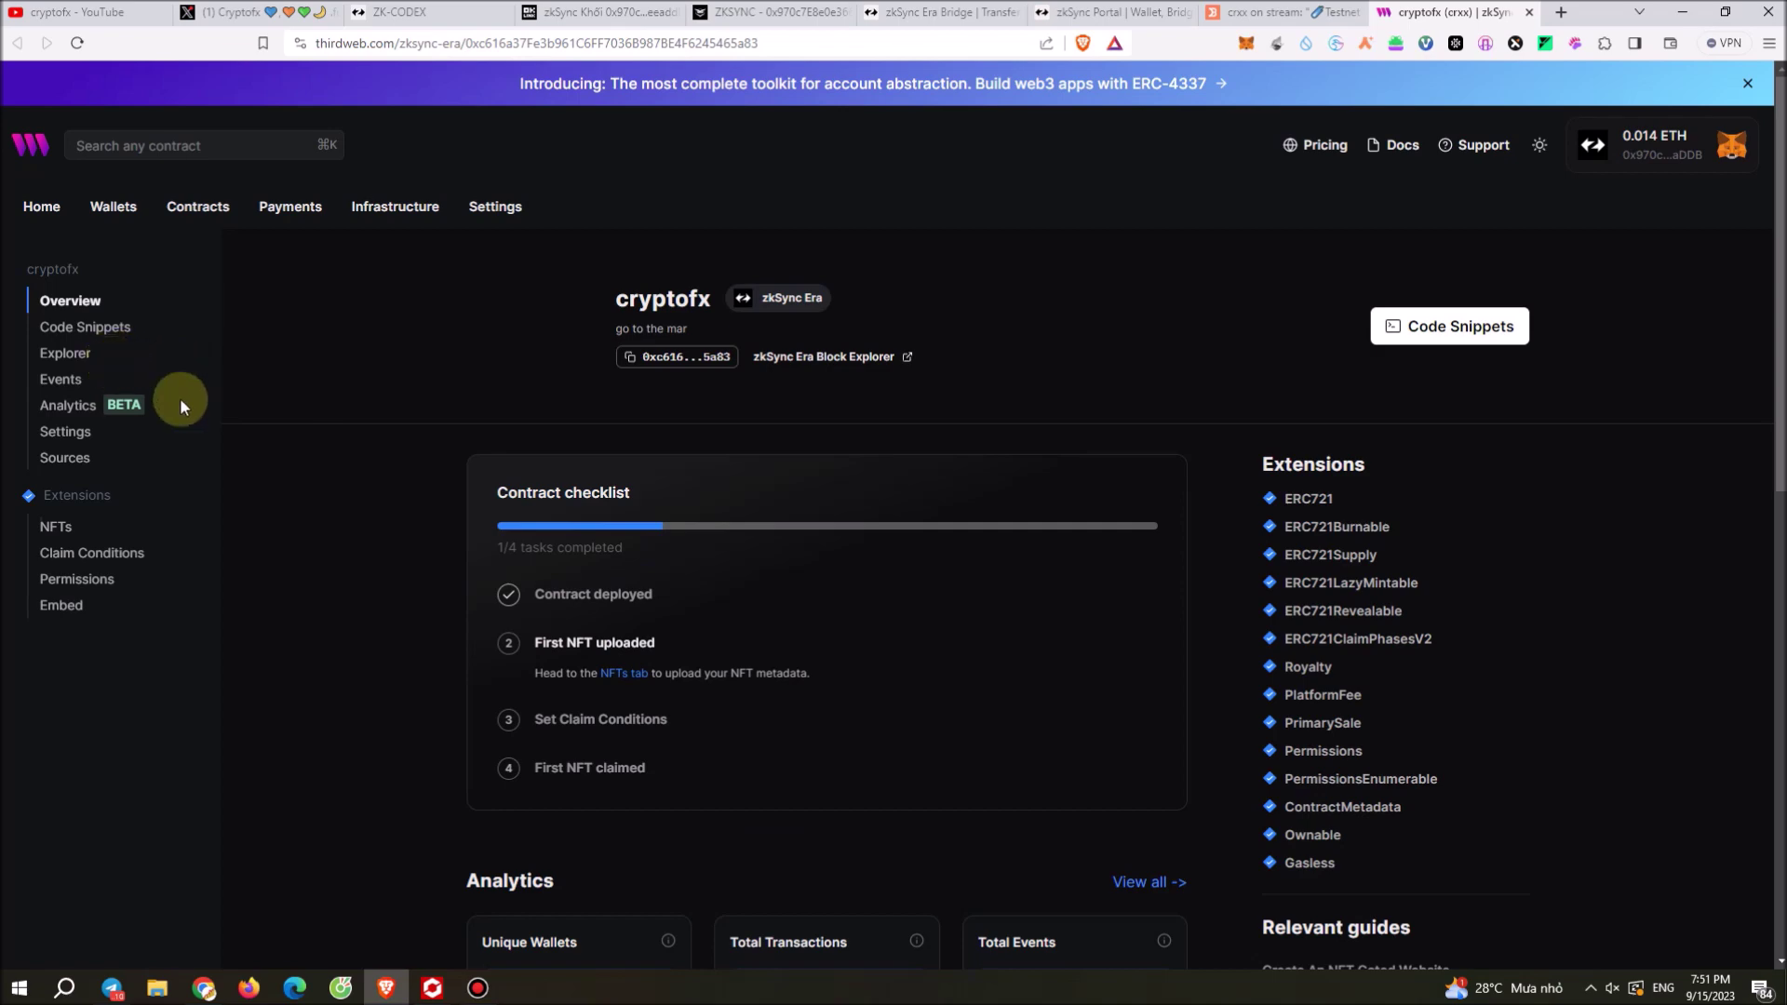
Step: Look through the deployed contract's overview, including its NFT details, events and permissions, and open its NFTs page
scroll(744, 652, down, 10)
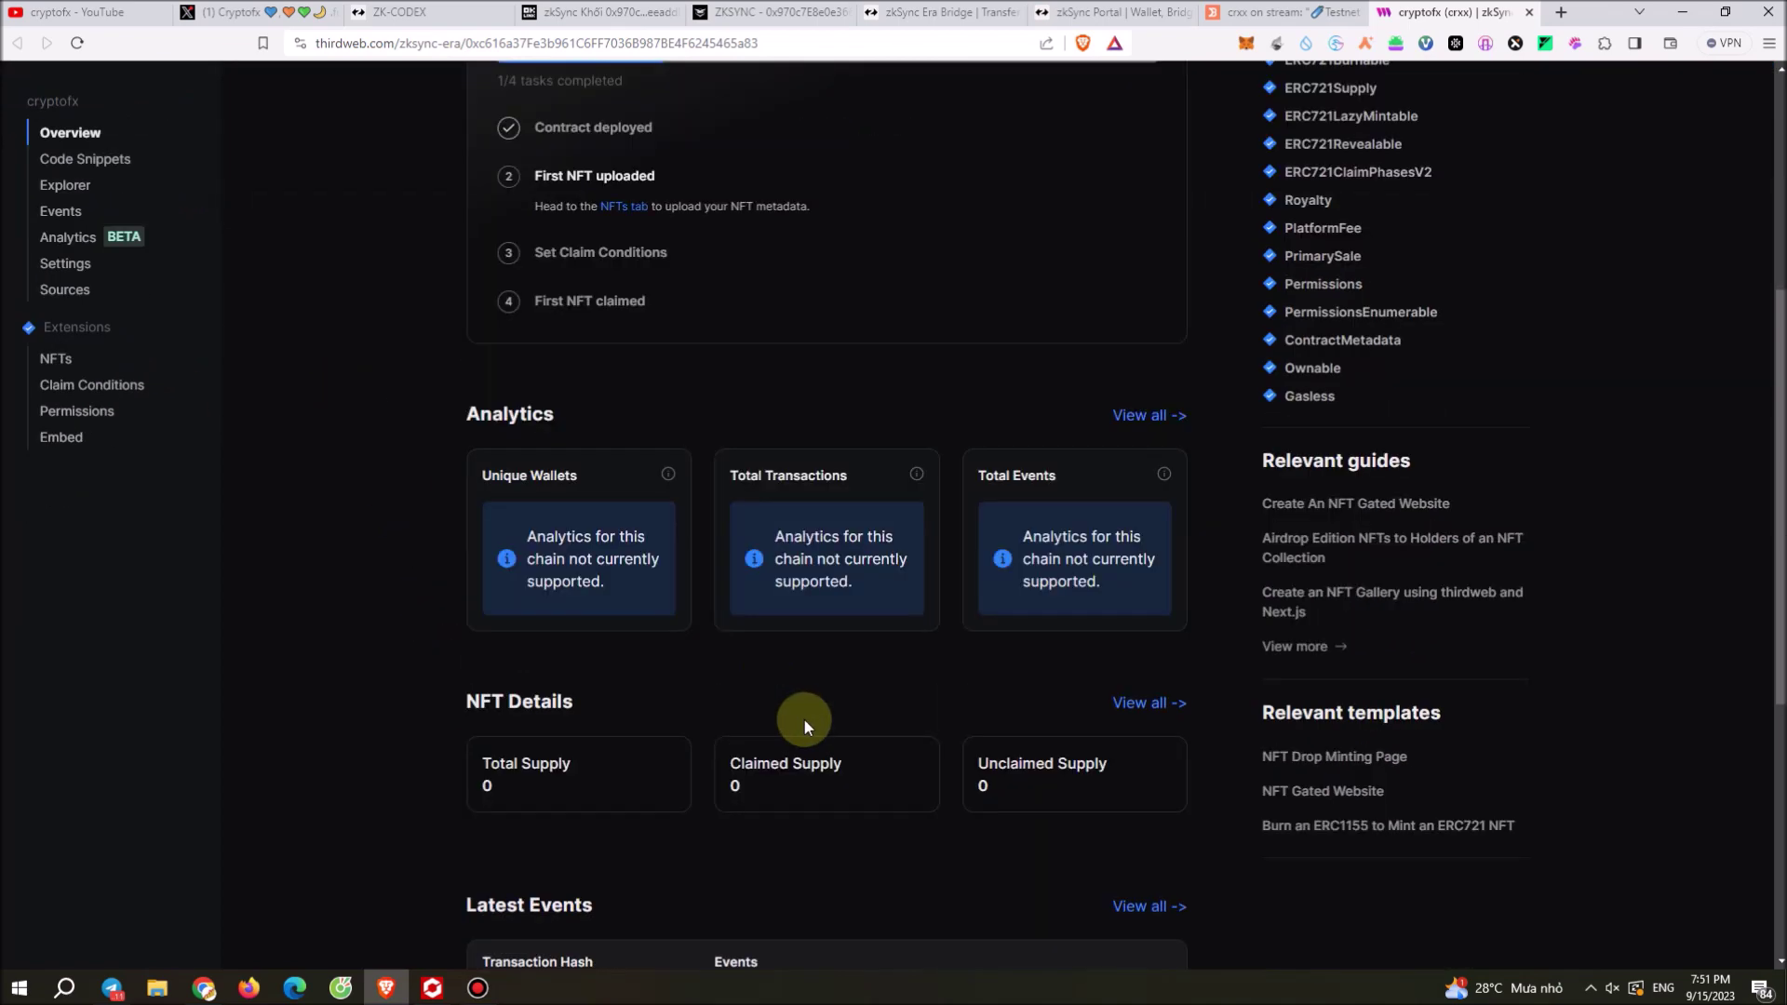
scroll(838, 737, up, 10)
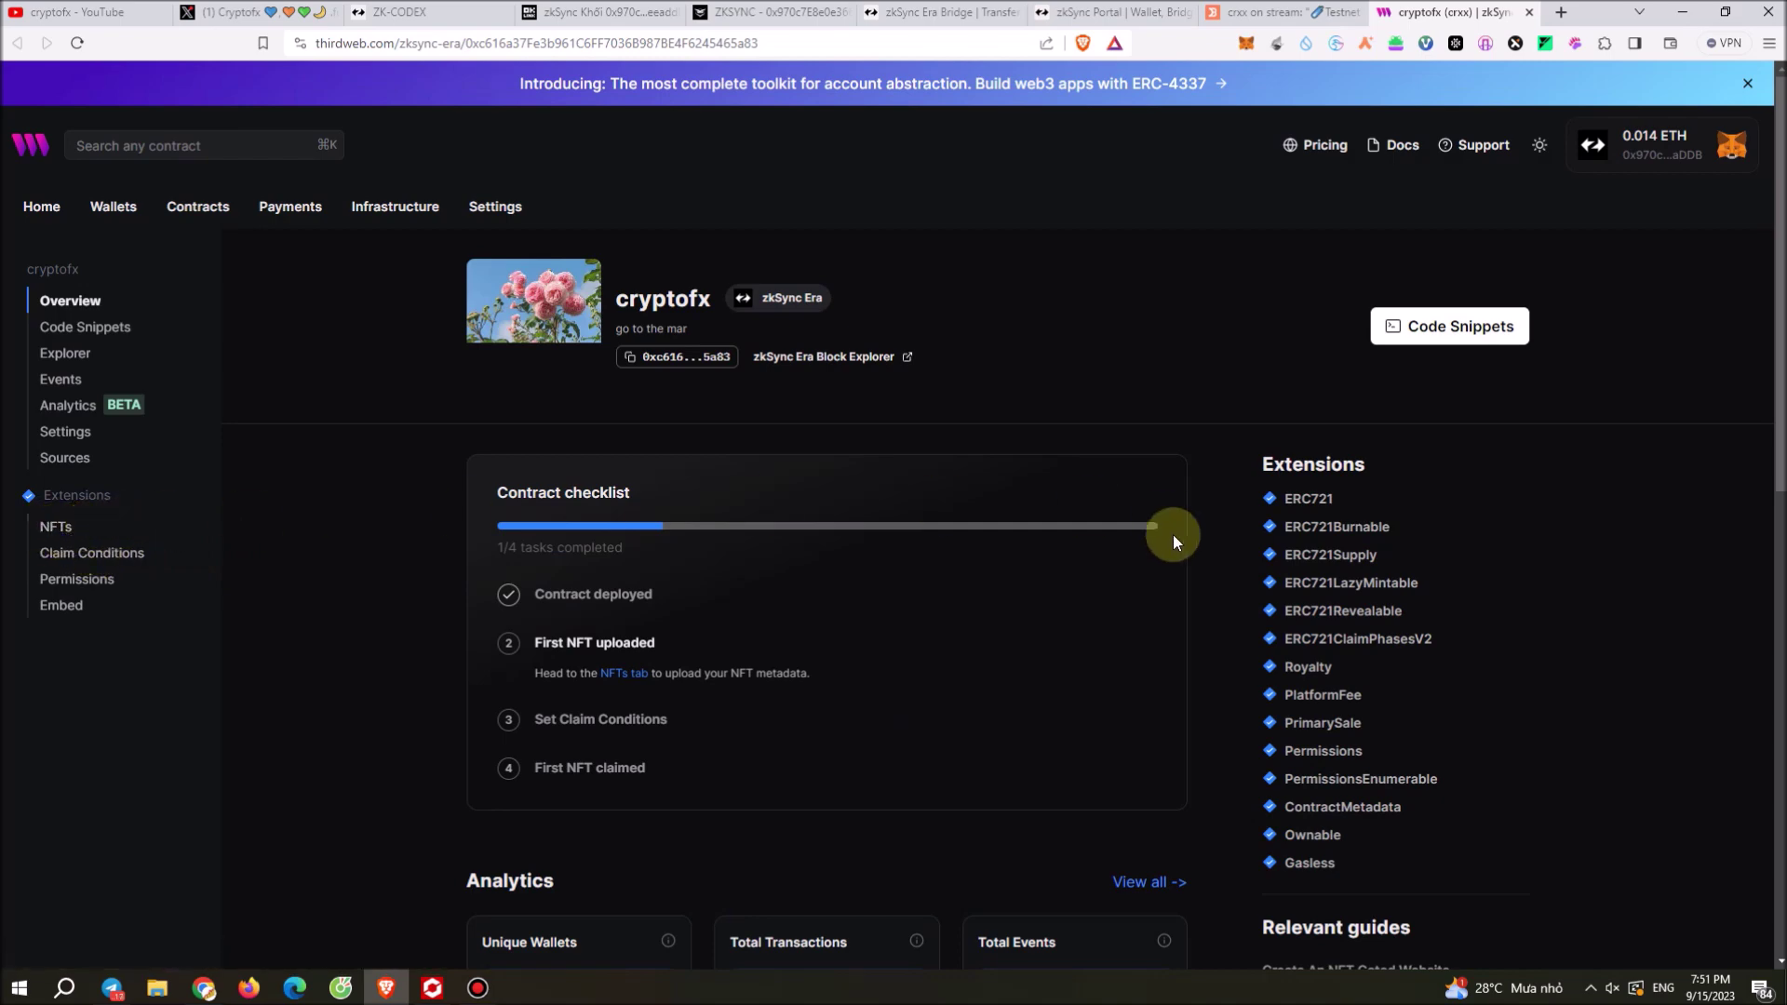
scroll(1093, 640, down, 5)
scroll(1093, 639, down, 6)
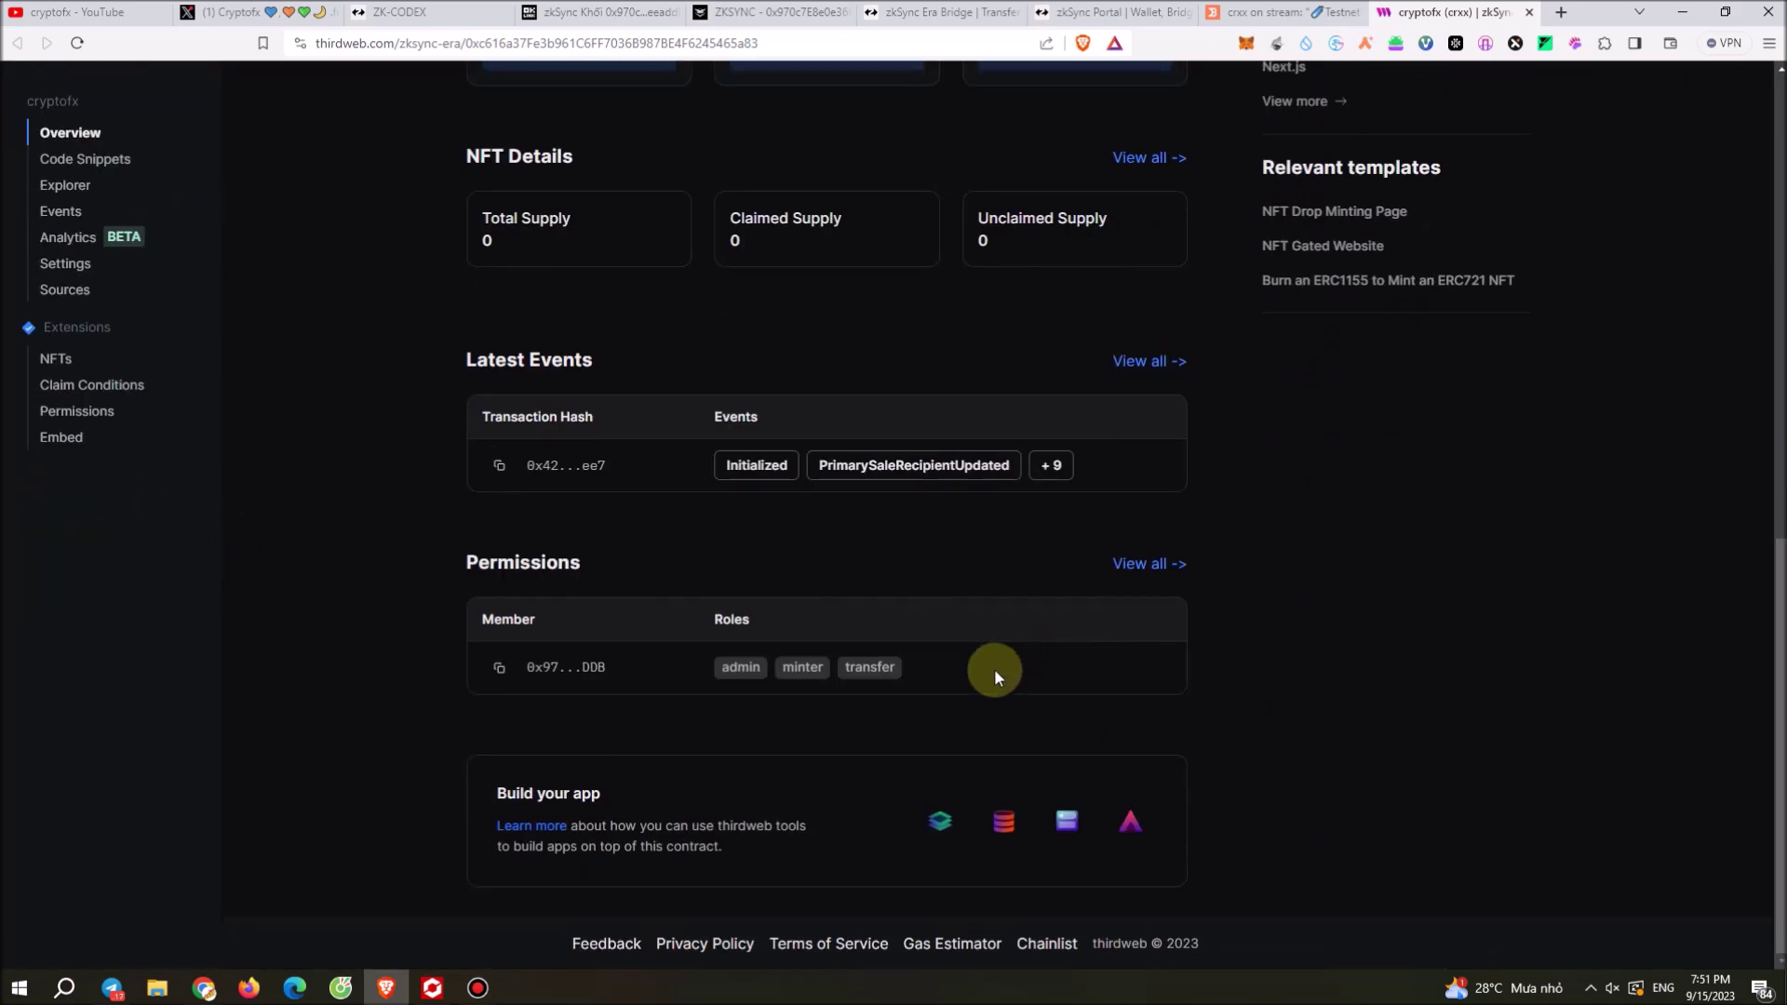
scroll(851, 675, up, 3)
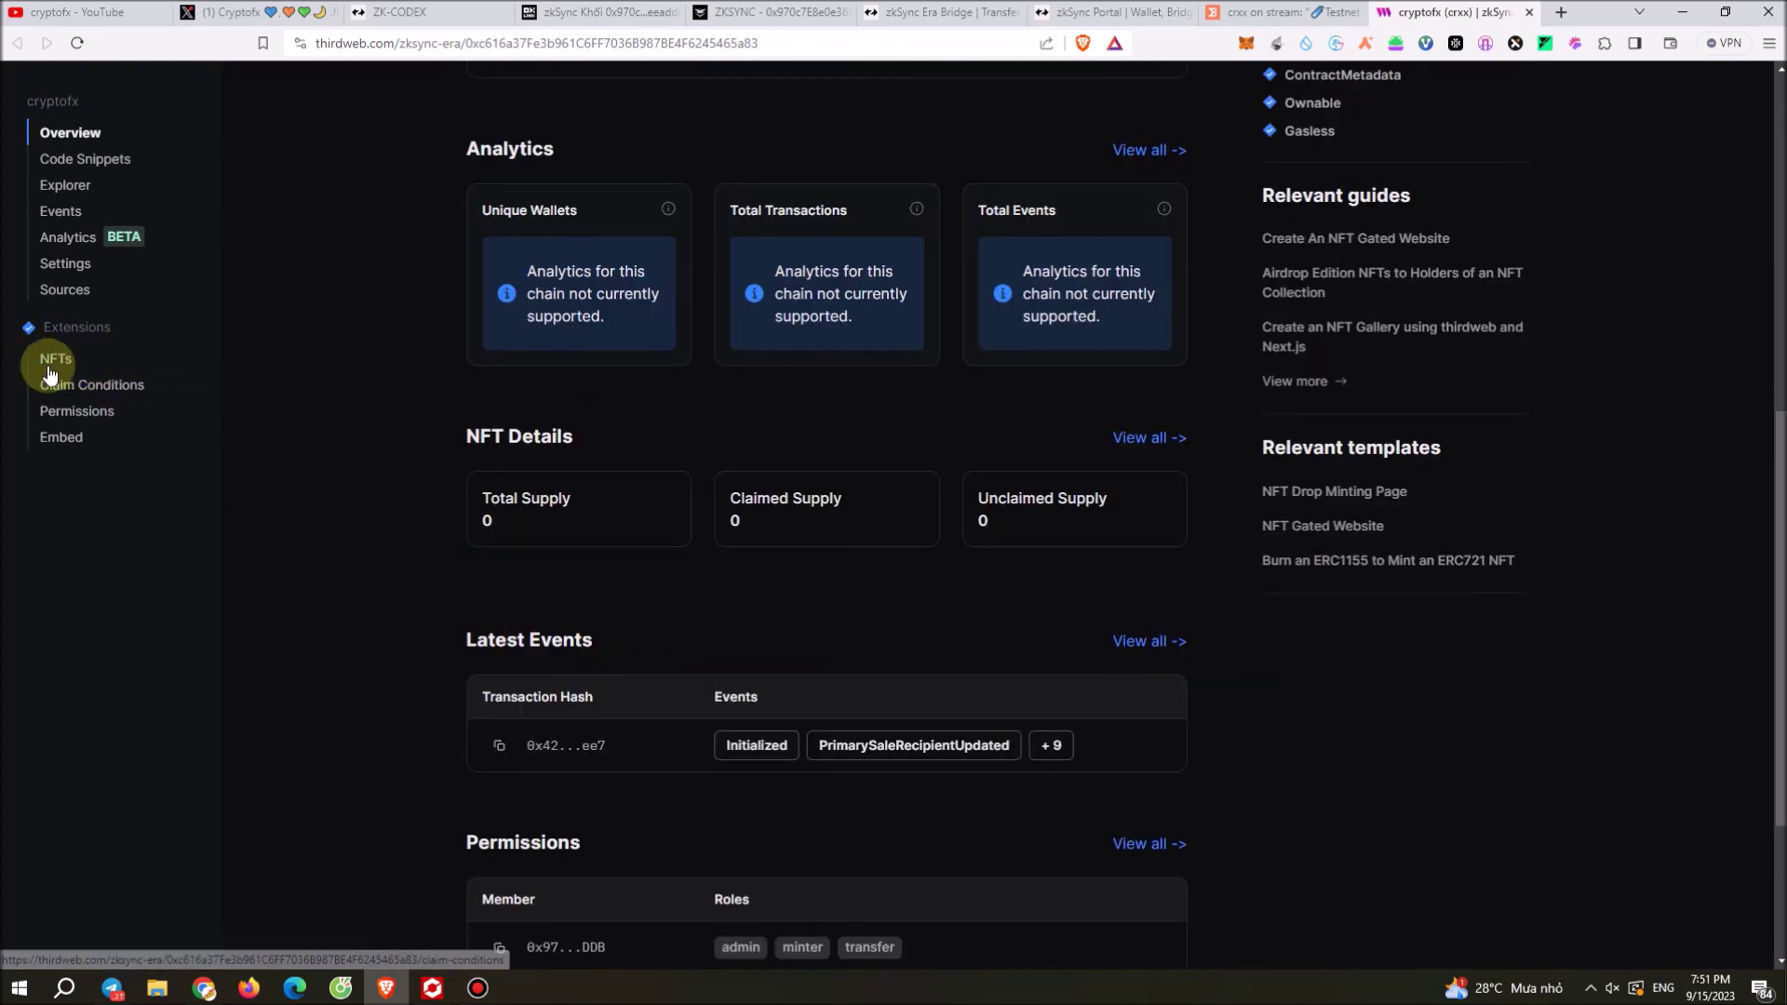
click(47, 370)
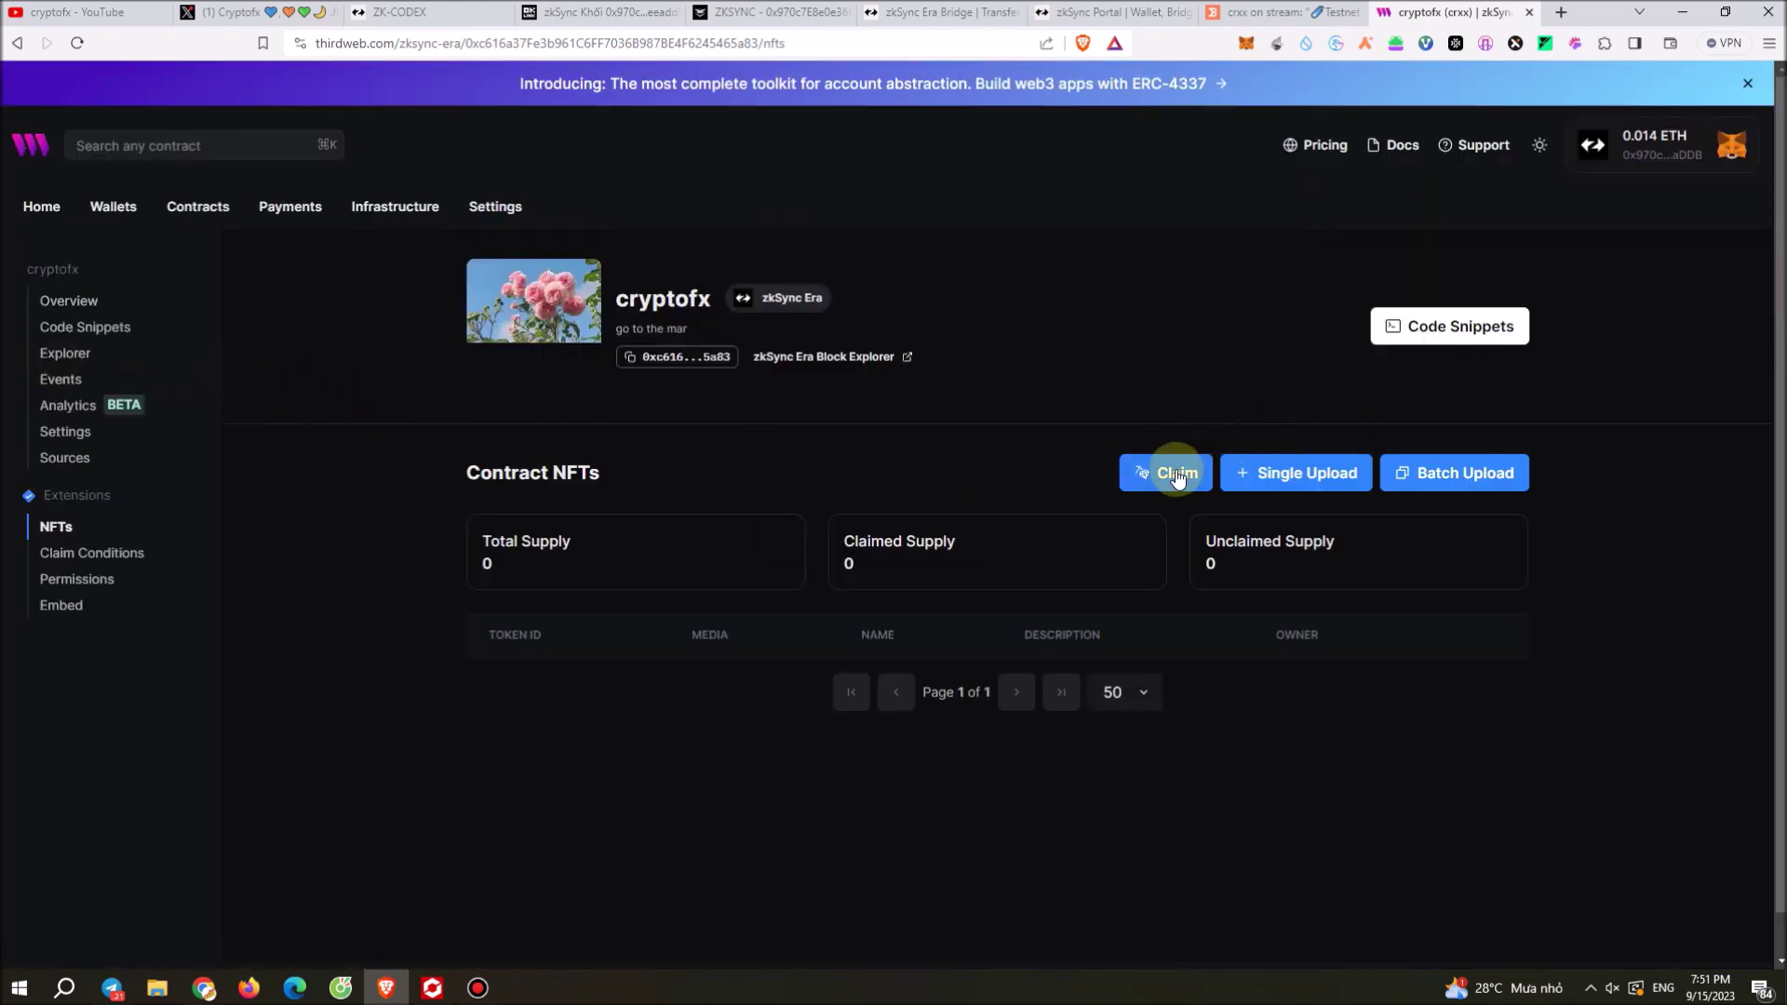
Step: Try to claim 1 NFT from the contract to the connected wallet's address and close the claim form
click(1174, 472)
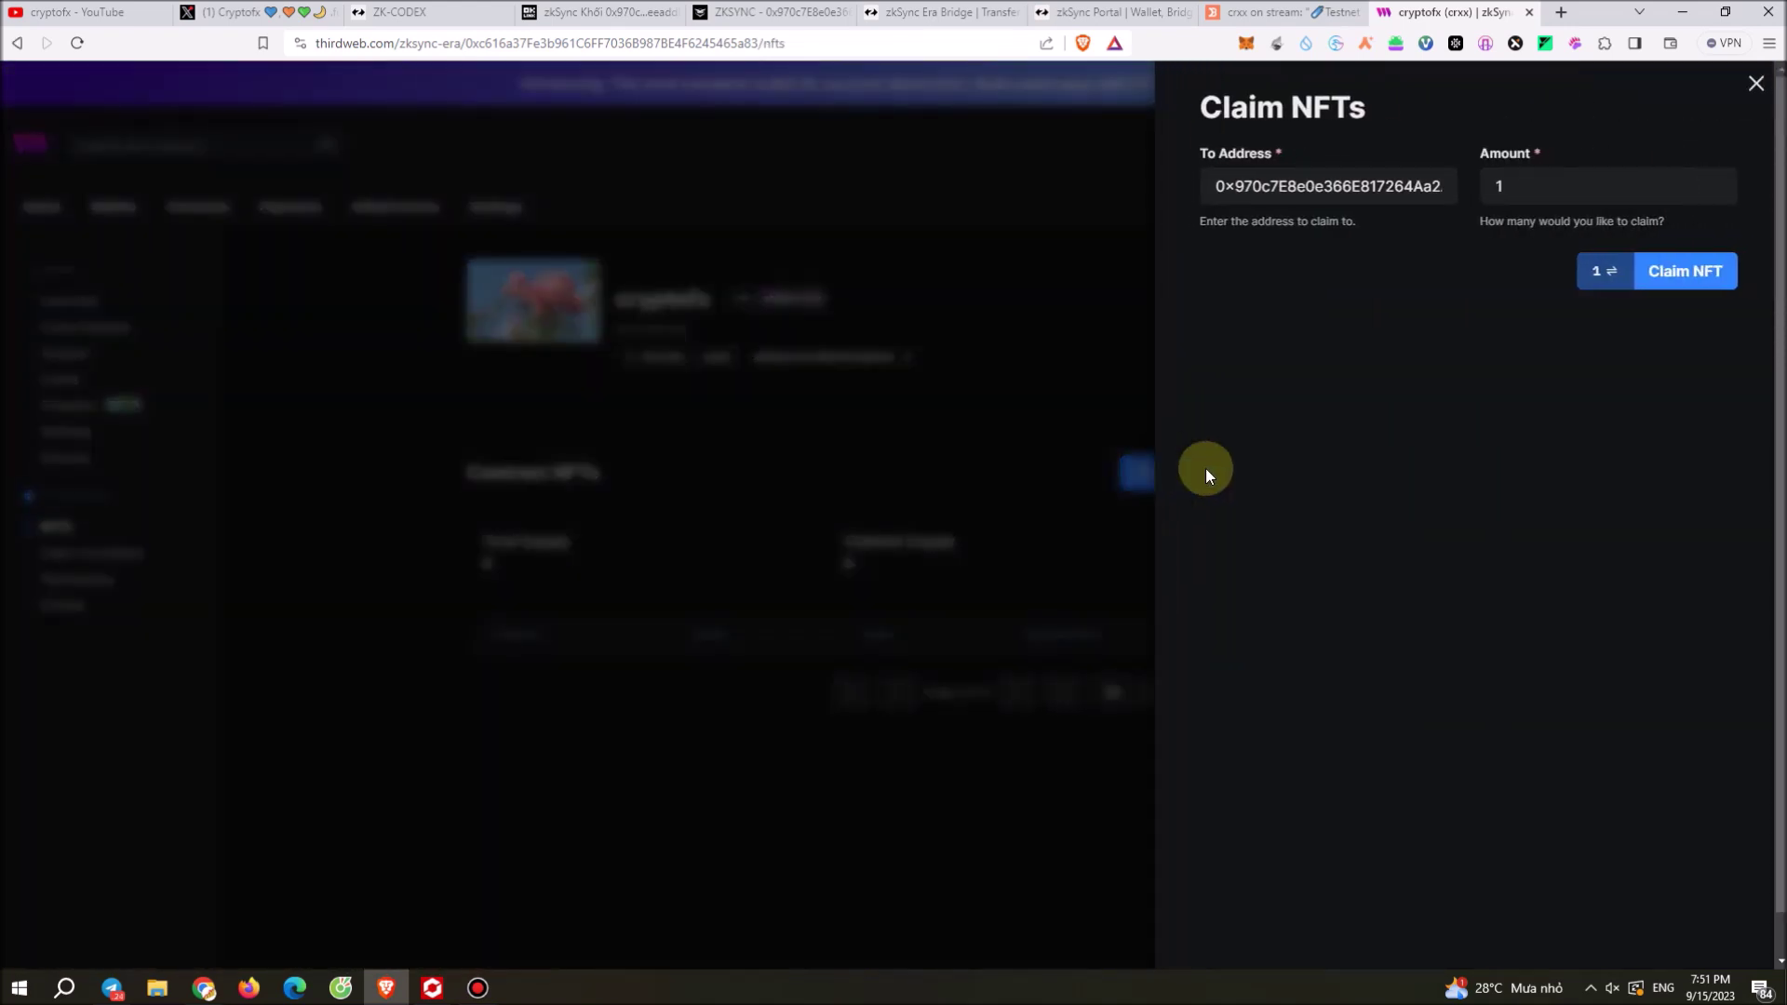
click(1667, 276)
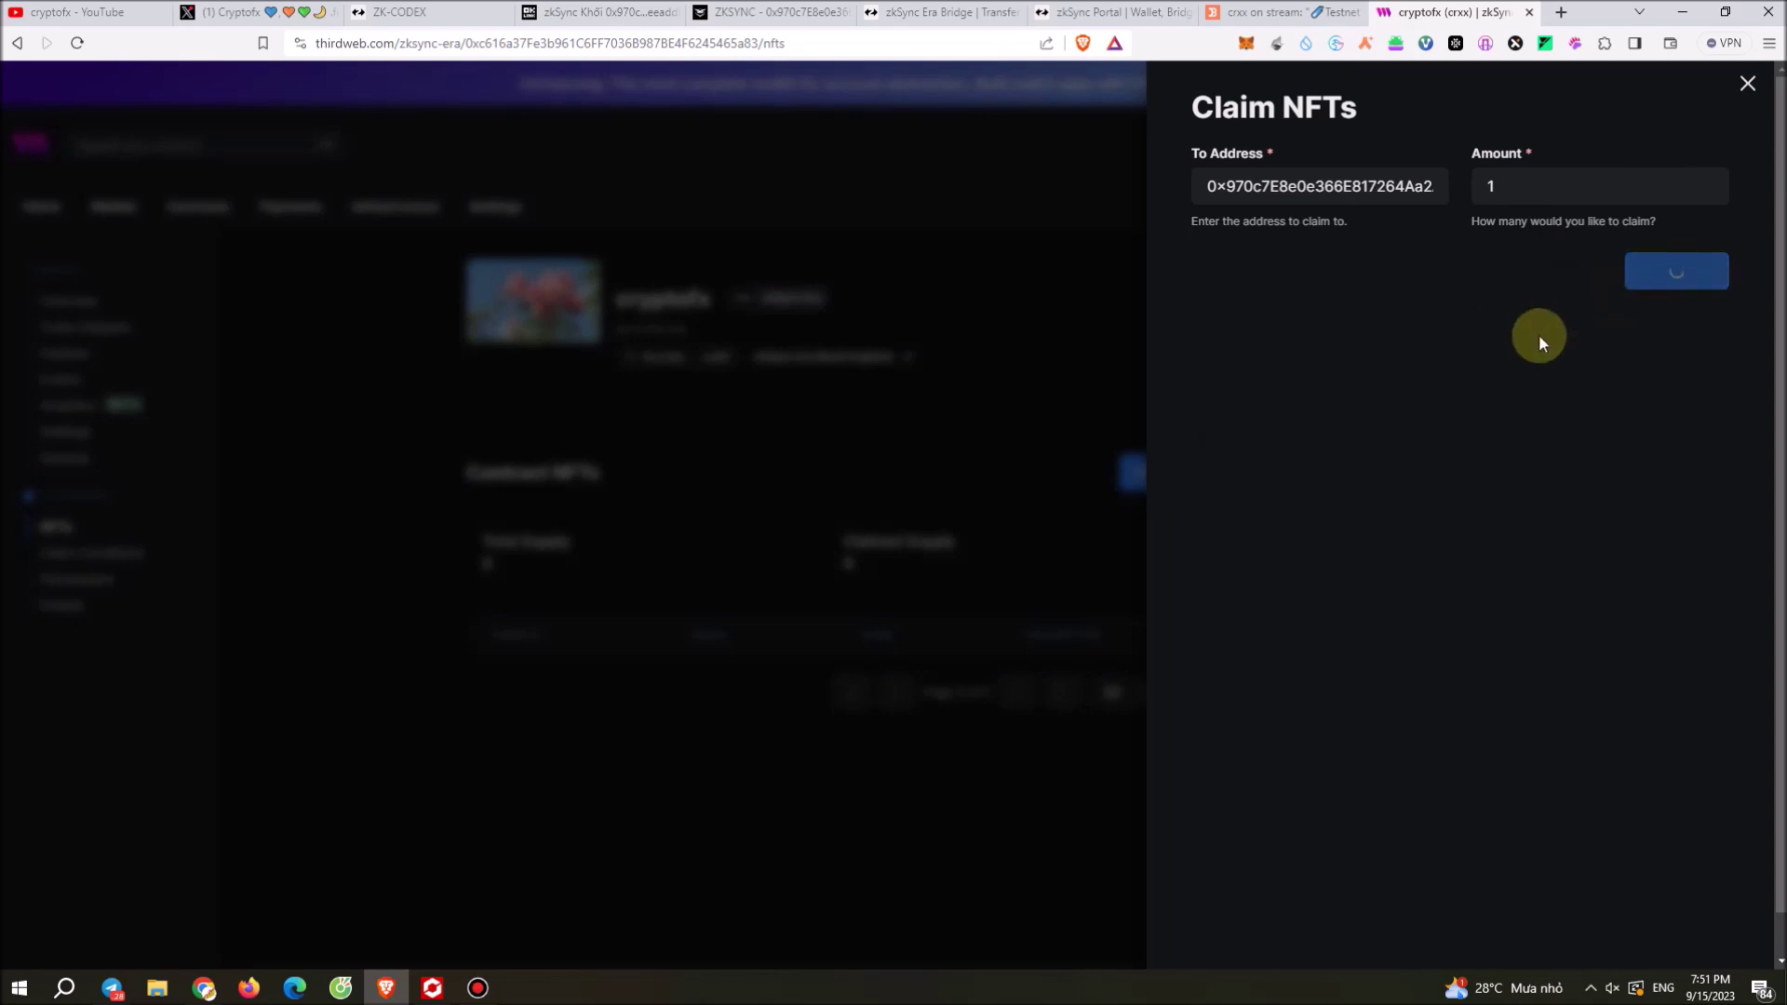
drag(694, 867, 918, 880)
click(931, 866)
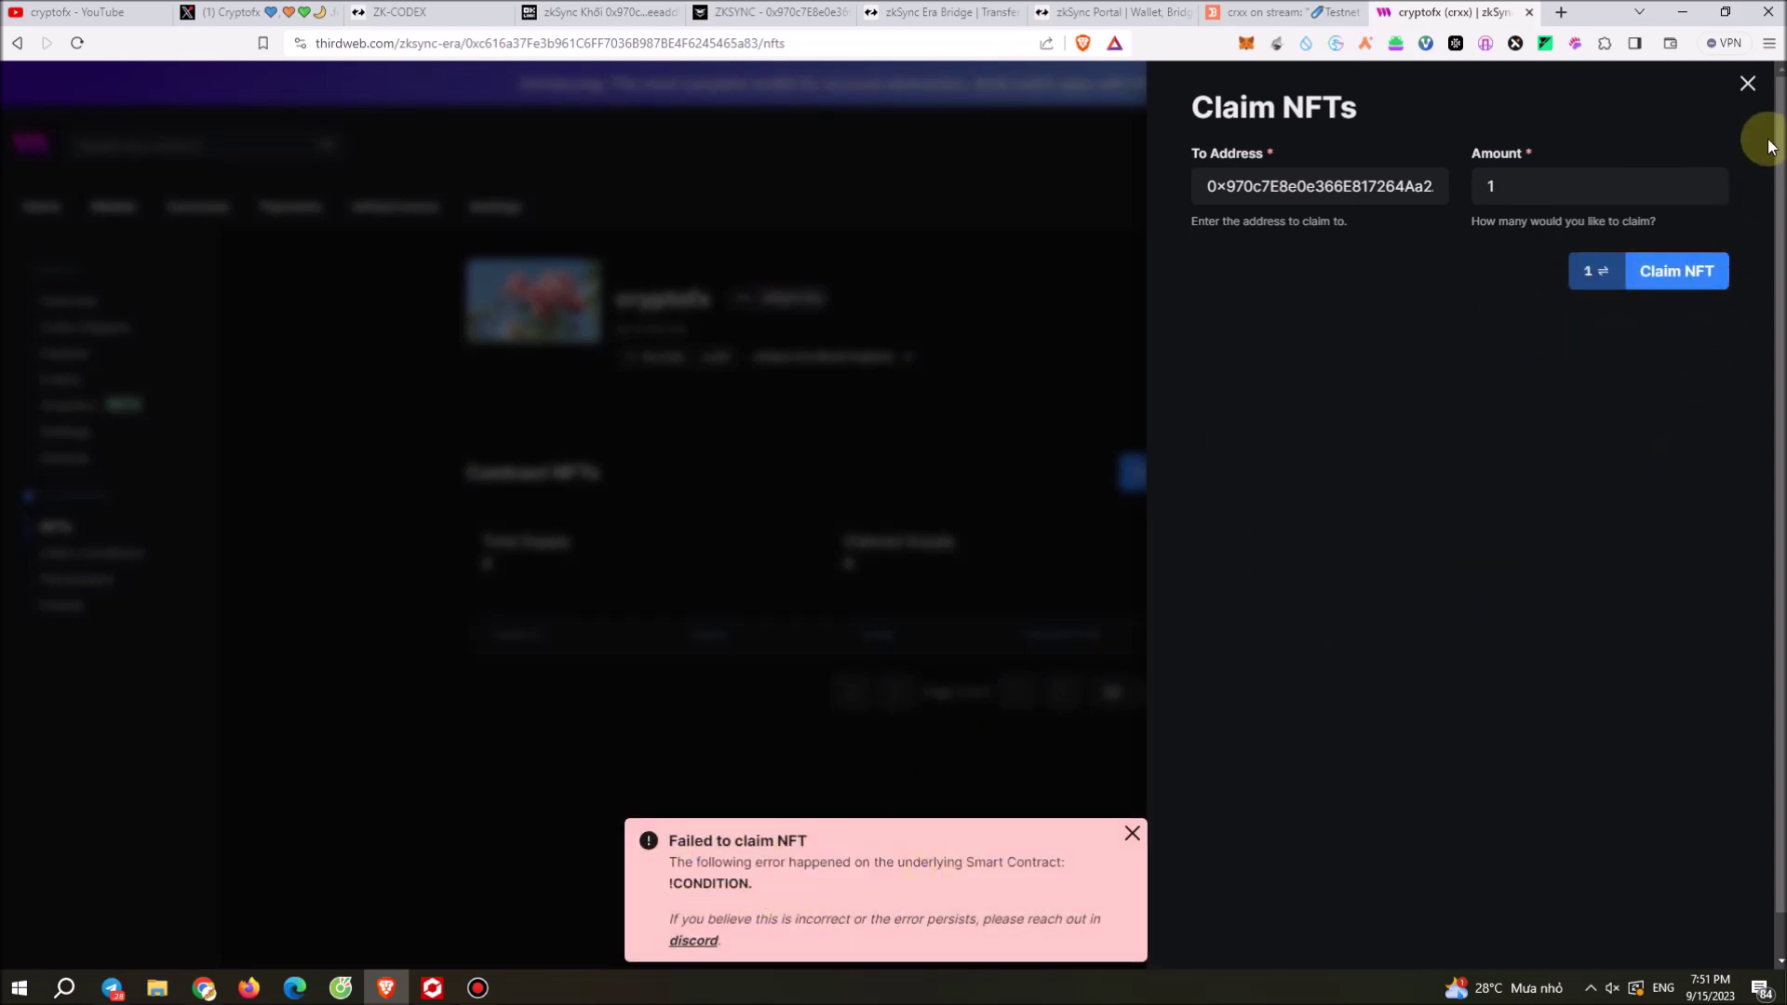
click(1748, 83)
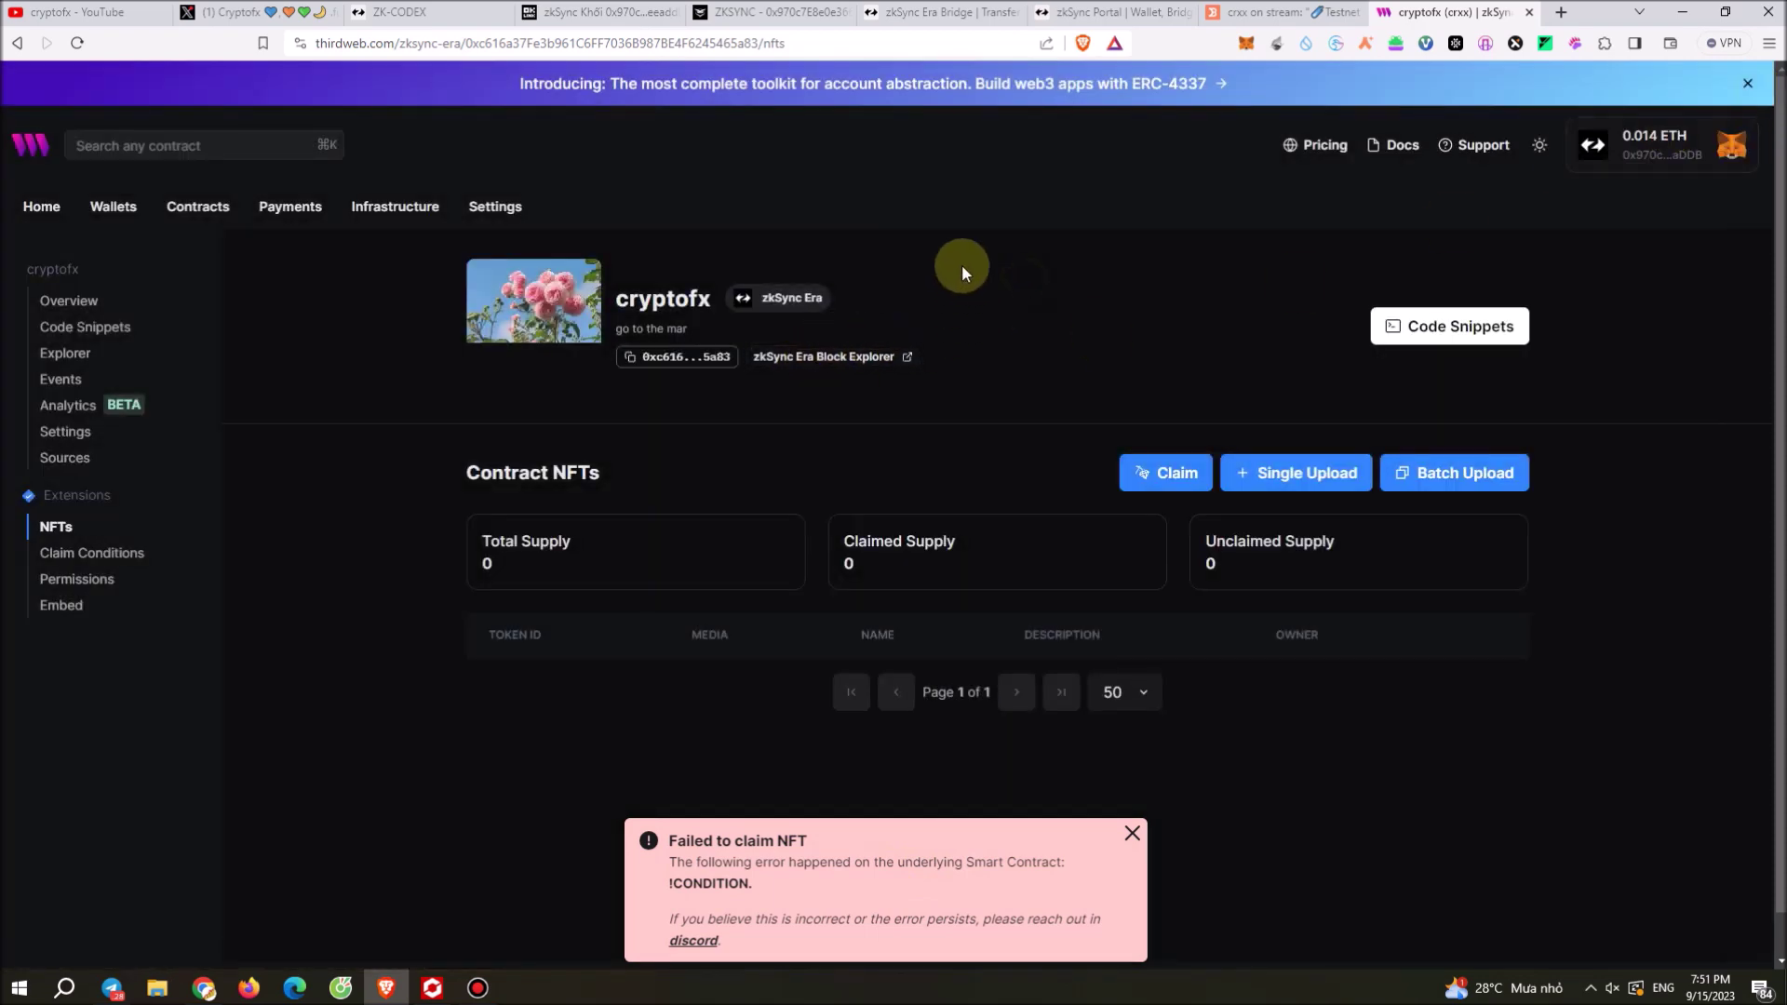
Step: Check the contract's claim conditions and the available claim phase types, and return to its NFTs page
click(93, 554)
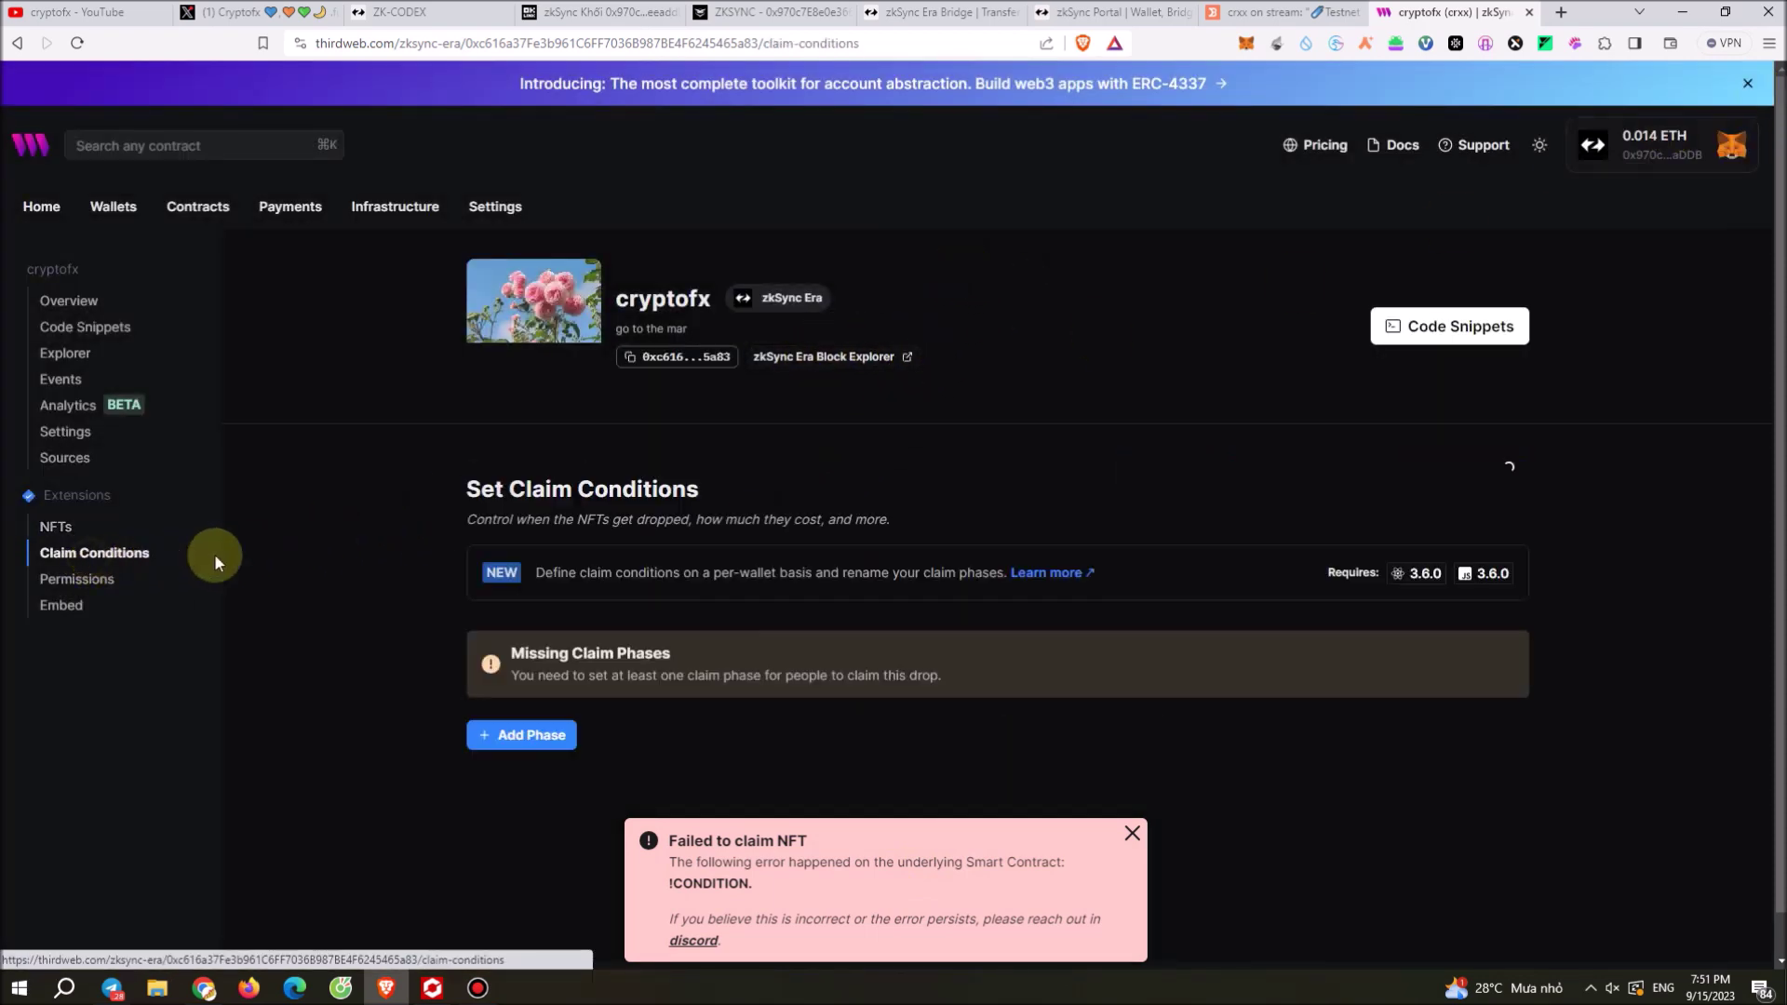
click(1131, 835)
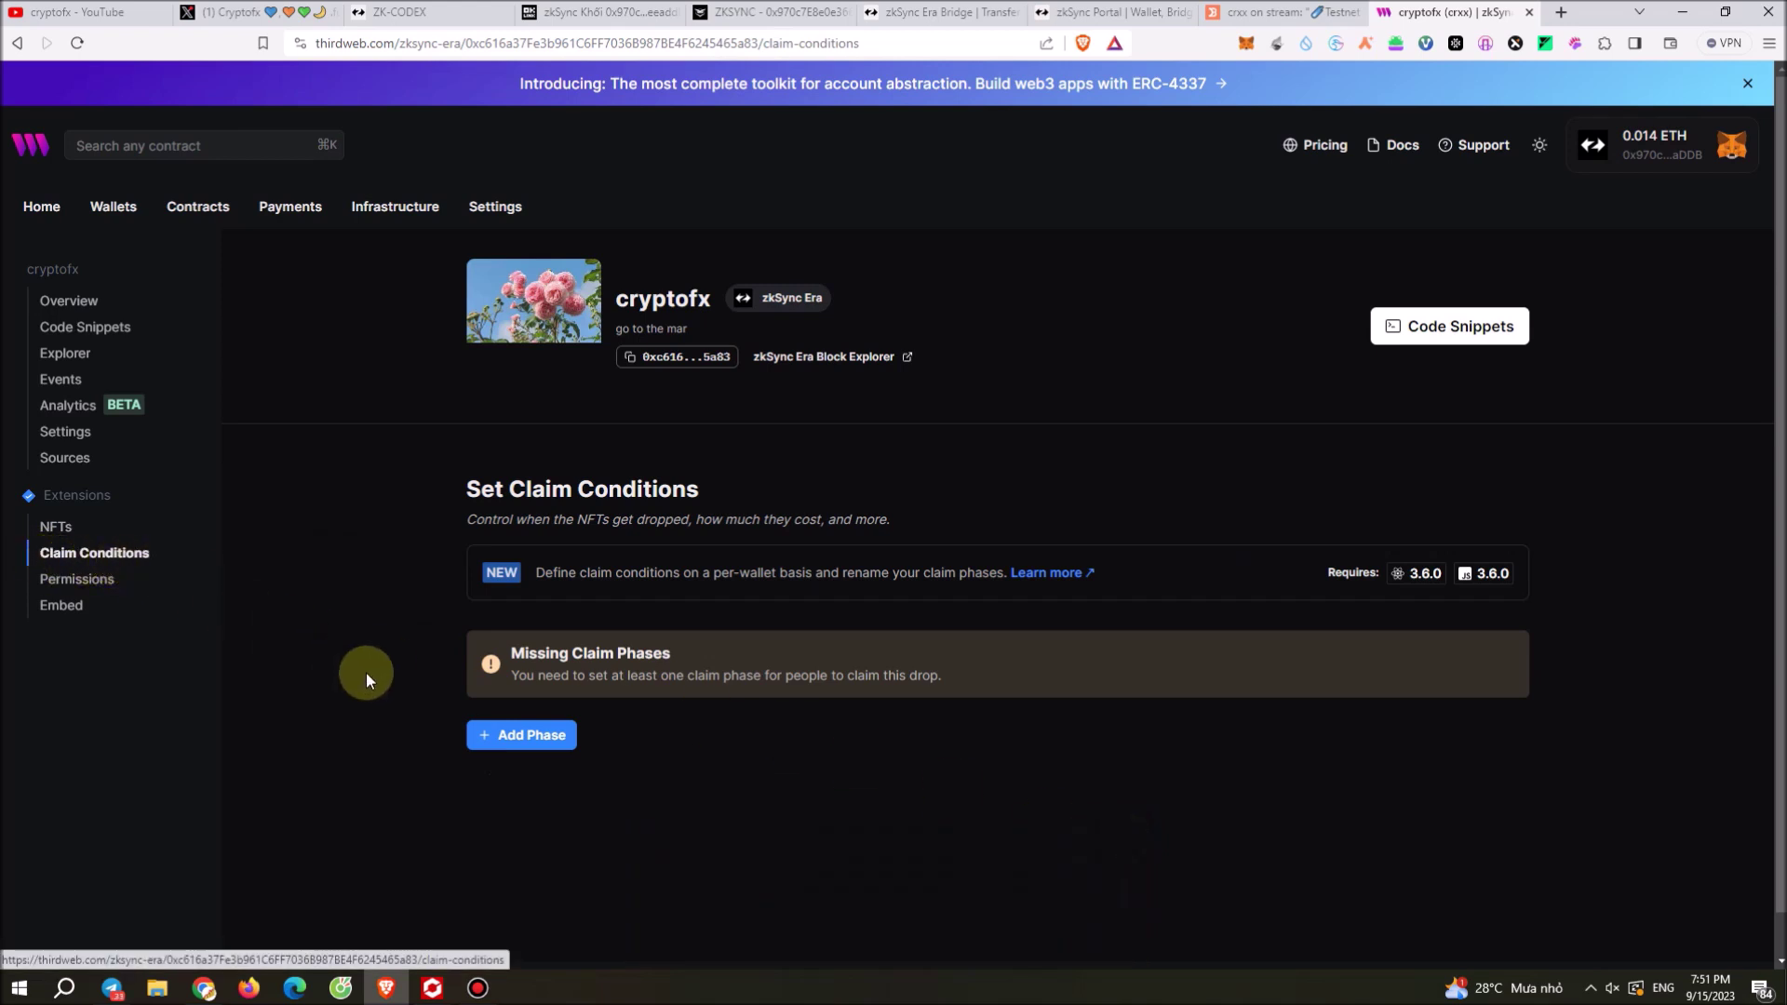
click(521, 734)
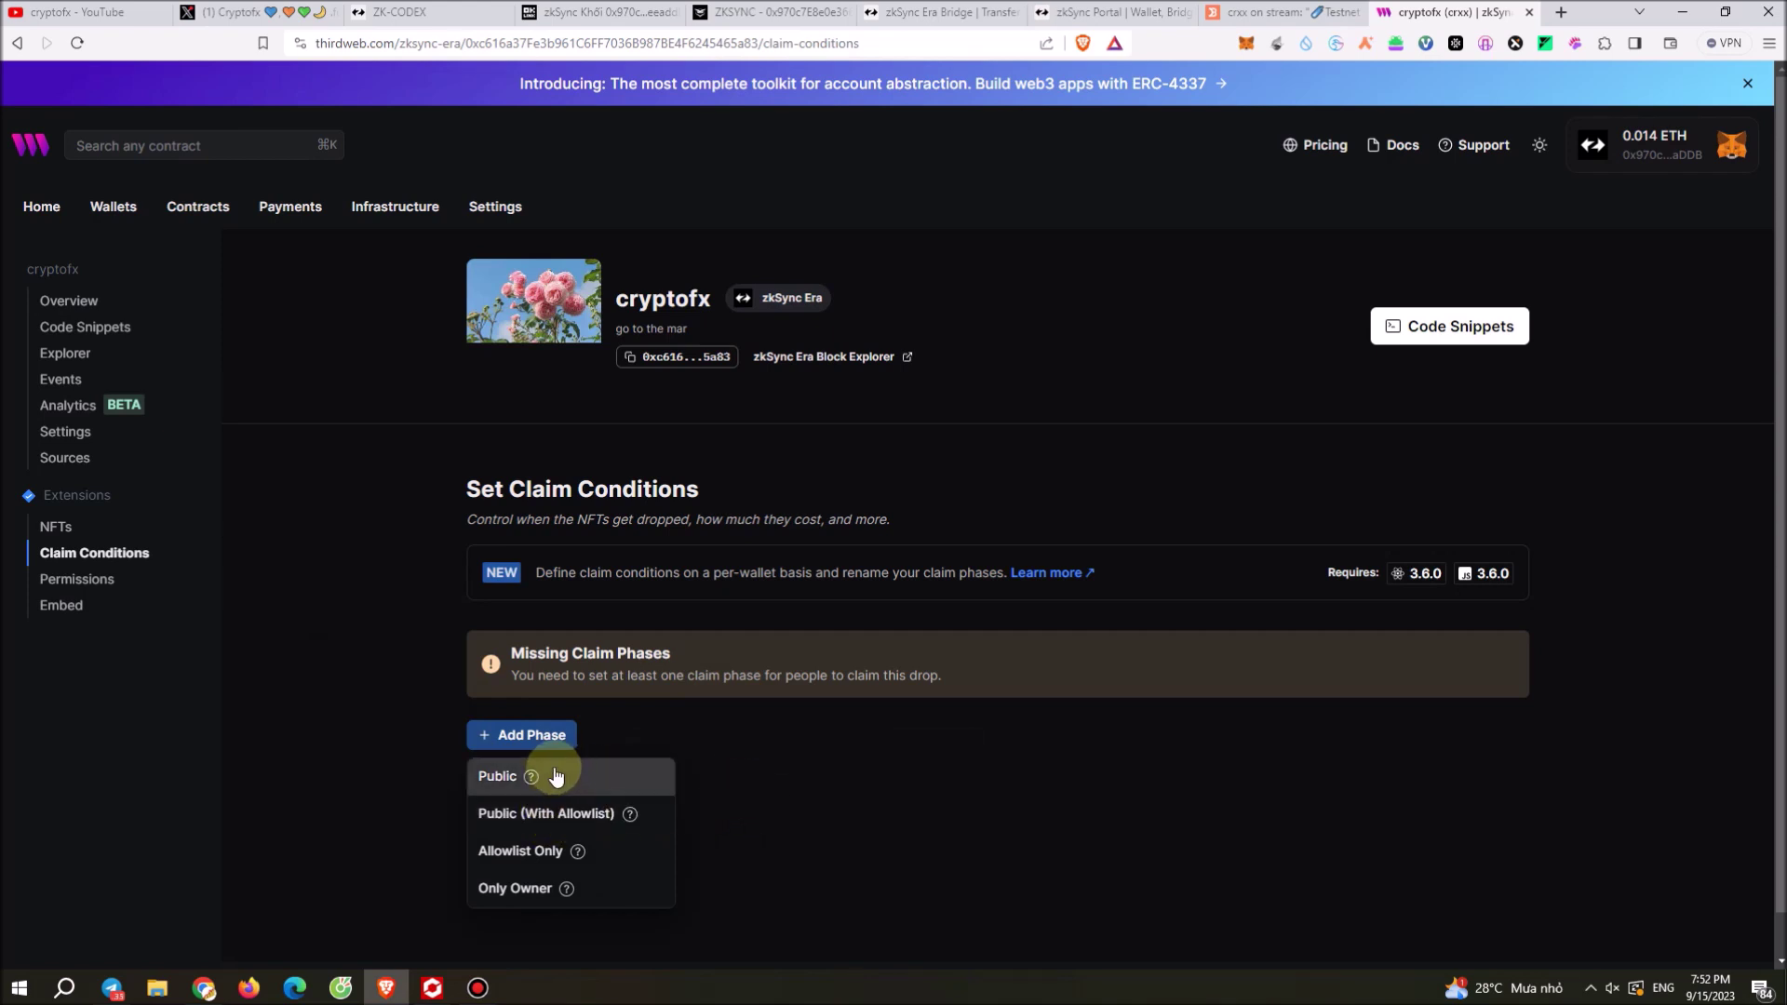
click(301, 581)
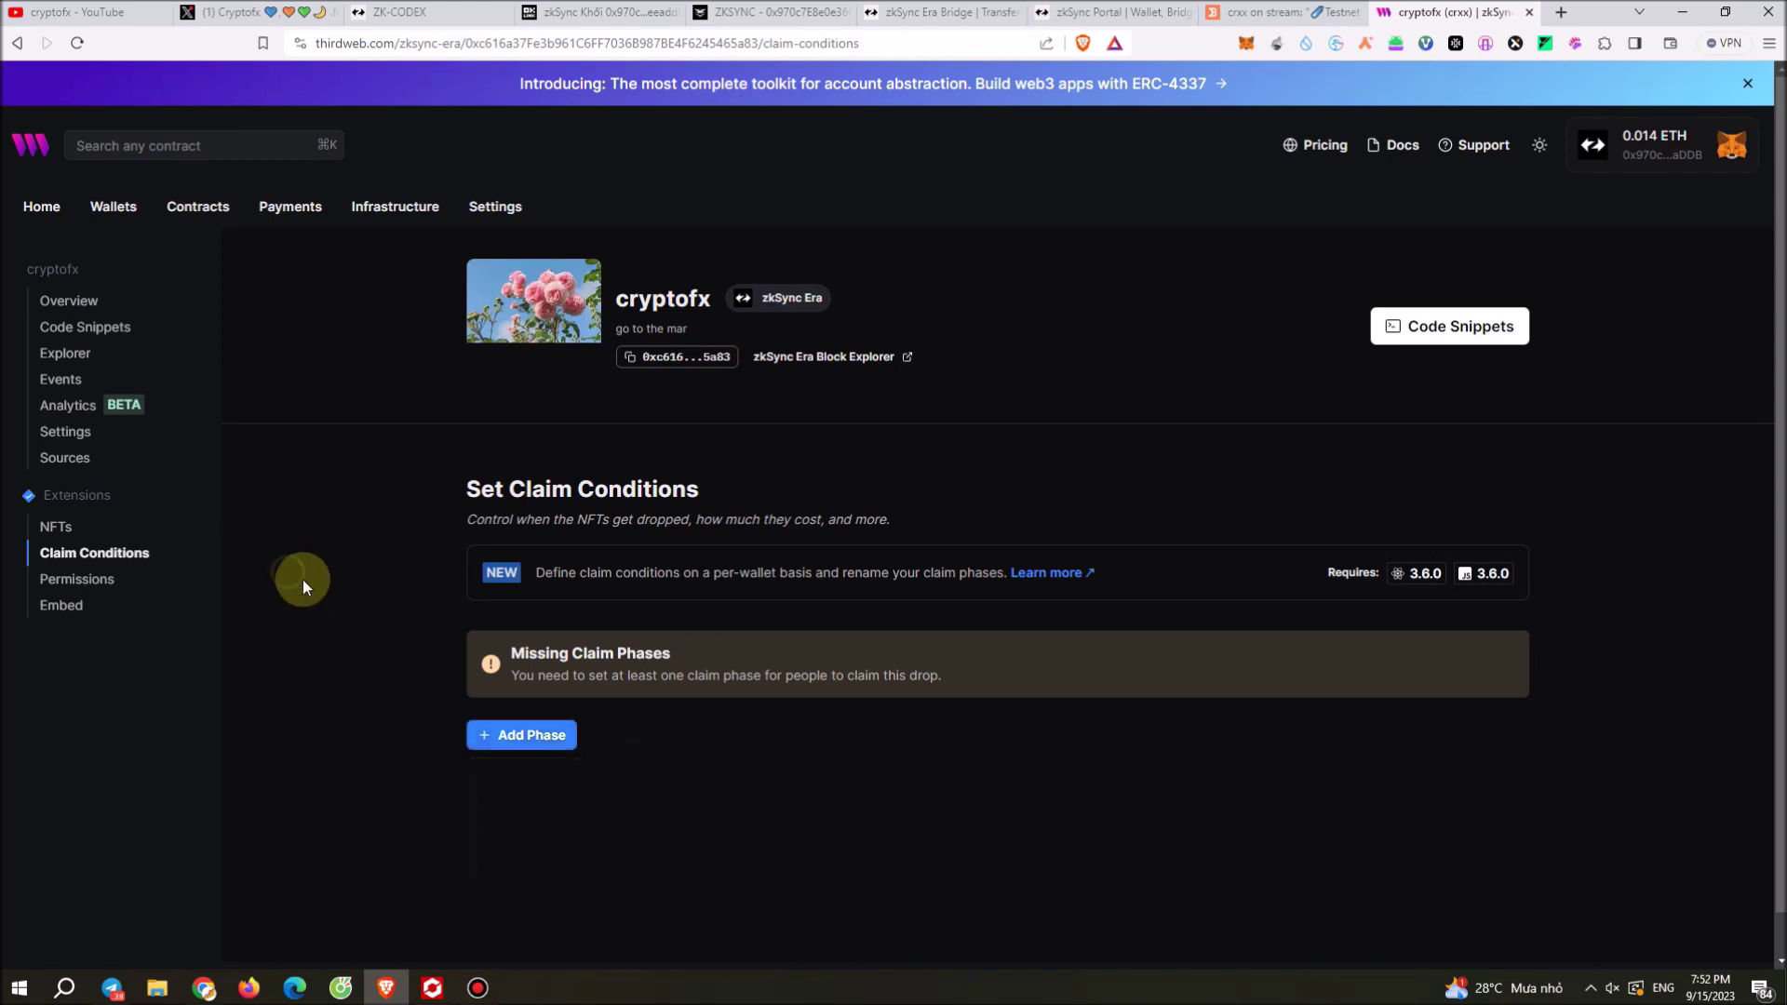
click(58, 527)
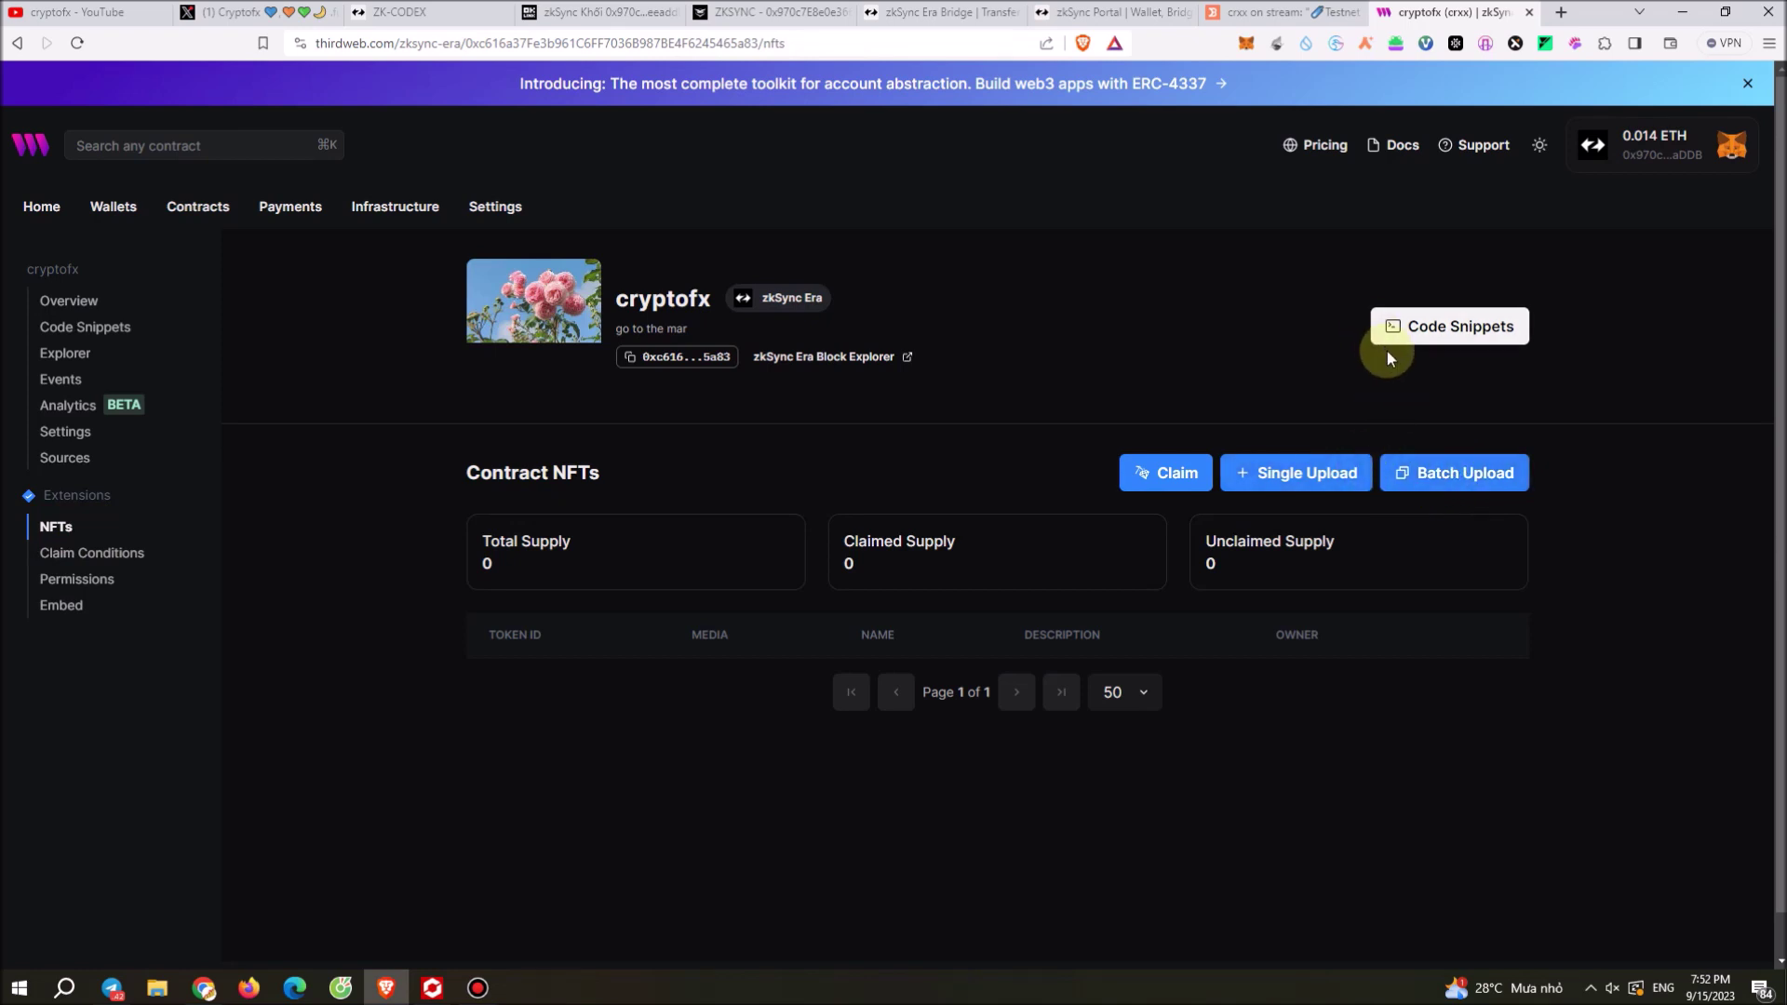
Step: Save shape_properties1.json from the GitHub page into the Ban nhap folder, replacing the existing copy, and return to the thirdweb contract
click(1280, 13)
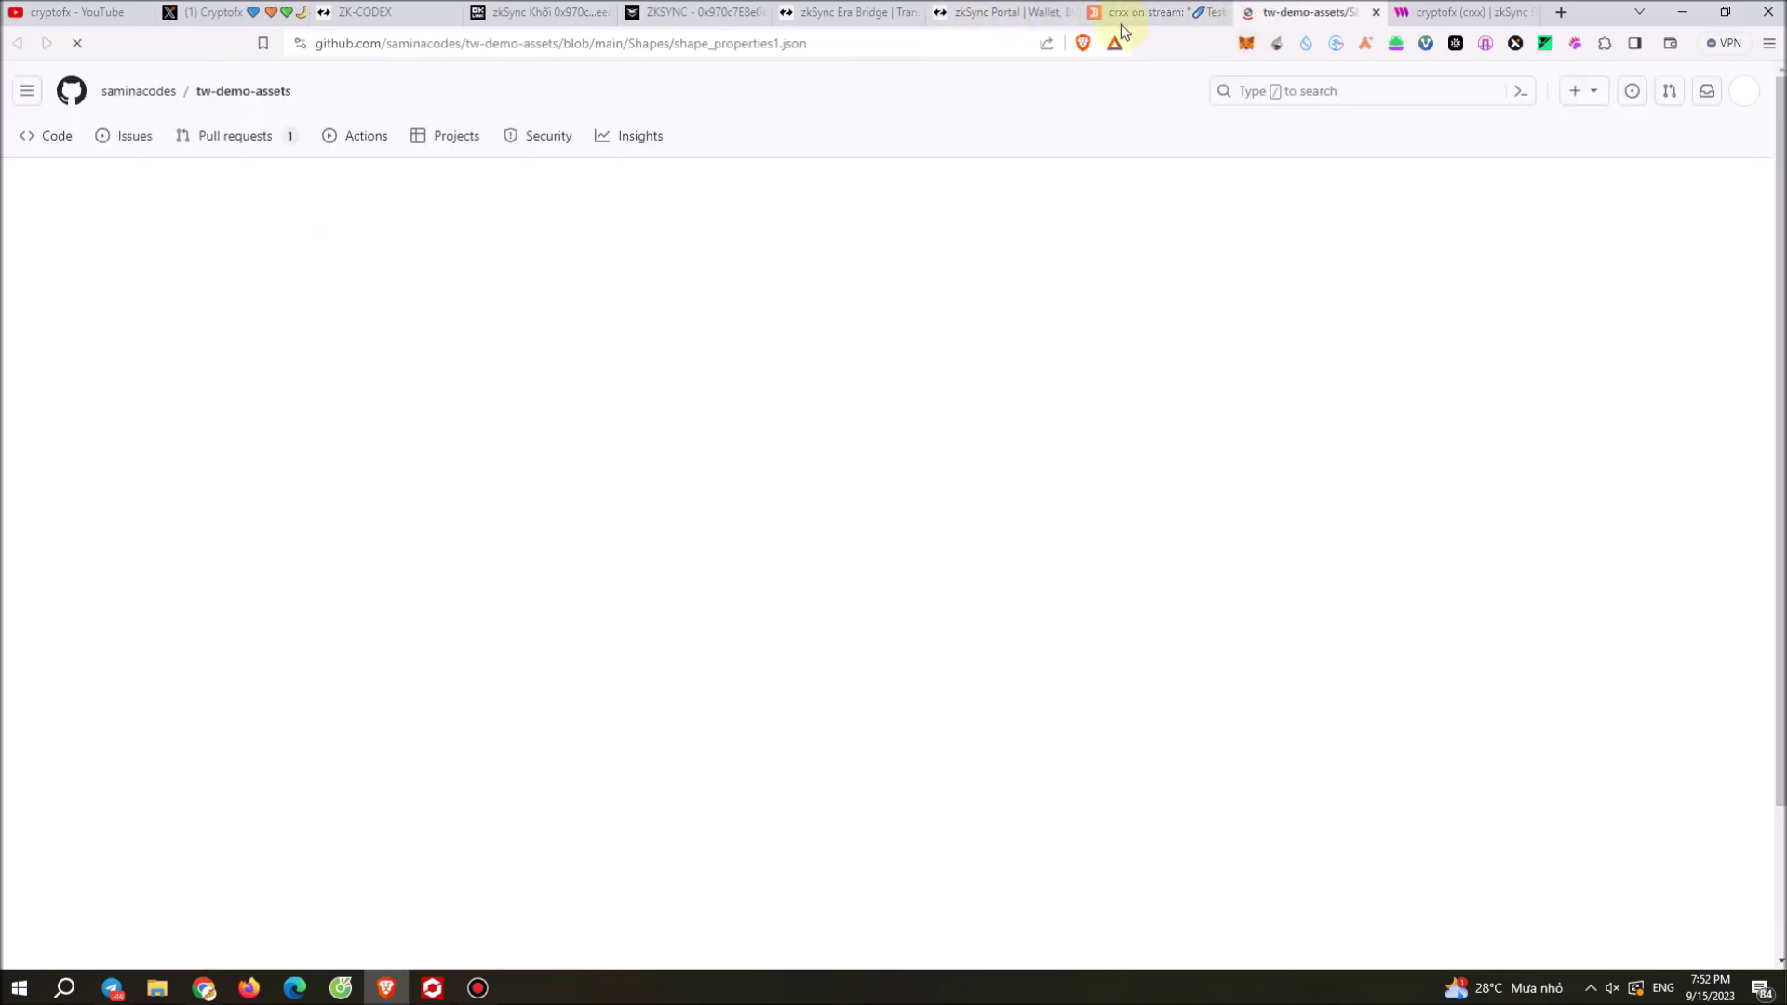
click(1163, 11)
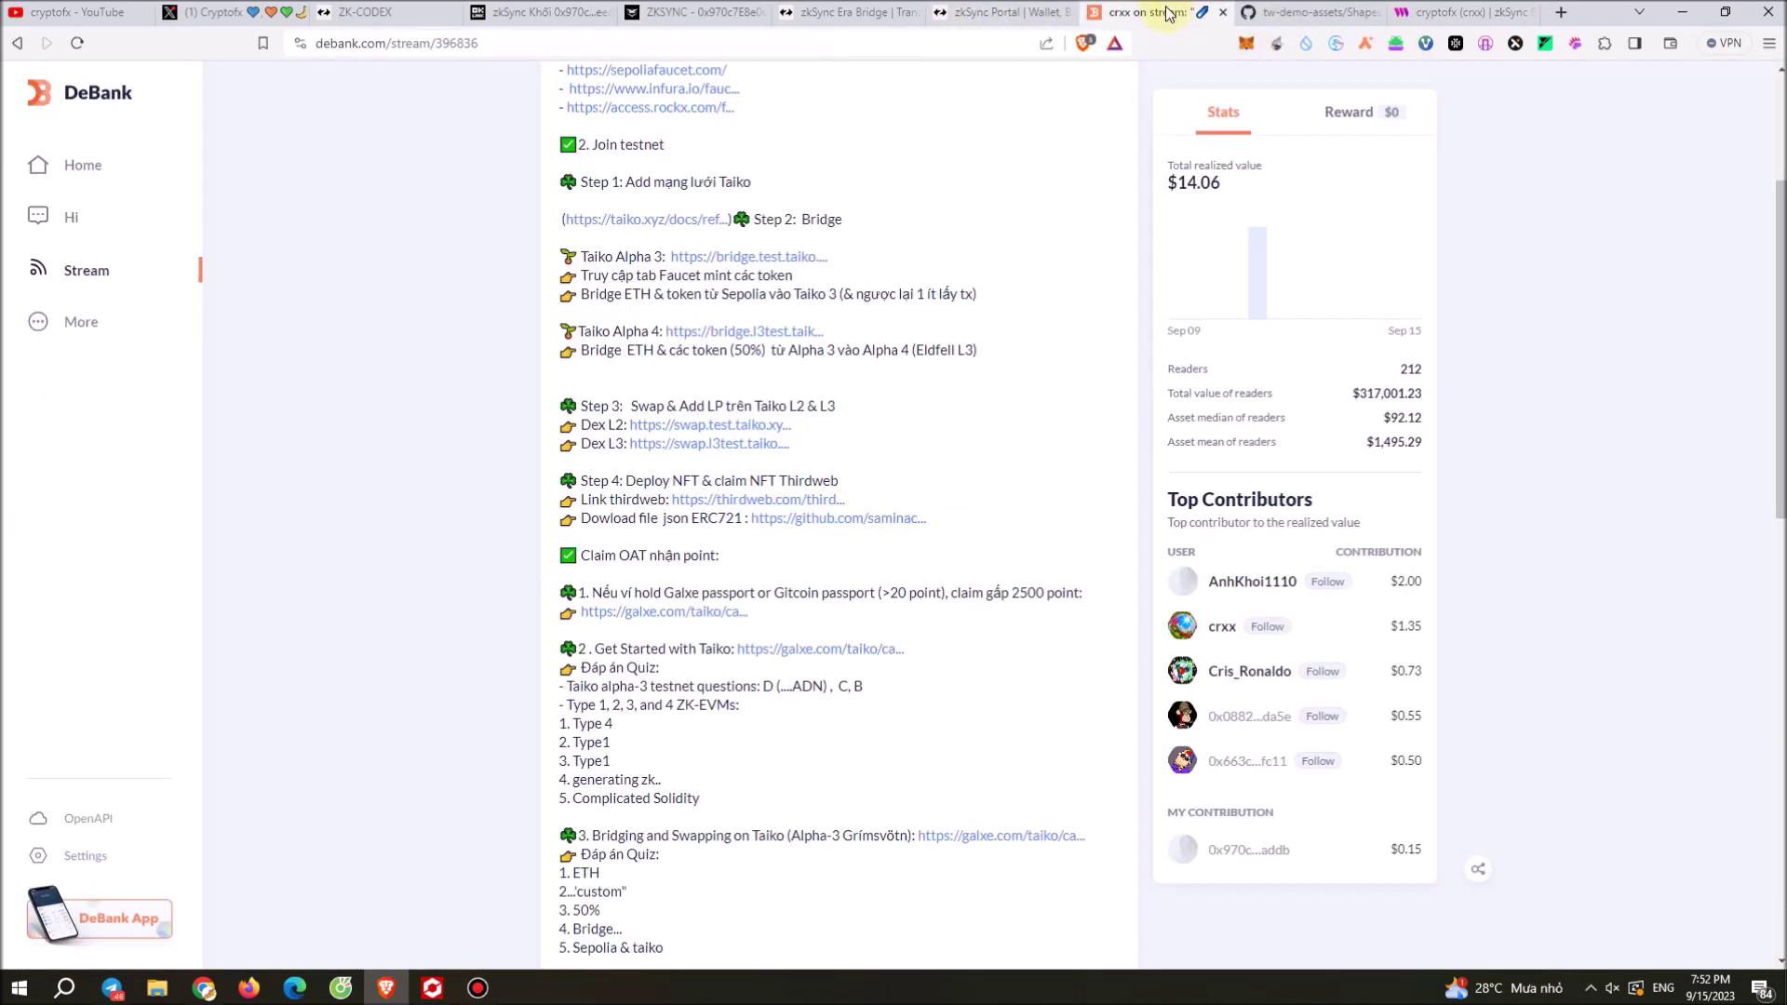
click(1308, 10)
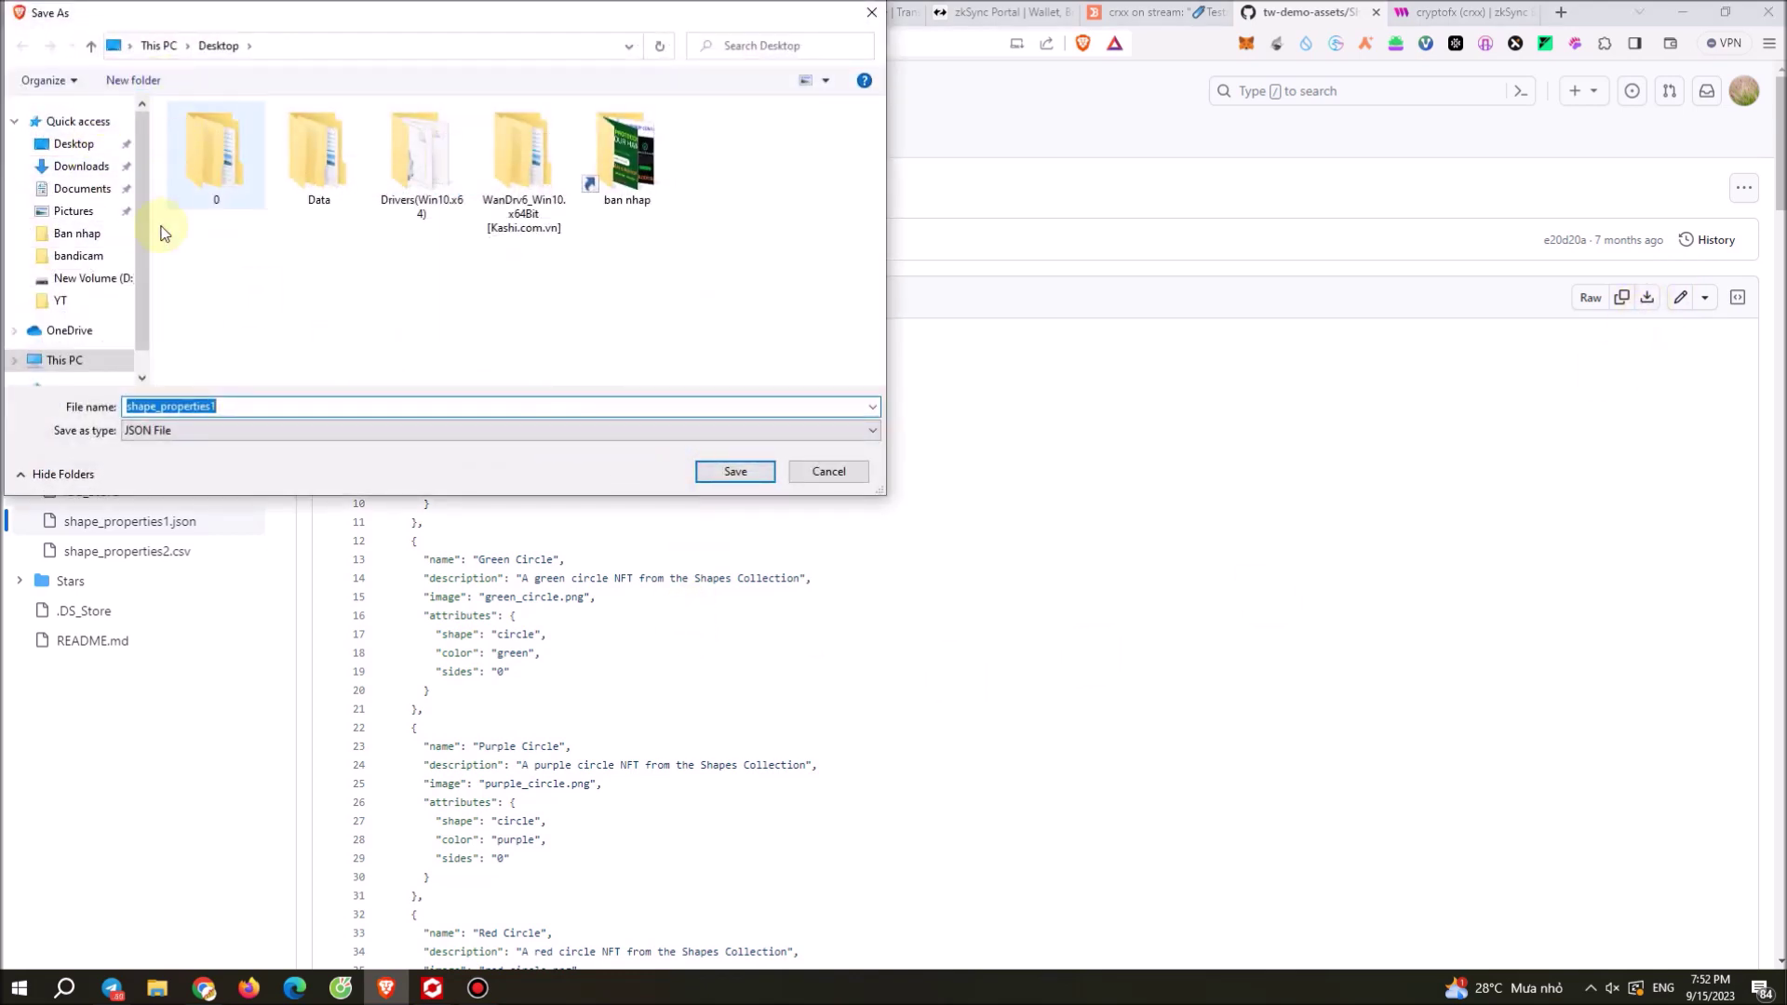
double_click(629, 191)
click(765, 476)
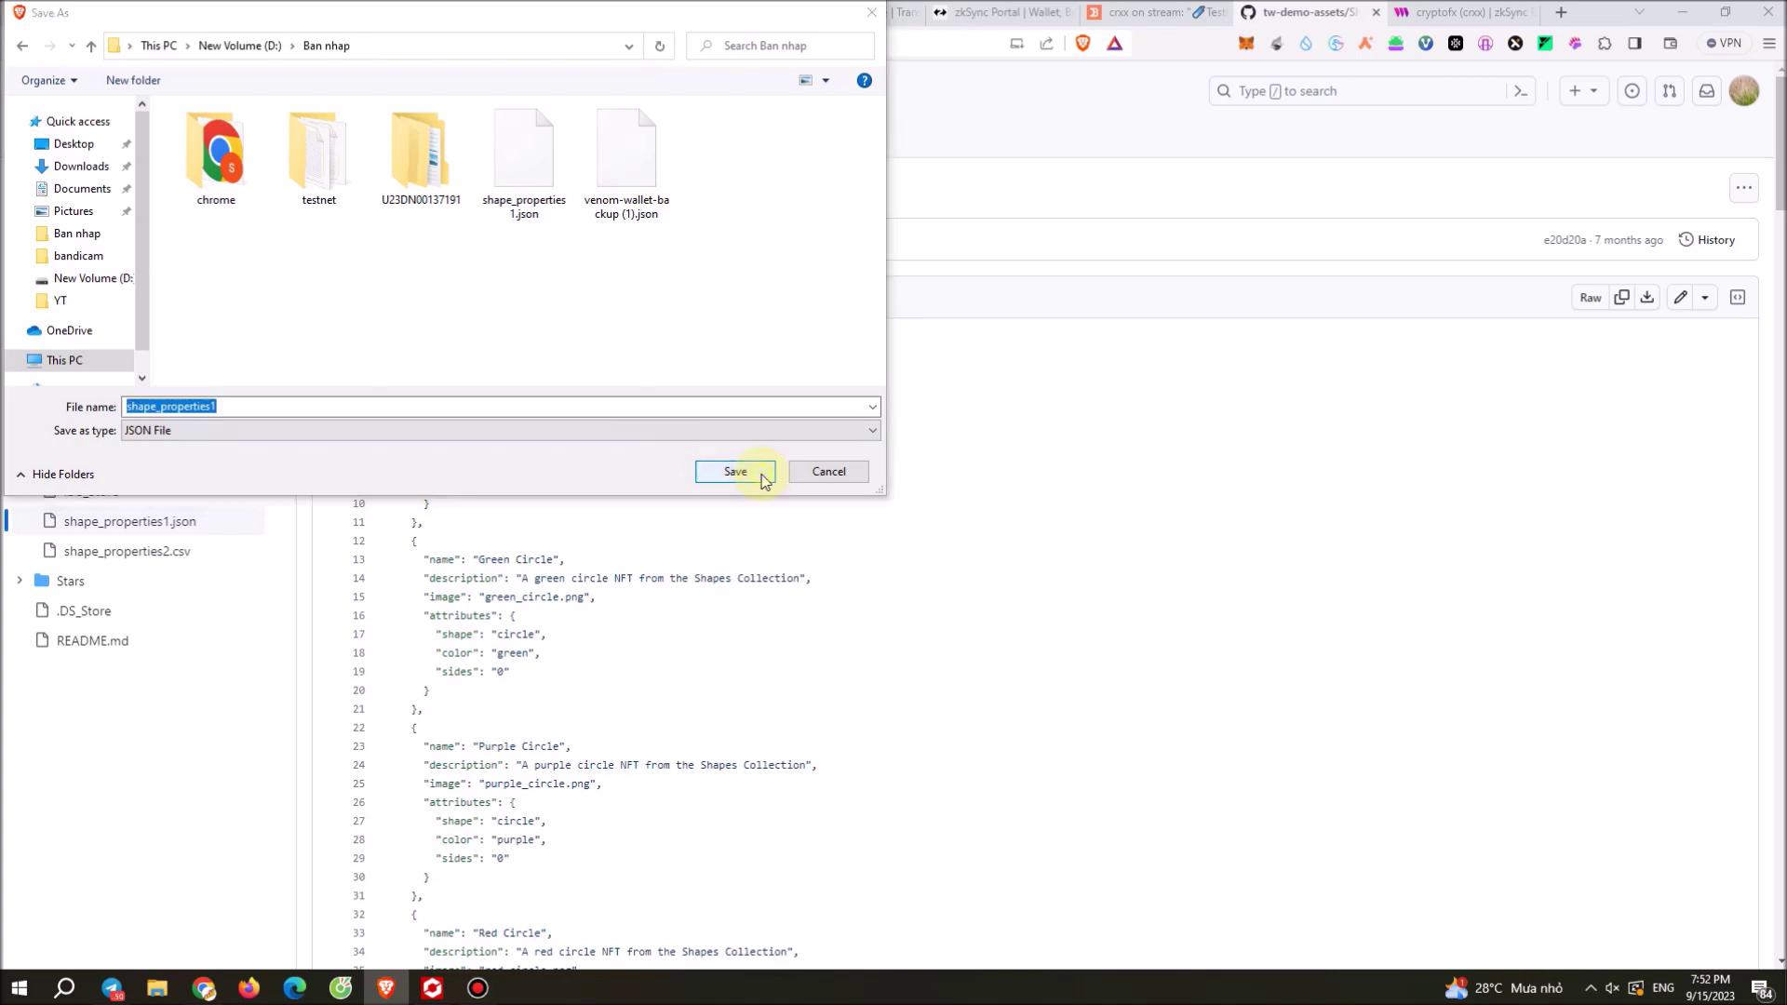
click(968, 500)
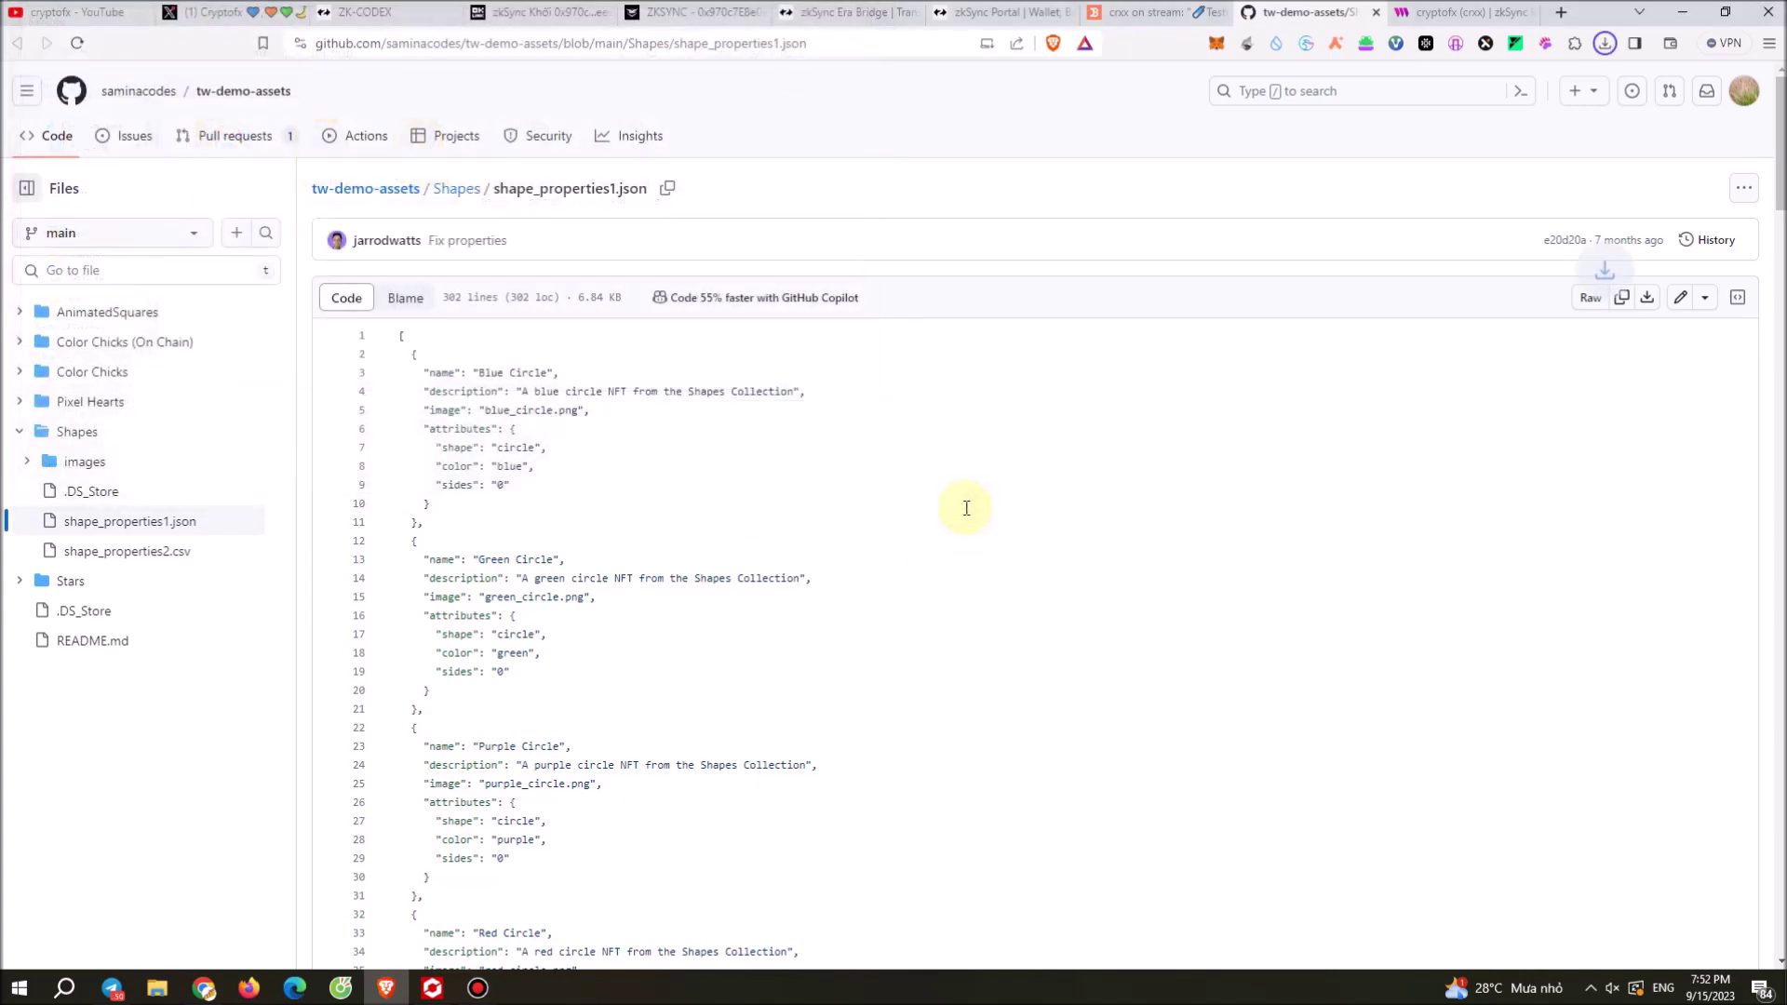
click(1374, 13)
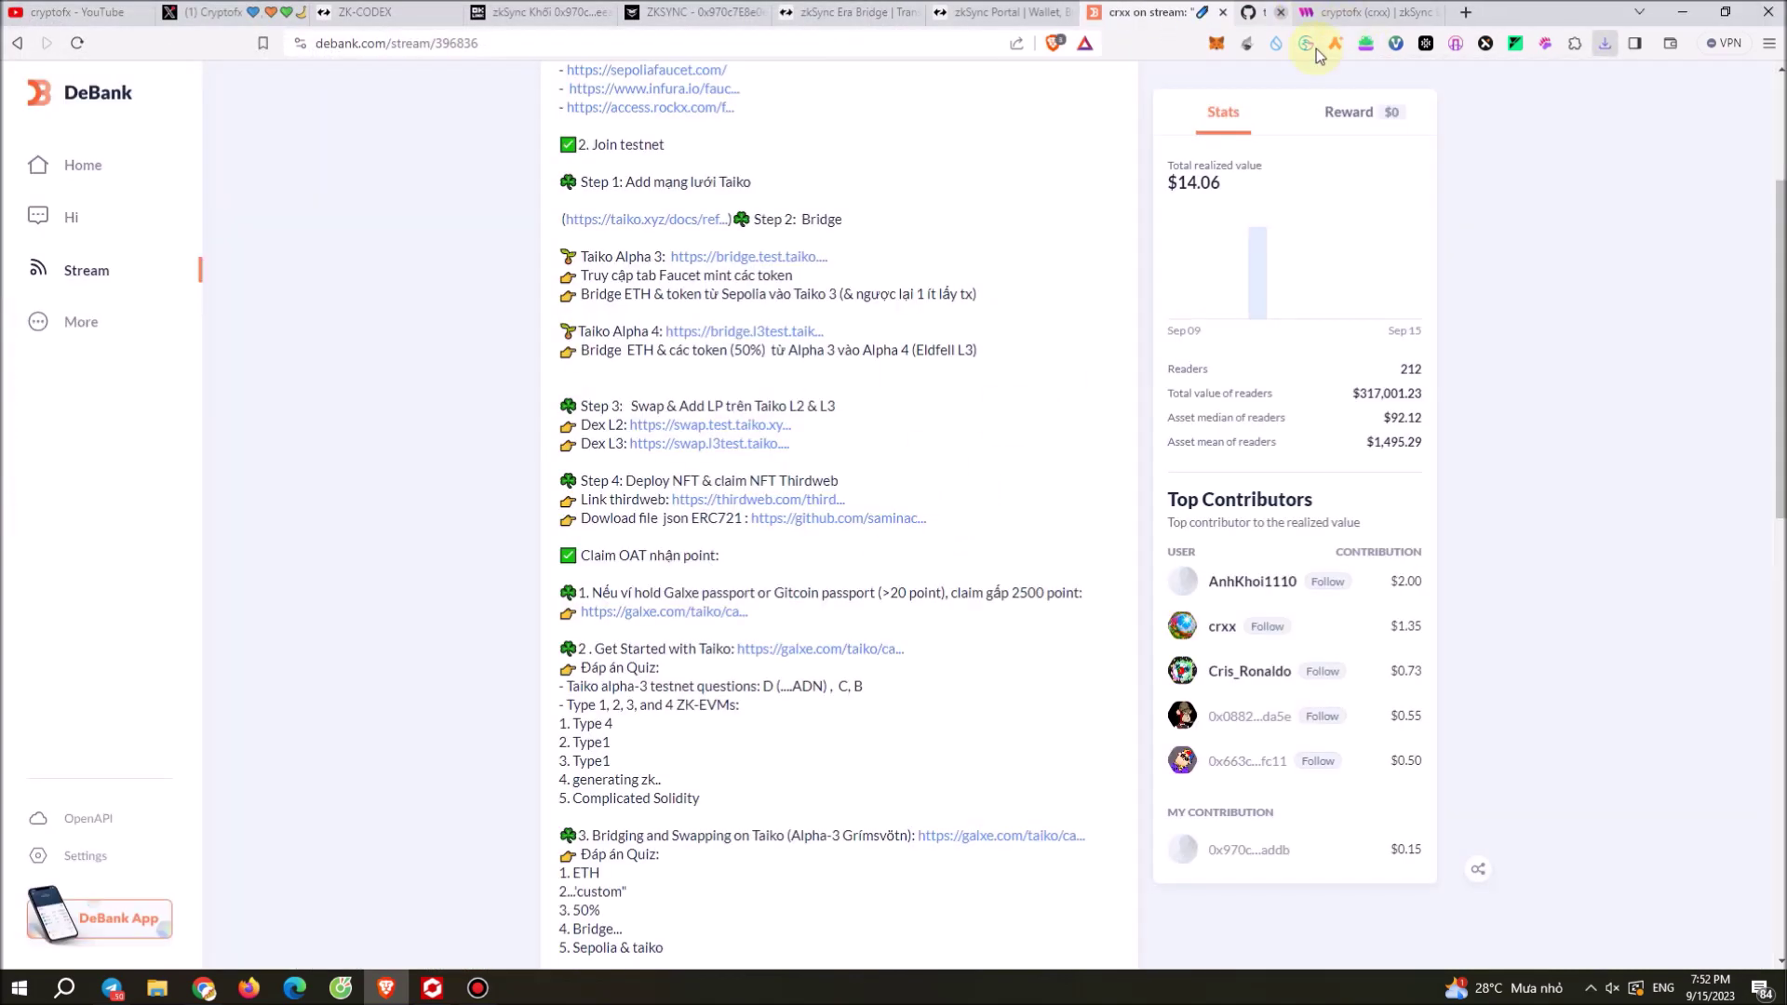
click(1254, 11)
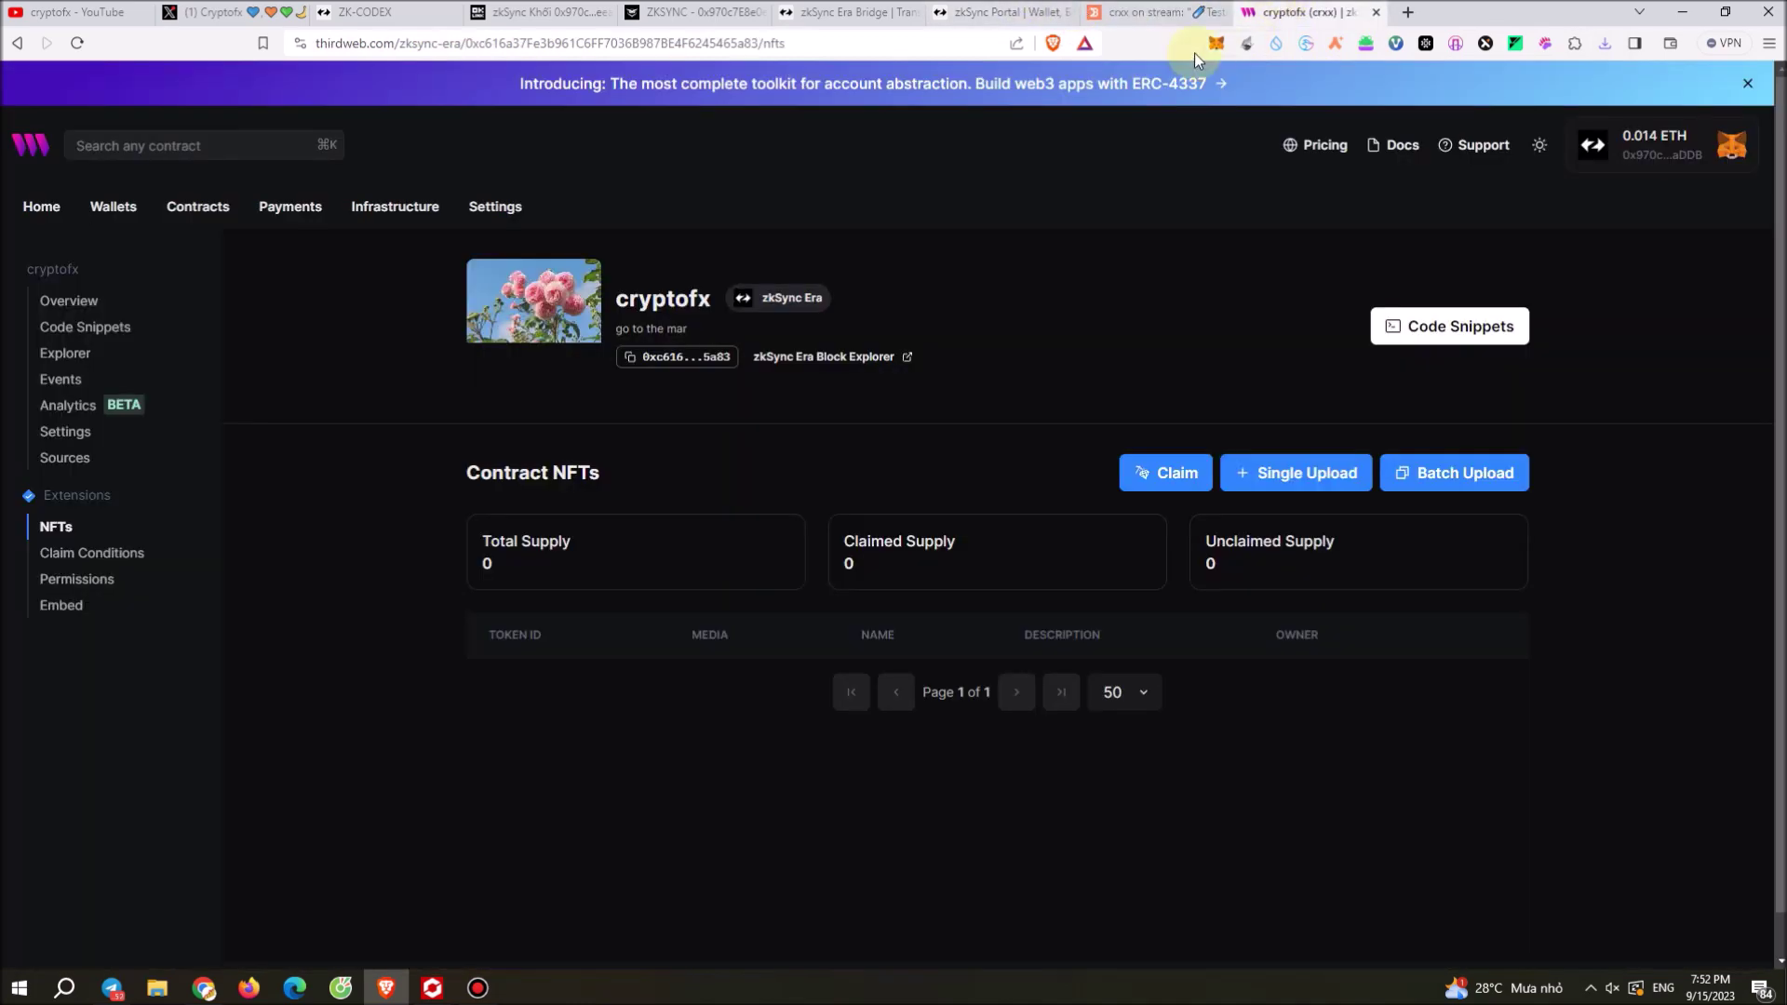
Step: Start a batch NFT upload and load the metadata file shape_properties1.json from the Ban nhap folder
click(1439, 475)
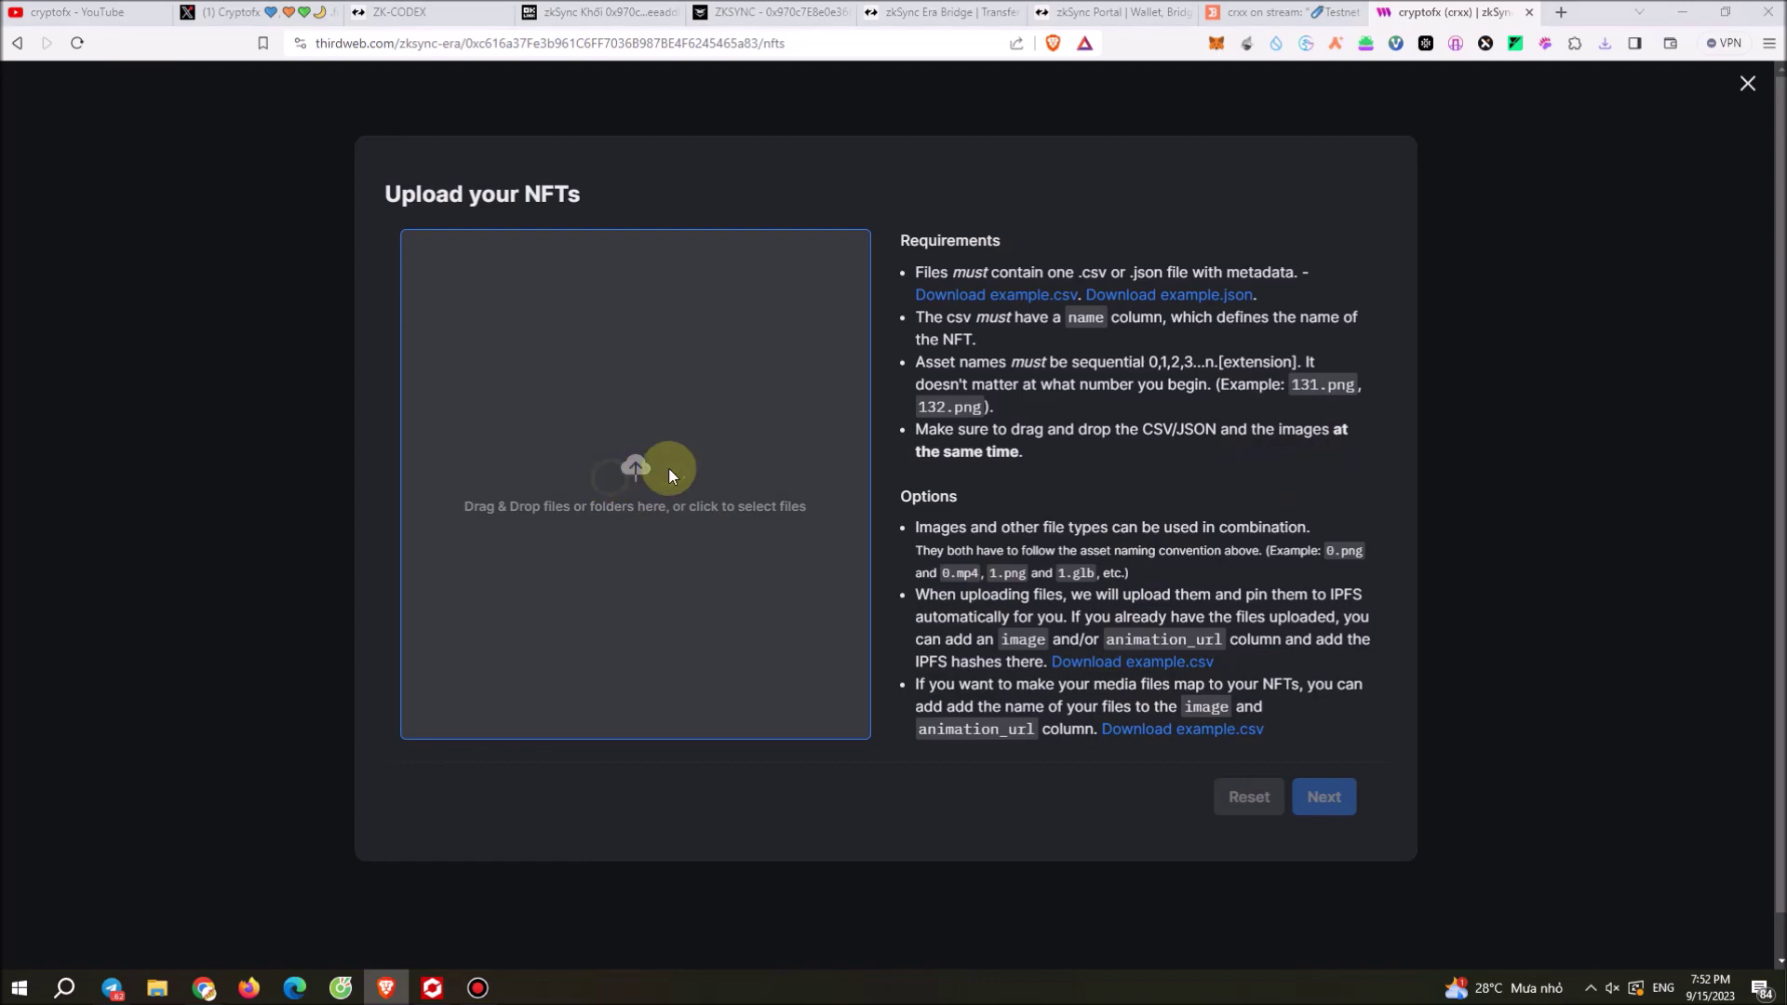
click(667, 471)
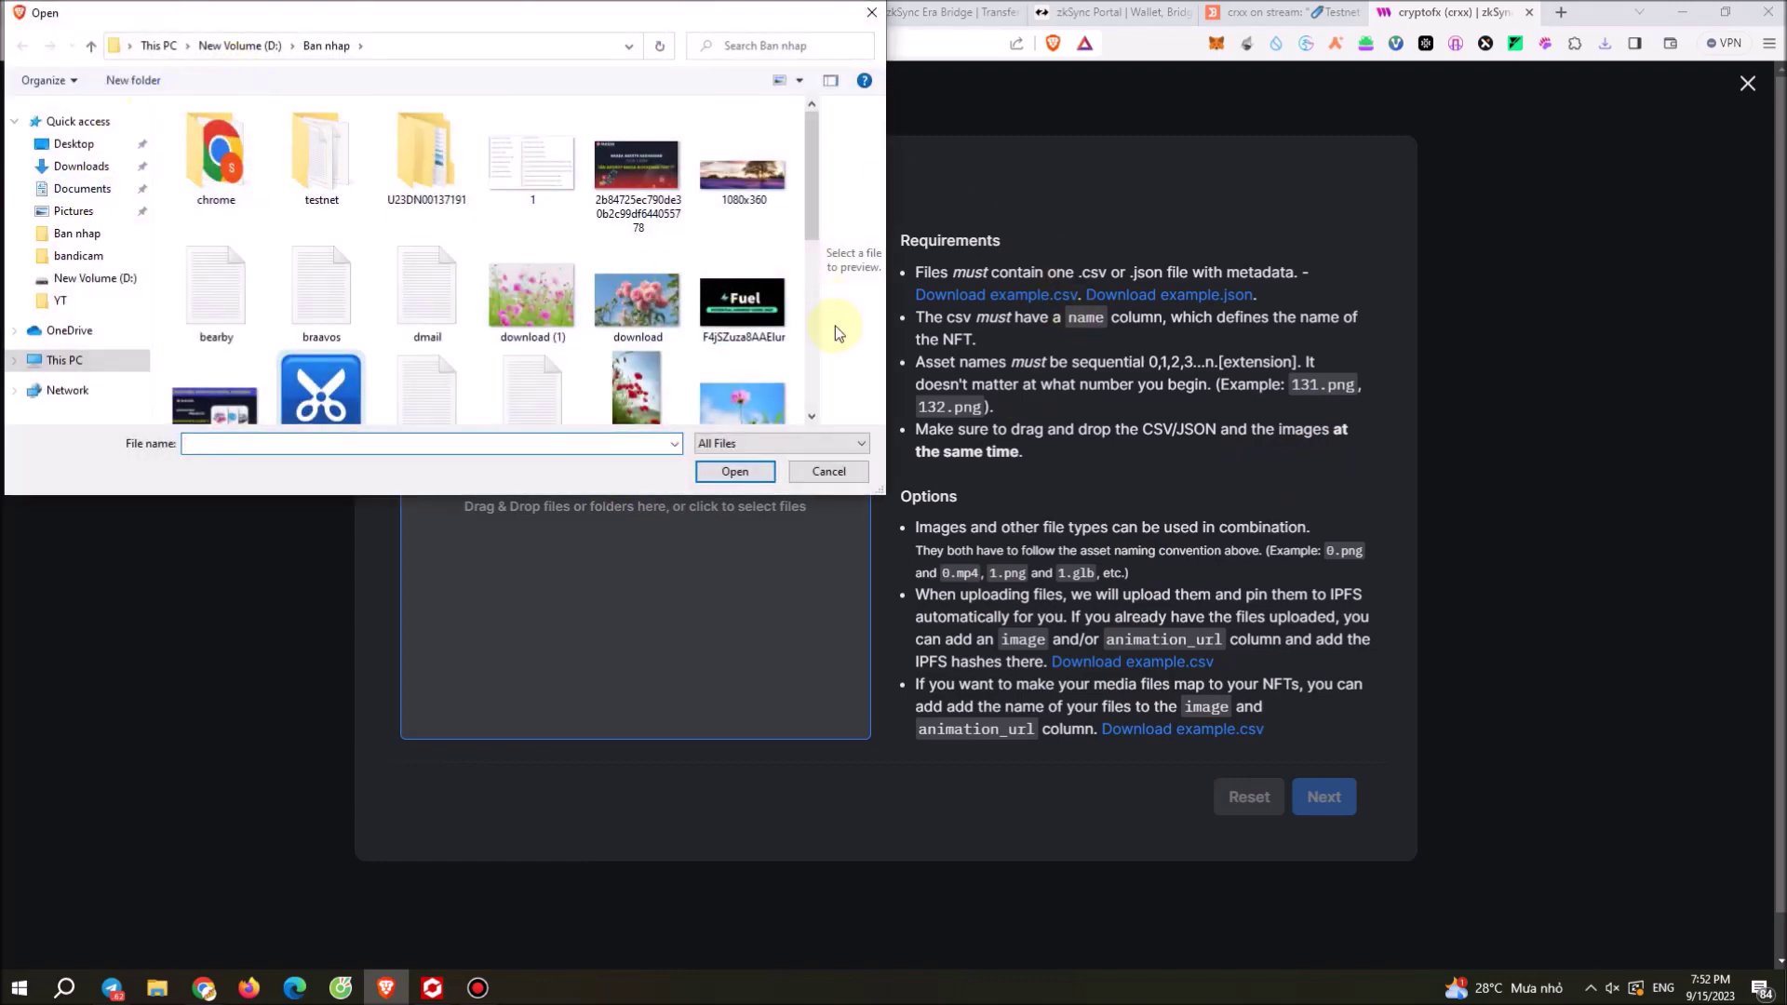
drag(808, 227, 802, 395)
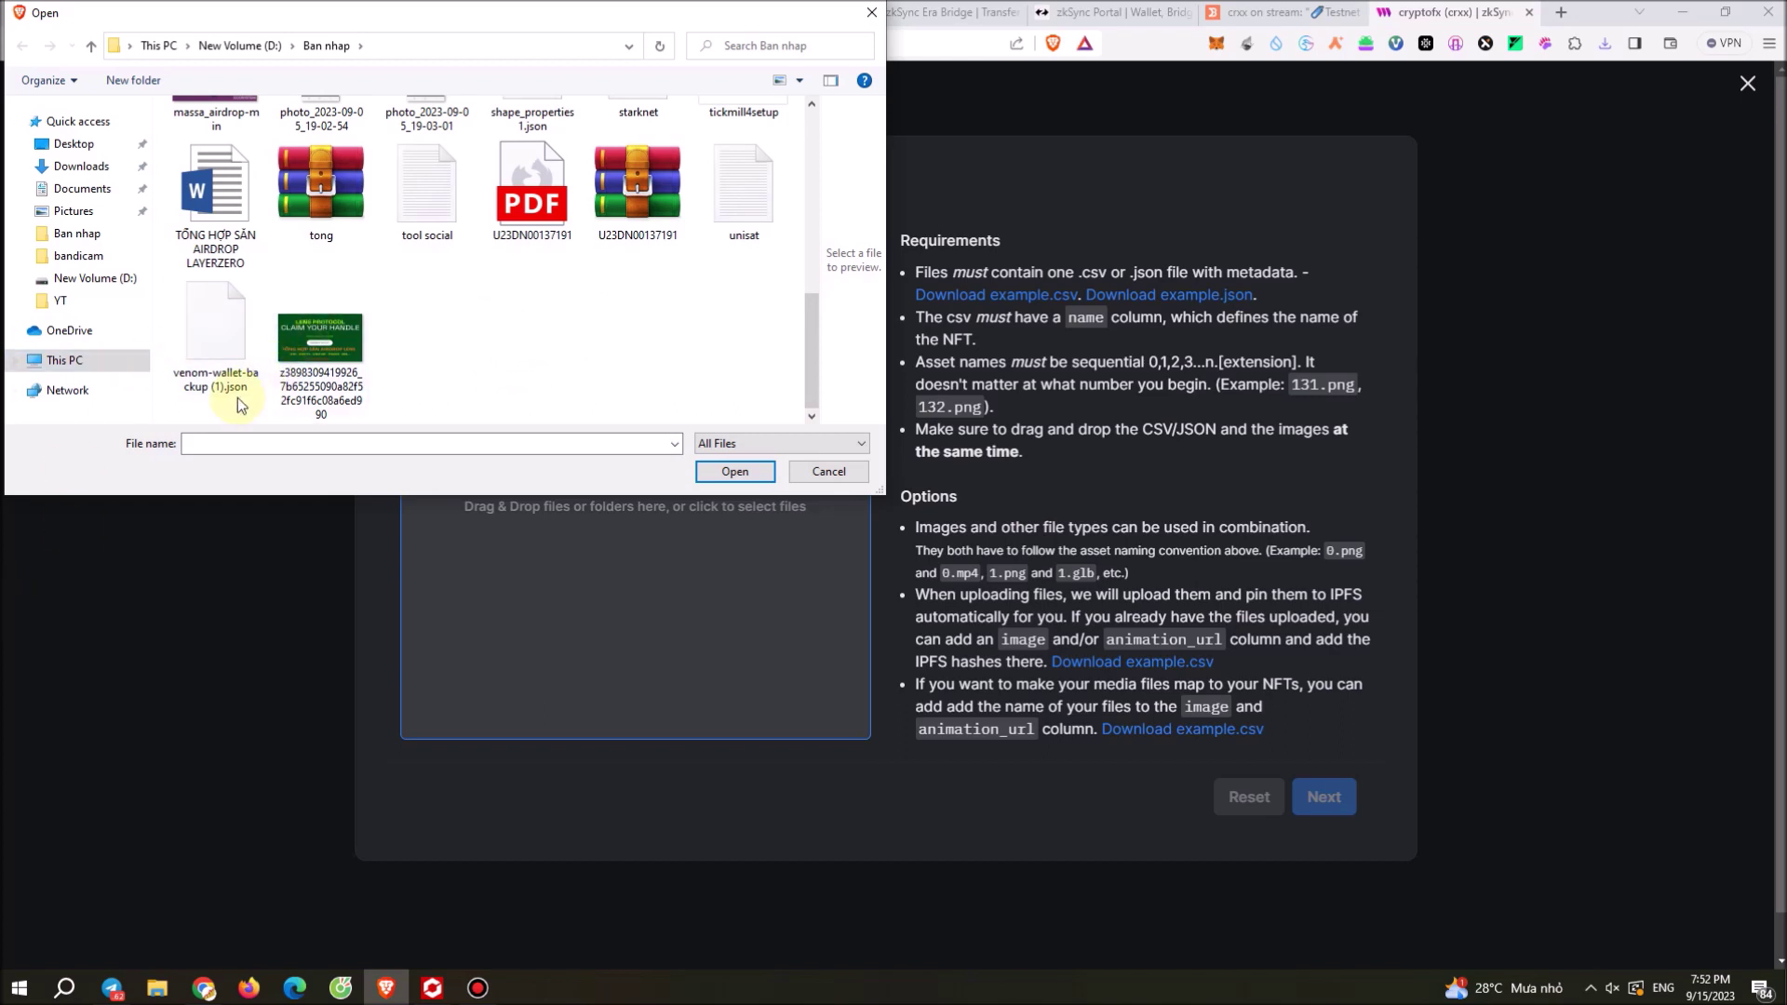
scroll(544, 355, up, 2)
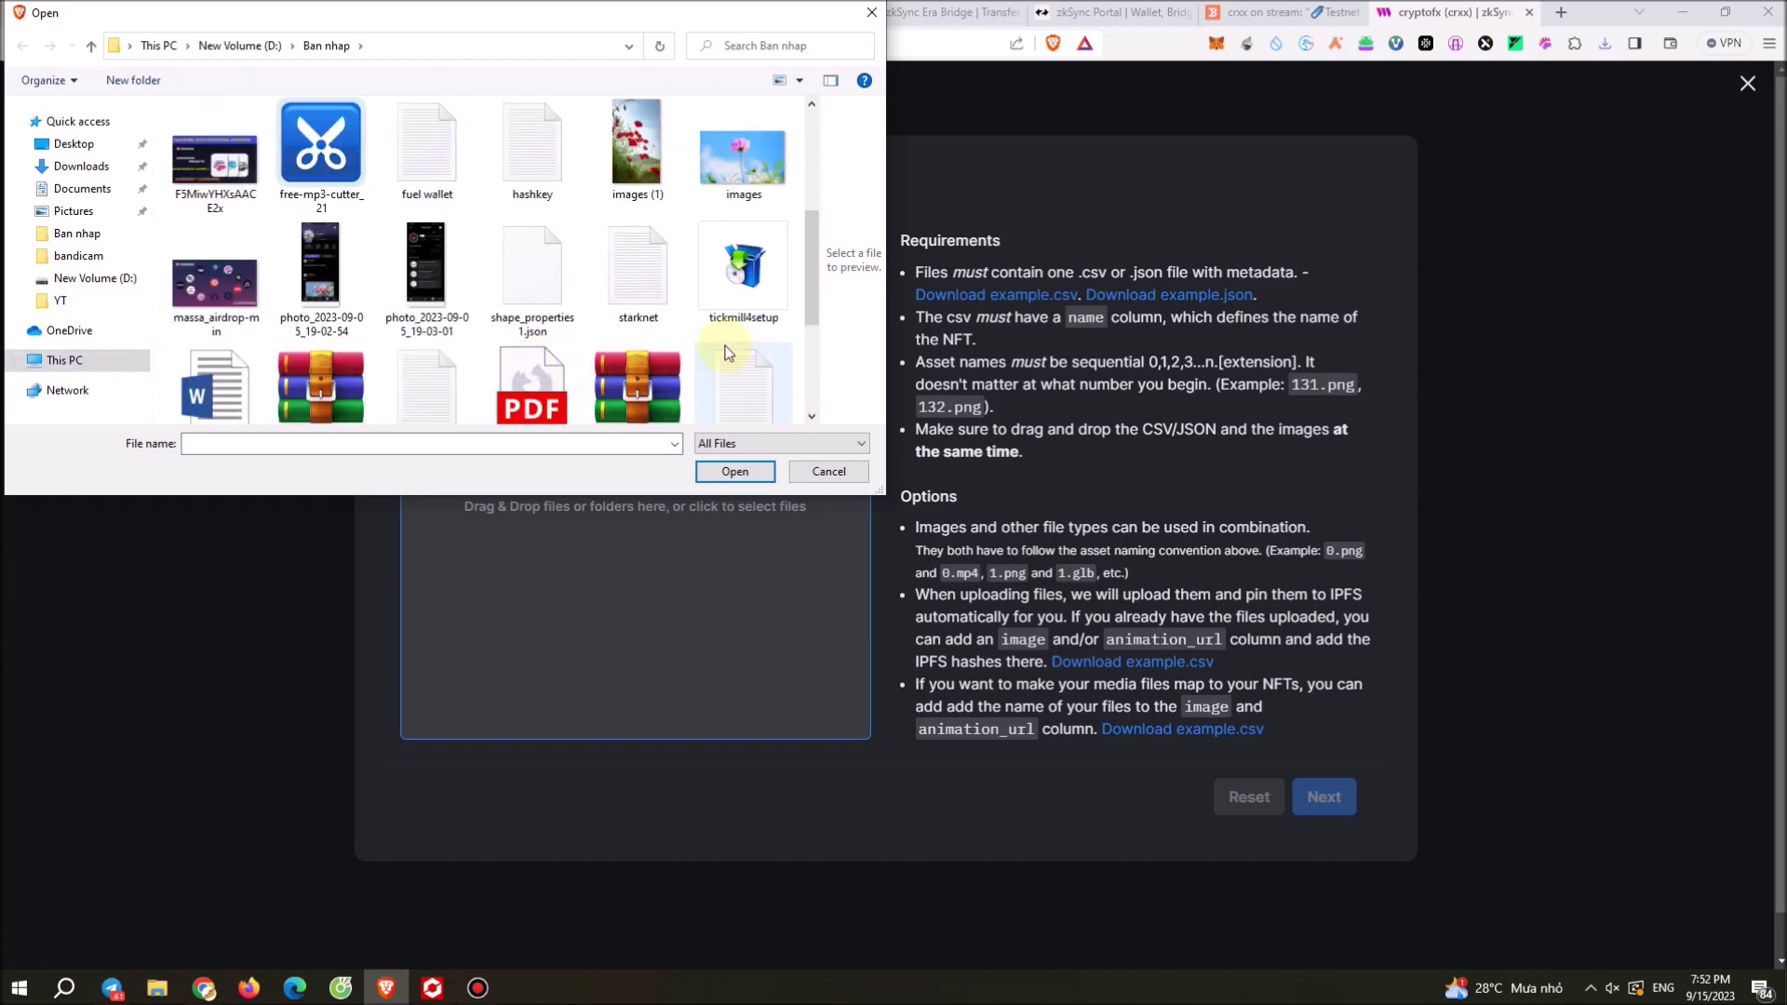
scroll(811, 298, up, 1)
scroll(808, 298, down, 2)
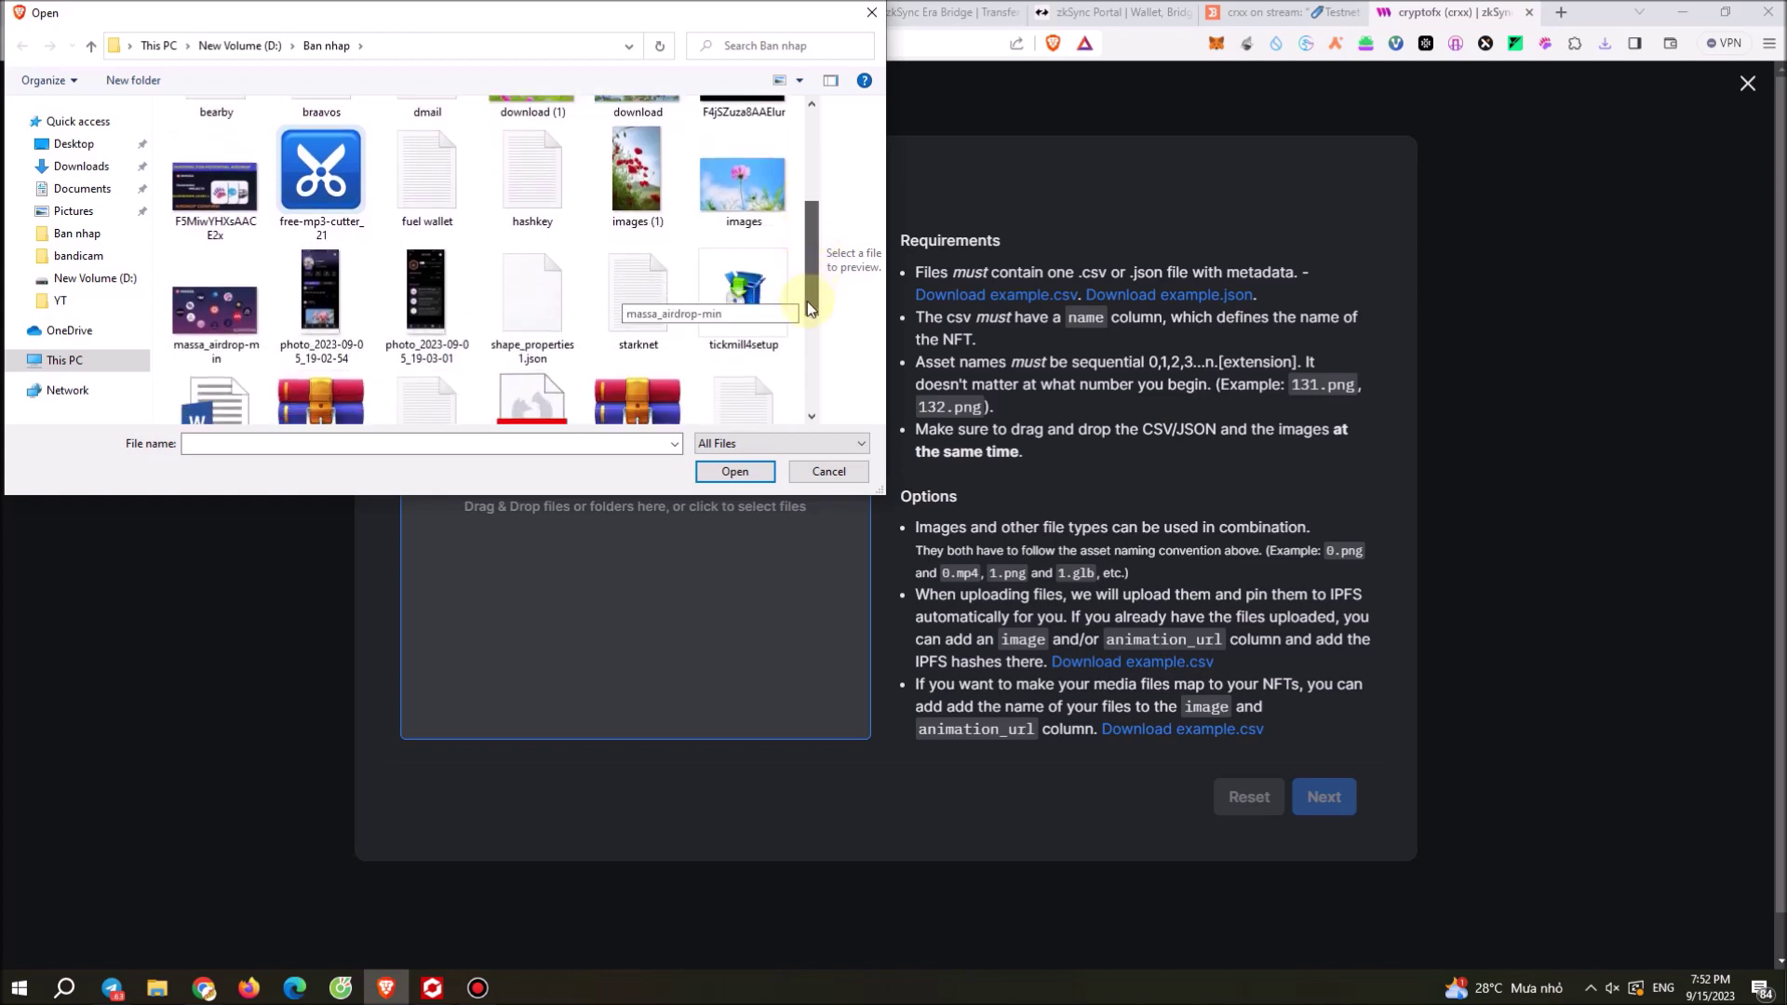
scroll(796, 348, down, 1)
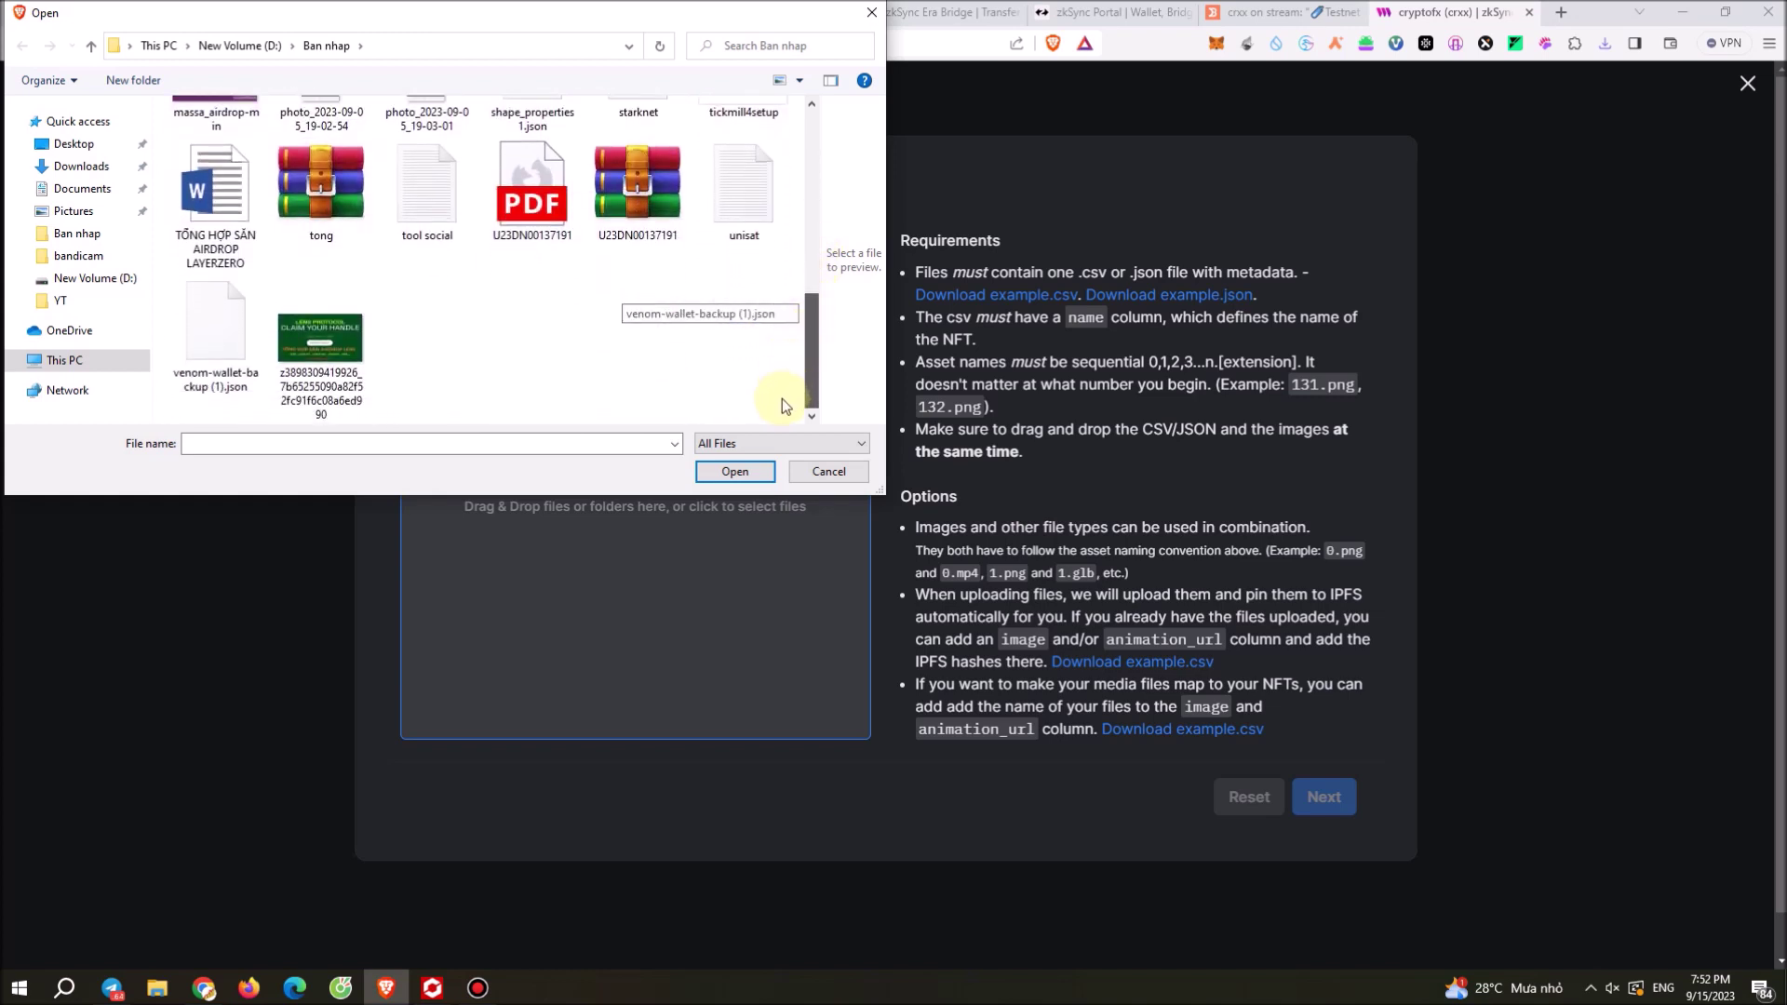
scroll(803, 333, up, 3)
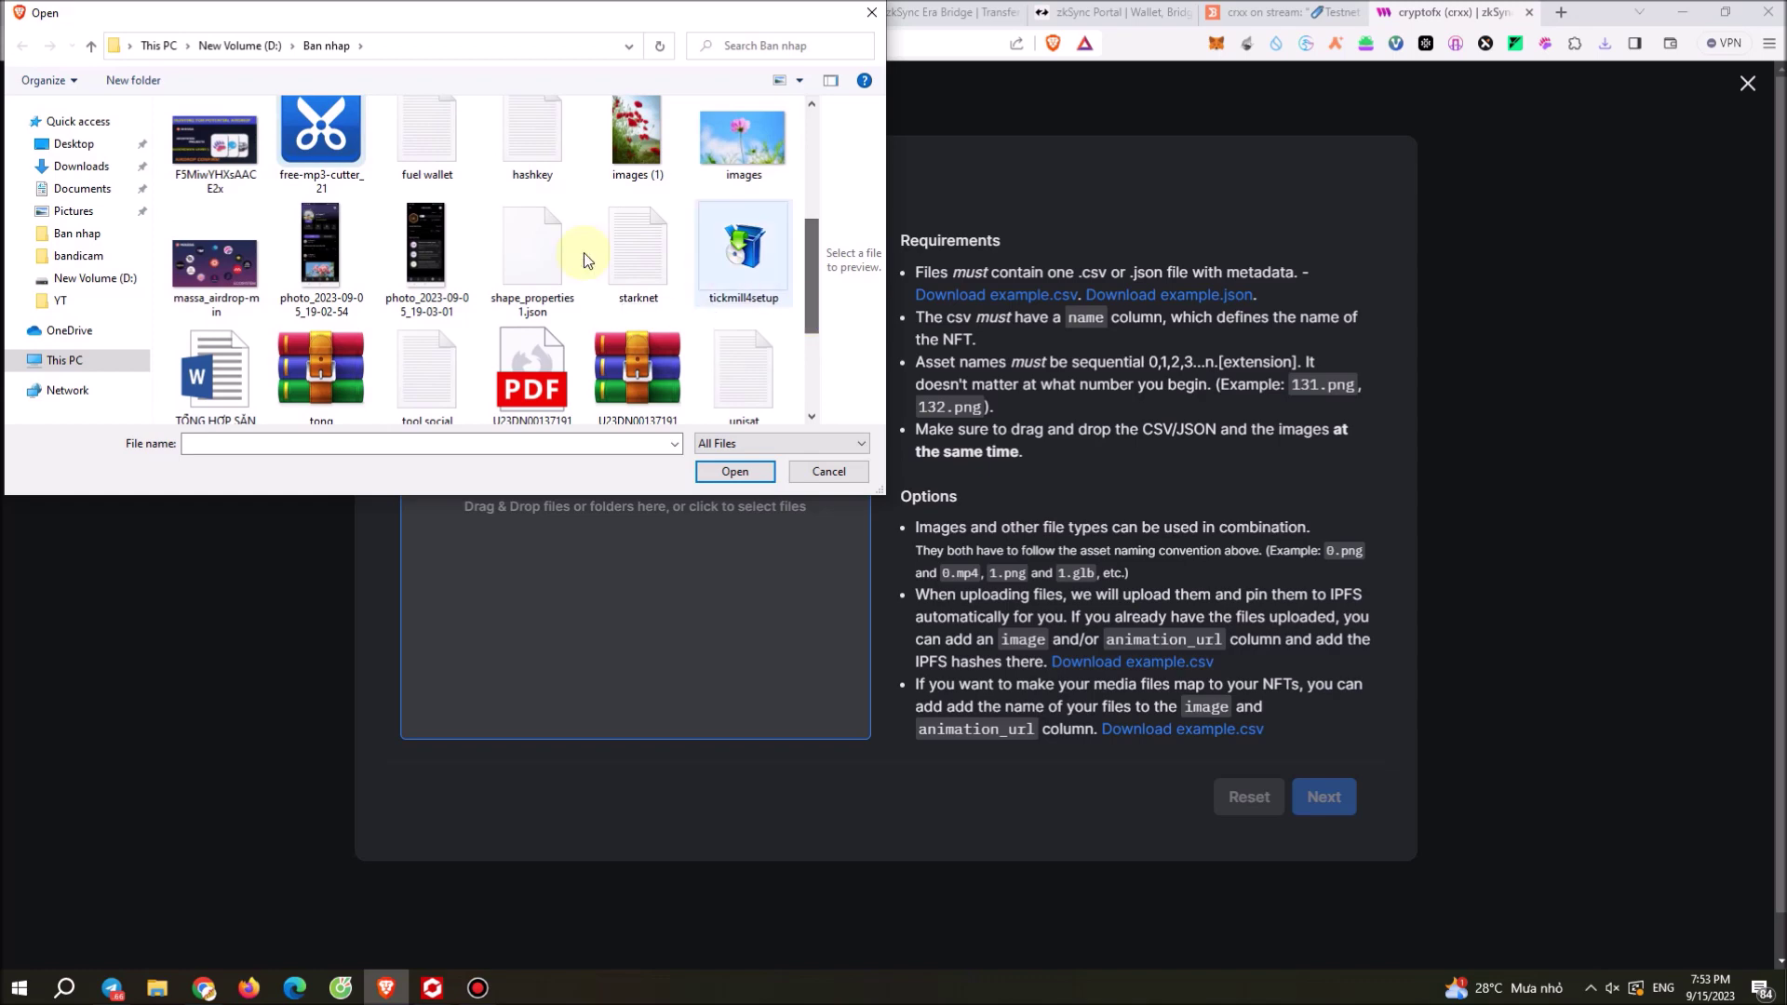
click(539, 277)
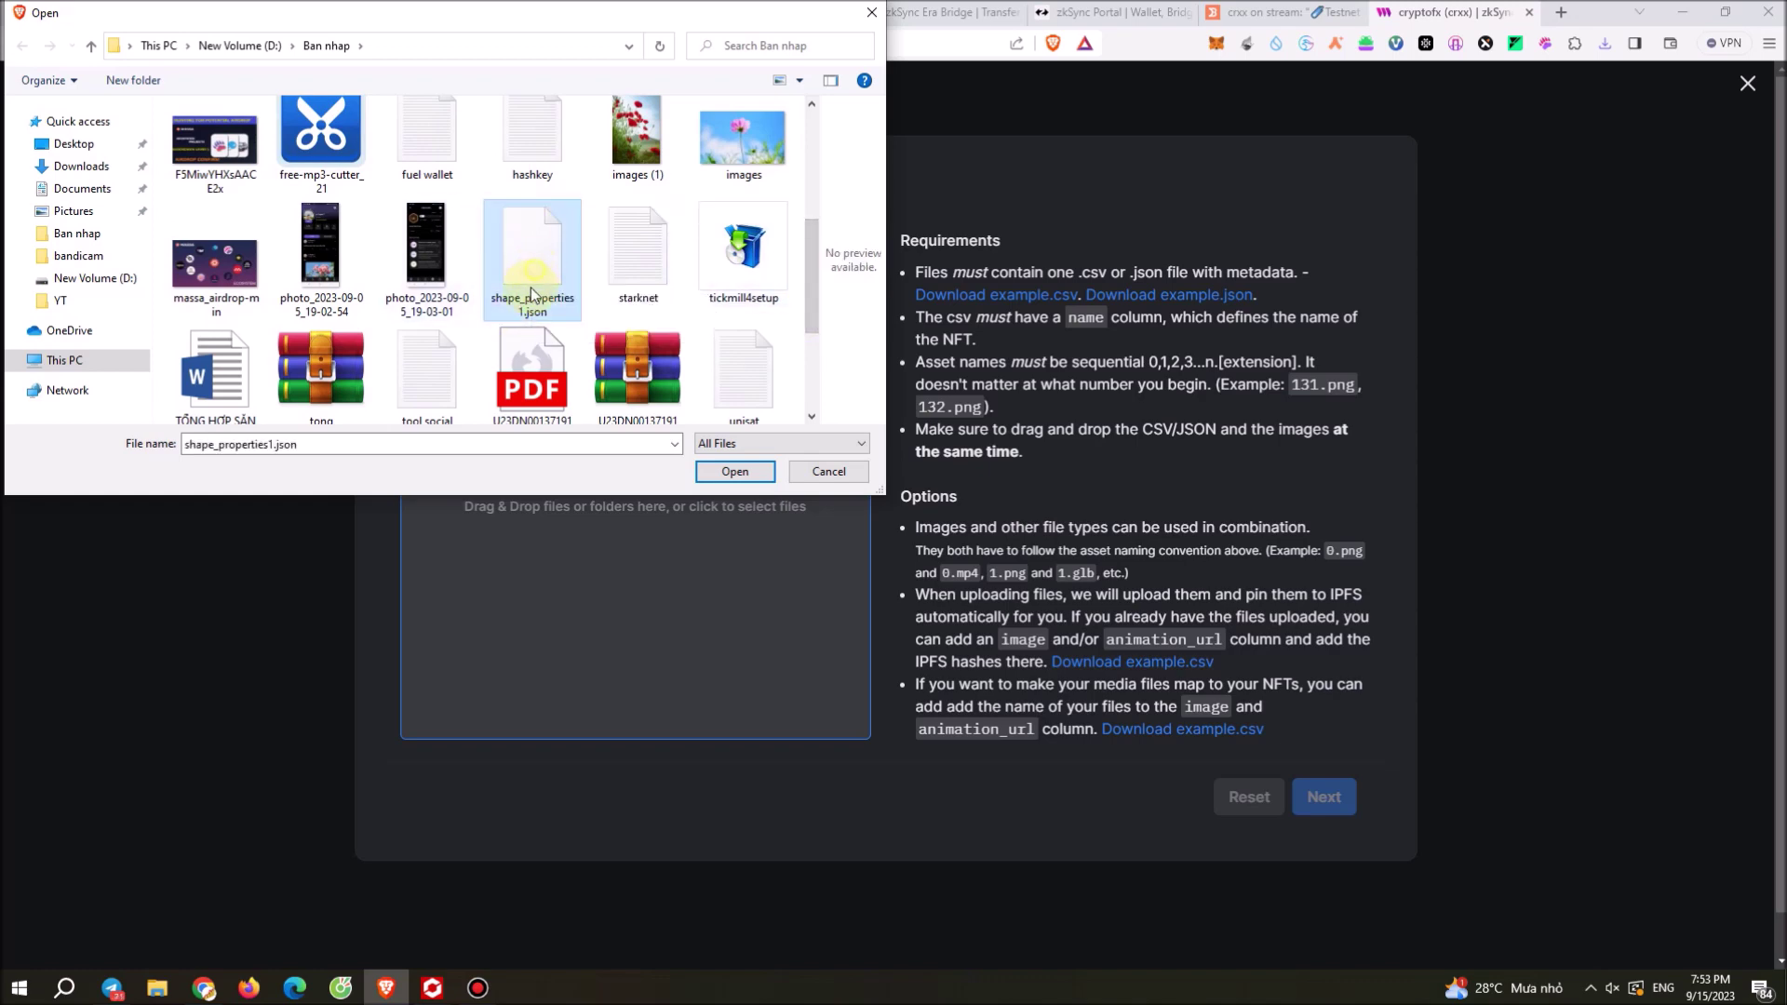
click(734, 471)
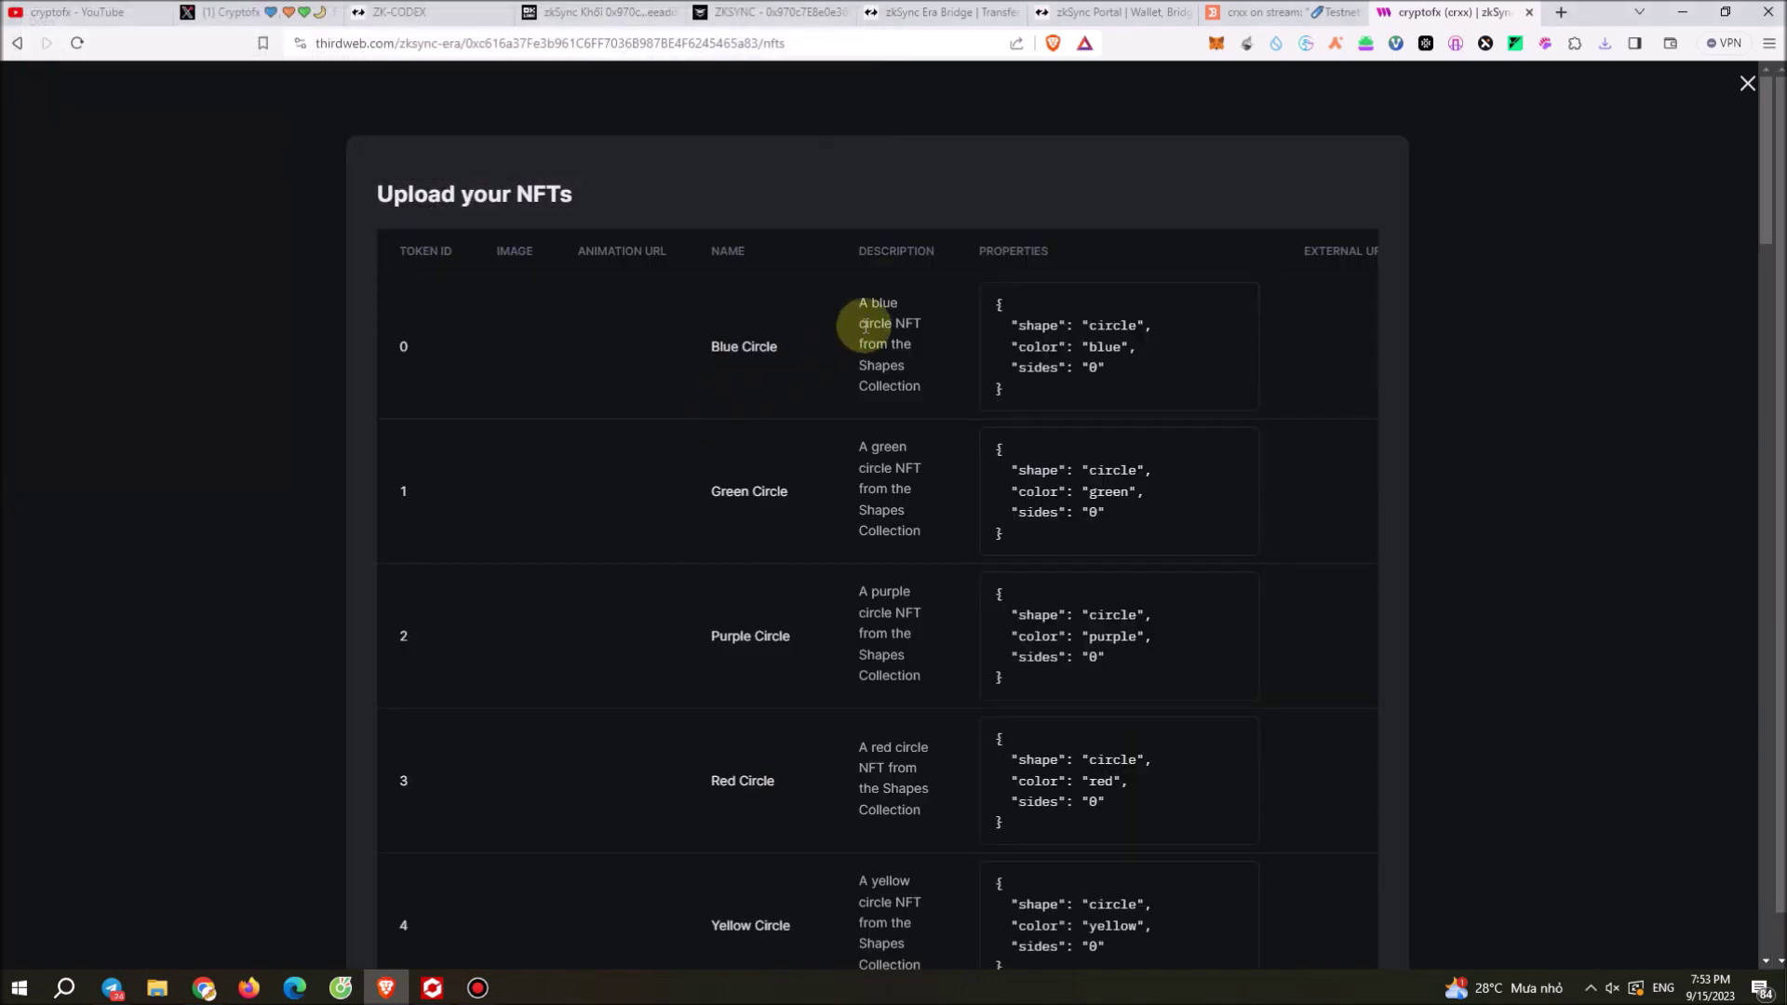
Step: Upload the 30 loaded NFTs with the Reveal upon mint option and confirm the transaction in MetaMask
scroll(785, 509, down, 3)
scroll(785, 509, down, 20)
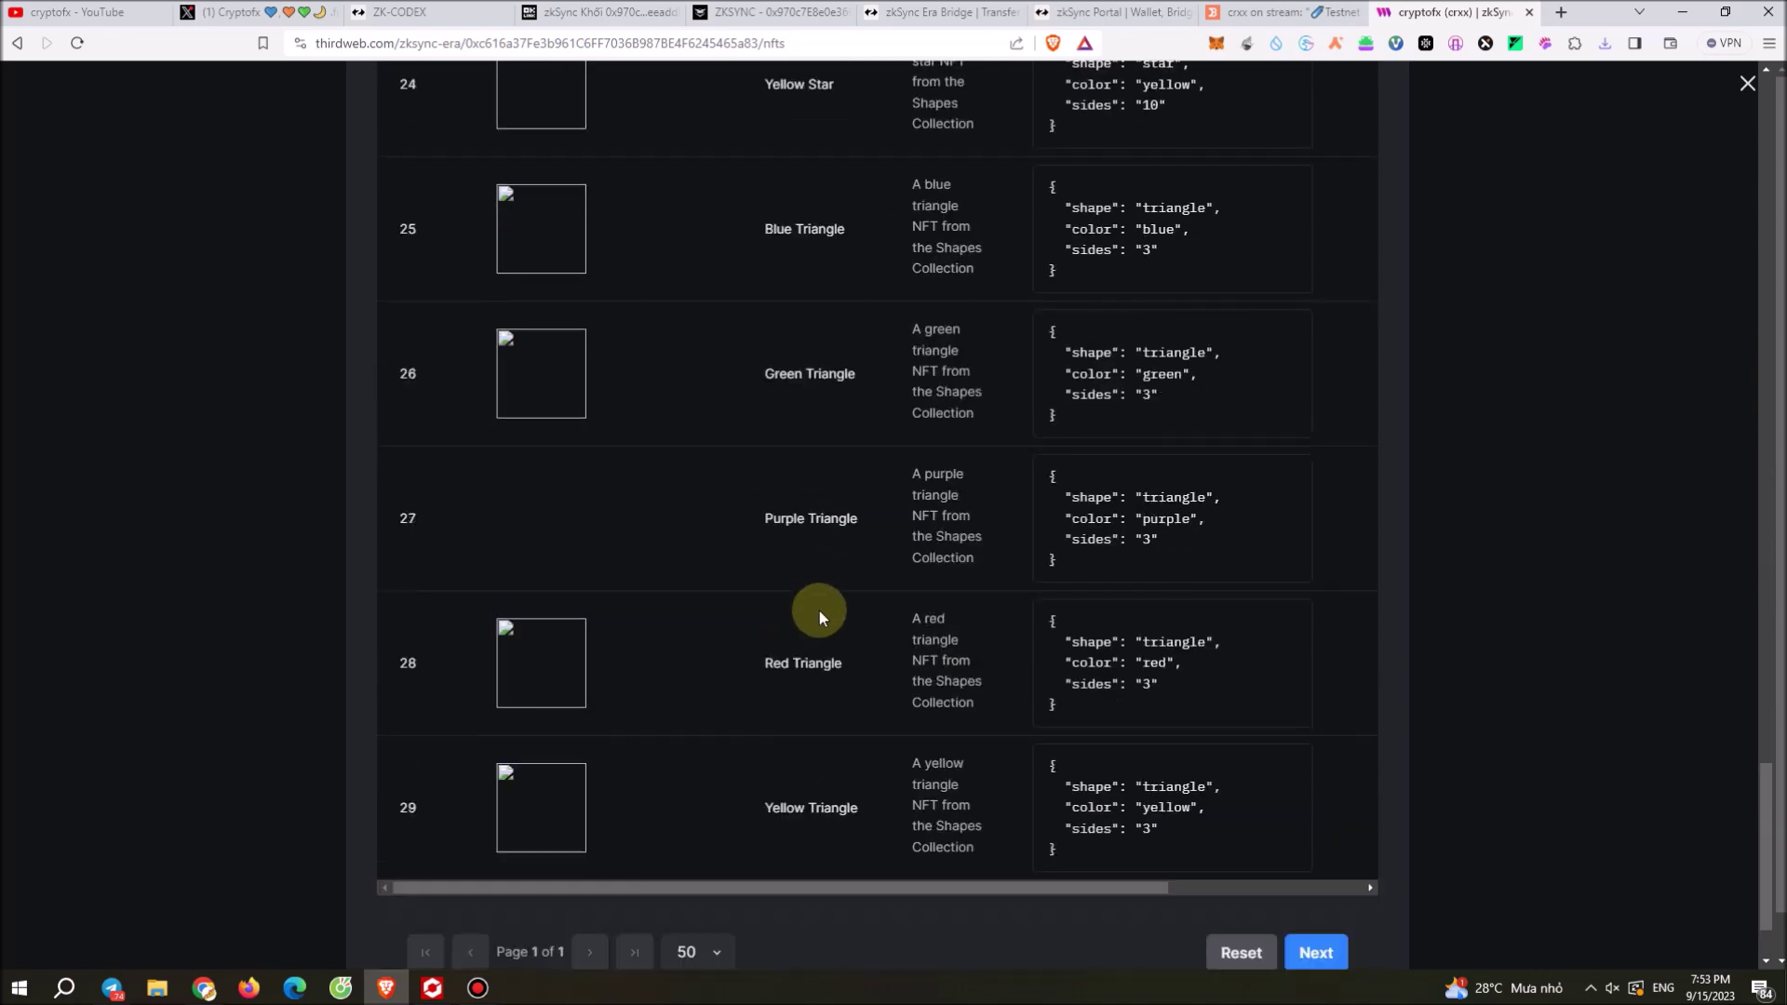
click(1317, 831)
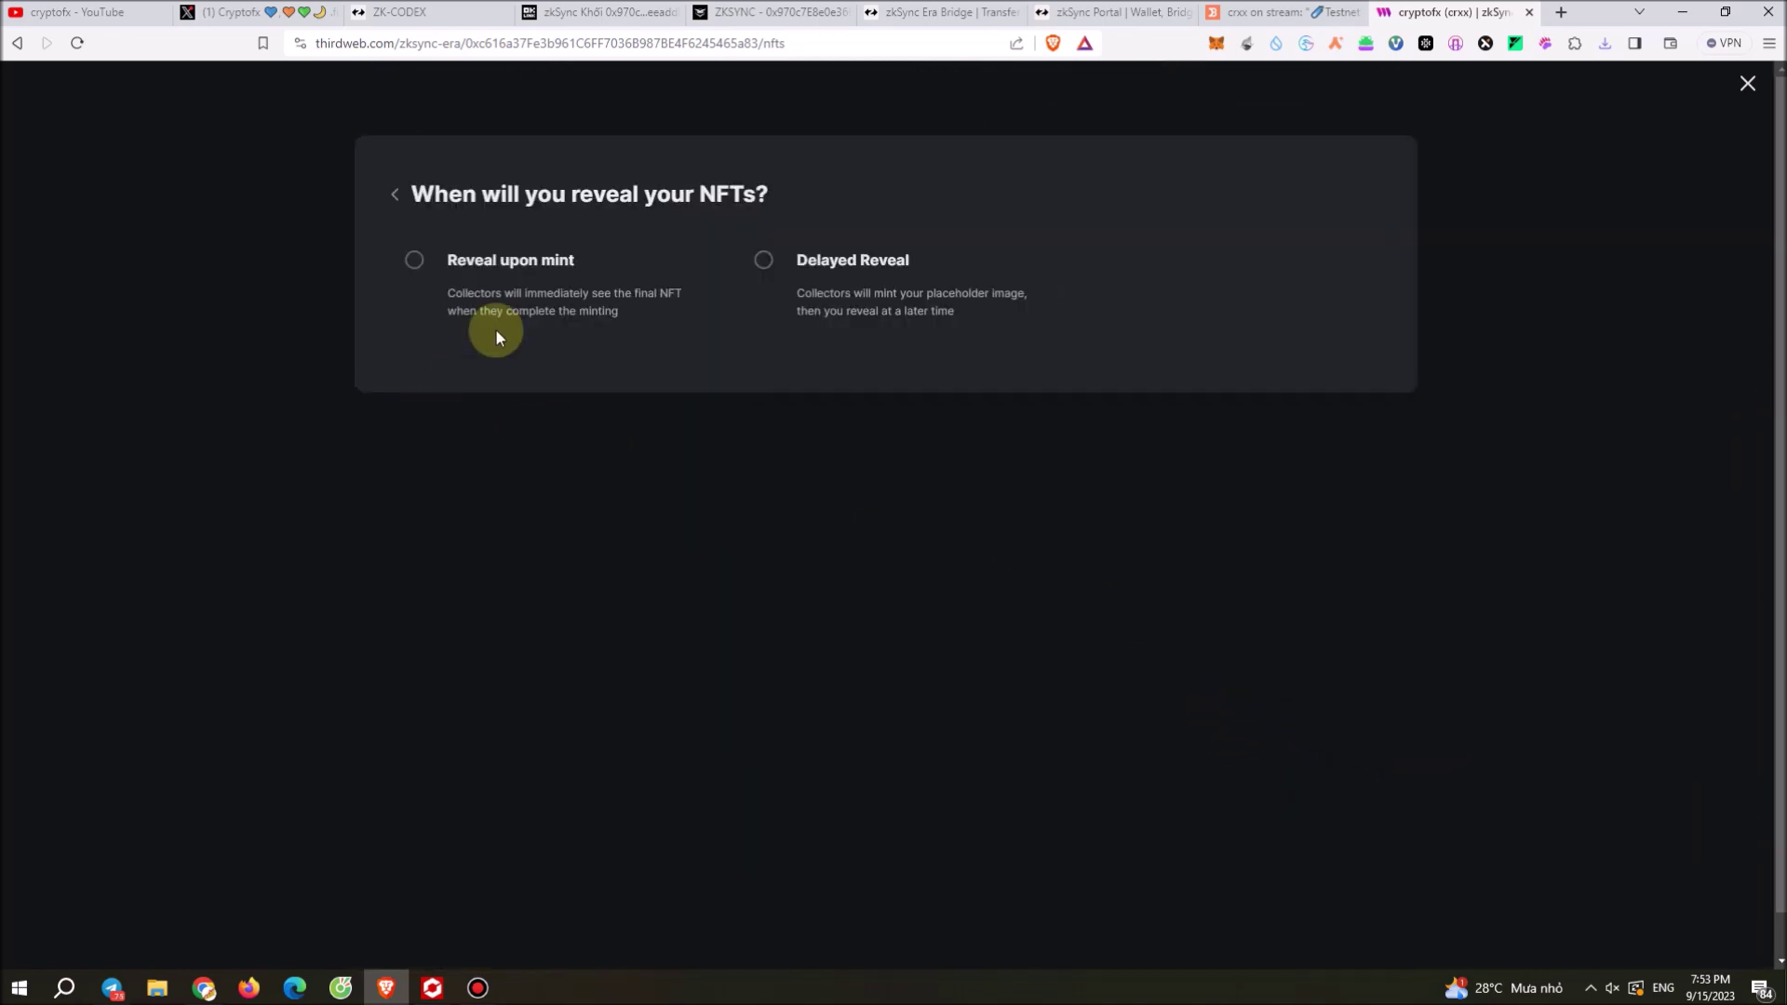
click(413, 260)
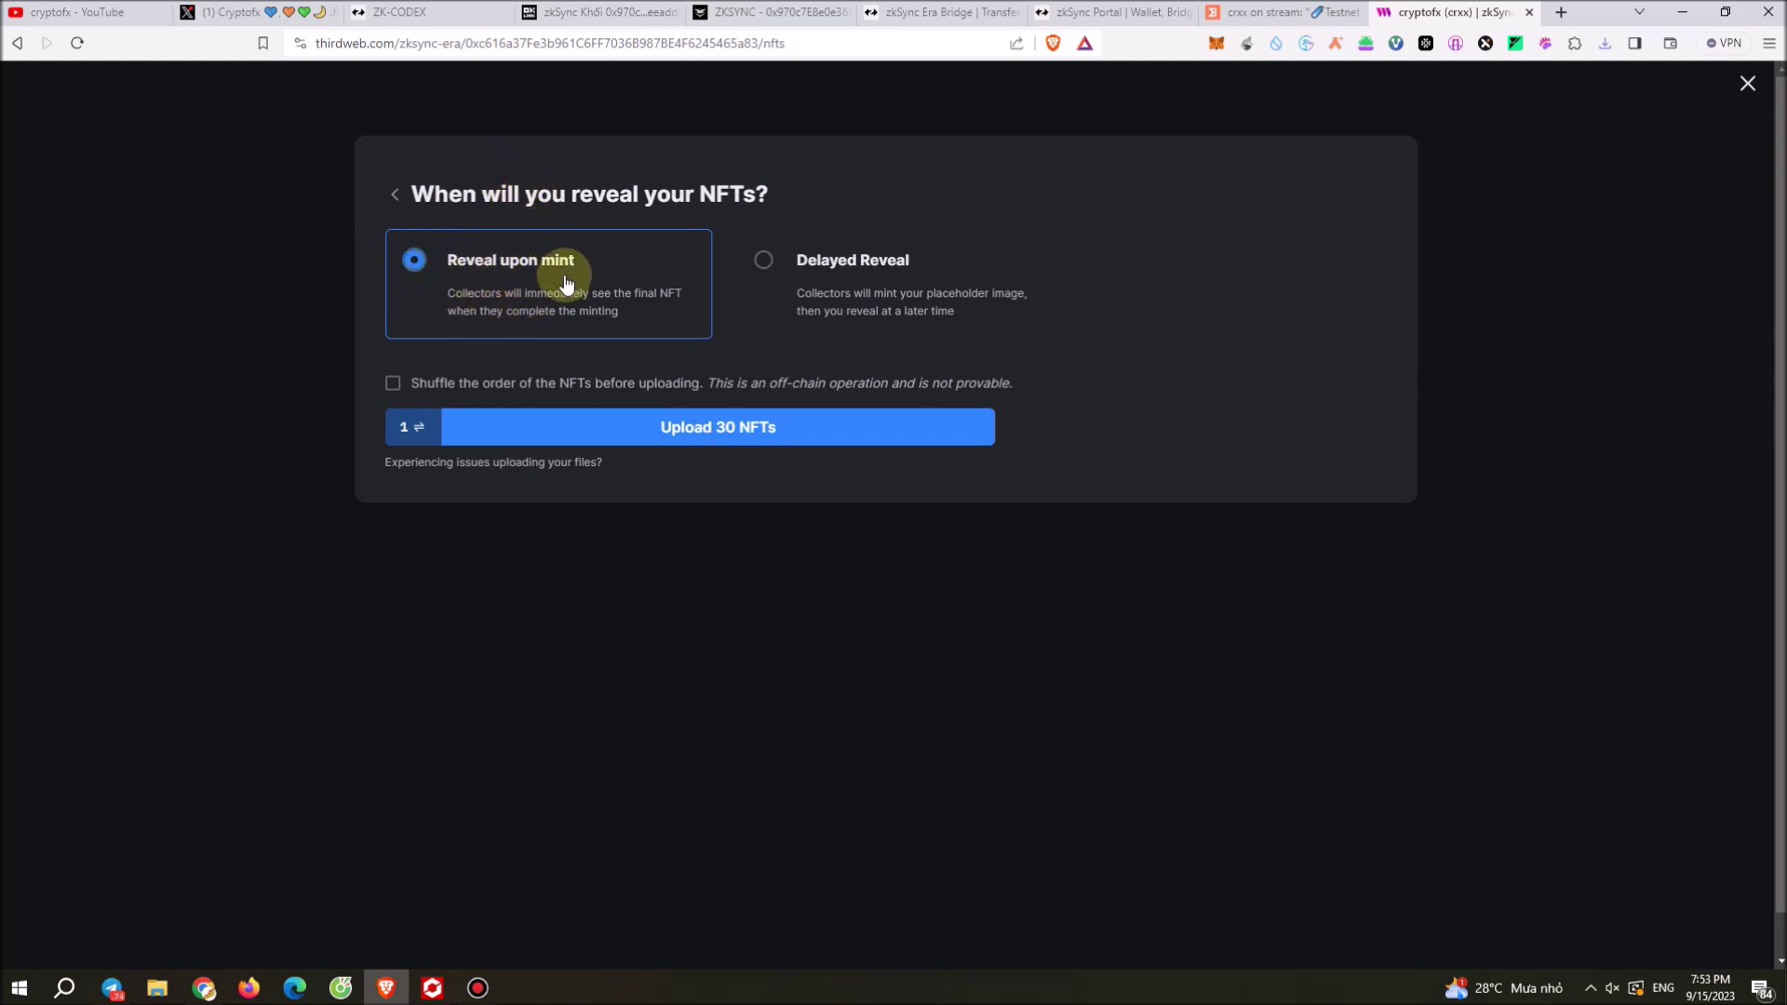
click(755, 433)
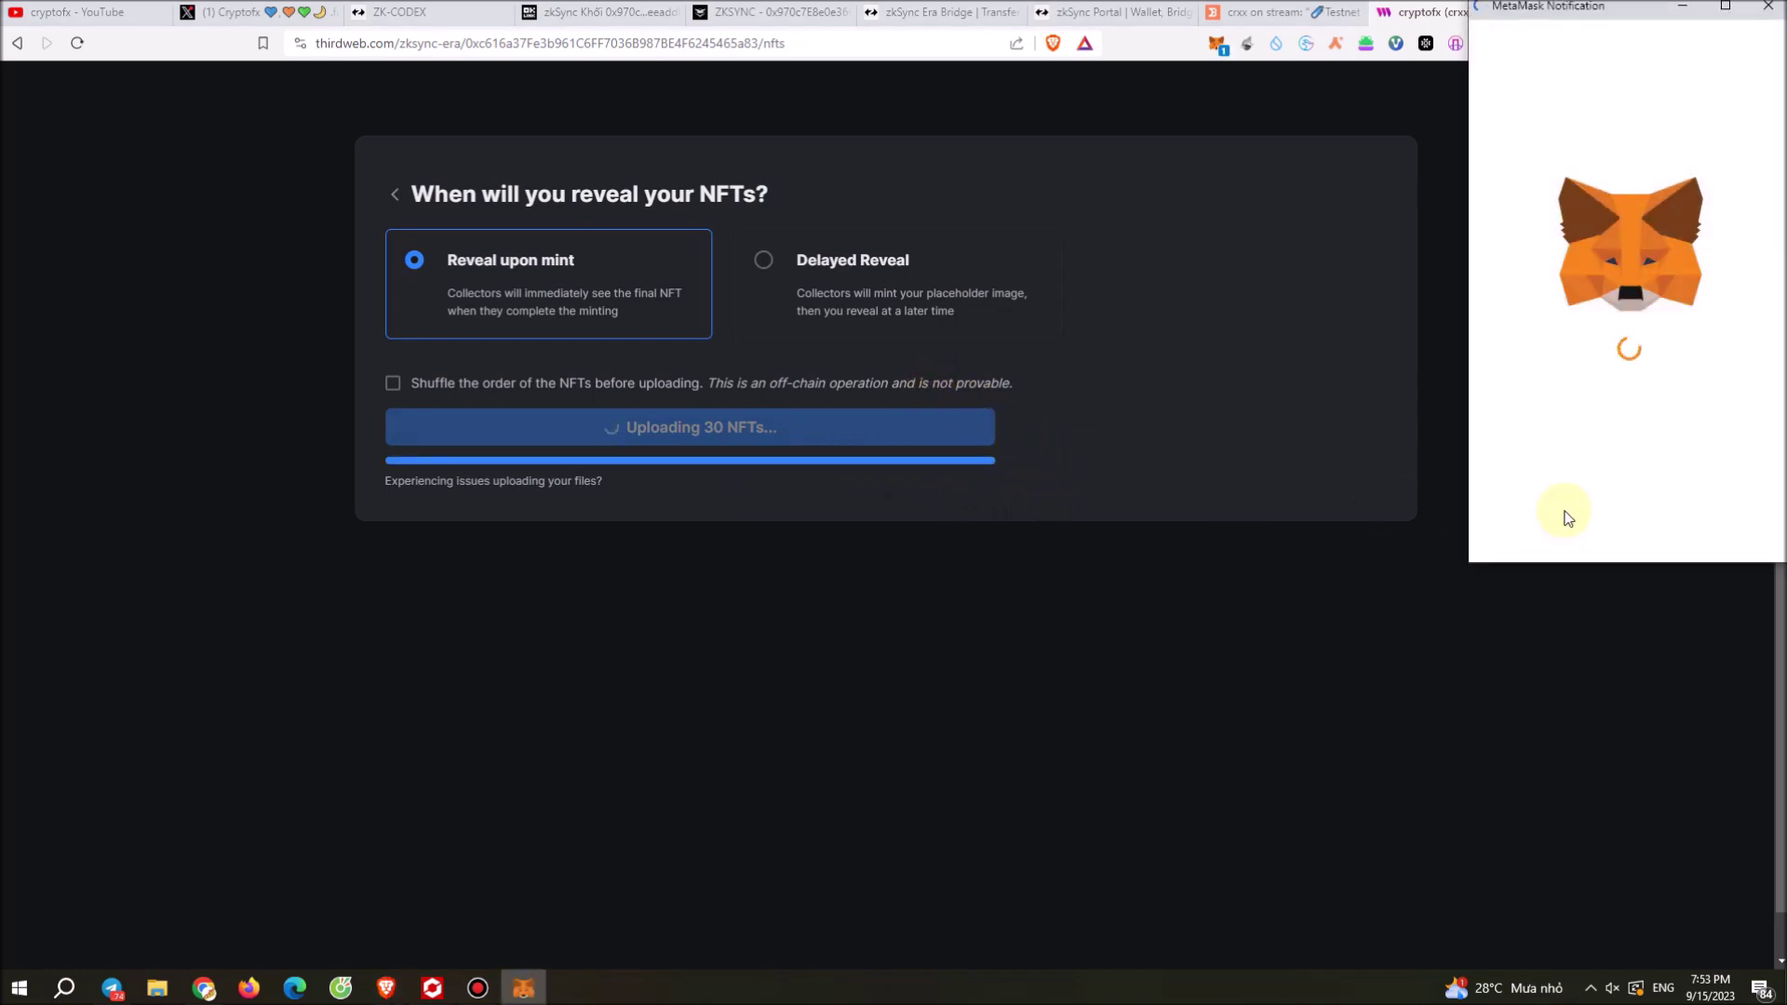
scroll(1666, 493, down, 1)
click(1720, 523)
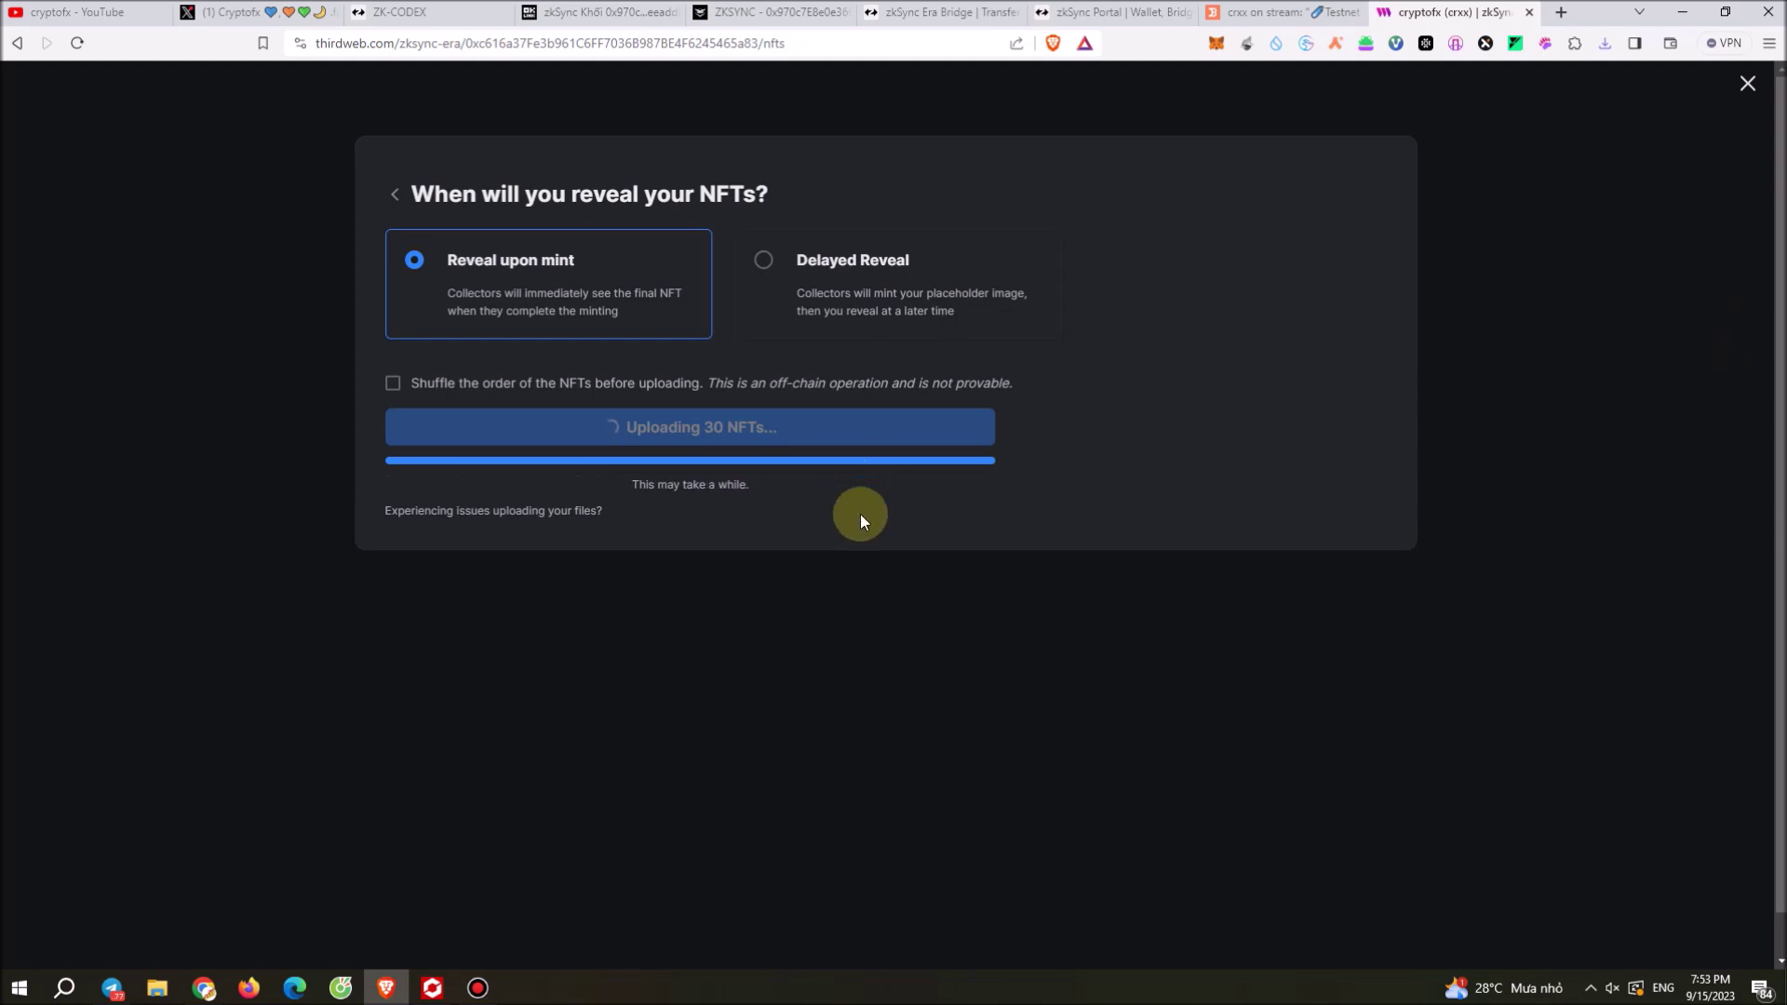
click(475, 983)
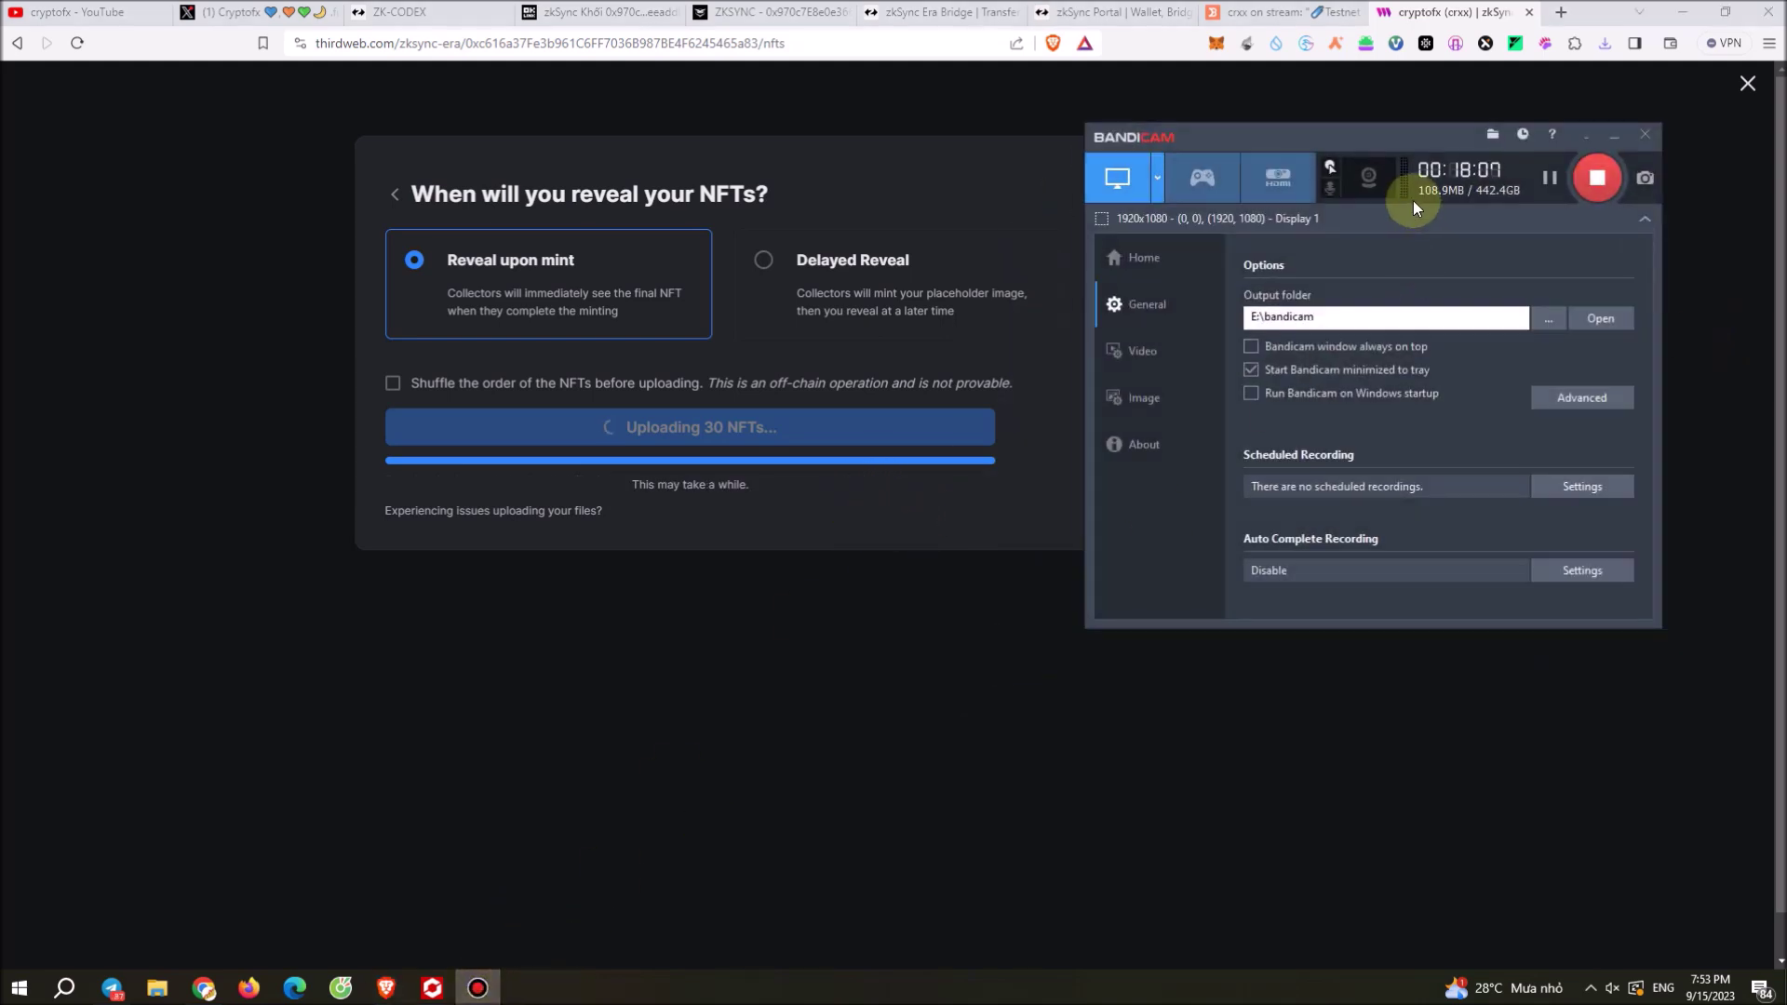
click(1545, 178)
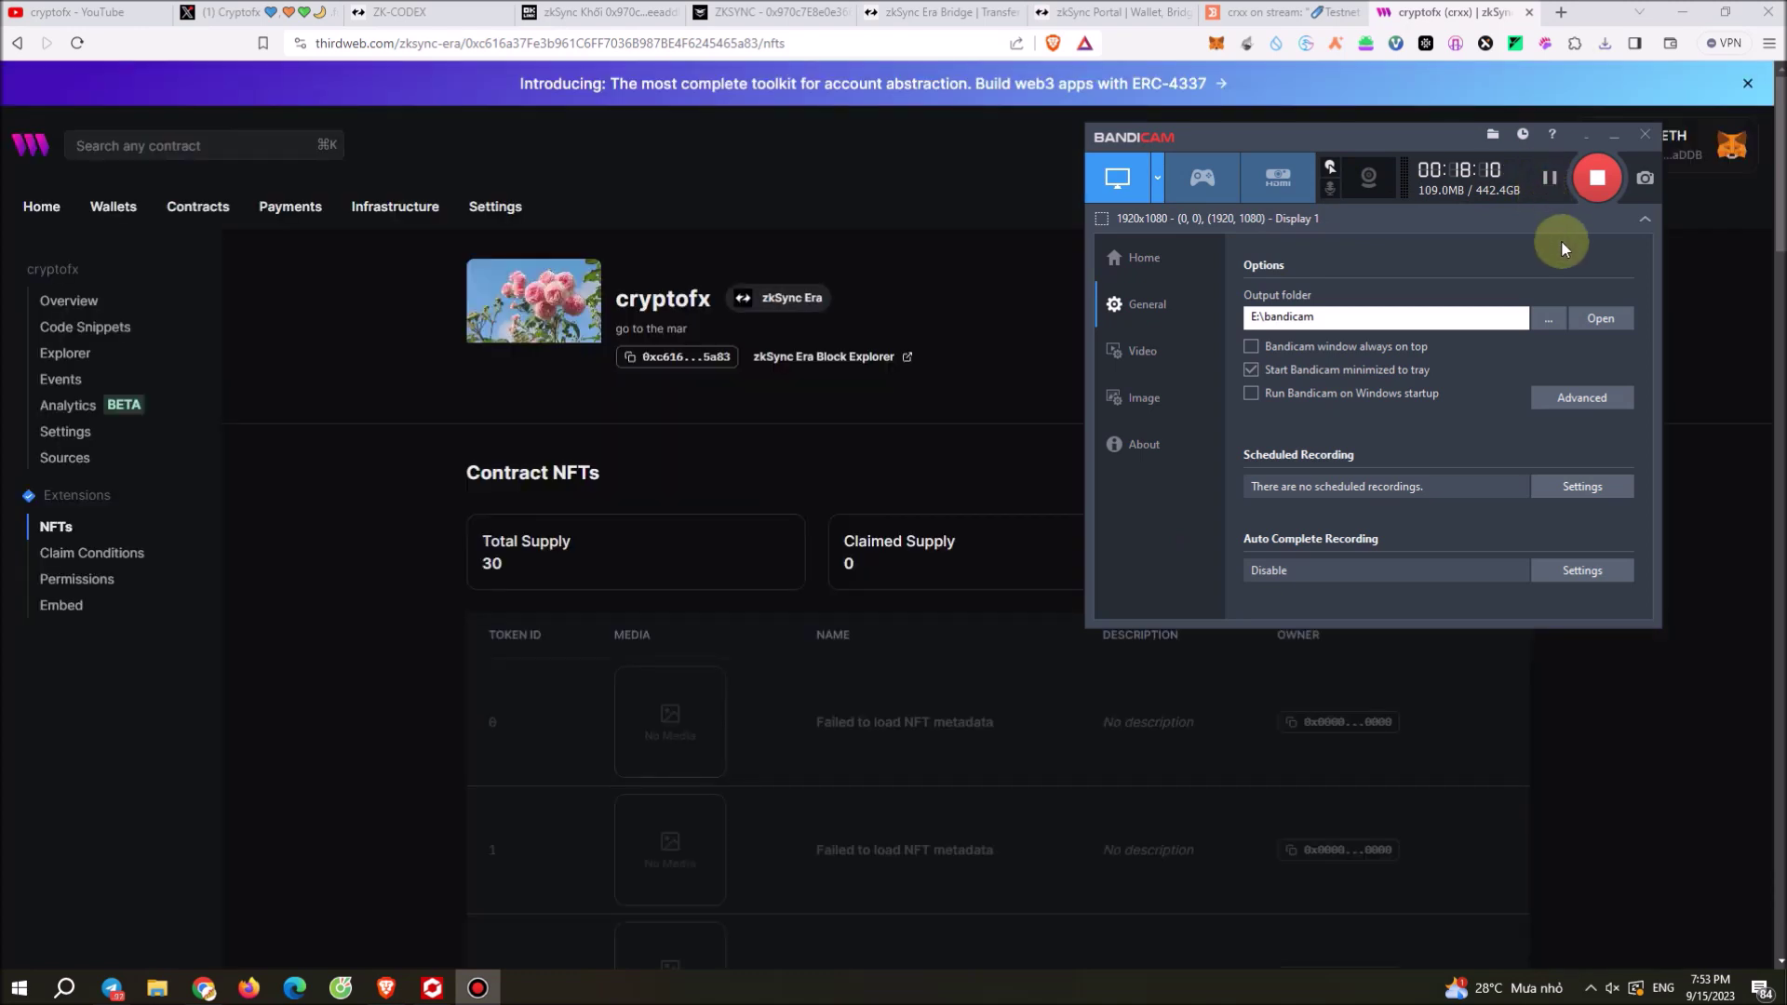
click(1614, 135)
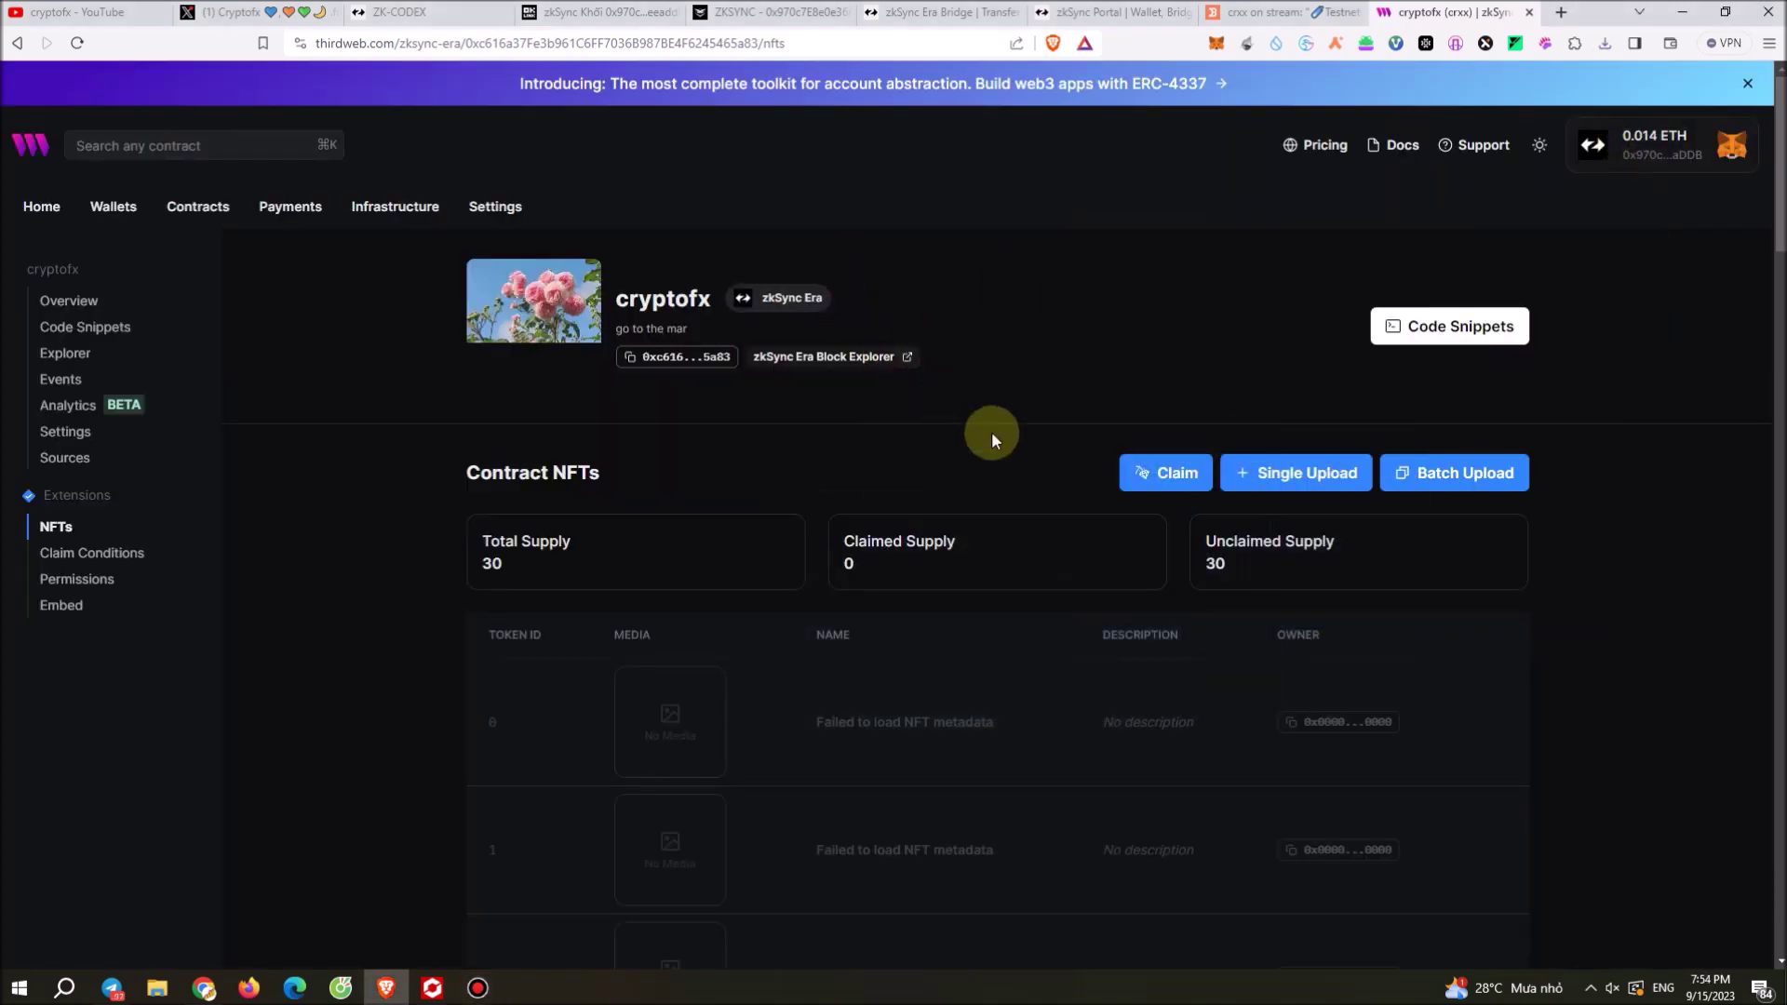
scroll(868, 566, down, 10)
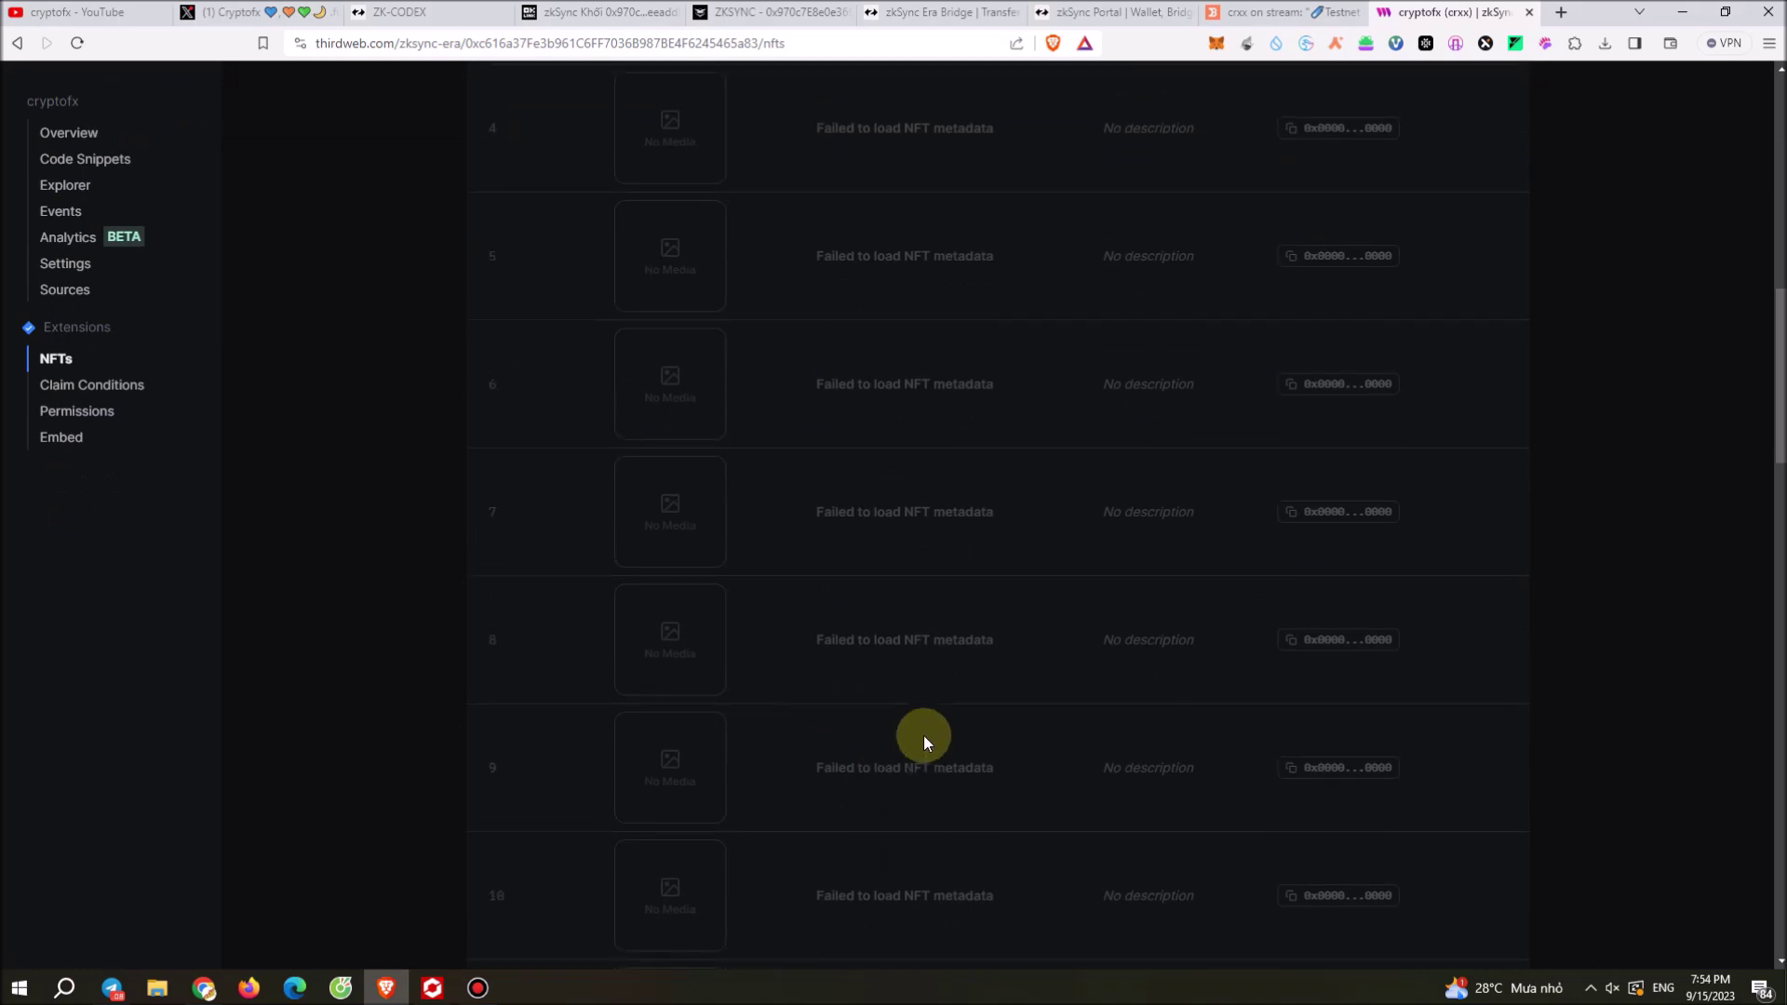
scroll(923, 736, up, 10)
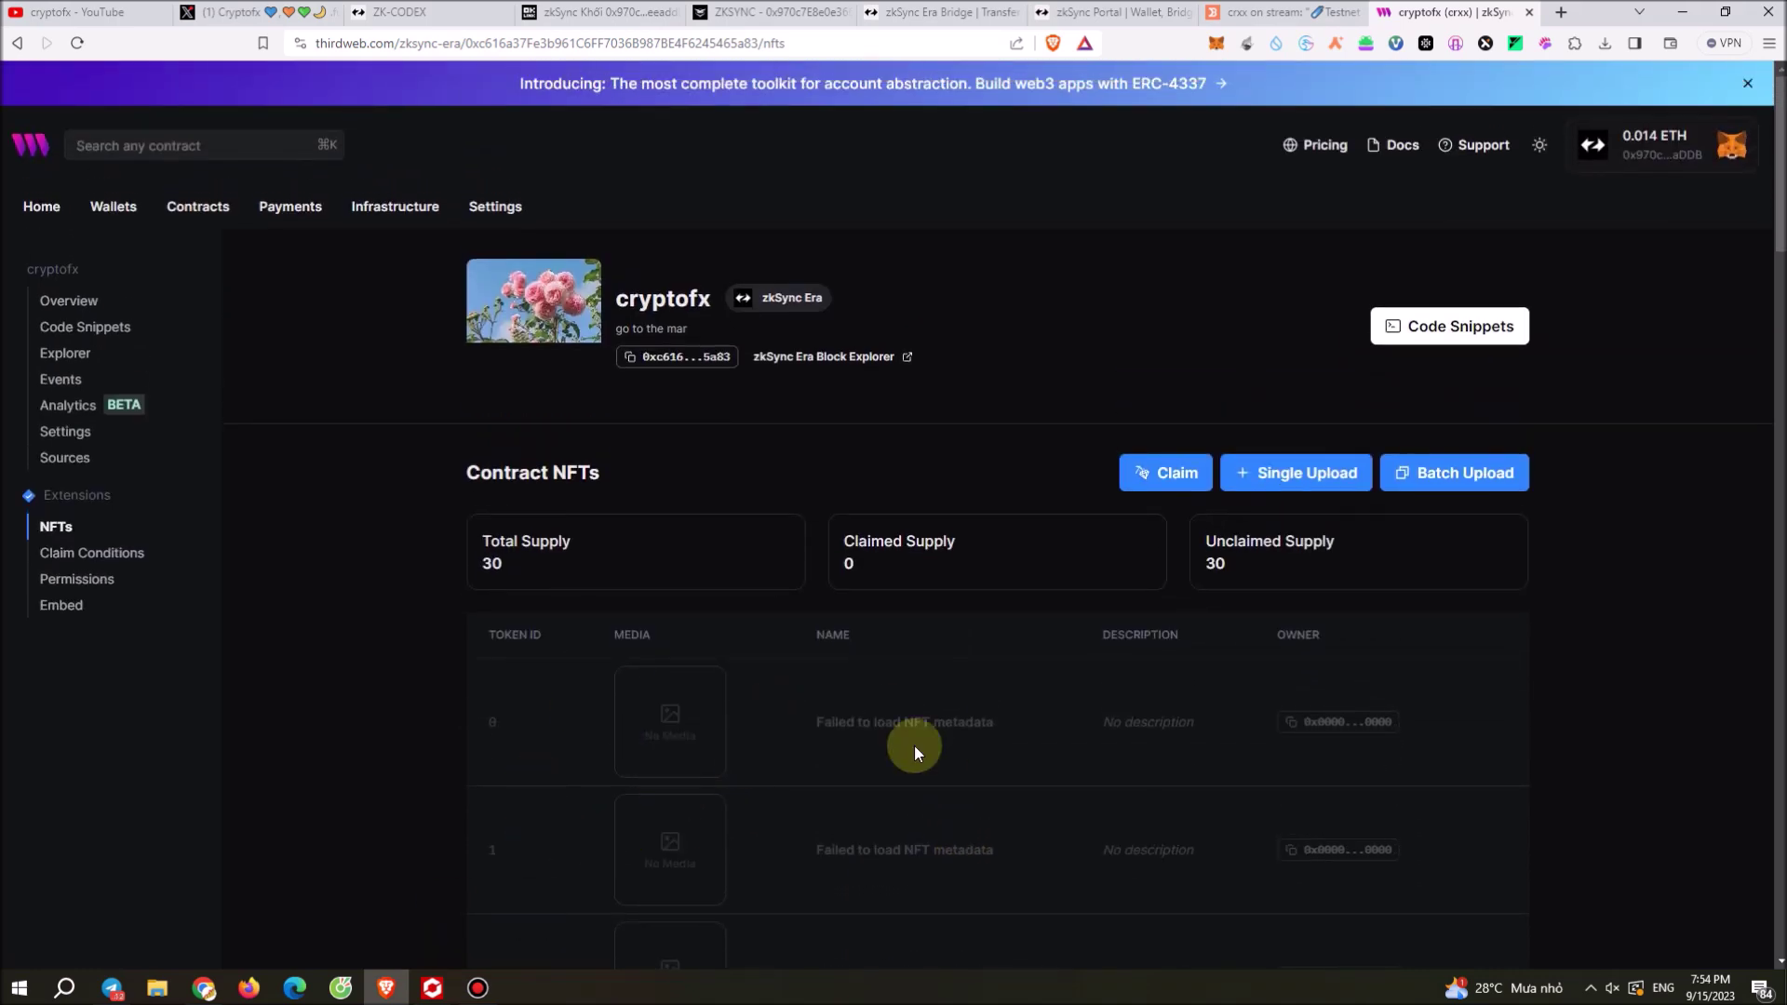
Step: Try to claim 2 NFTs from the contract to the connected wallet address and dismiss the resulting notices
click(1154, 474)
click(1508, 186)
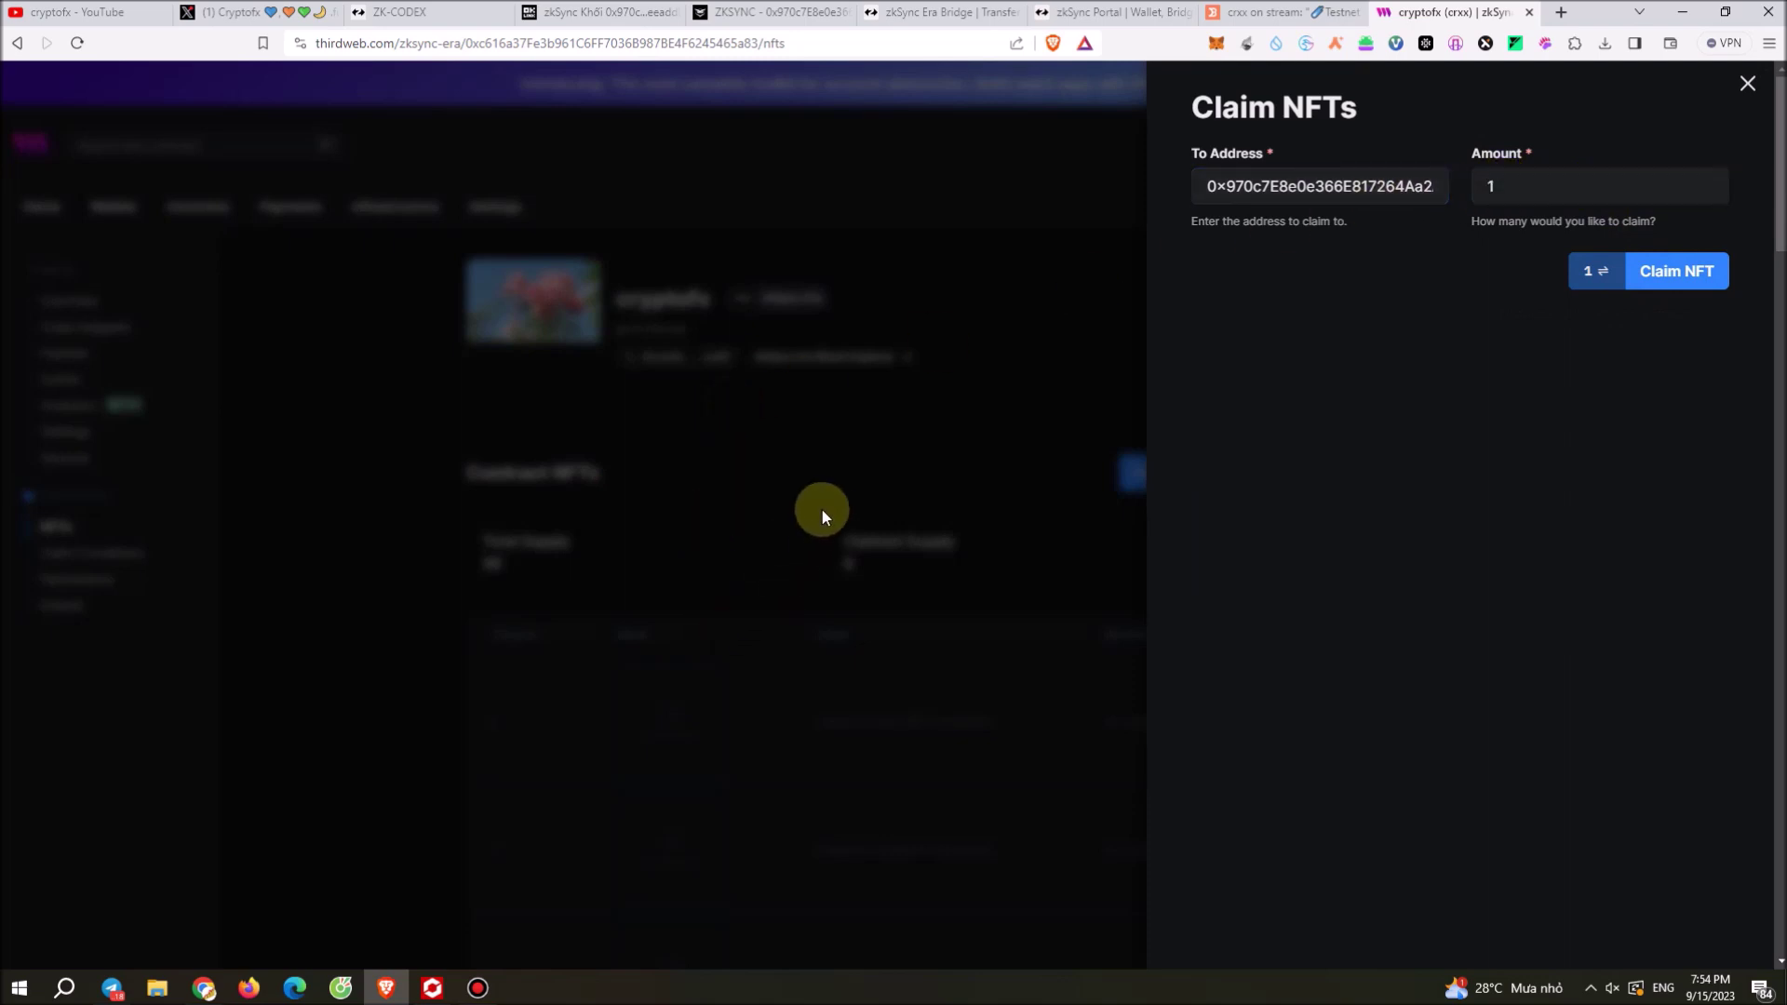
double_click(1526, 177)
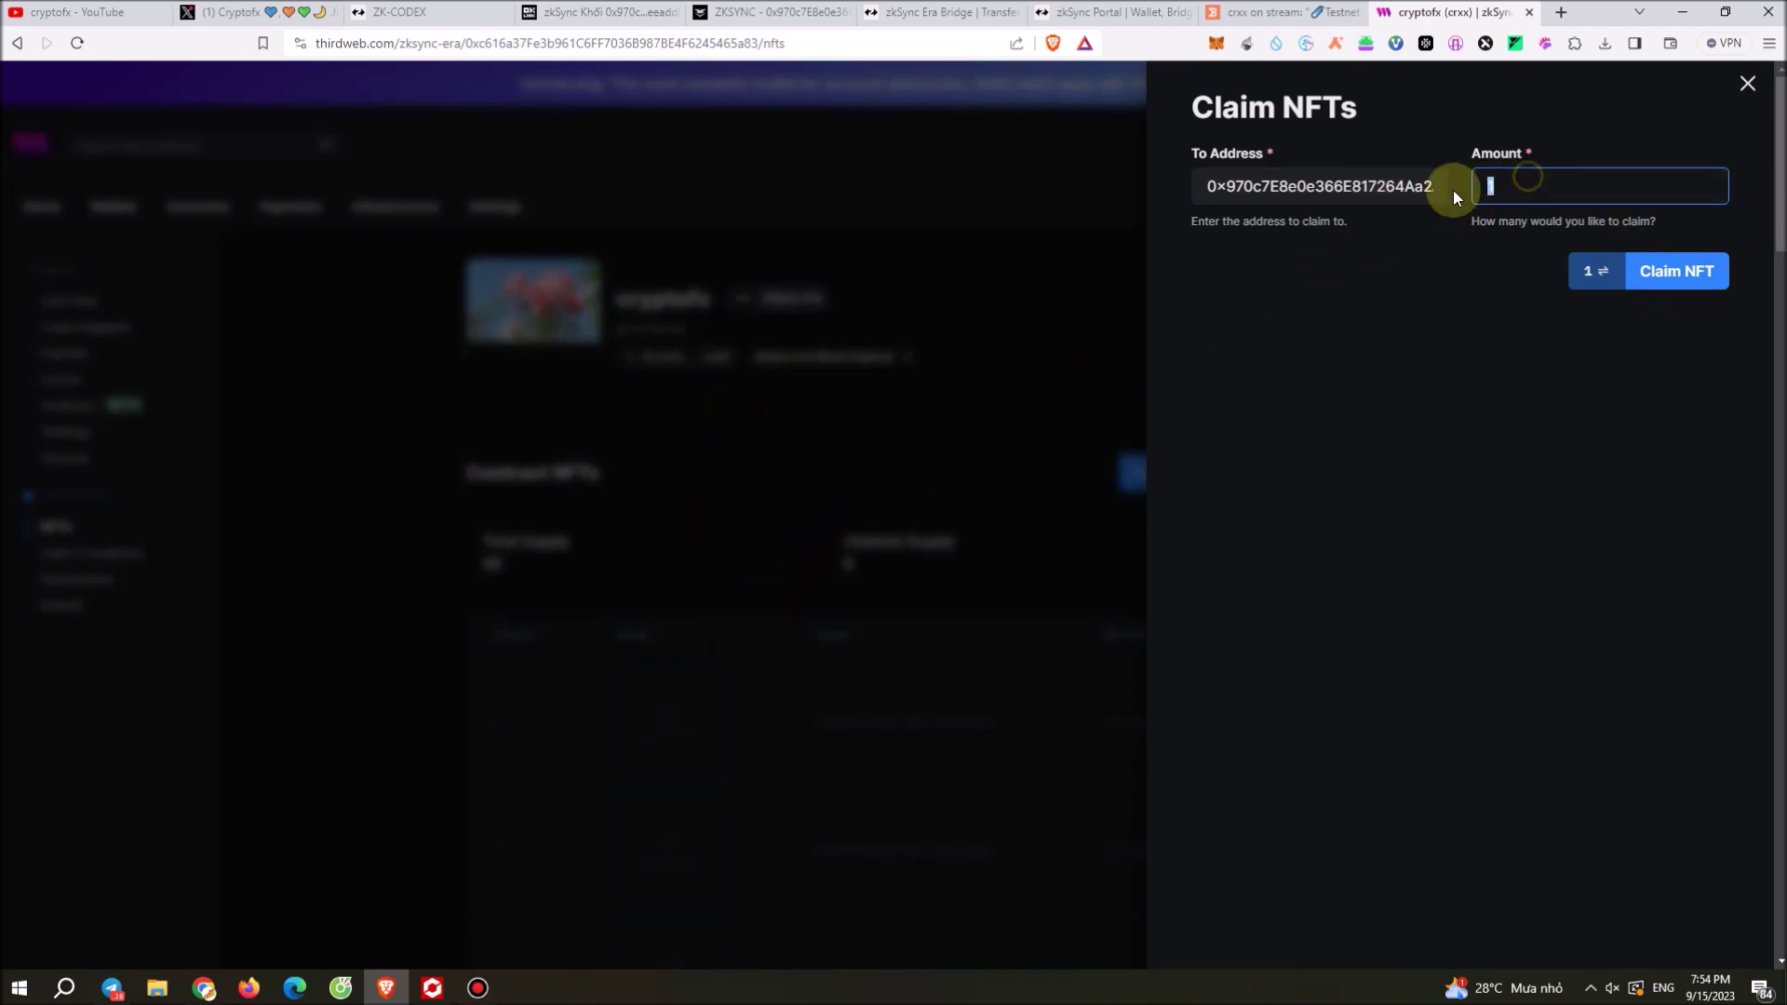
text(2)
click(1160, 438)
click(1709, 291)
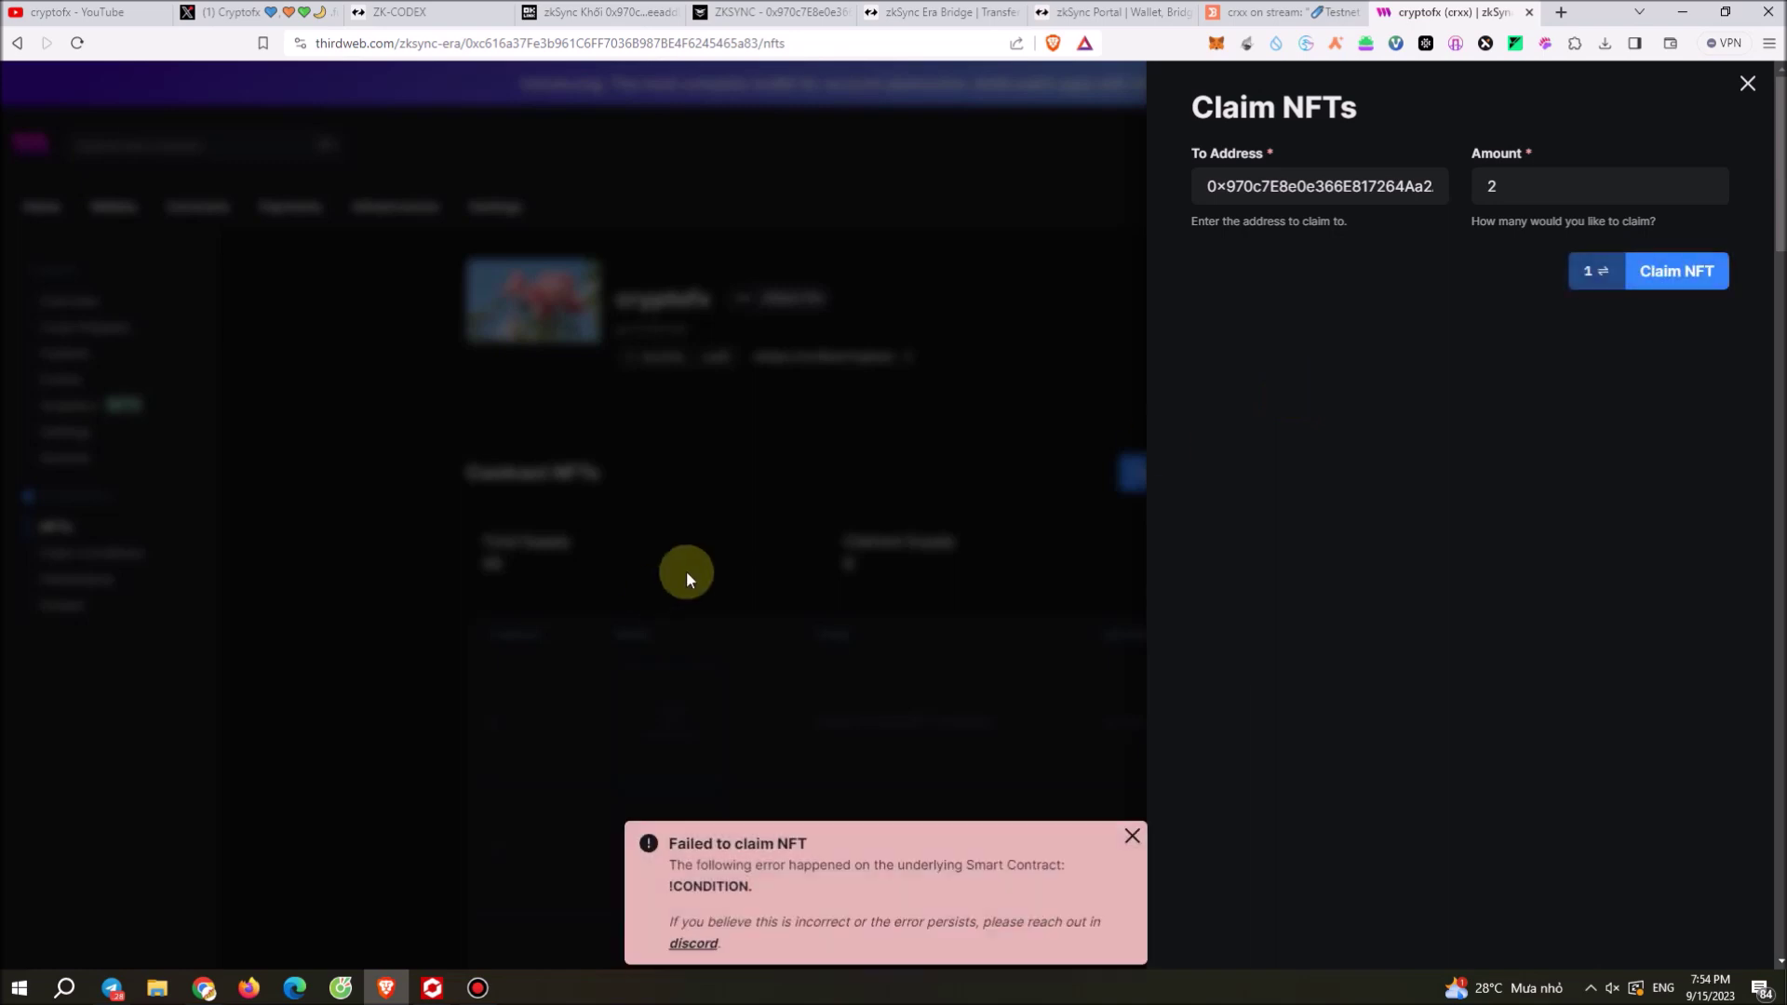
click(1681, 274)
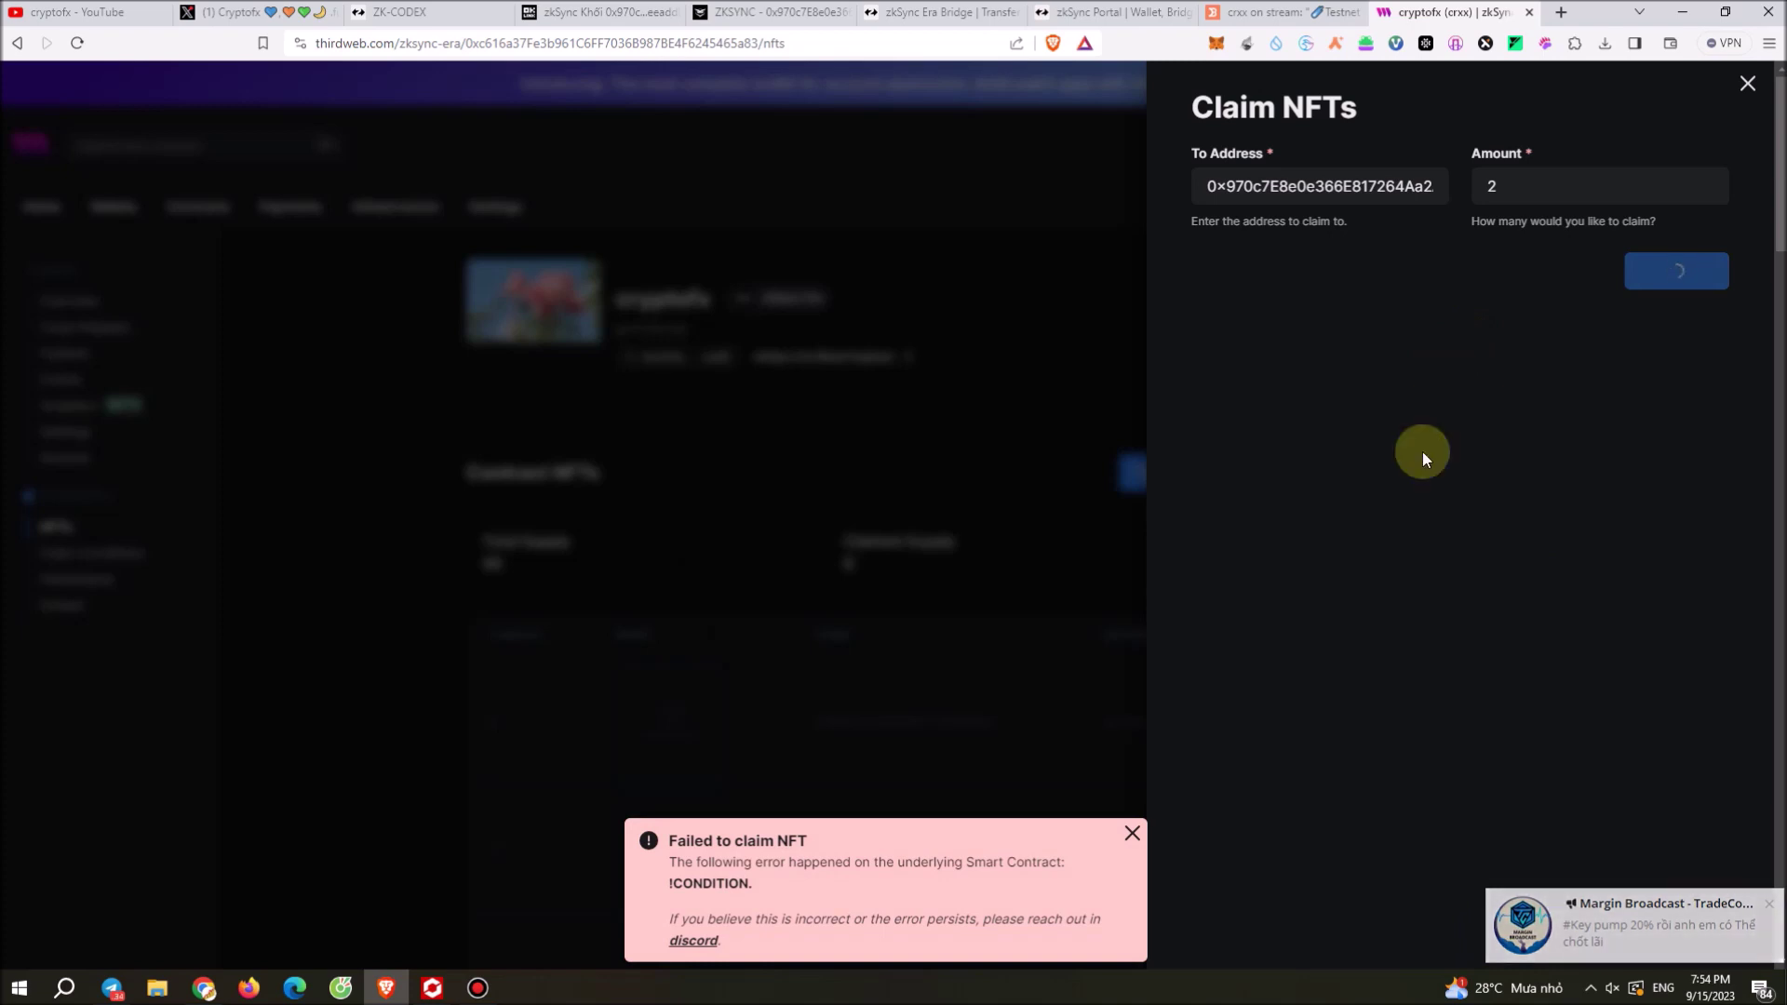
click(1132, 833)
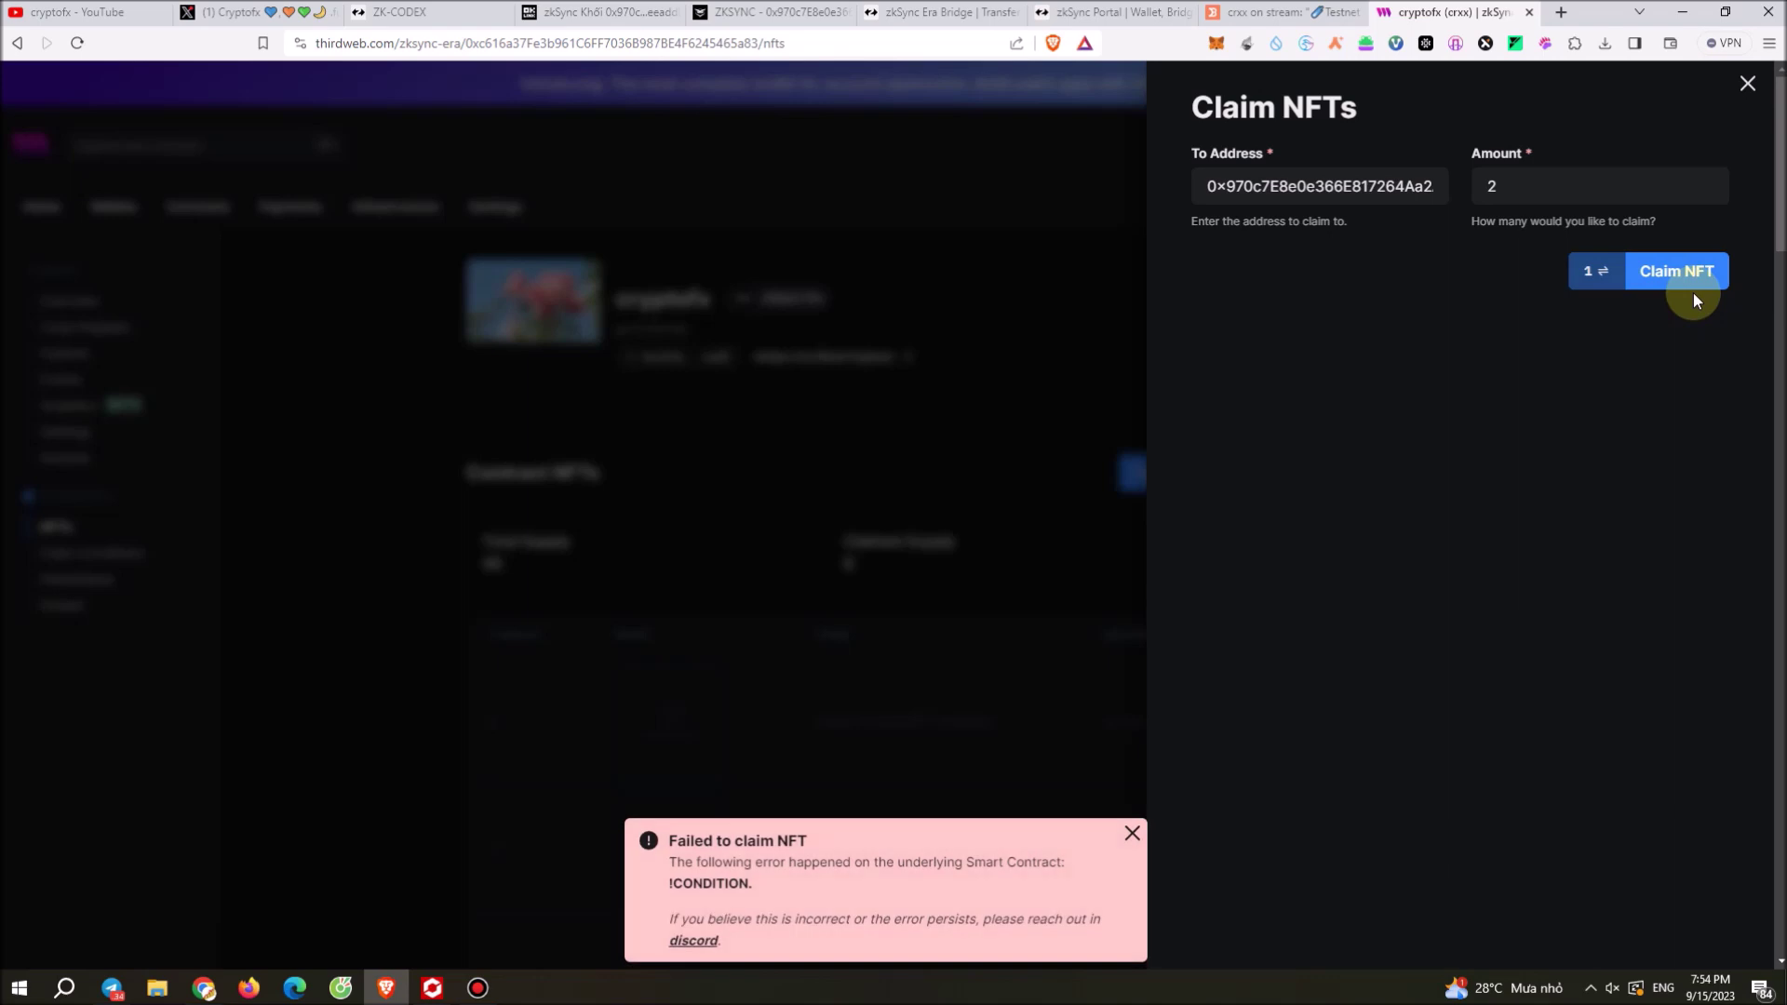
click(1132, 834)
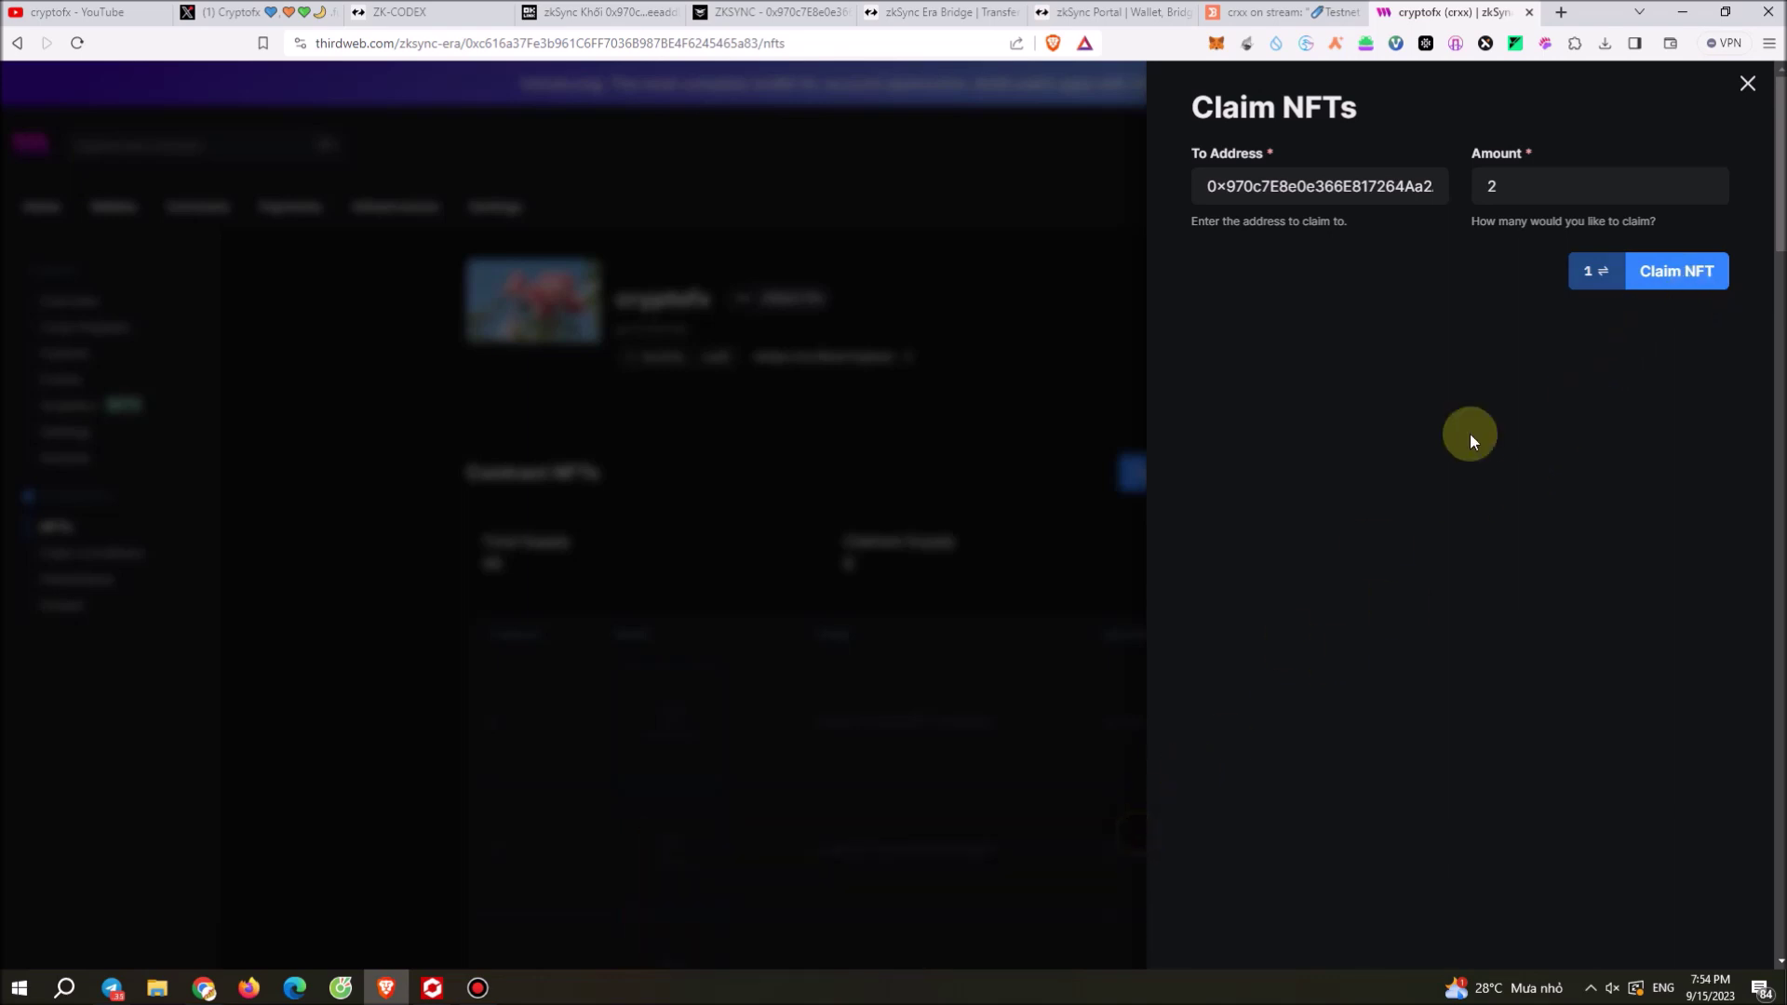
Step: Reload the contract's NFTs page, try to claim 1 NFT to the connected wallet, and close the claim form
double_click(1527, 193)
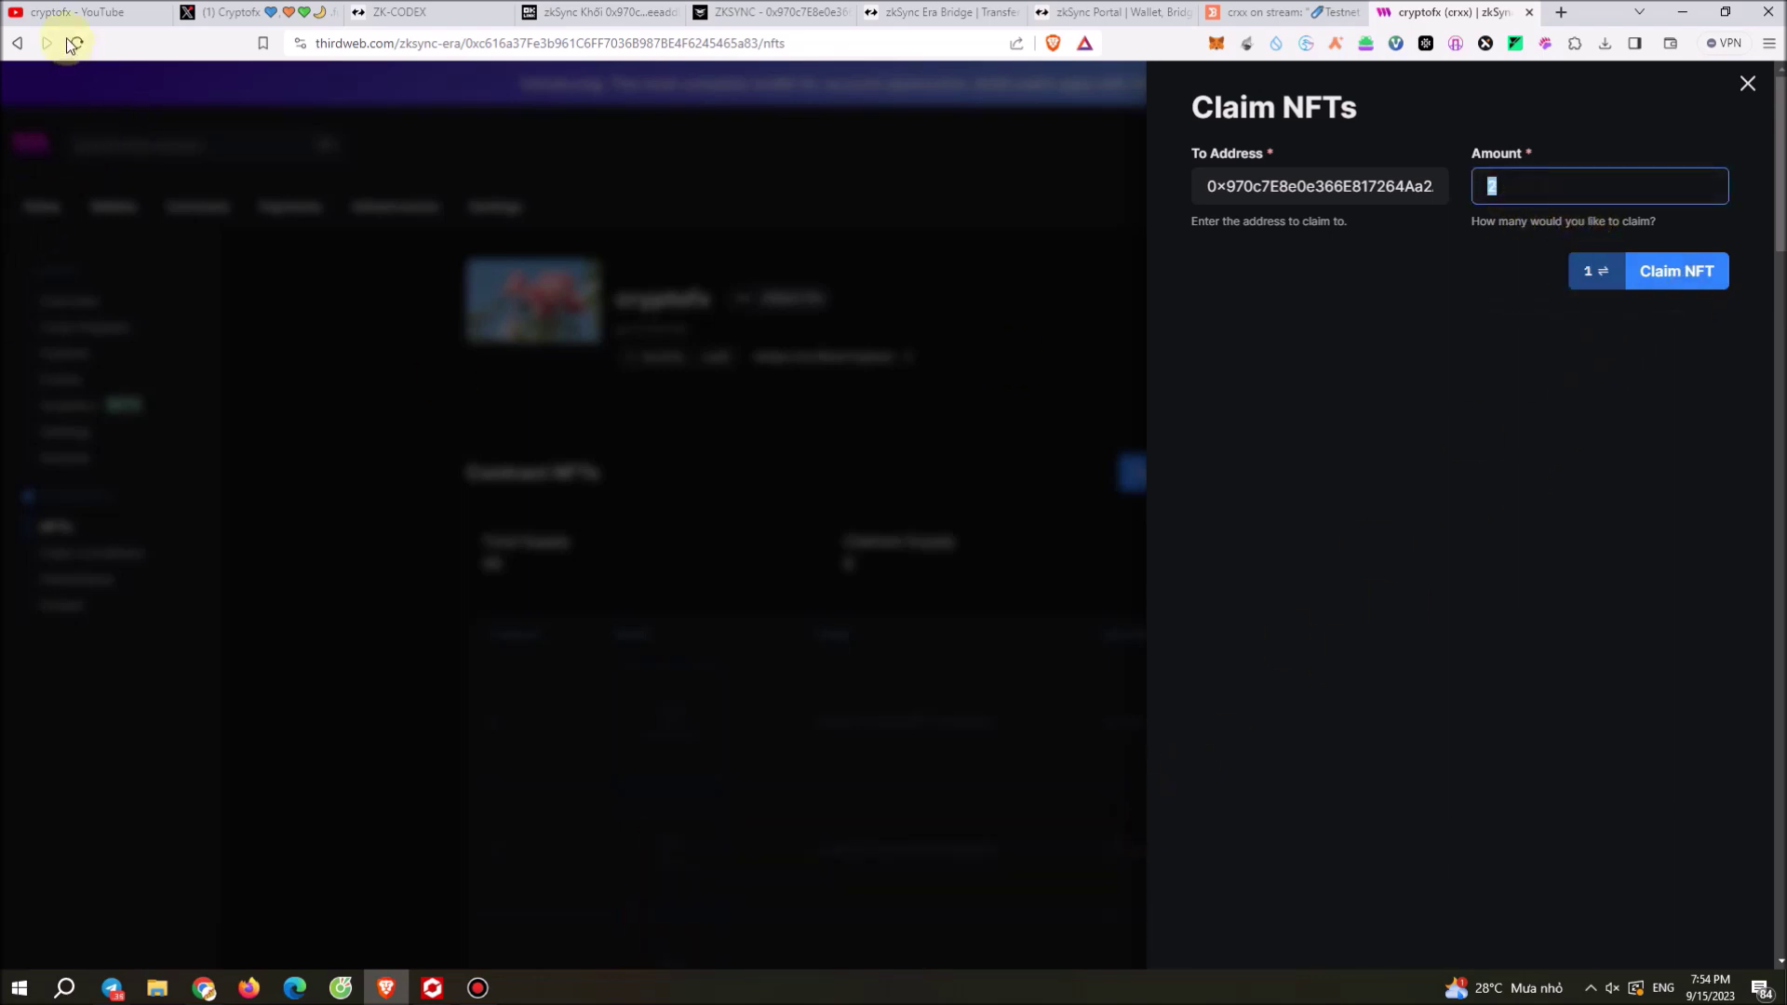
click(72, 41)
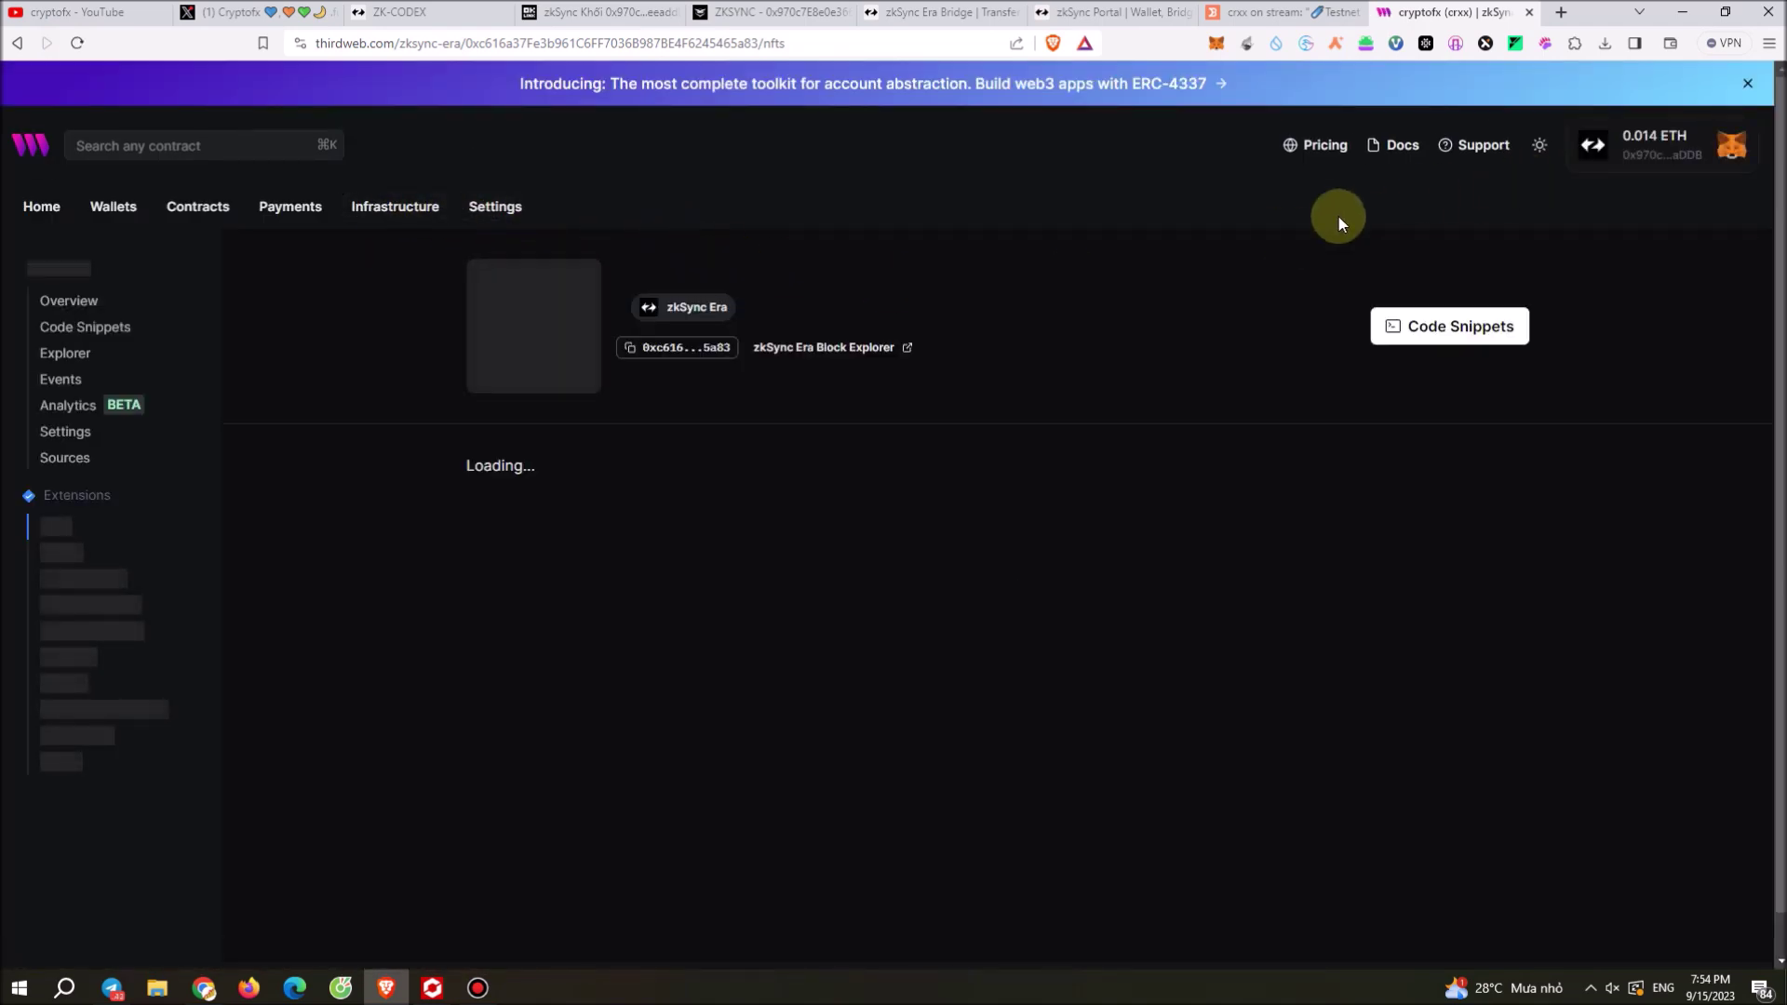
click(1163, 472)
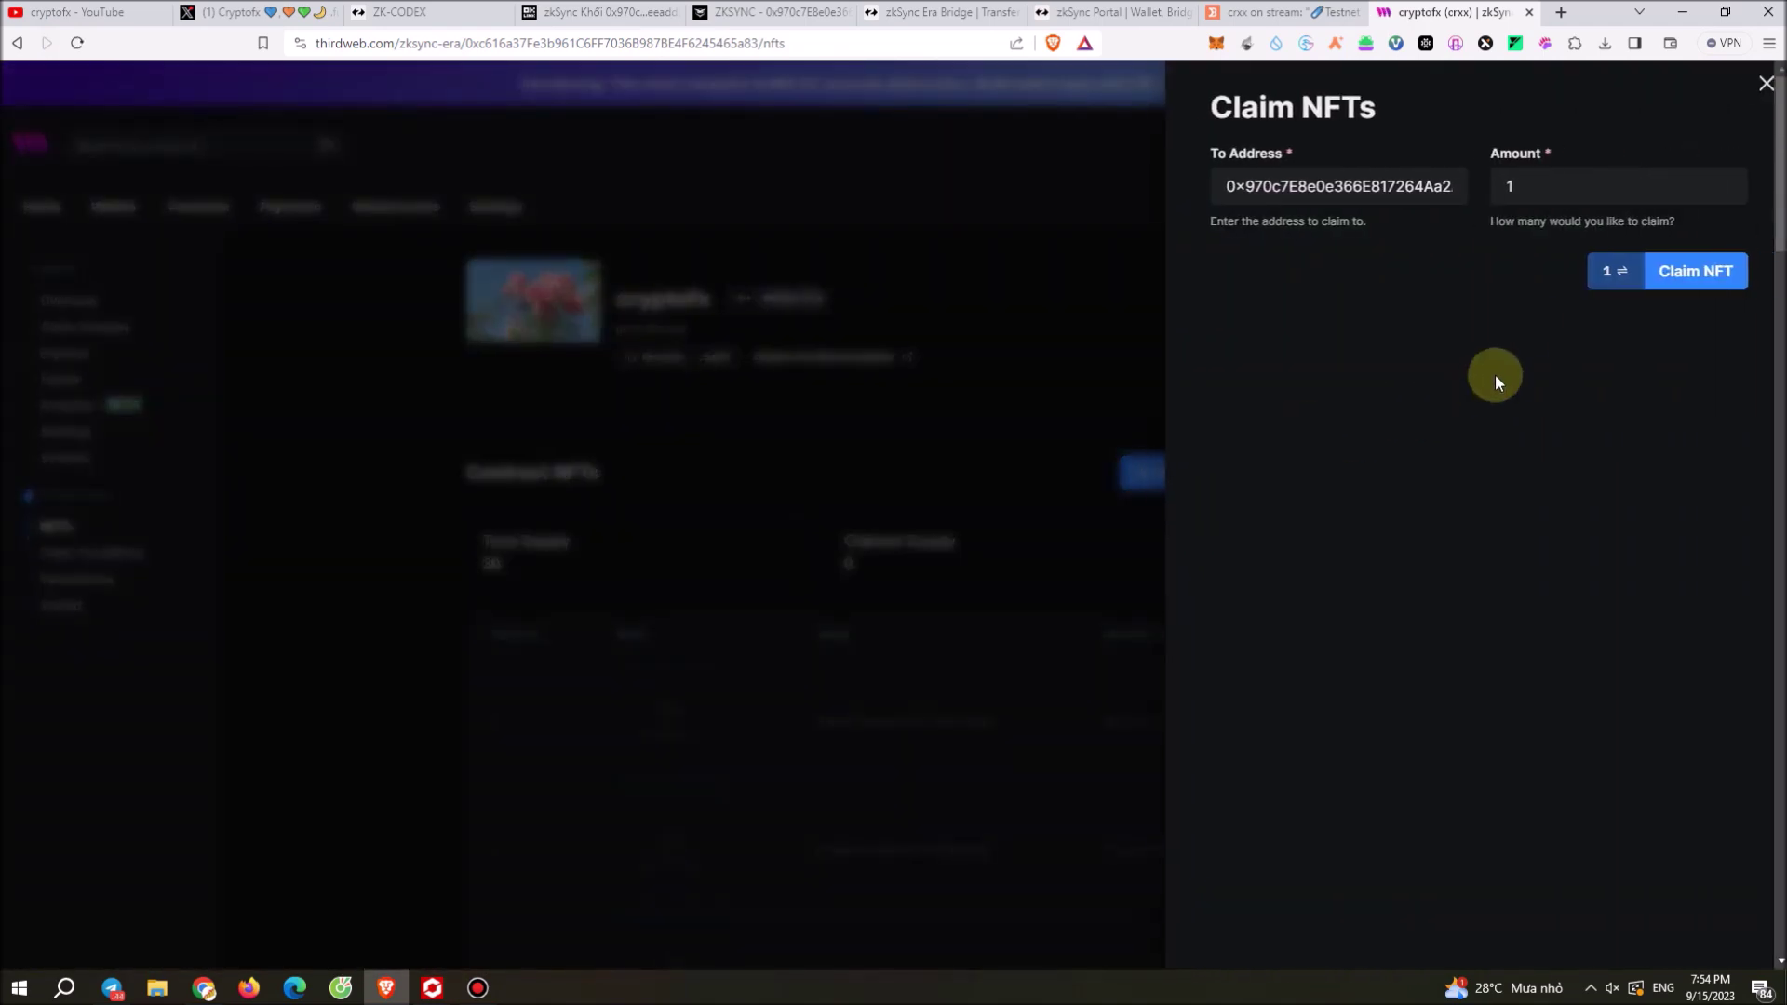
click(1514, 186)
click(1649, 293)
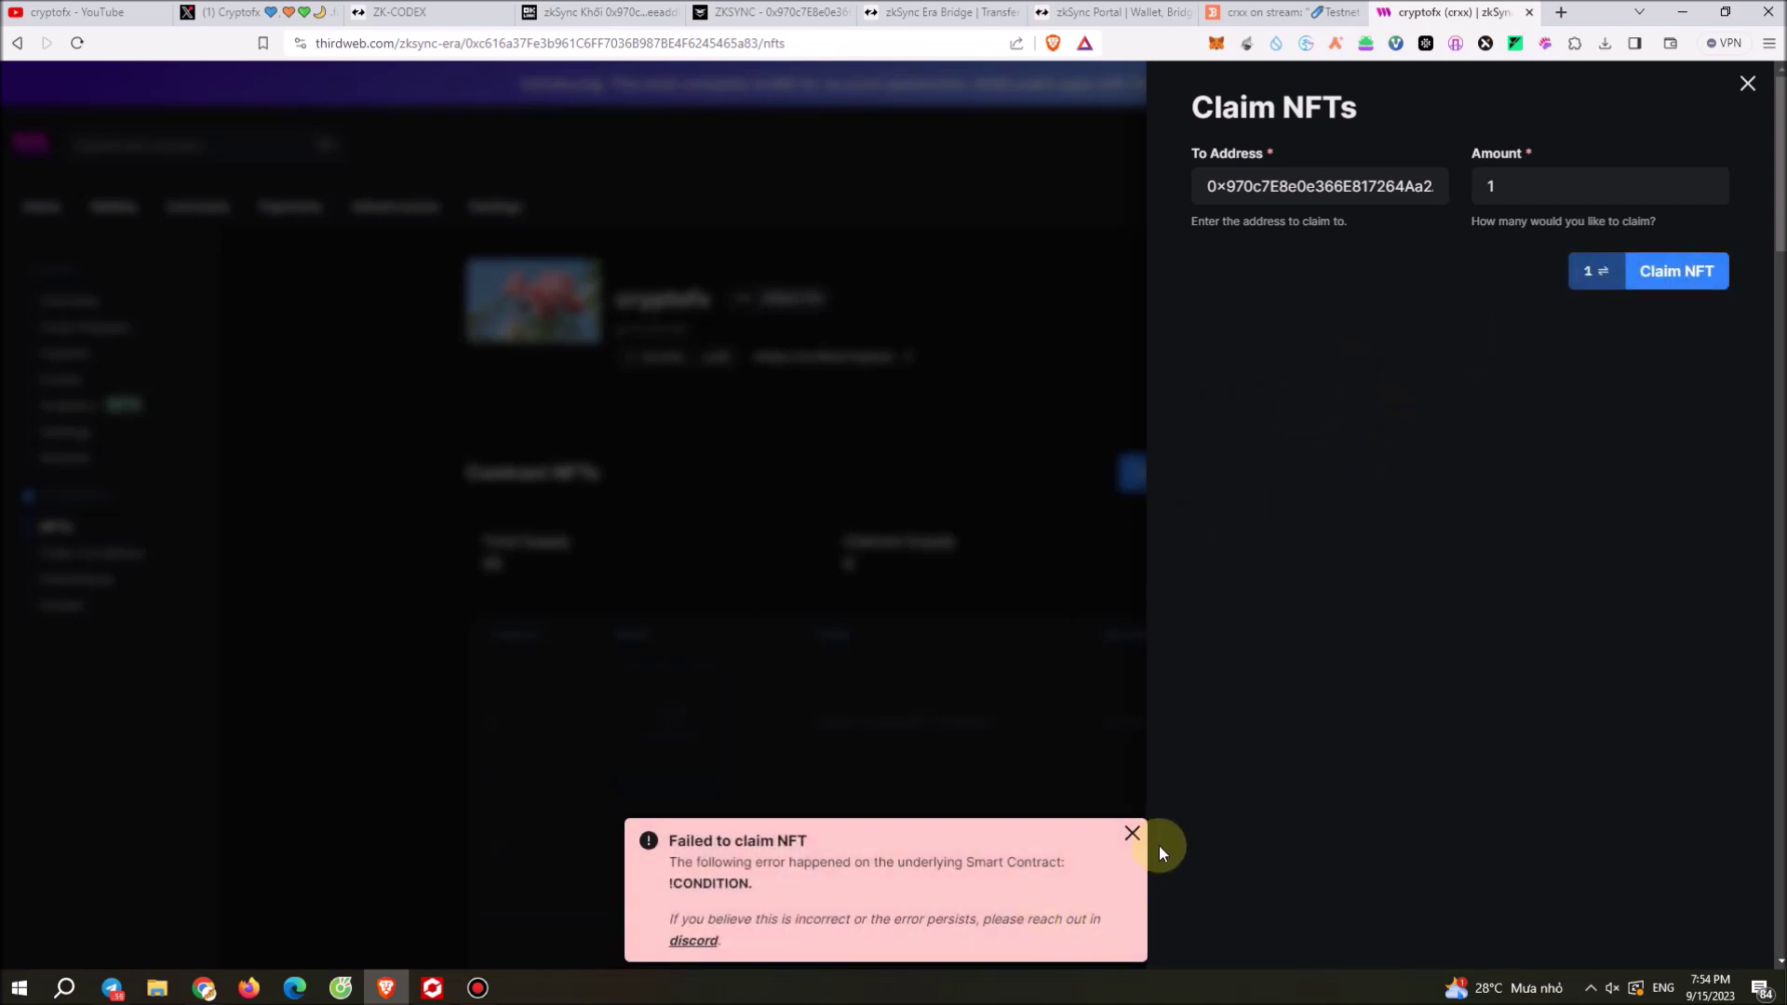
click(1132, 833)
click(1747, 83)
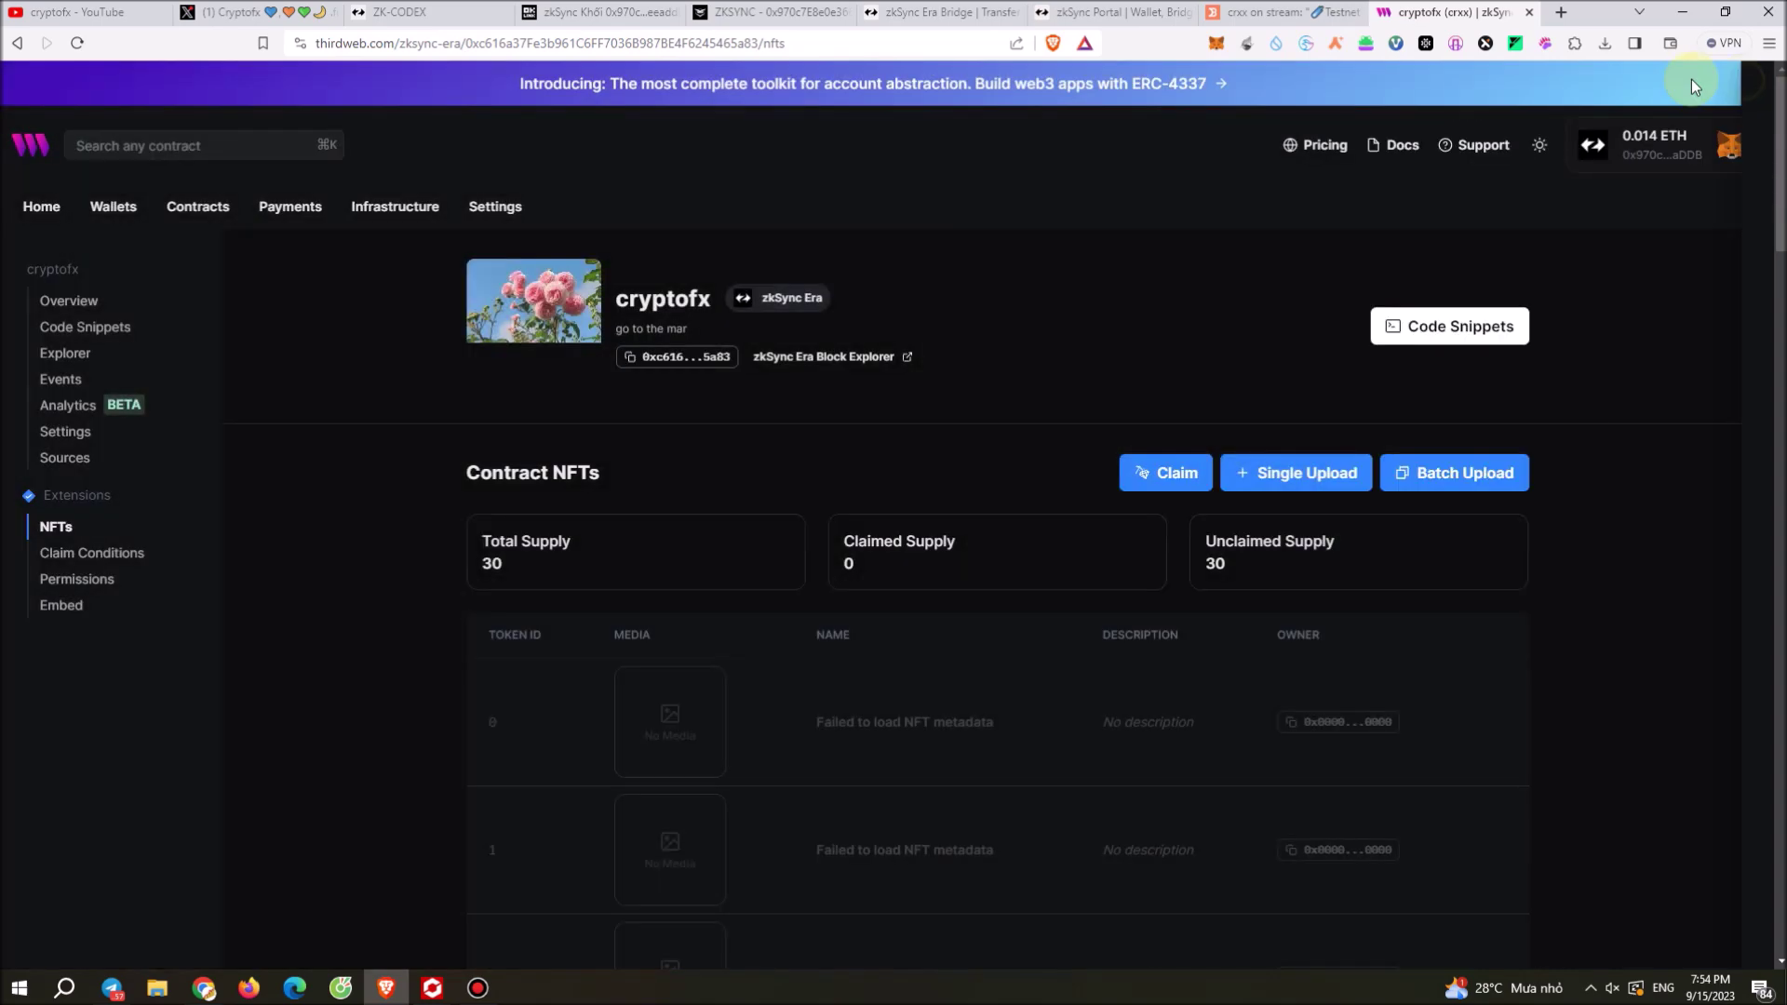
scroll(841, 791, down, 10)
scroll(829, 812, up, 10)
click(1264, 383)
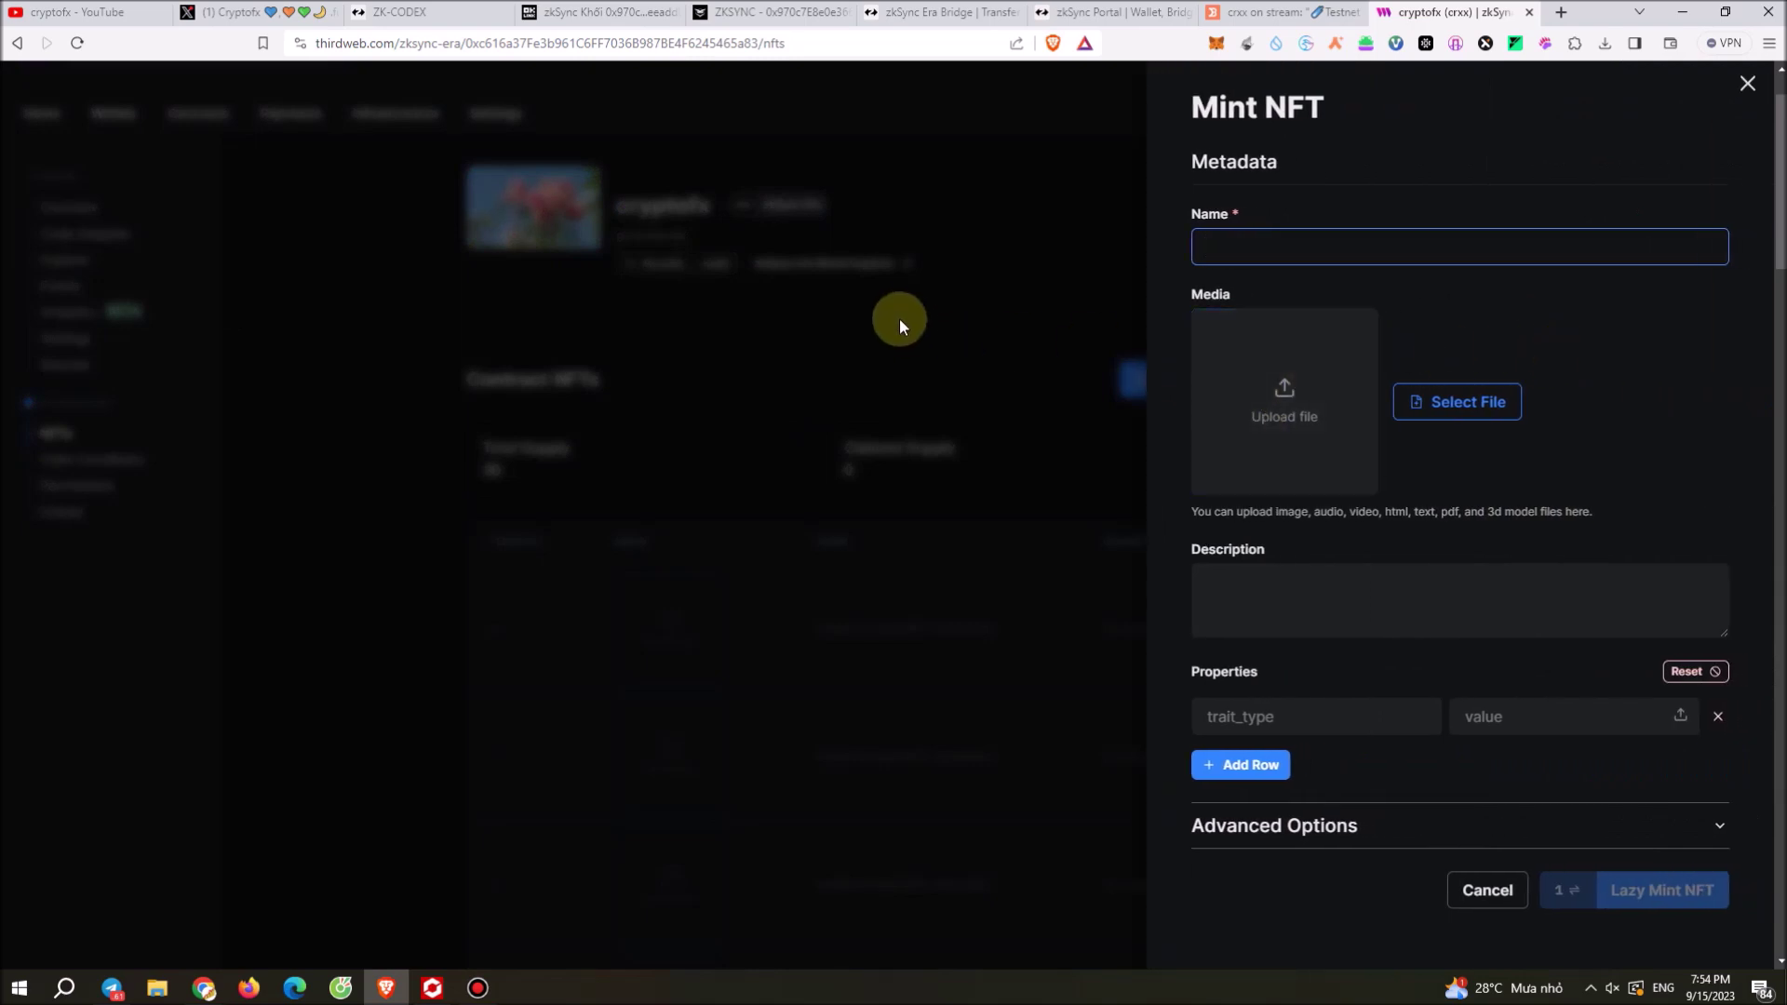
click(1300, 411)
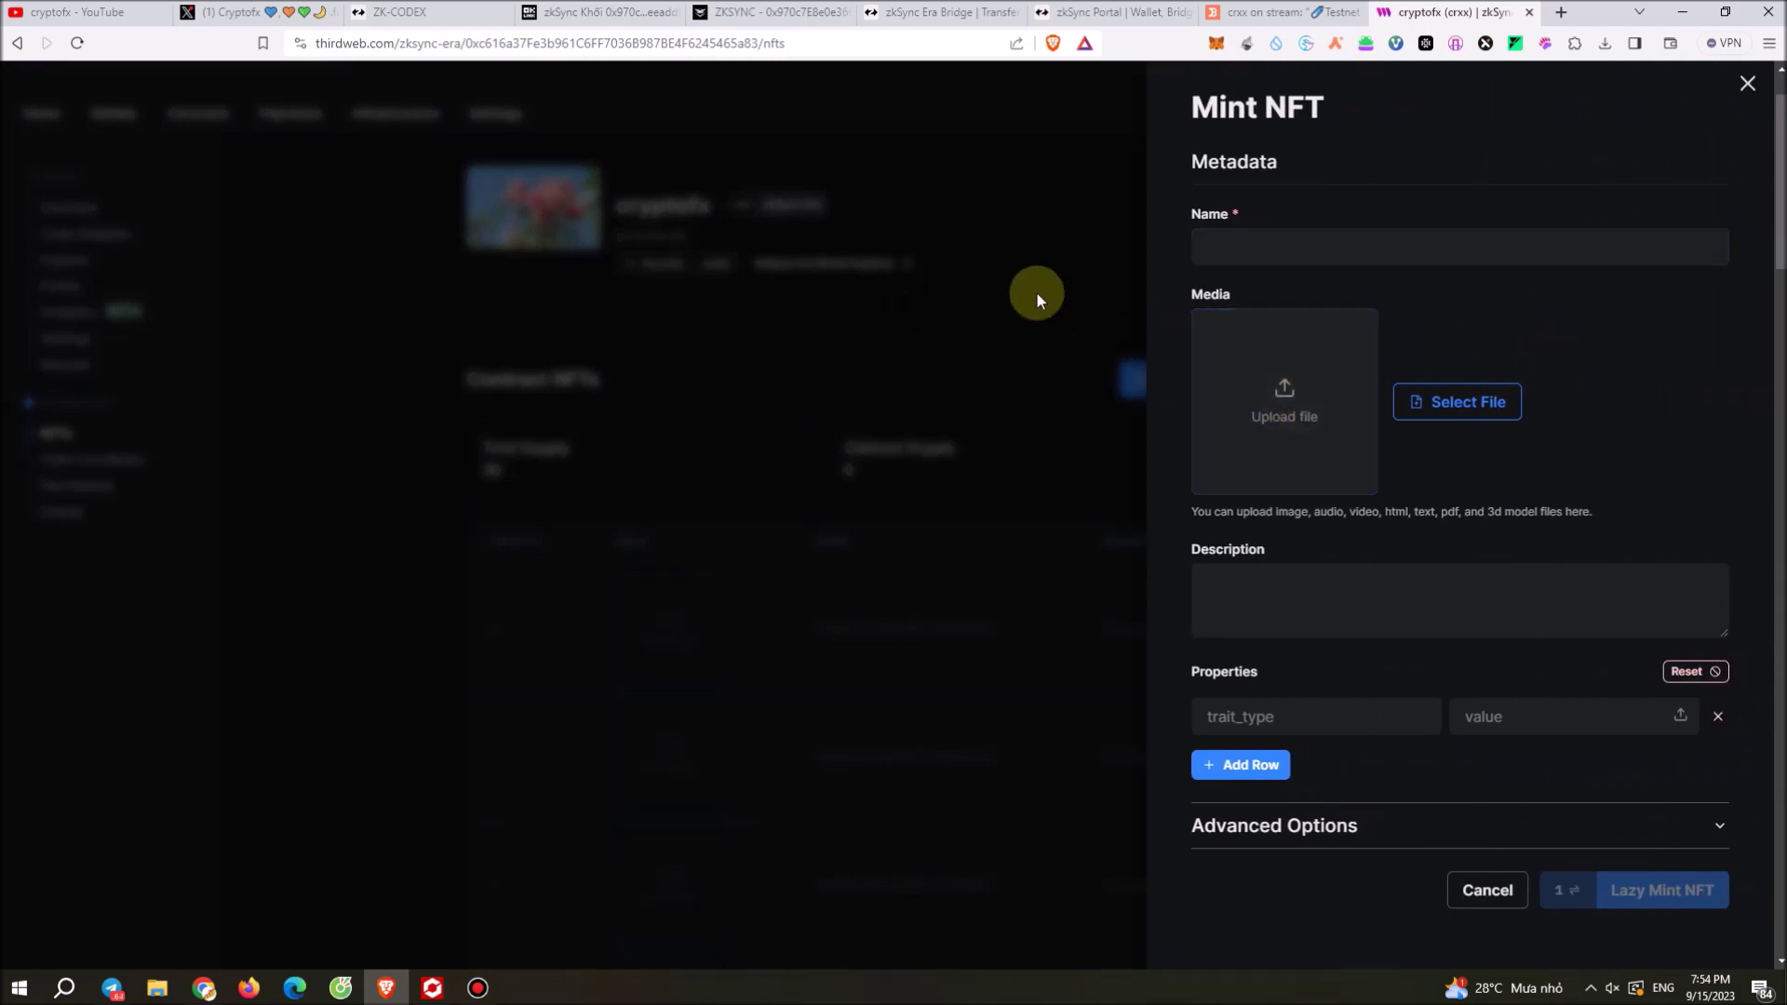
click(1747, 93)
Step: Re-enter the wallet address copied from MetaMask as the recipient, try to claim 1 NFT, and close the claim form
click(1177, 380)
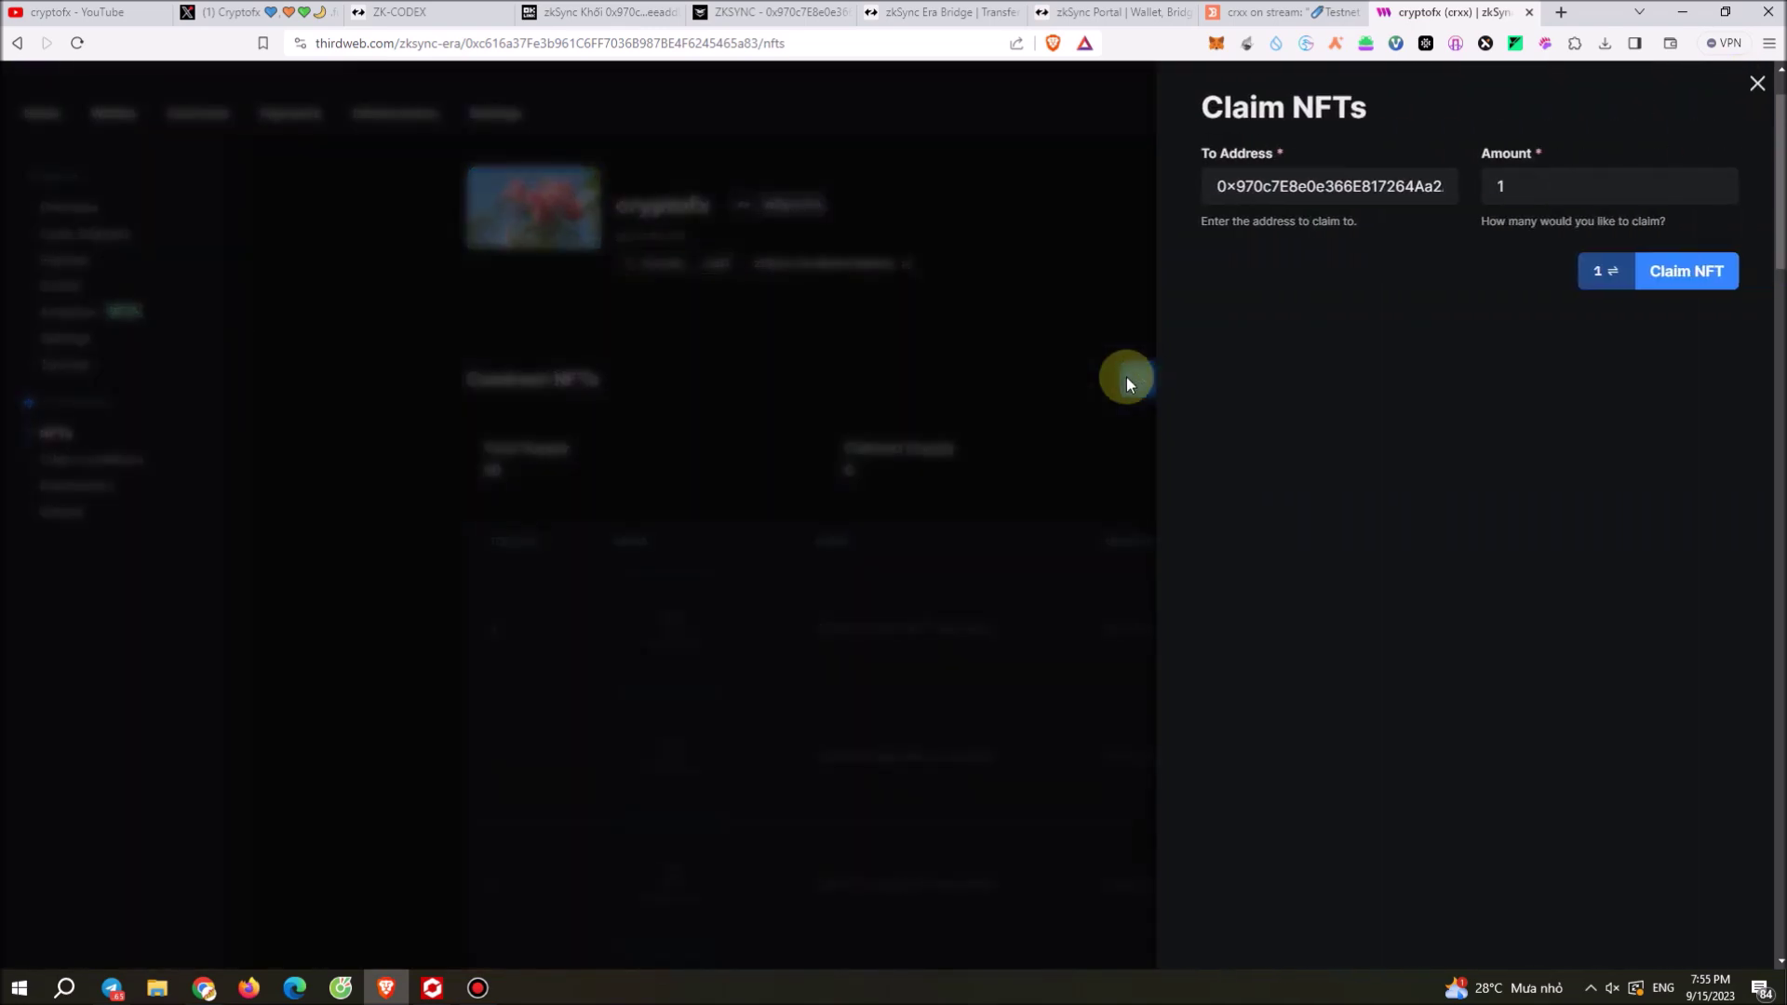
double_click(1529, 186)
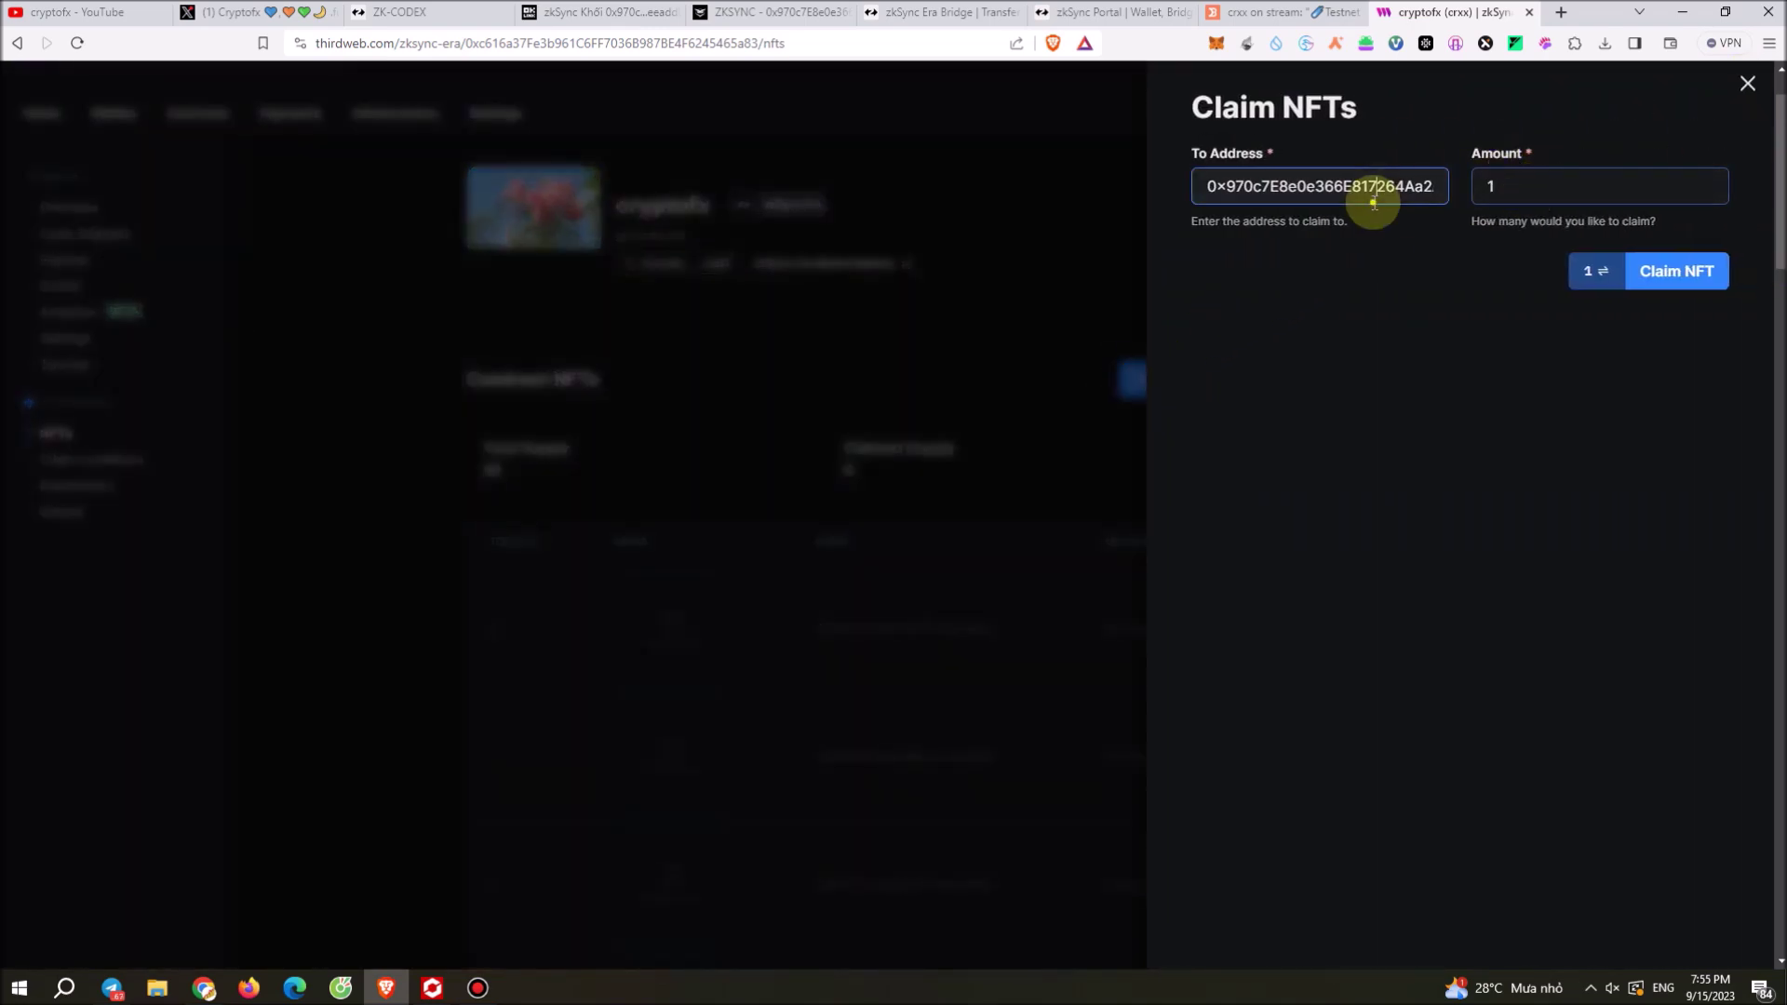
double_click(1369, 187)
key(ctrl+c)
click(1212, 45)
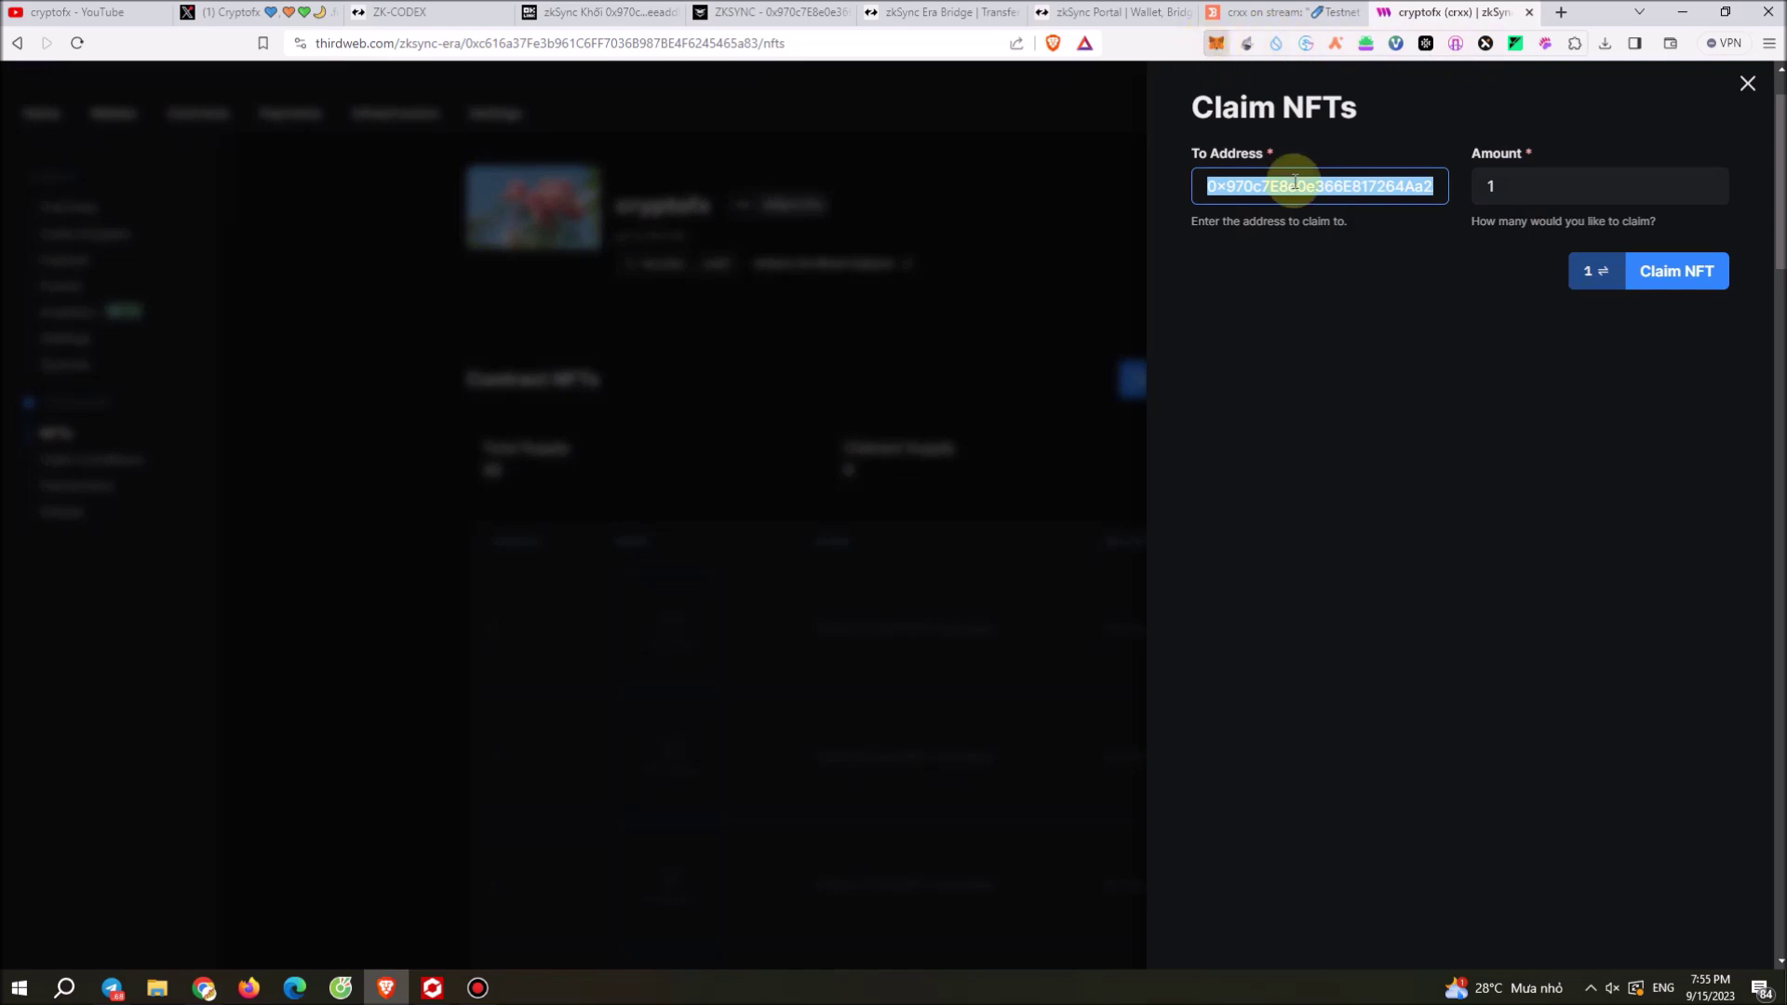
click(1030, 147)
click(1316, 180)
key(ctrl+v)
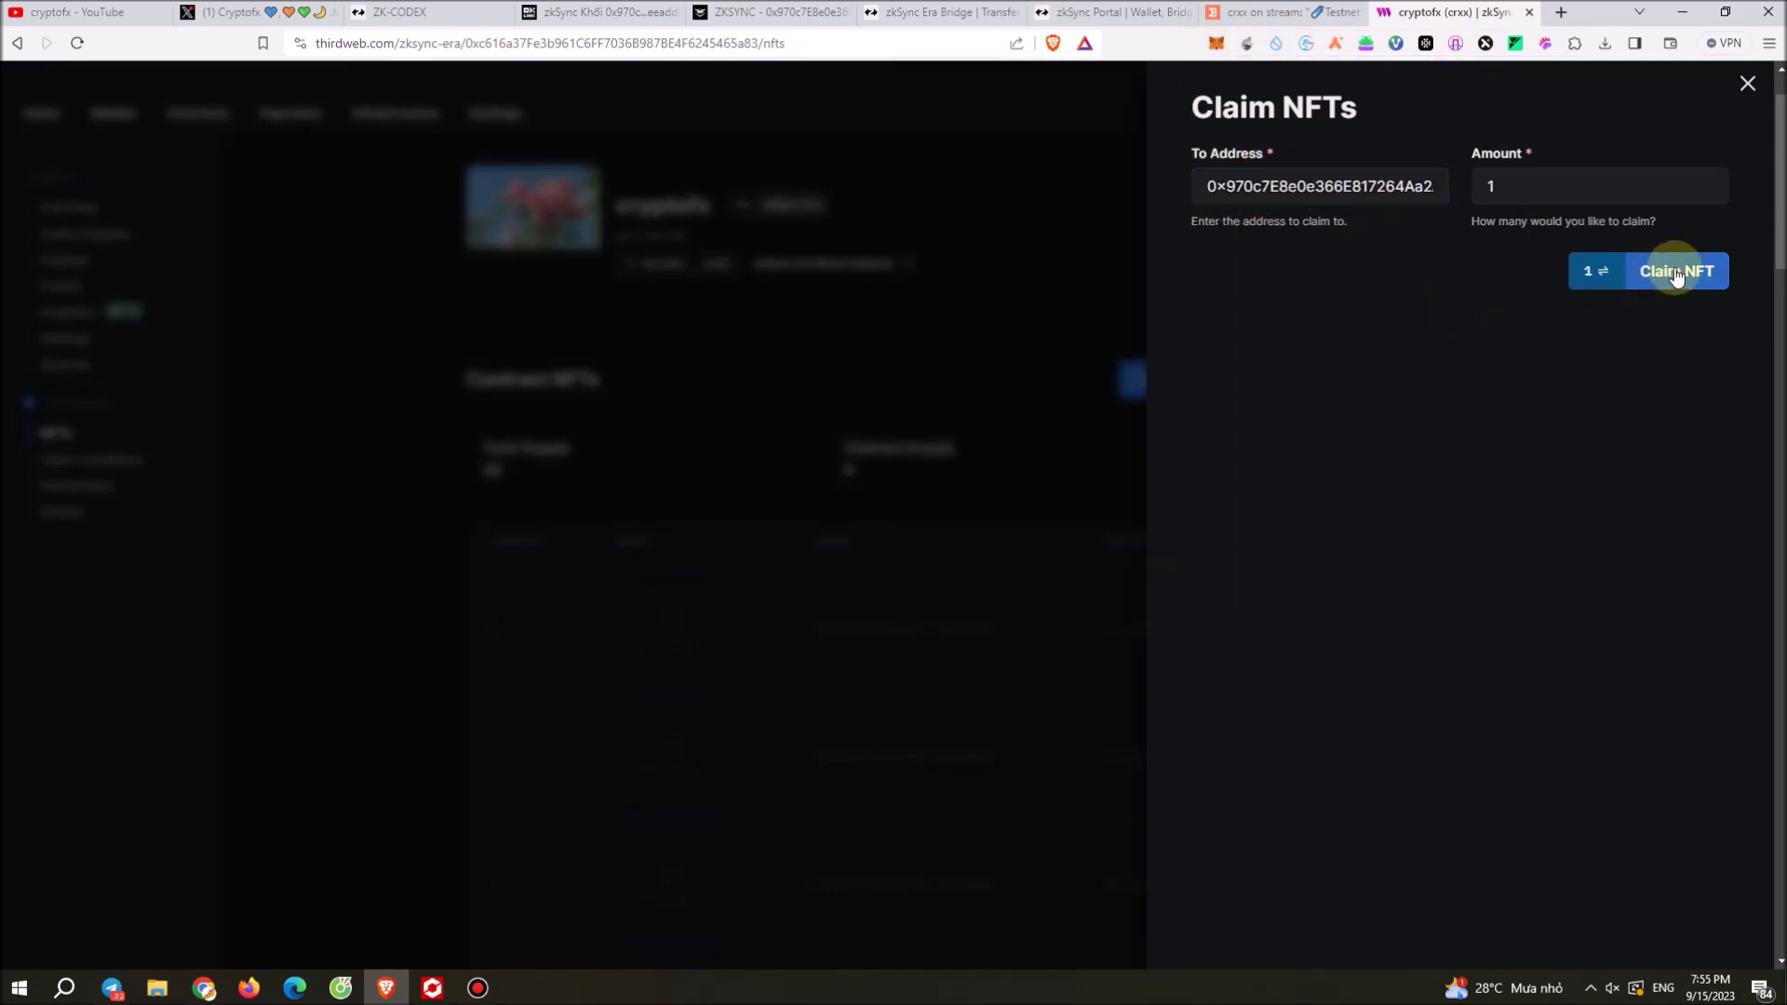
click(1680, 273)
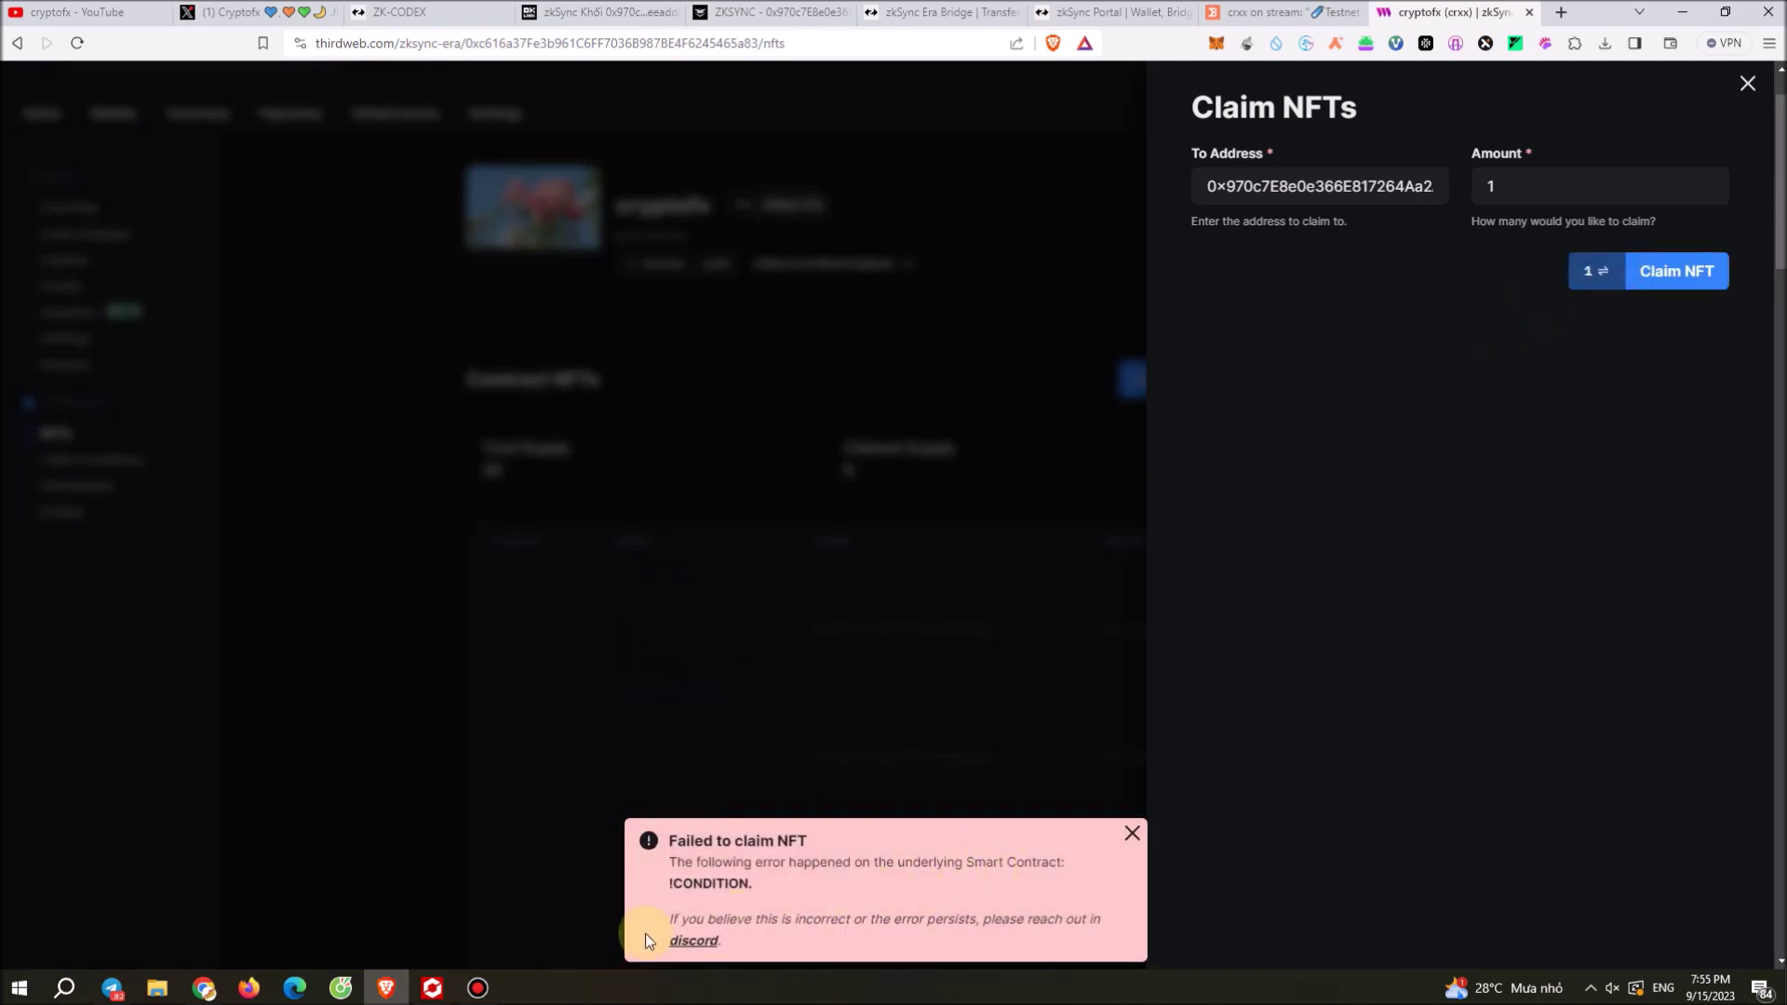
drag(743, 862, 1047, 859)
click(1047, 858)
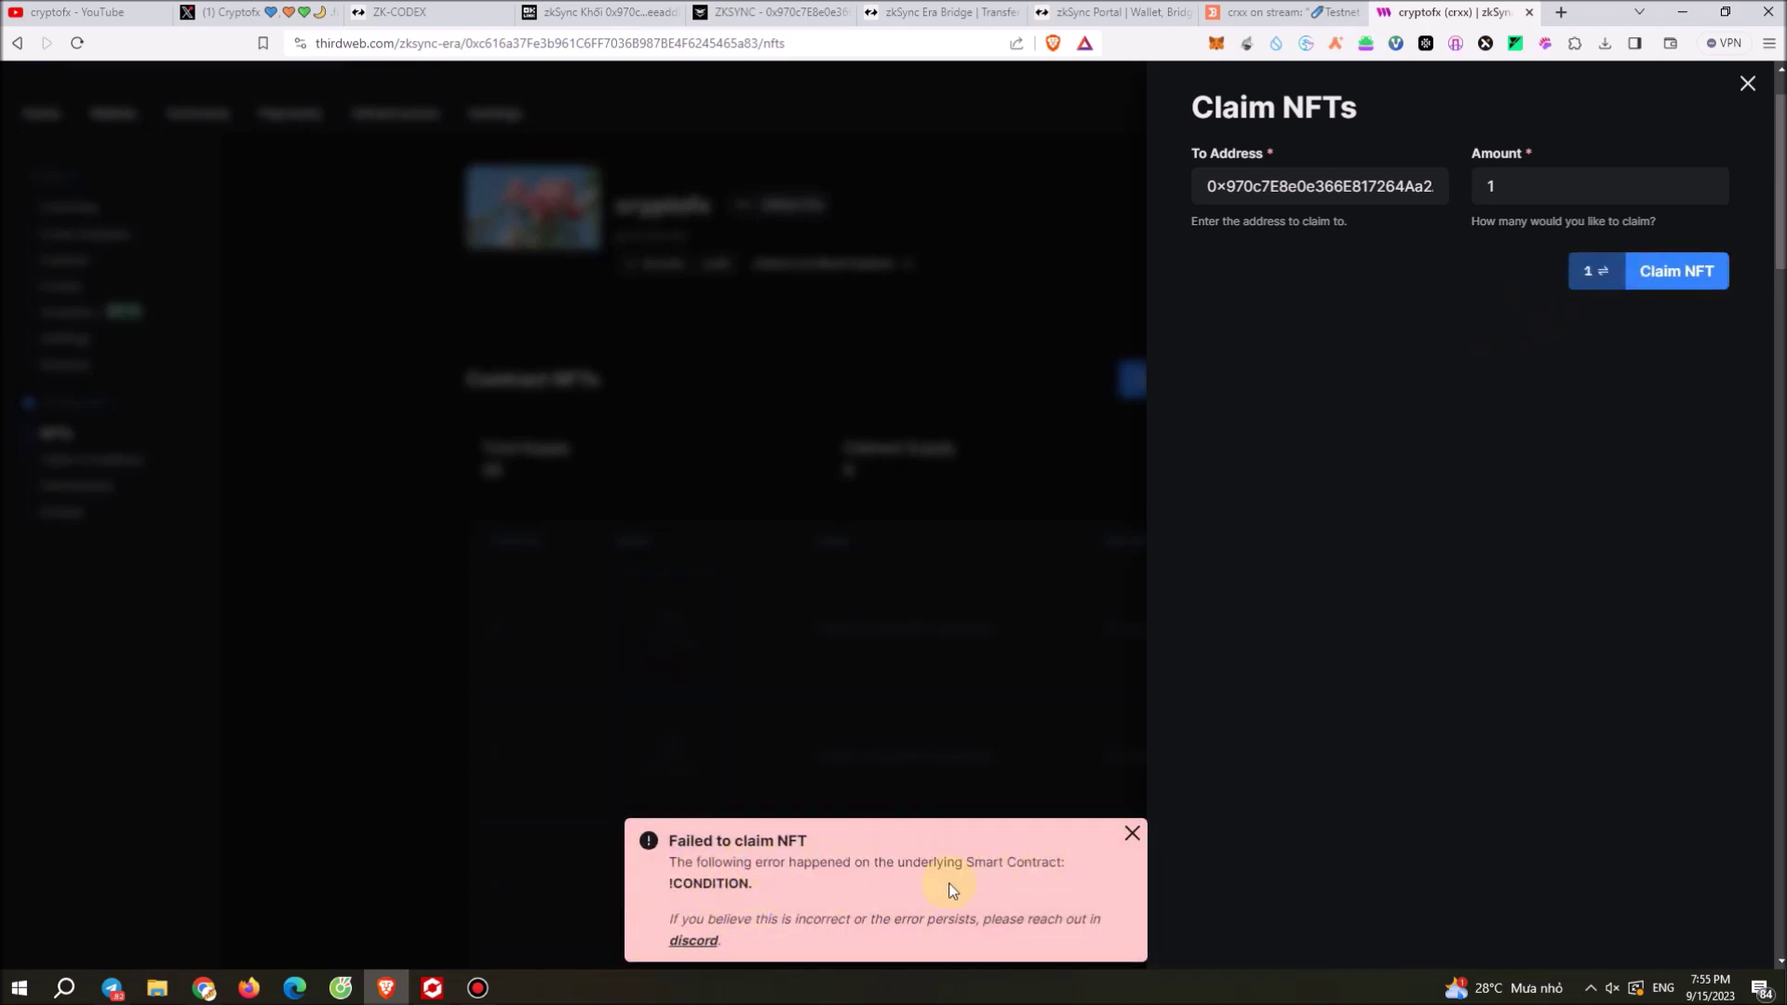
click(1131, 835)
click(1746, 93)
Step: Add a Public claim phase to the contract's claim conditions, keeping unlimited NFTs, an unlimited wallet limit and a price of 0 ETH
click(90, 461)
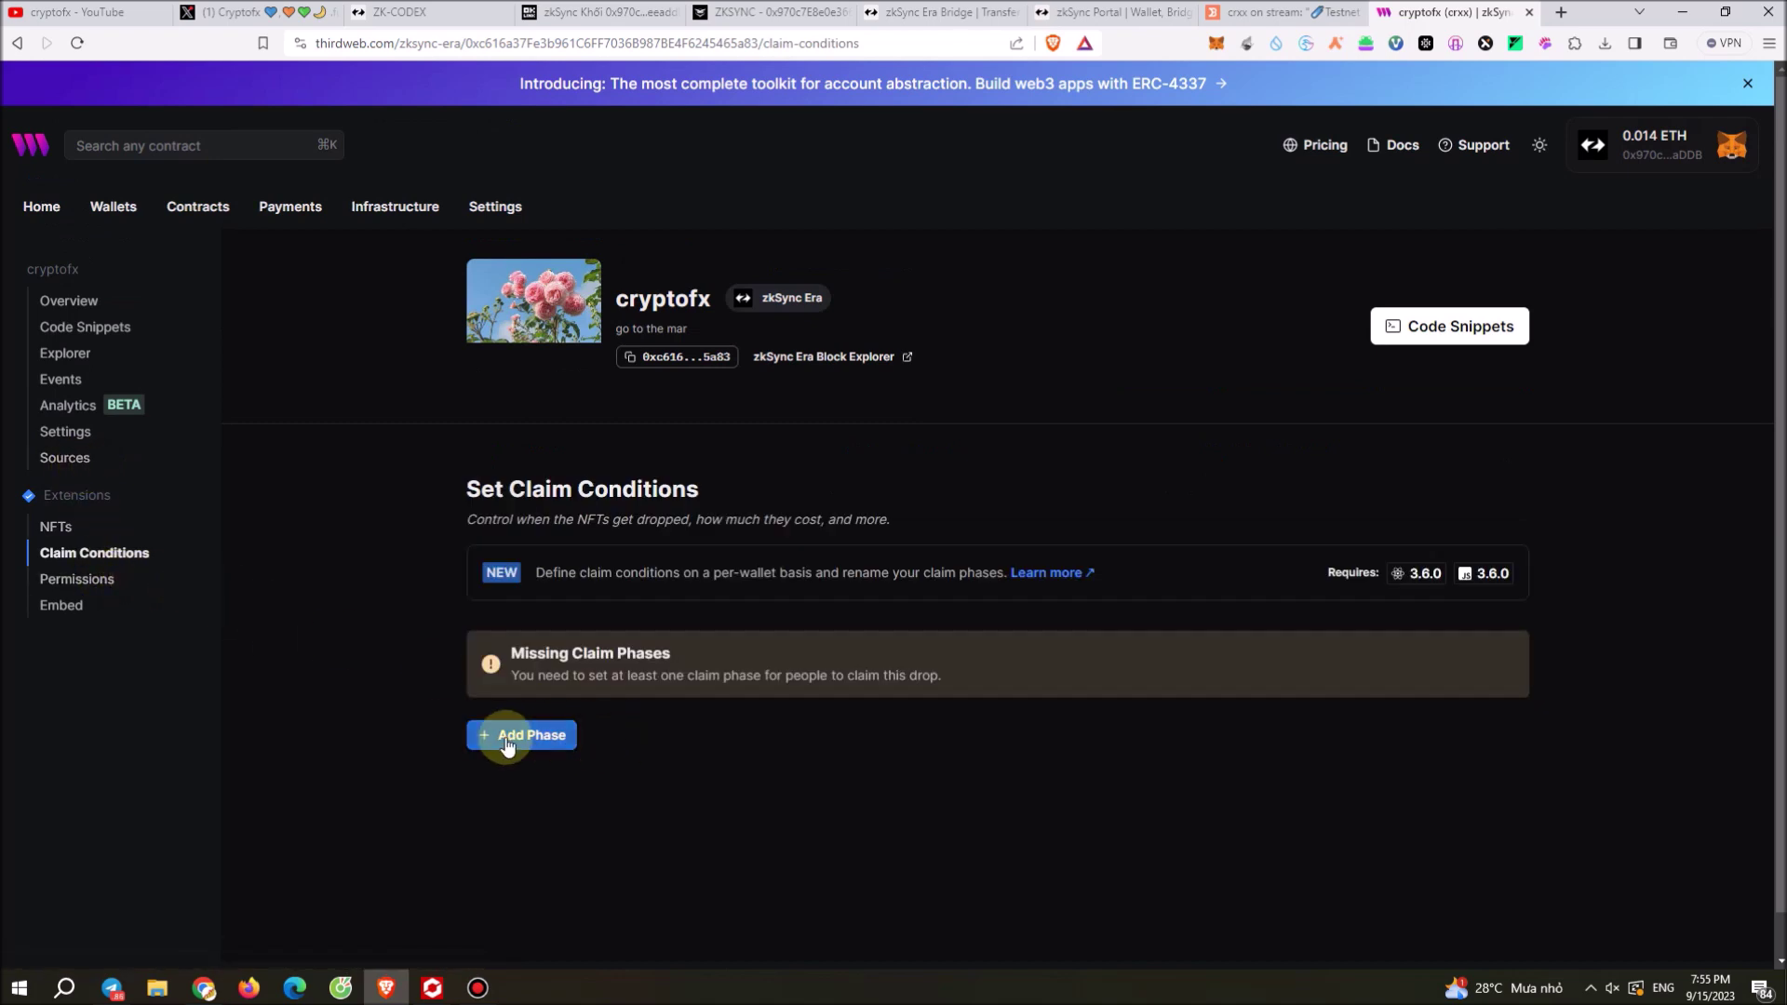
click(507, 740)
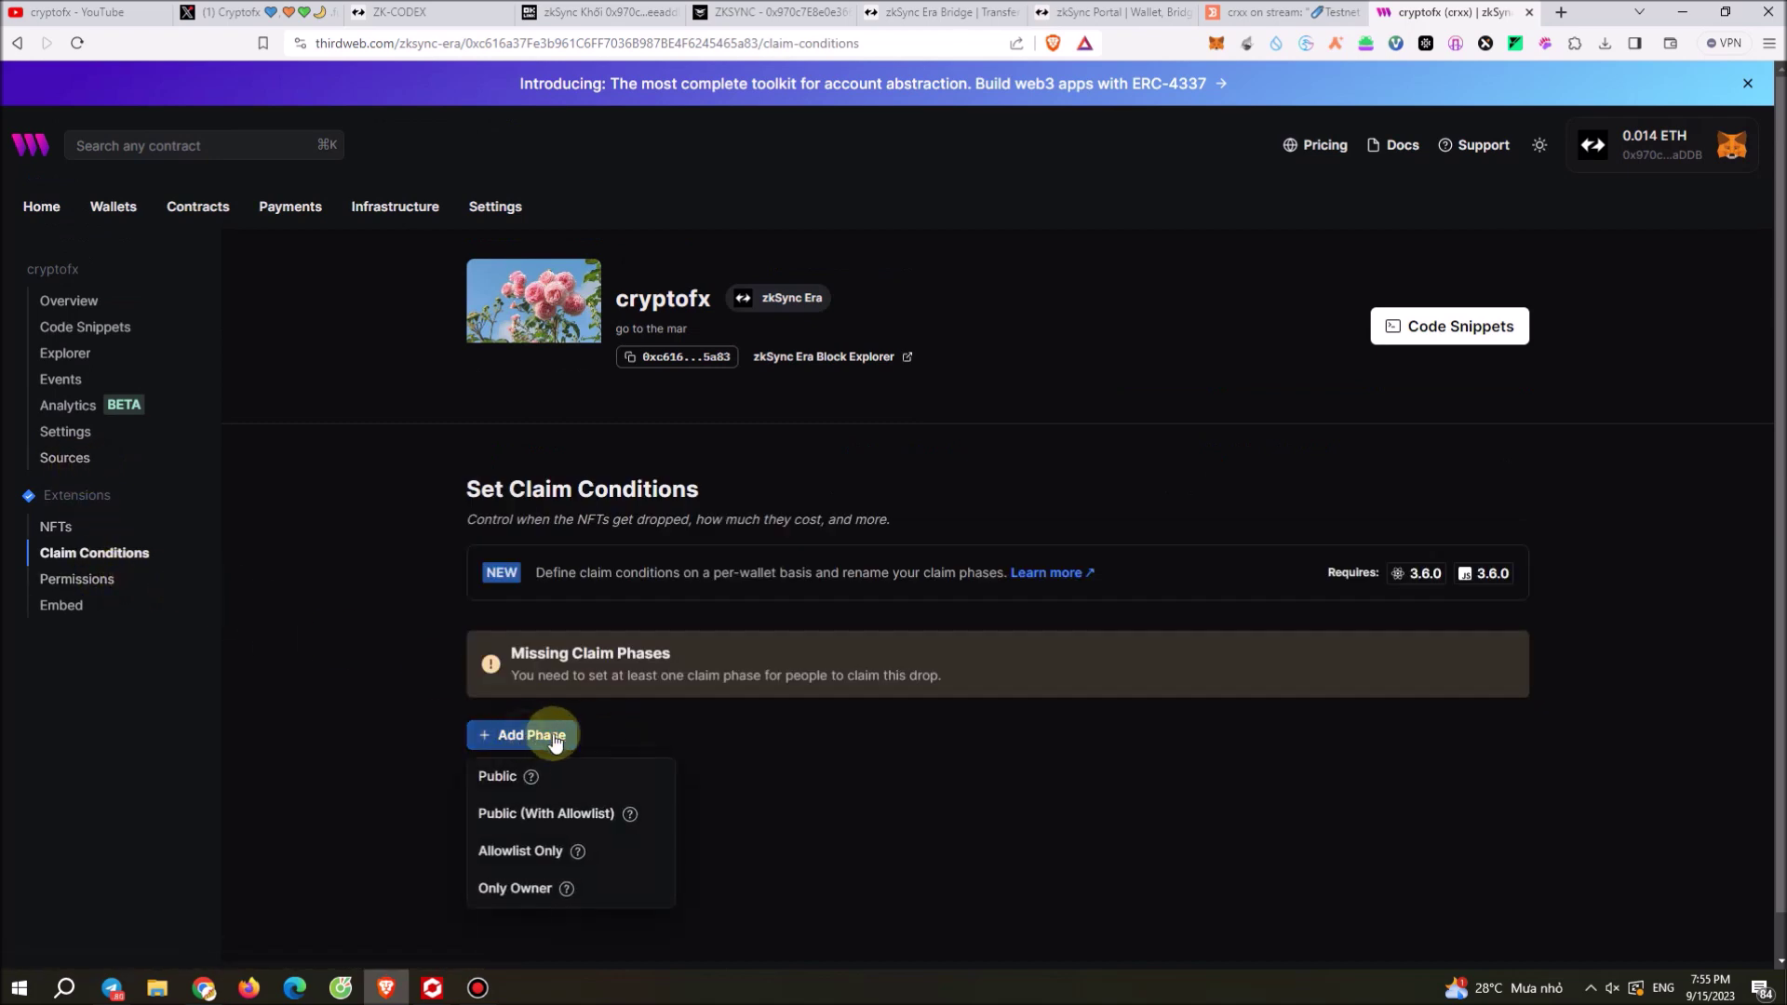
click(373, 690)
click(493, 734)
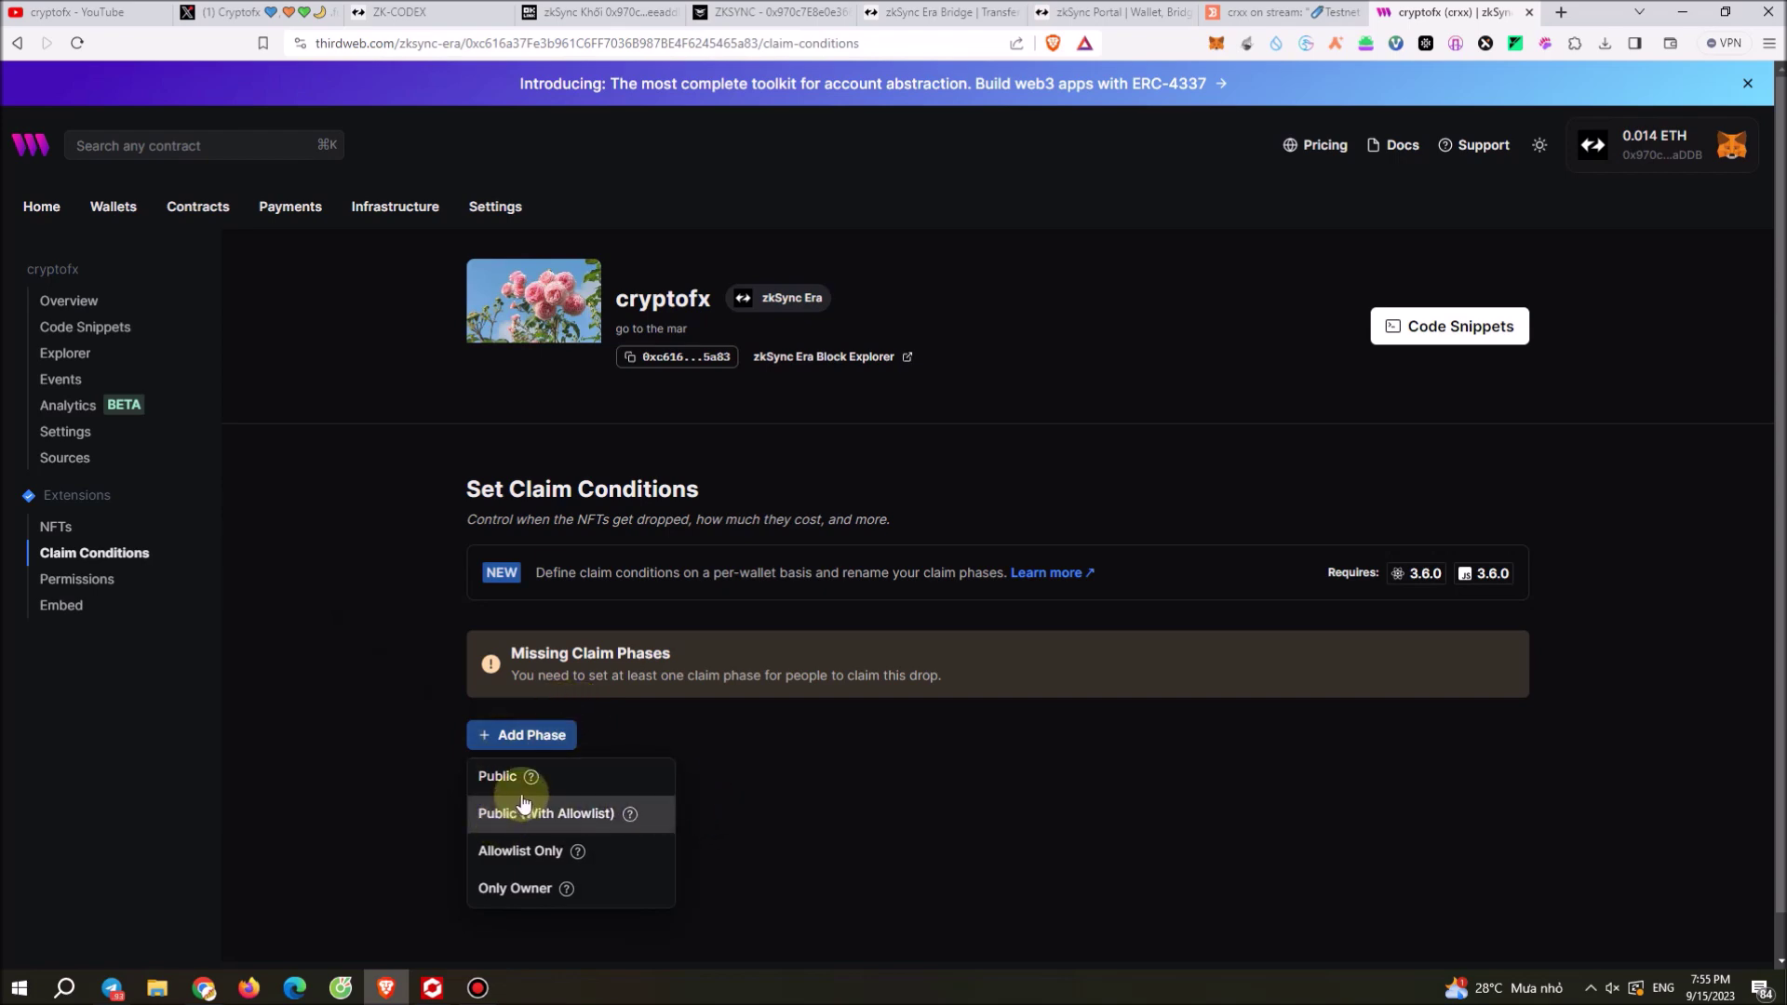
click(499, 776)
scroll(750, 758, down, 3)
click(791, 759)
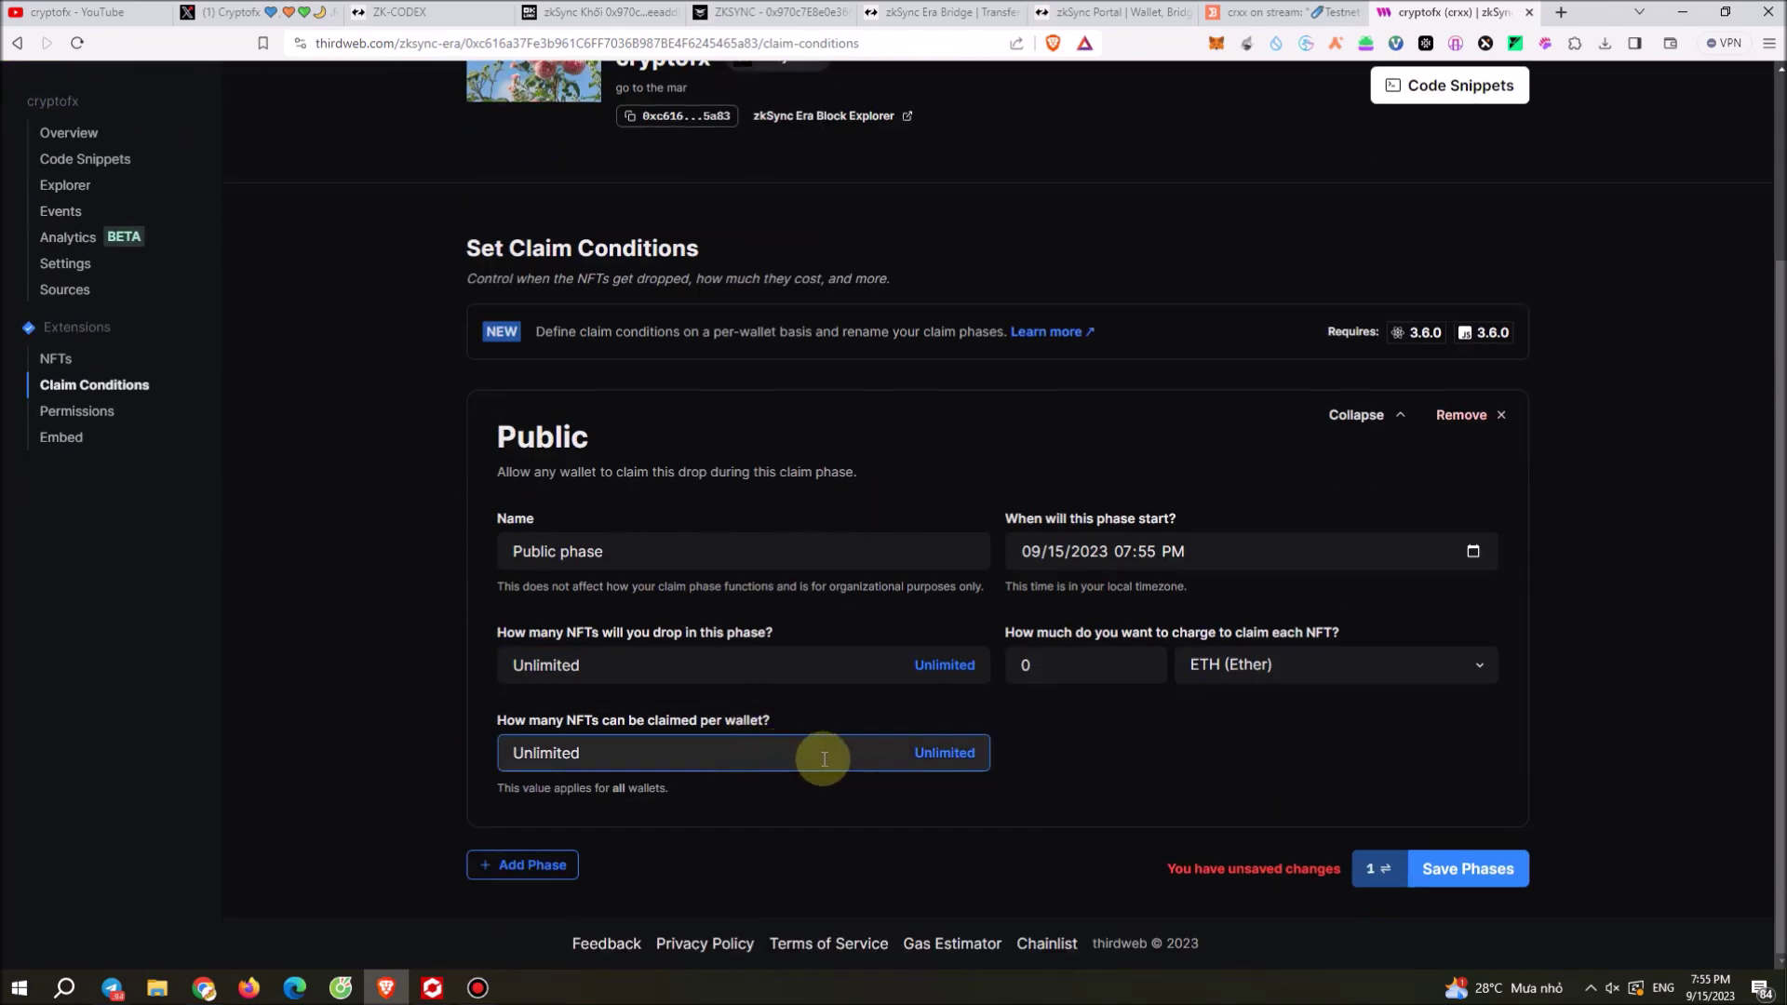
click(1047, 667)
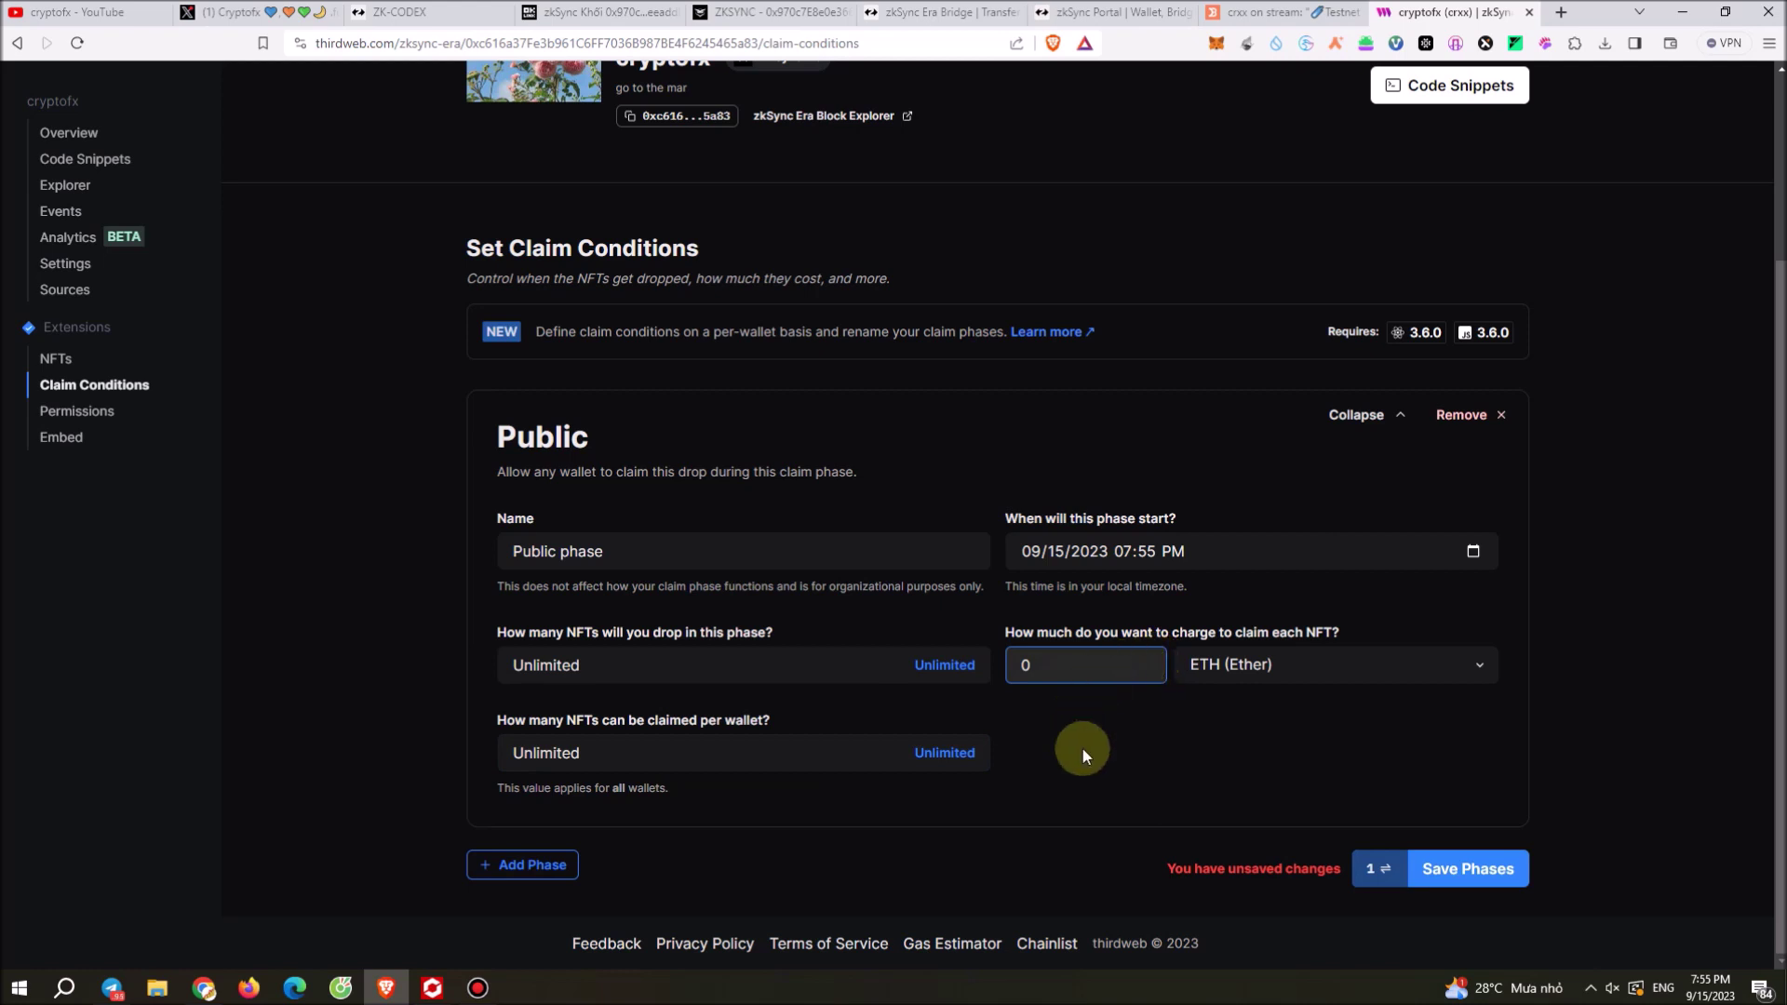
Step: Save the Public claim phase and confirm the transaction in MetaMask
click(1475, 869)
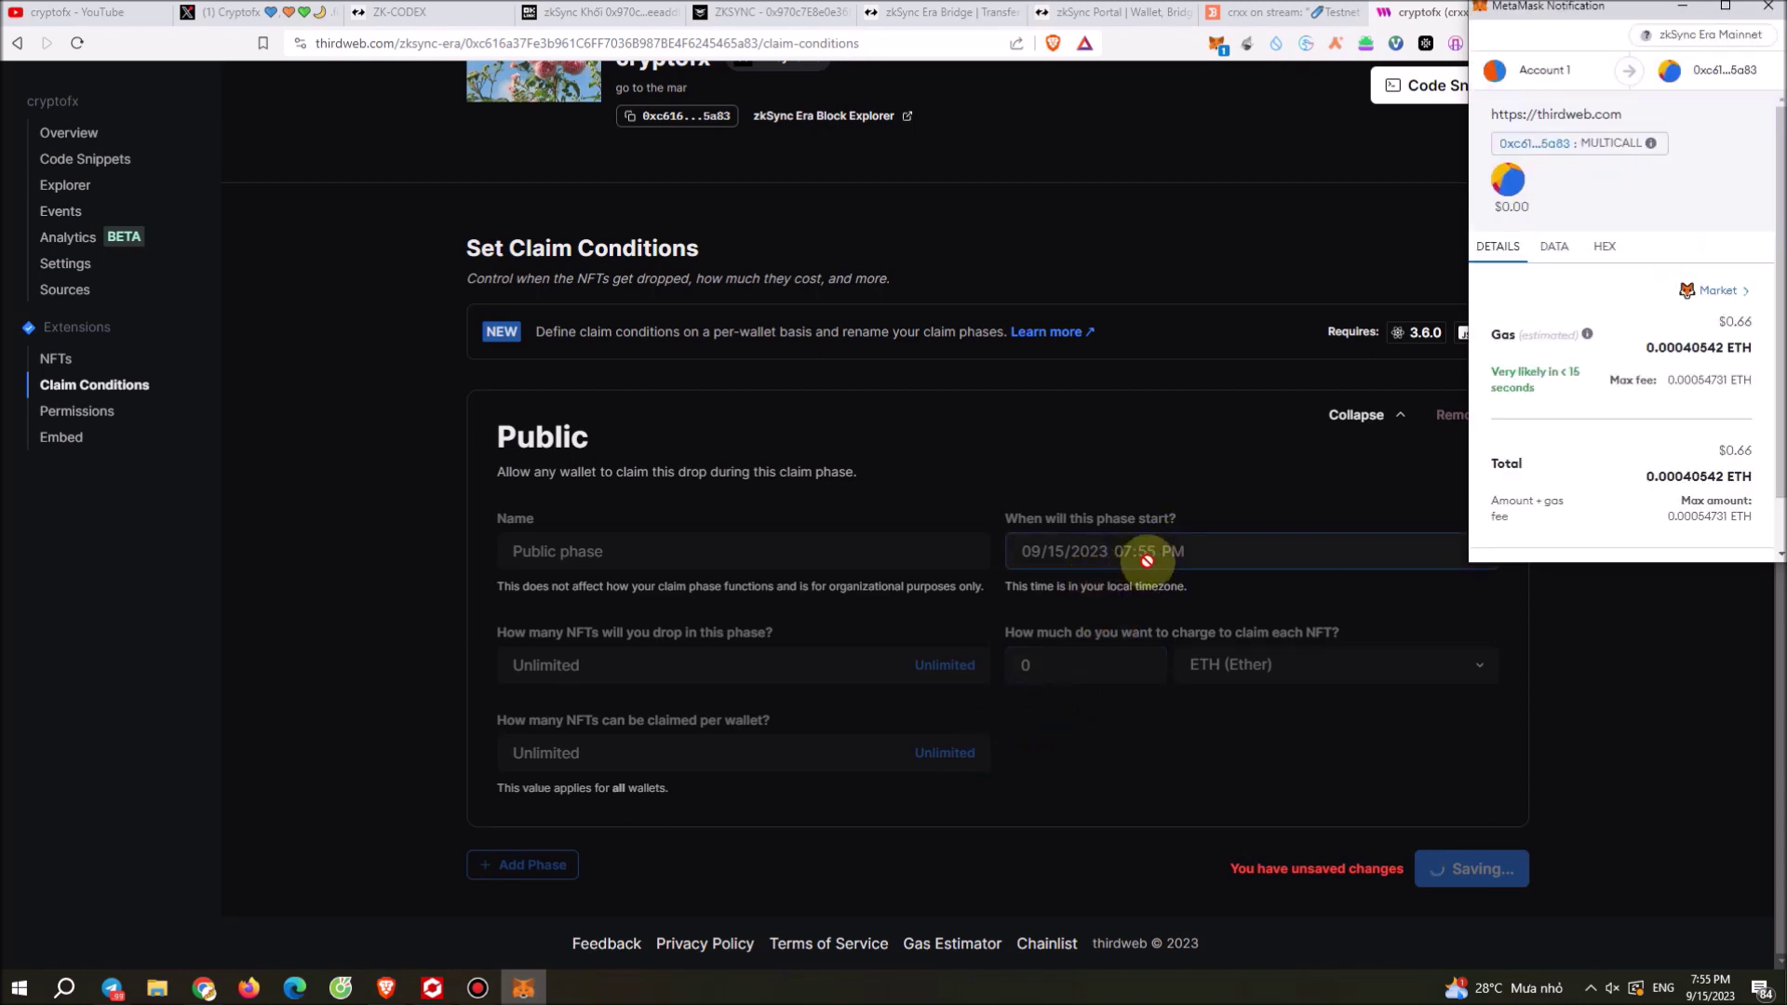
scroll(1676, 419, down, 2)
click(1717, 525)
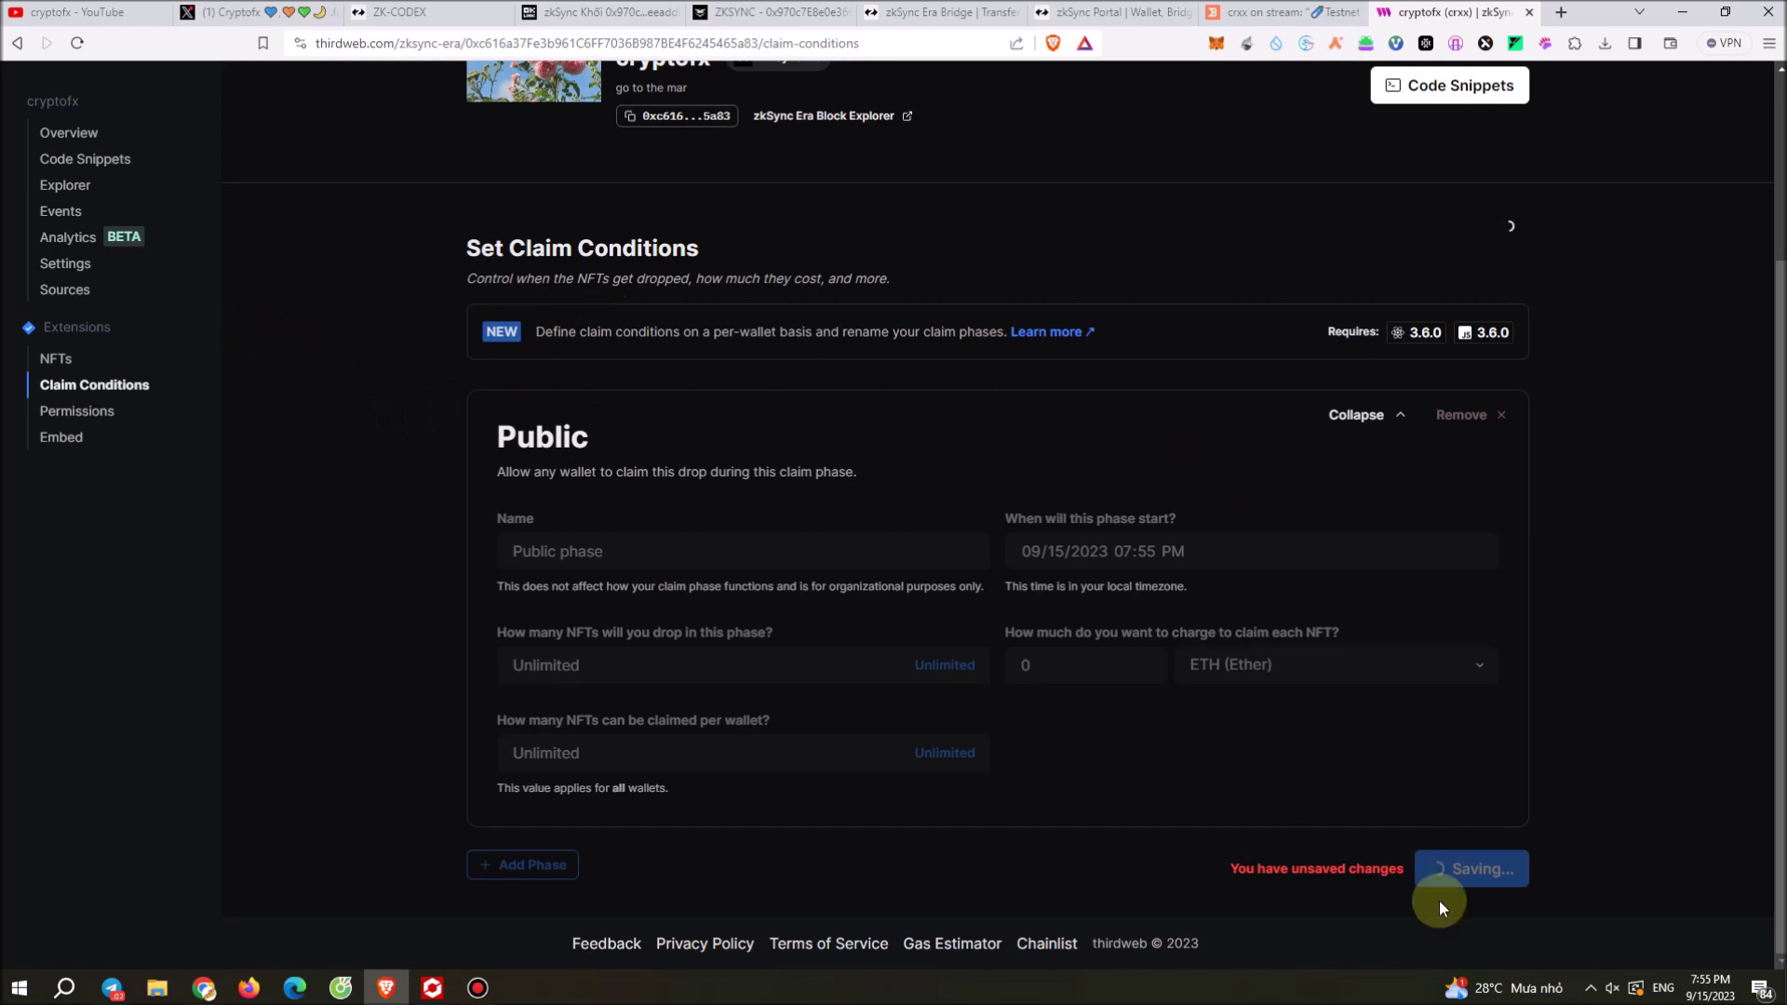
click(69, 361)
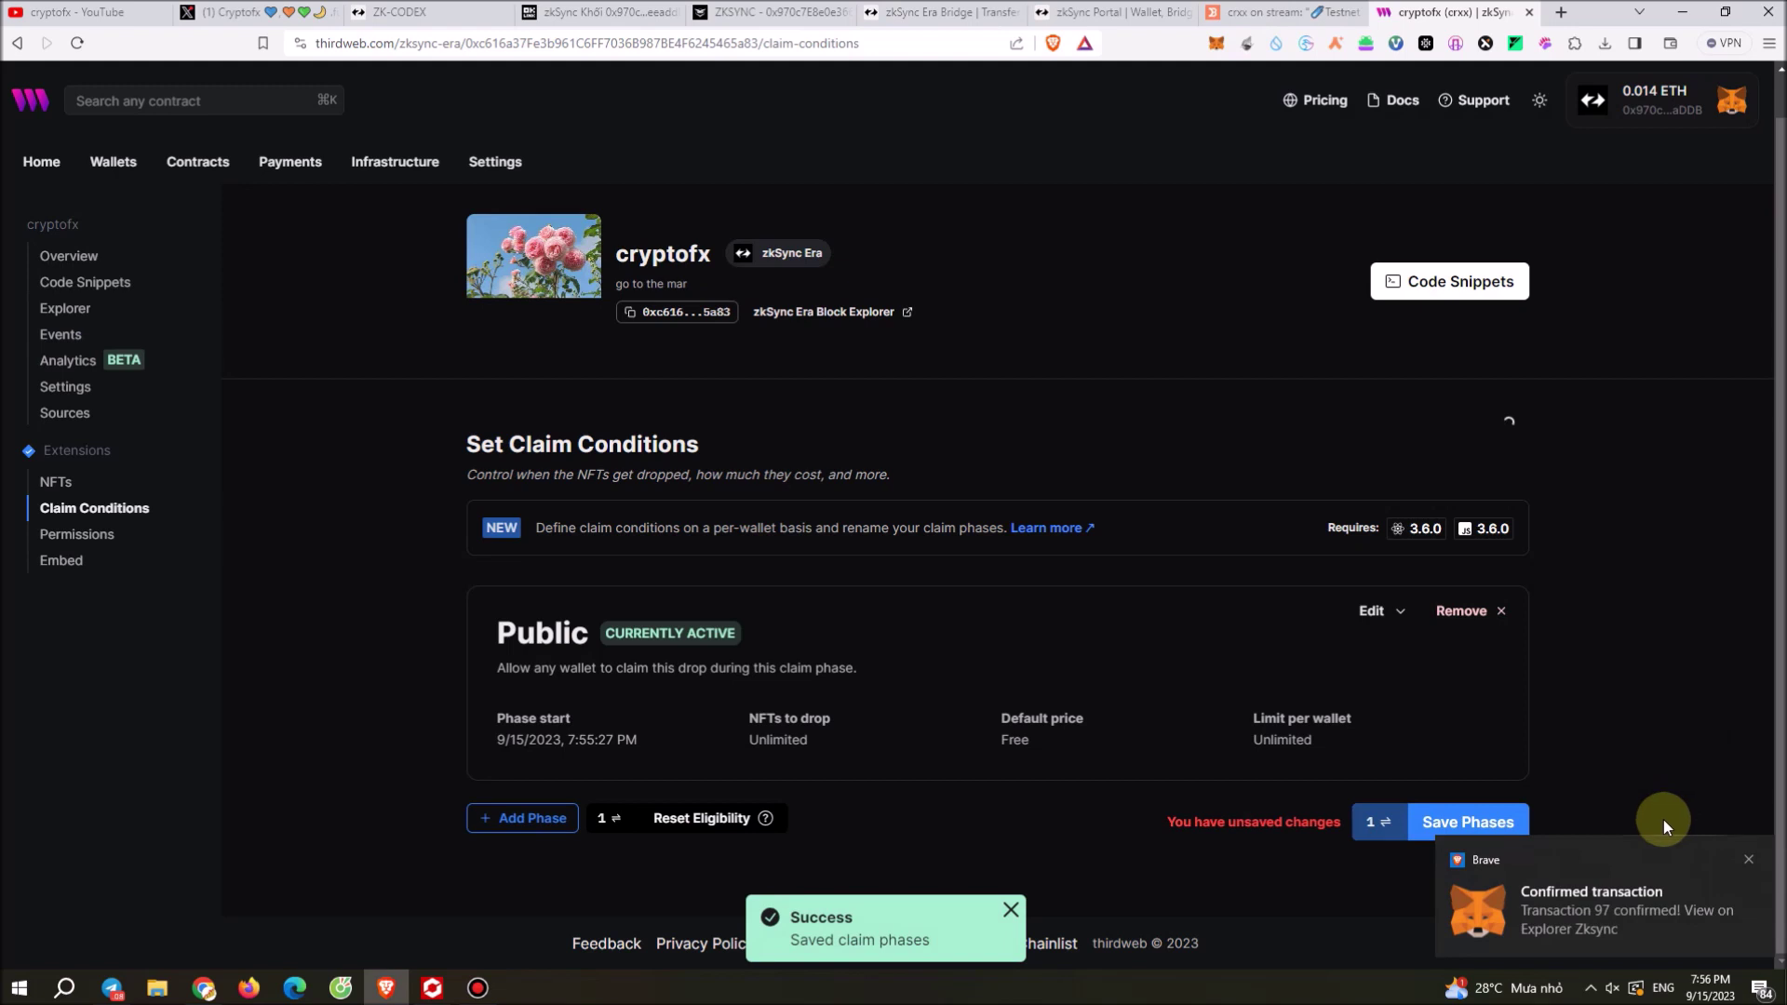
click(1748, 858)
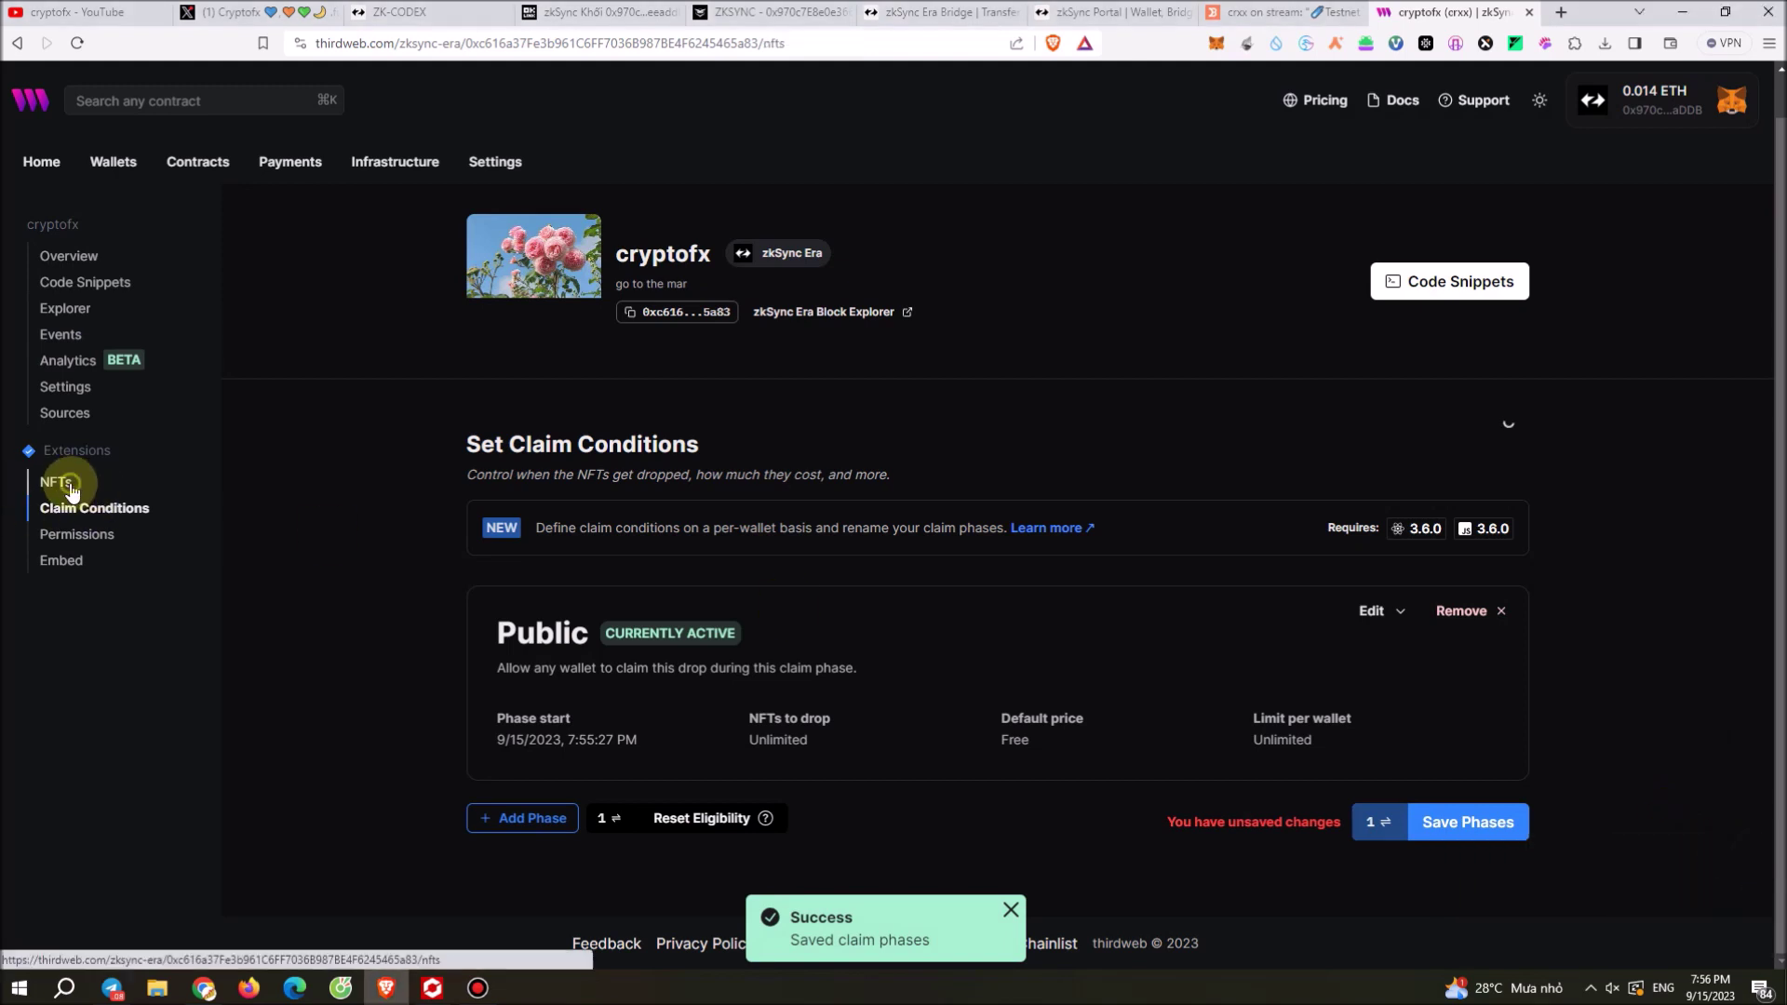
Step: Claim 1 NFT from the contract's NFTs page to the connected wallet and confirm the transaction in MetaMask
click(72, 491)
click(1159, 475)
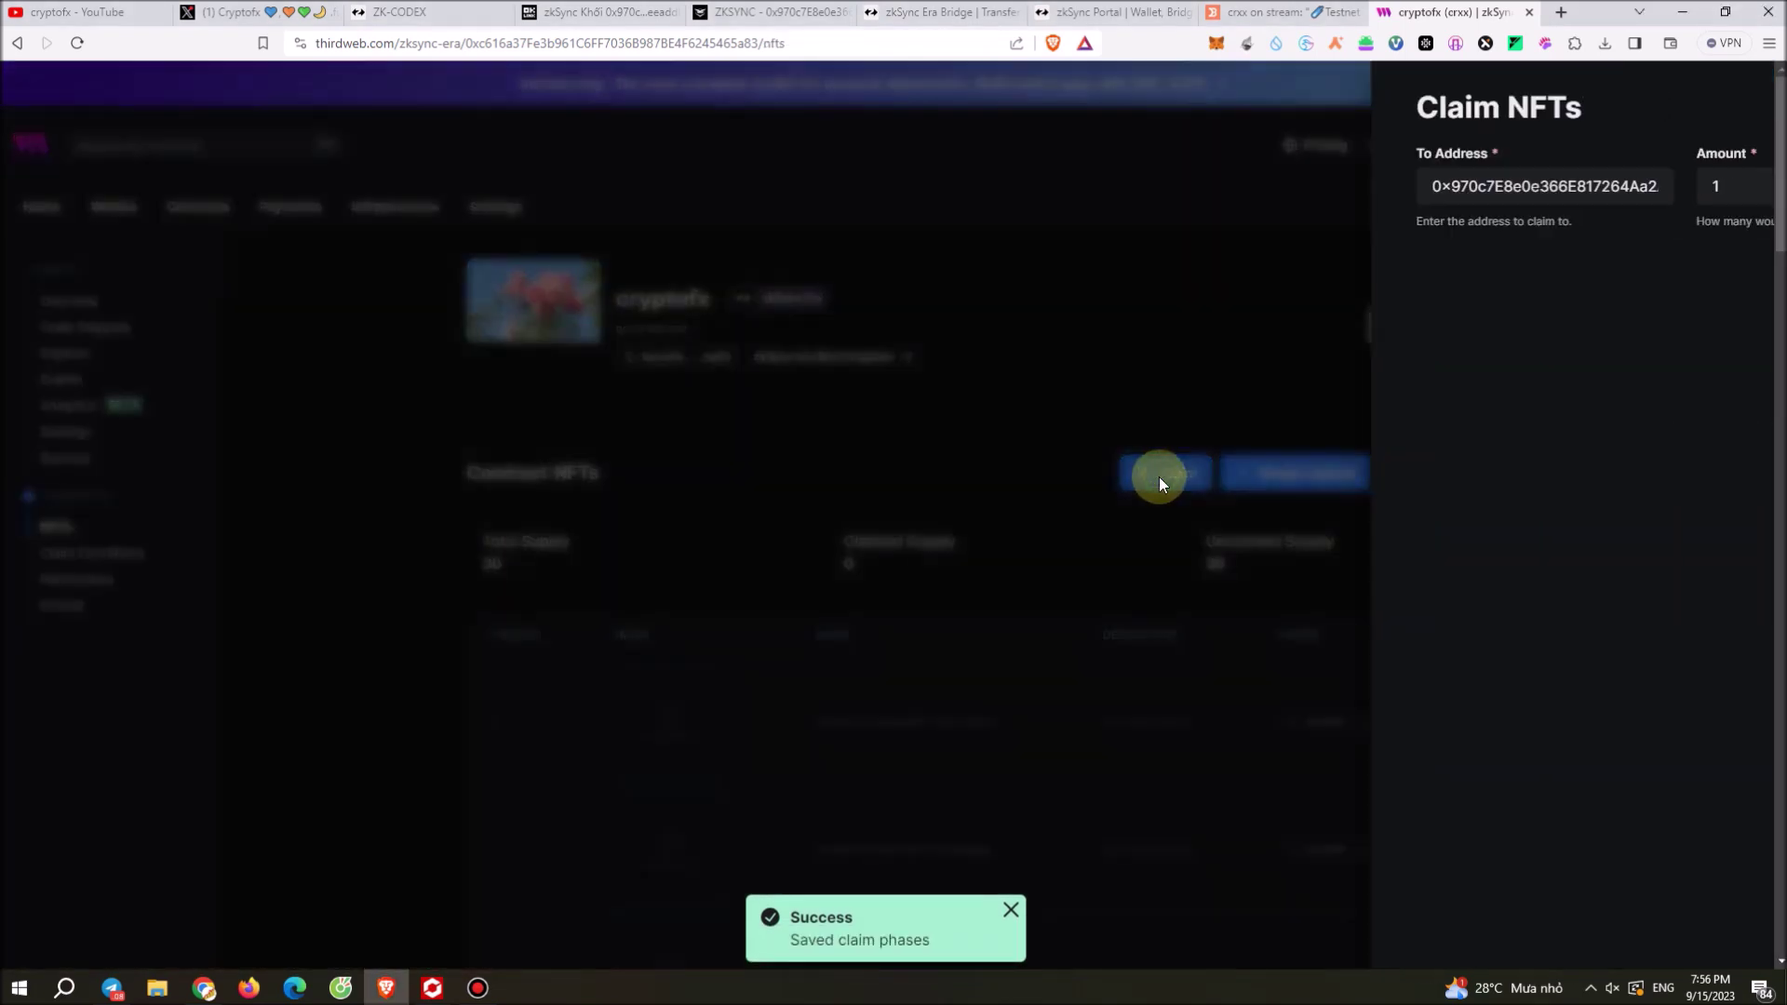
click(1629, 270)
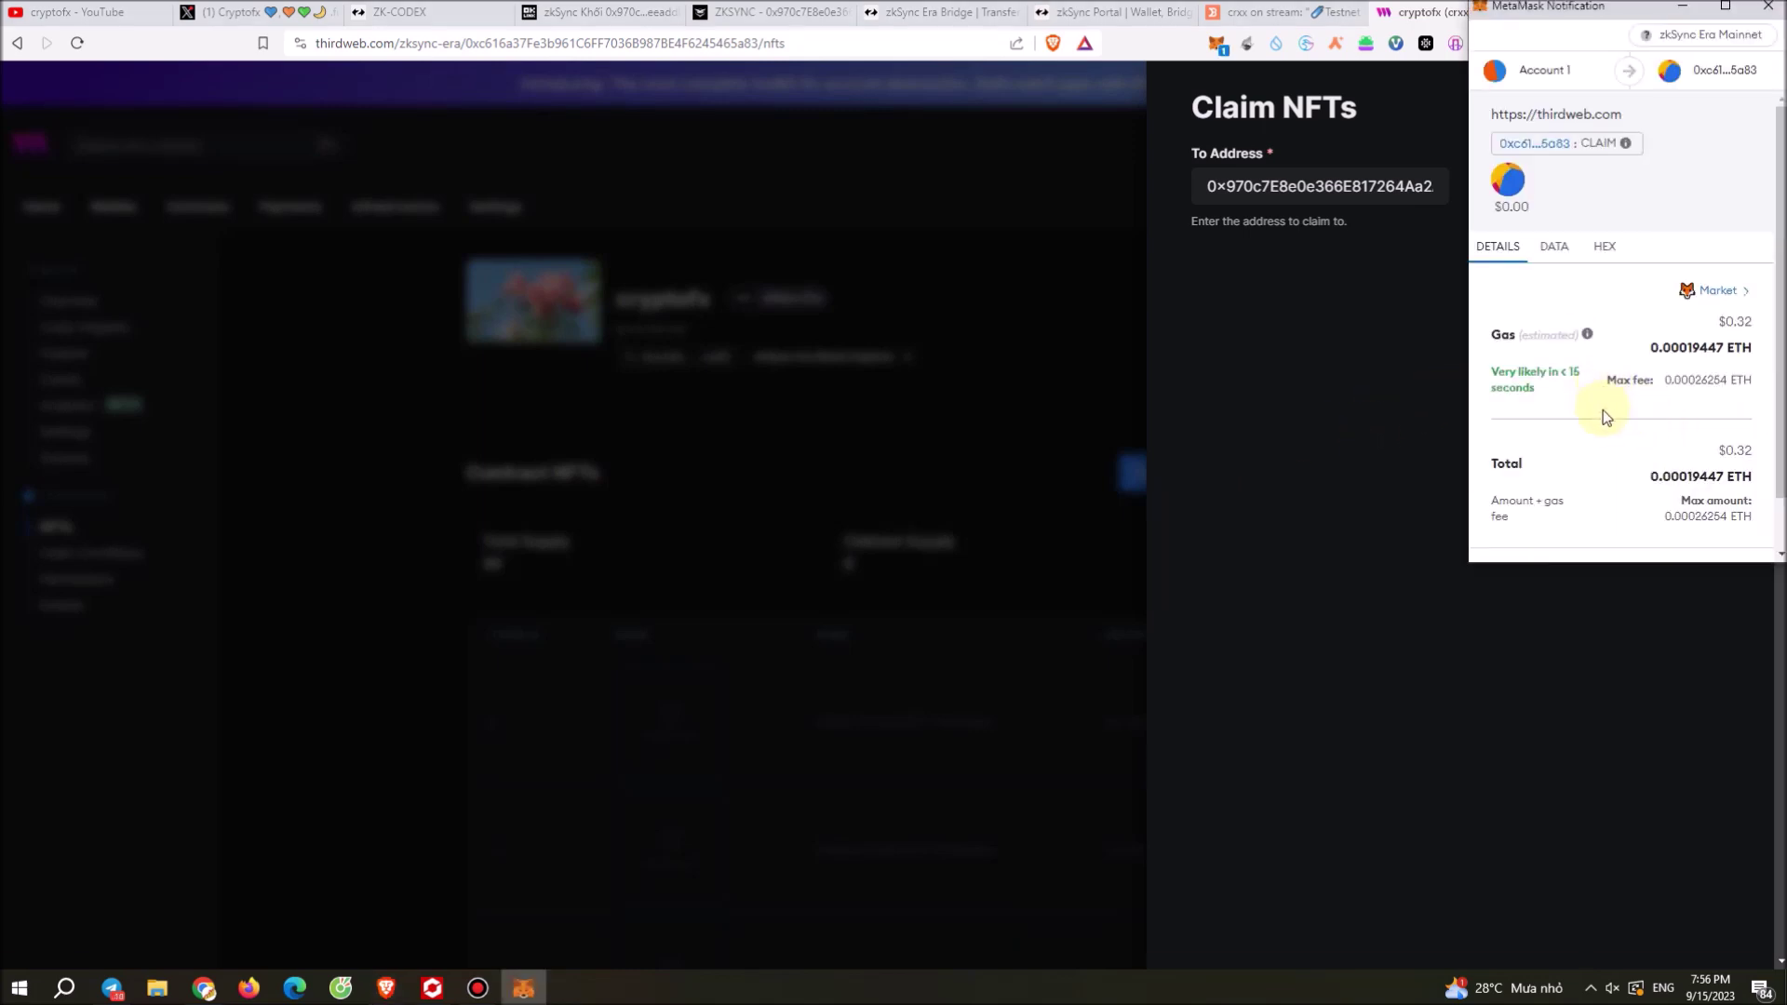
scroll(1603, 417, down, 1)
click(1699, 531)
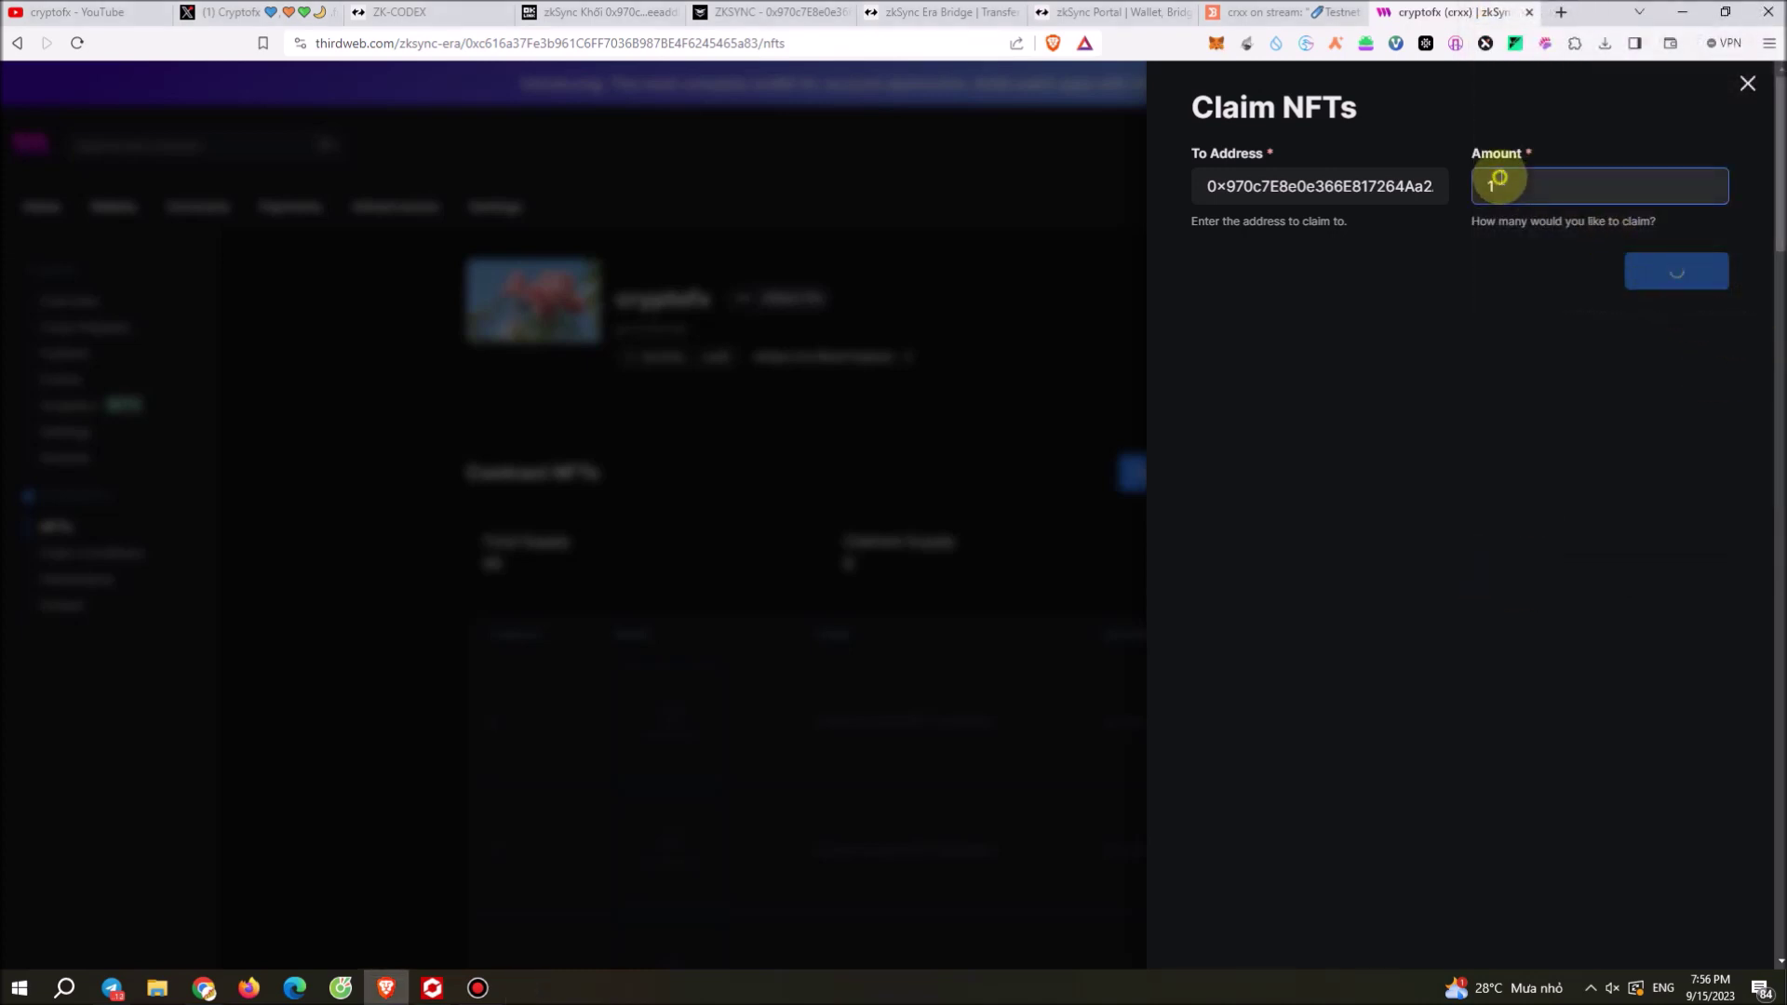
click(1495, 184)
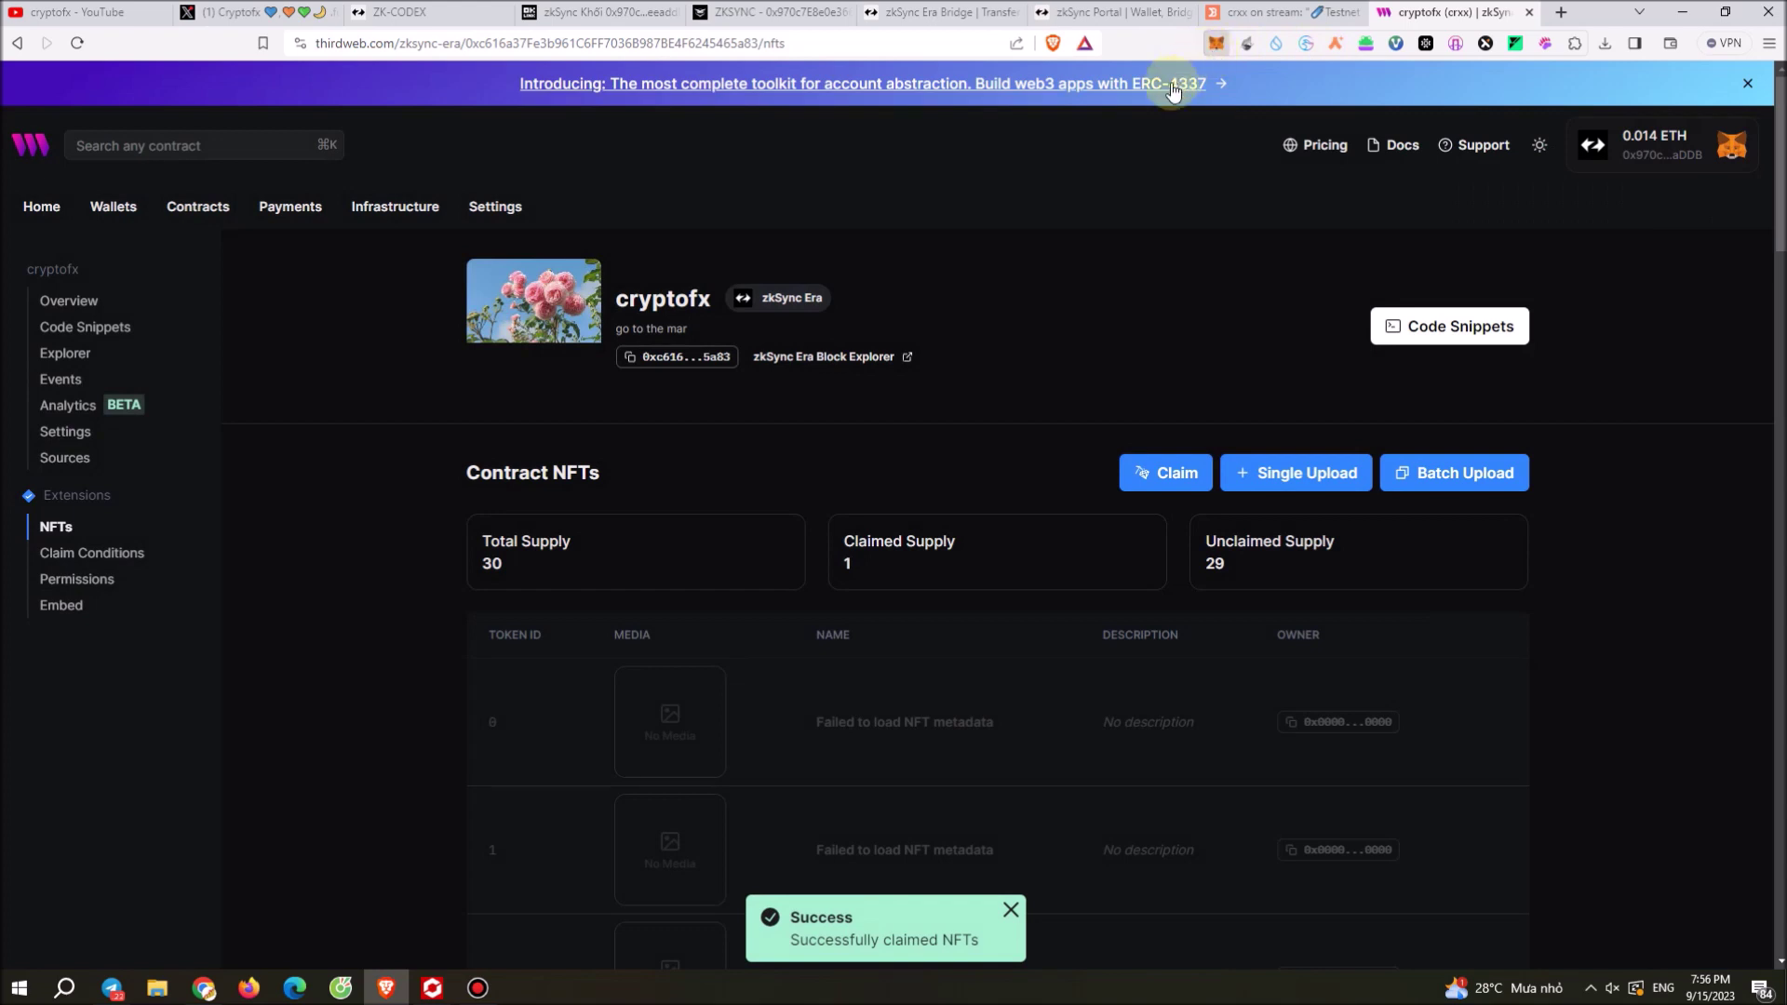
Step: Check the wallet's recent activity in MetaMask and close the thirdweb contract page
click(1215, 44)
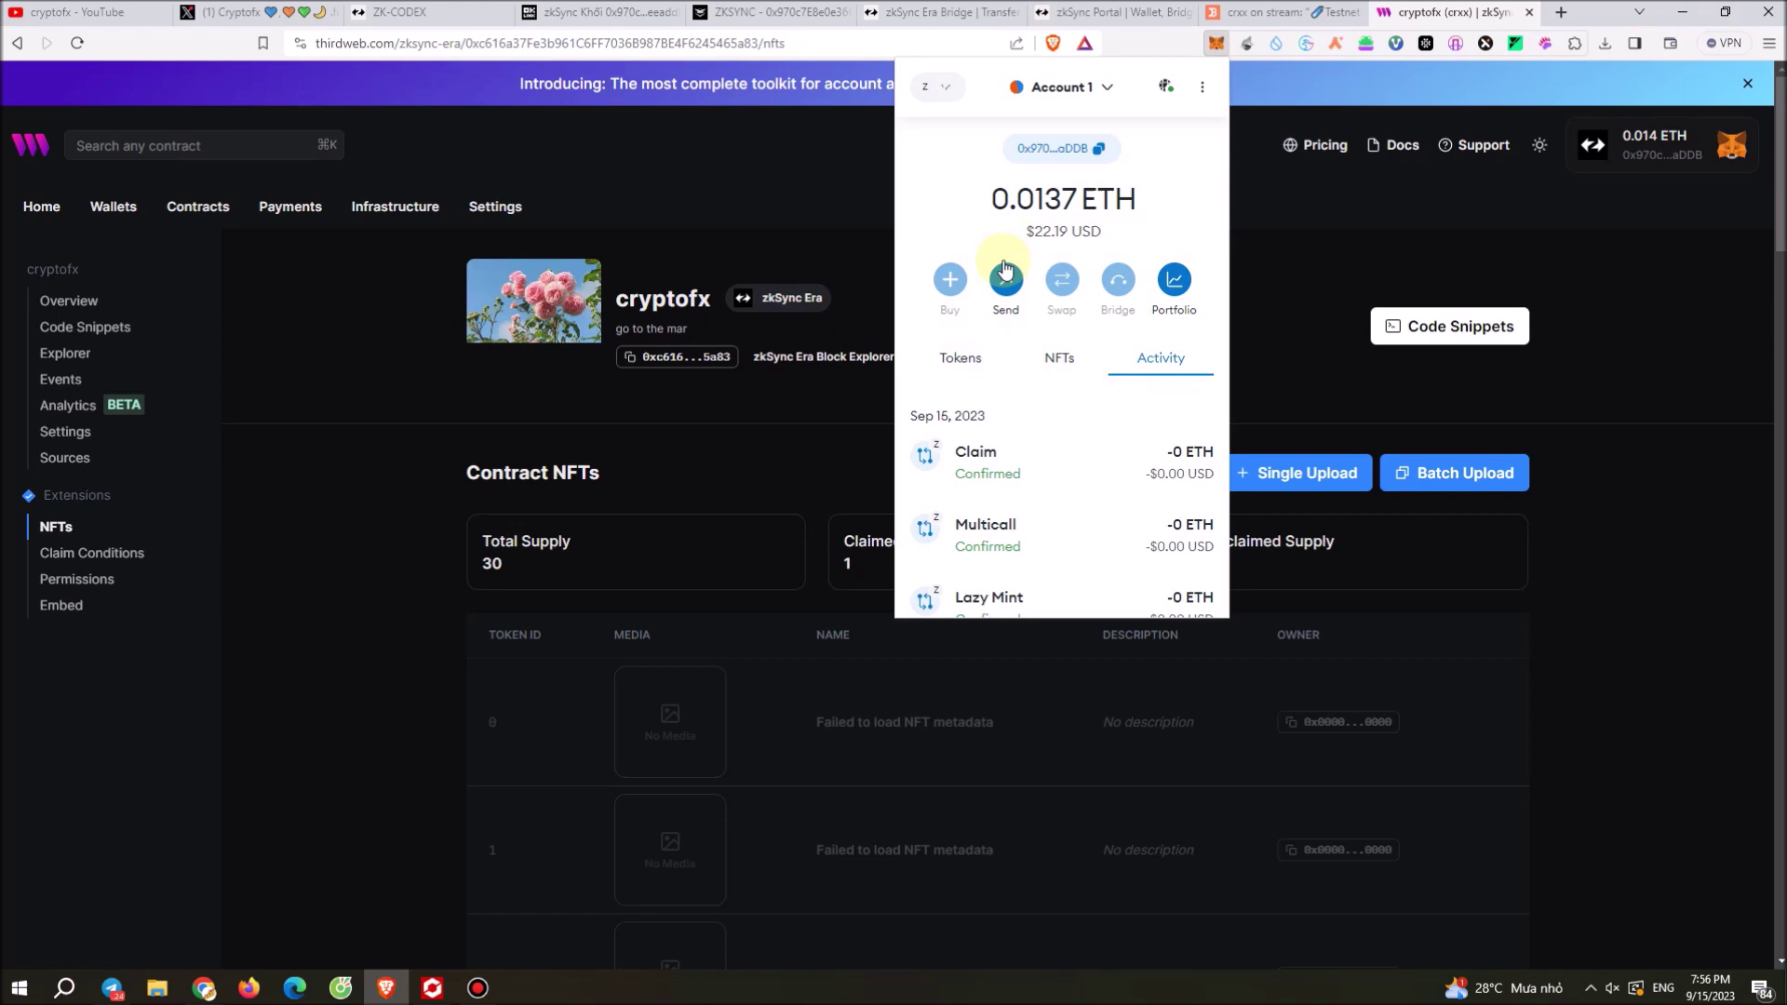
click(743, 216)
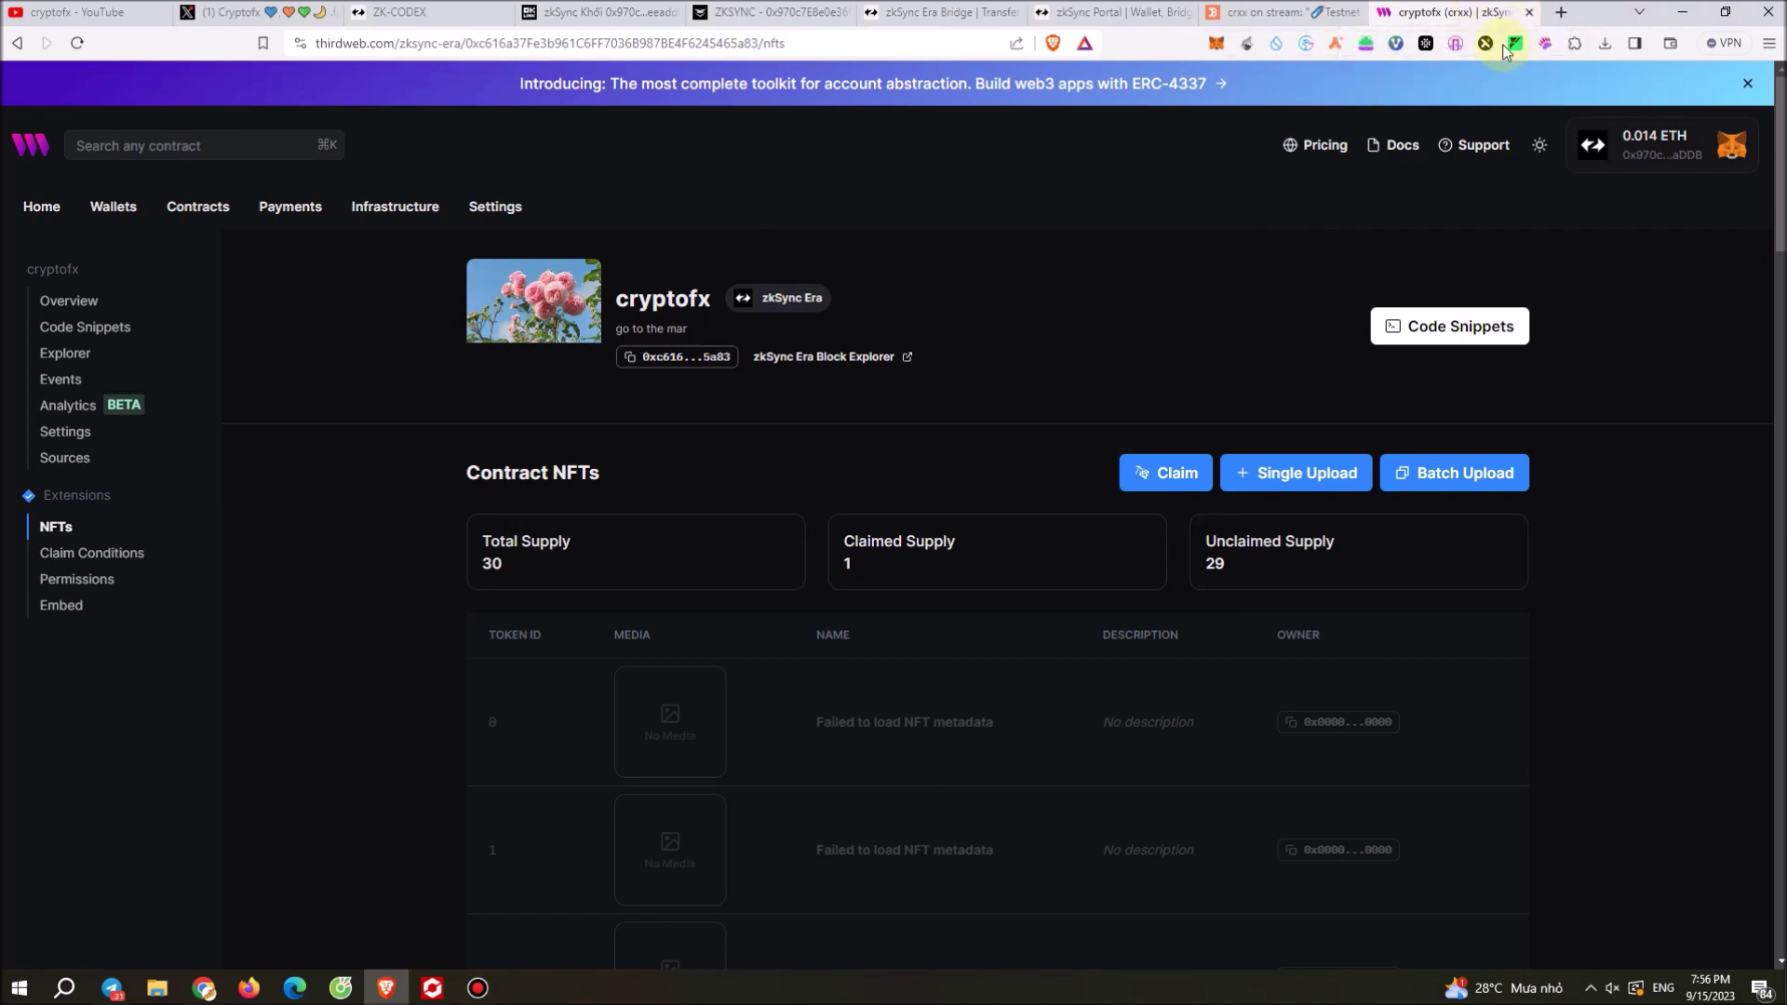
click(1527, 13)
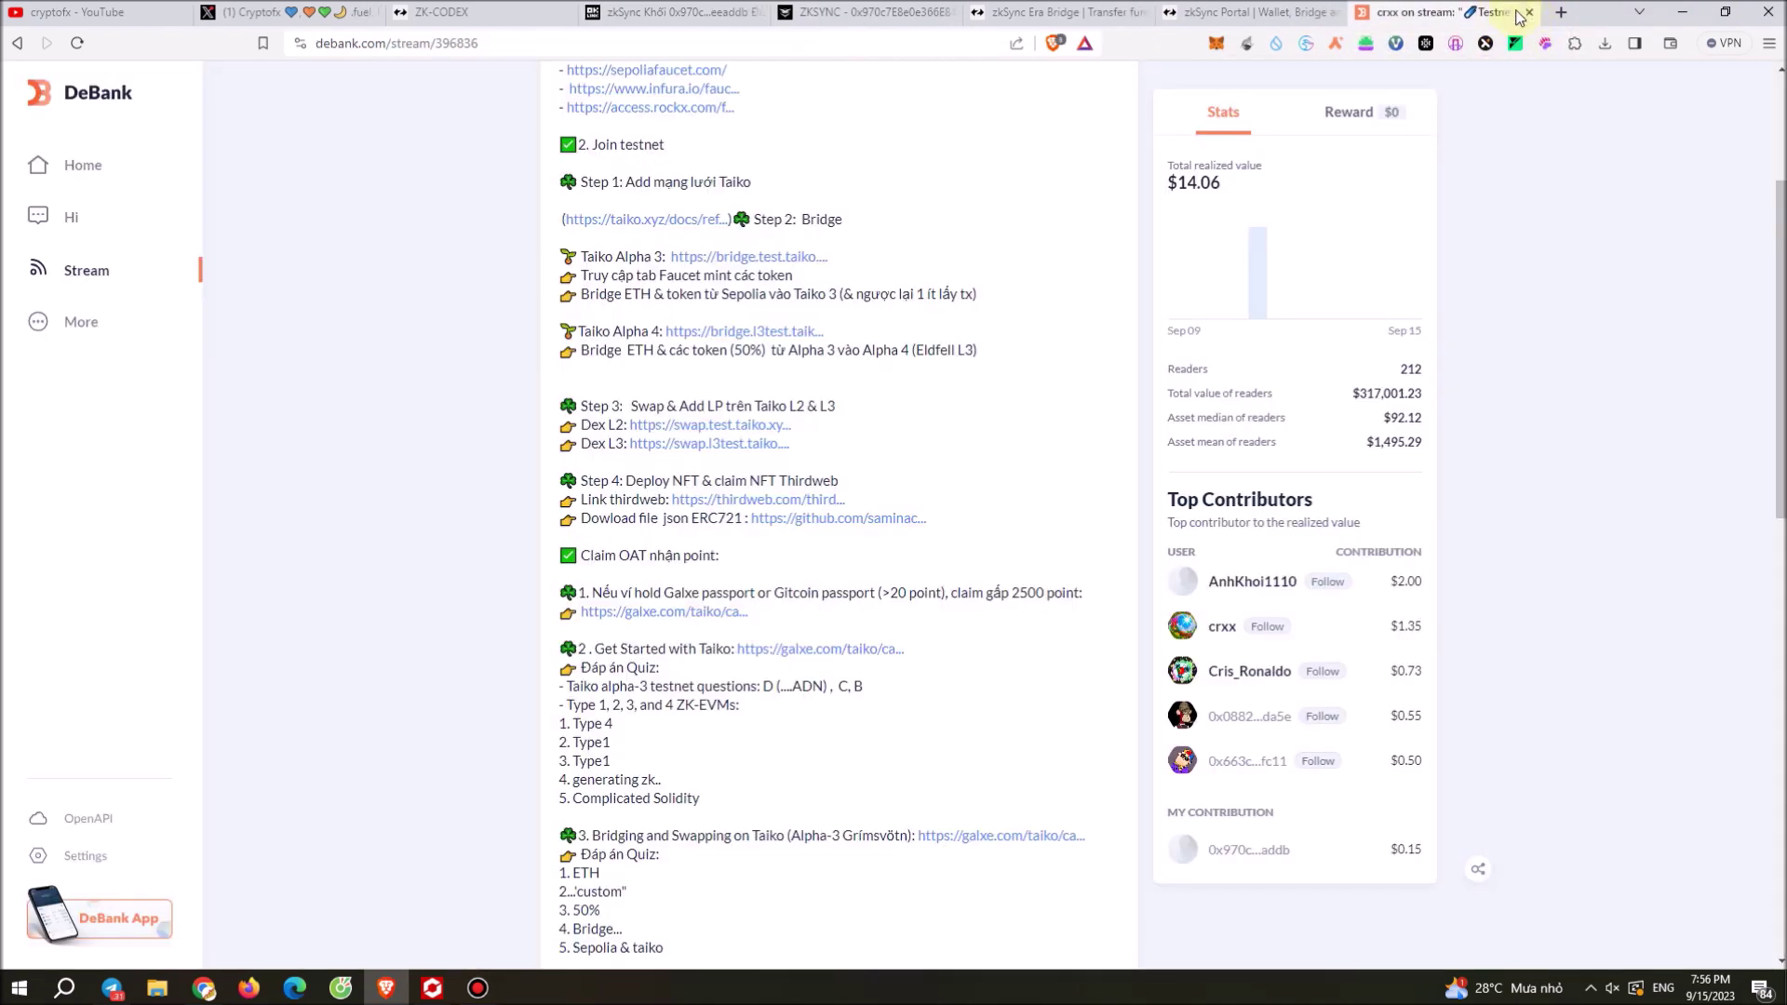
Step: Close the DeBank stream page and open Google Translate in a new tab, set to translate from English to Vietnamese
click(1529, 13)
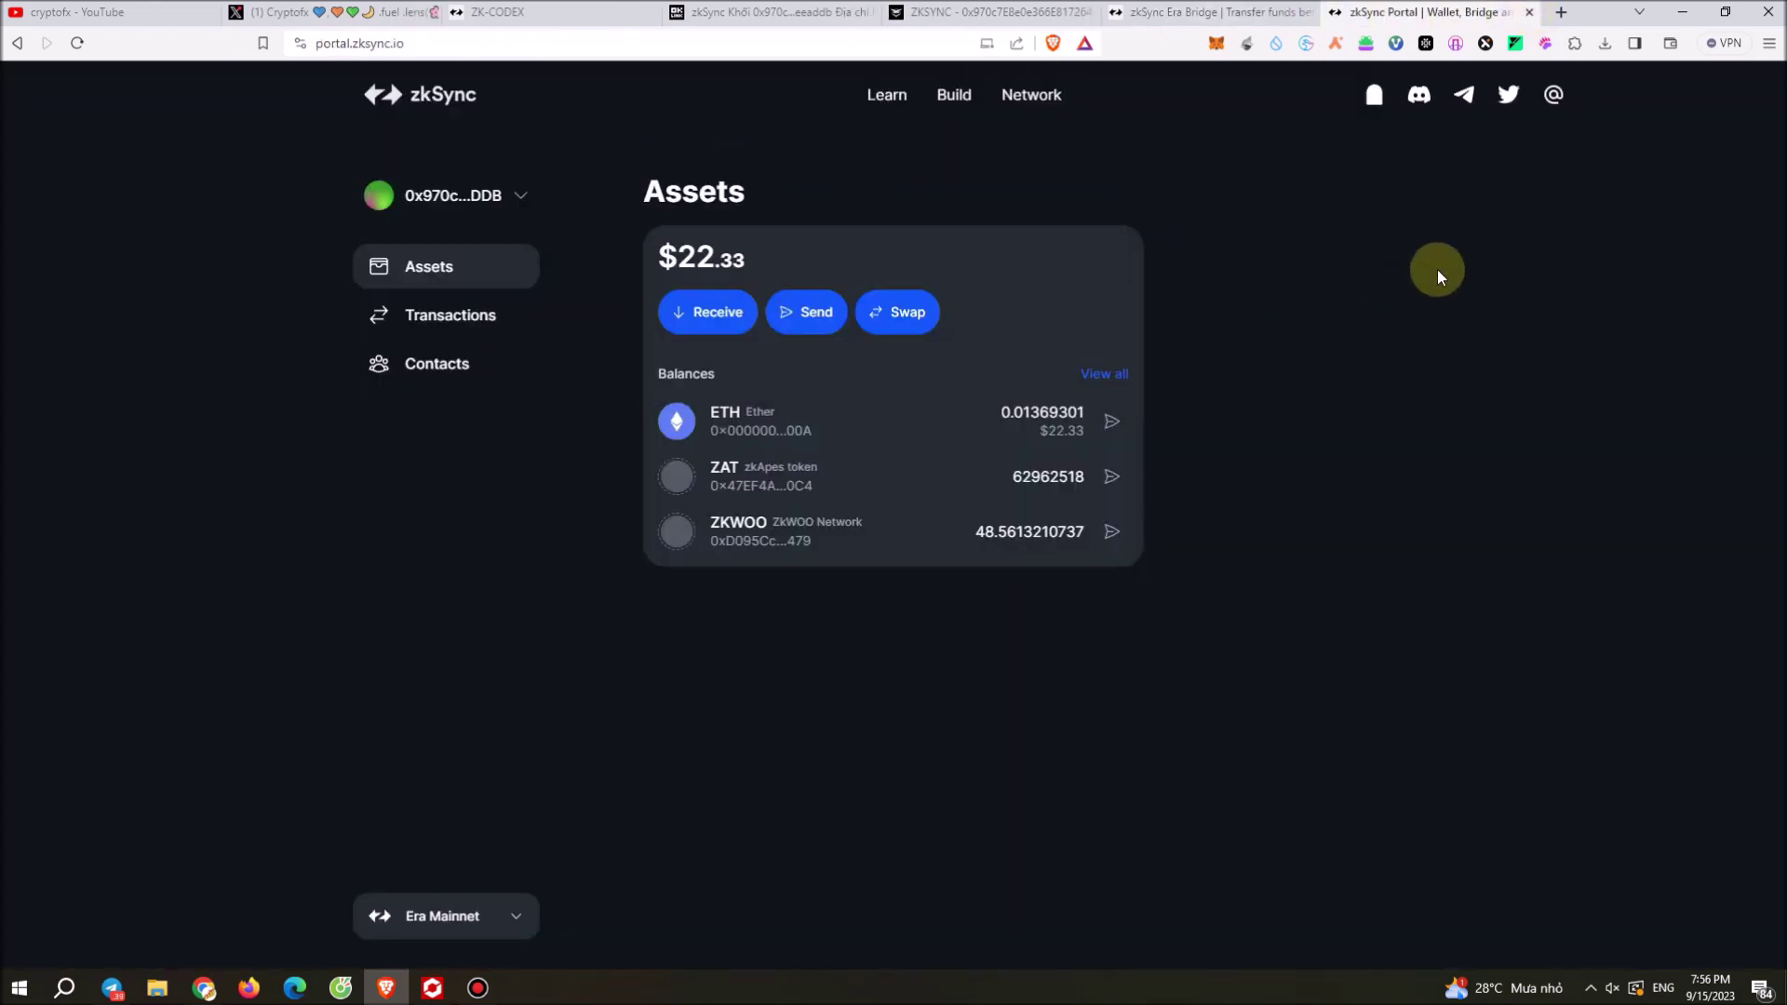
click(1563, 11)
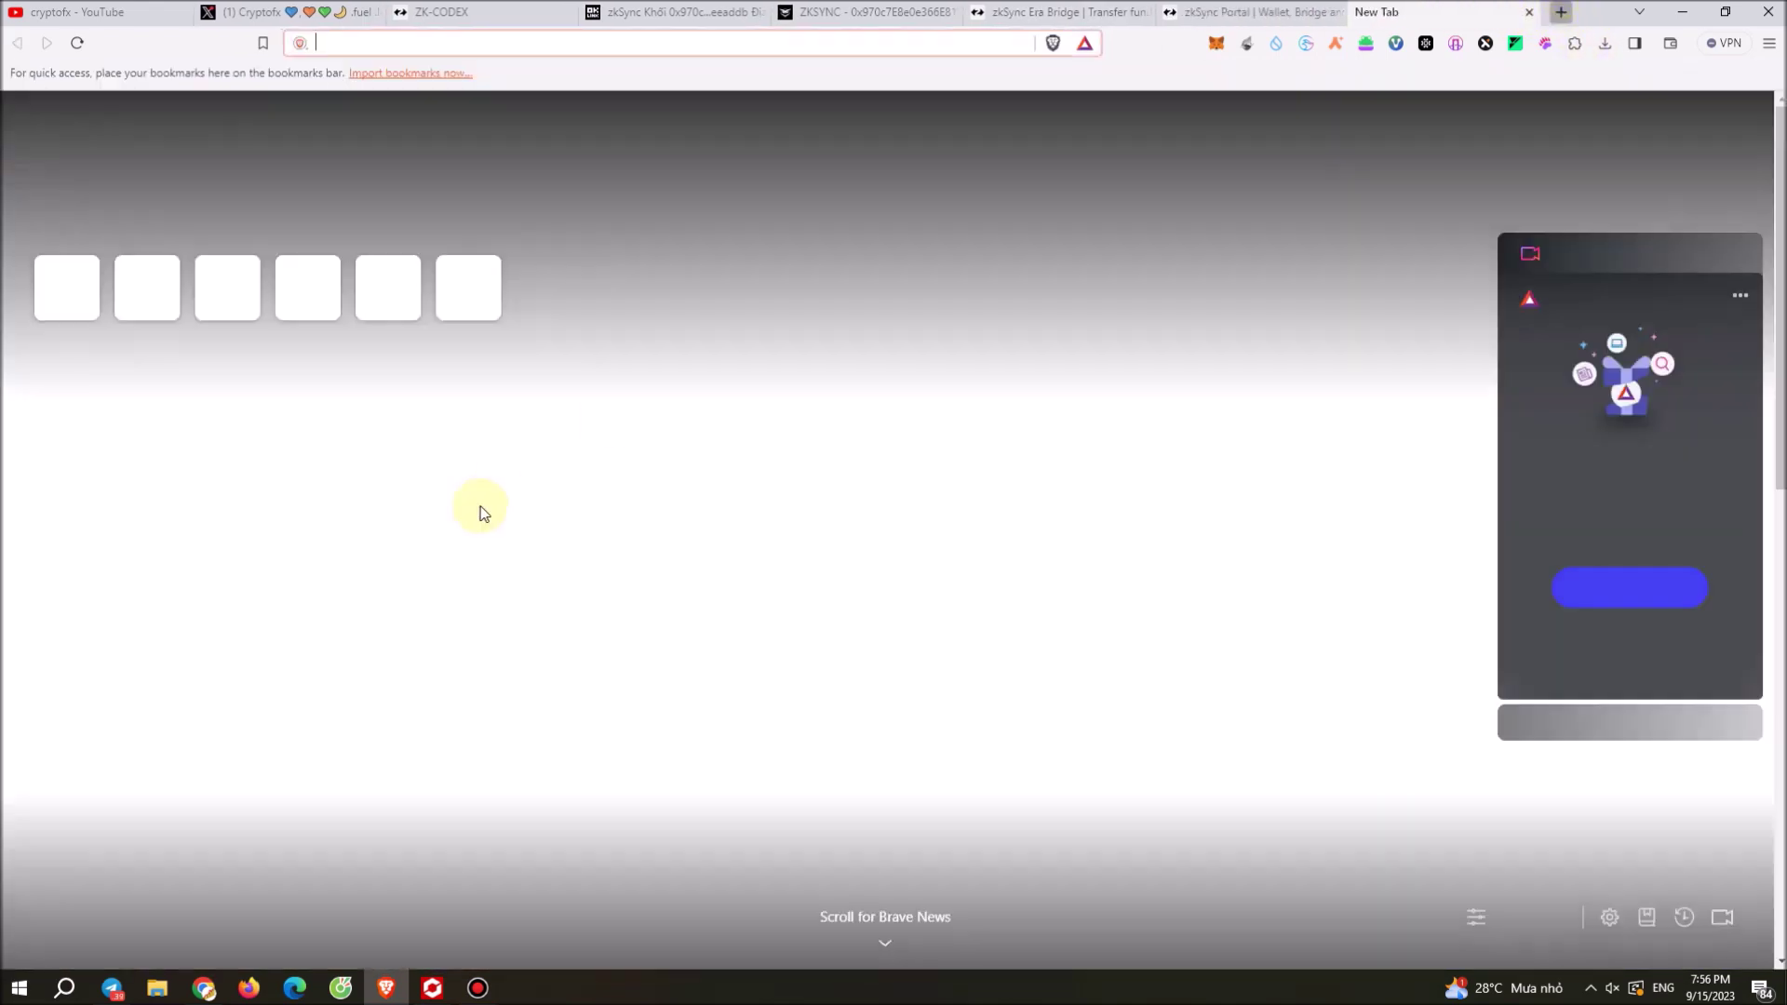
text(dich)
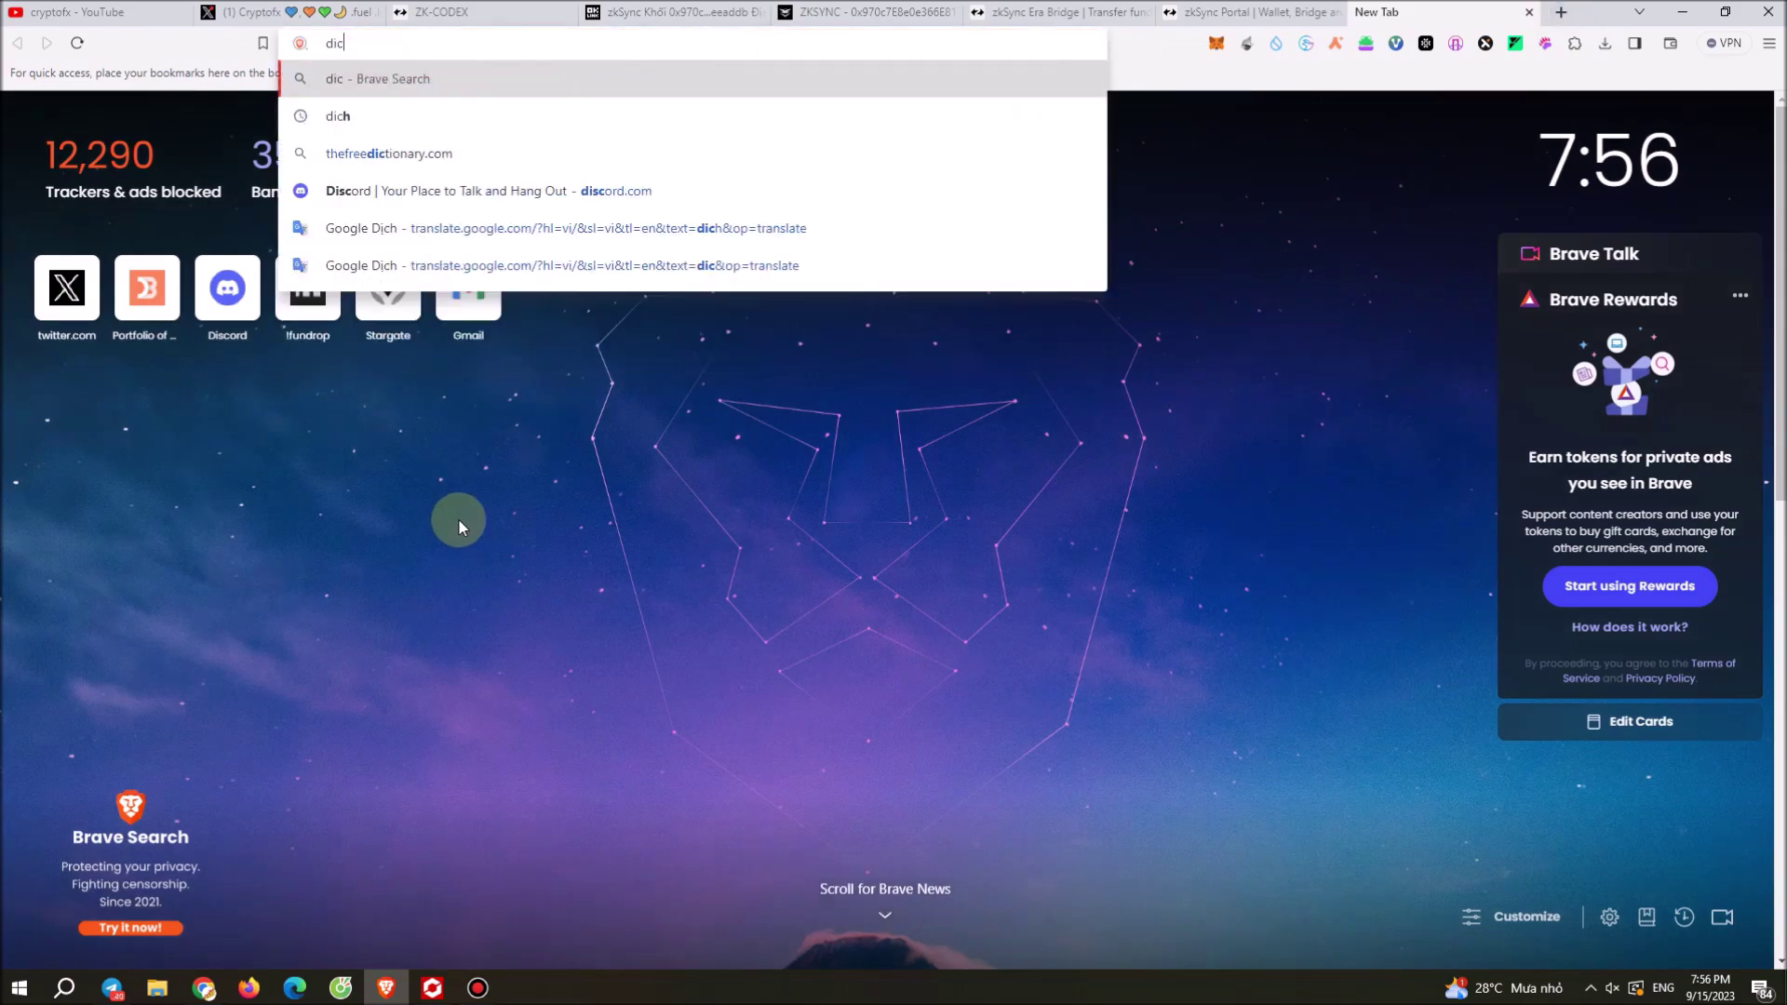
key(Return)
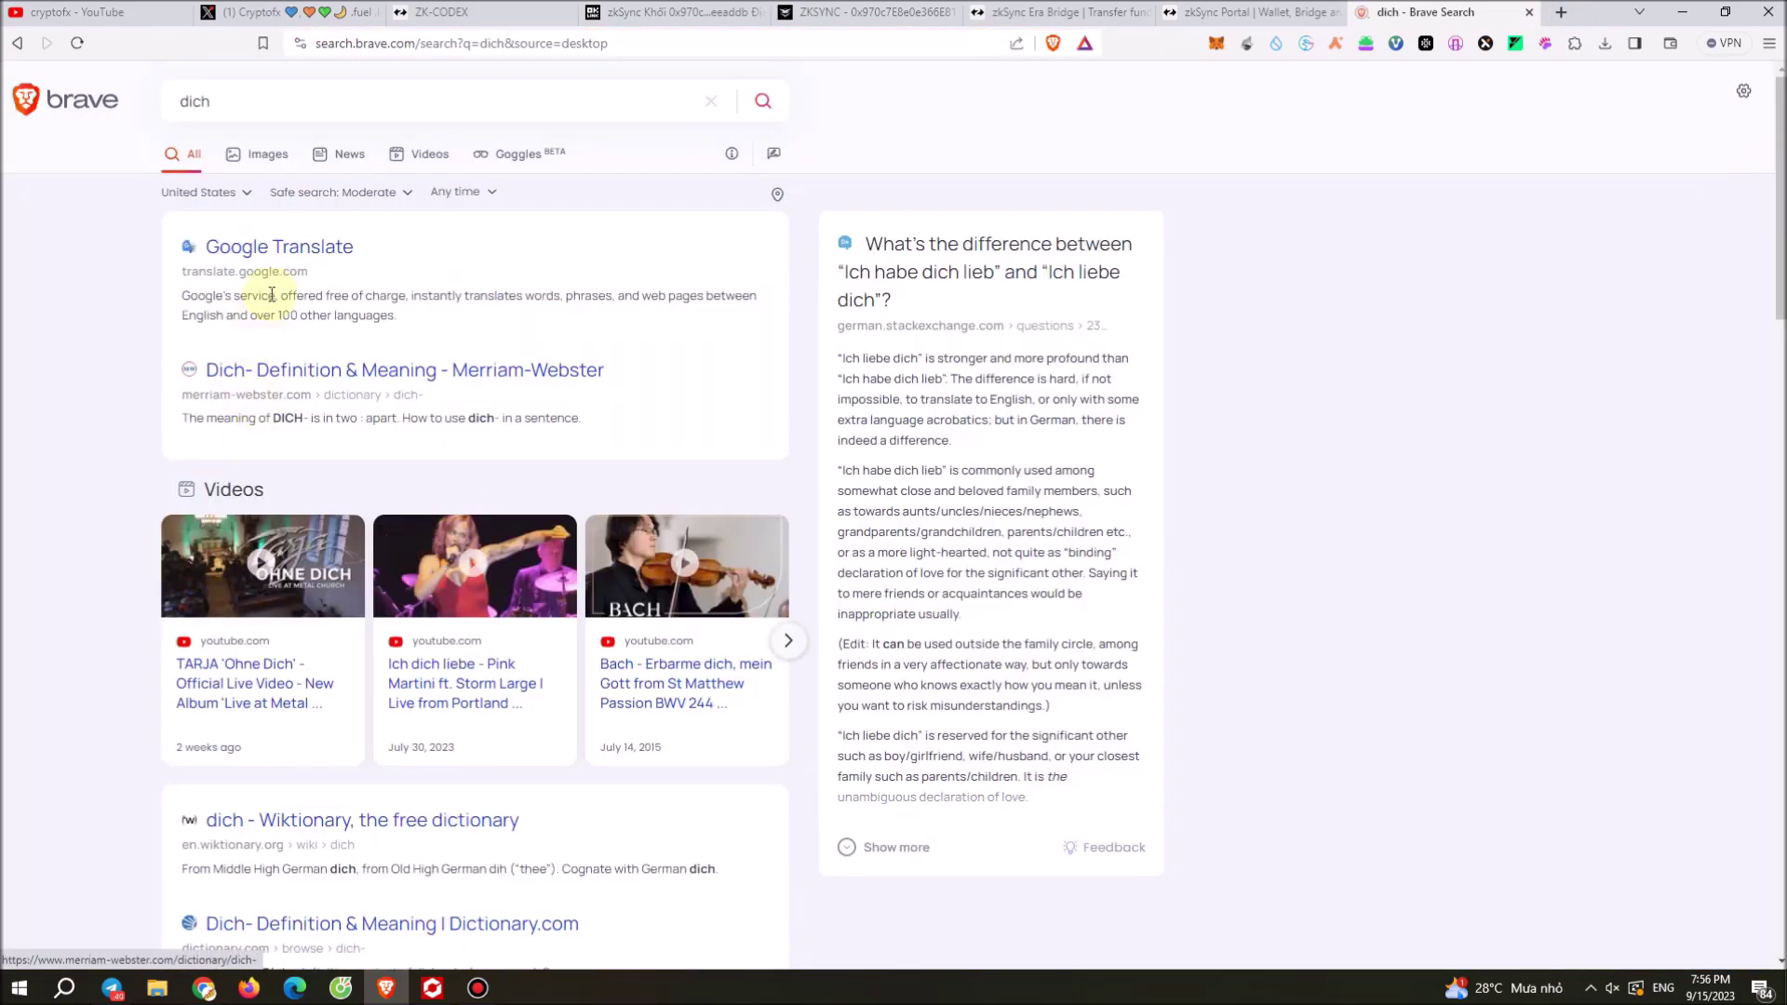
click(253, 249)
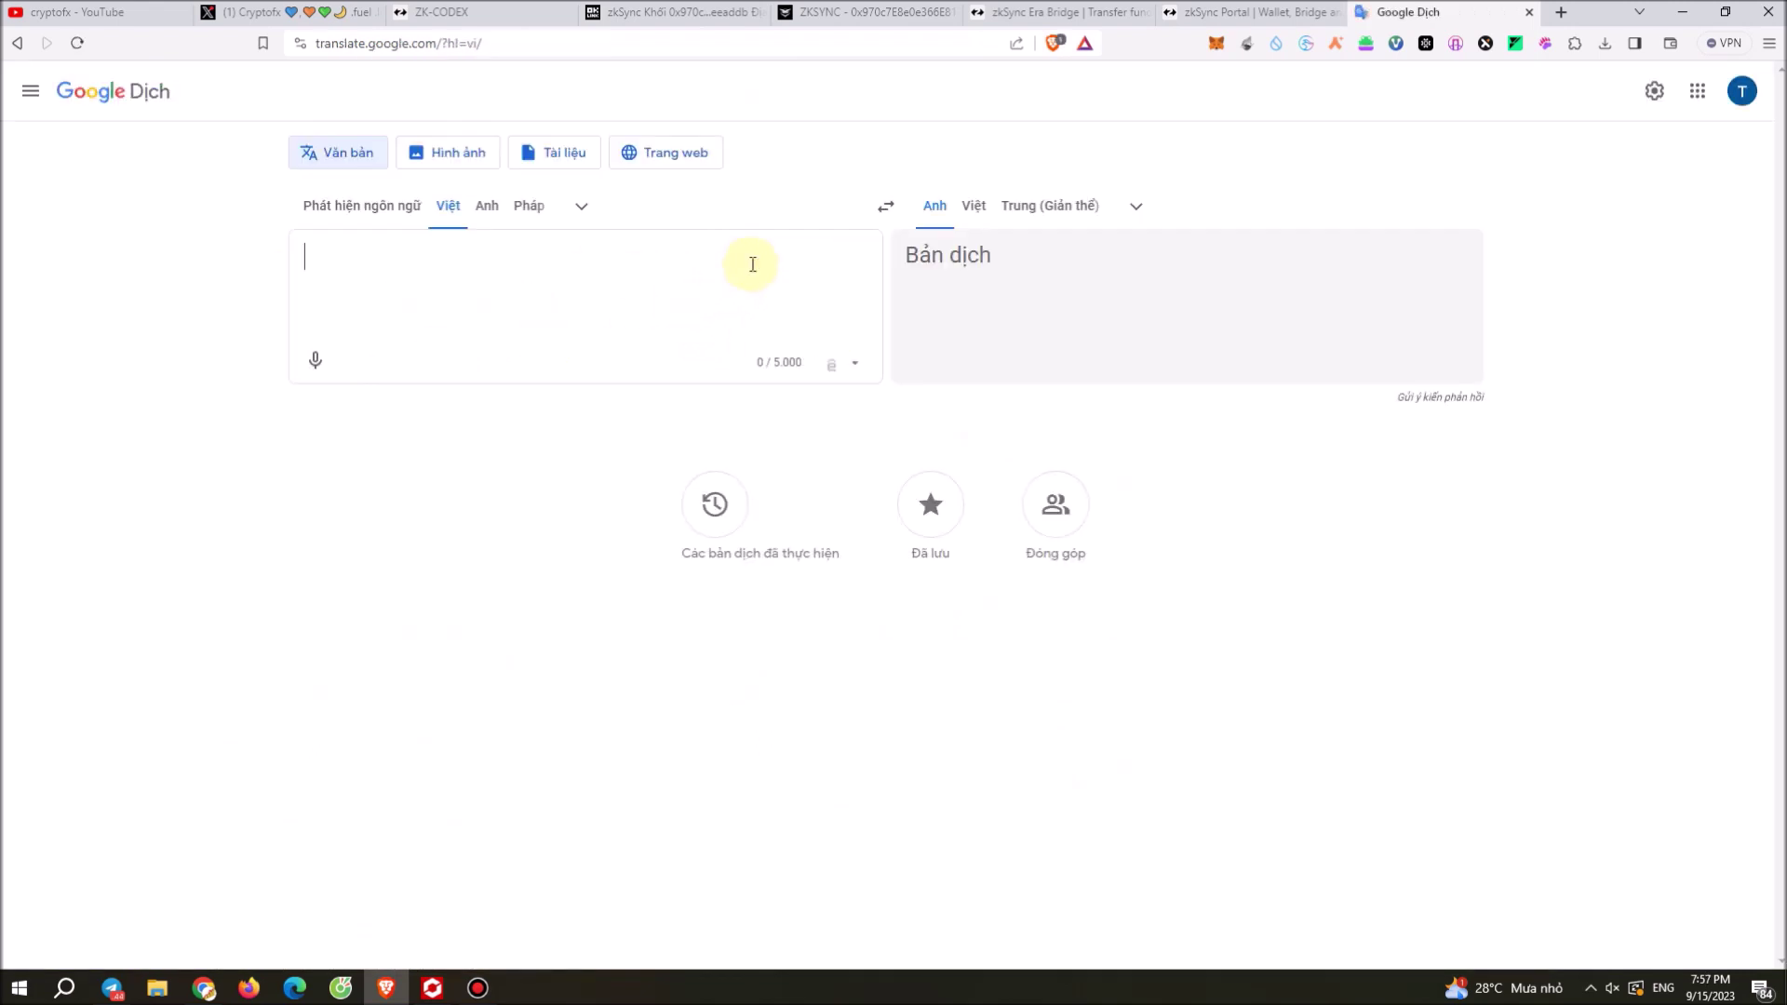
click(884, 207)
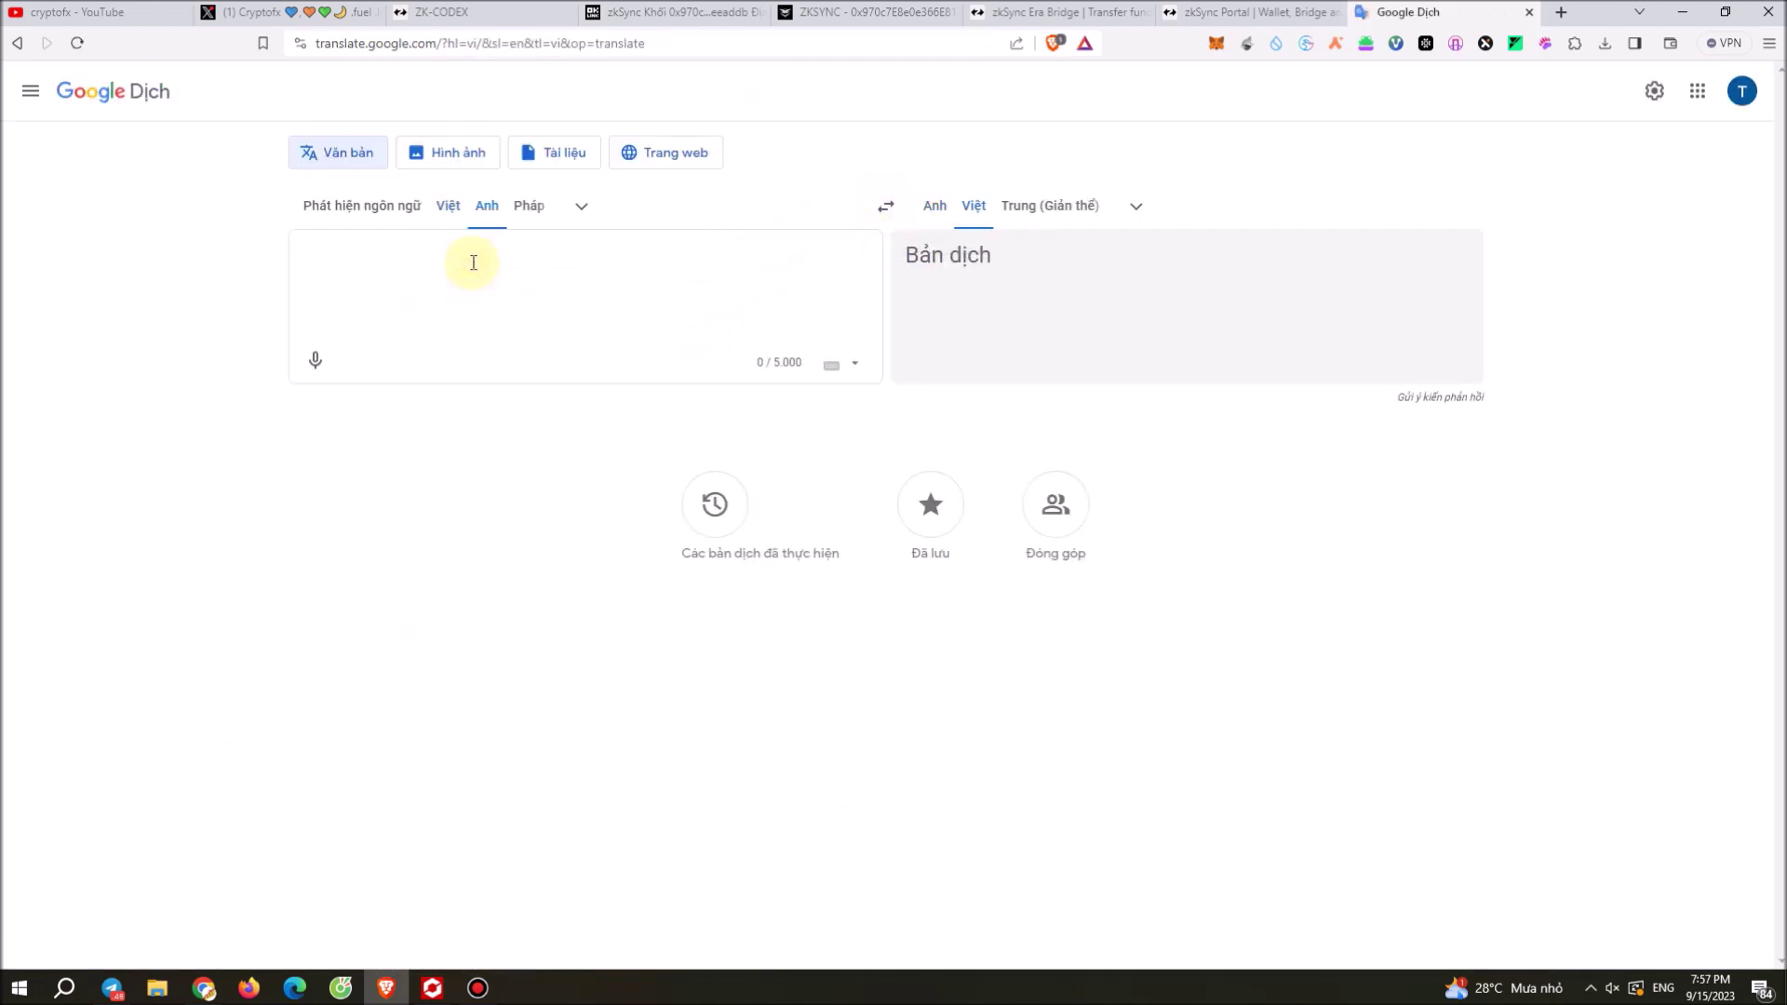
Step: Write the first two note lines in the source text: "+ ETH 0.01" and "+ 0.01 Era"
text(-)
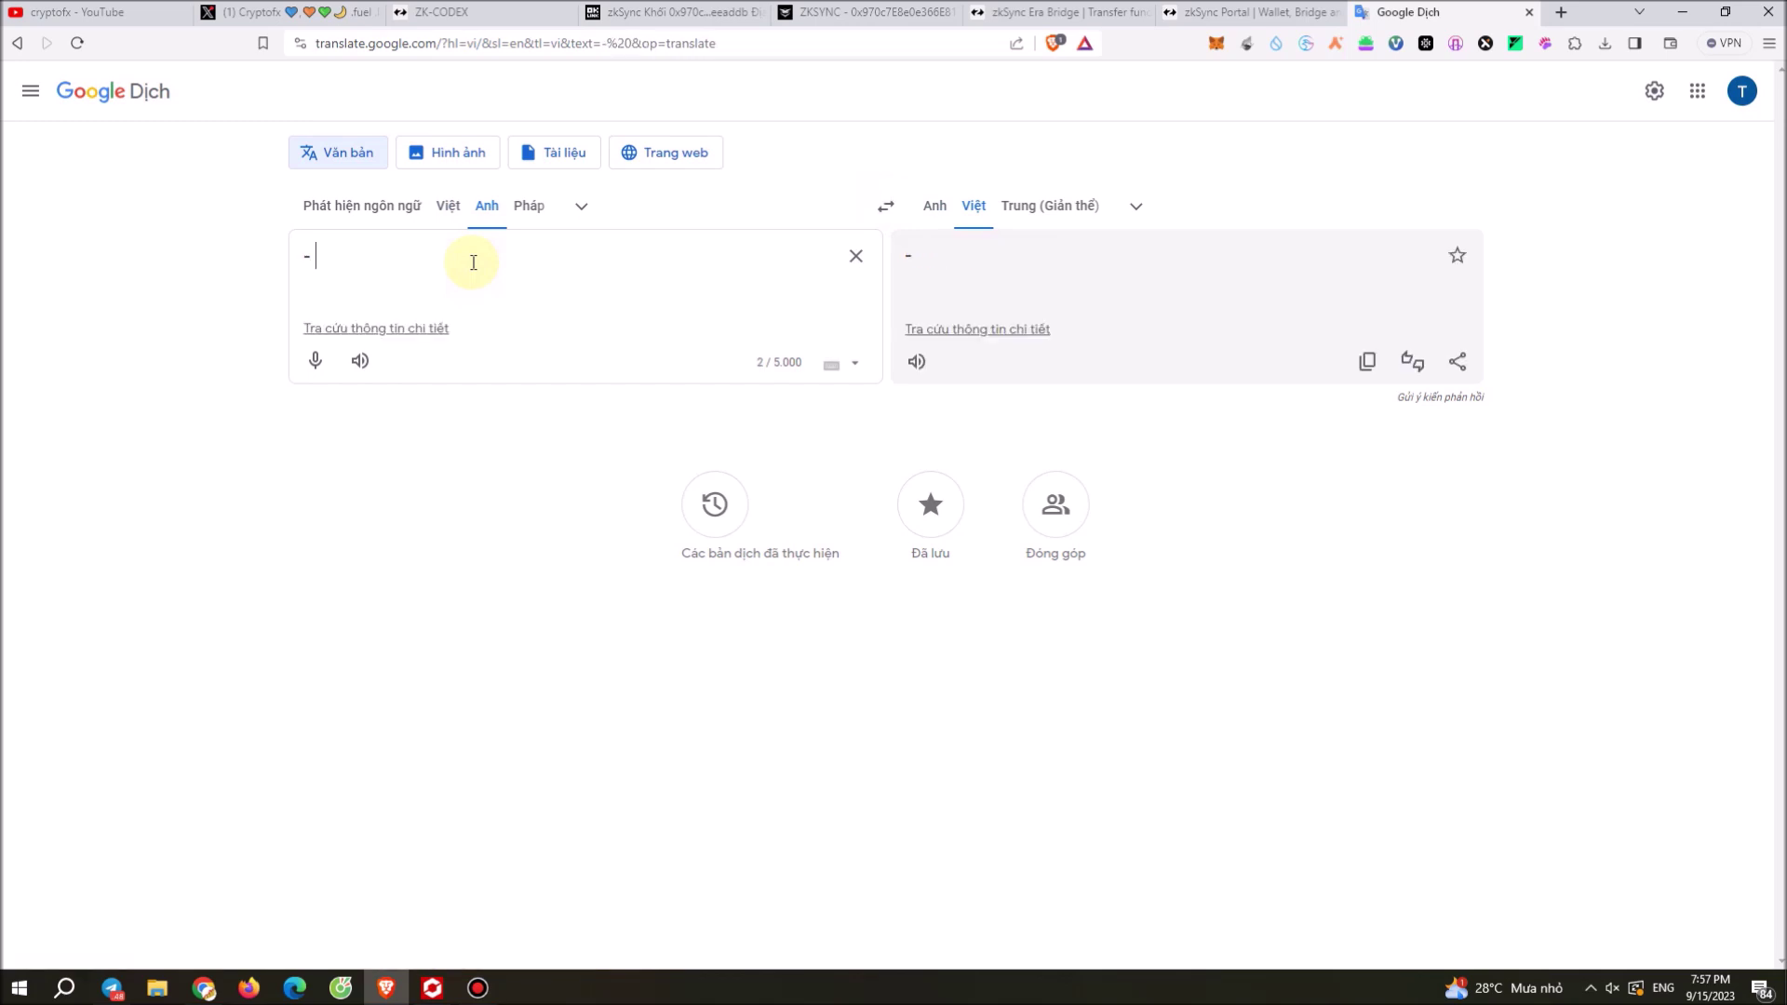
key(BackSpace)
text(+ ETH)
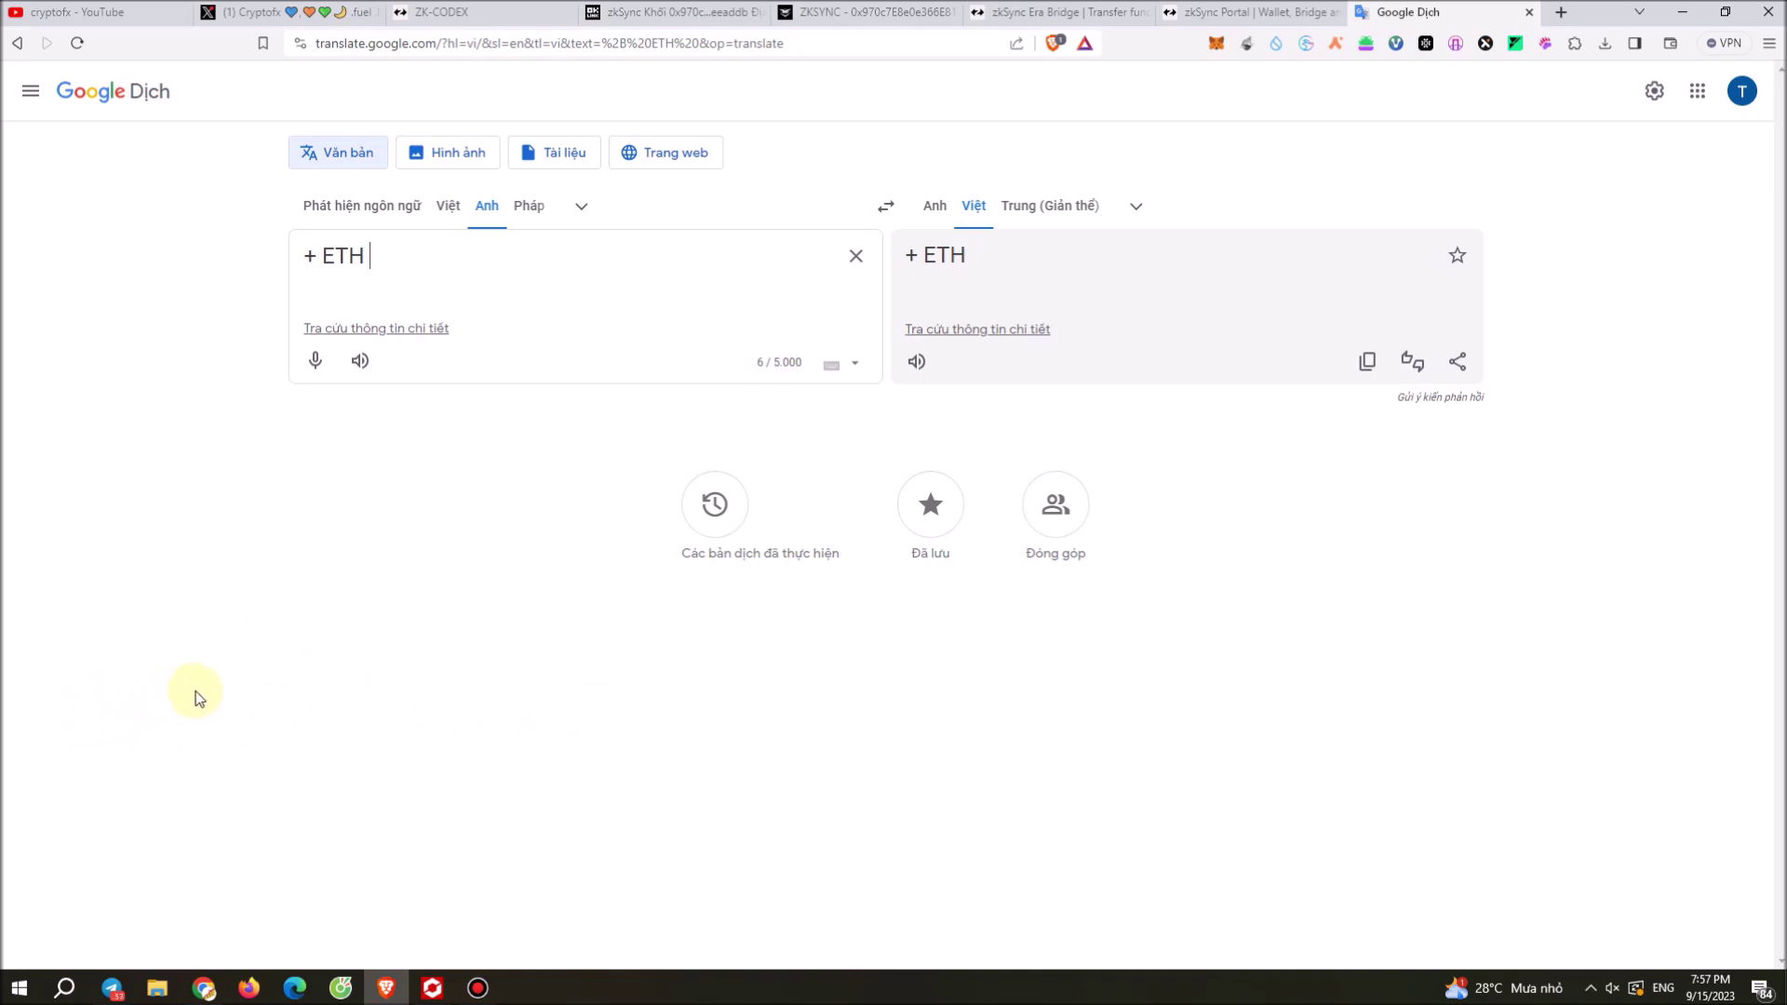
text(0.01)
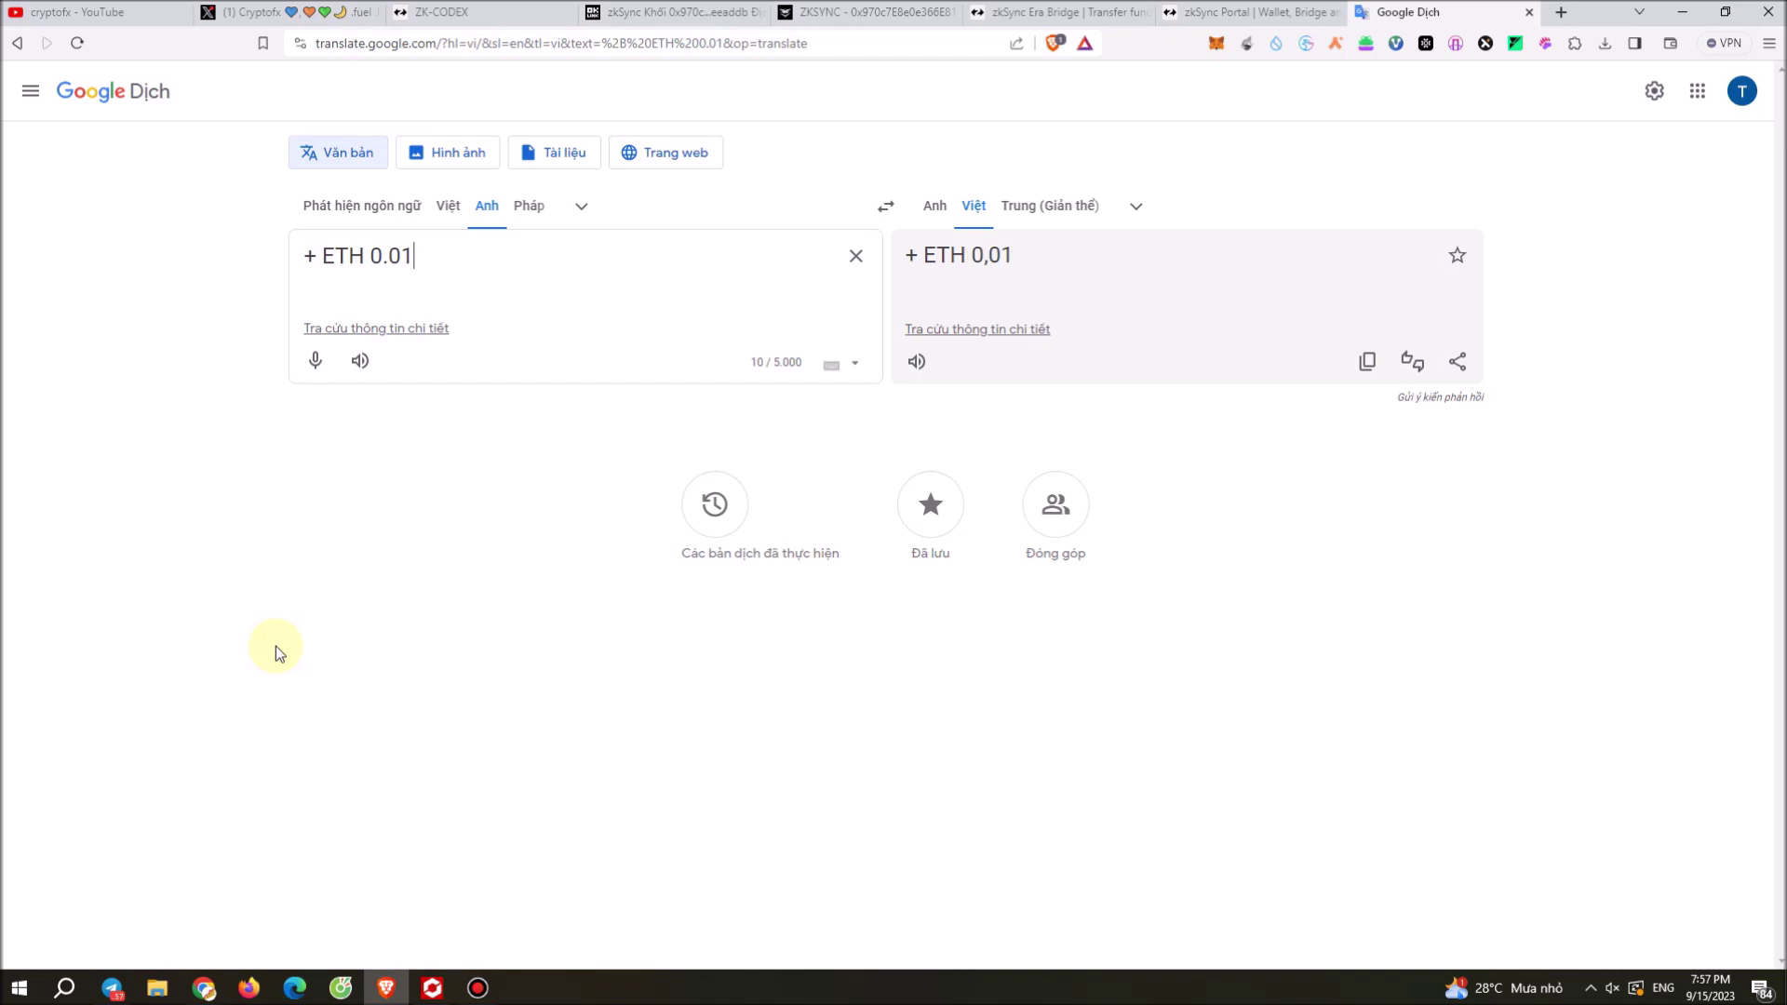
key(Return)
text(+ 0.01)
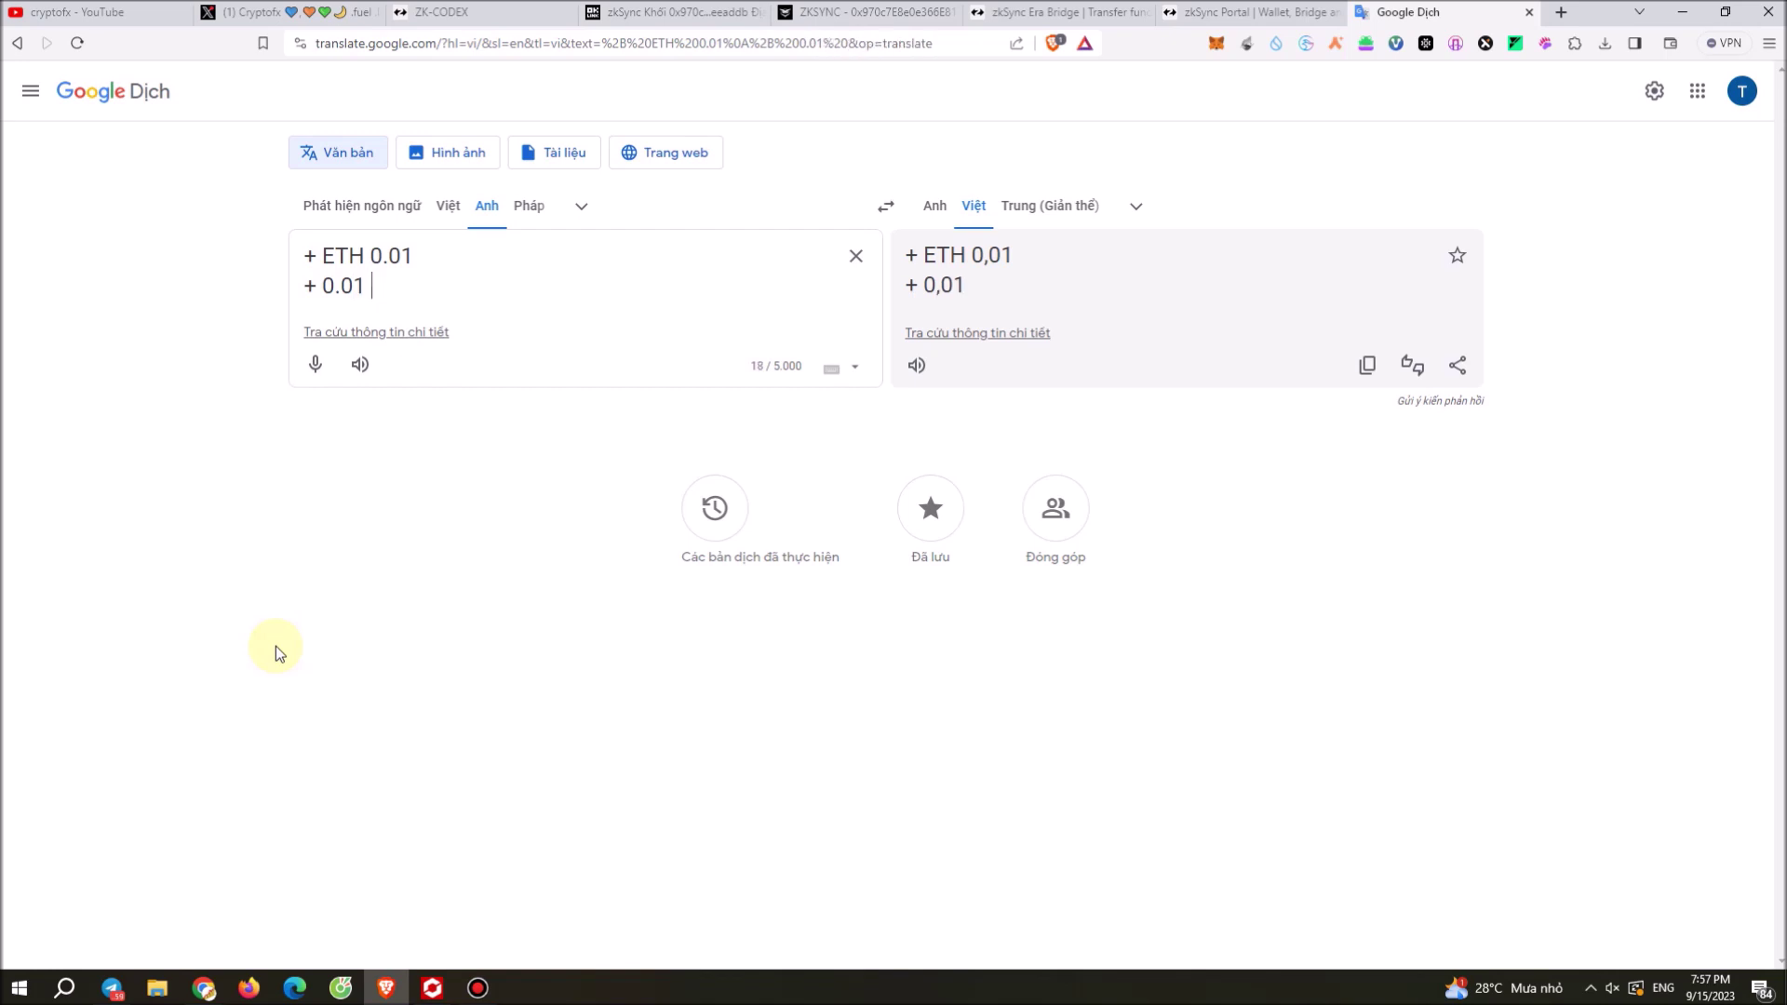
text( Era)
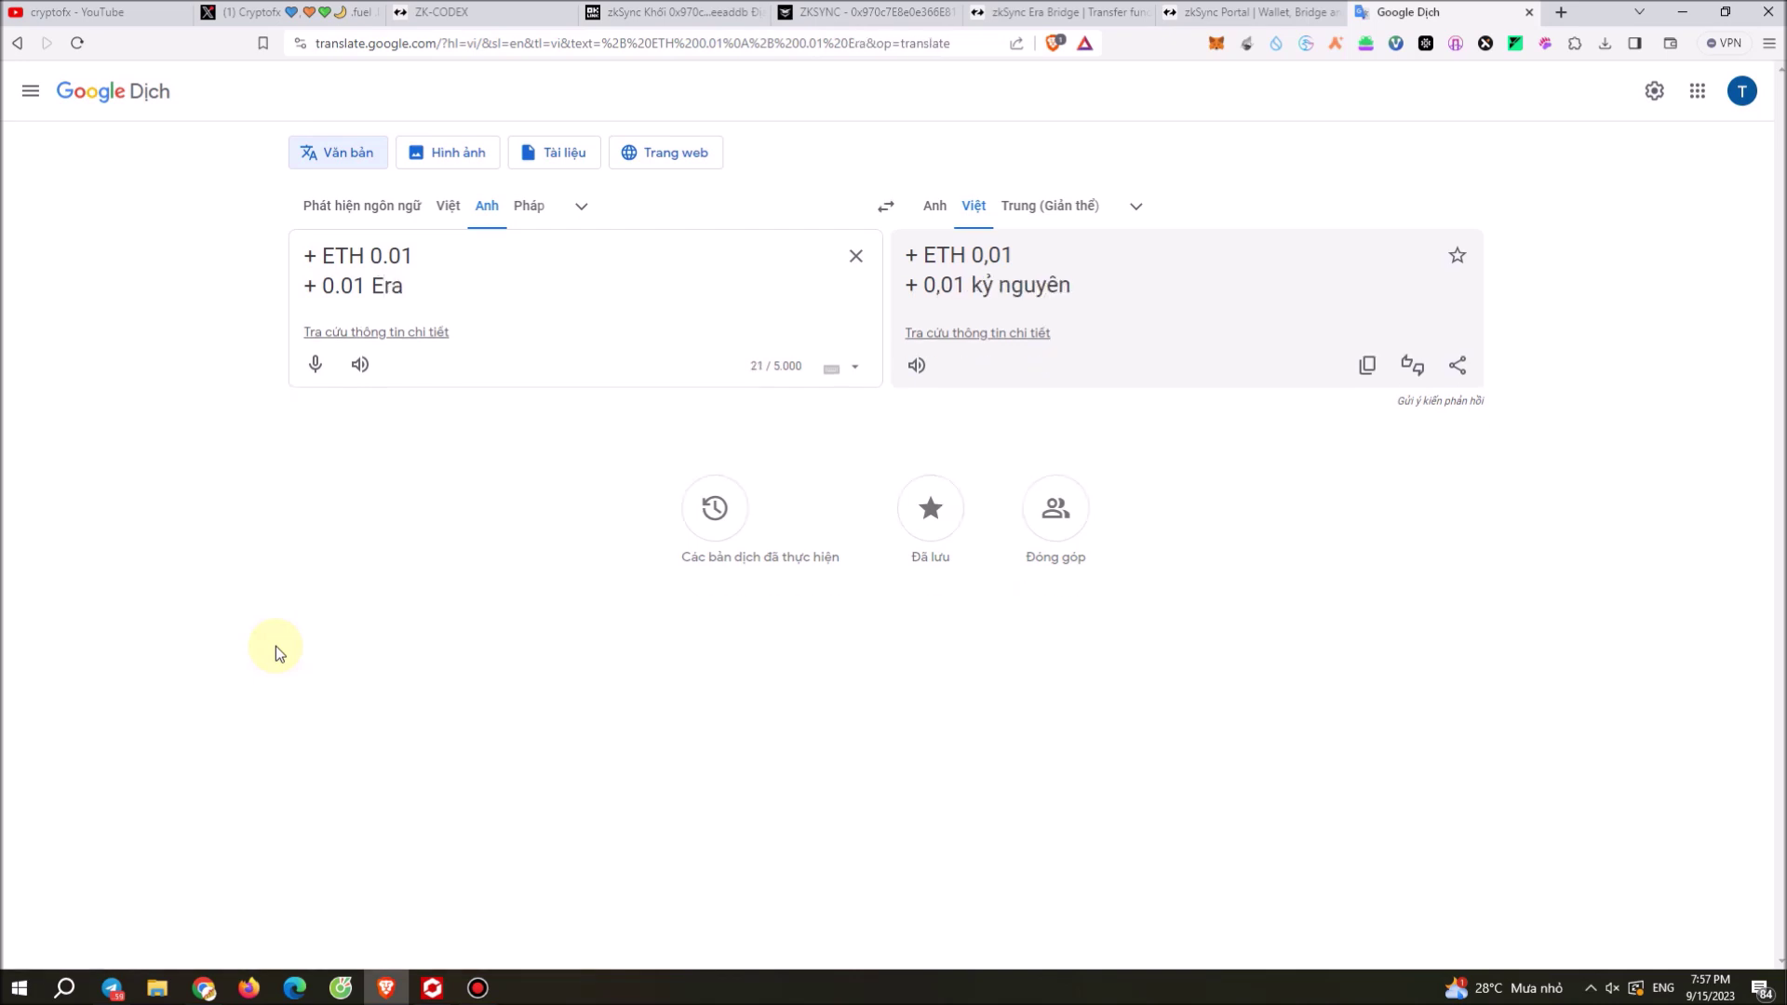
Step: Add two more lines to the notes: "+NFT" and "+ Contract"
key(Return)
text(+)
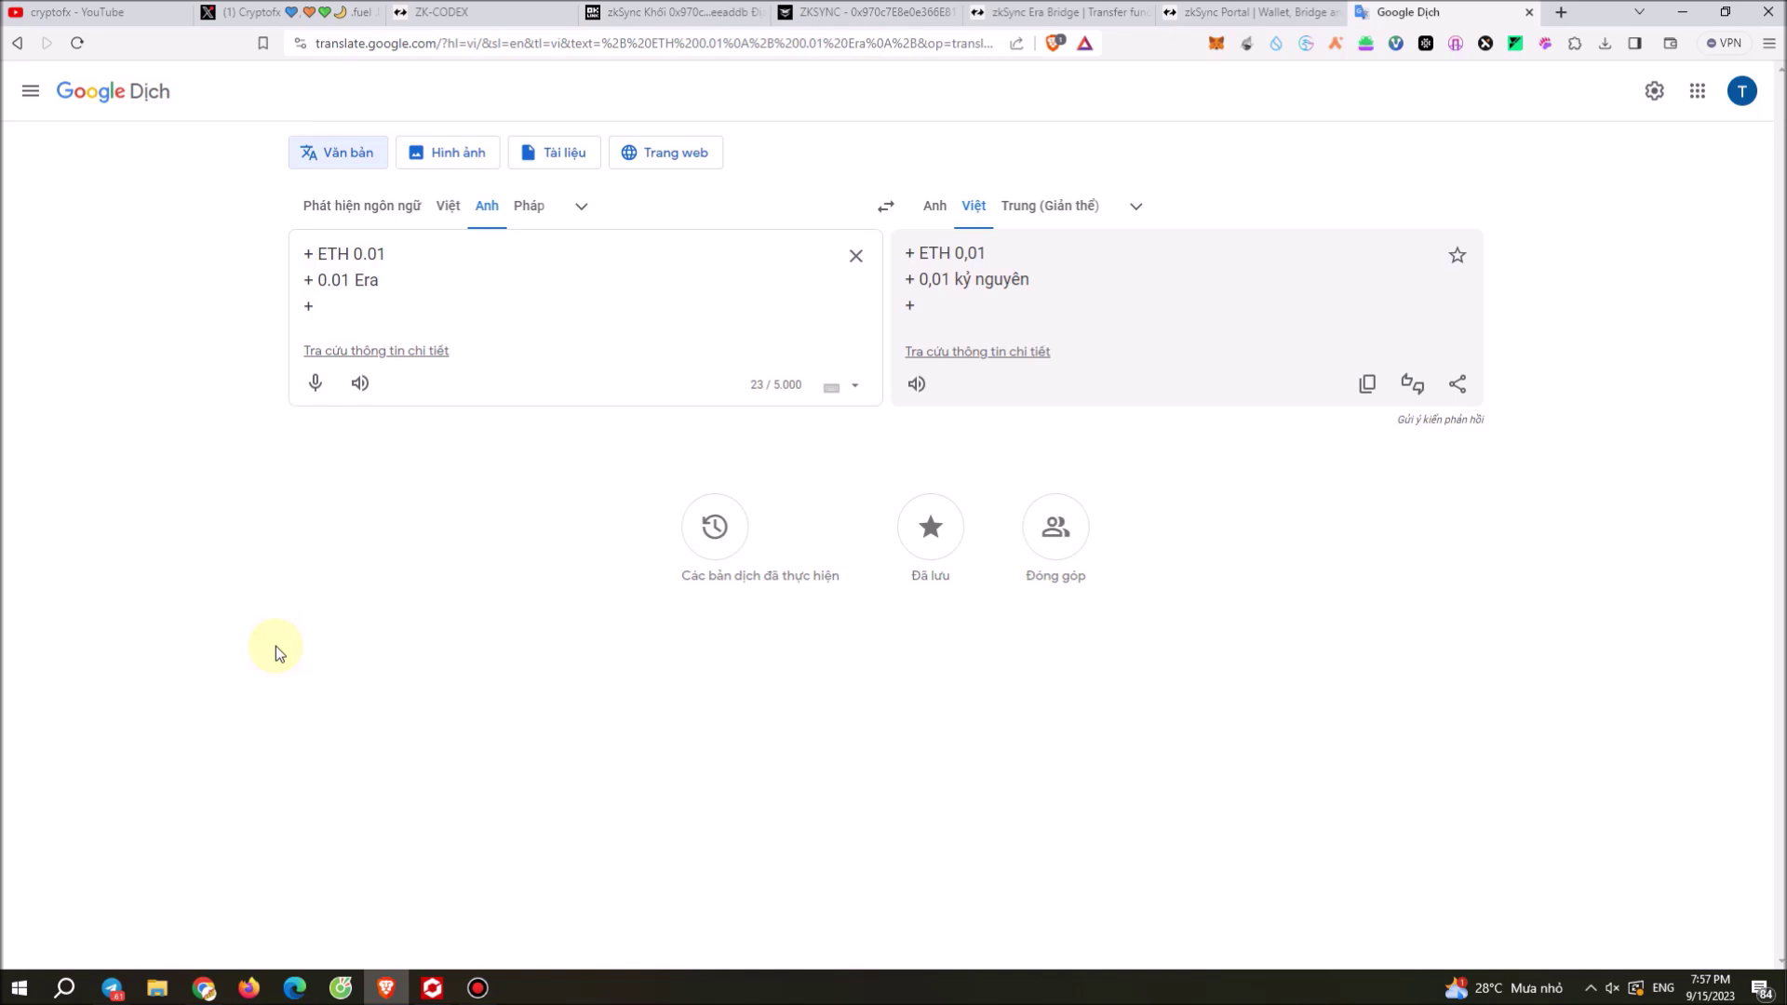
text(NFT)
key(Return)
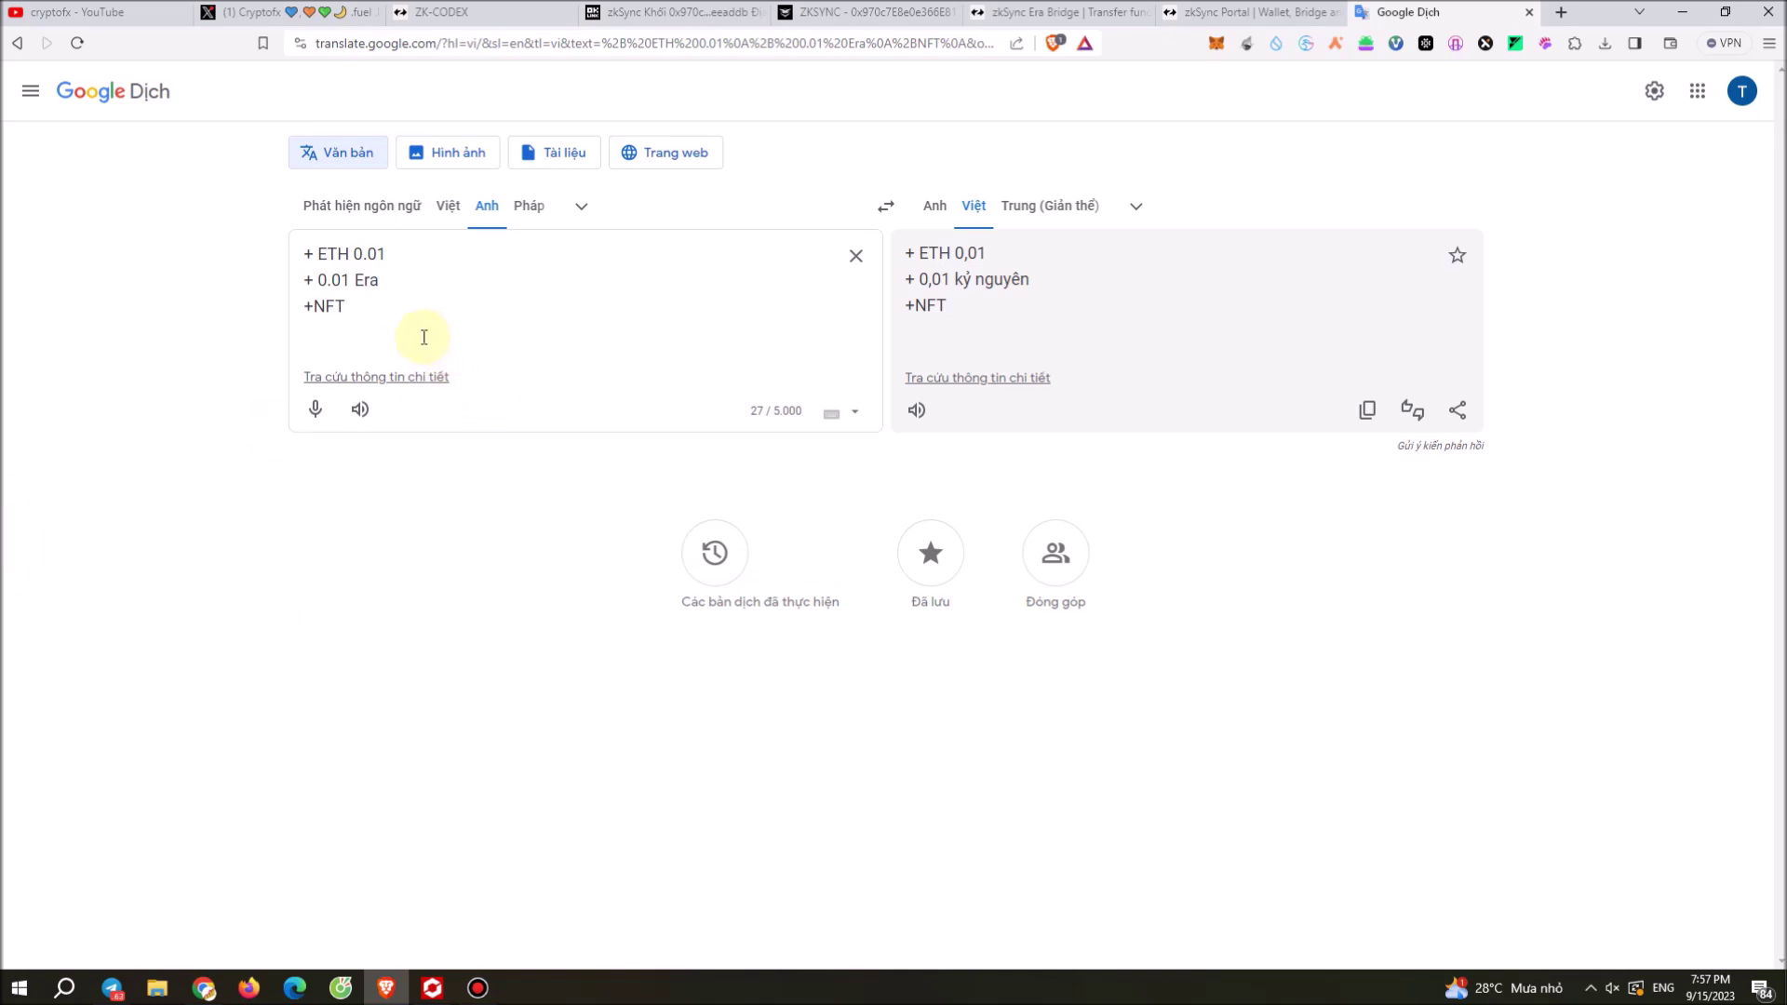
text(+ Contract)
key(Return)
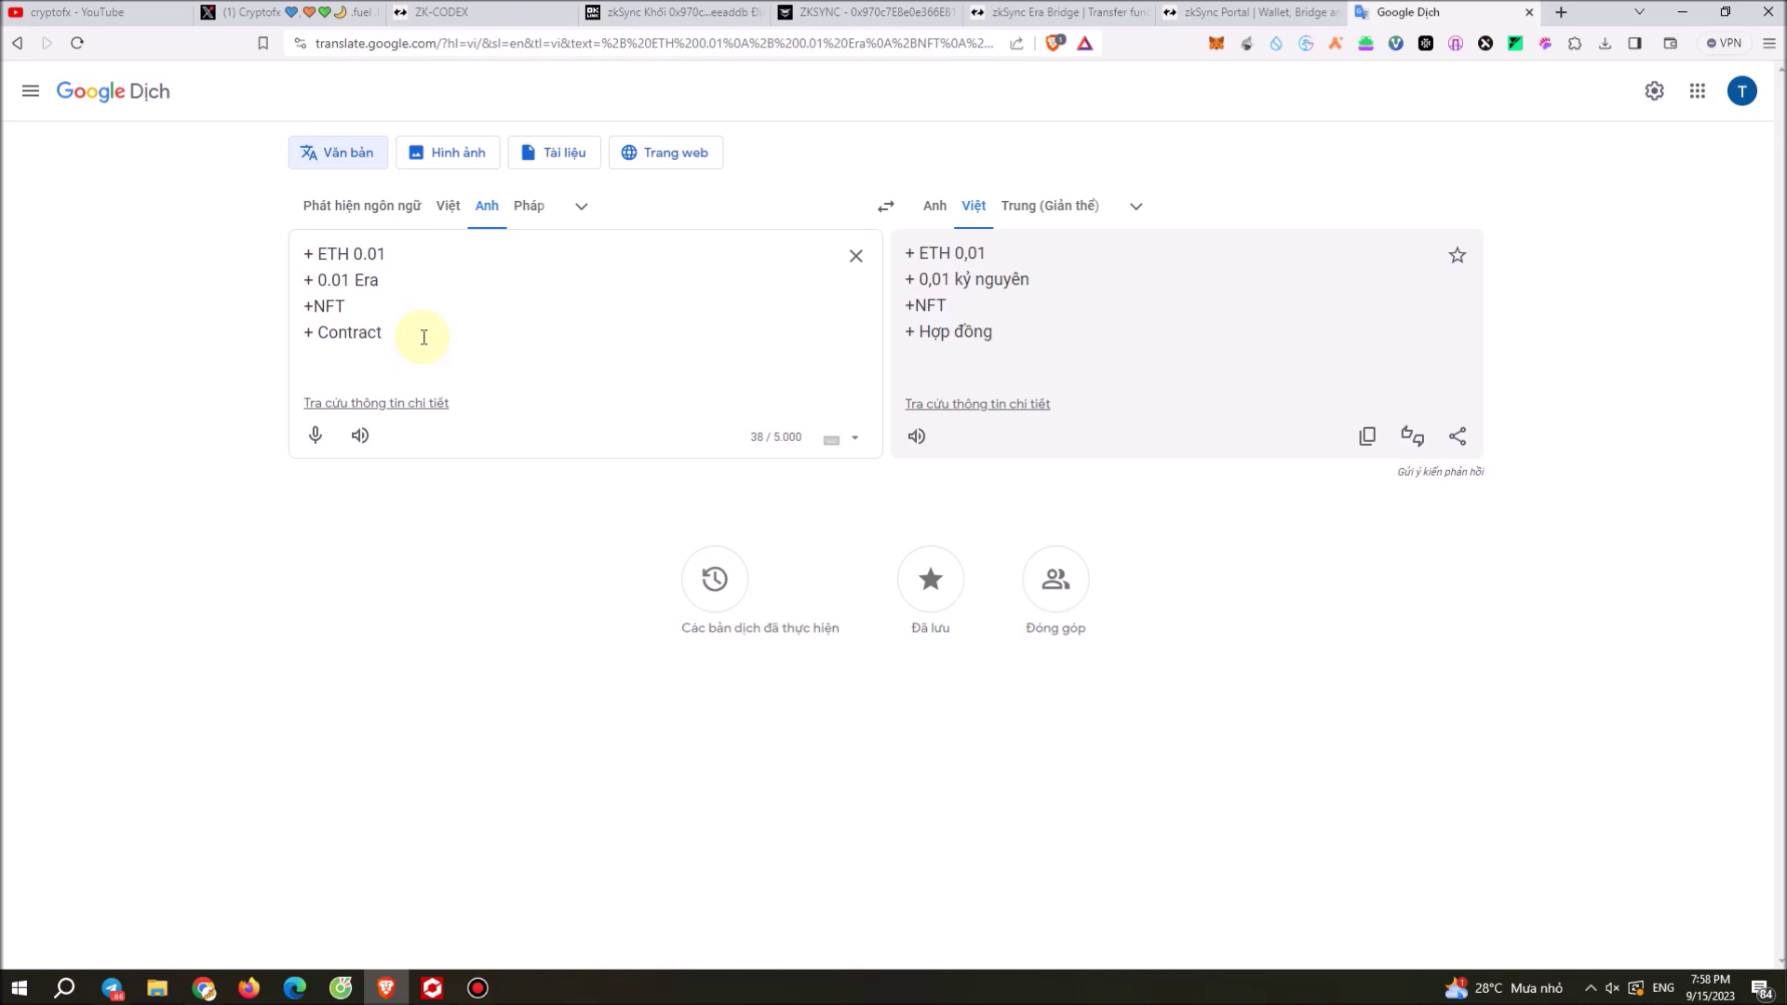
Step: Review the Arbitrum Simulation criteria on ZK-CODEX and insert "+ zksync Lite" as the first line of the Google Translate notes
click(439, 19)
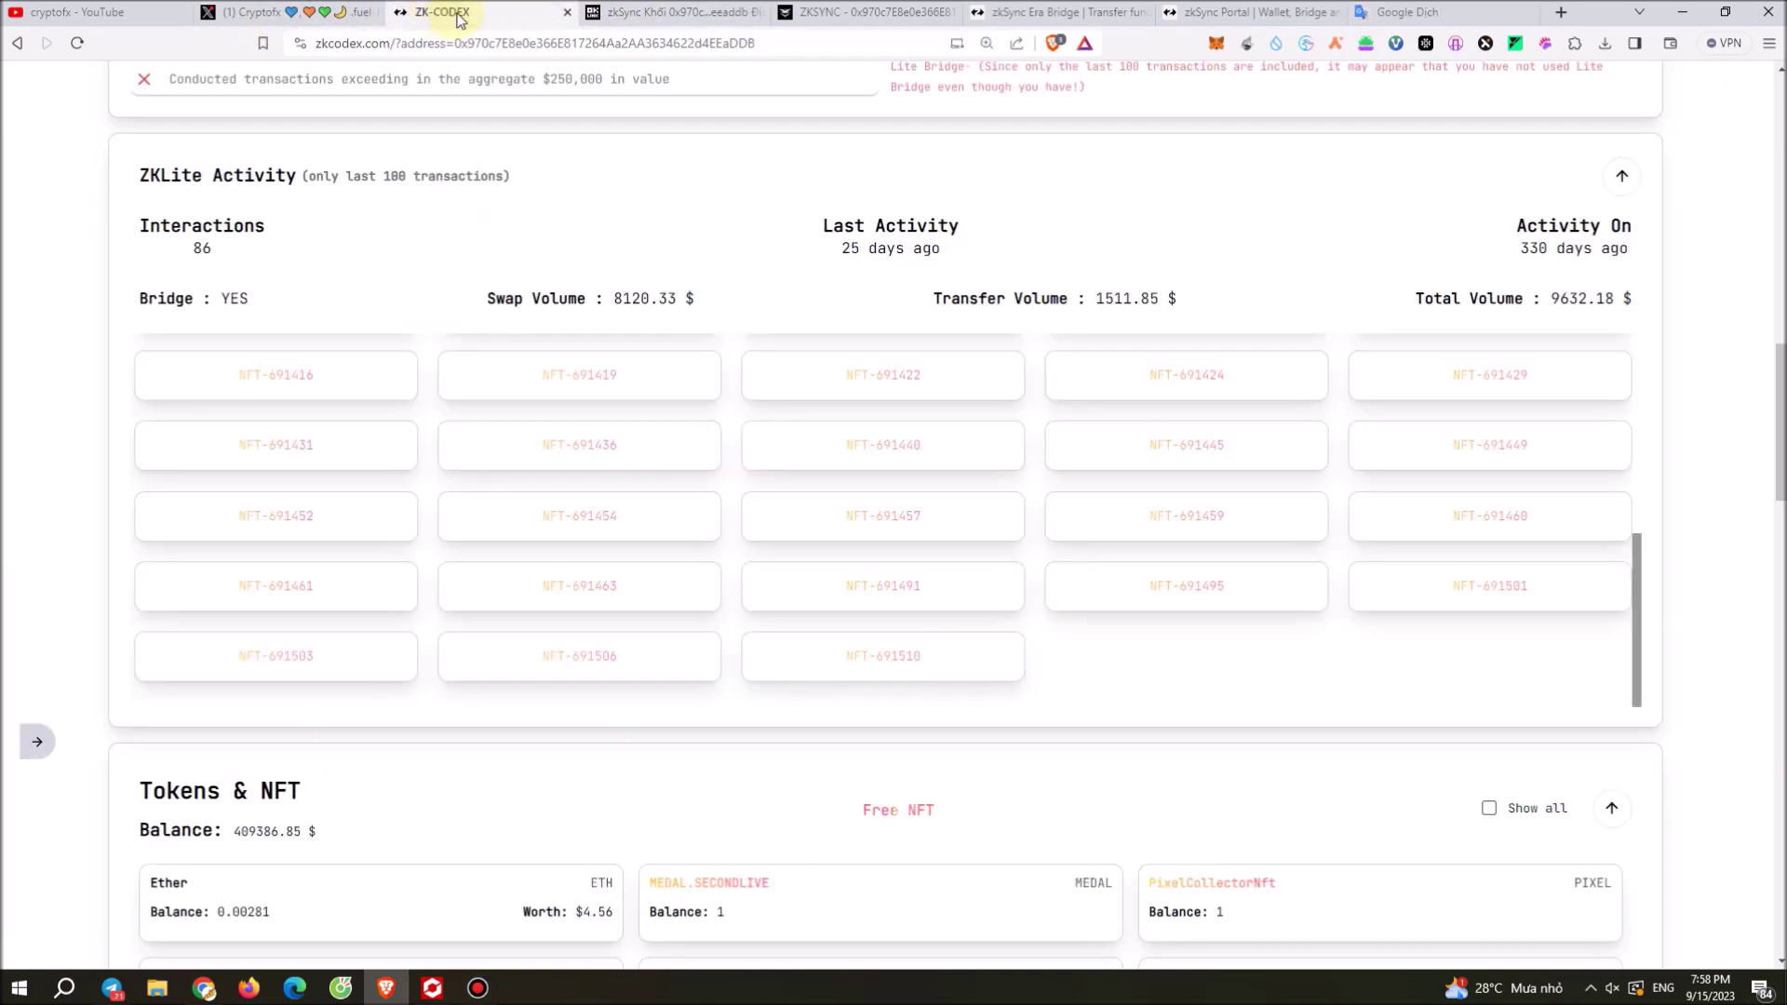
scroll(492, 396, up, 10)
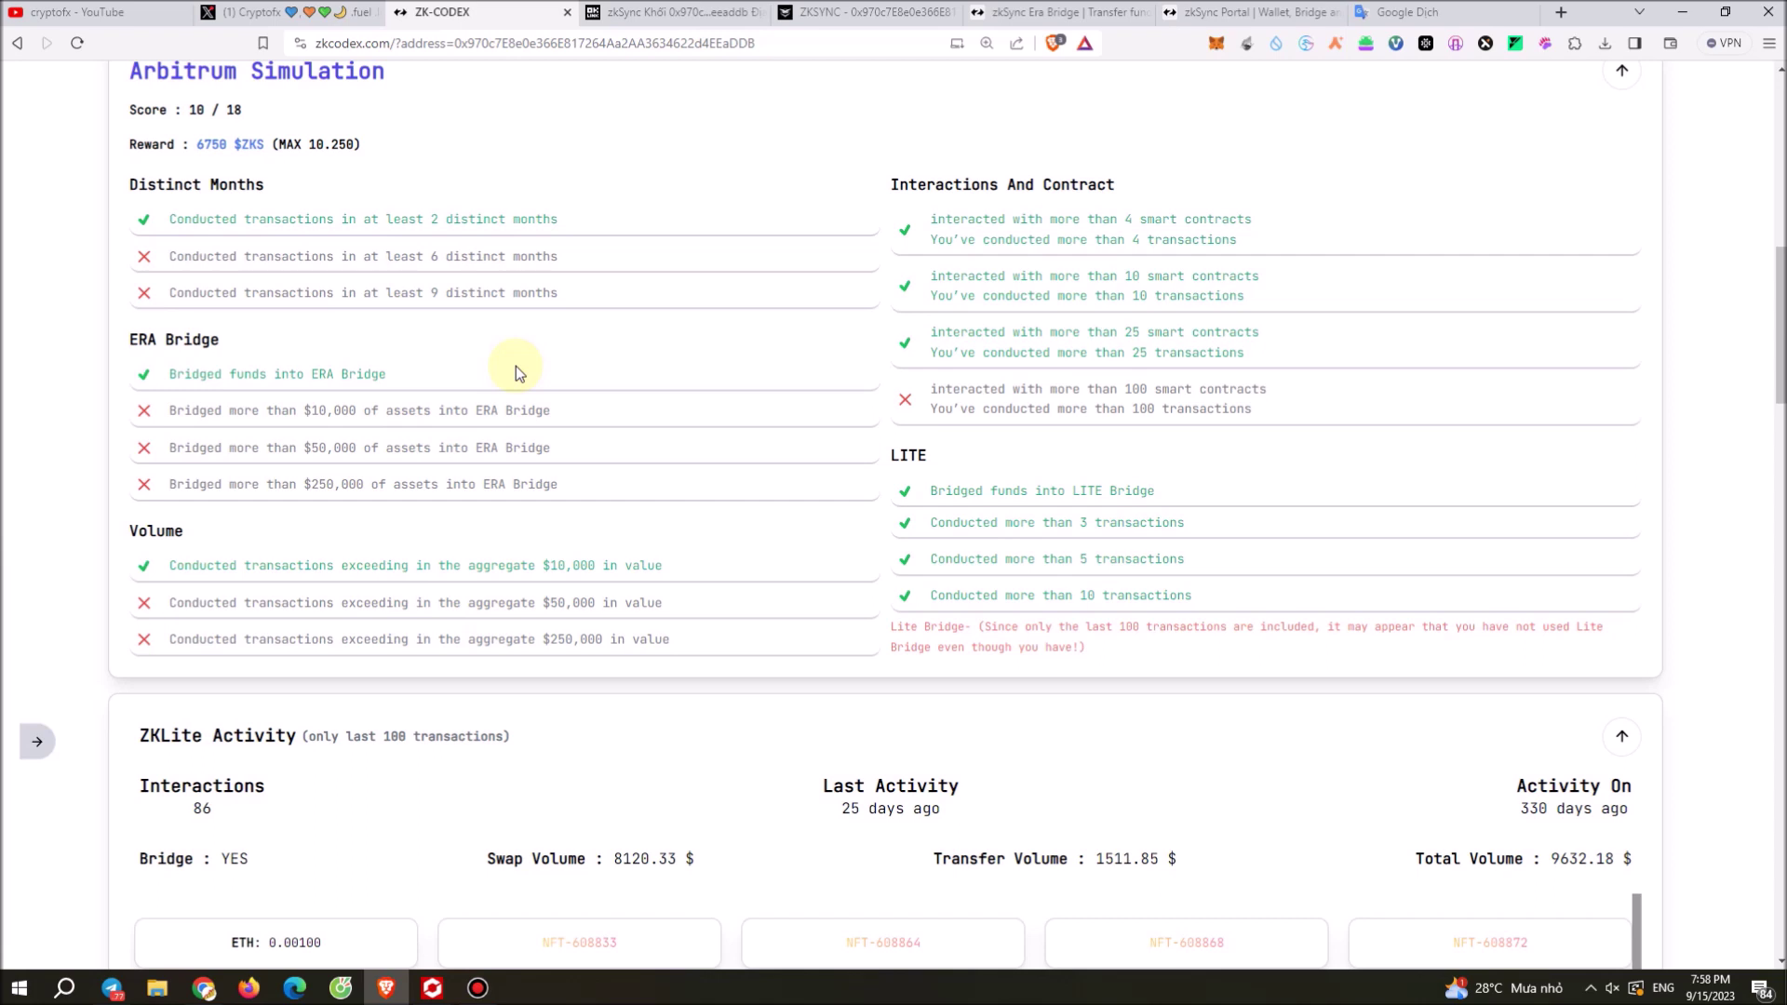
click(1401, 12)
click(305, 253)
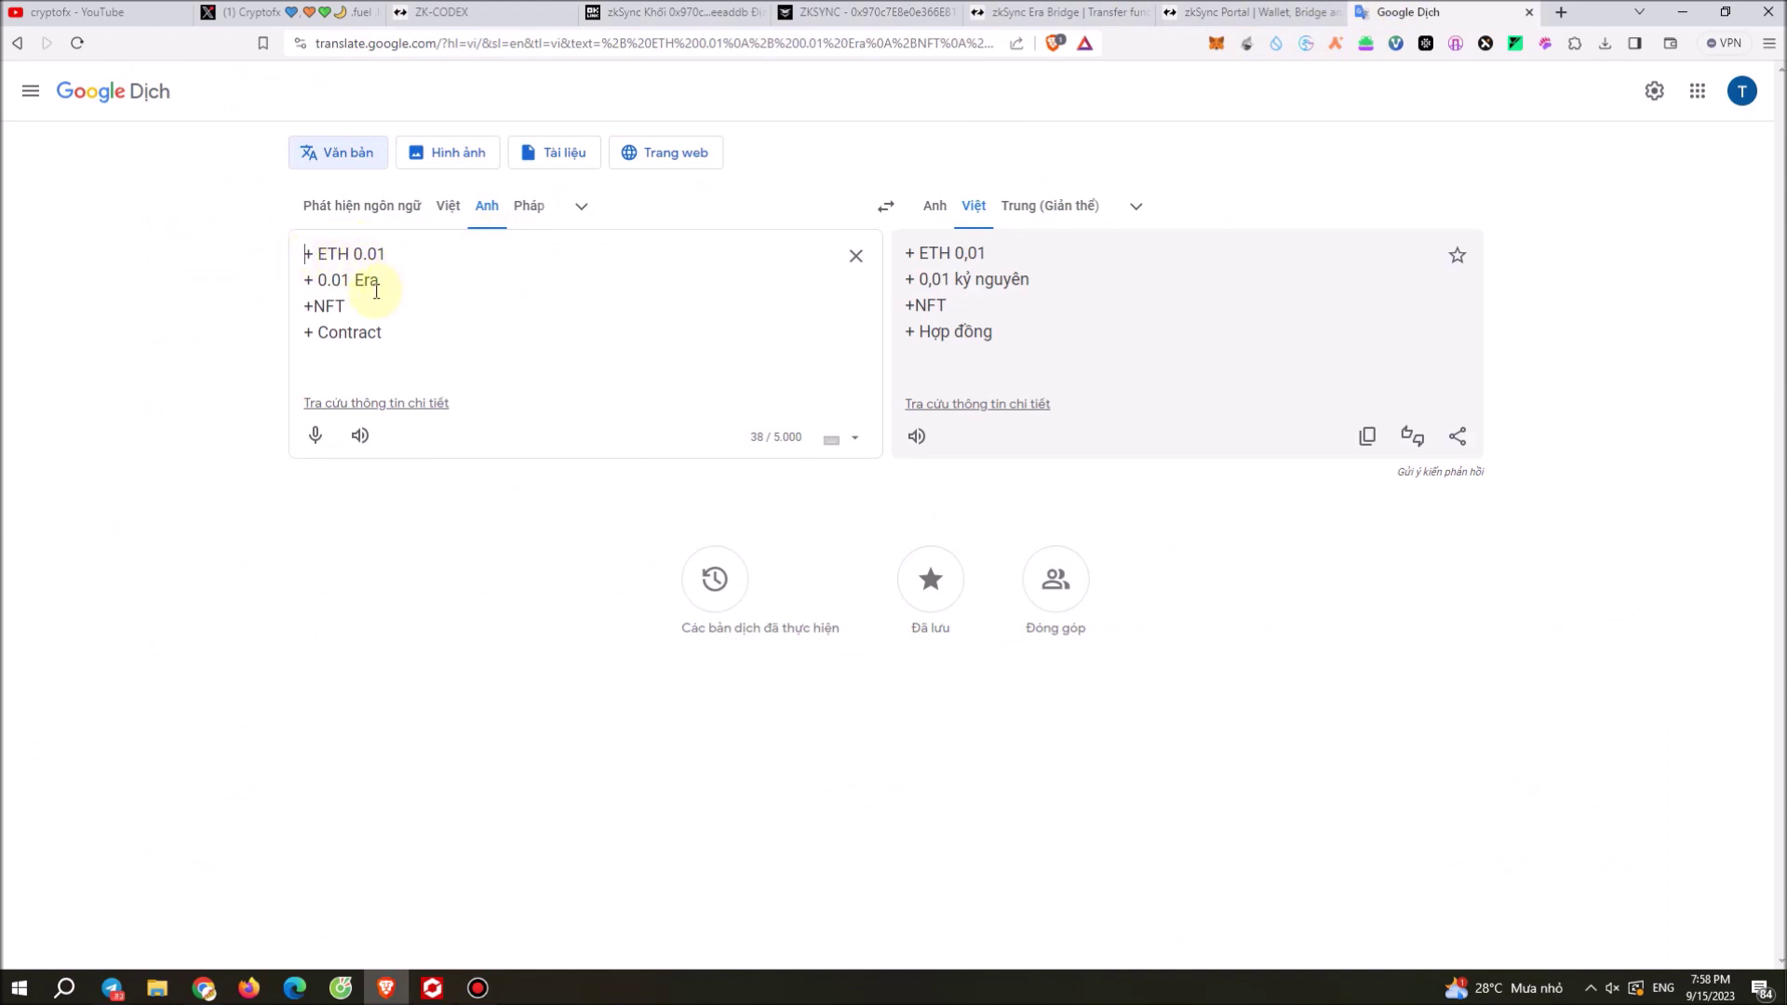
key(Return)
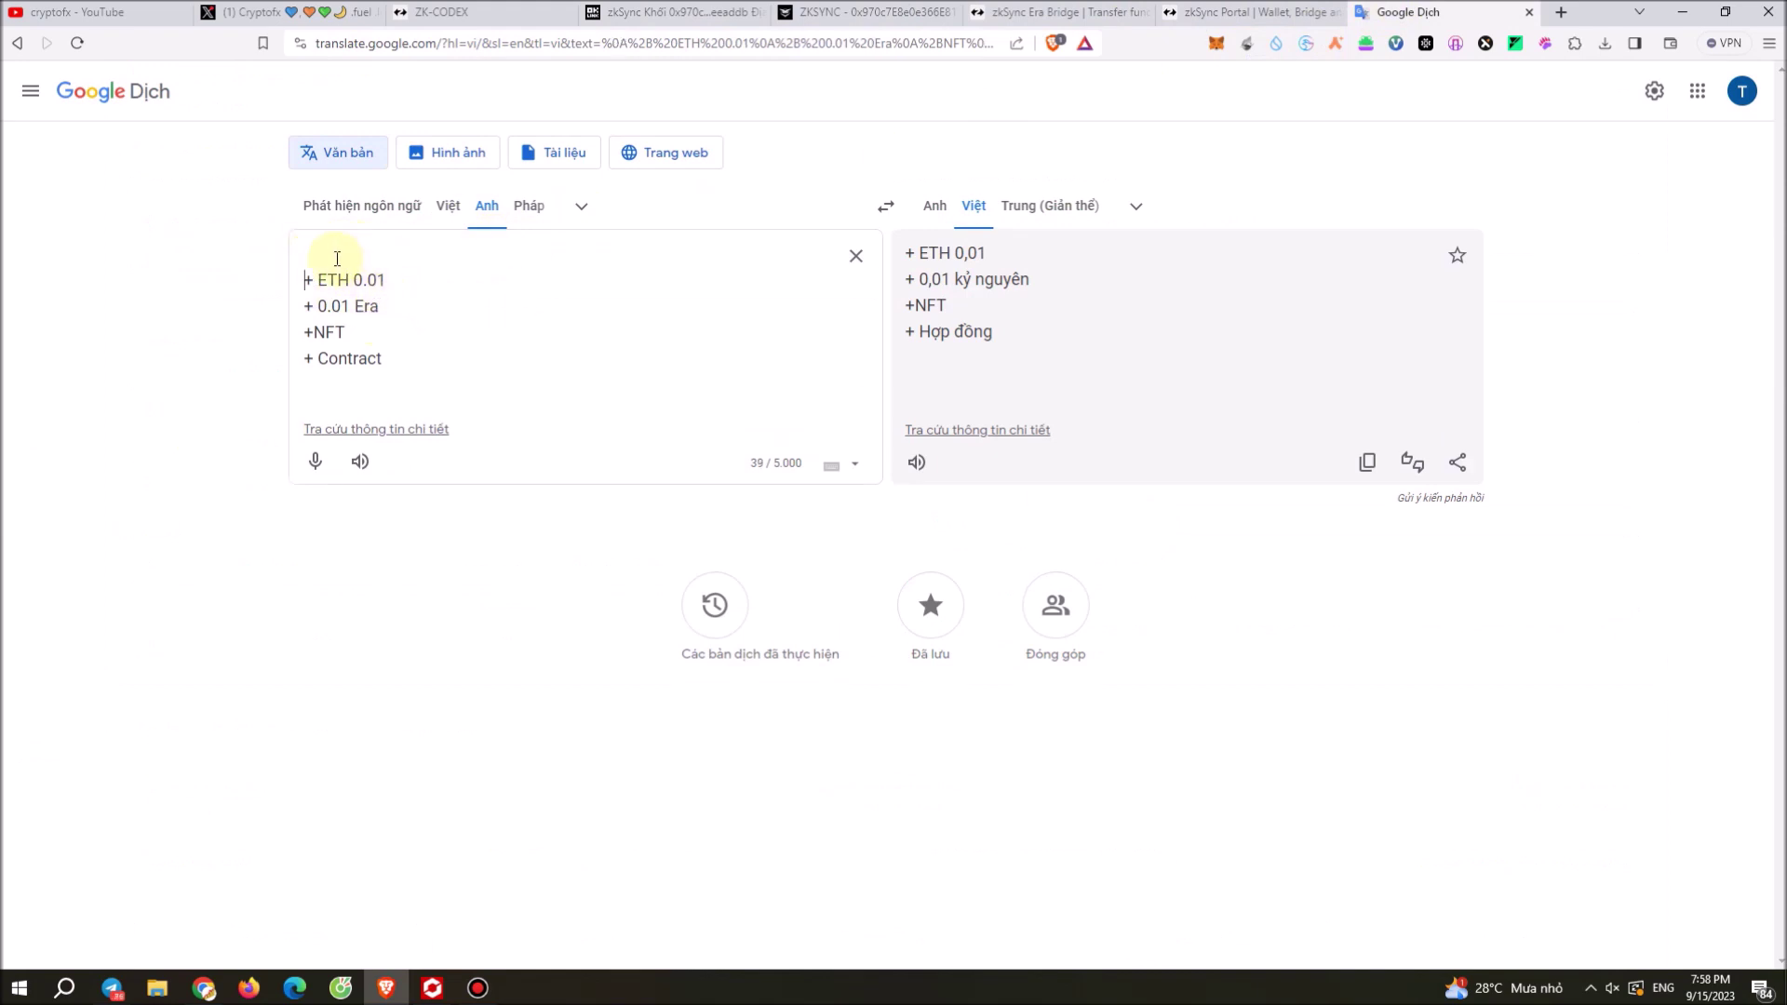
text(+)
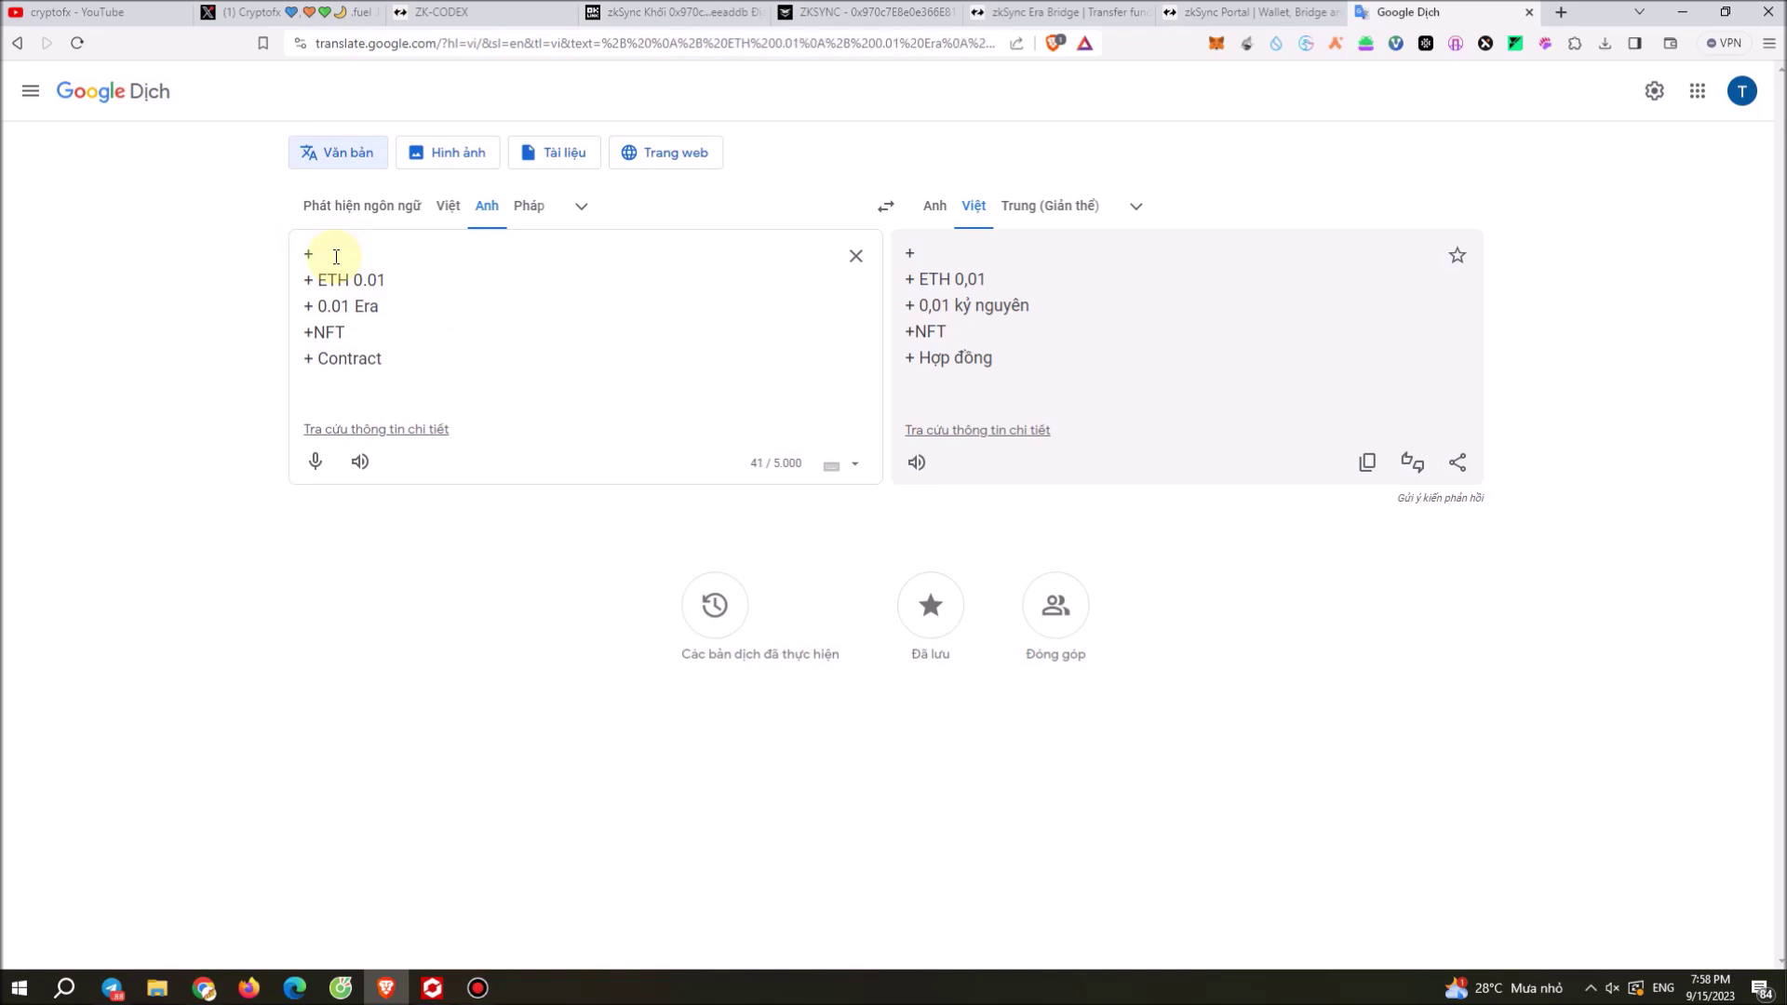
text(zksync )
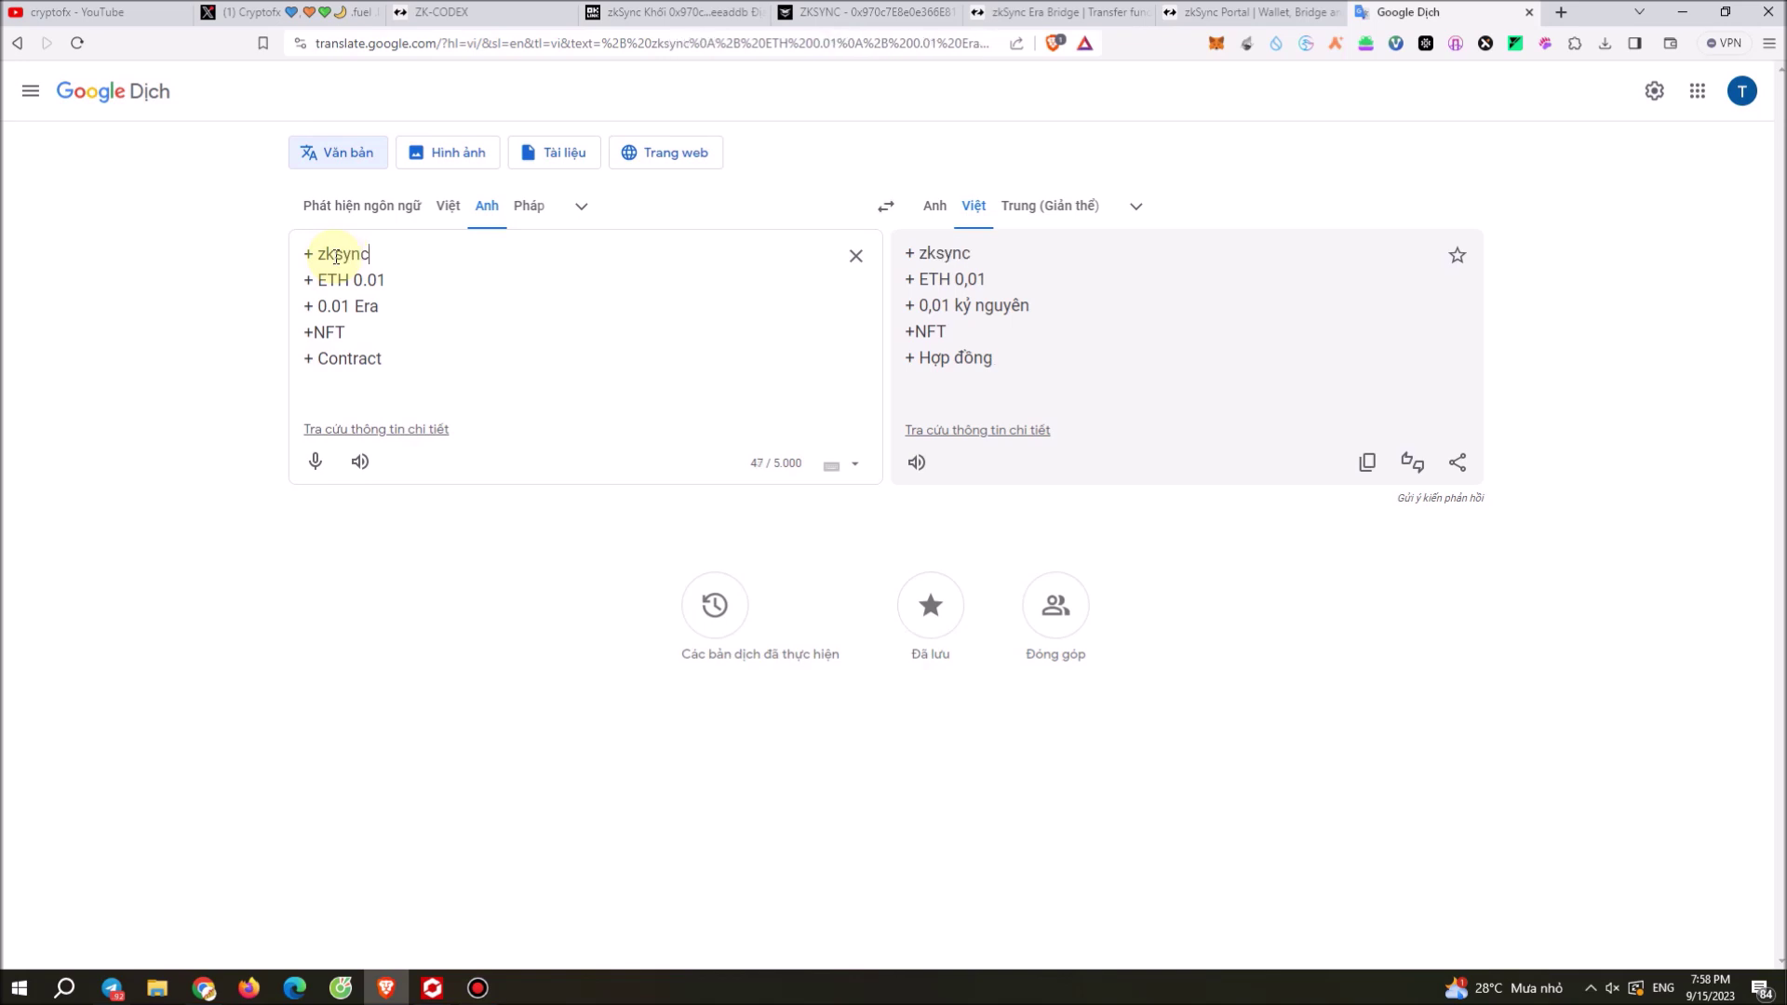
text(Life)
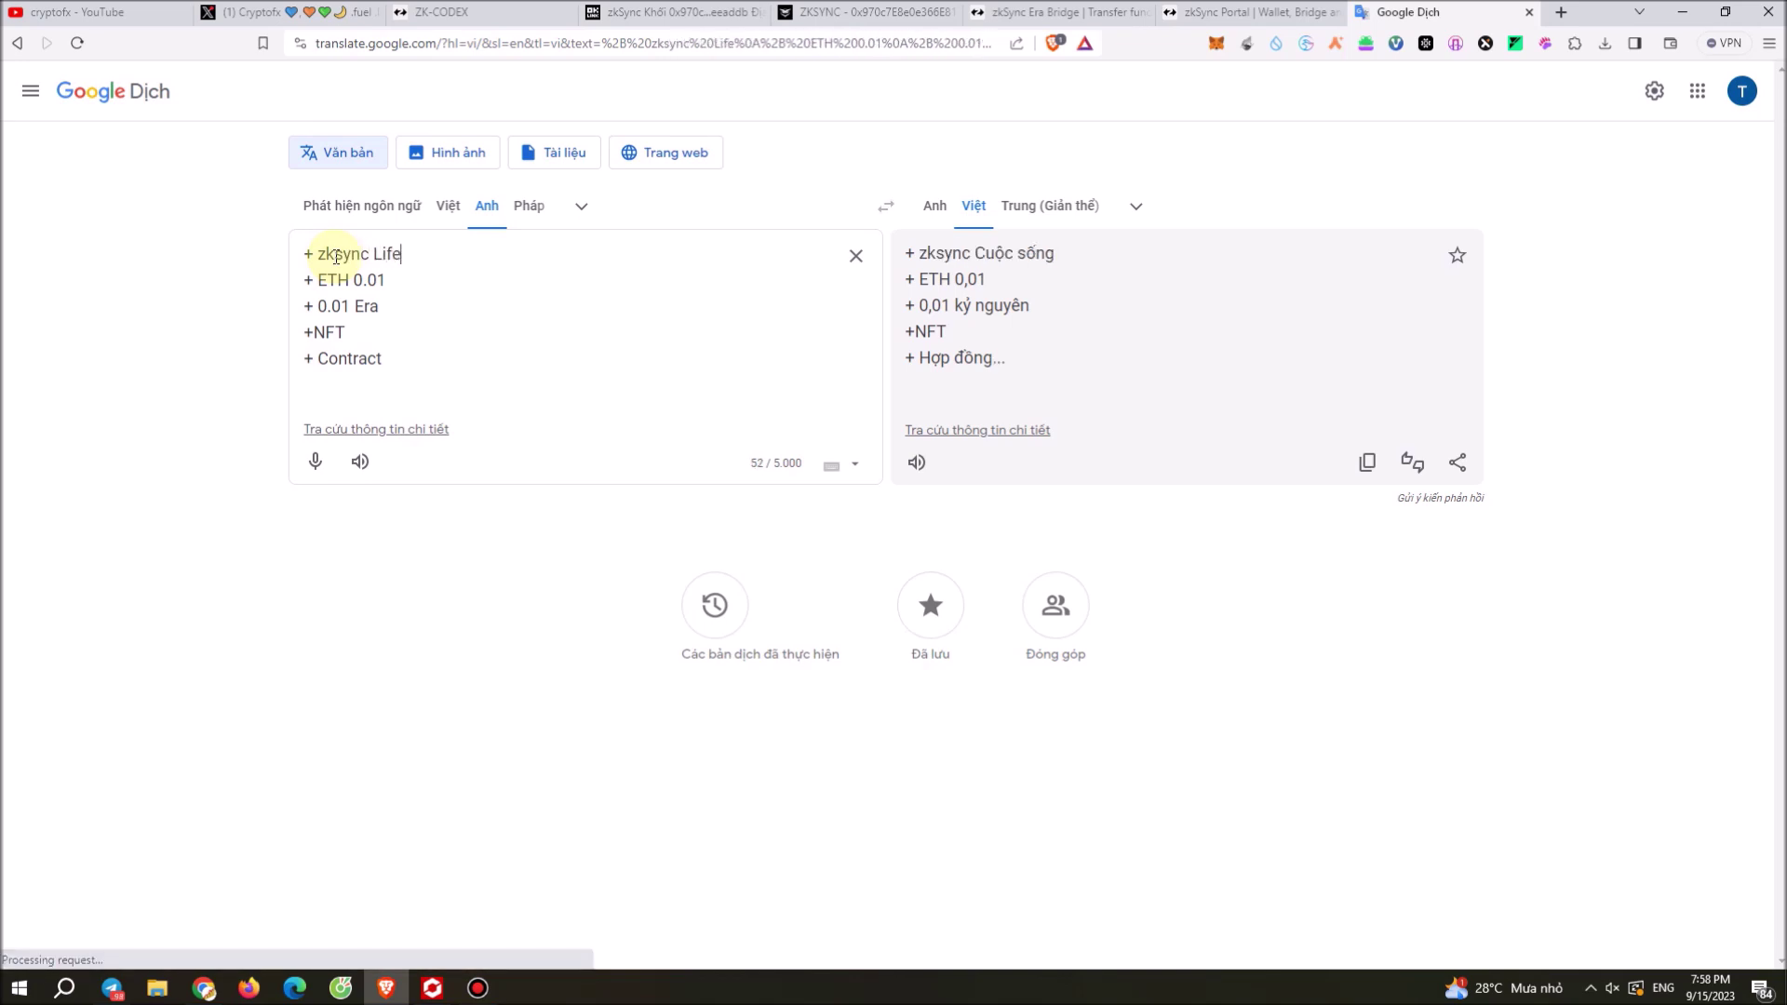
key(BackSpace)
text(te)
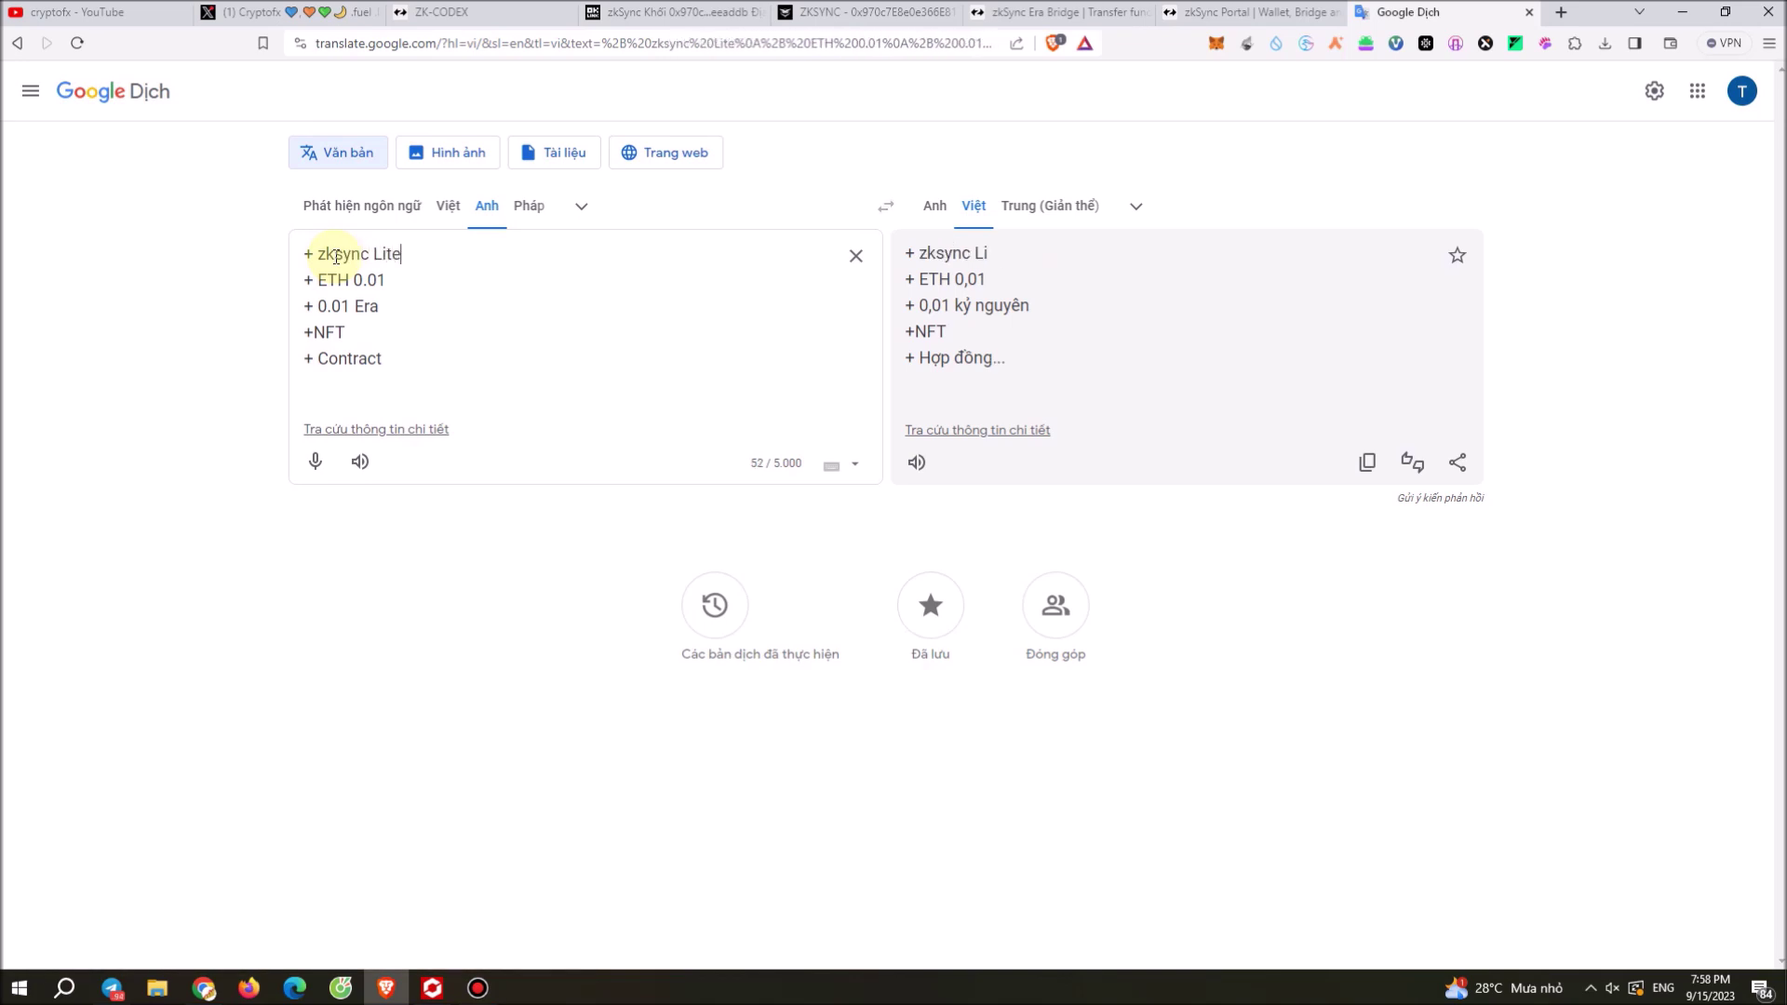
Step: Switch the zkSync Portal wallet's network to zkSync Lite Mainnet
click(442, 11)
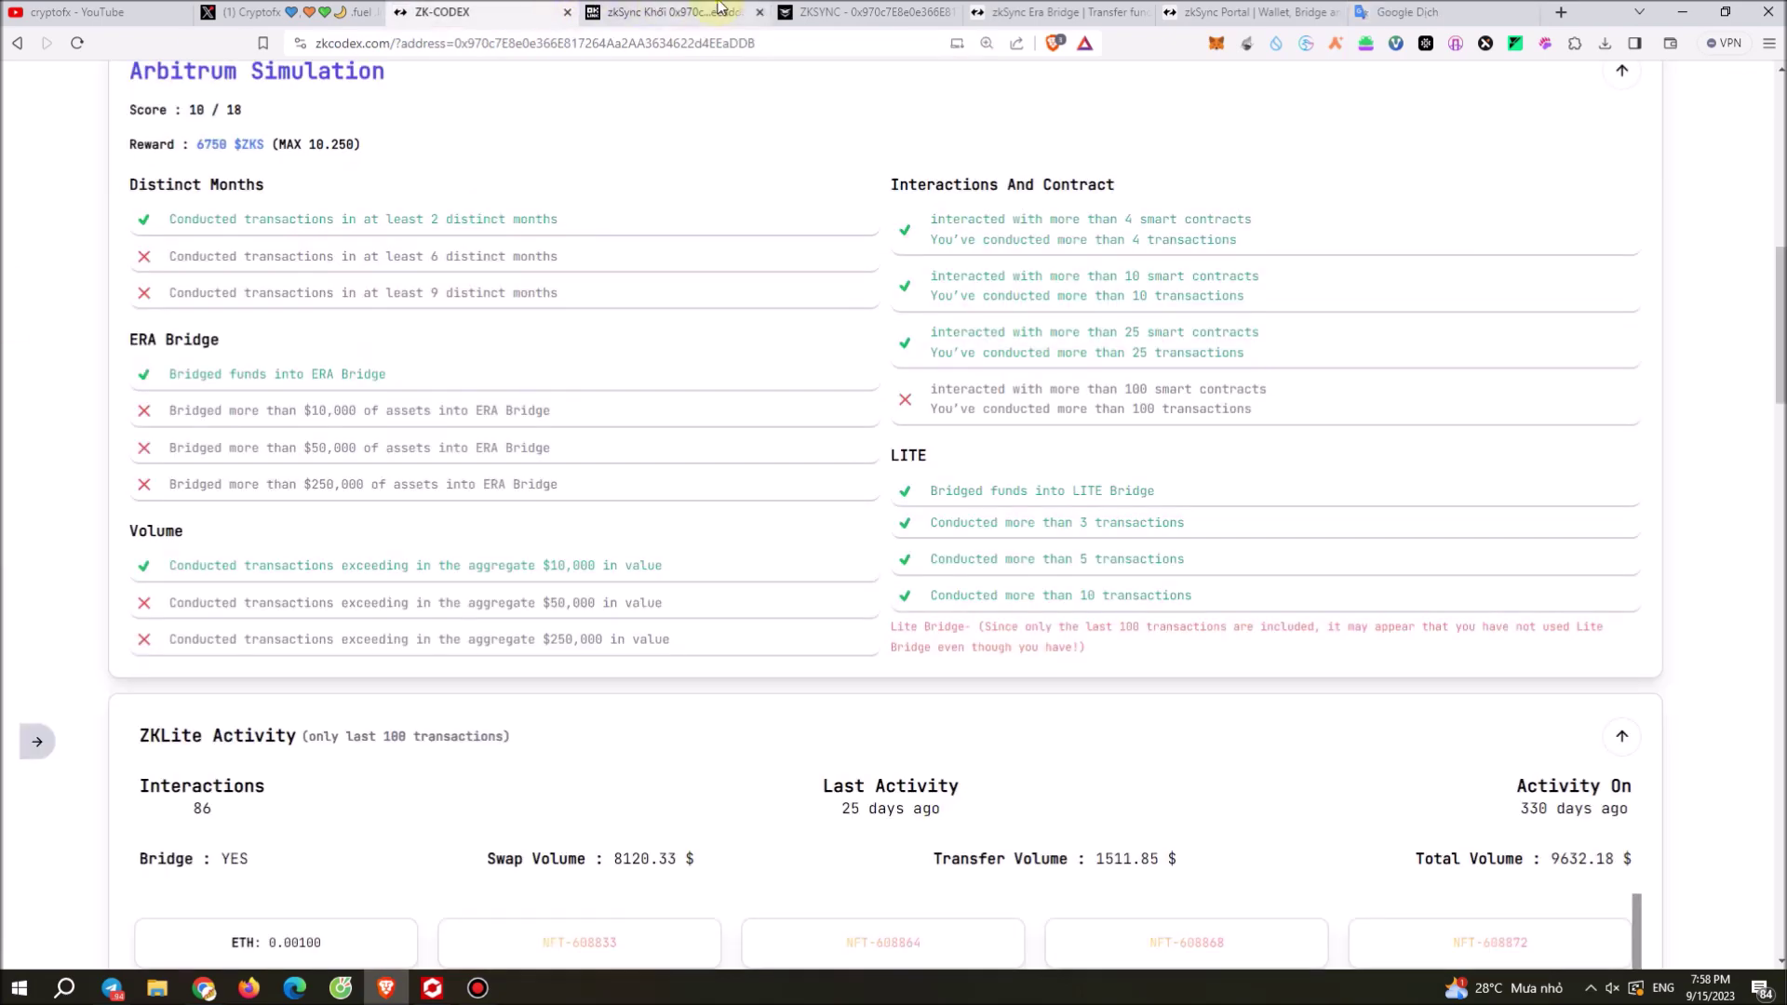
click(652, 12)
click(884, 11)
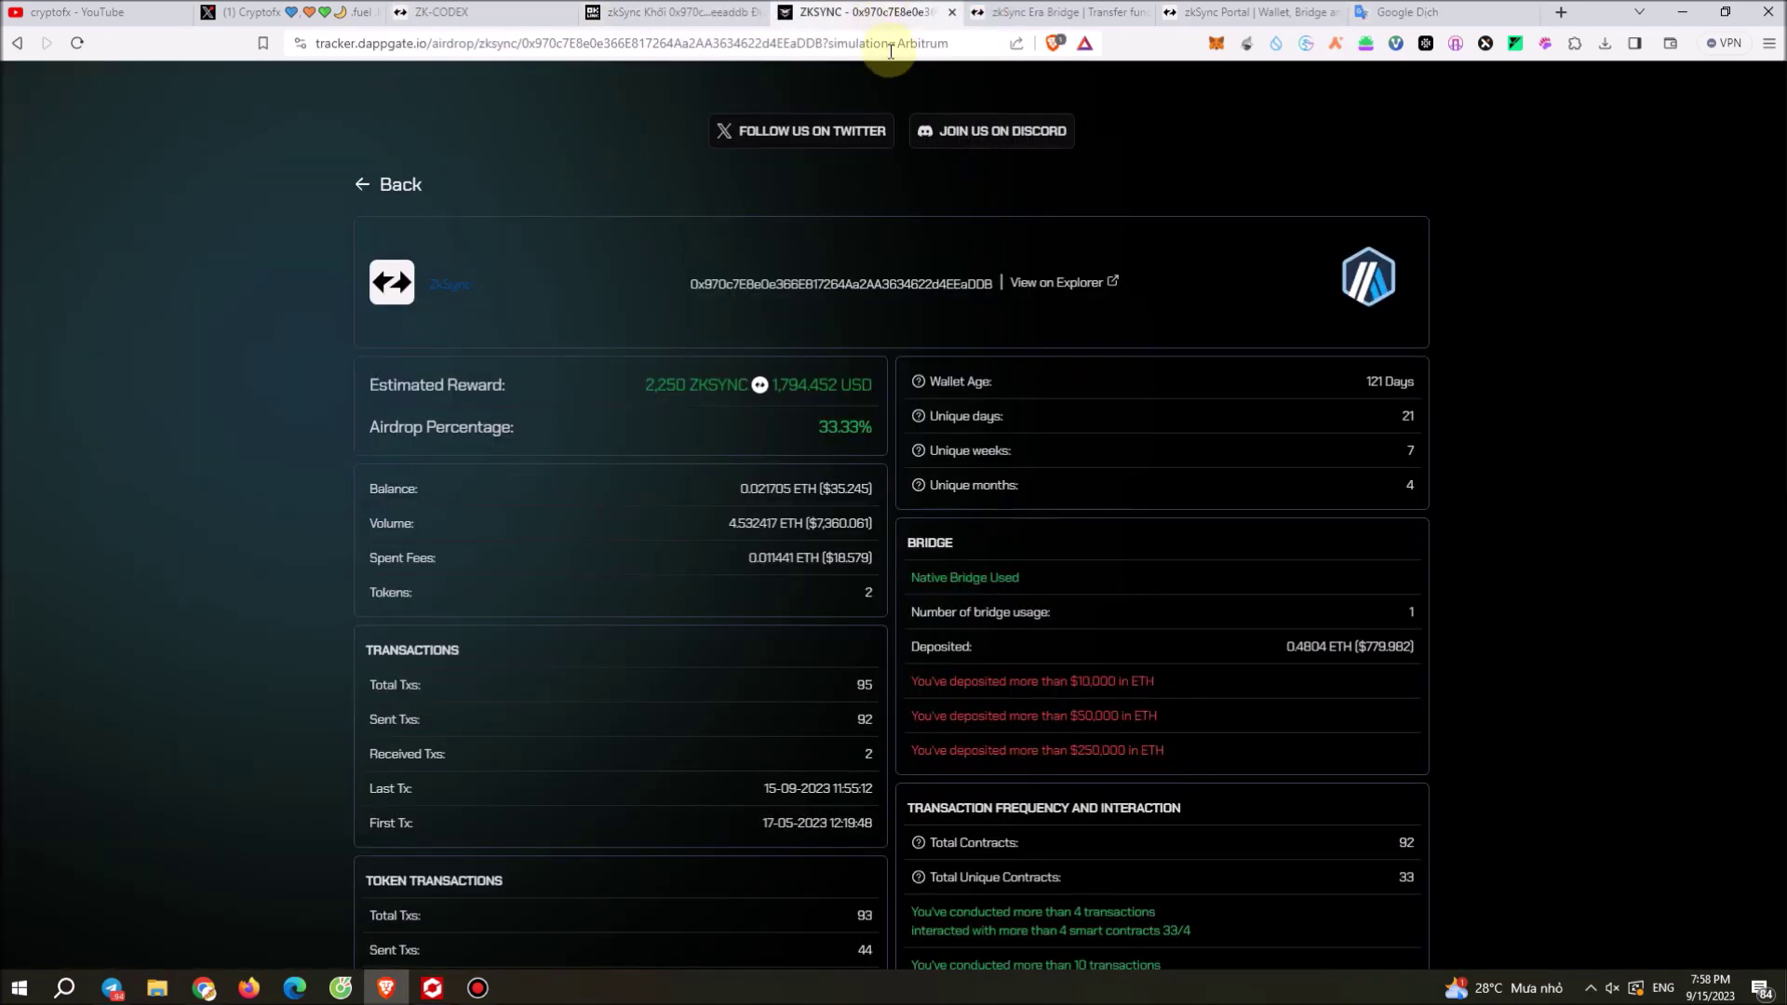
click(540, 9)
click(1042, 11)
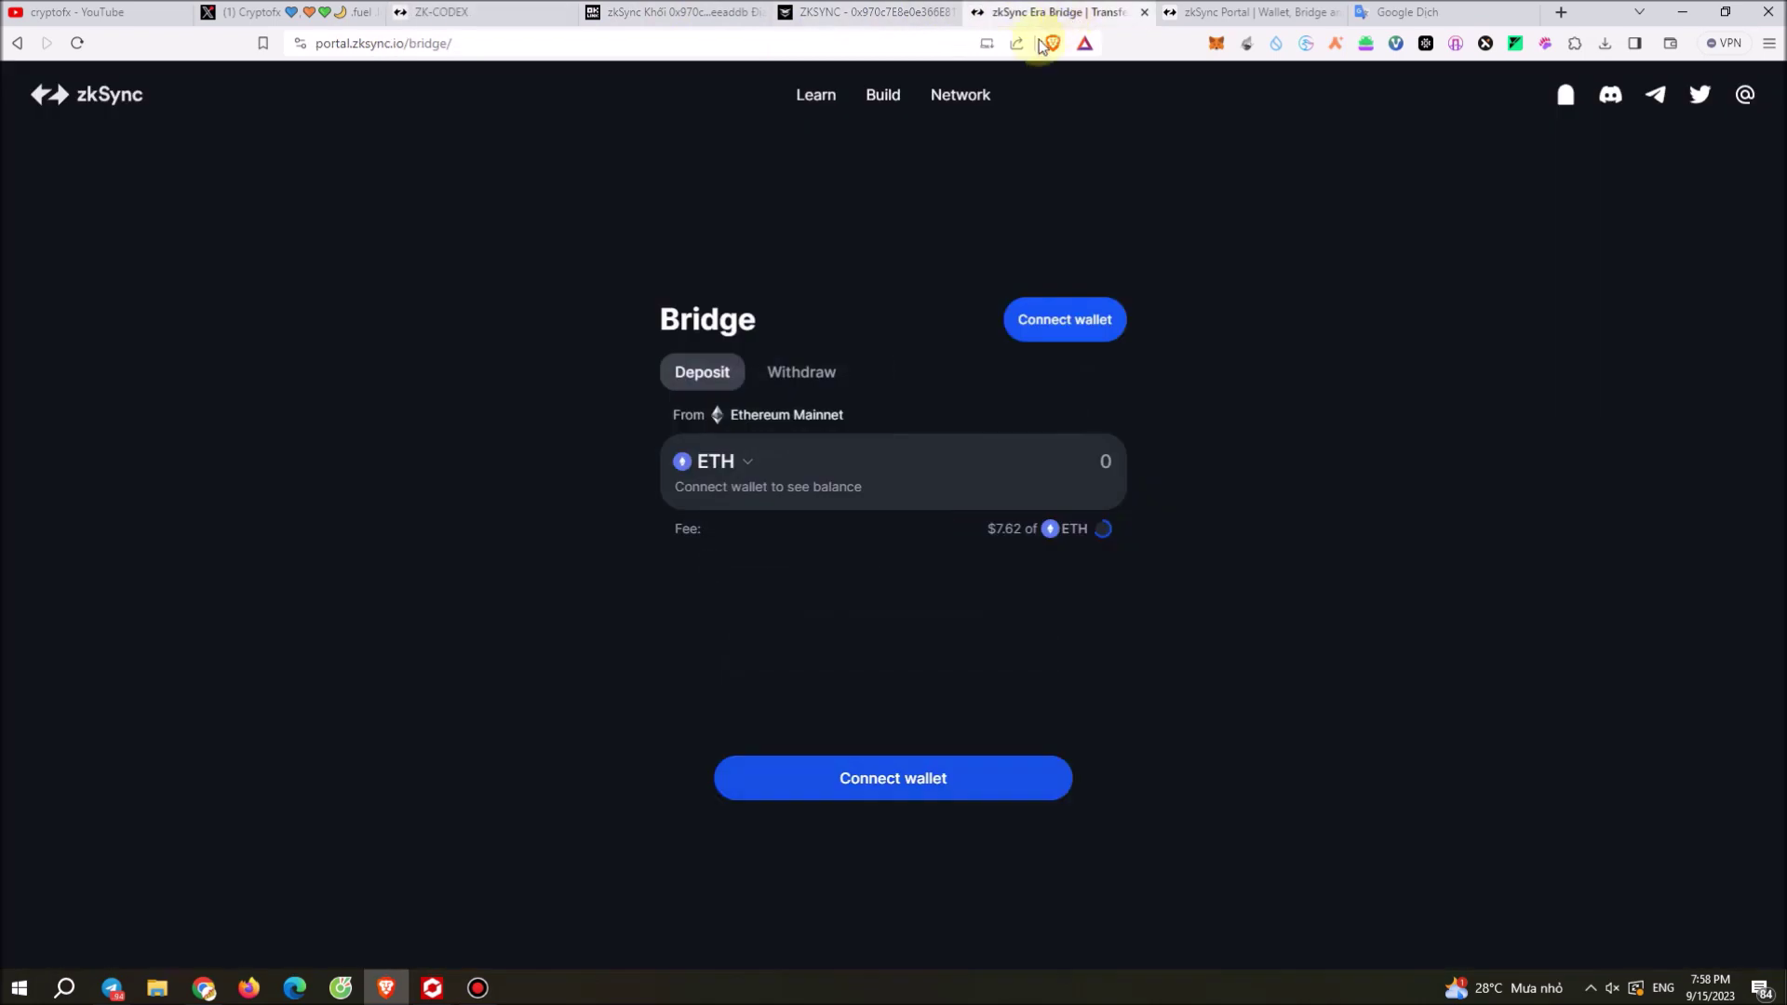
click(1252, 11)
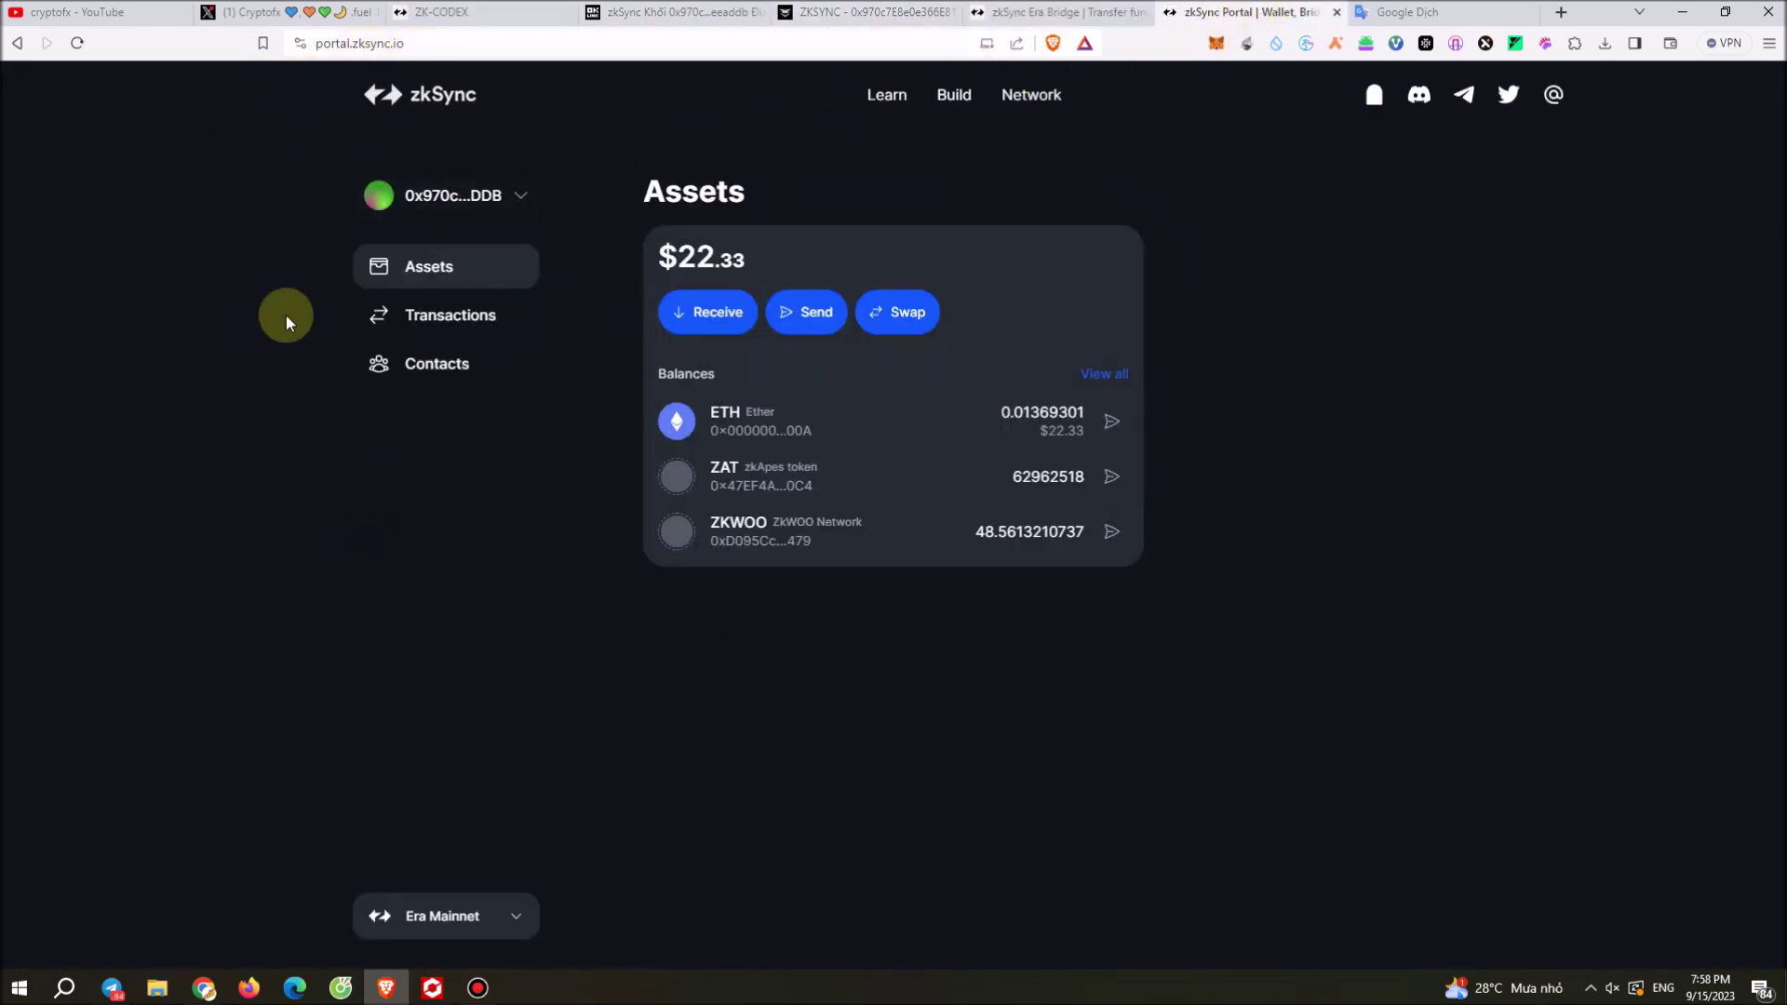
click(467, 916)
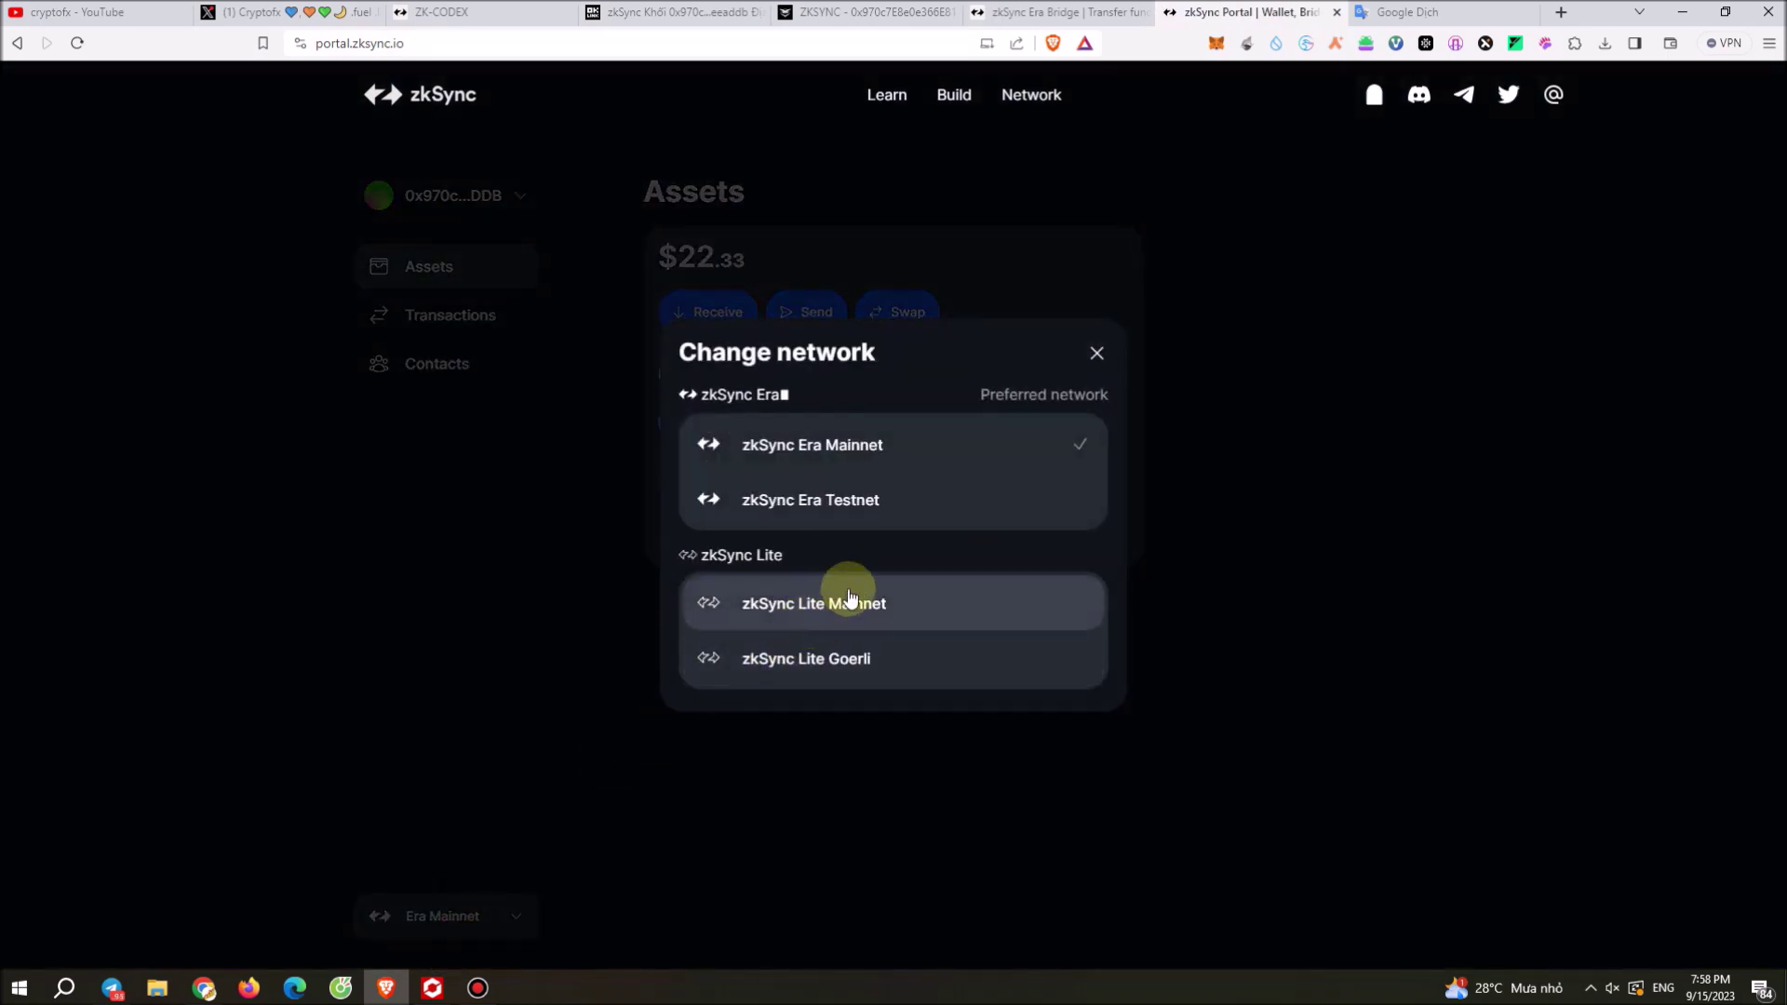
click(824, 607)
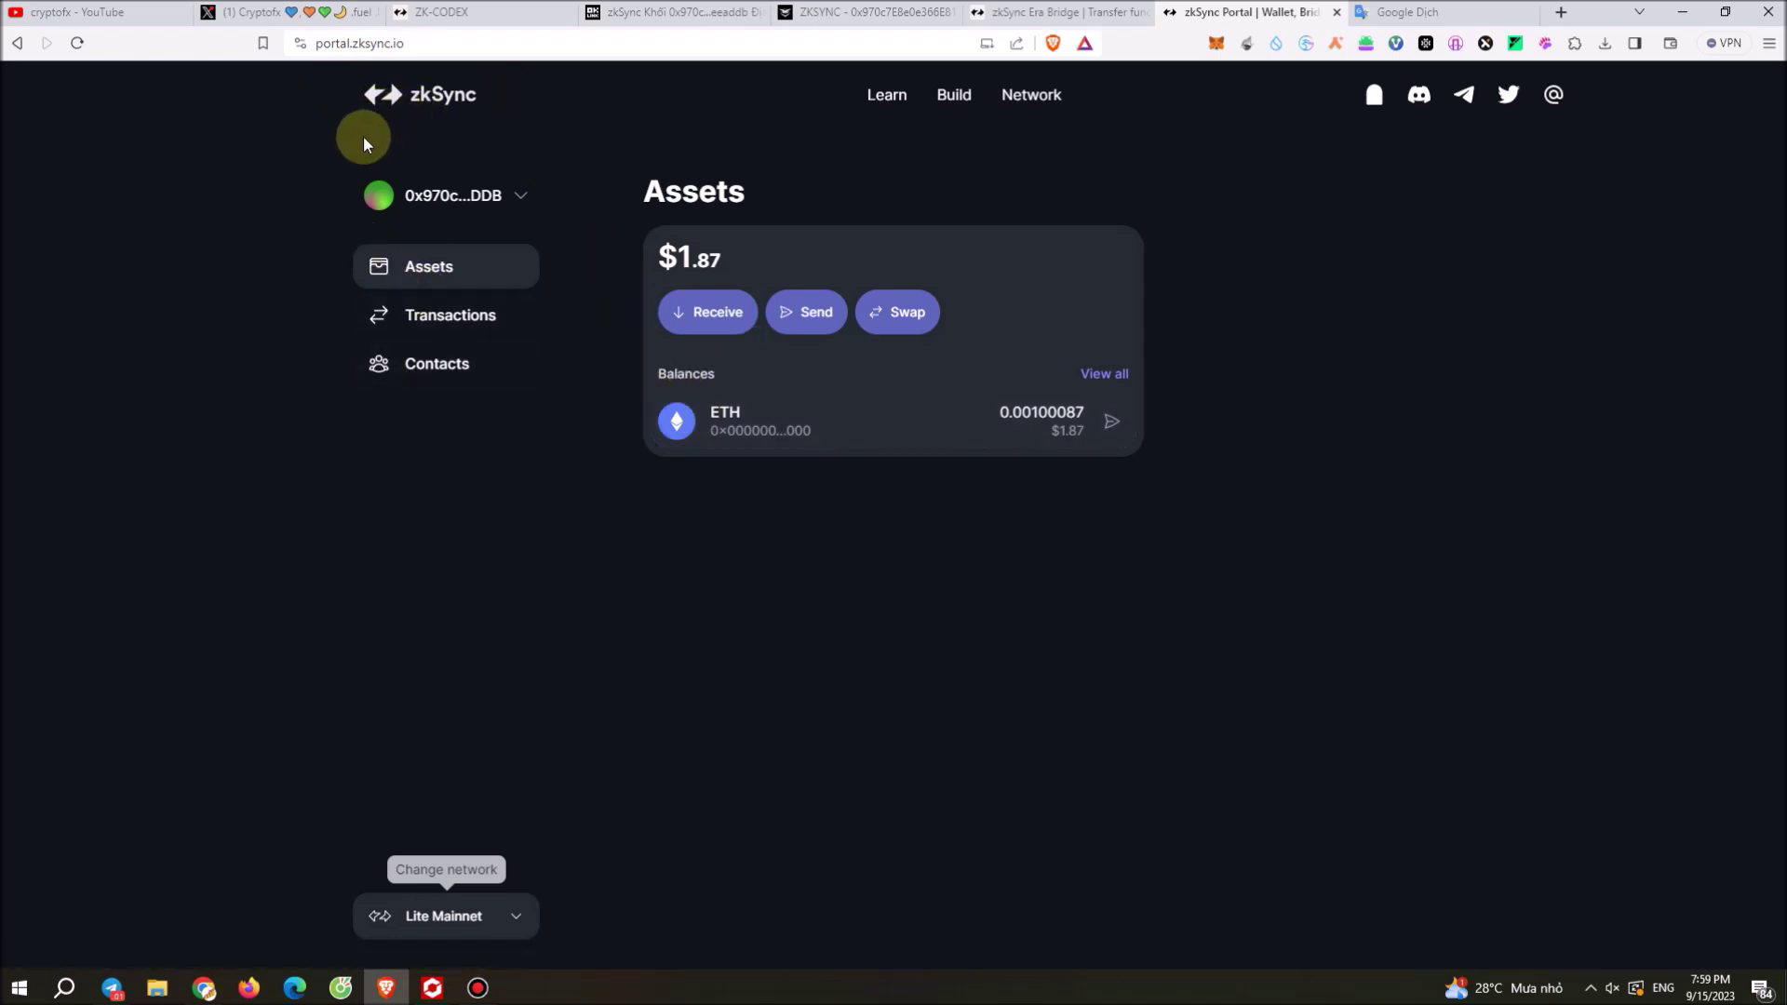
Step: Open Layerswap in a new tab and look for zkSync Lite among the source networks
click(1563, 11)
text(layer)
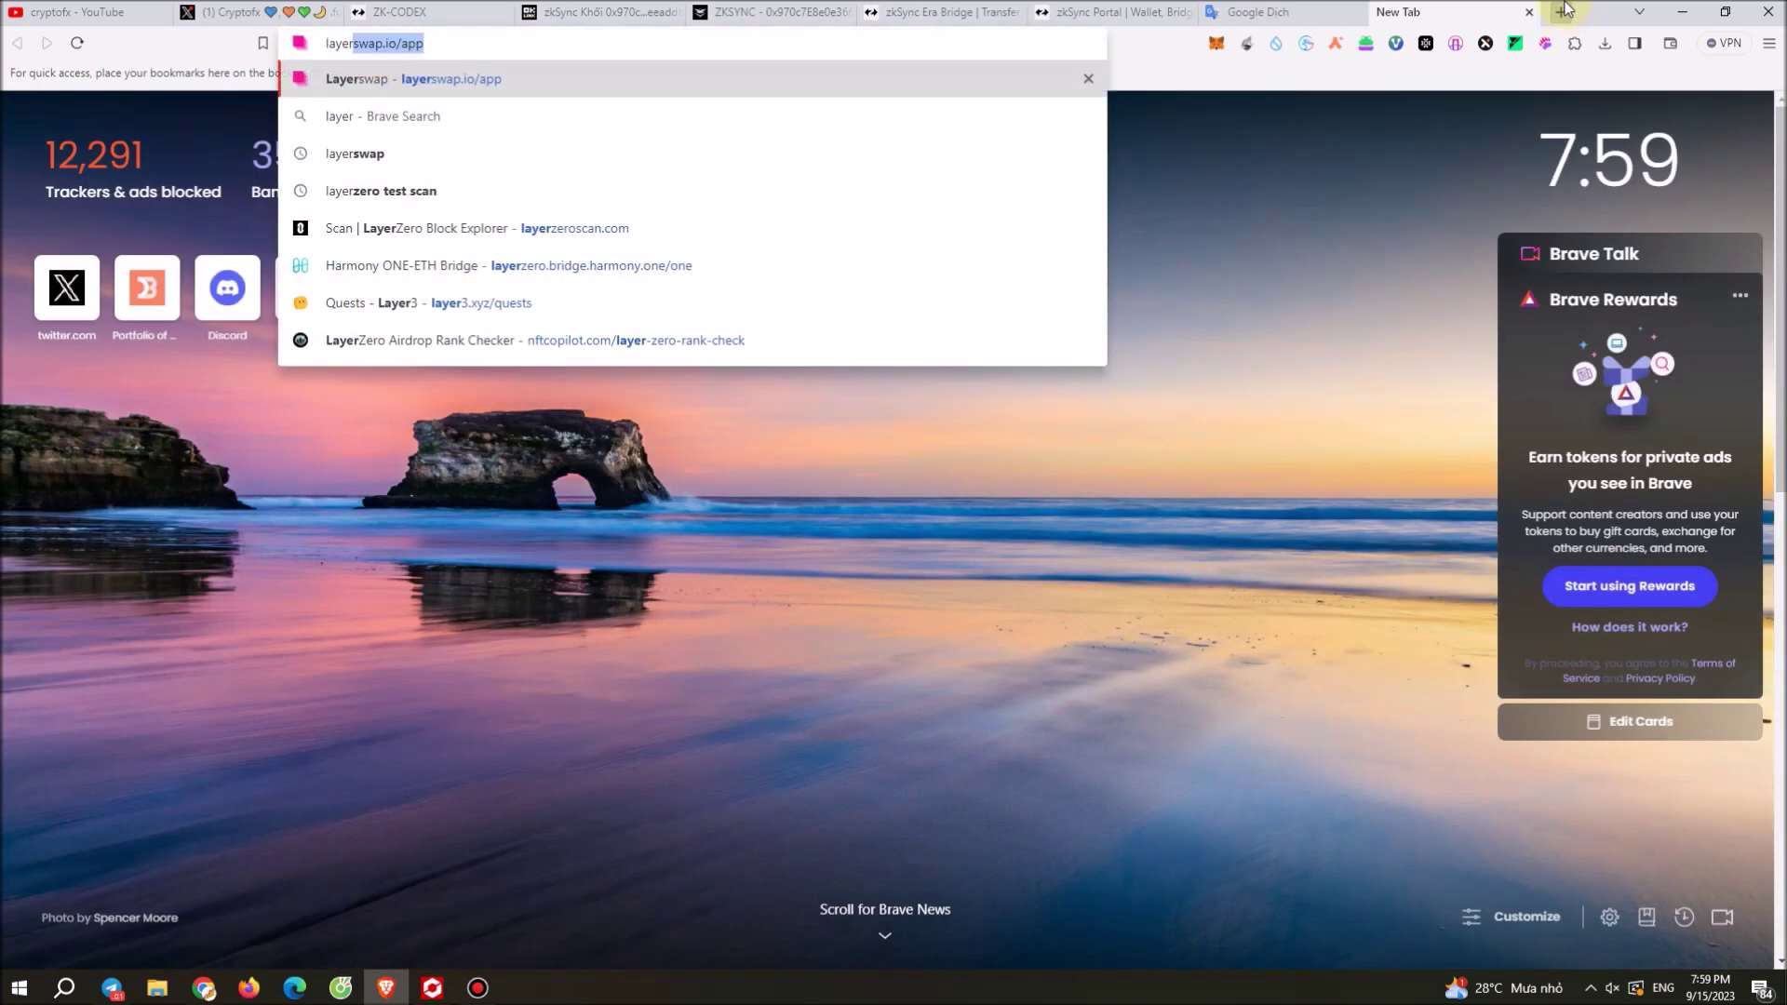
key(Return)
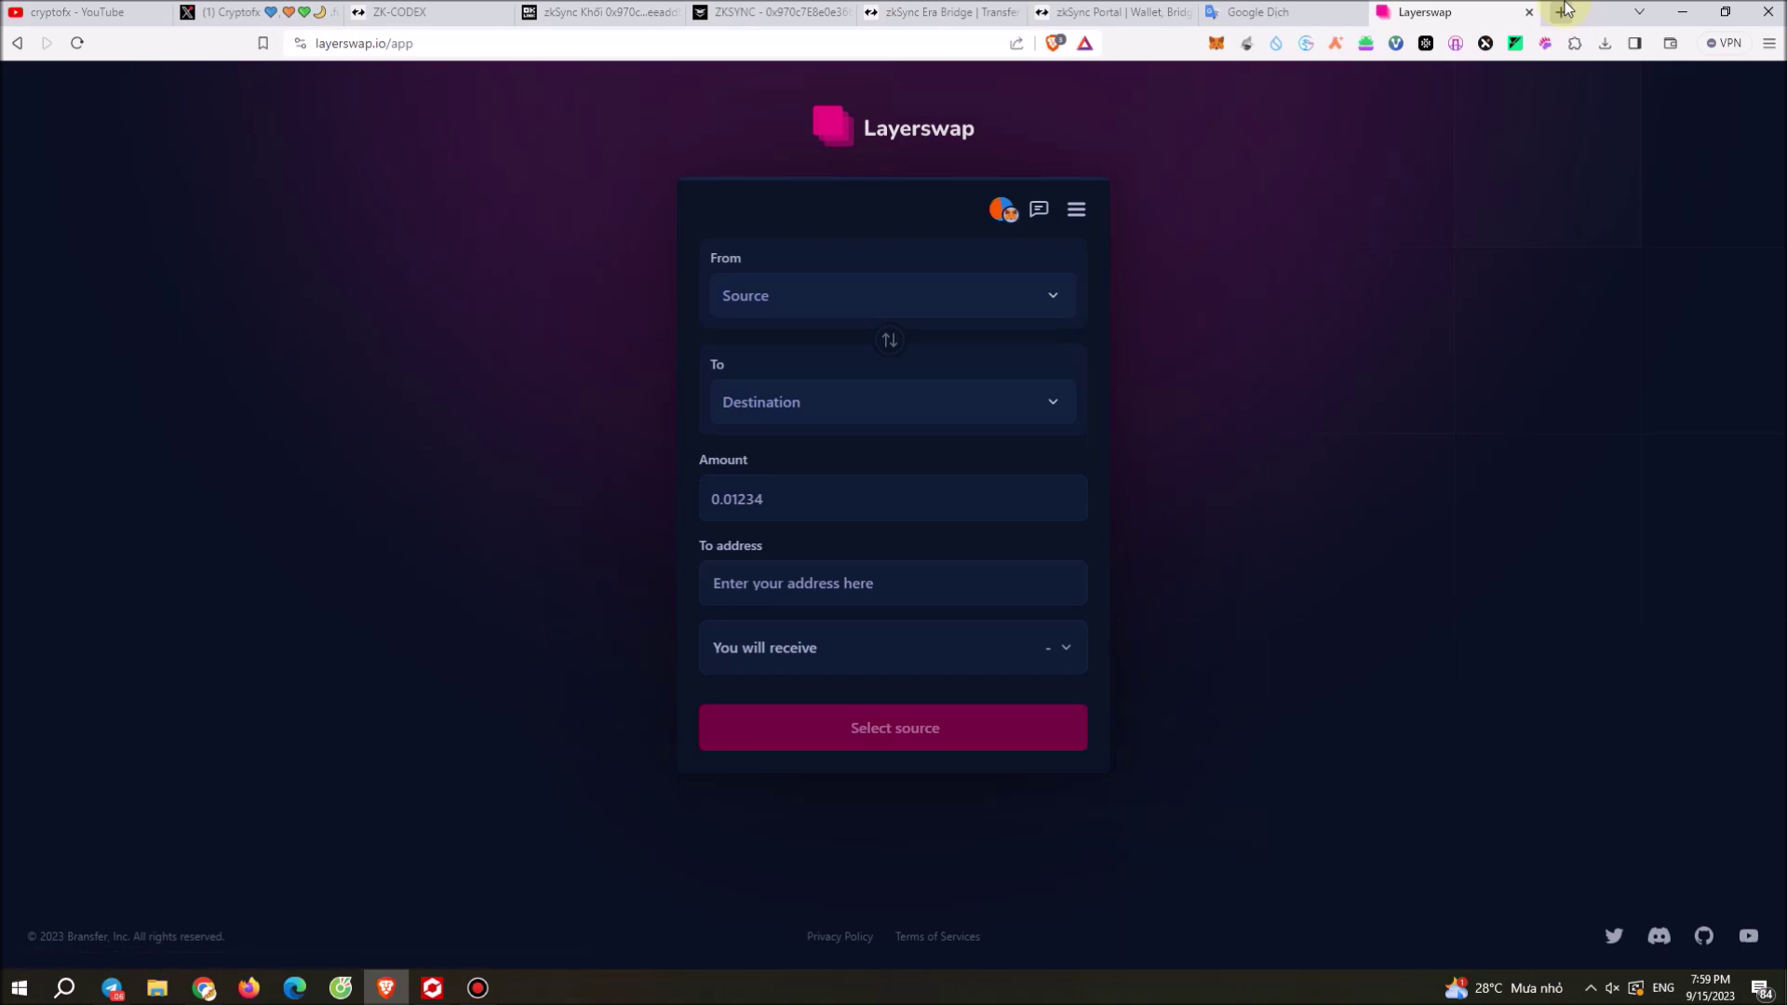
click(925, 308)
scroll(846, 466, down, 3)
scroll(849, 459, up, 3)
scroll(805, 451, down, 2)
scroll(810, 464, down, 3)
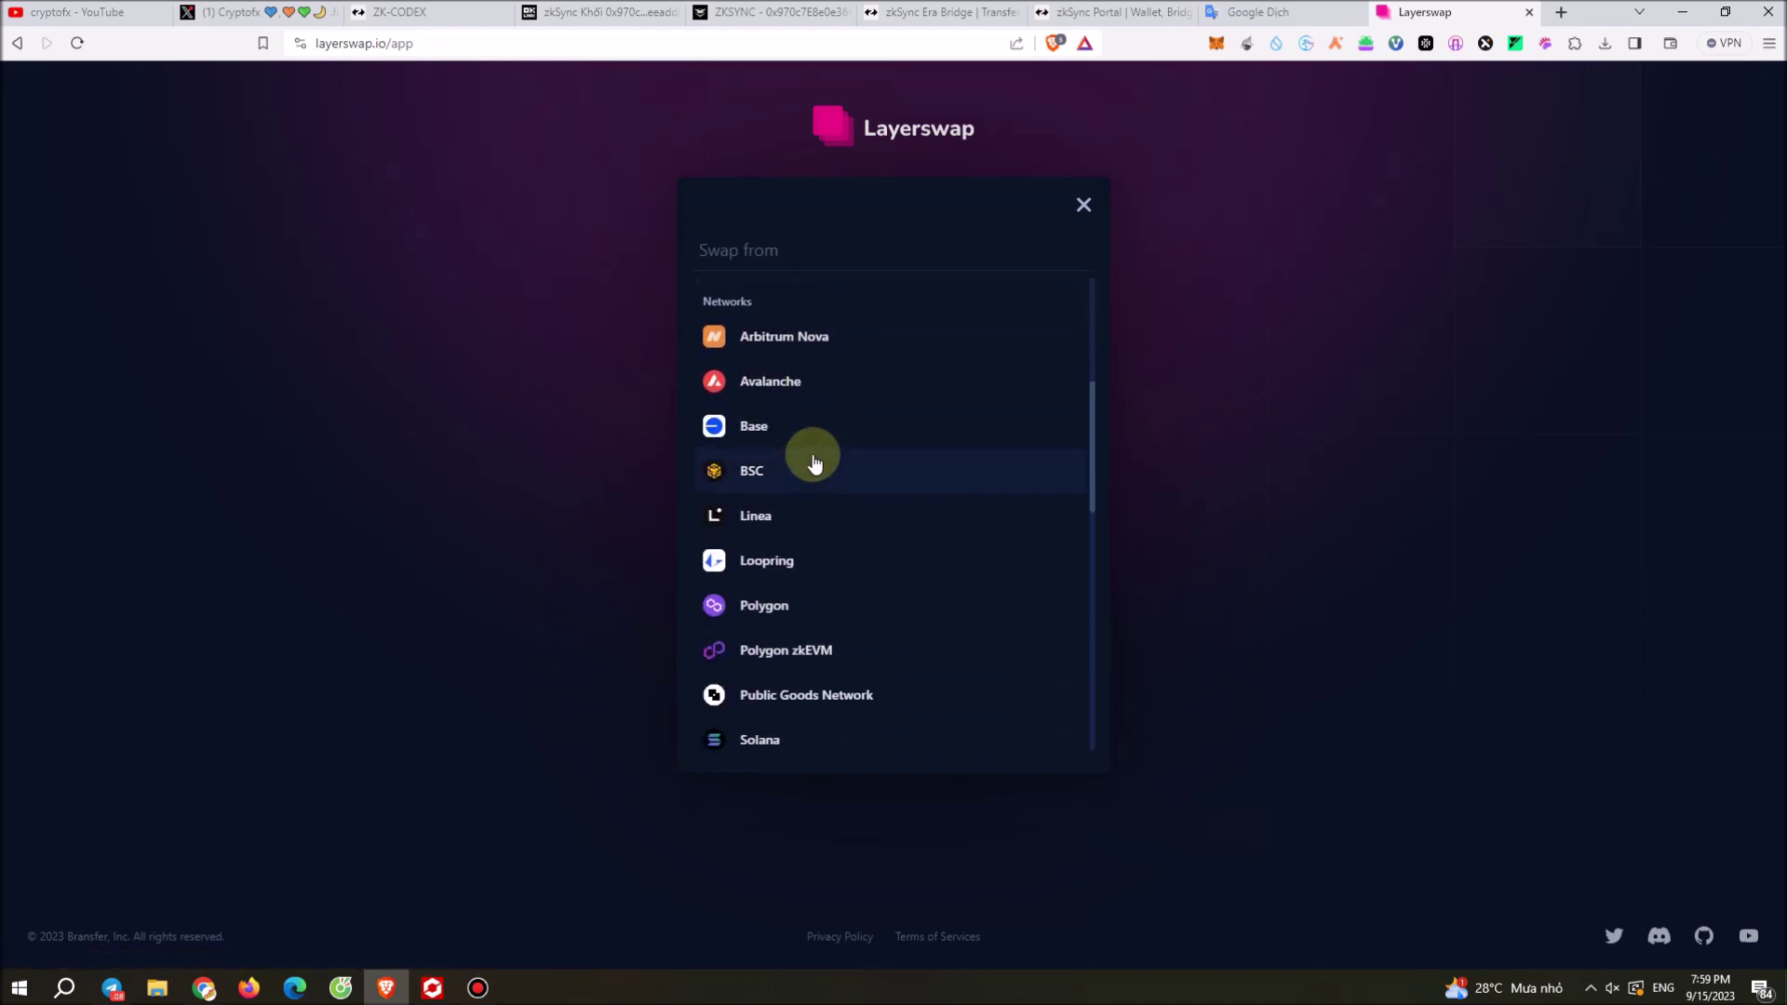
scroll(810, 554, down, 2)
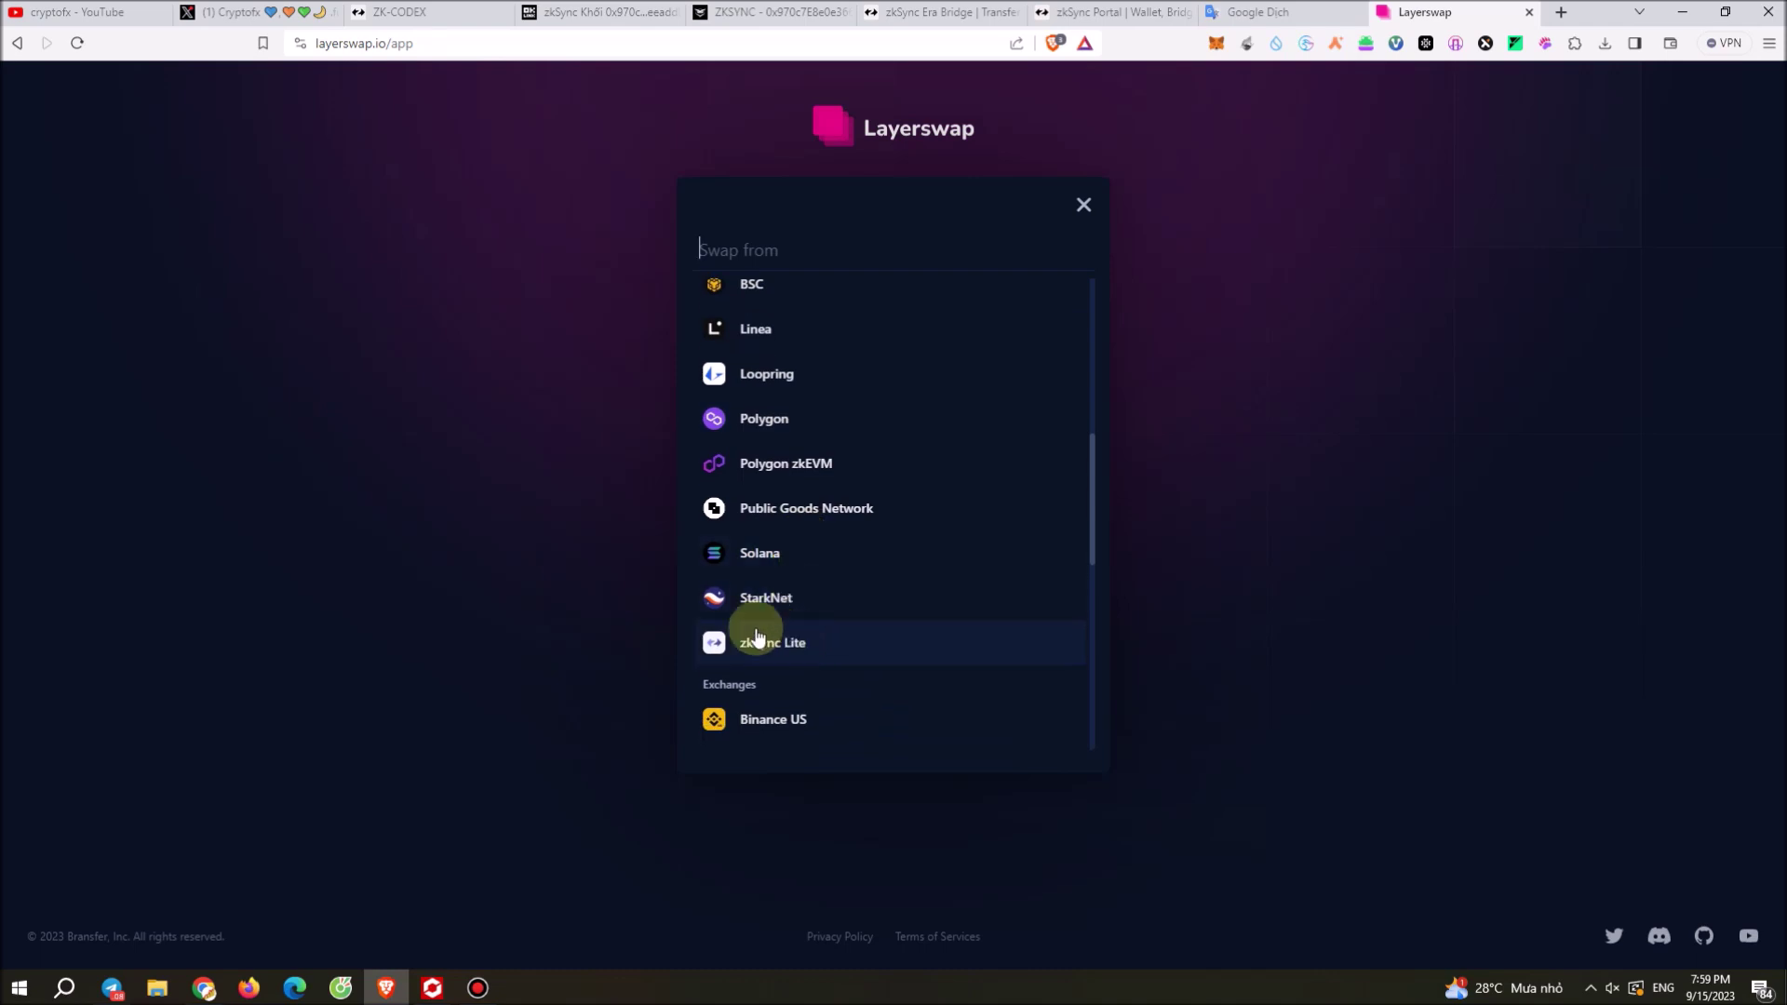
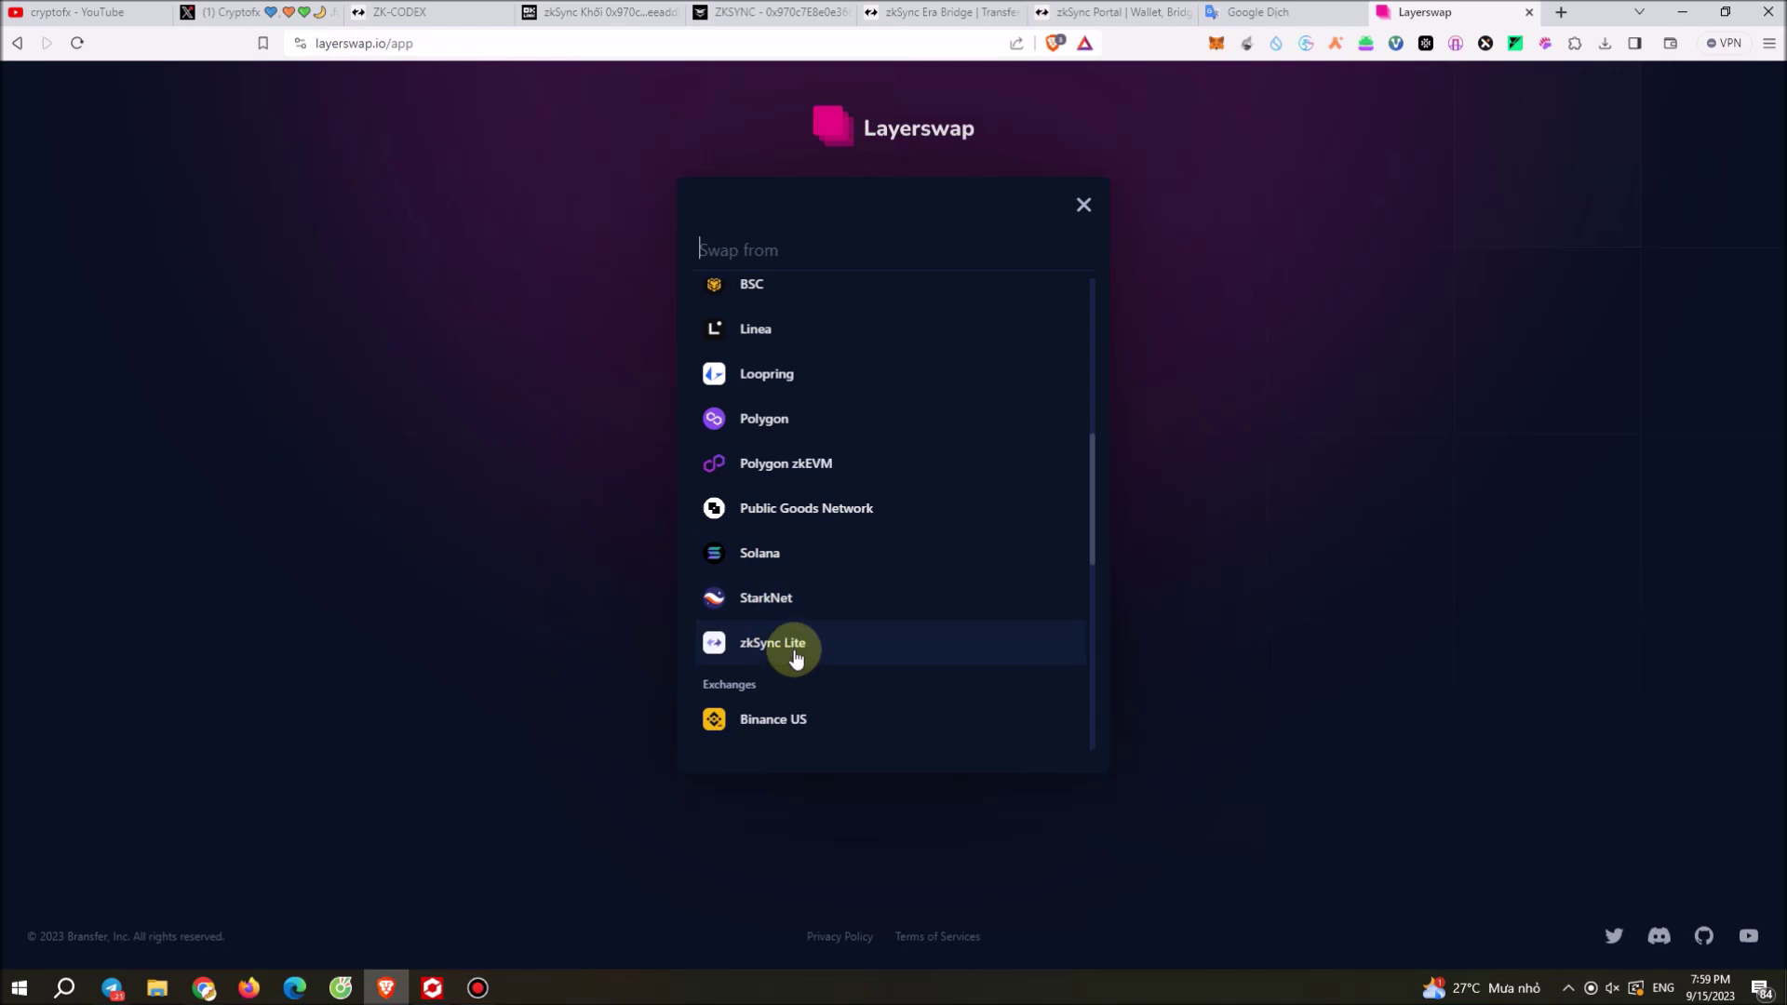
Step: Open the Orbiter bridge in a new tab with Ethereum as source and Arbitrum as destination
click(1563, 11)
text(orbi)
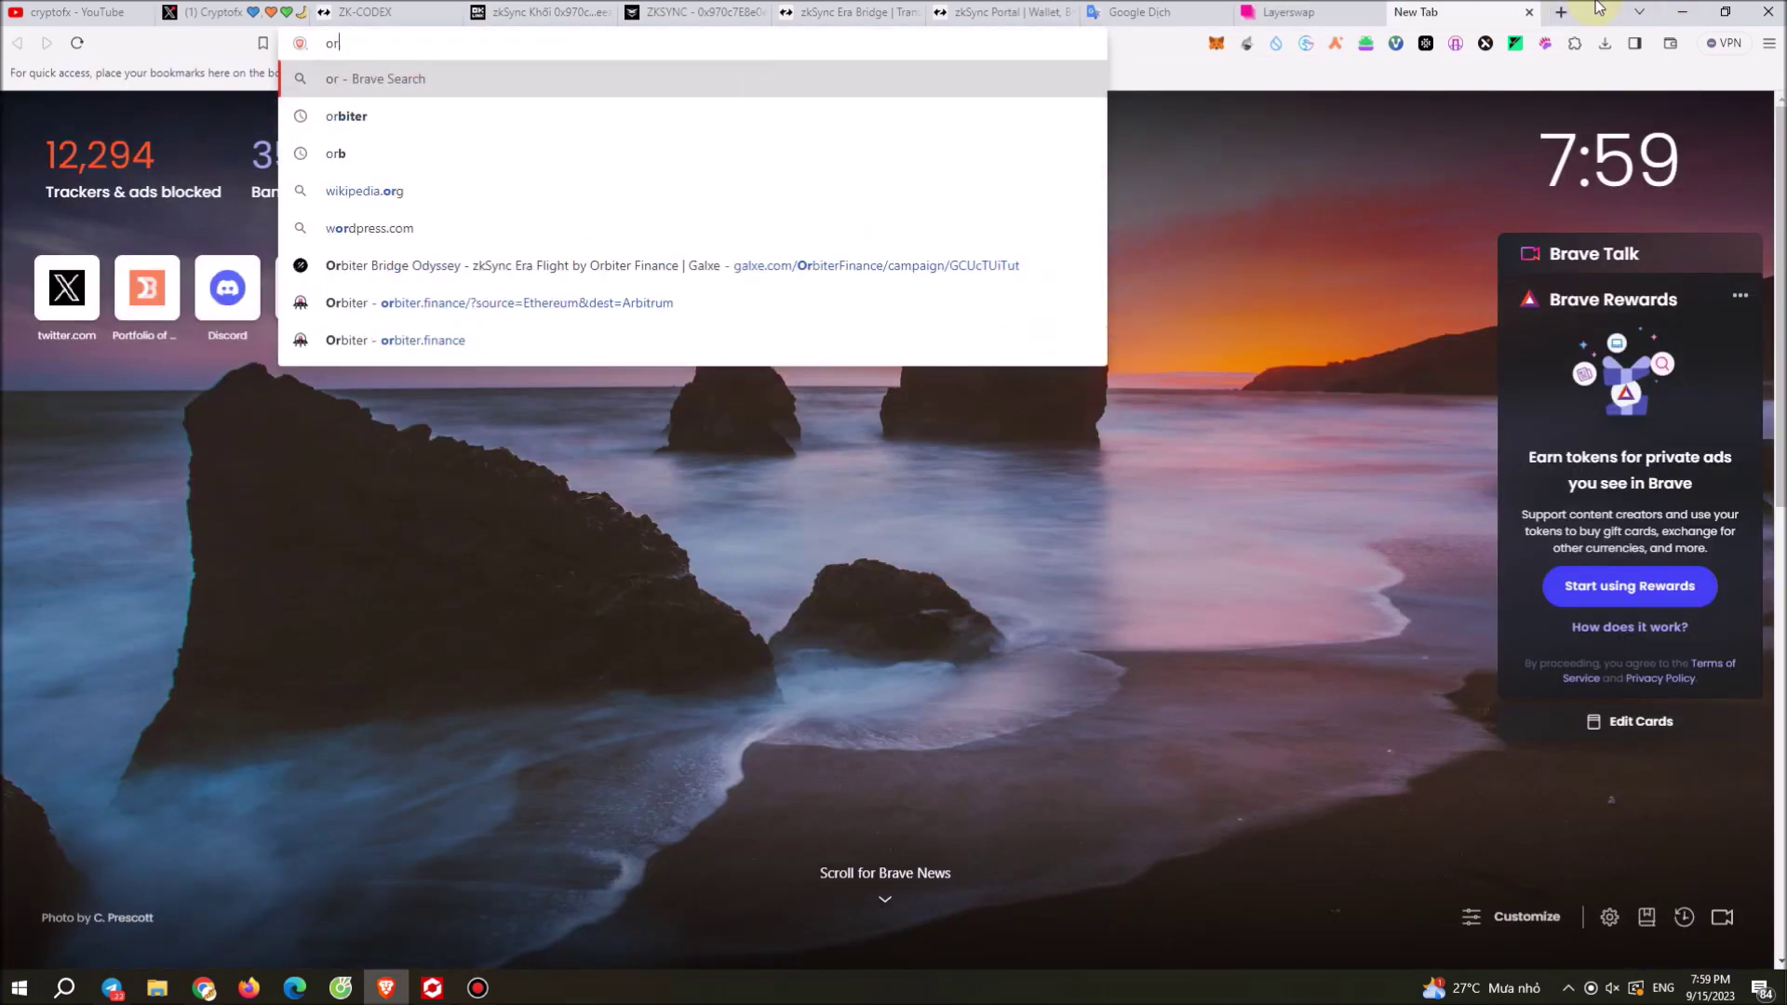
click(605, 227)
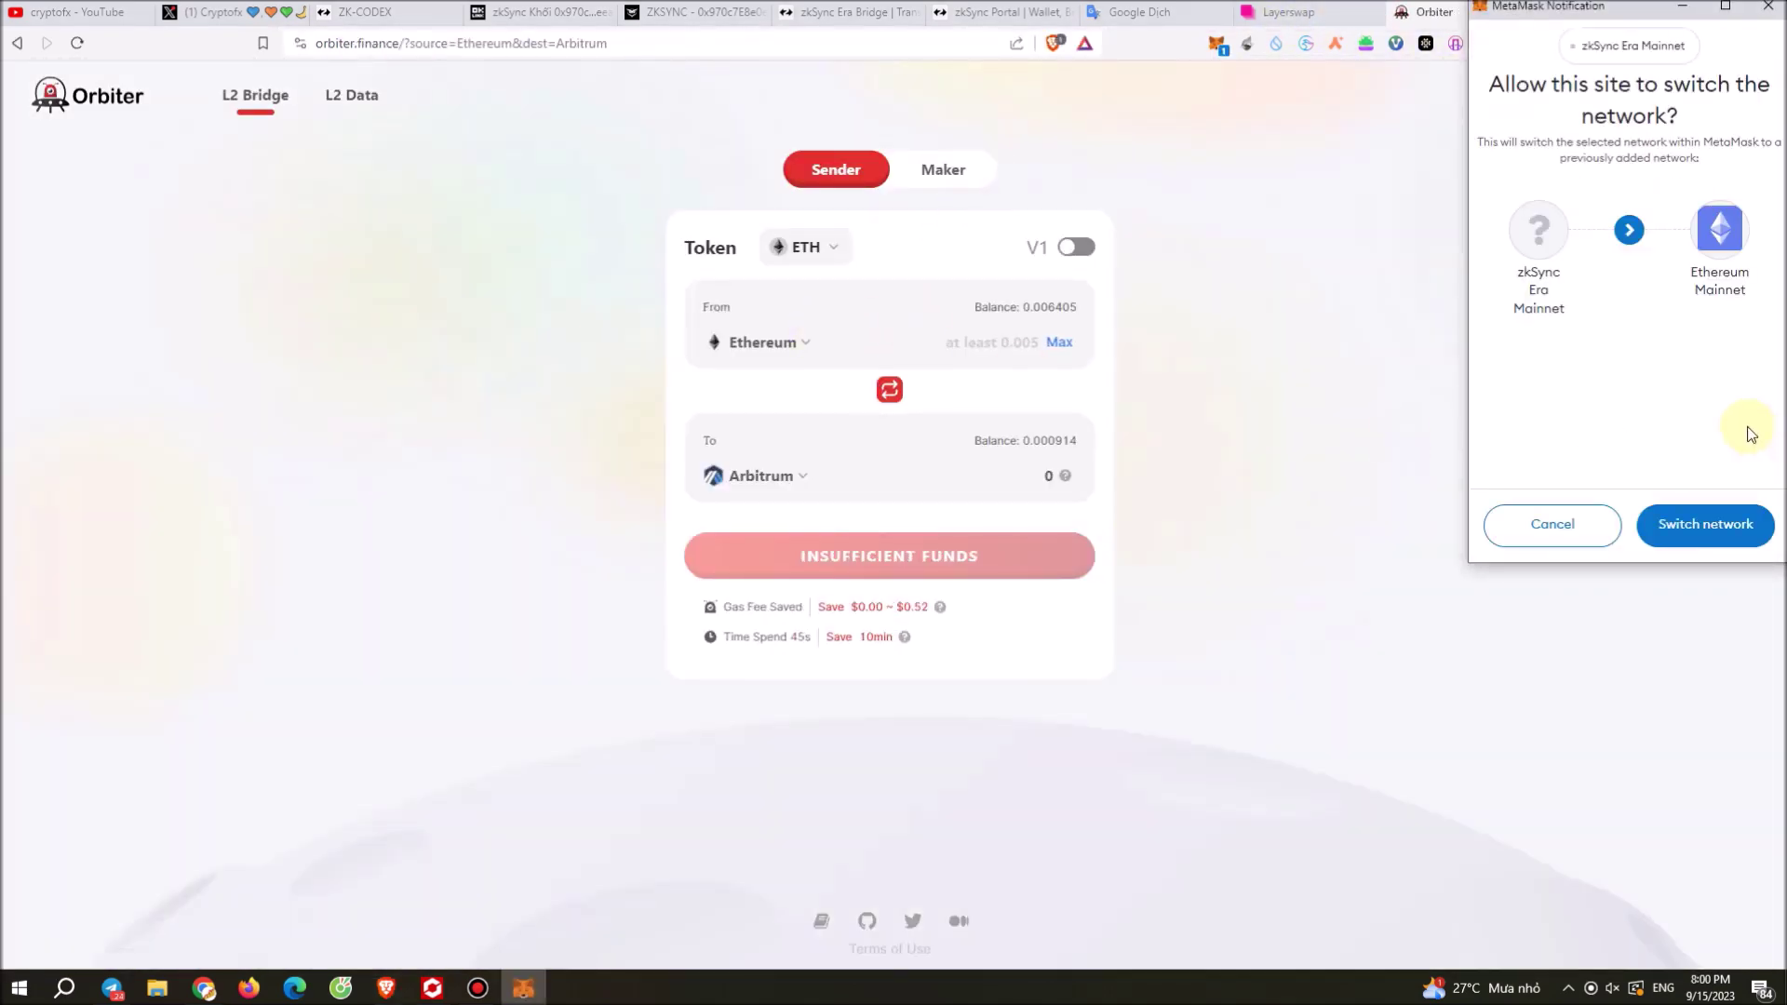
Step: Approve the wallet's switch to Ethereum Mainnet and set the Orbiter bridge route from Arbitrum to zkSync Lite
click(1671, 538)
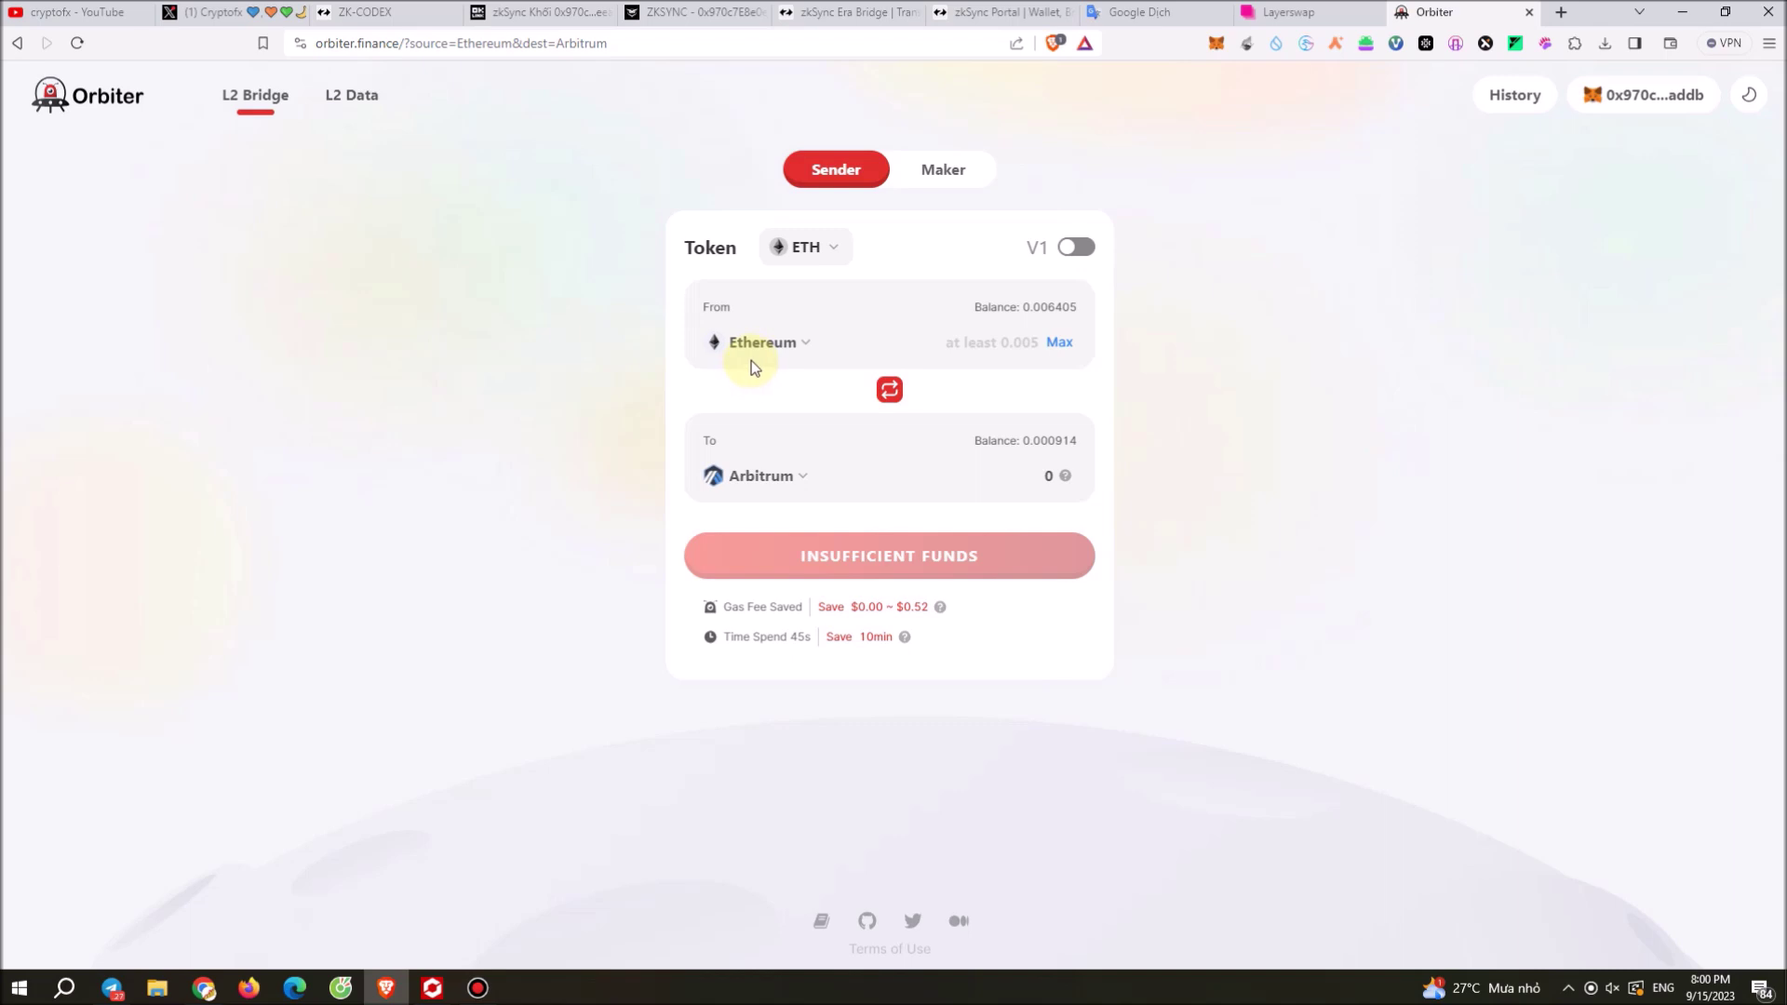
click(780, 346)
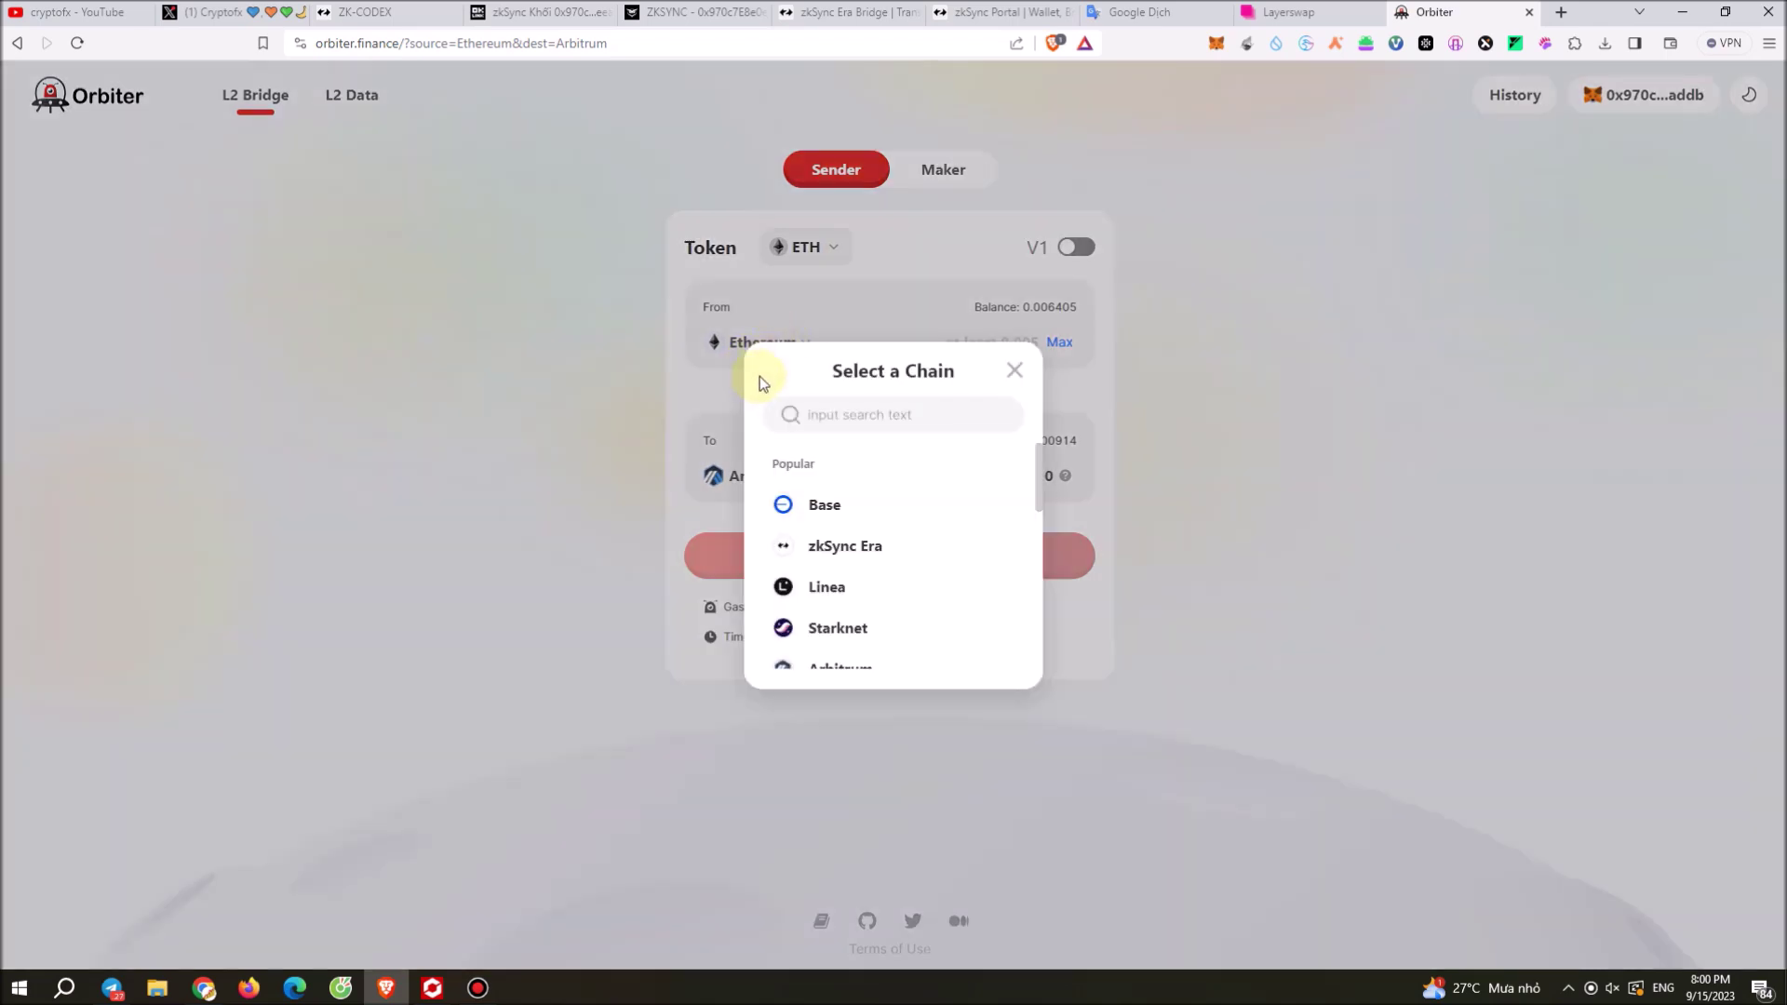
scroll(842, 605, down, 1)
scroll(858, 566, down, 3)
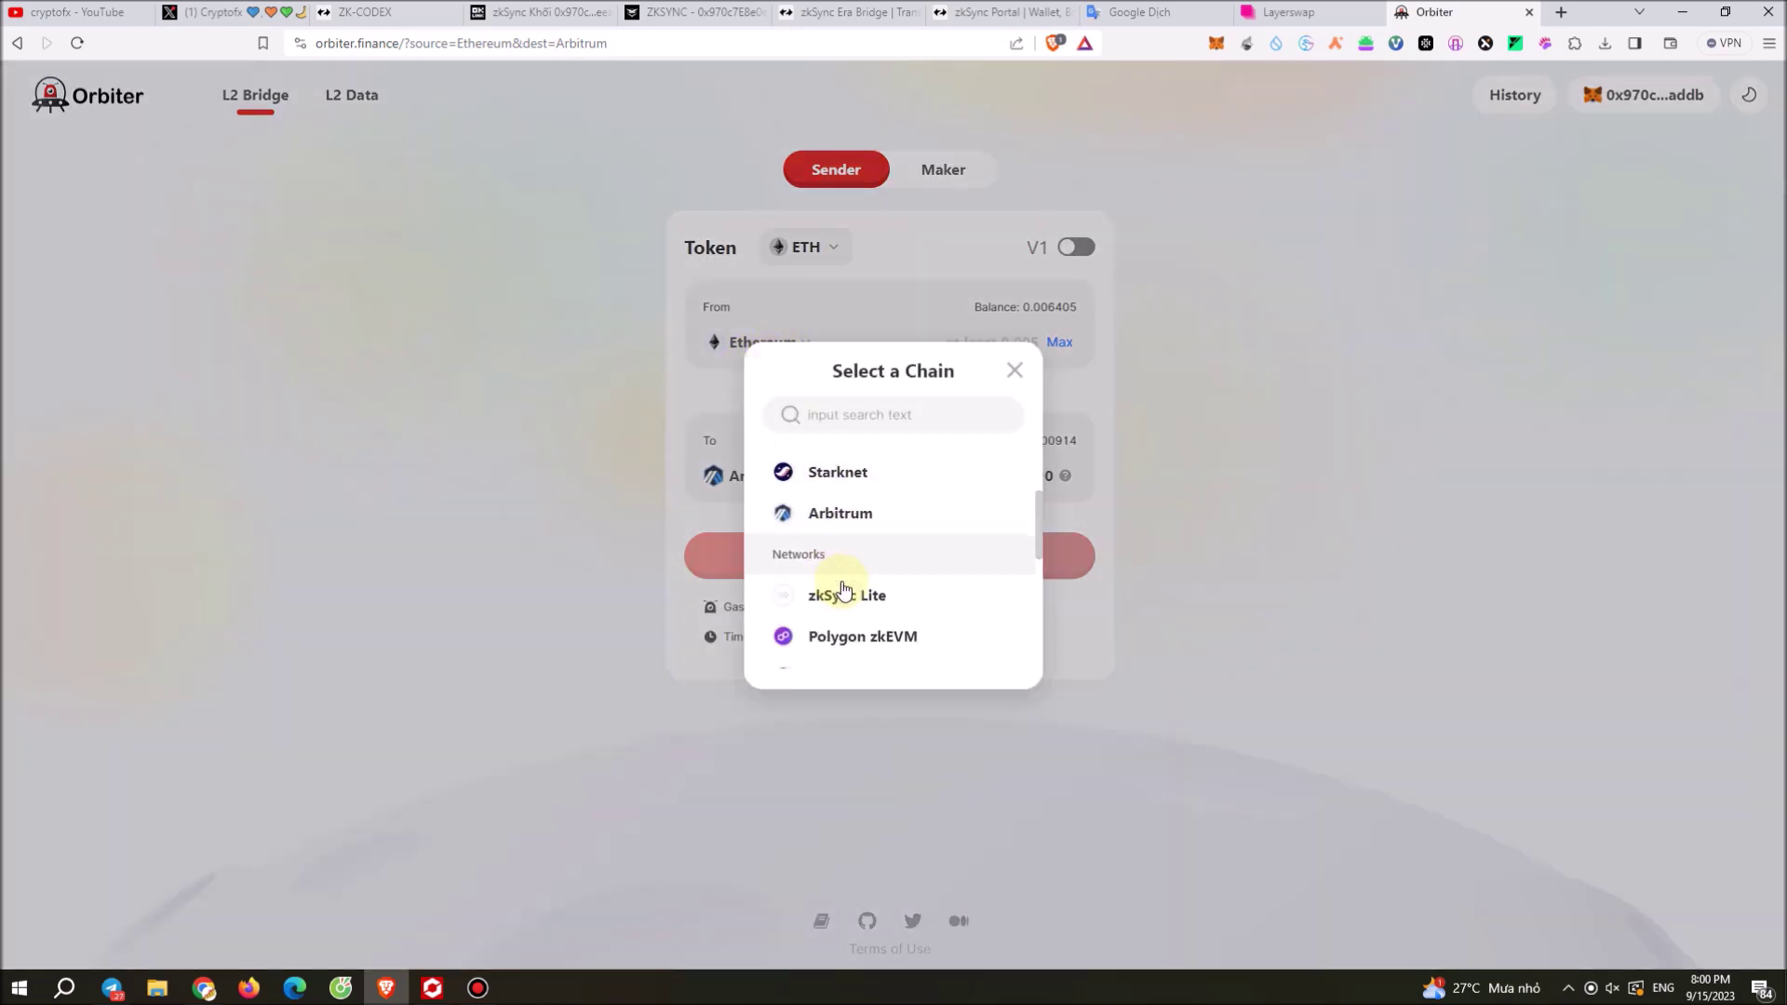
scroll(881, 575, up, 2)
click(864, 564)
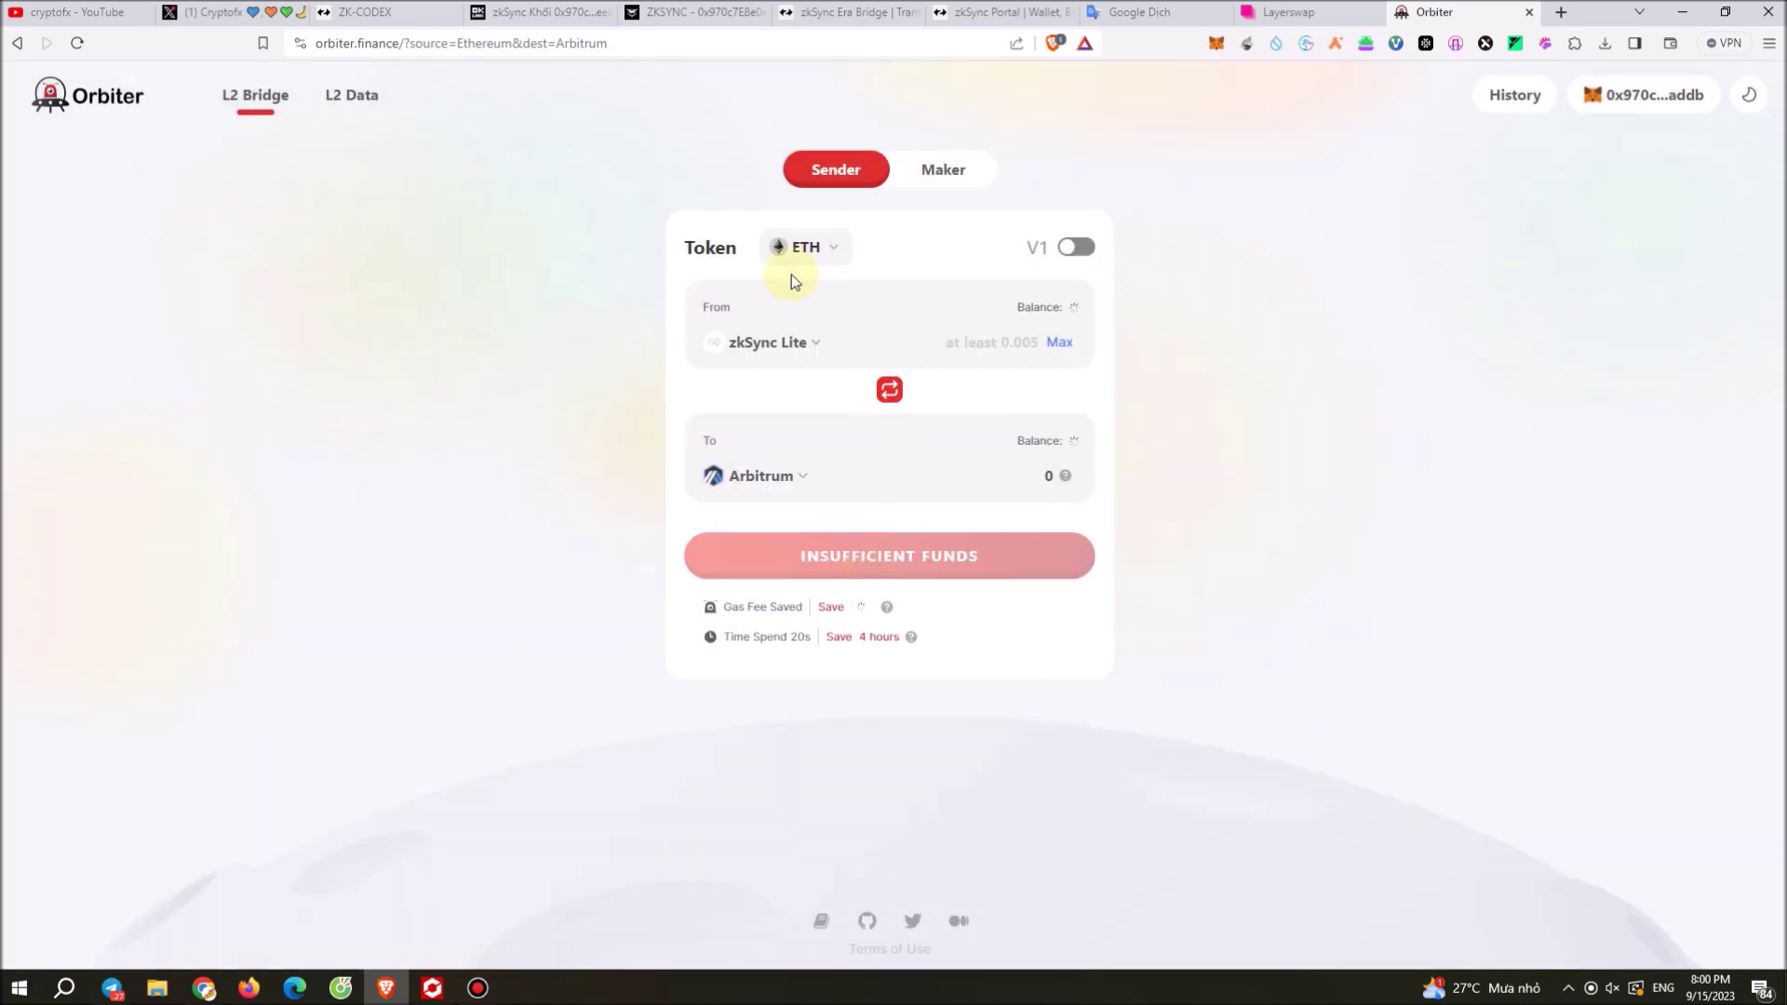
click(890, 389)
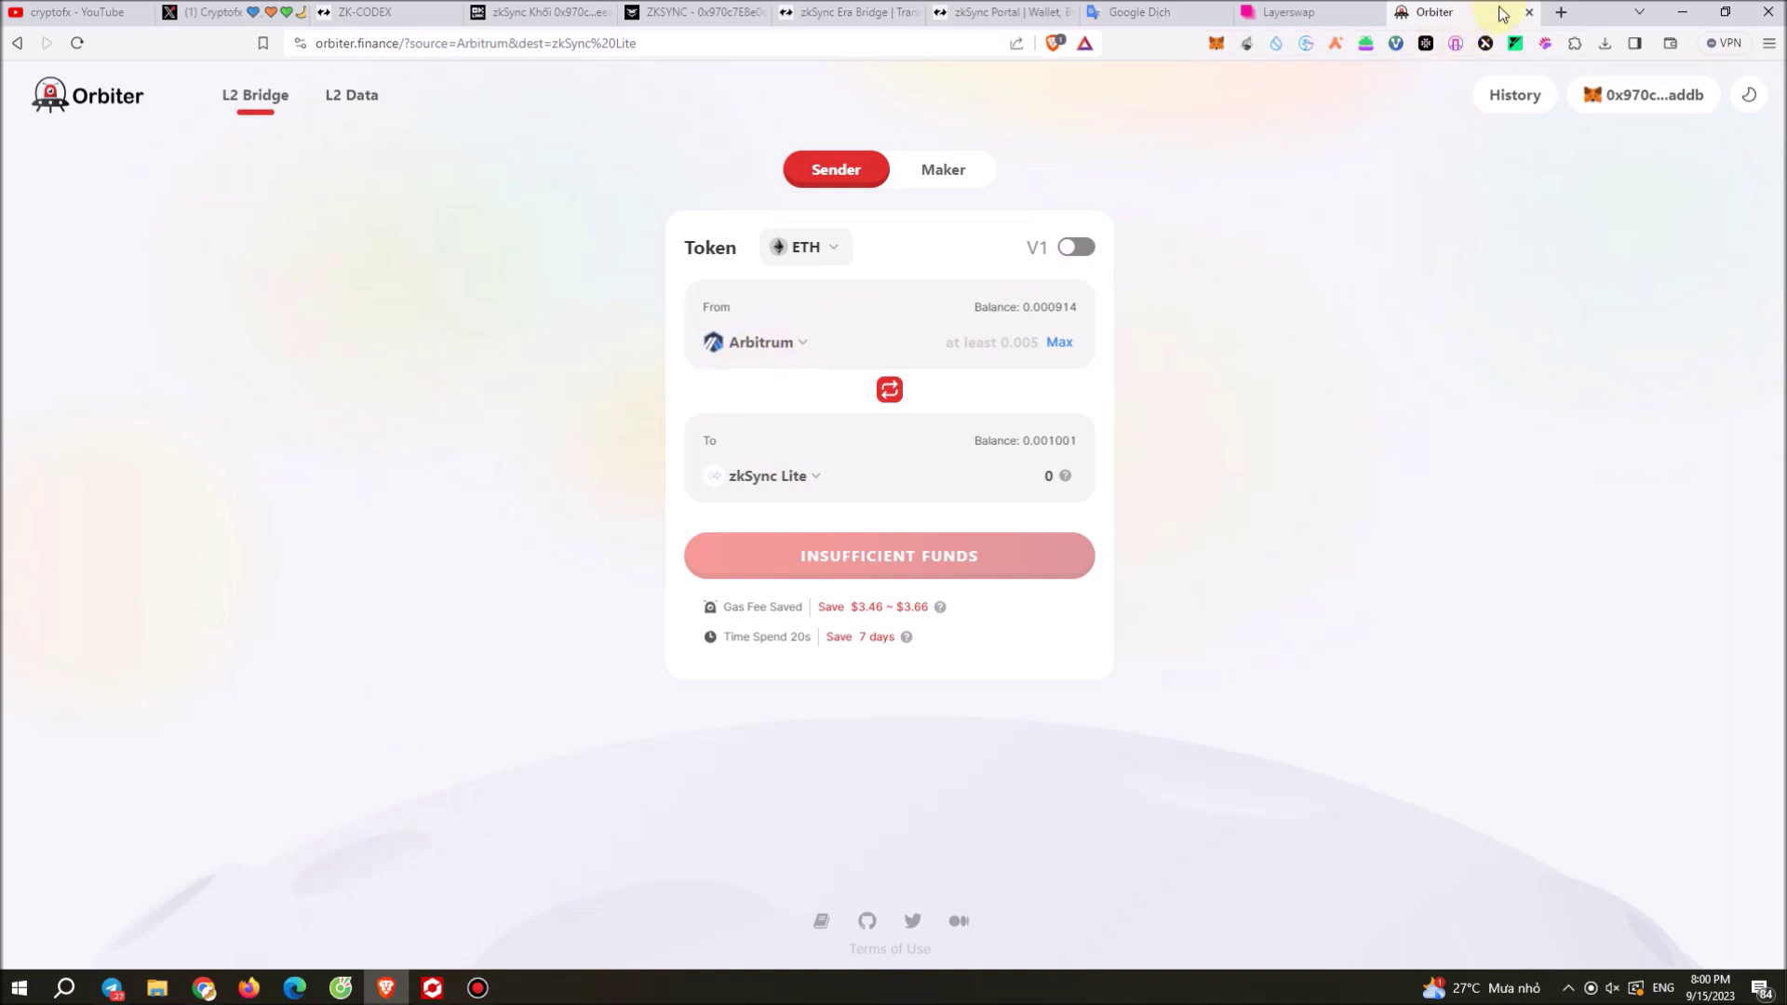
Step: Close the Orbiter and Layerswap tabs and add the line "+ Bridge: chính" below "+ 0.01 Era" in the Google Translate notes
click(1530, 14)
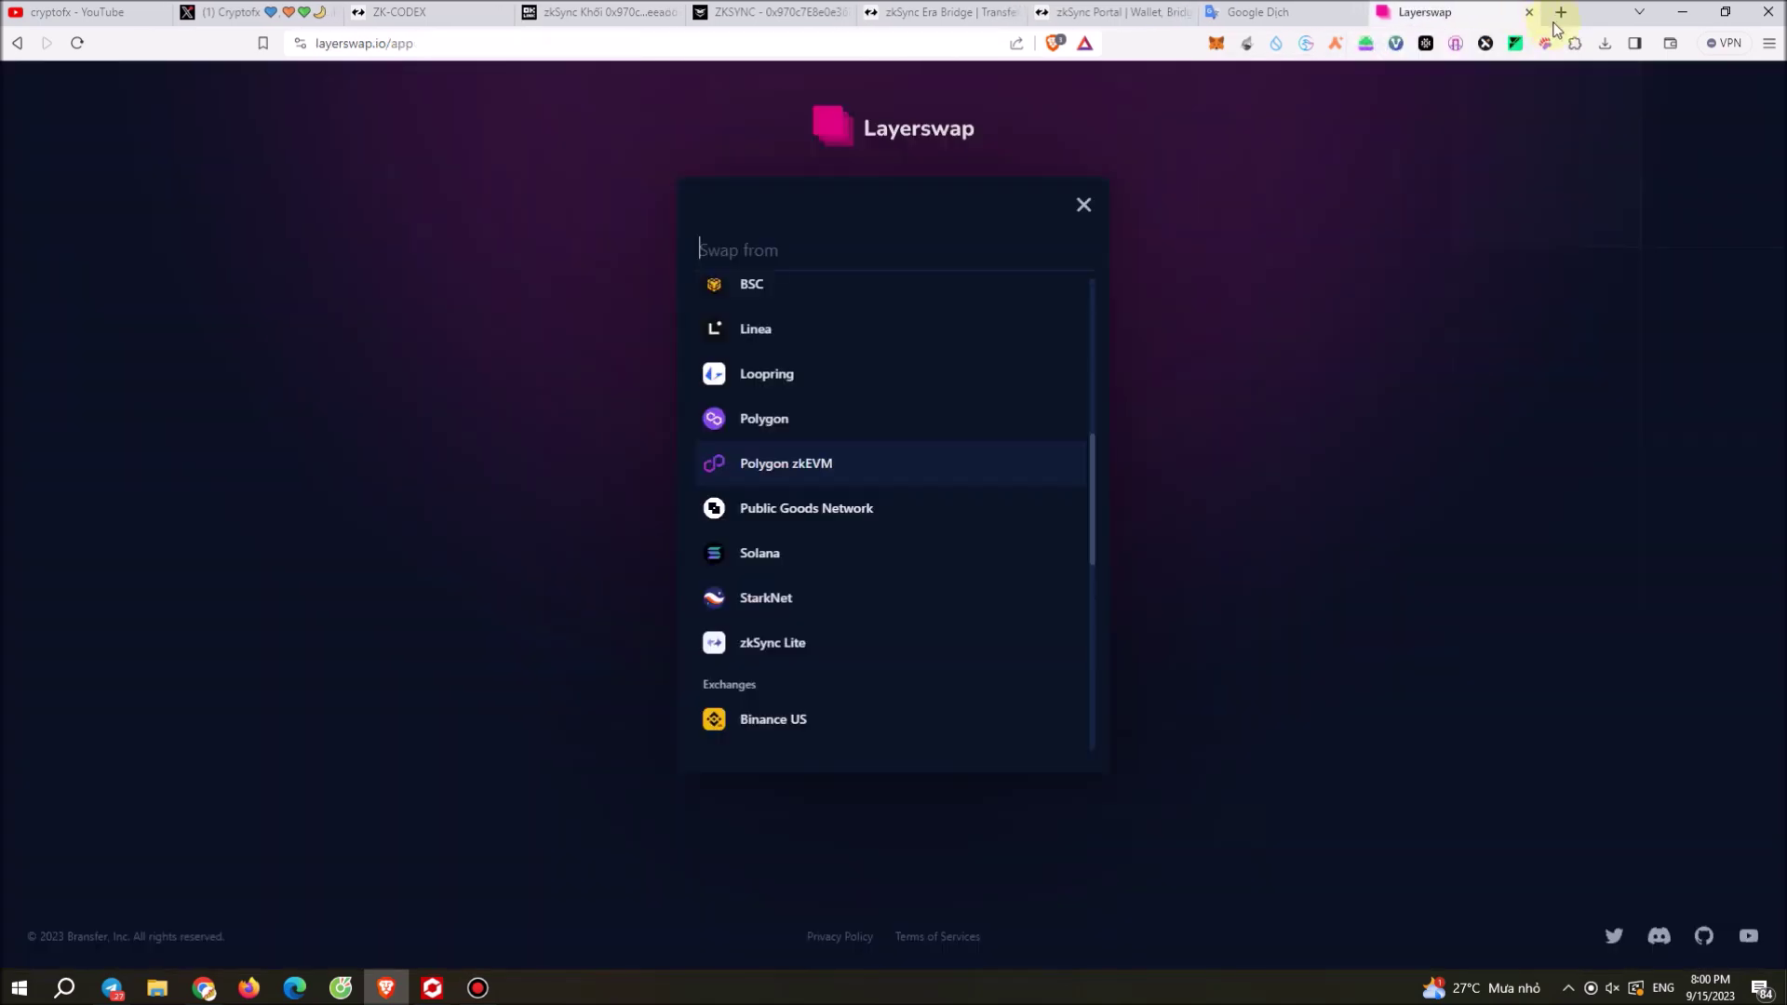
click(1530, 14)
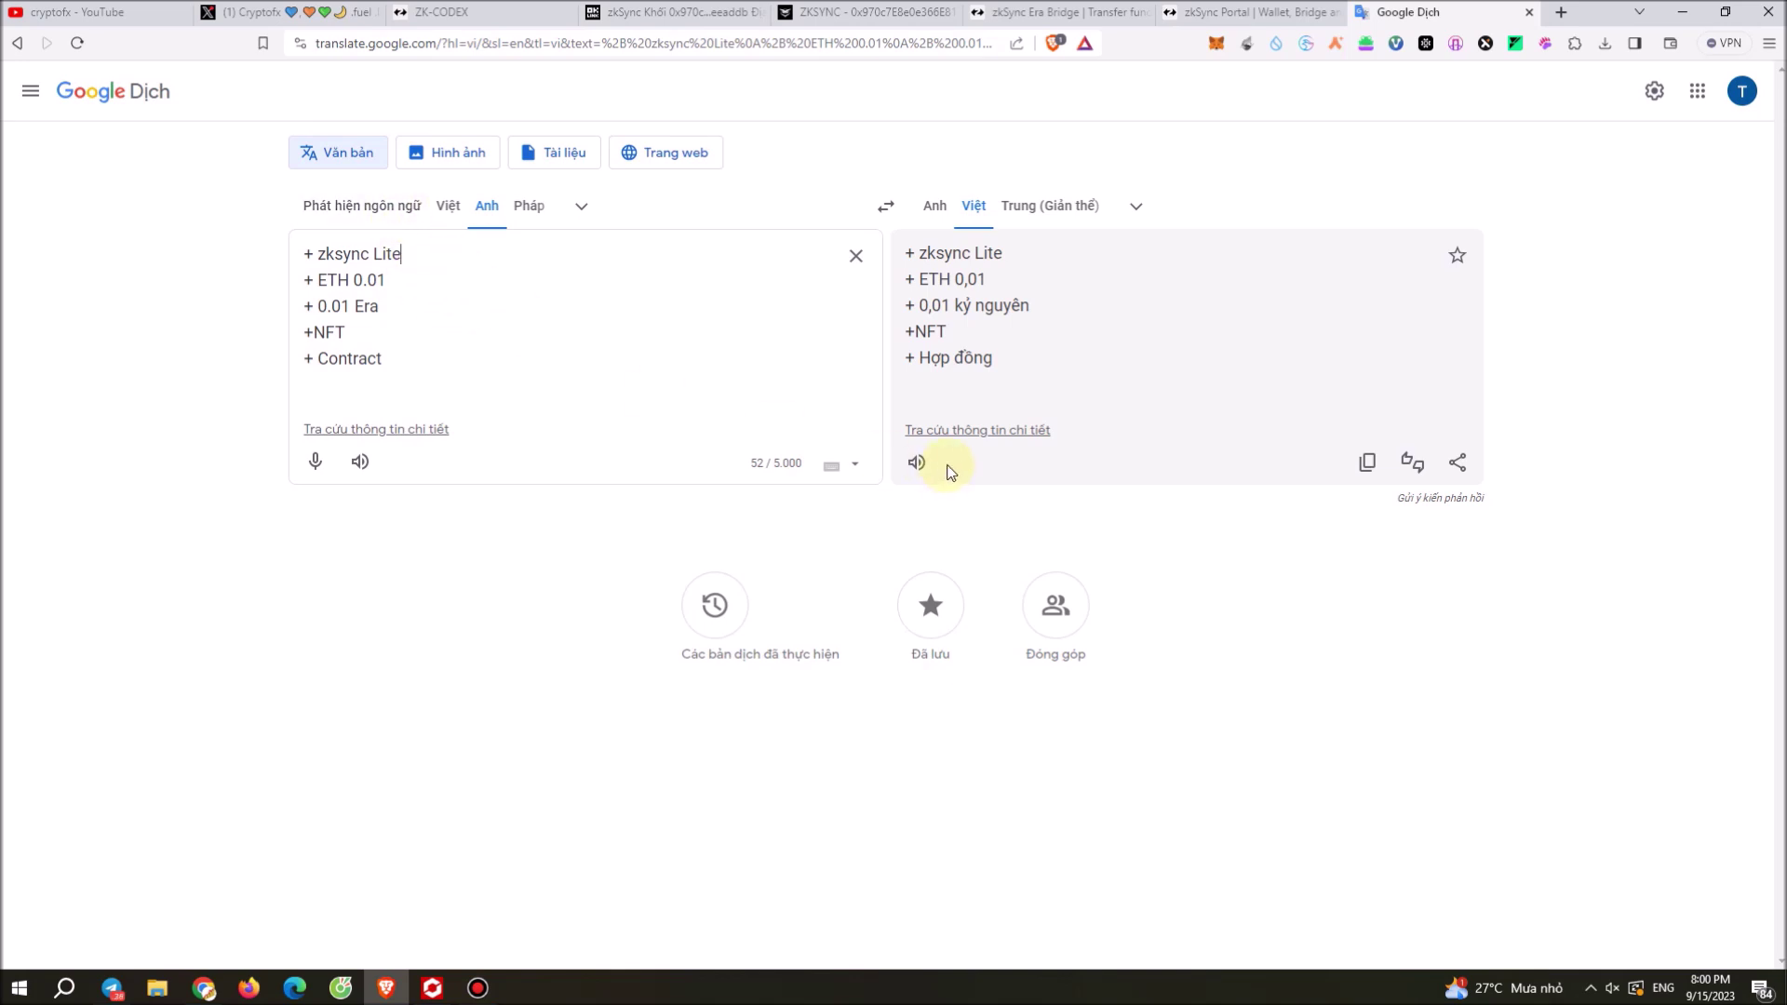
key(Return)
key(BackSpace)
click(363, 335)
click(391, 317)
click(311, 333)
key(Return)
key(Return)
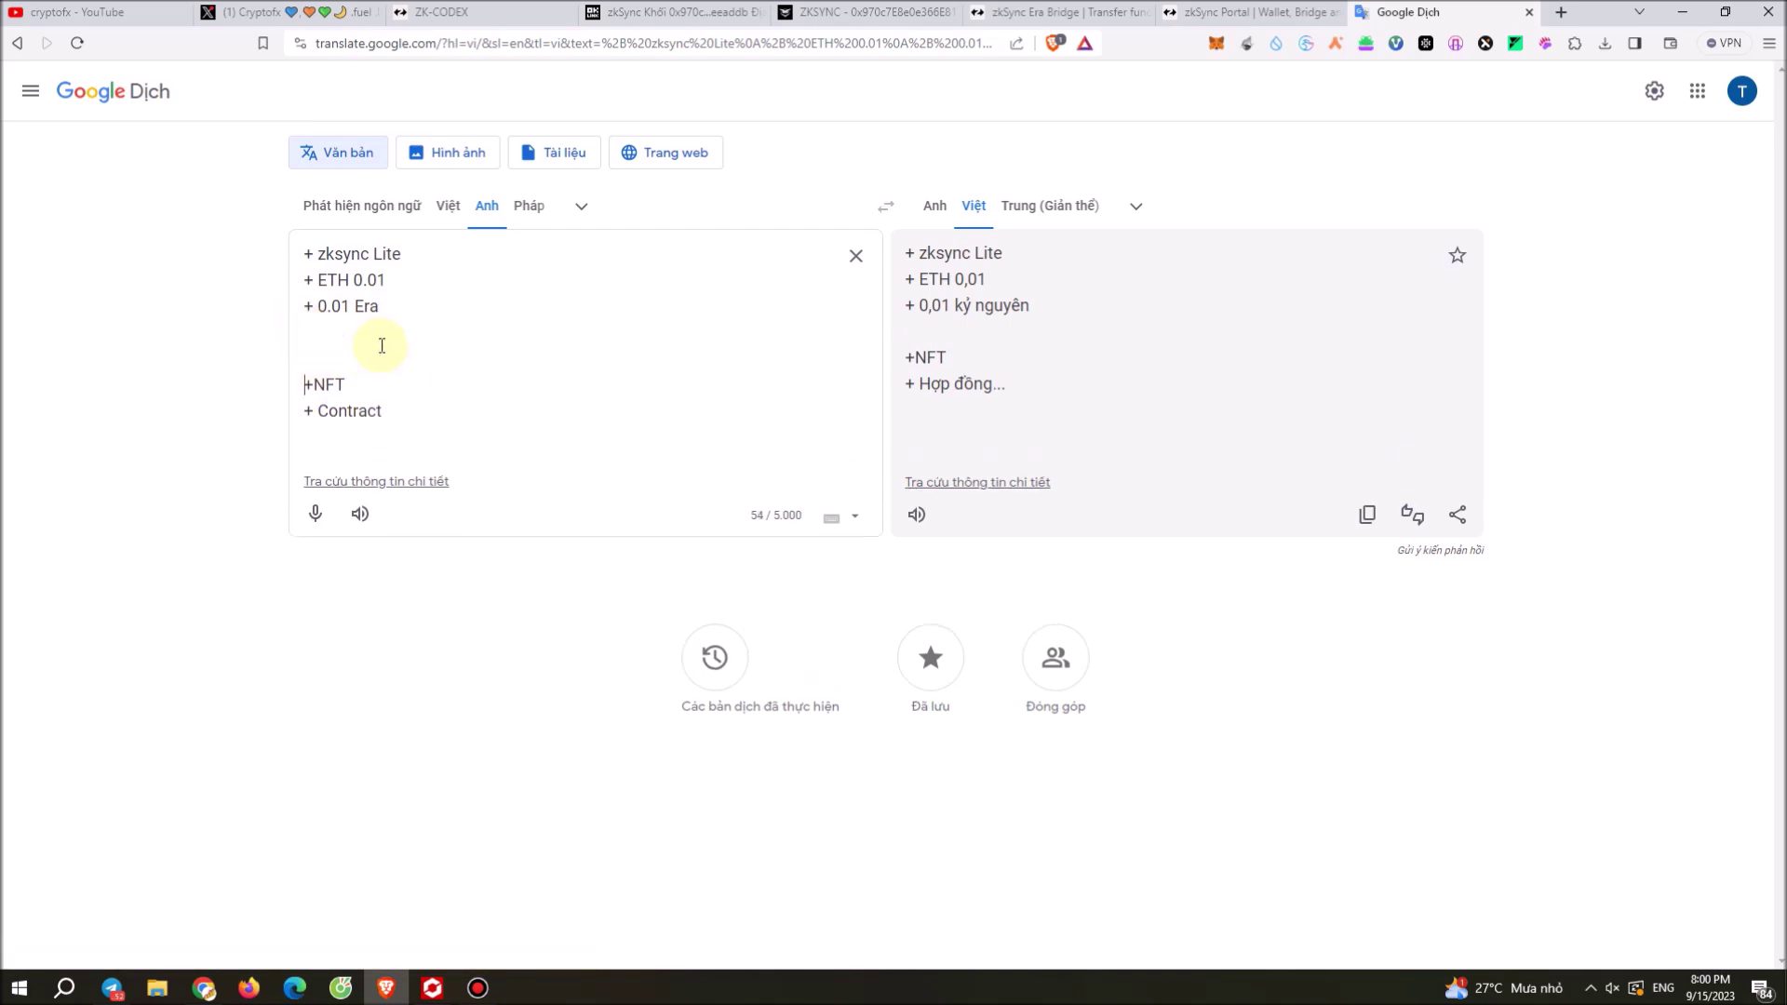
click(317, 332)
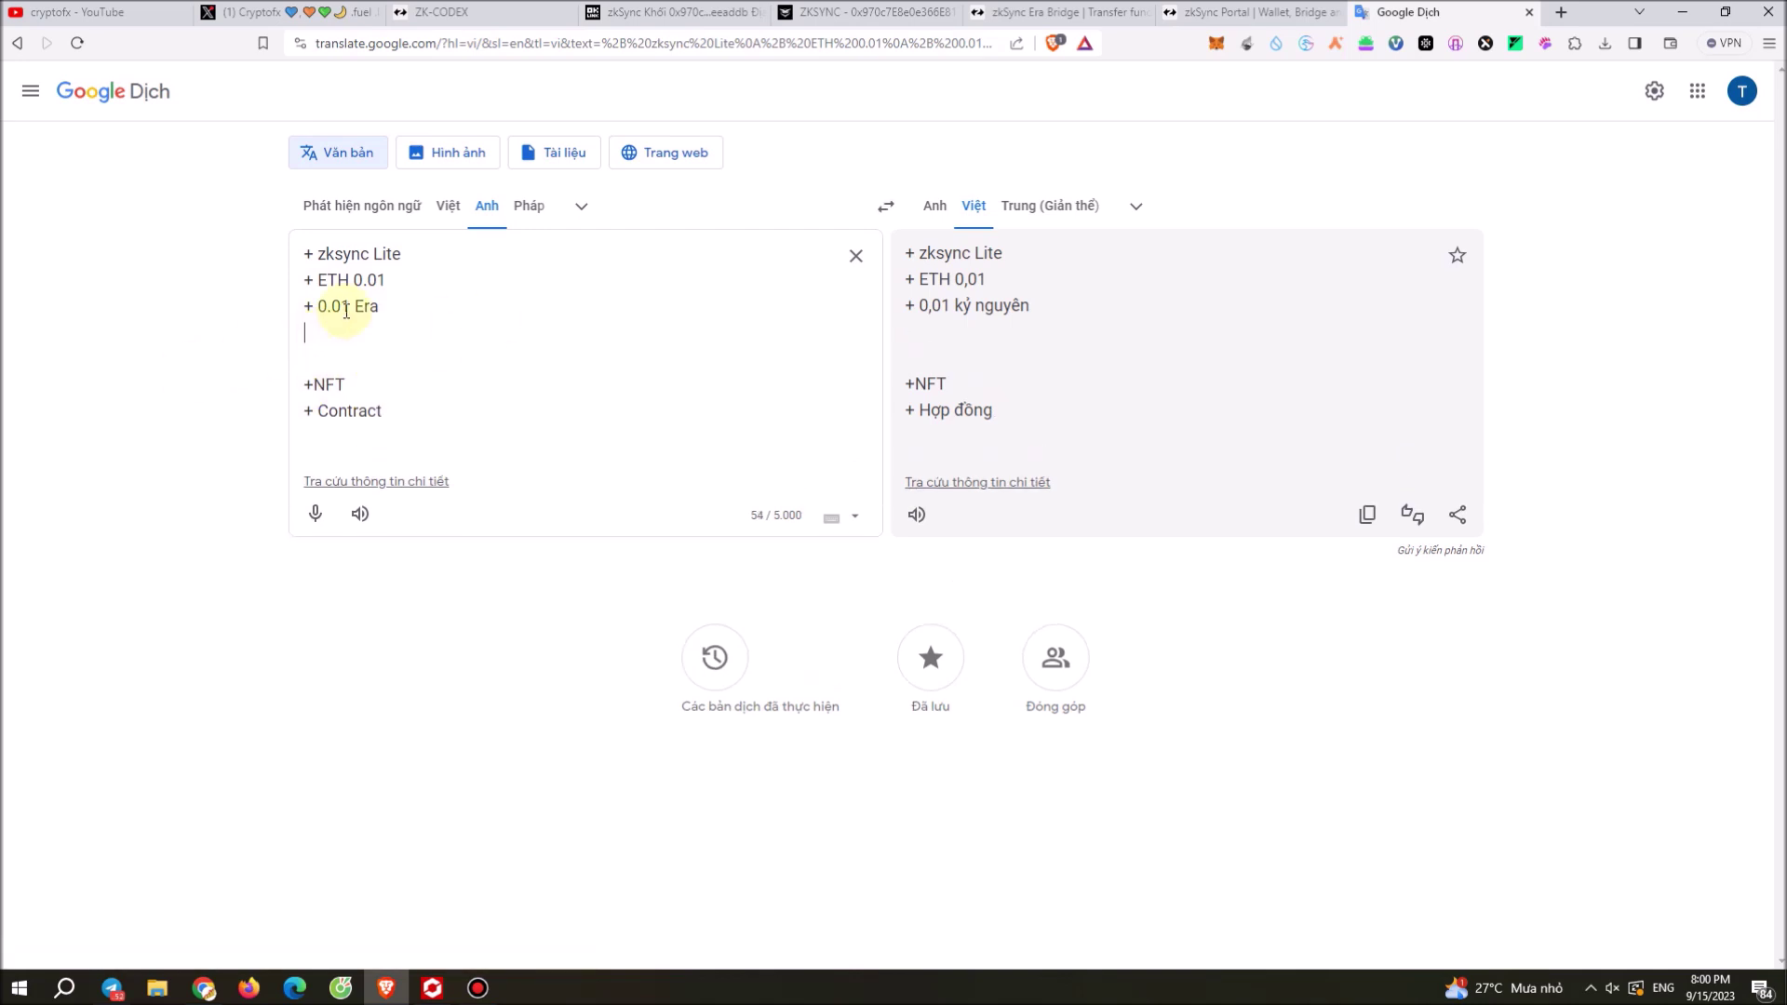
text(+ Bridge: chi)
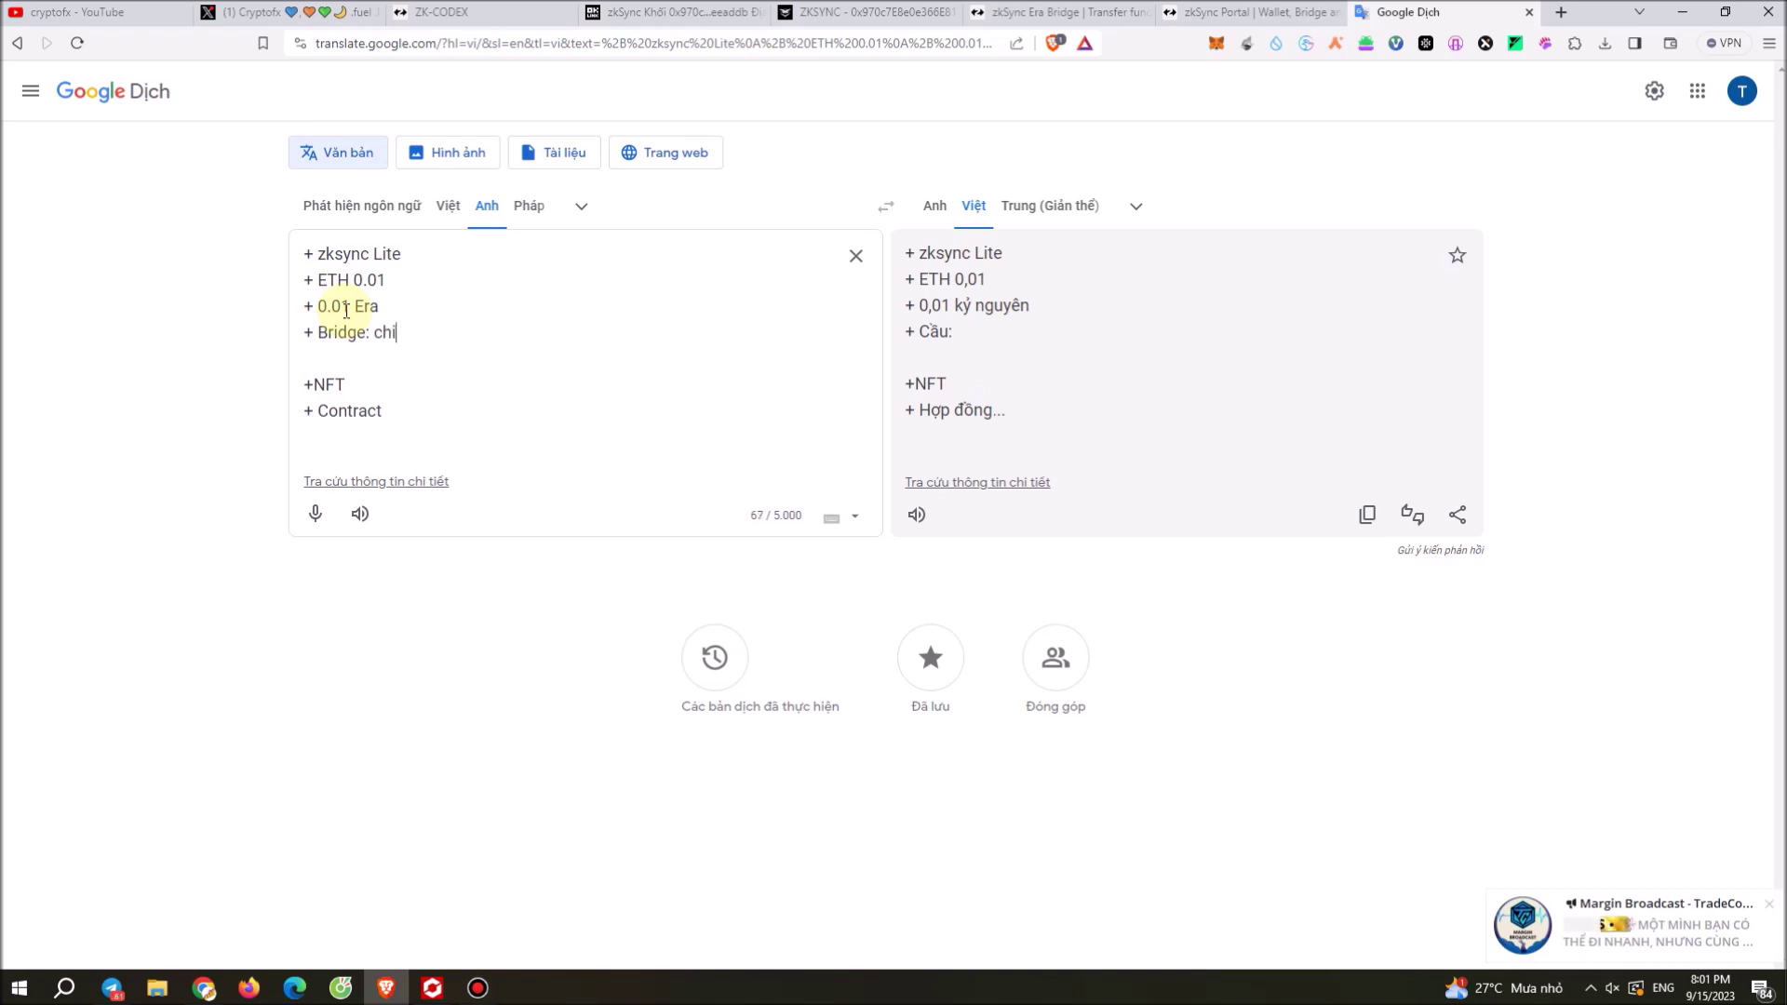
text(nhs)
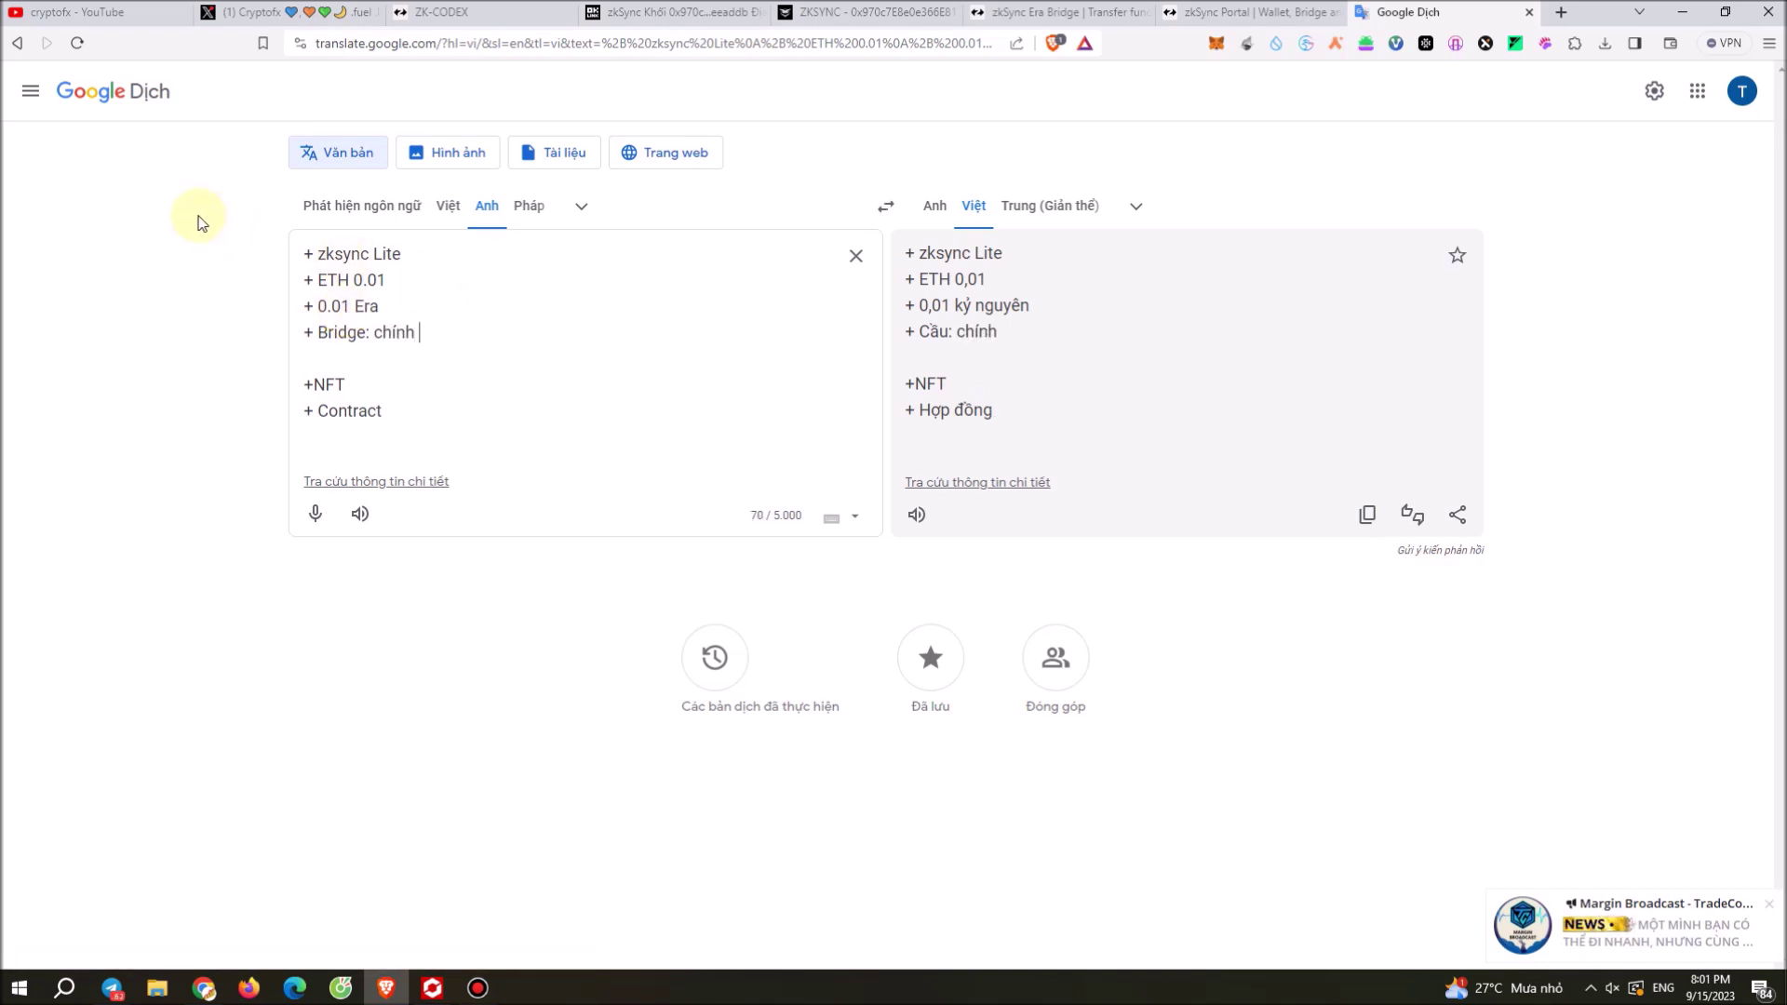
double_click(378, 342)
Step: Examine the Ethereum Mainnet deposit form on the zkSync Era Bridge page, including its fee in ETH and dollars, and close that page
click(670, 12)
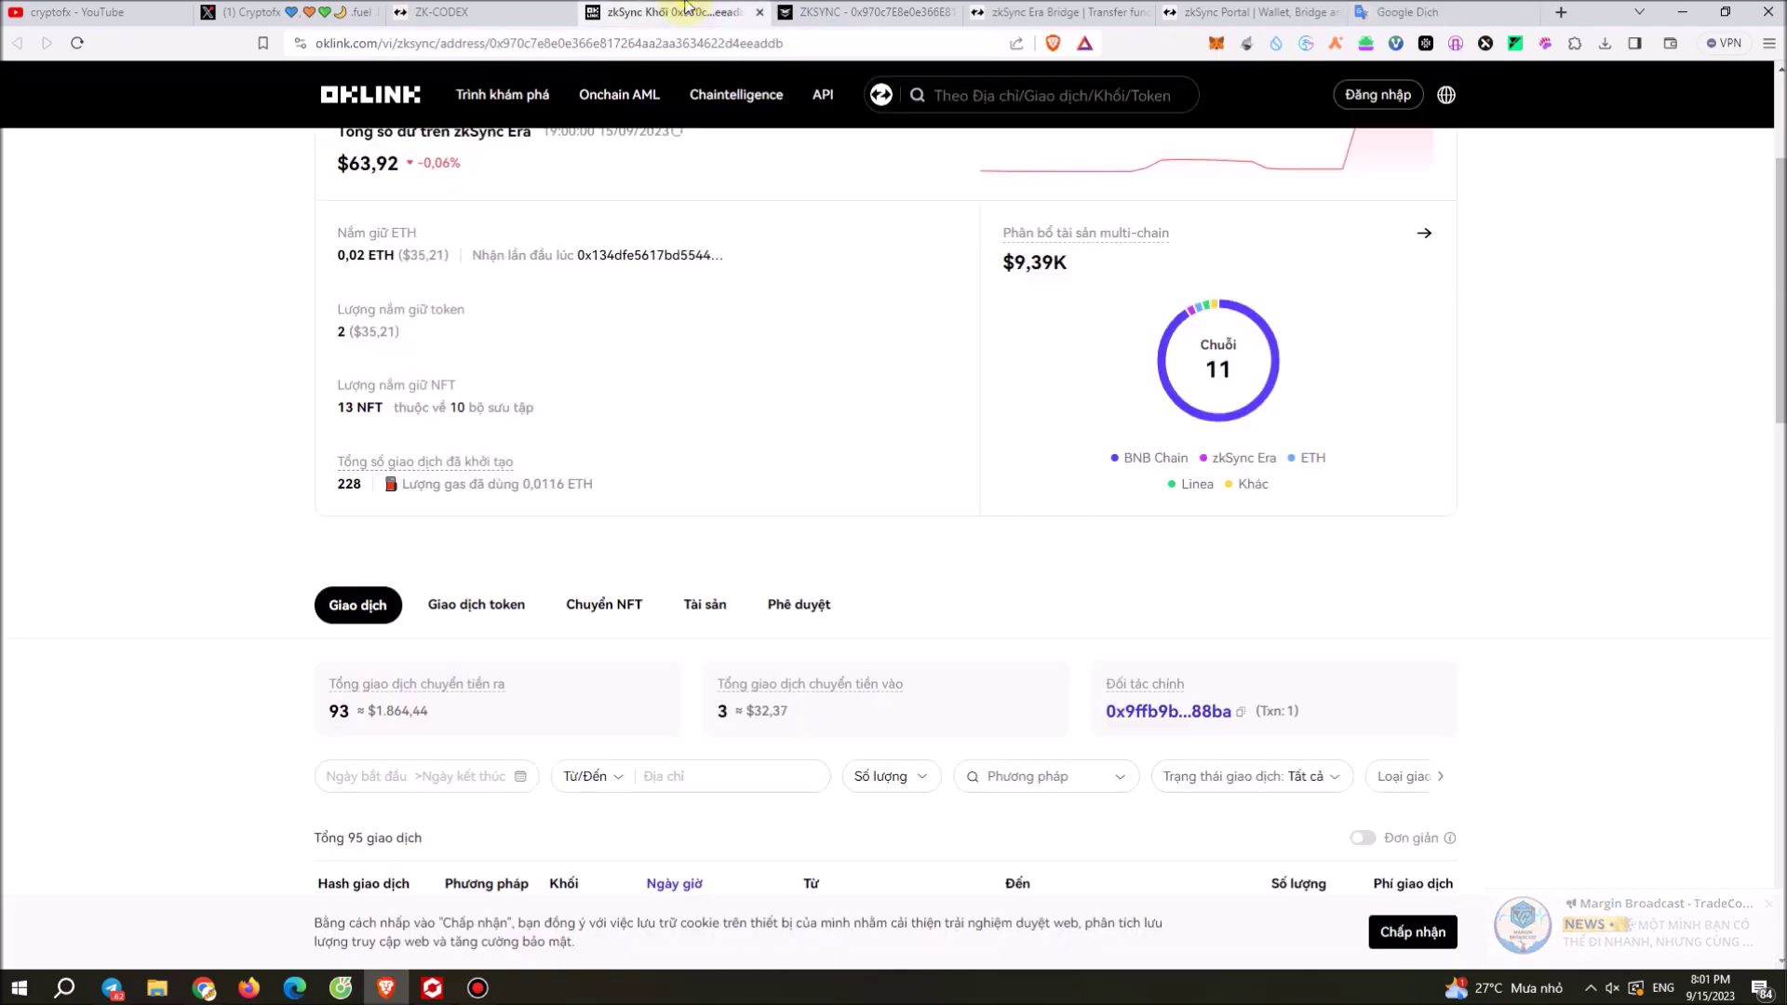
click(819, 12)
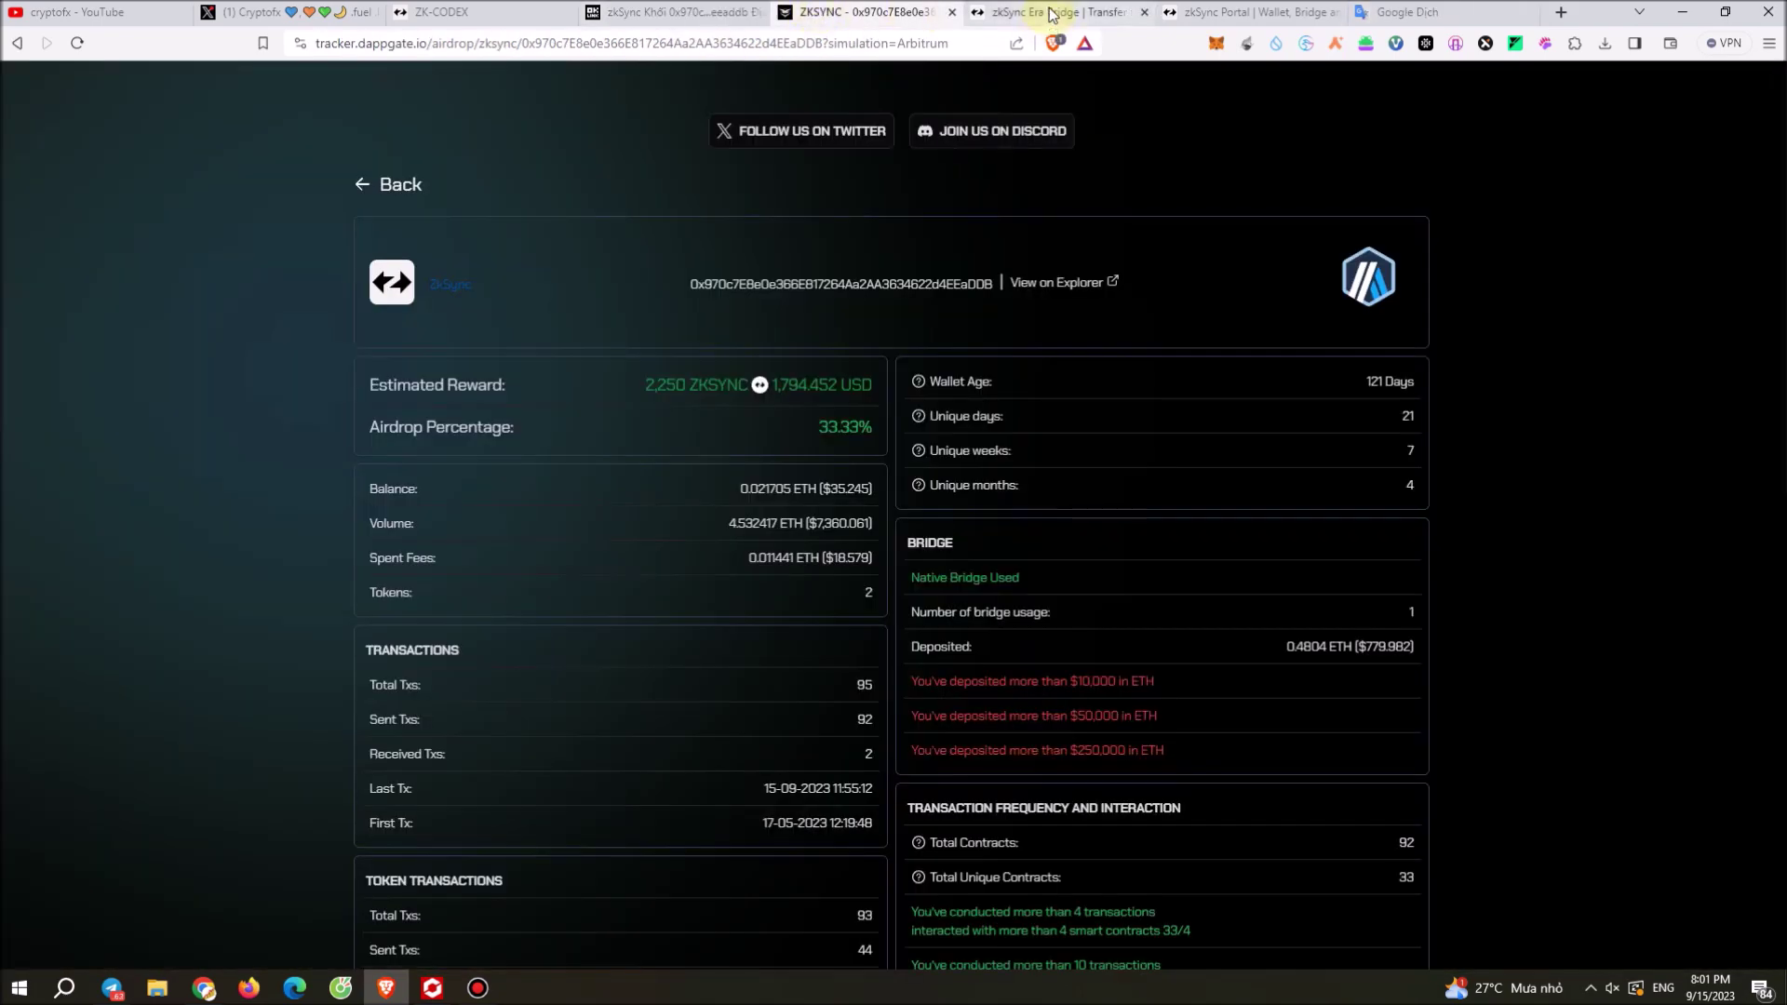
click(1048, 14)
click(373, 577)
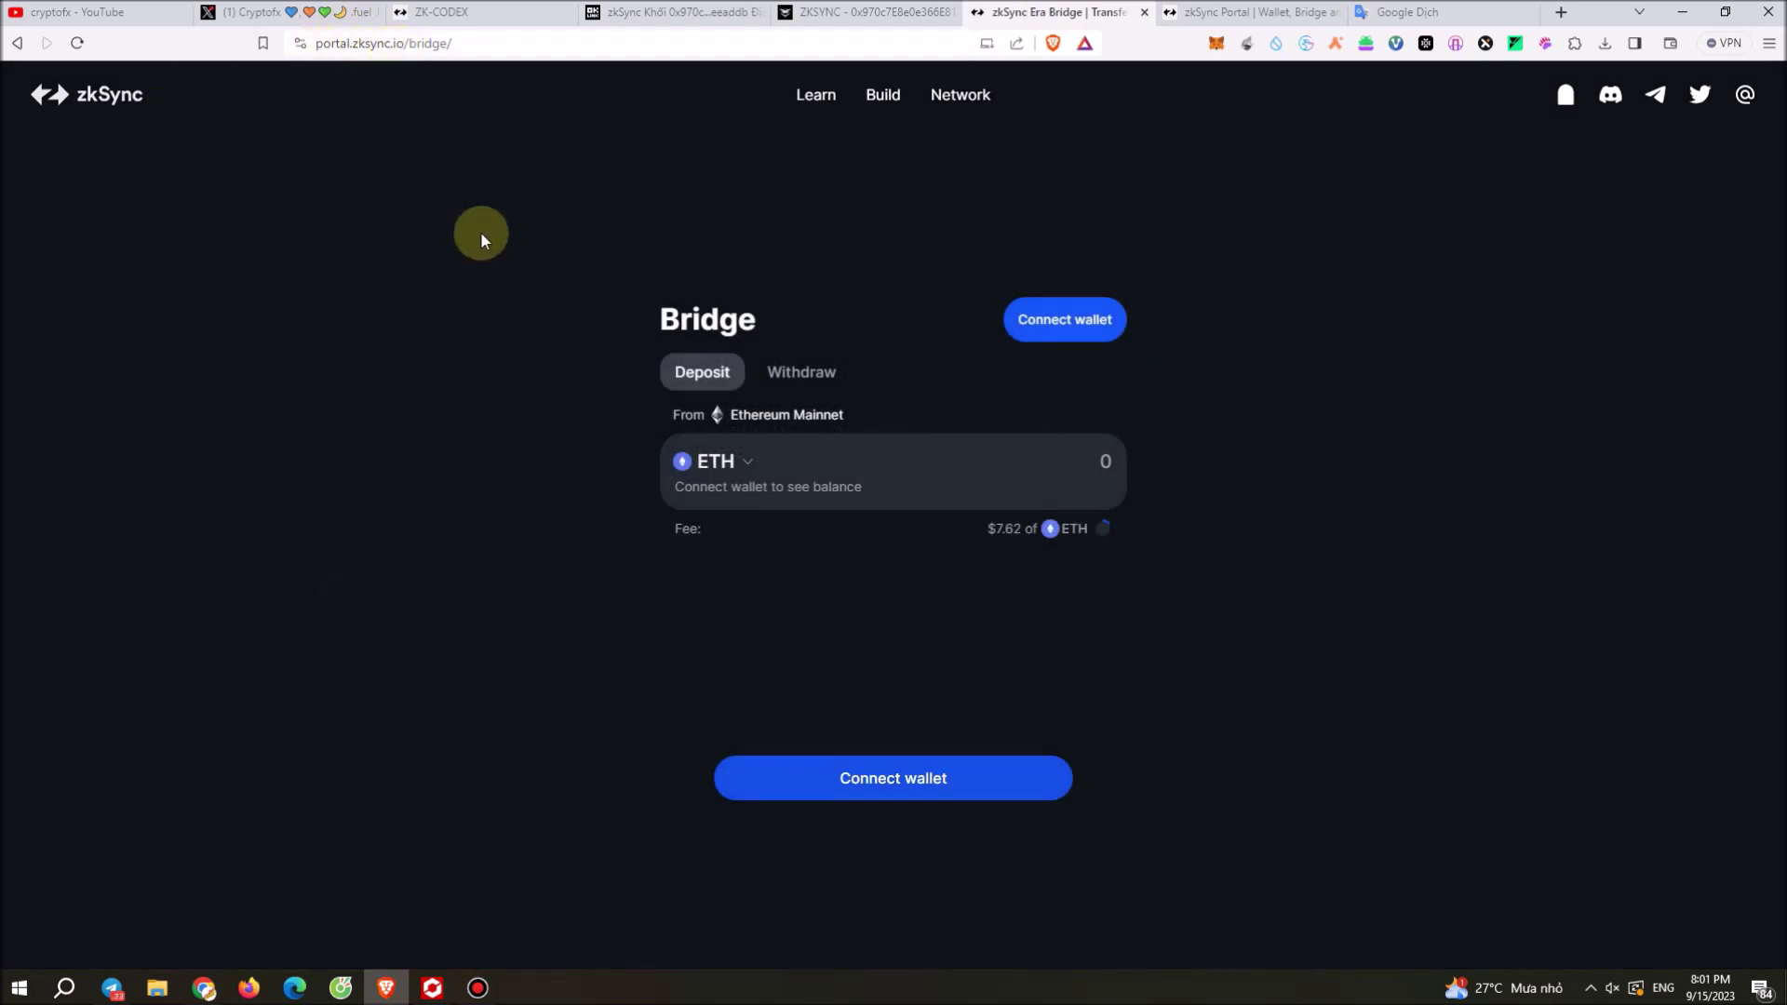
click(1077, 326)
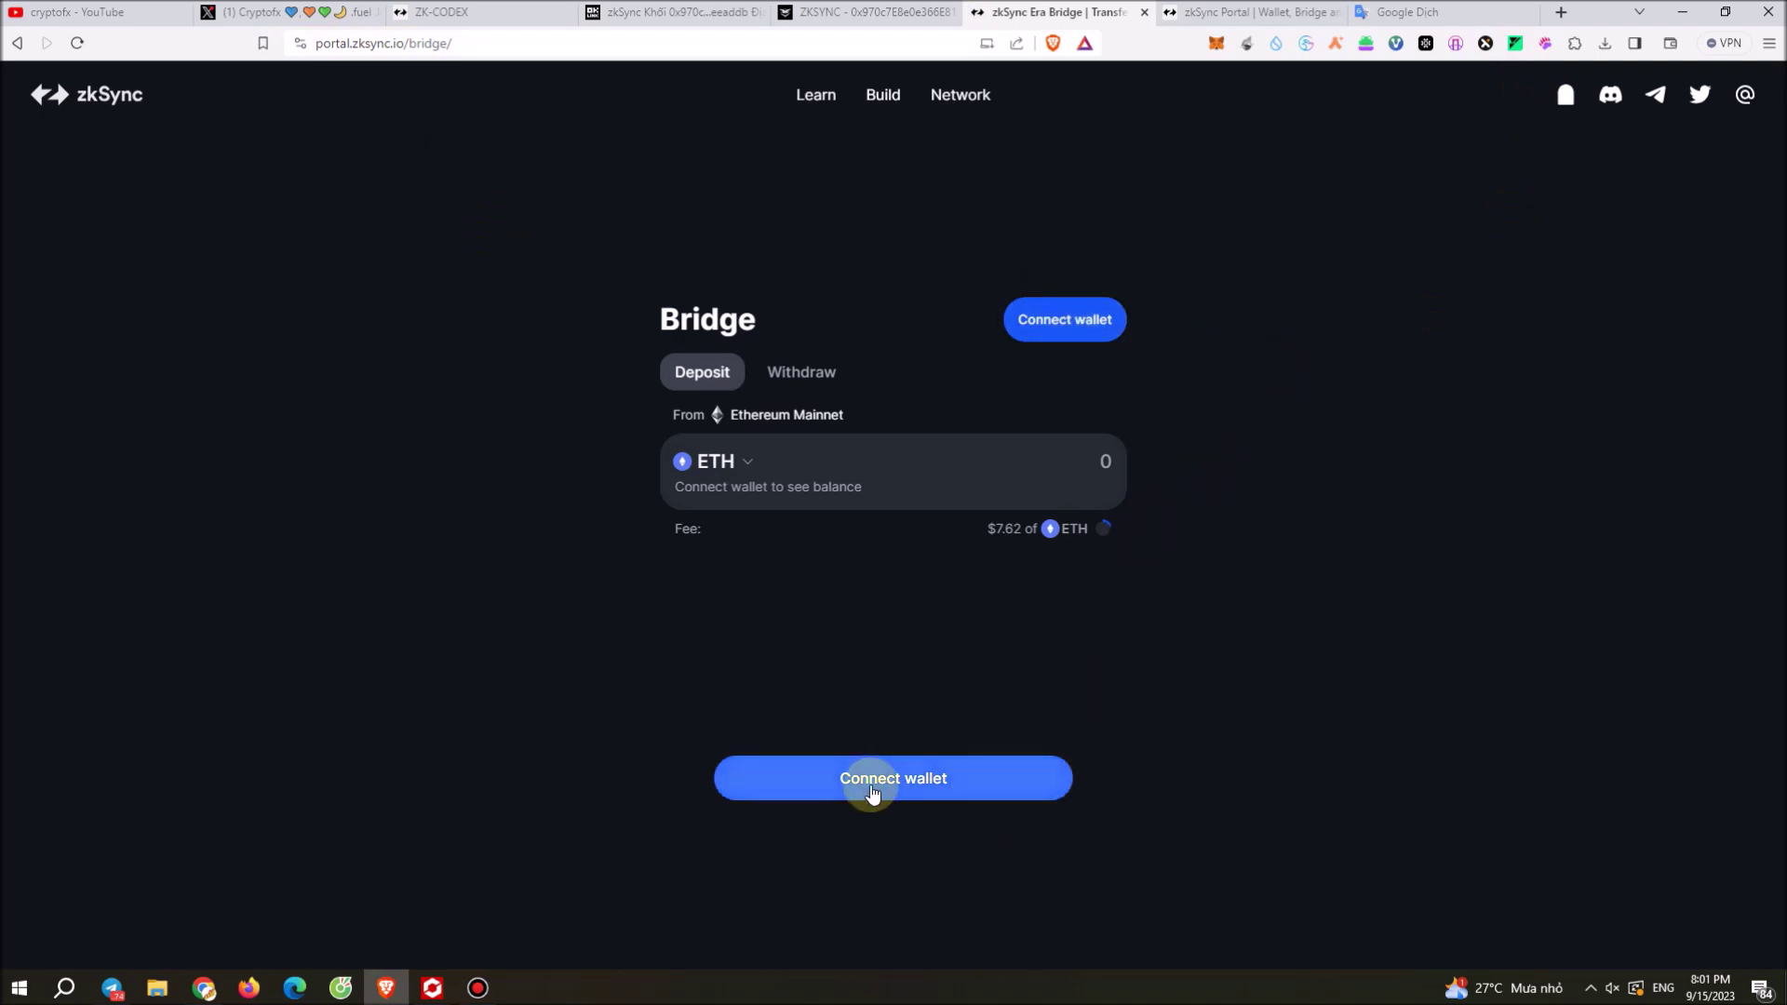
drag(750, 416, 857, 420)
click(727, 520)
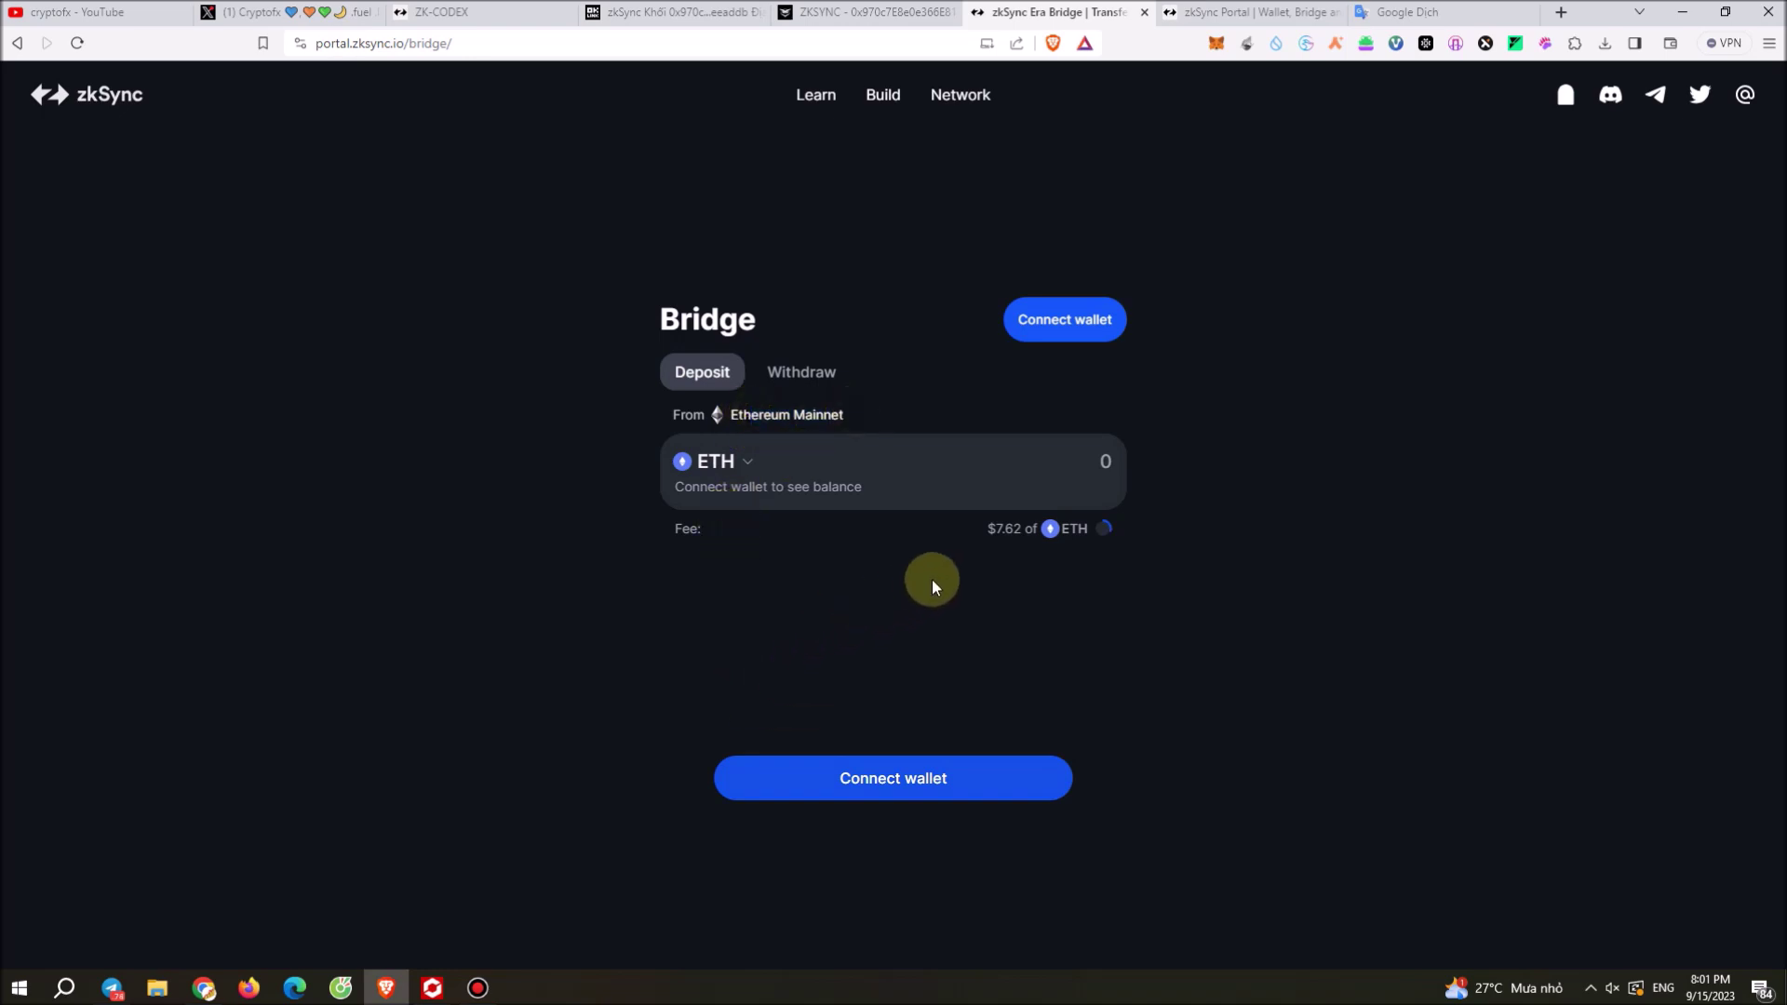
click(1010, 533)
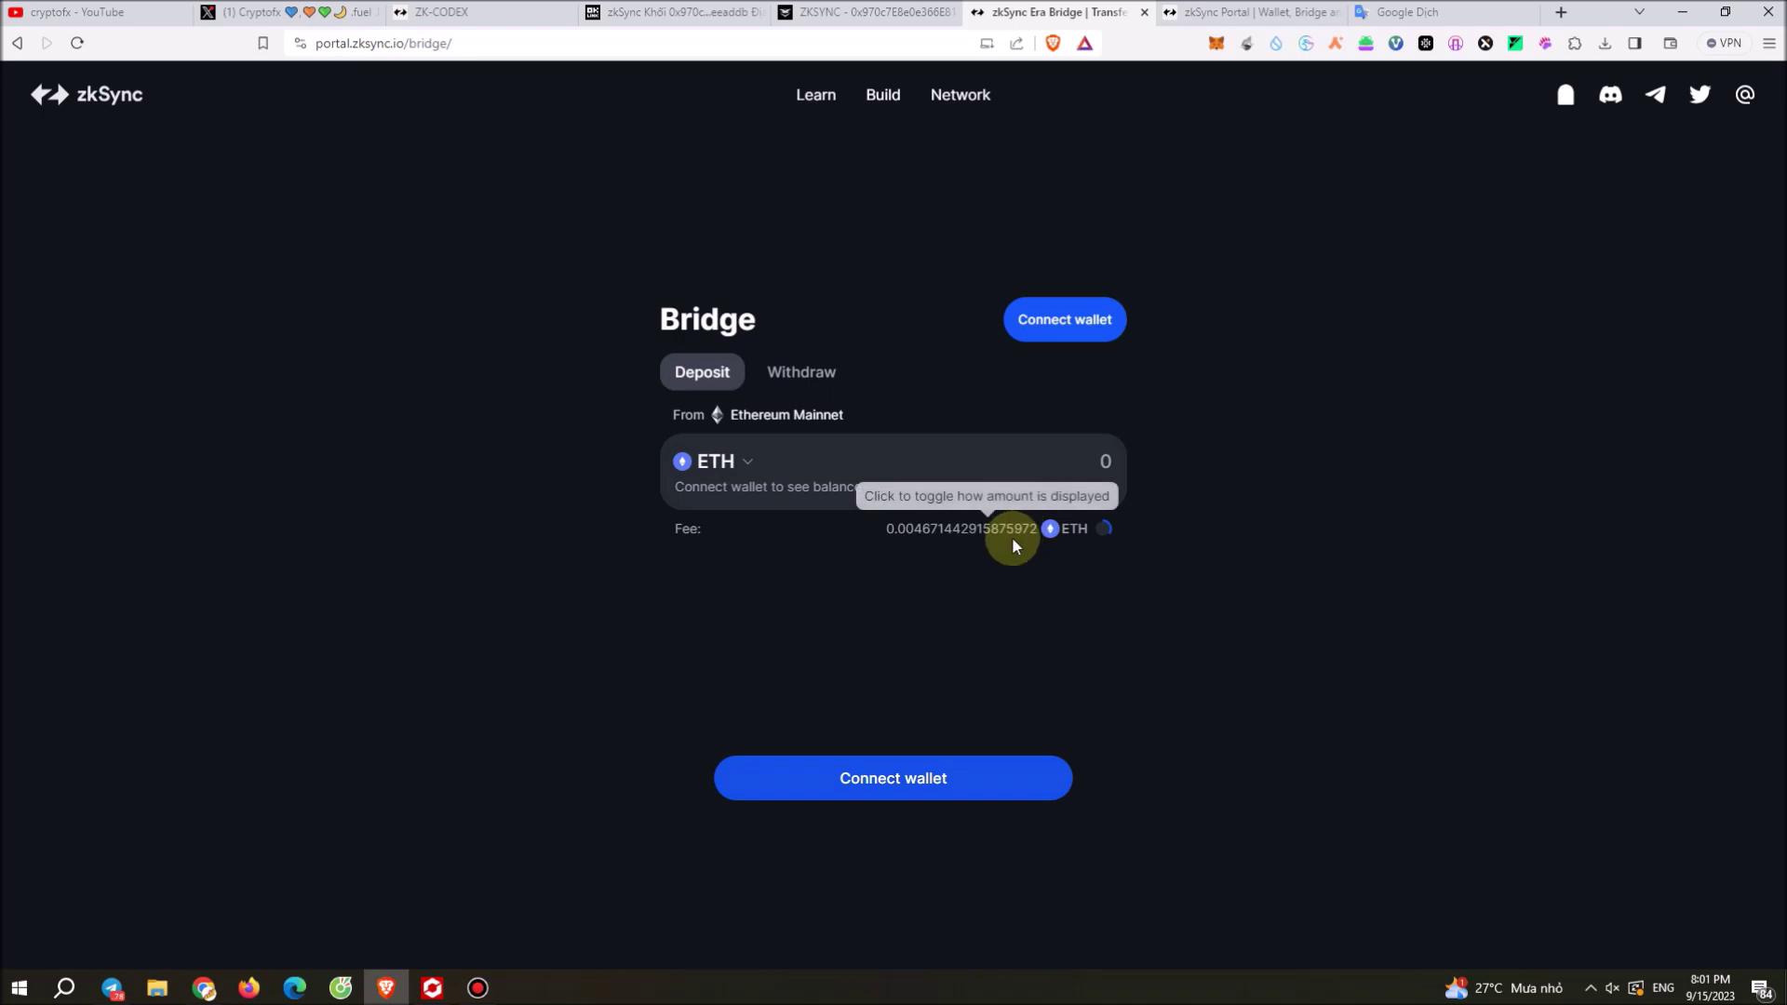
click(1005, 538)
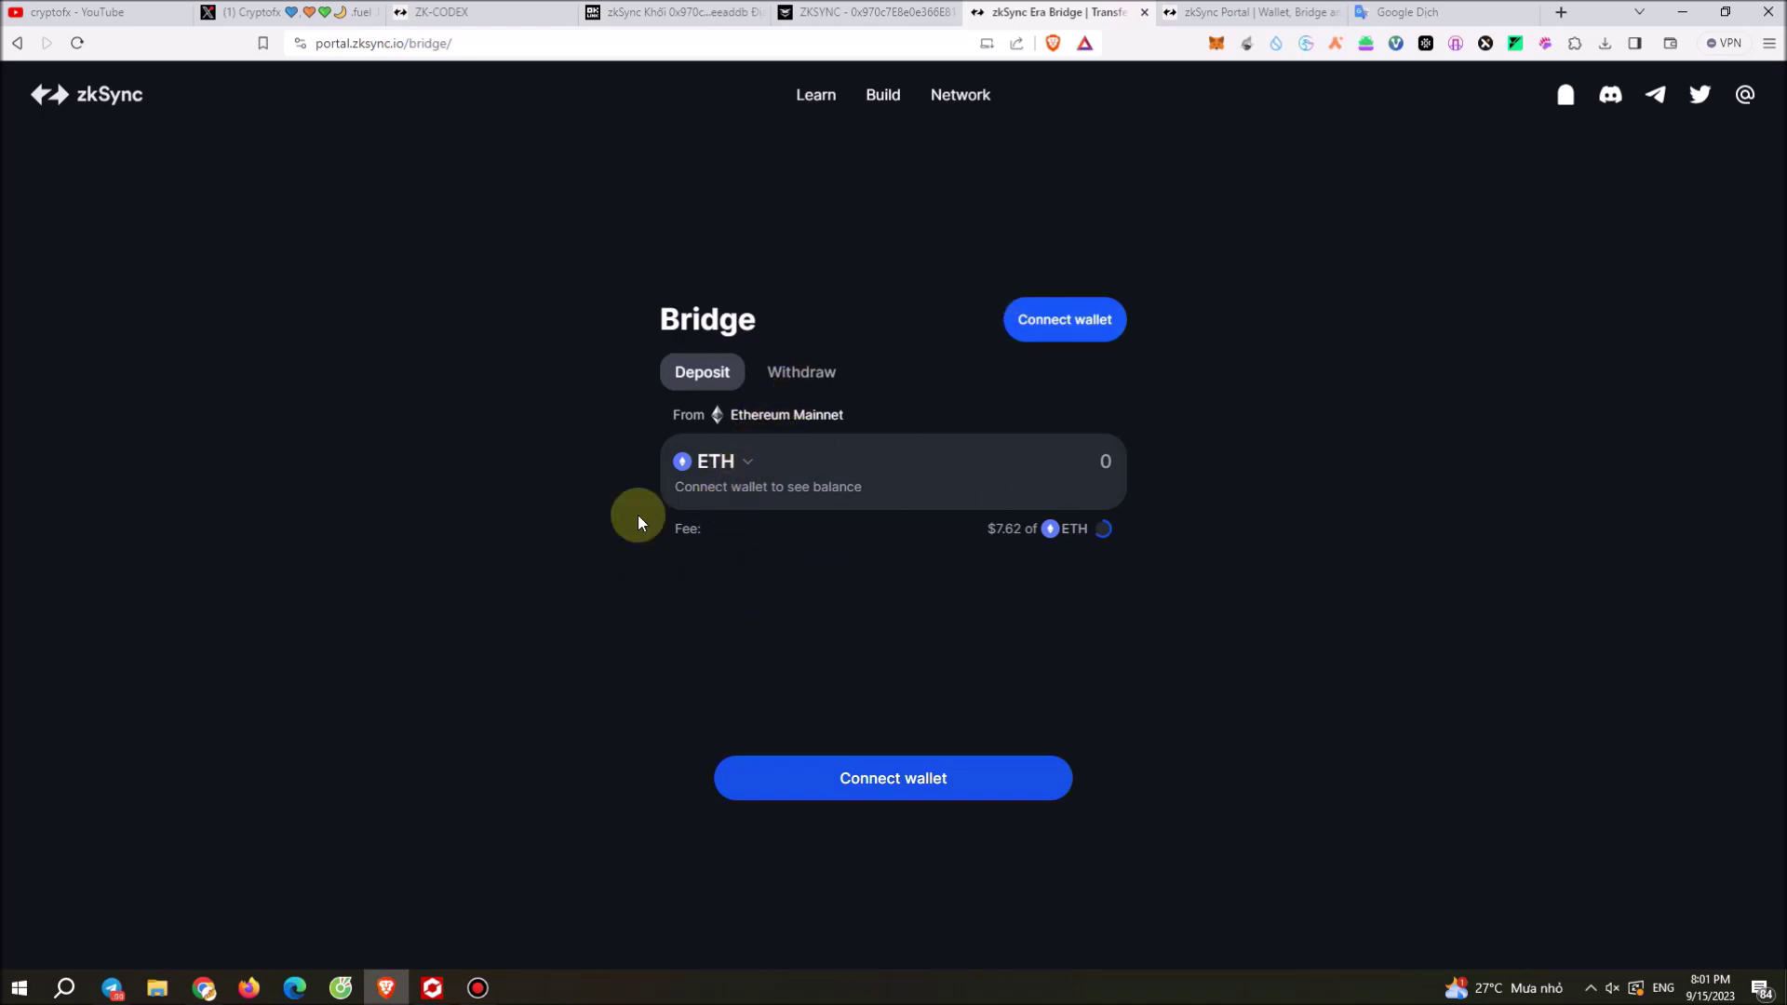
click(1144, 12)
Step: Extend the Bridge line in the Google Translate notes with "+3 lần, + sử cầu phụ"
click(1250, 12)
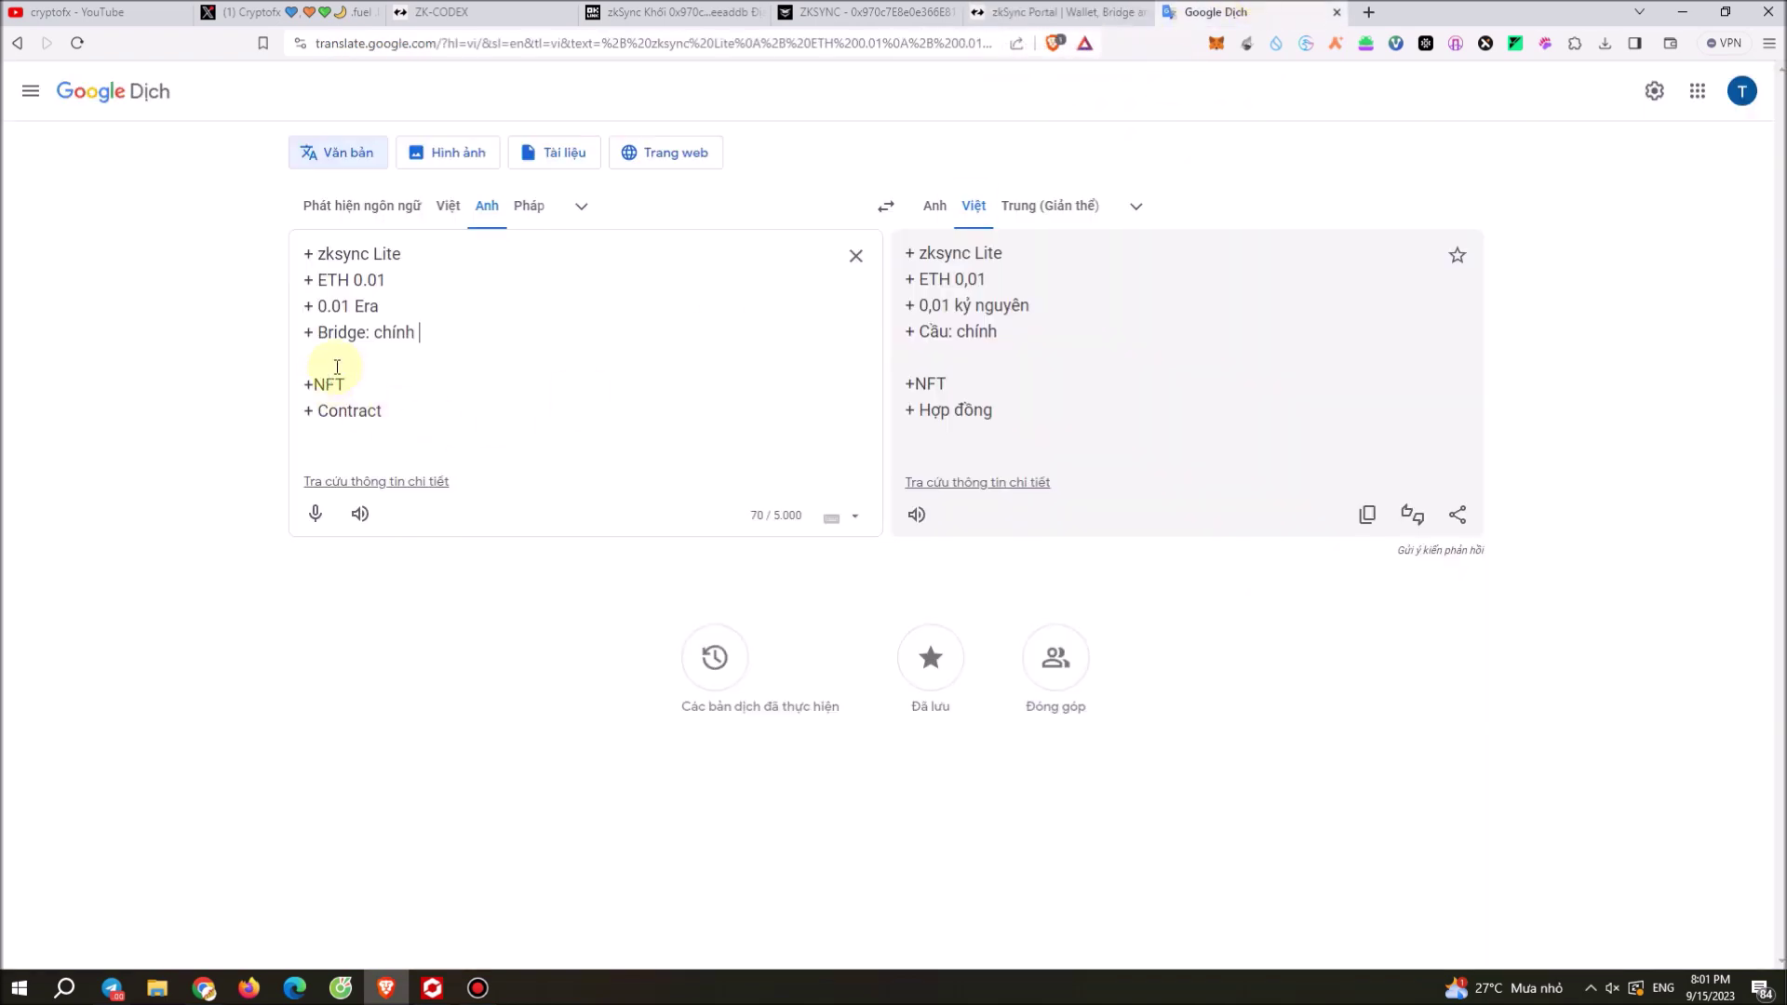
text(+3 lần)
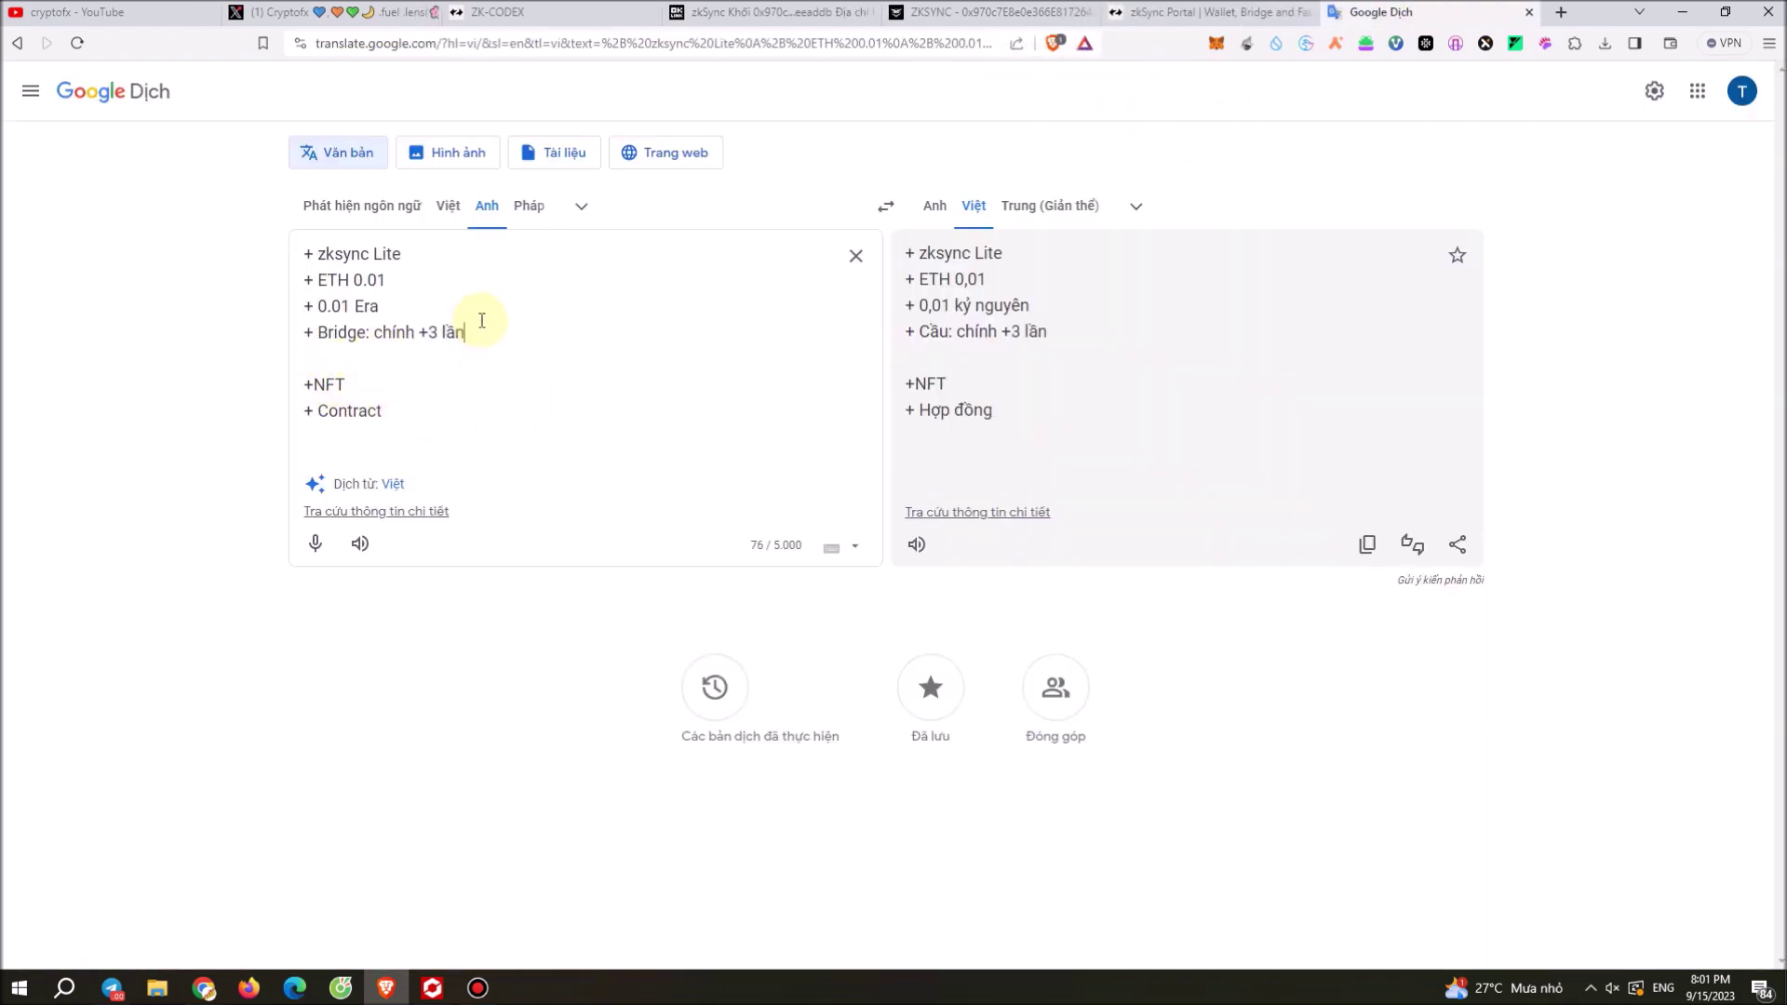
key(Return)
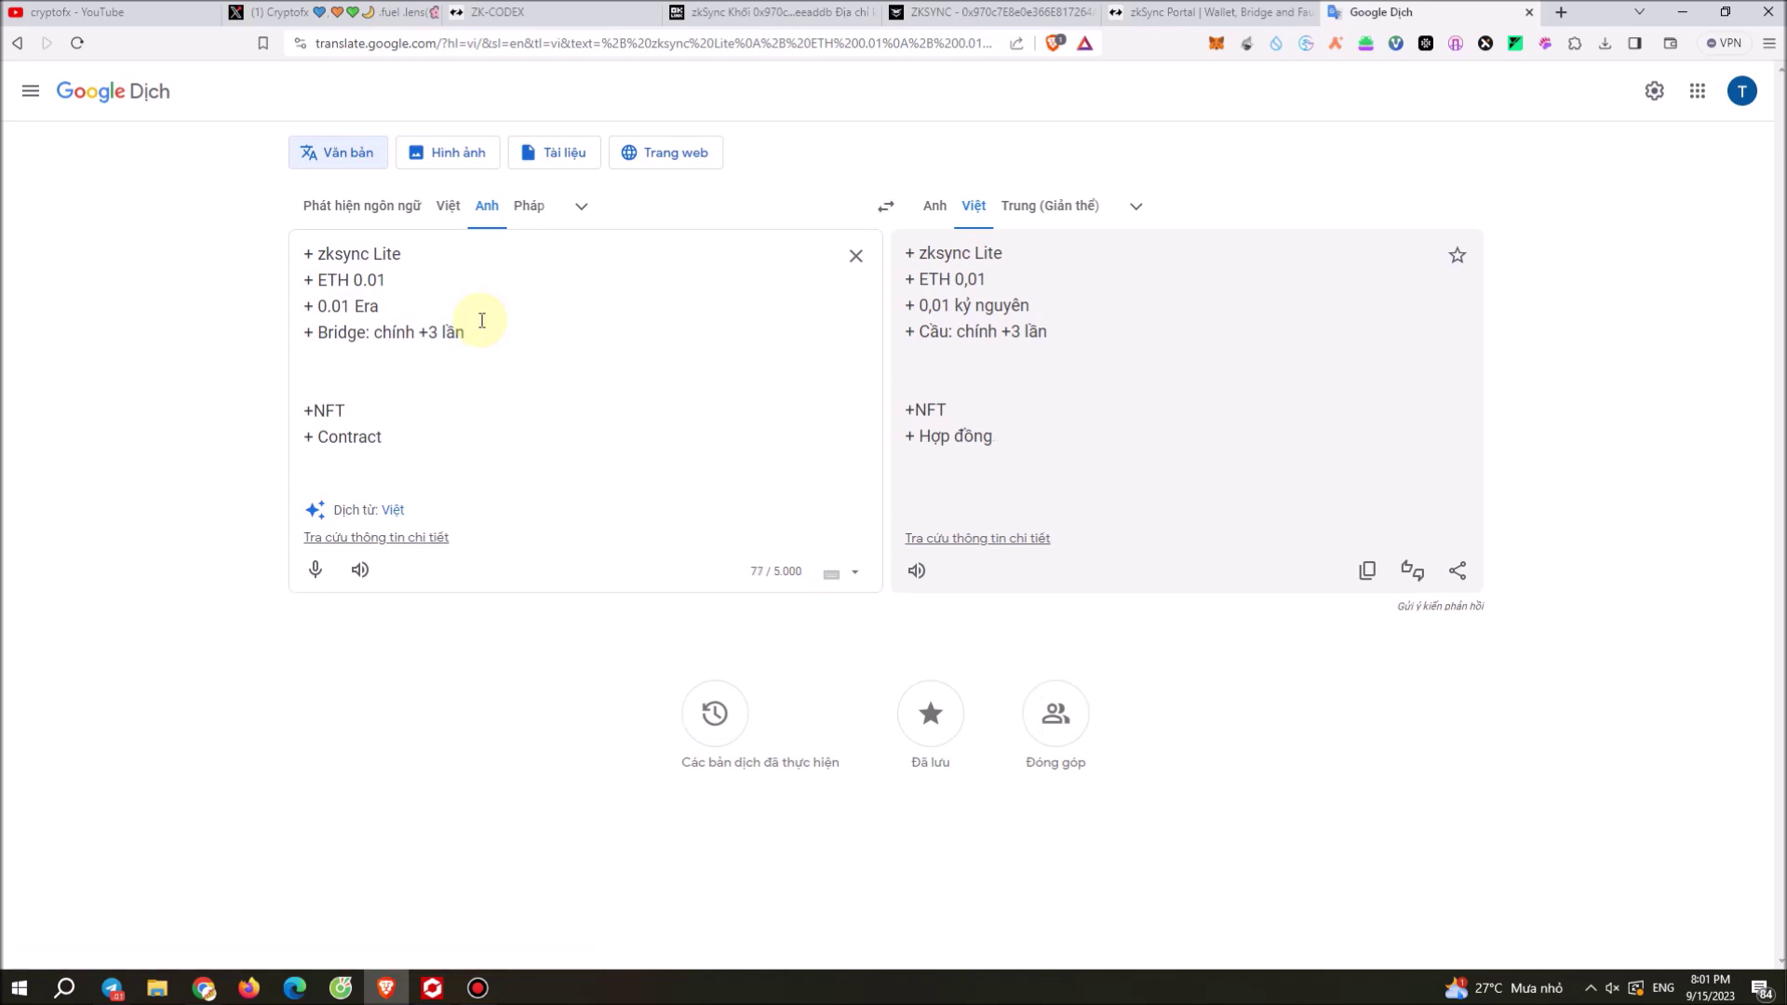
click(523, 333)
text(,)
text(+ sử cậu phụ)
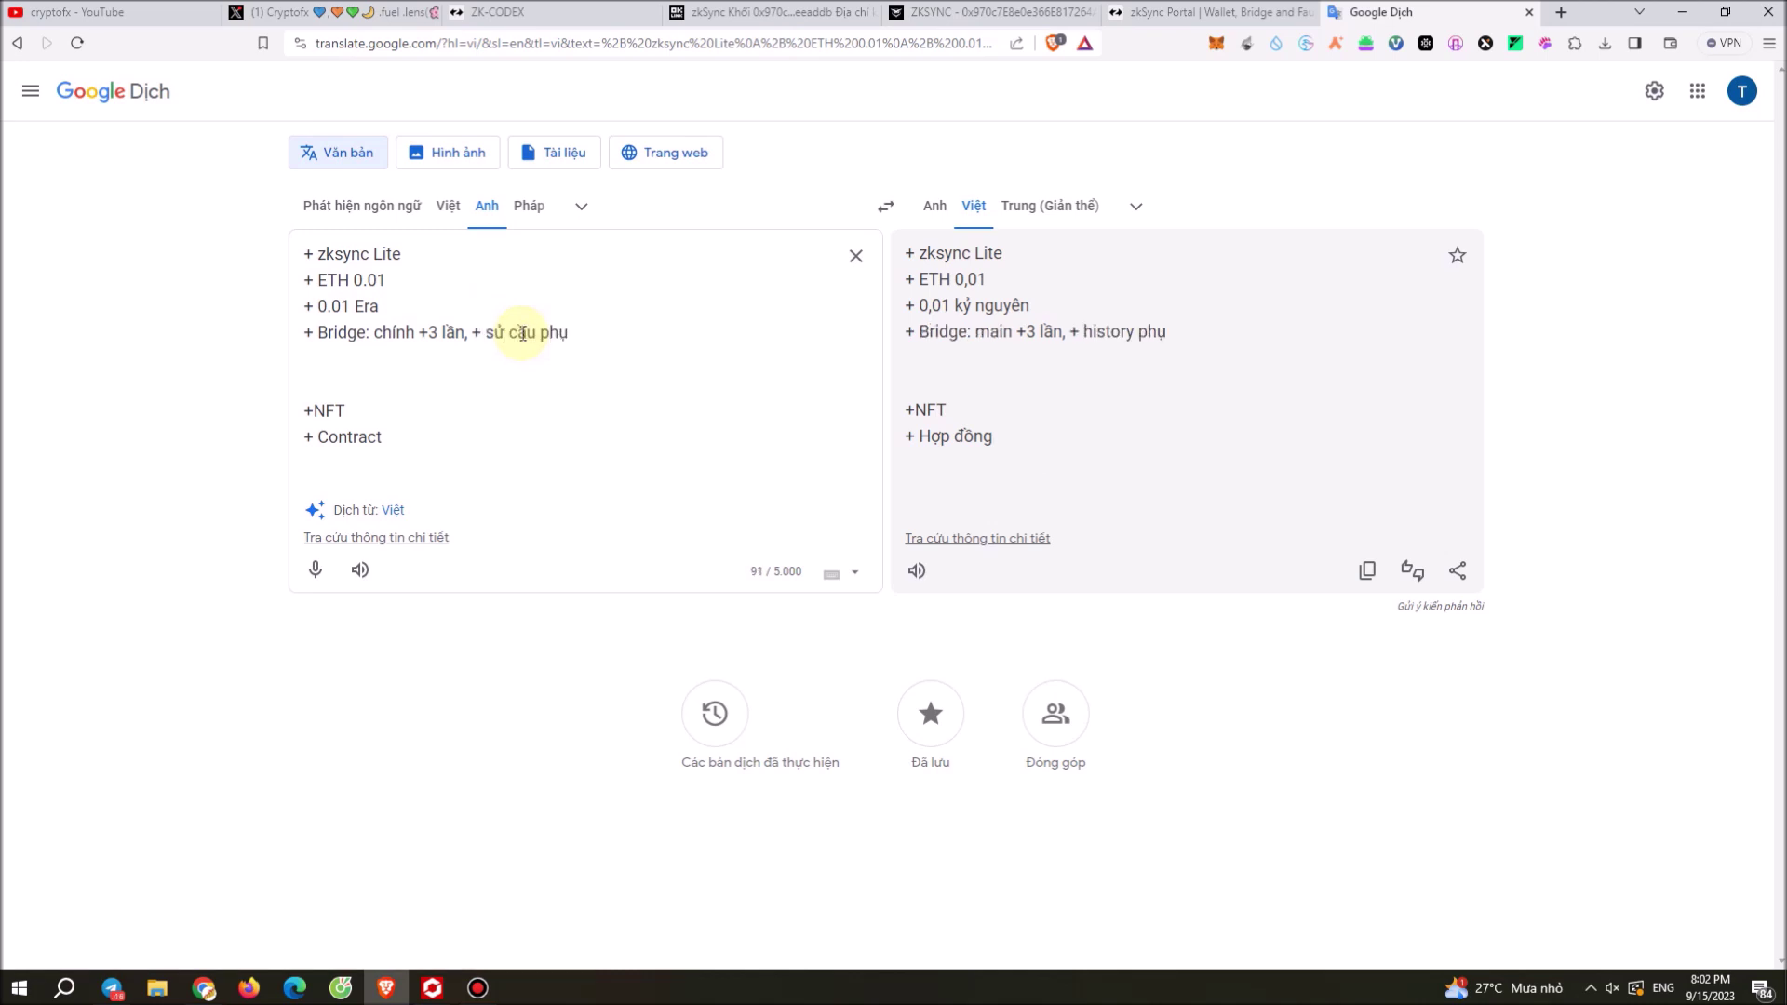
Step: Add the line "+ Dapp: + càng nhiều càng tốt" below the Bridge line and remove the blank lines above "+NFT"
key(Return)
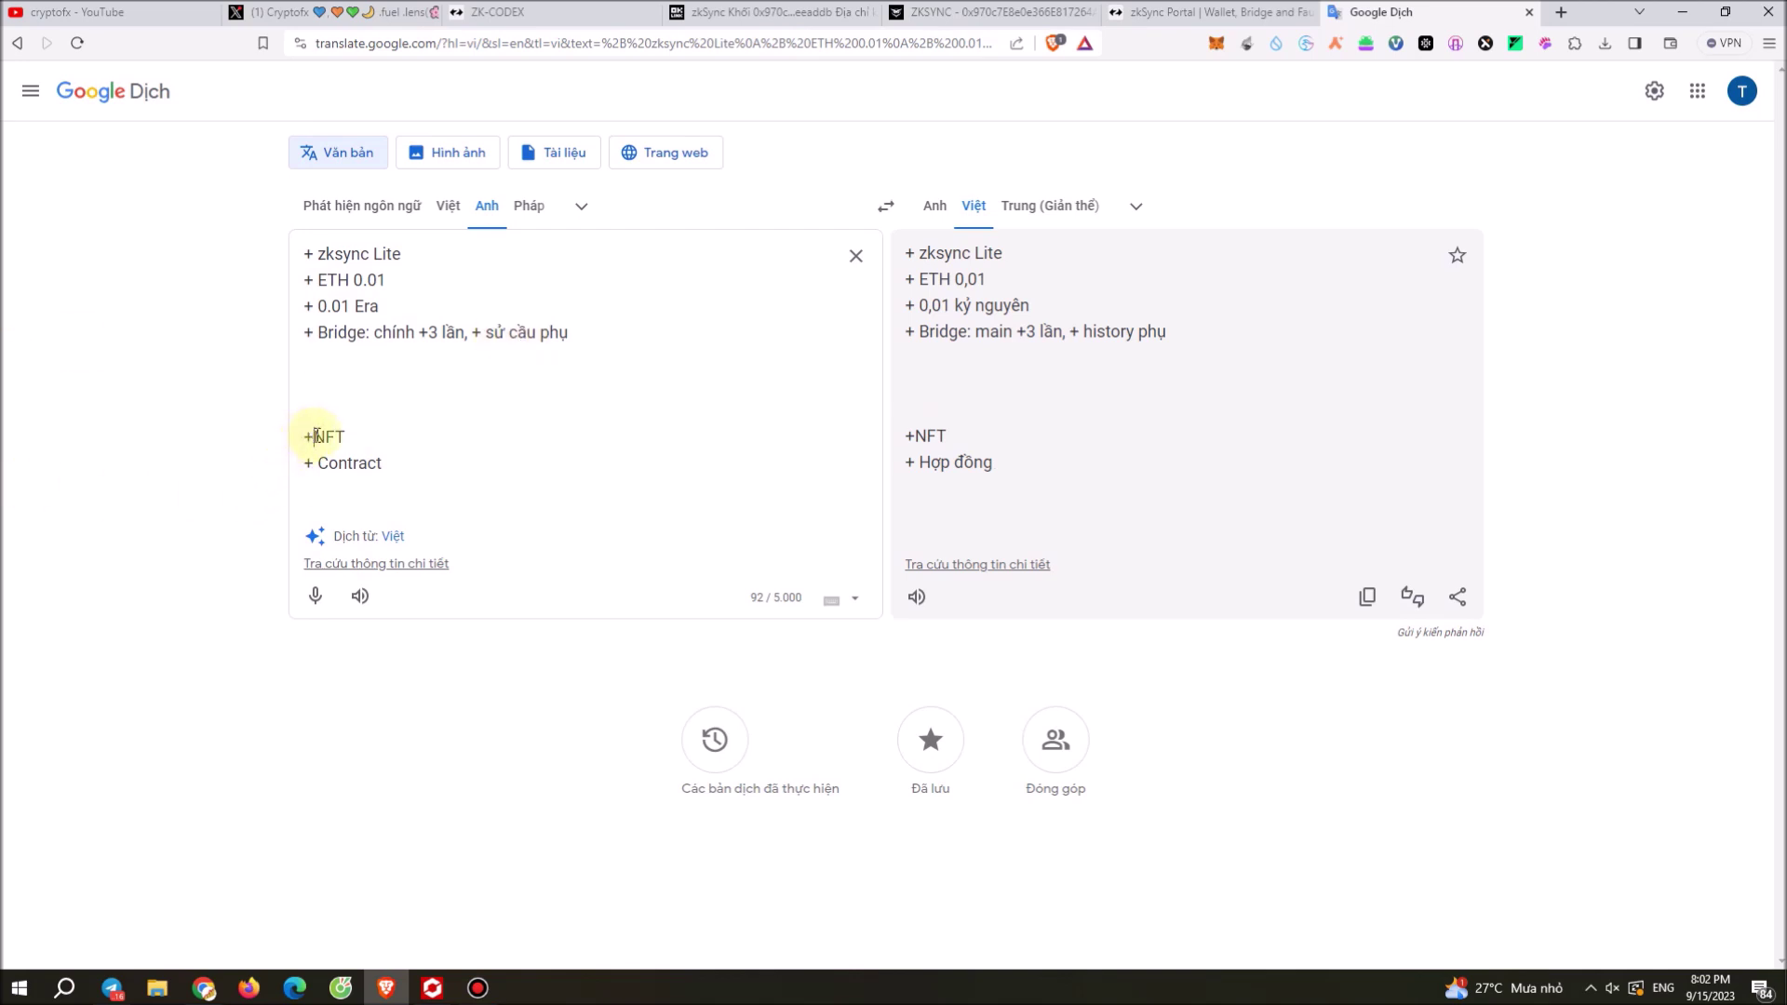
text(+ Dapp: )
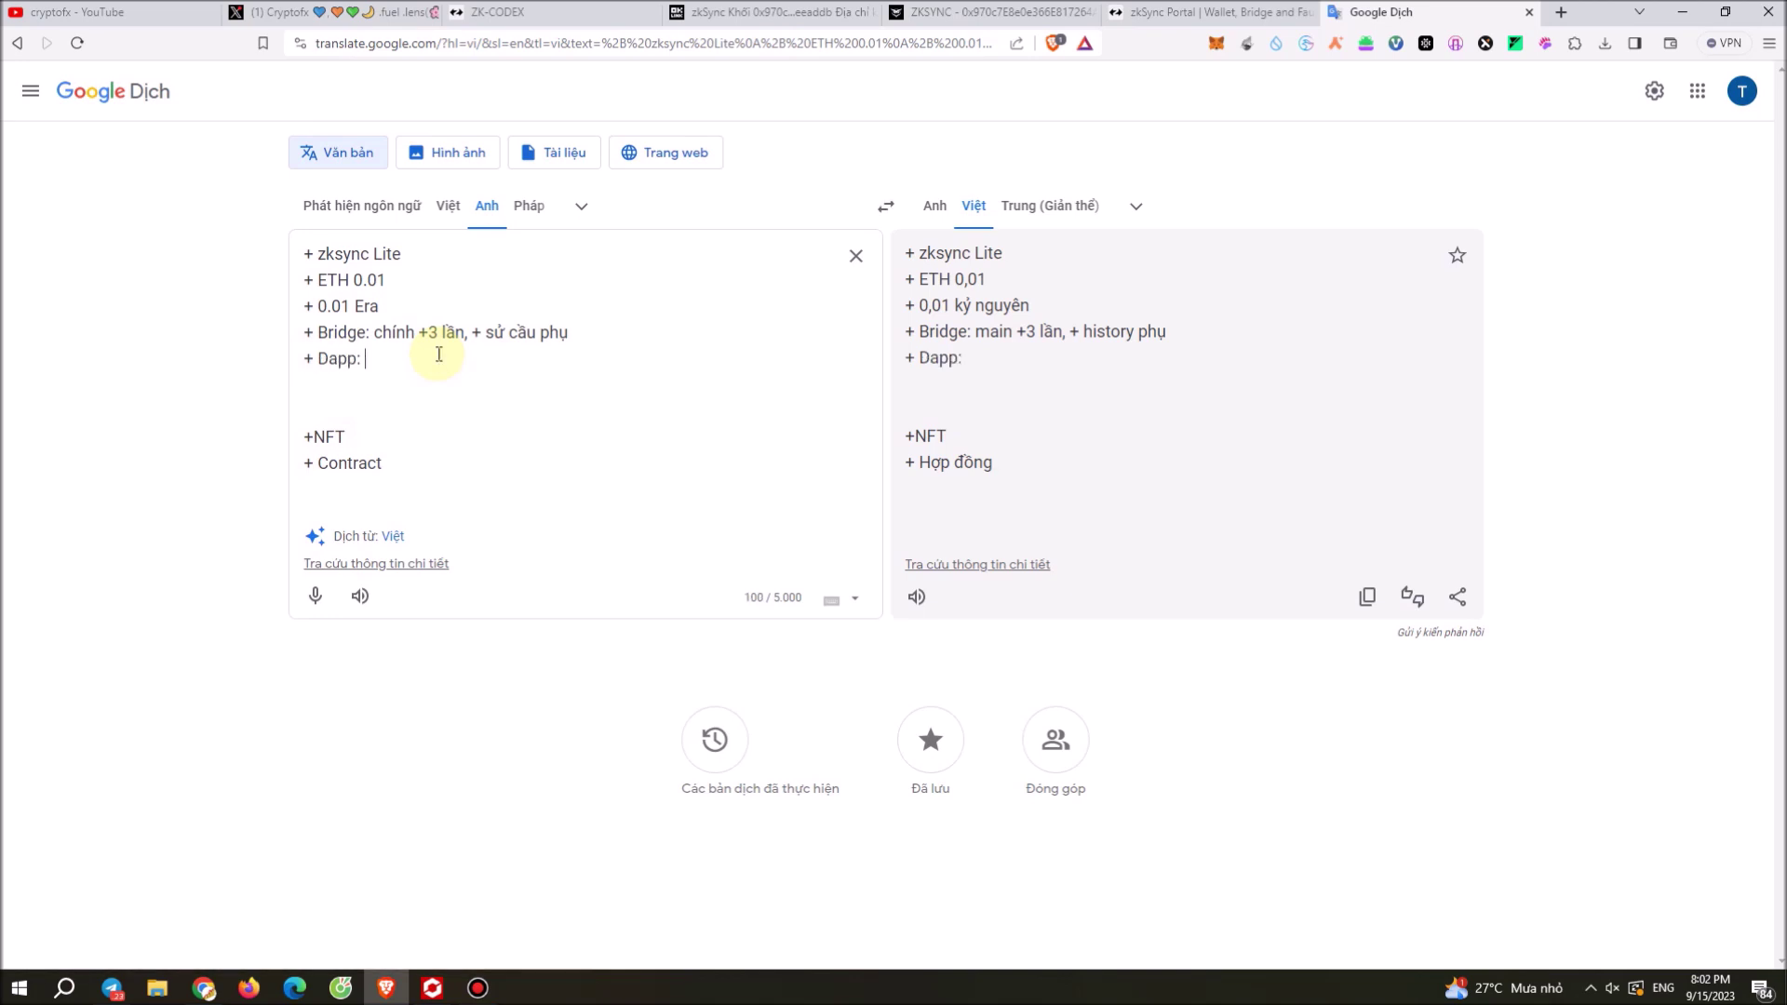
text(+ càng nhiều )
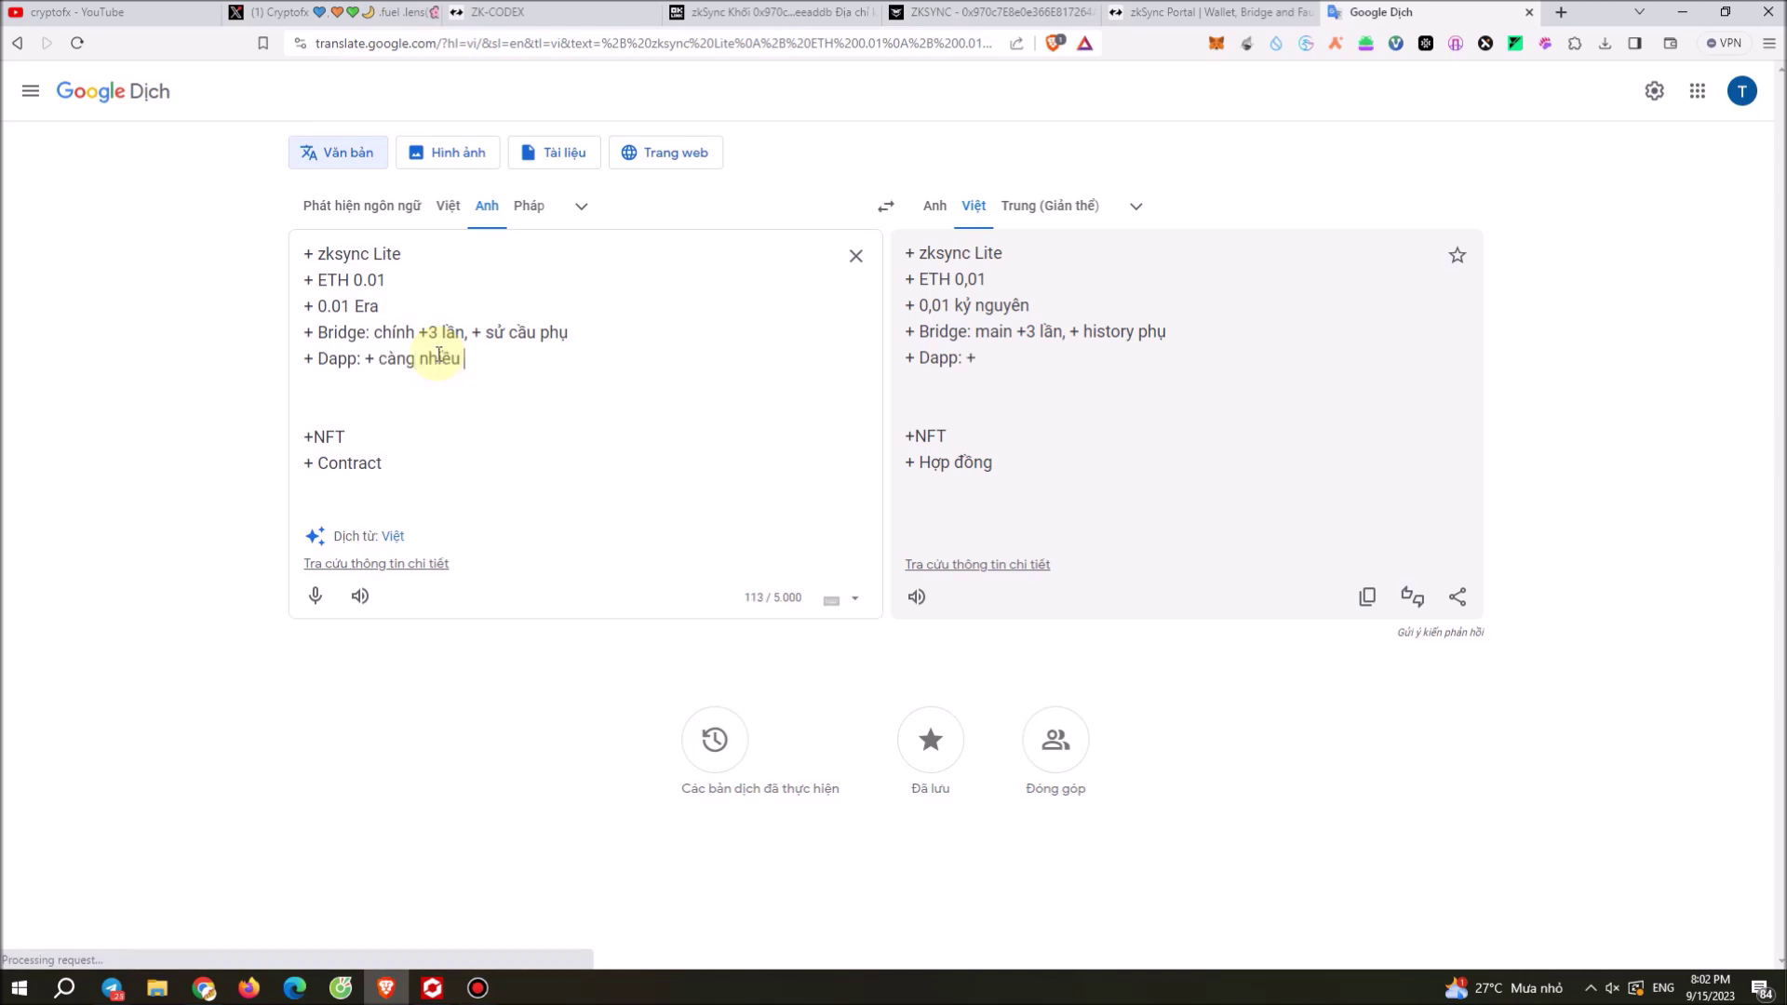
text(cangf tốt)
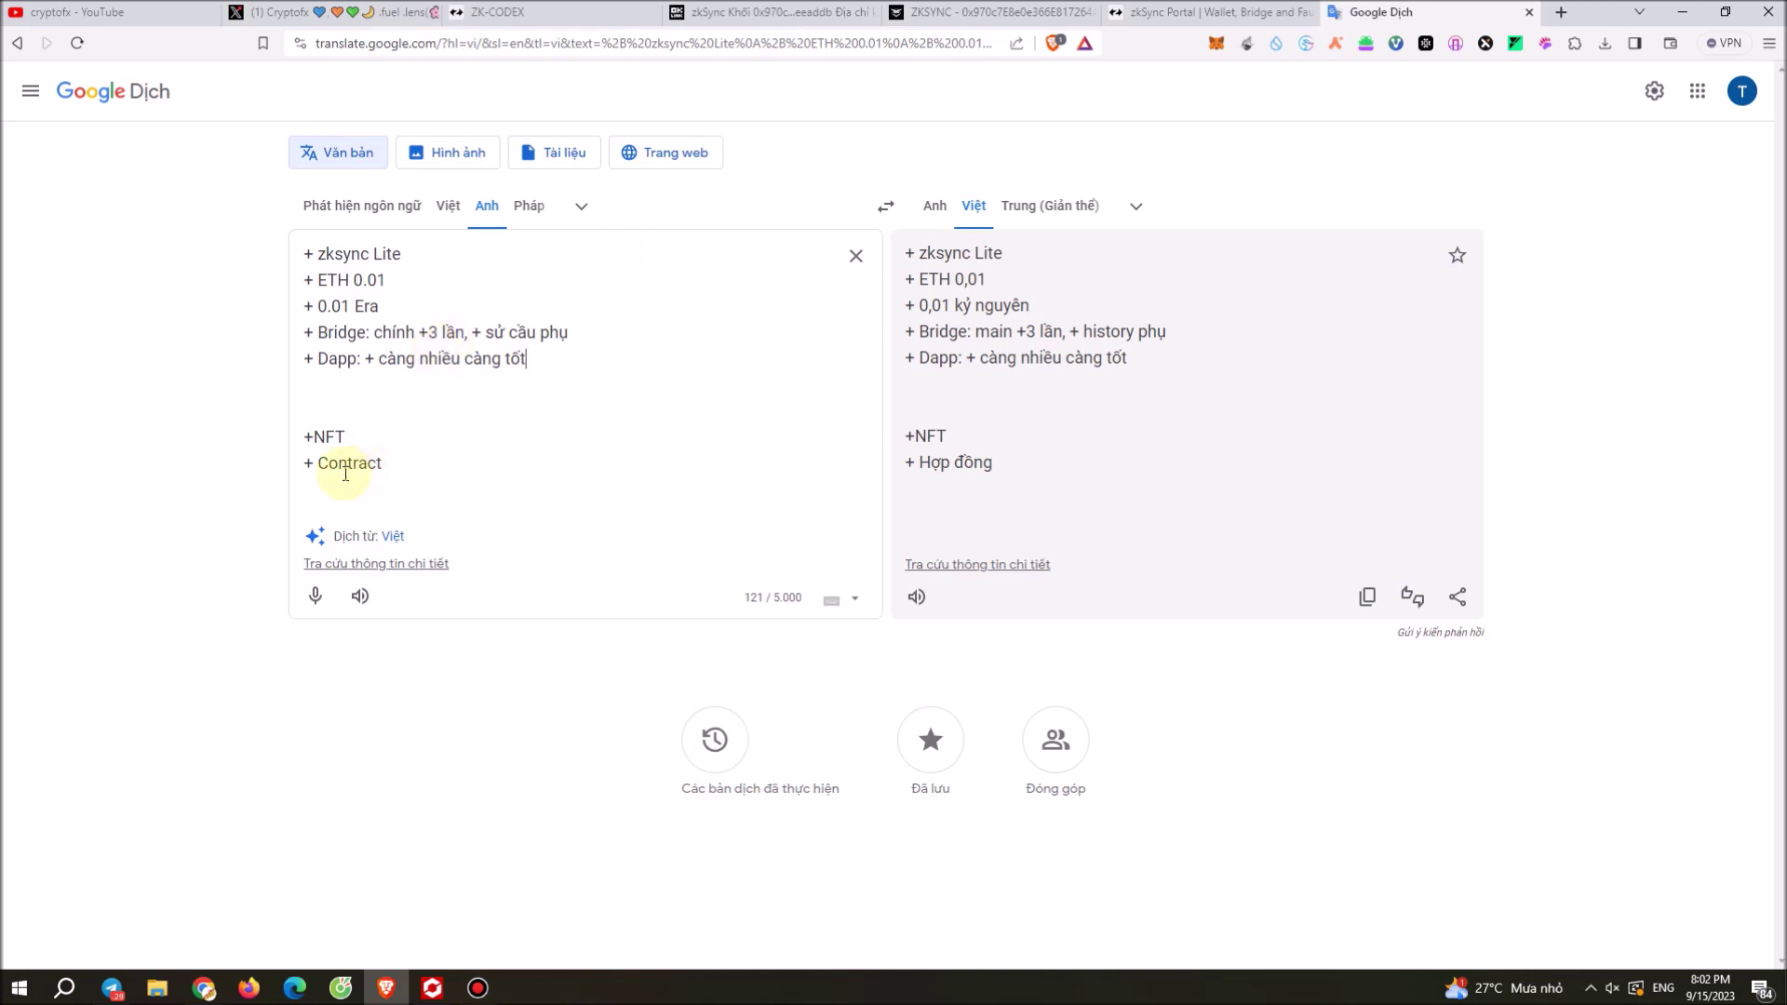
click(305, 437)
key(BackSpace)
key(BackSpace)
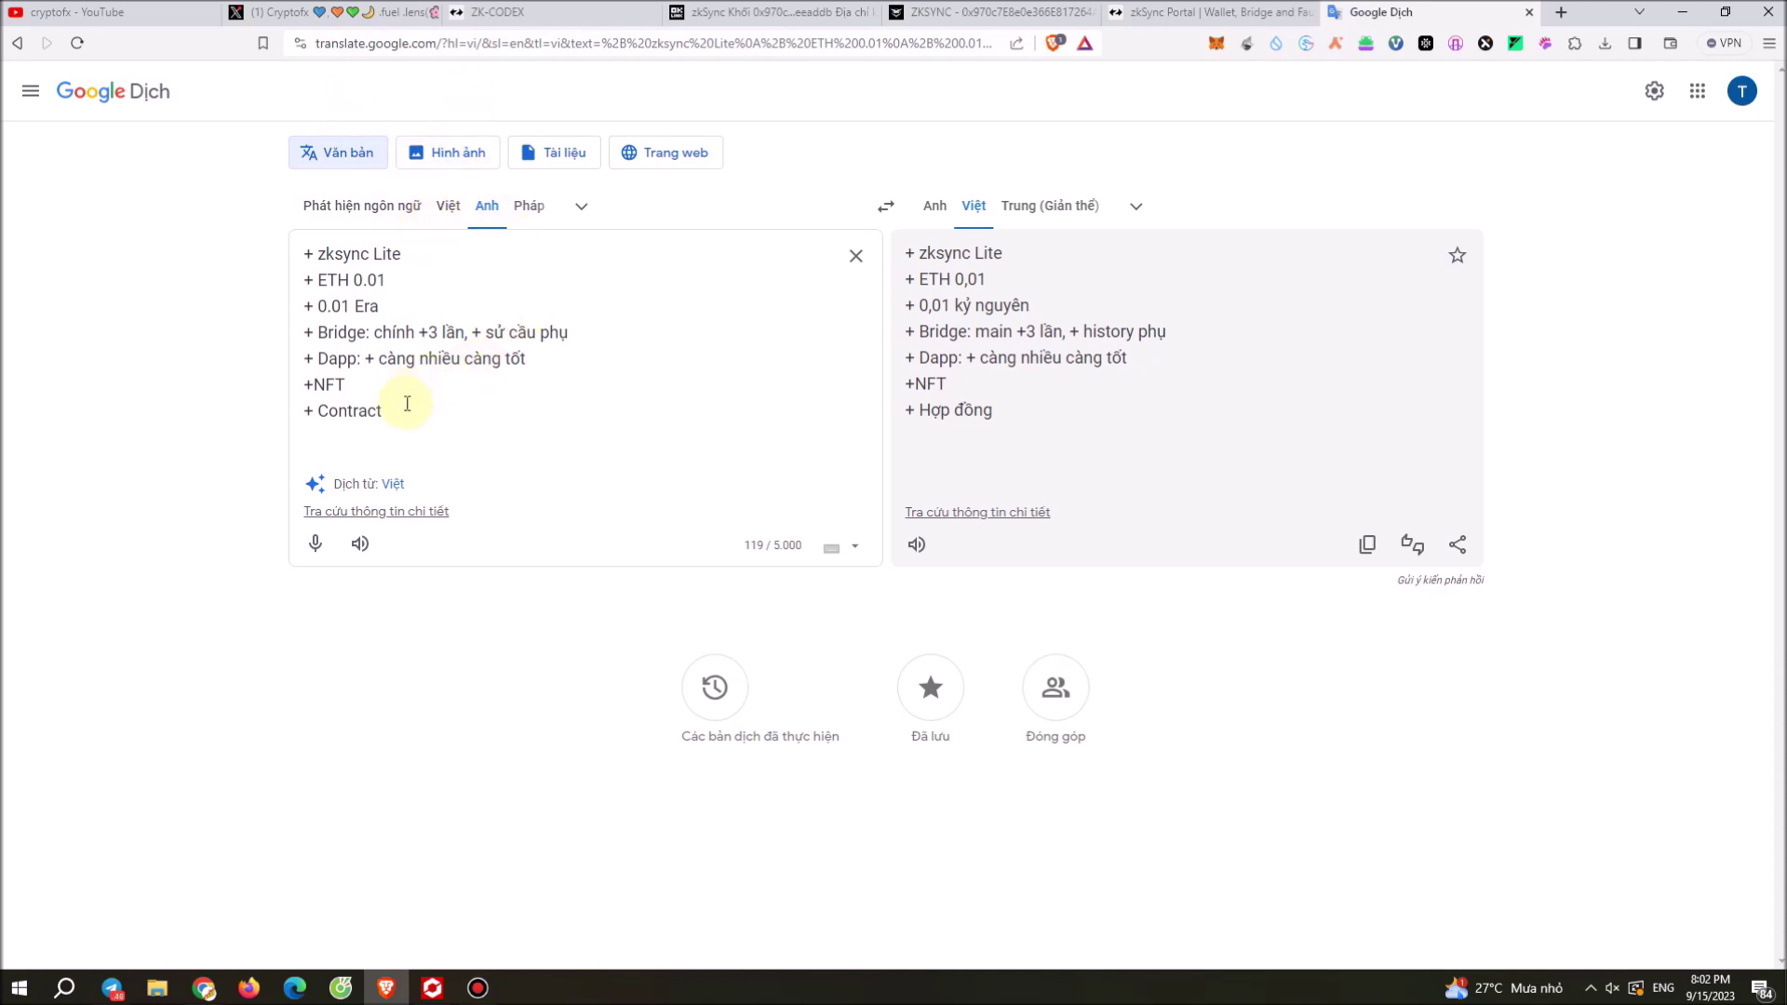
click(376, 387)
drag(318, 410, 348, 410)
click(442, 410)
triple_click(358, 410)
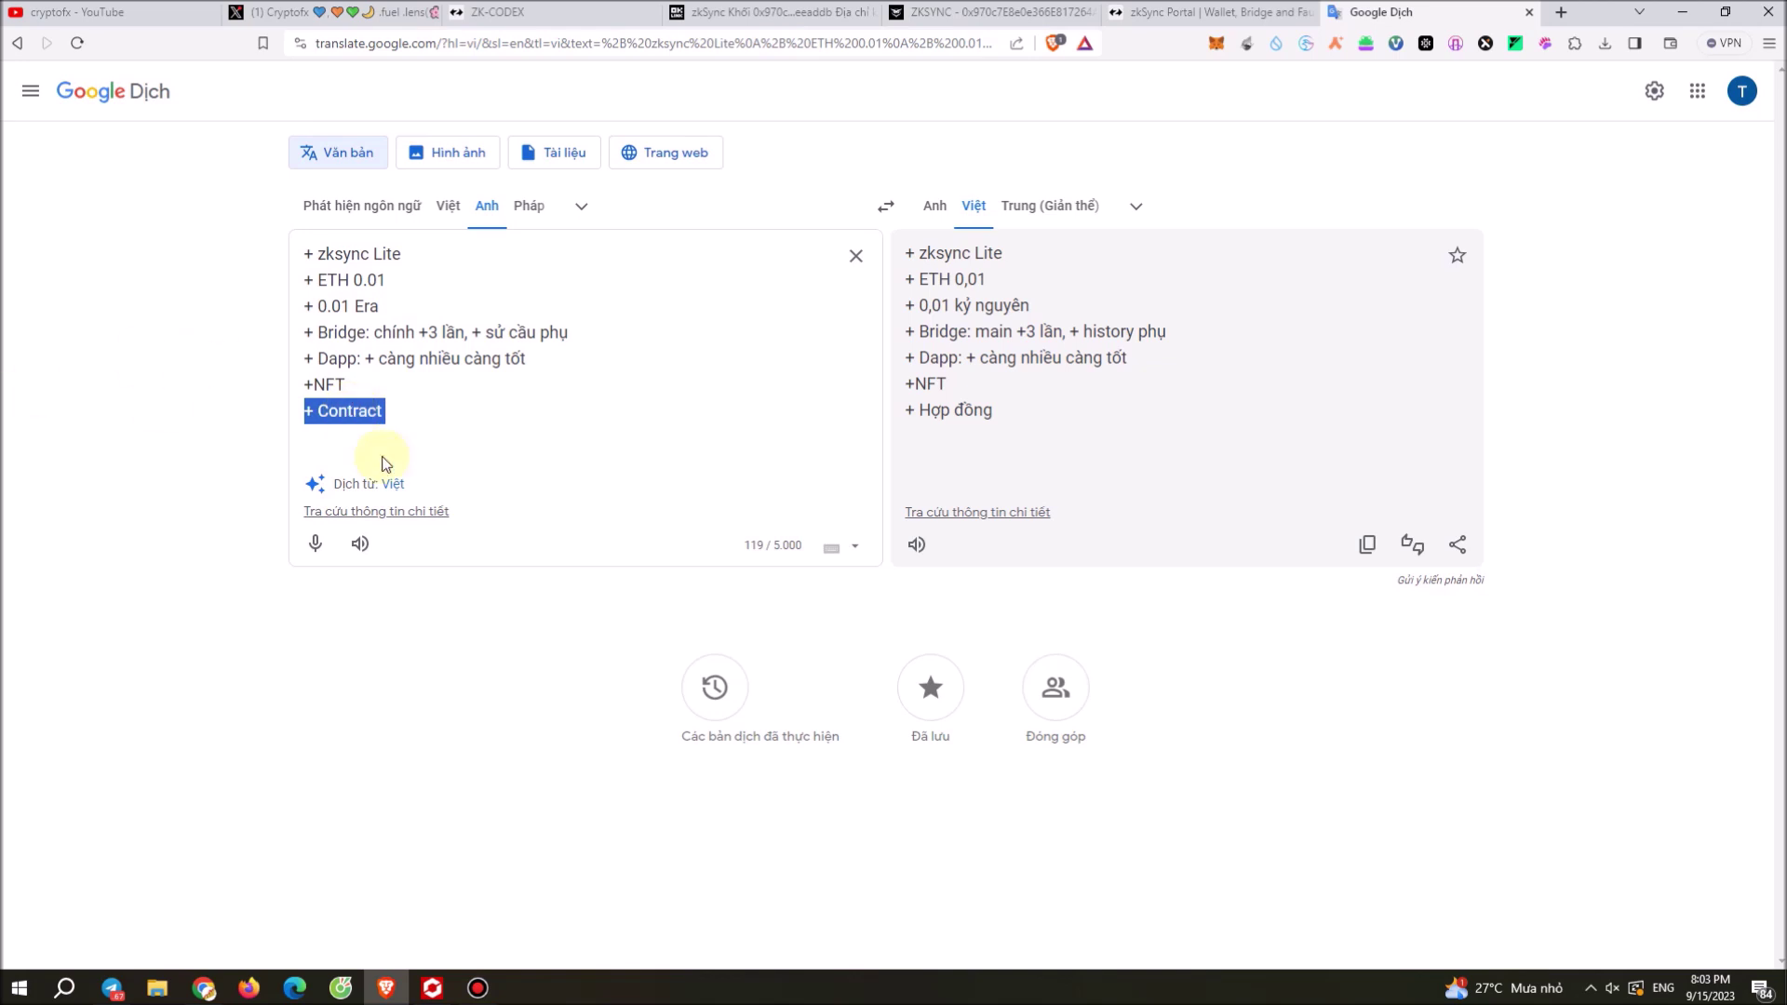
click(399, 412)
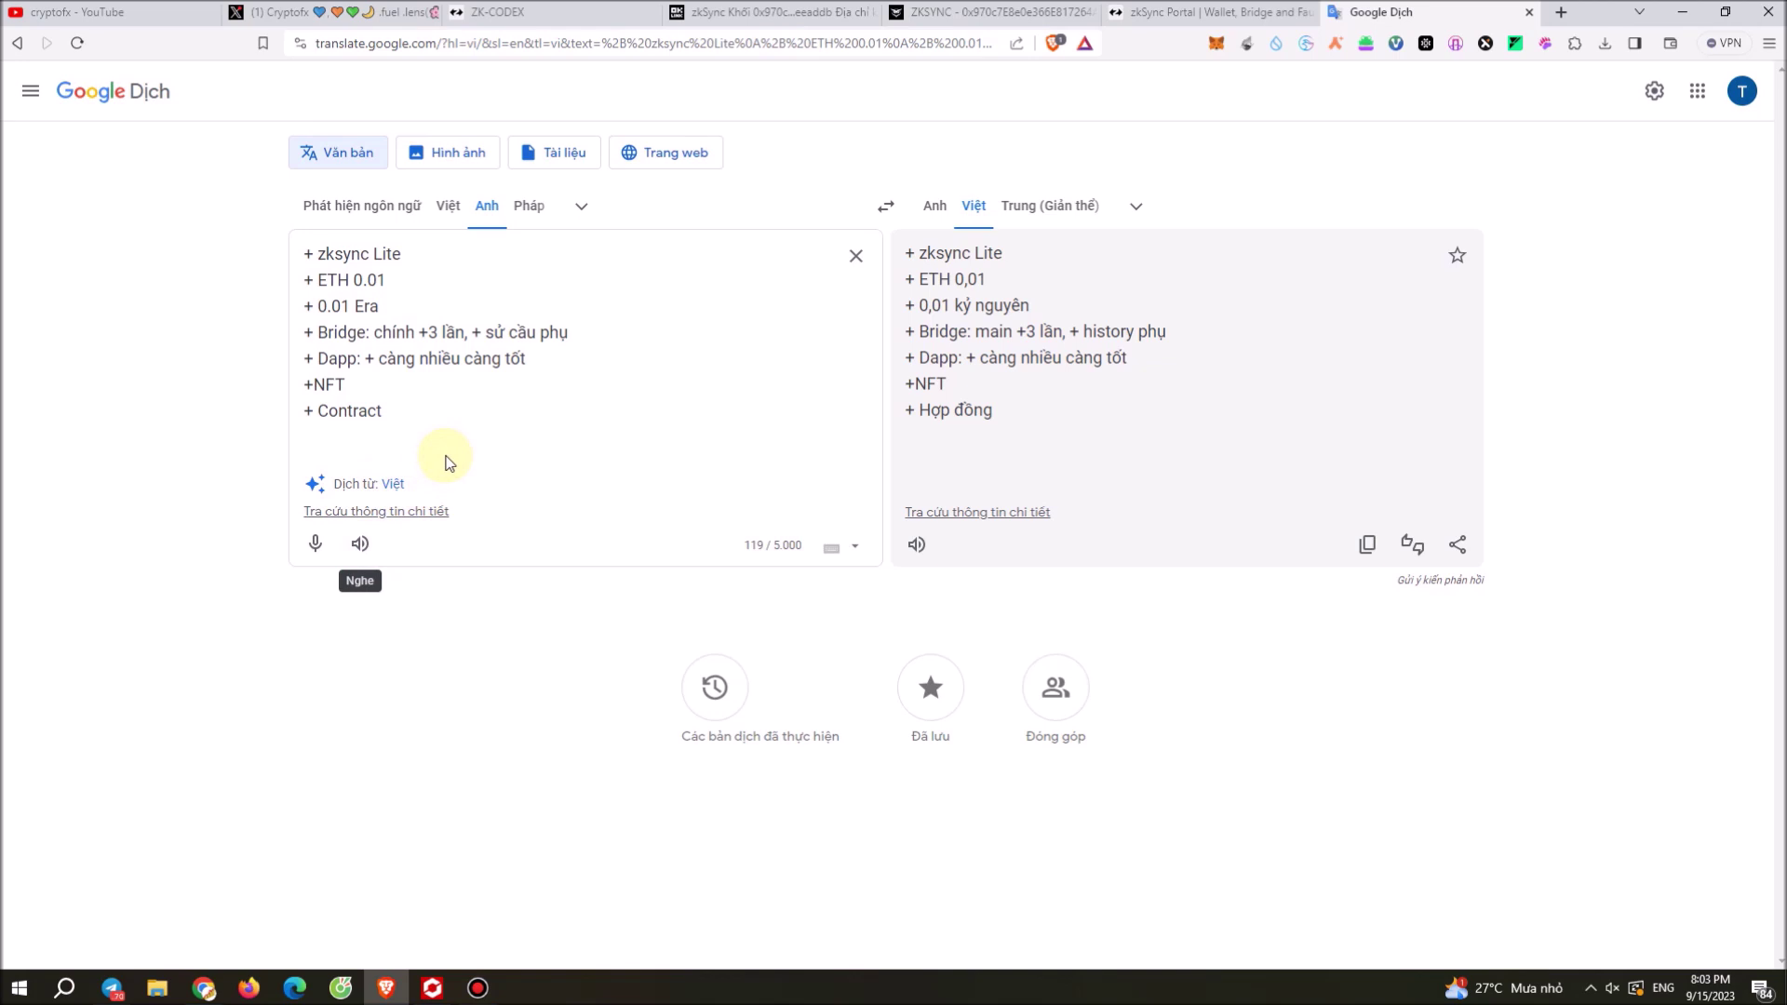
Step: Start a new "+" line below "+ Contract" in the notes
drag(381, 410, 305, 411)
click(336, 425)
key(Return)
text(+)
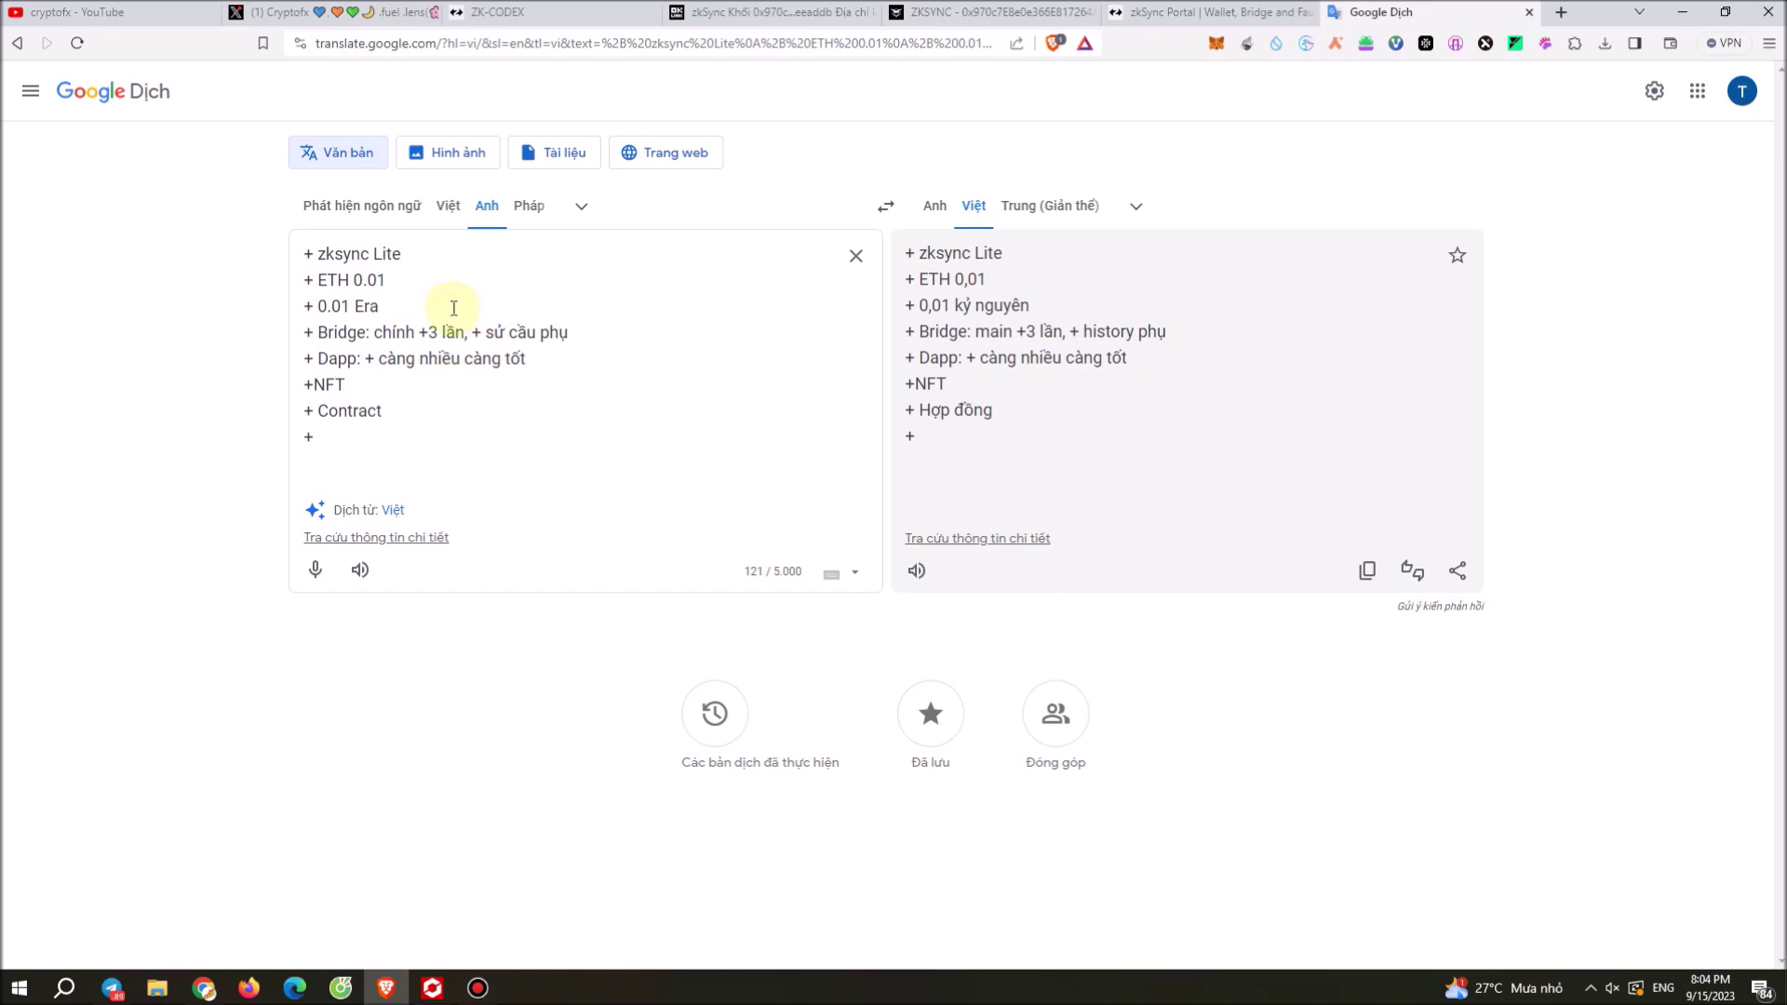
click(437, 993)
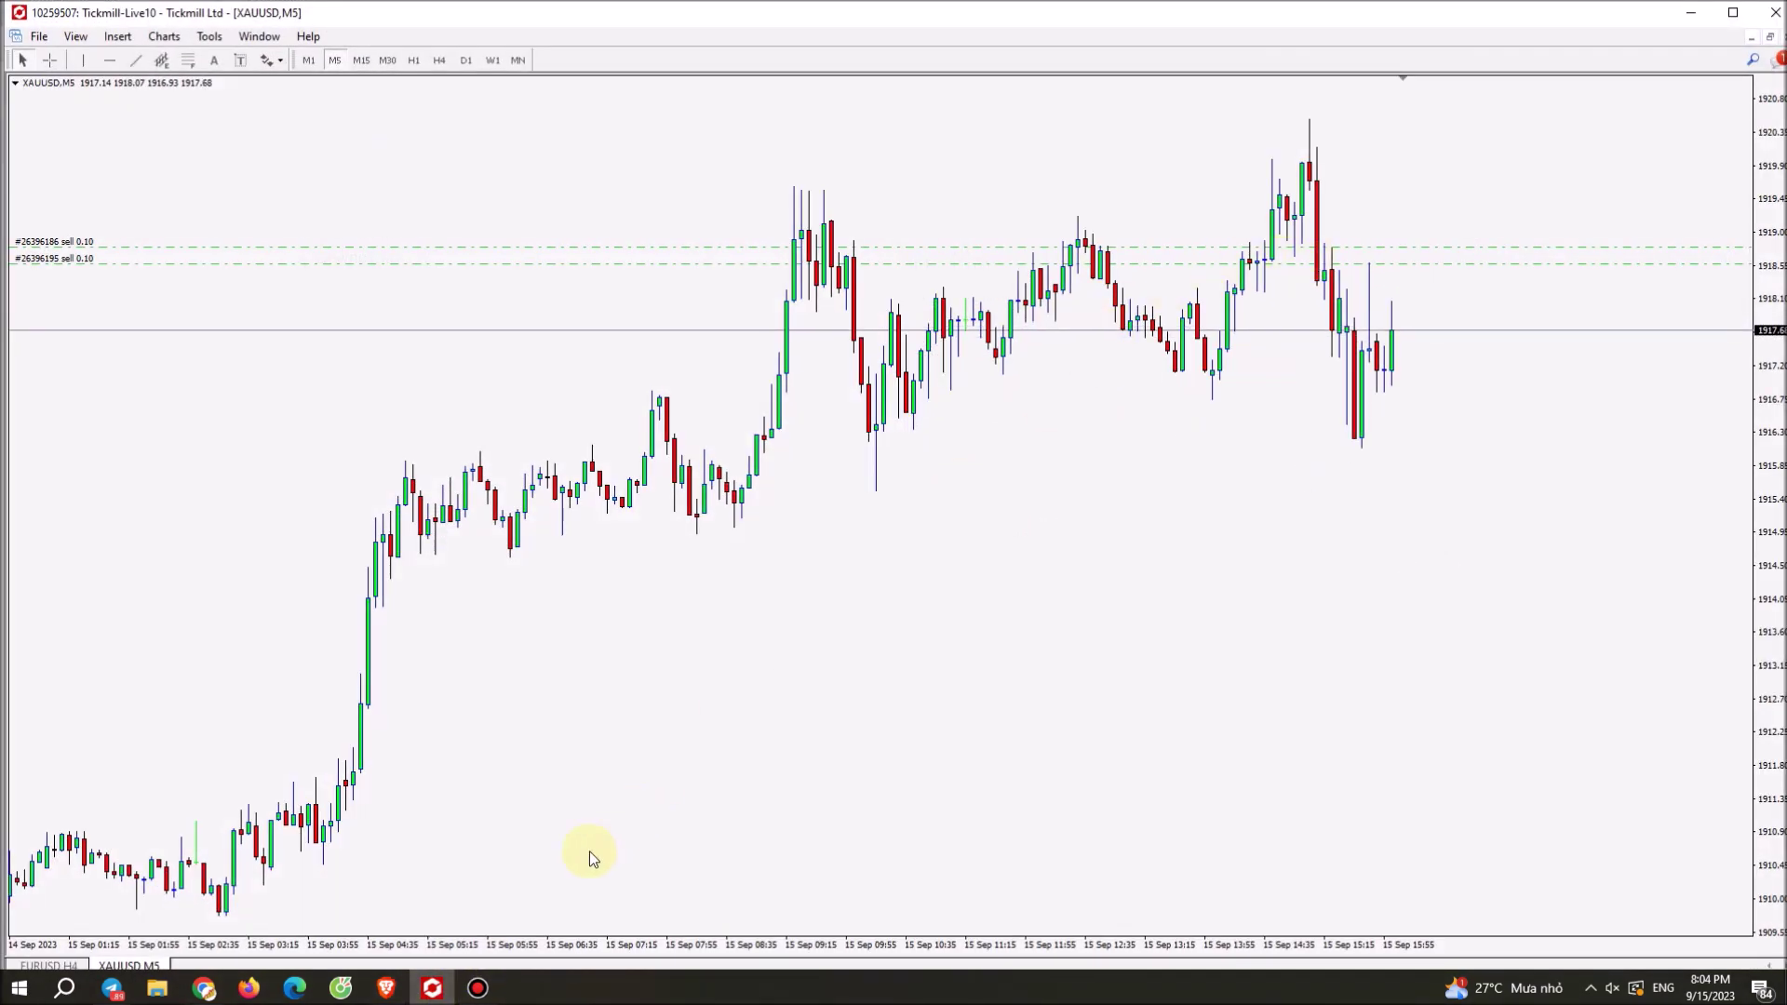
click(447, 994)
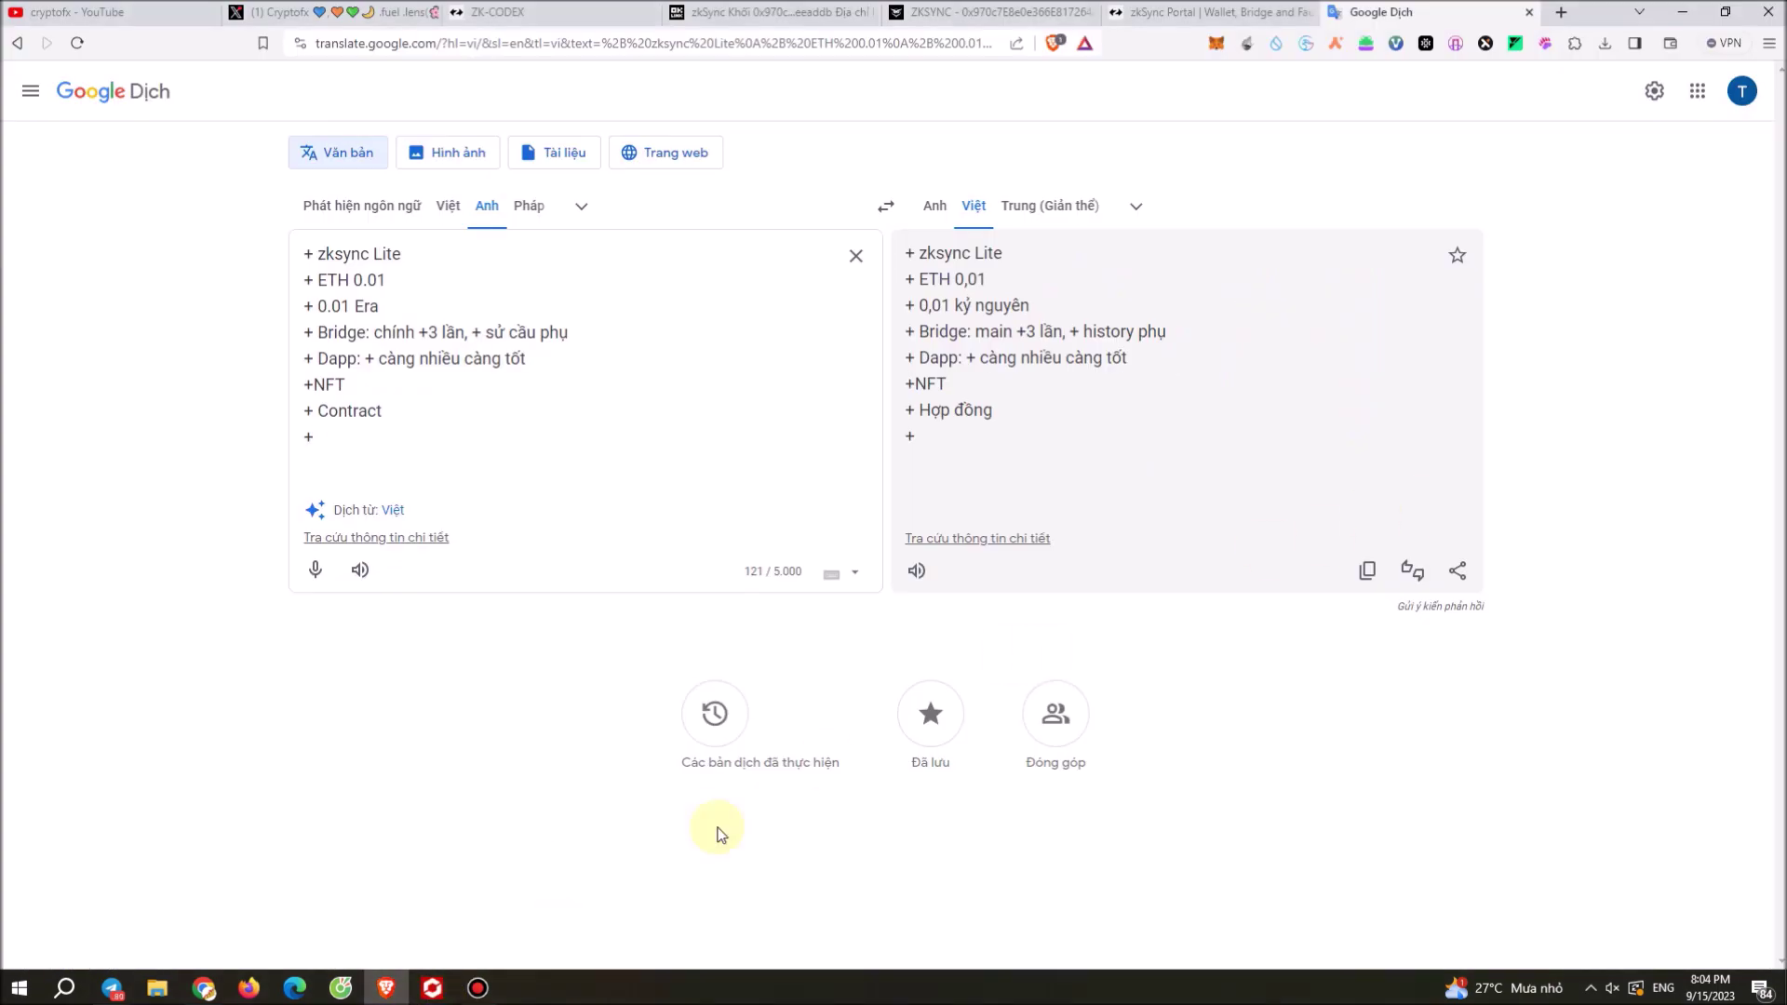
click(431, 992)
click(431, 993)
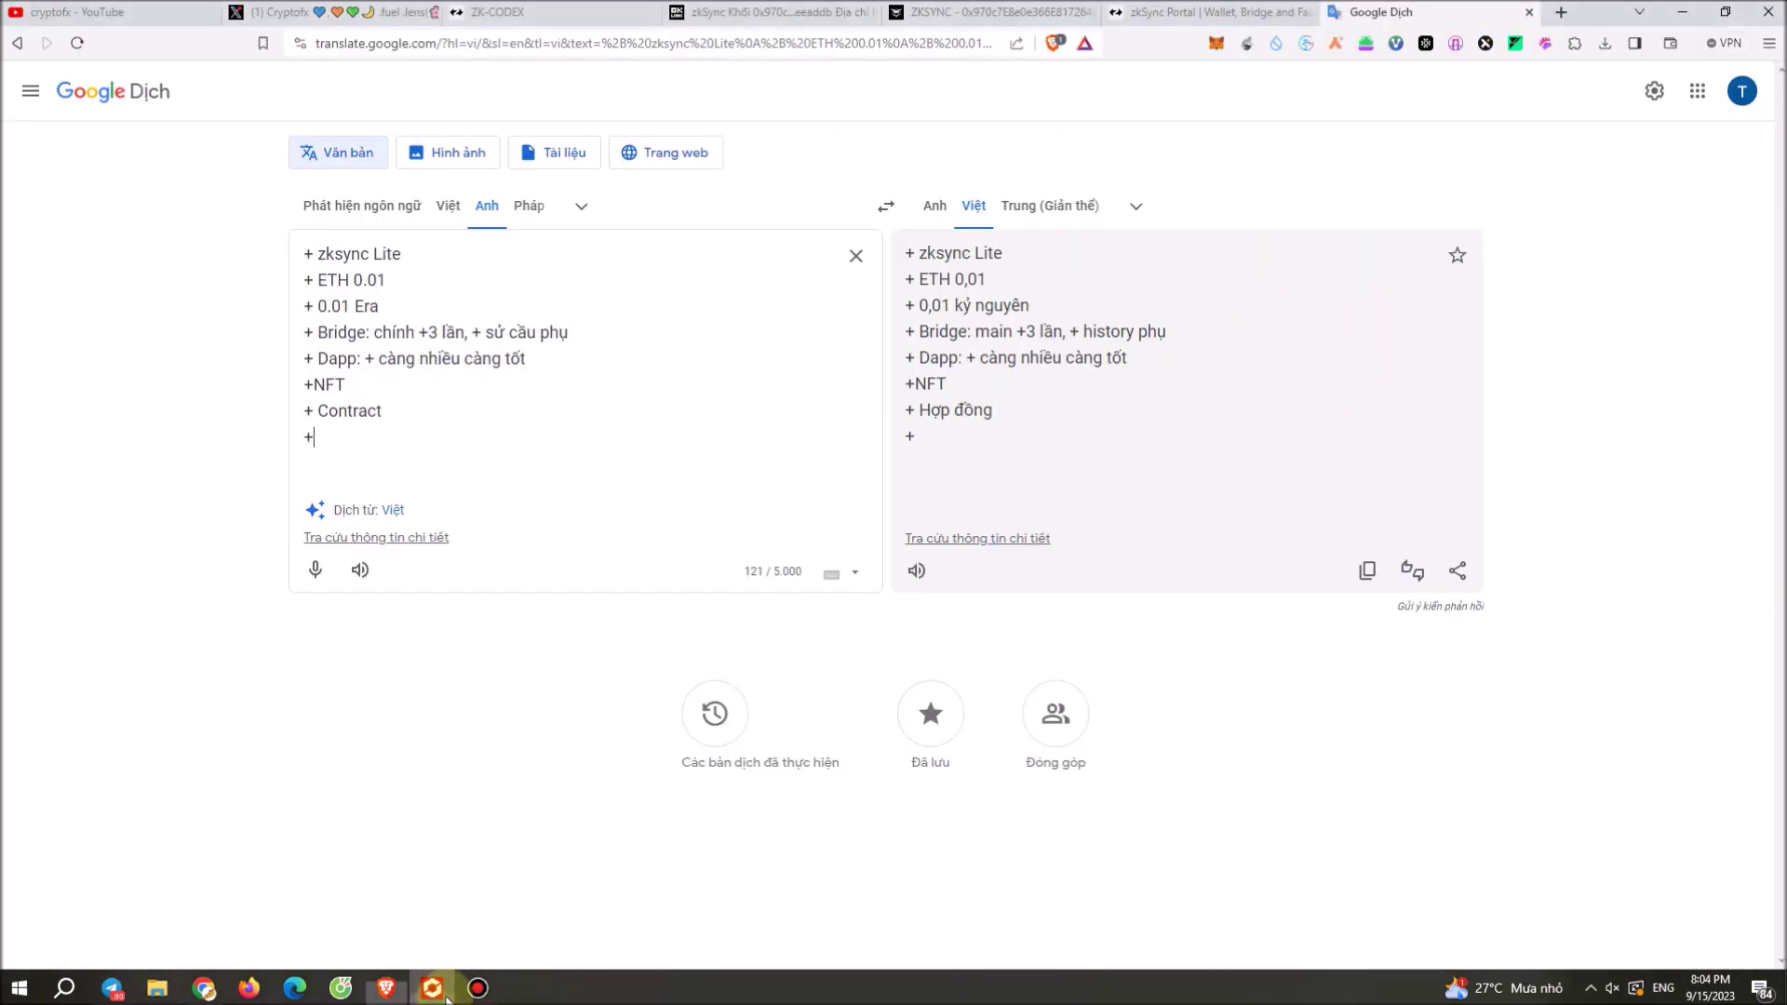
click(478, 988)
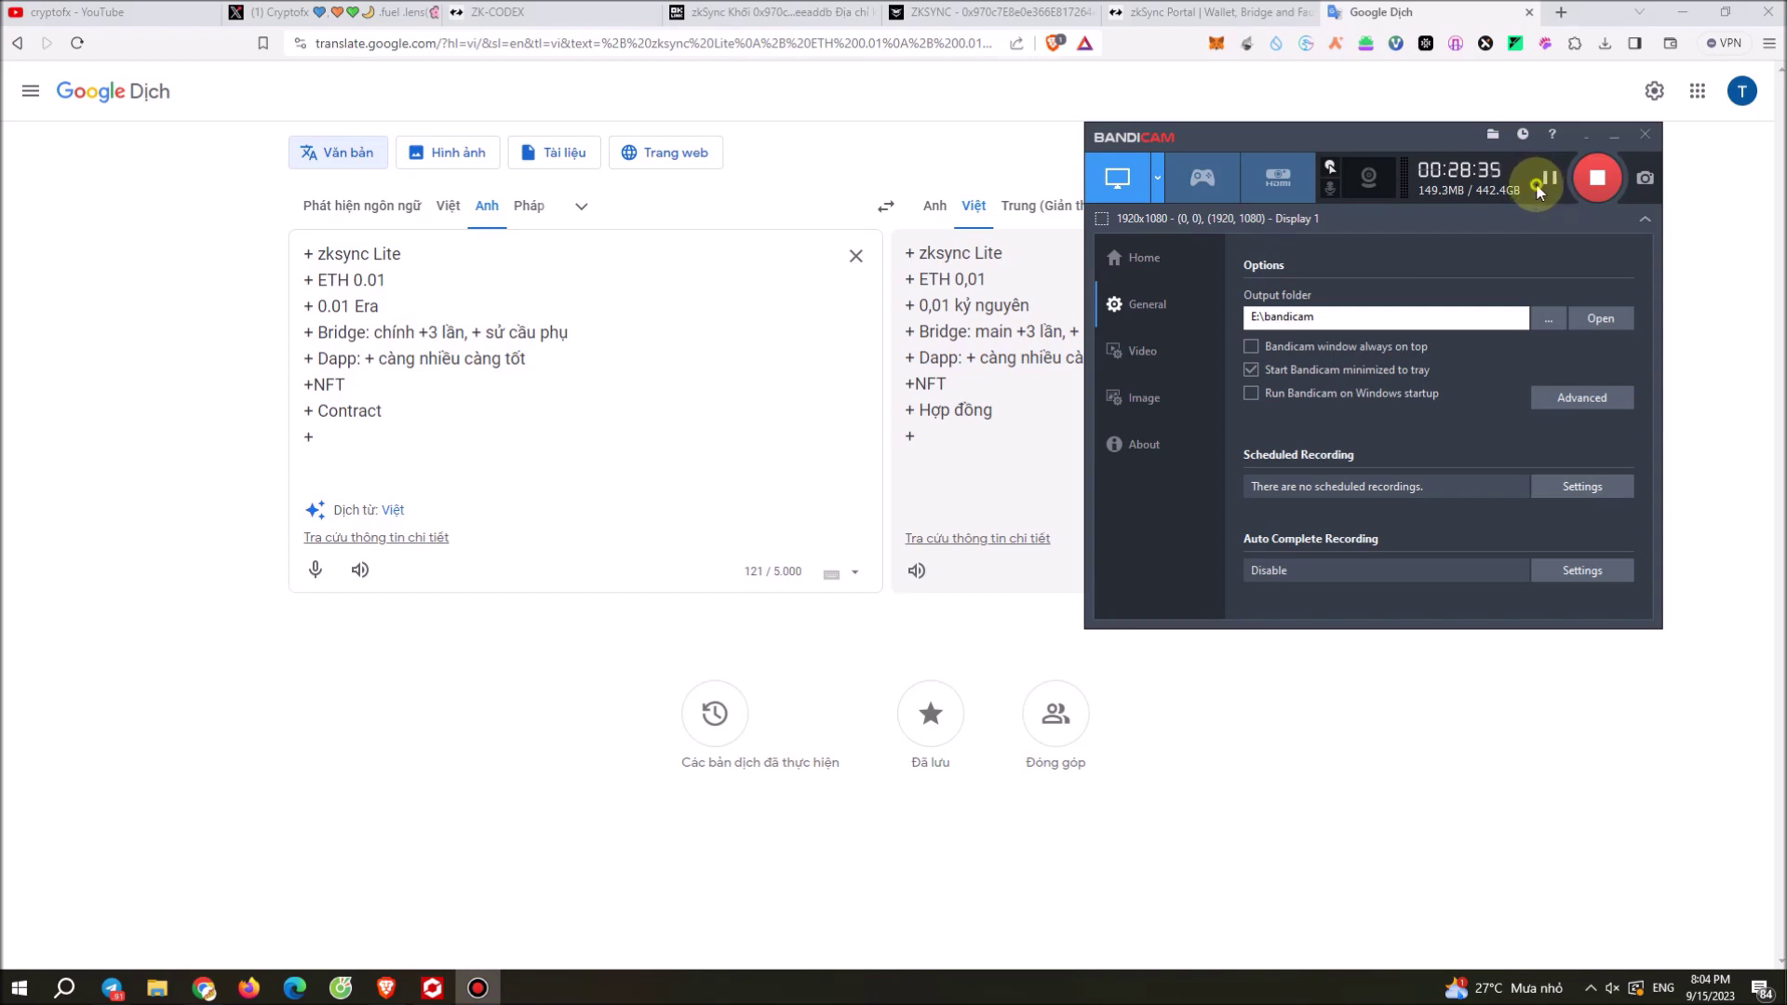
click(1610, 141)
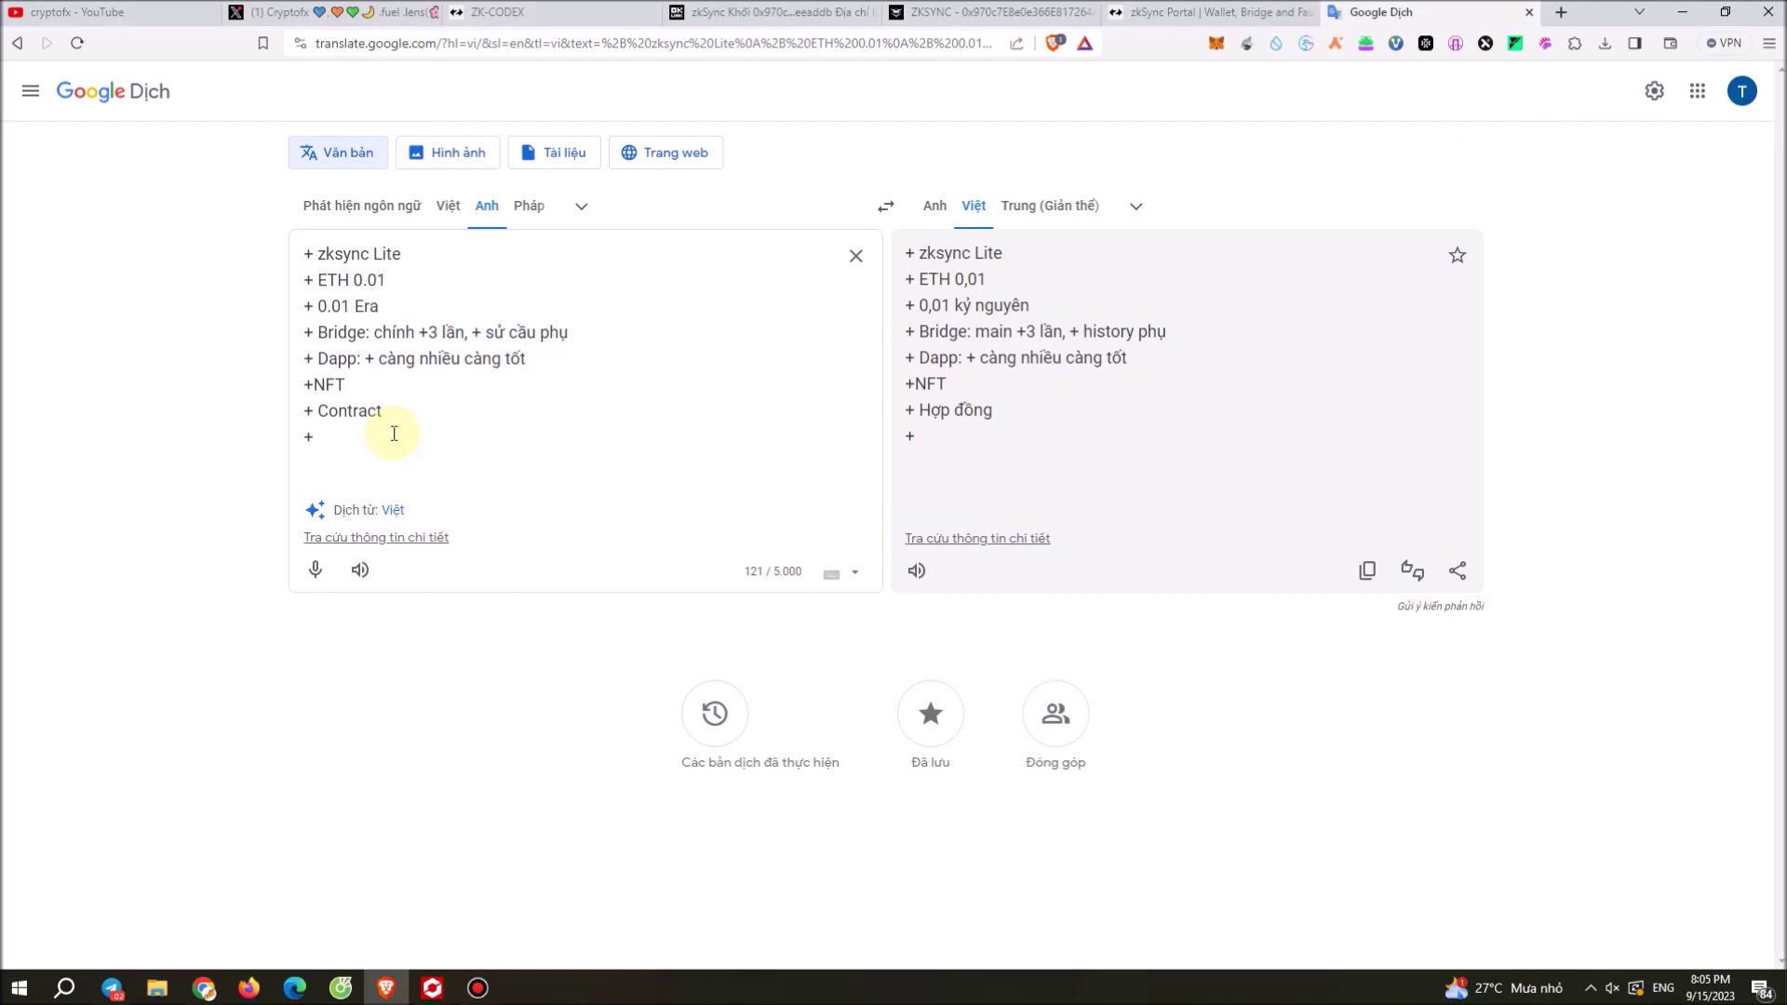
Step: Switch to Telegram, search the Laca channel for "time" and open the message about factors in farming retroactive airdrops
click(112, 988)
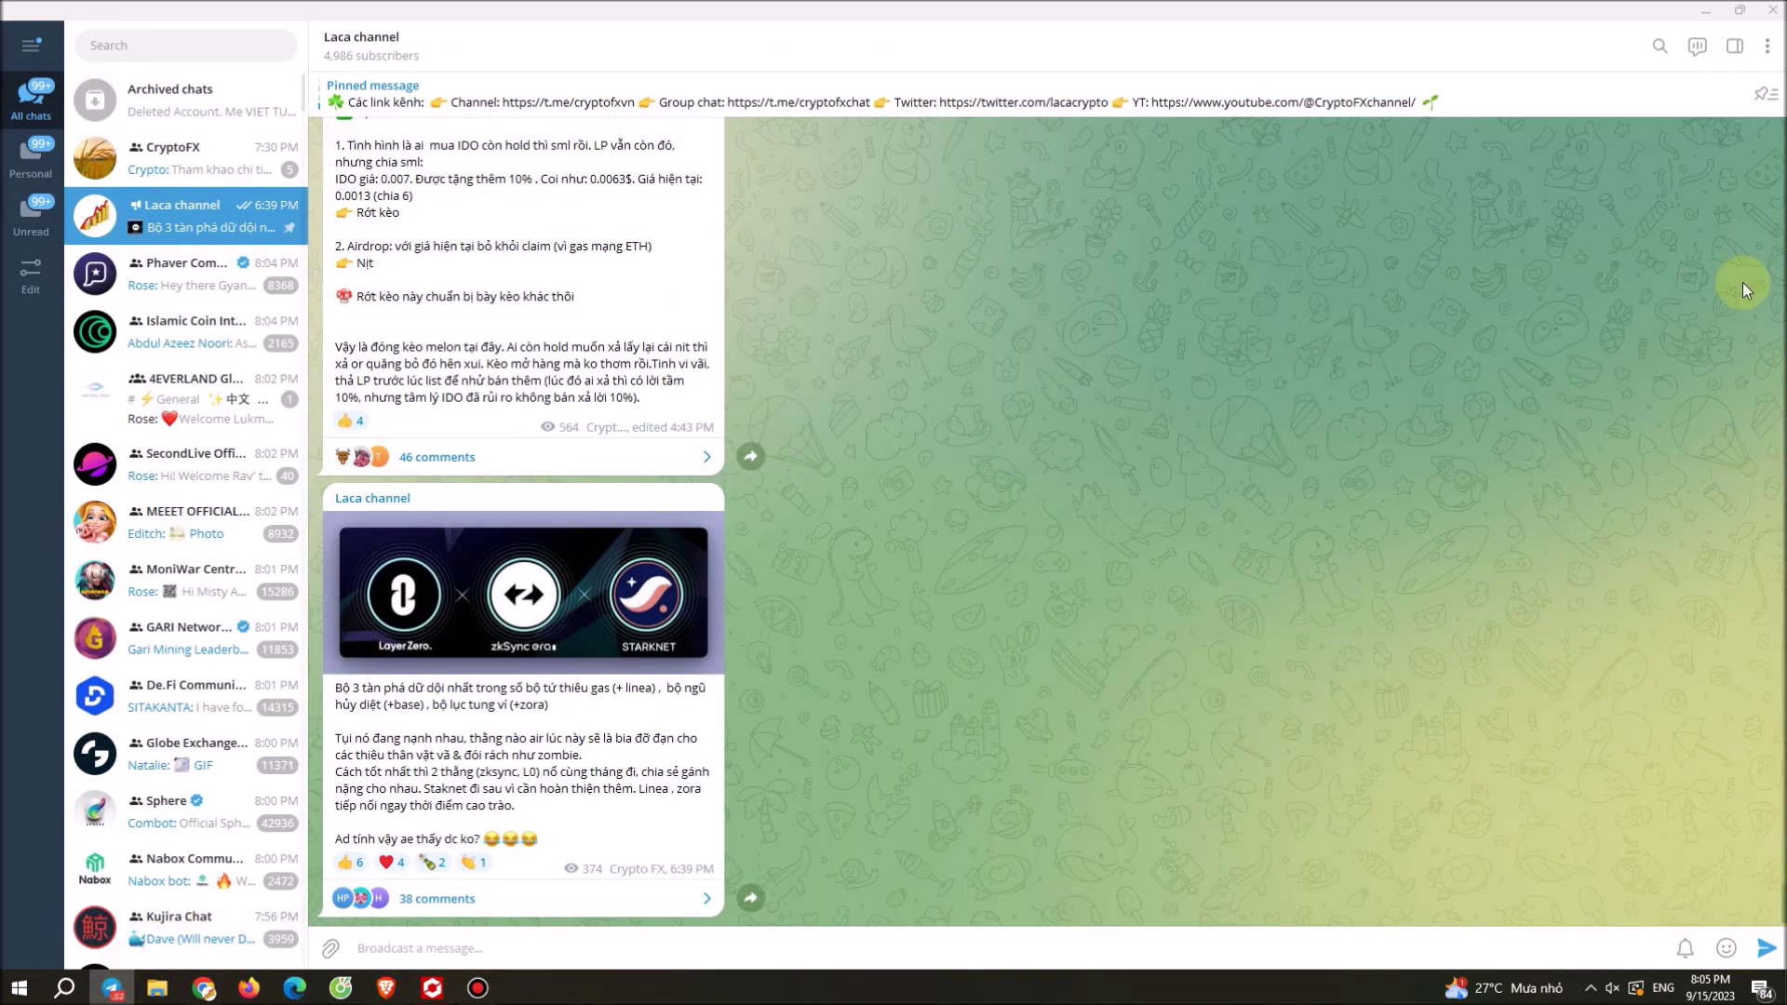
click(1658, 46)
text(time)
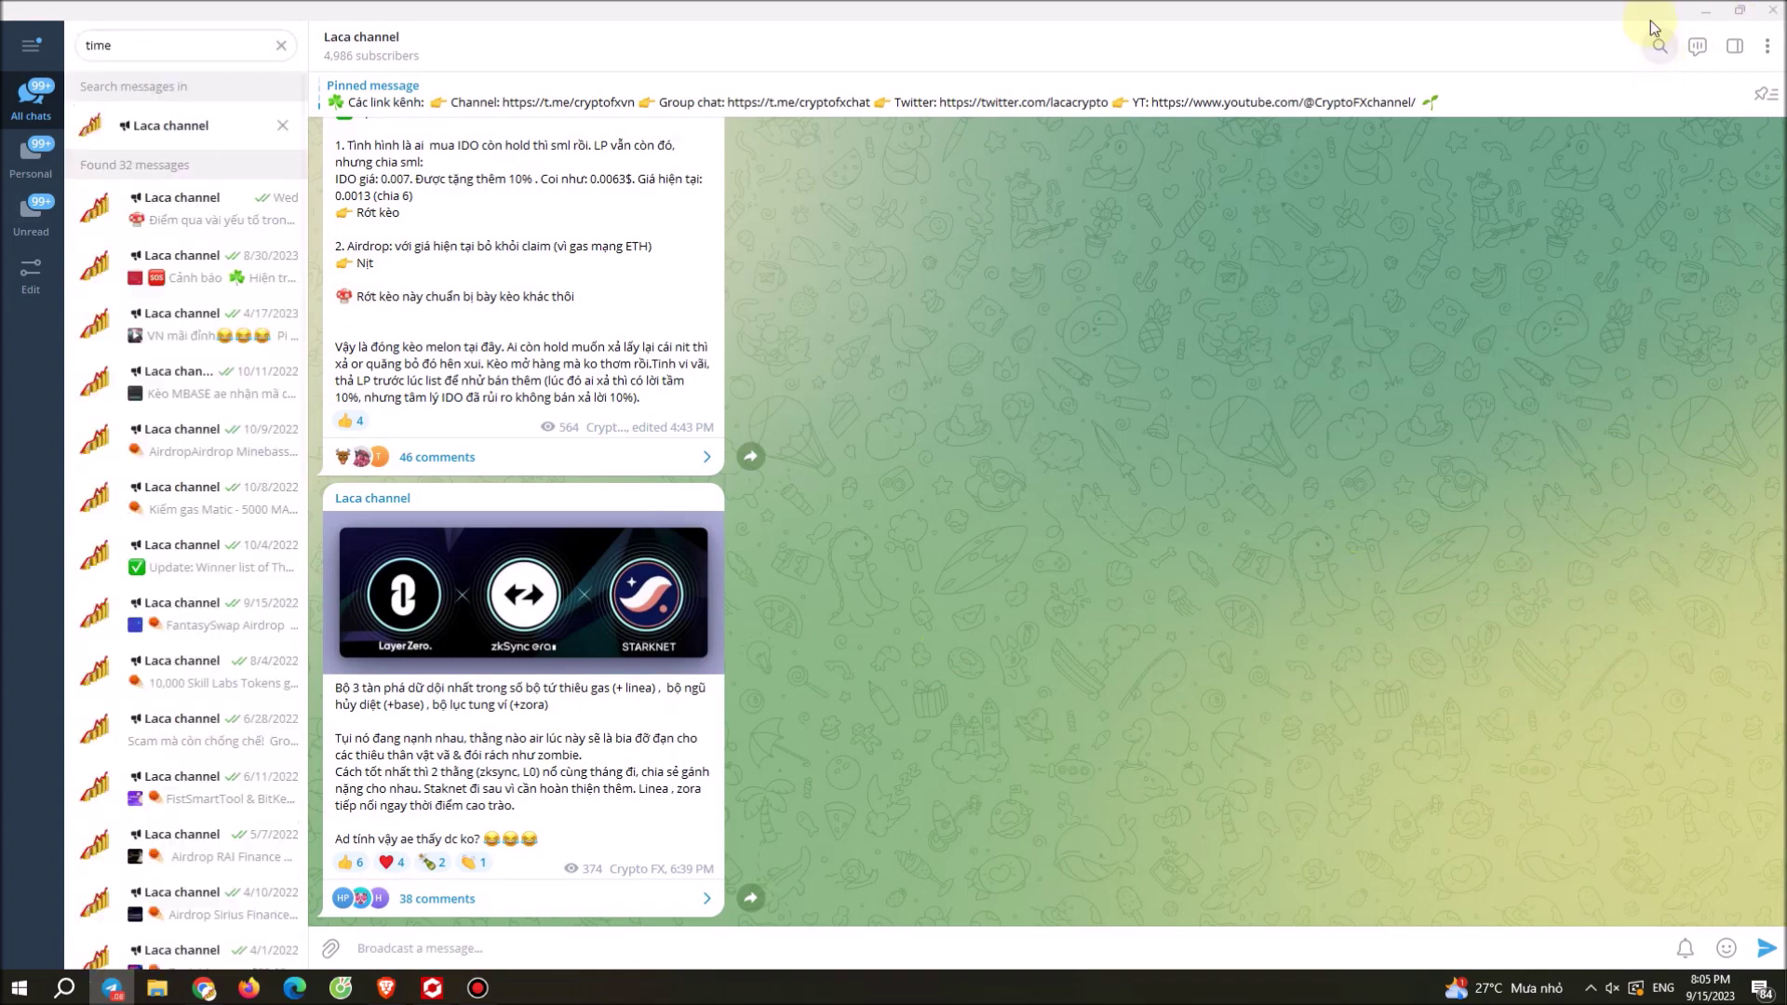
click(237, 219)
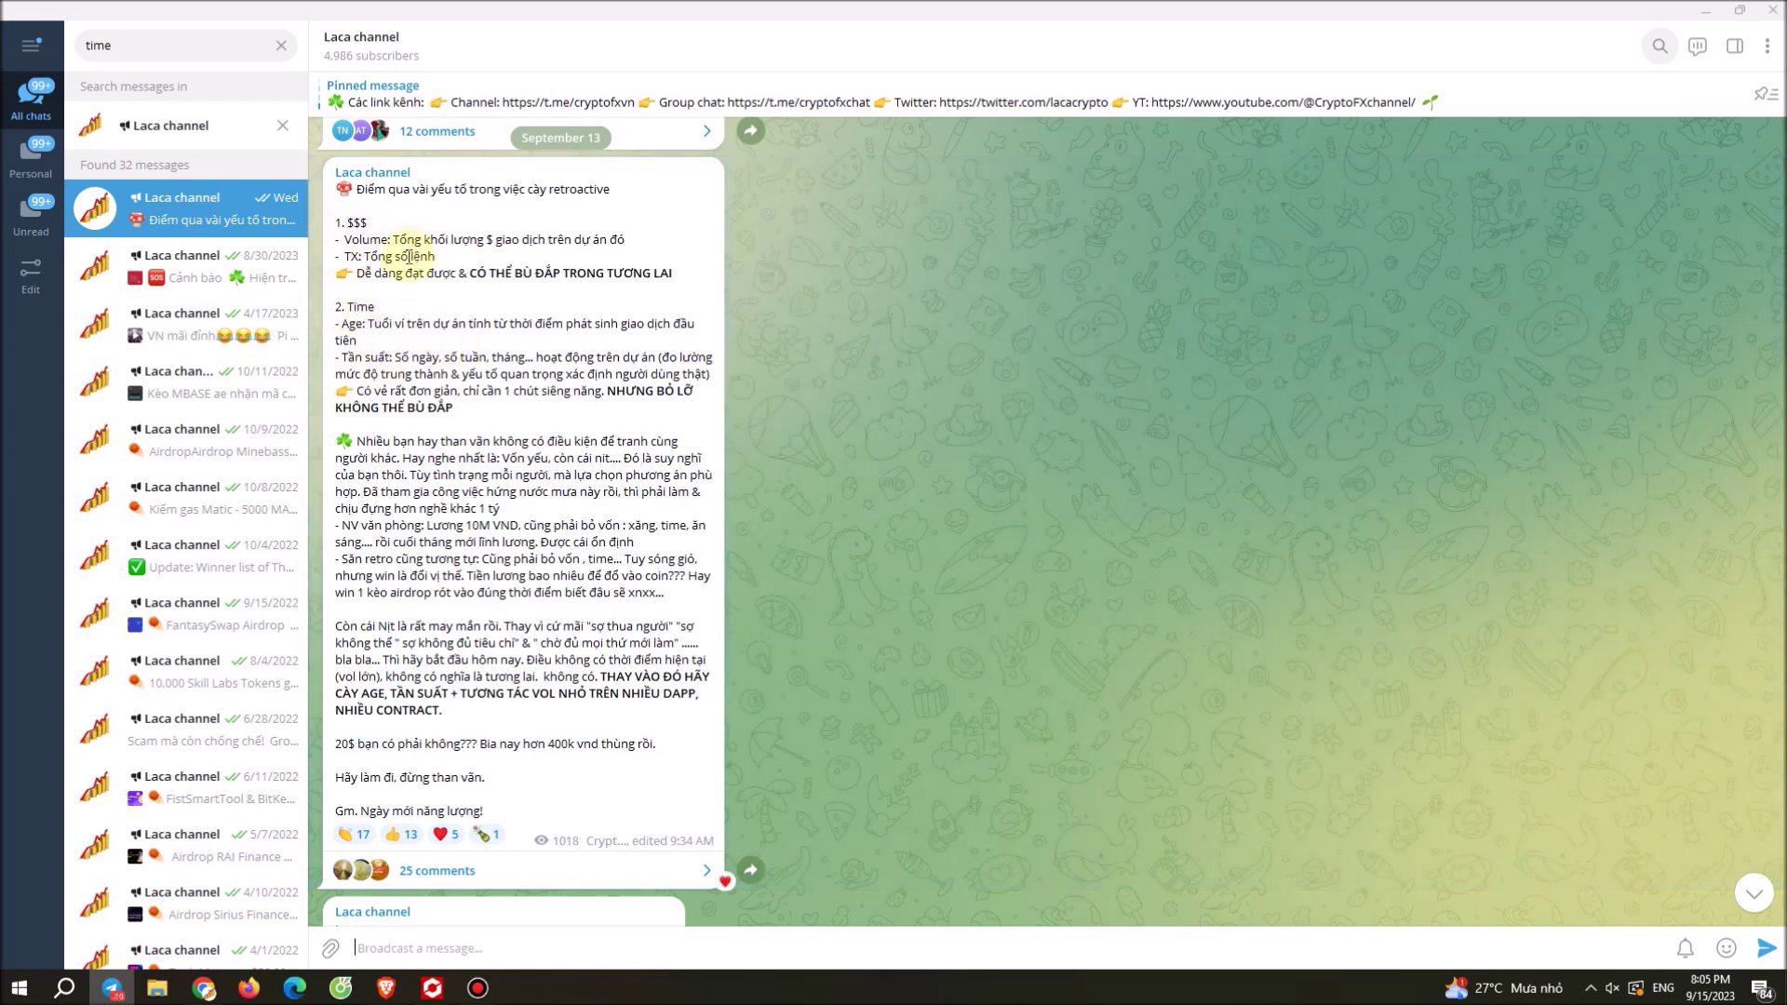
Step: Read the message's "$$$" section on volume and TX and its "Time" section on wallet age and activity frequency
drag(470, 271, 360, 244)
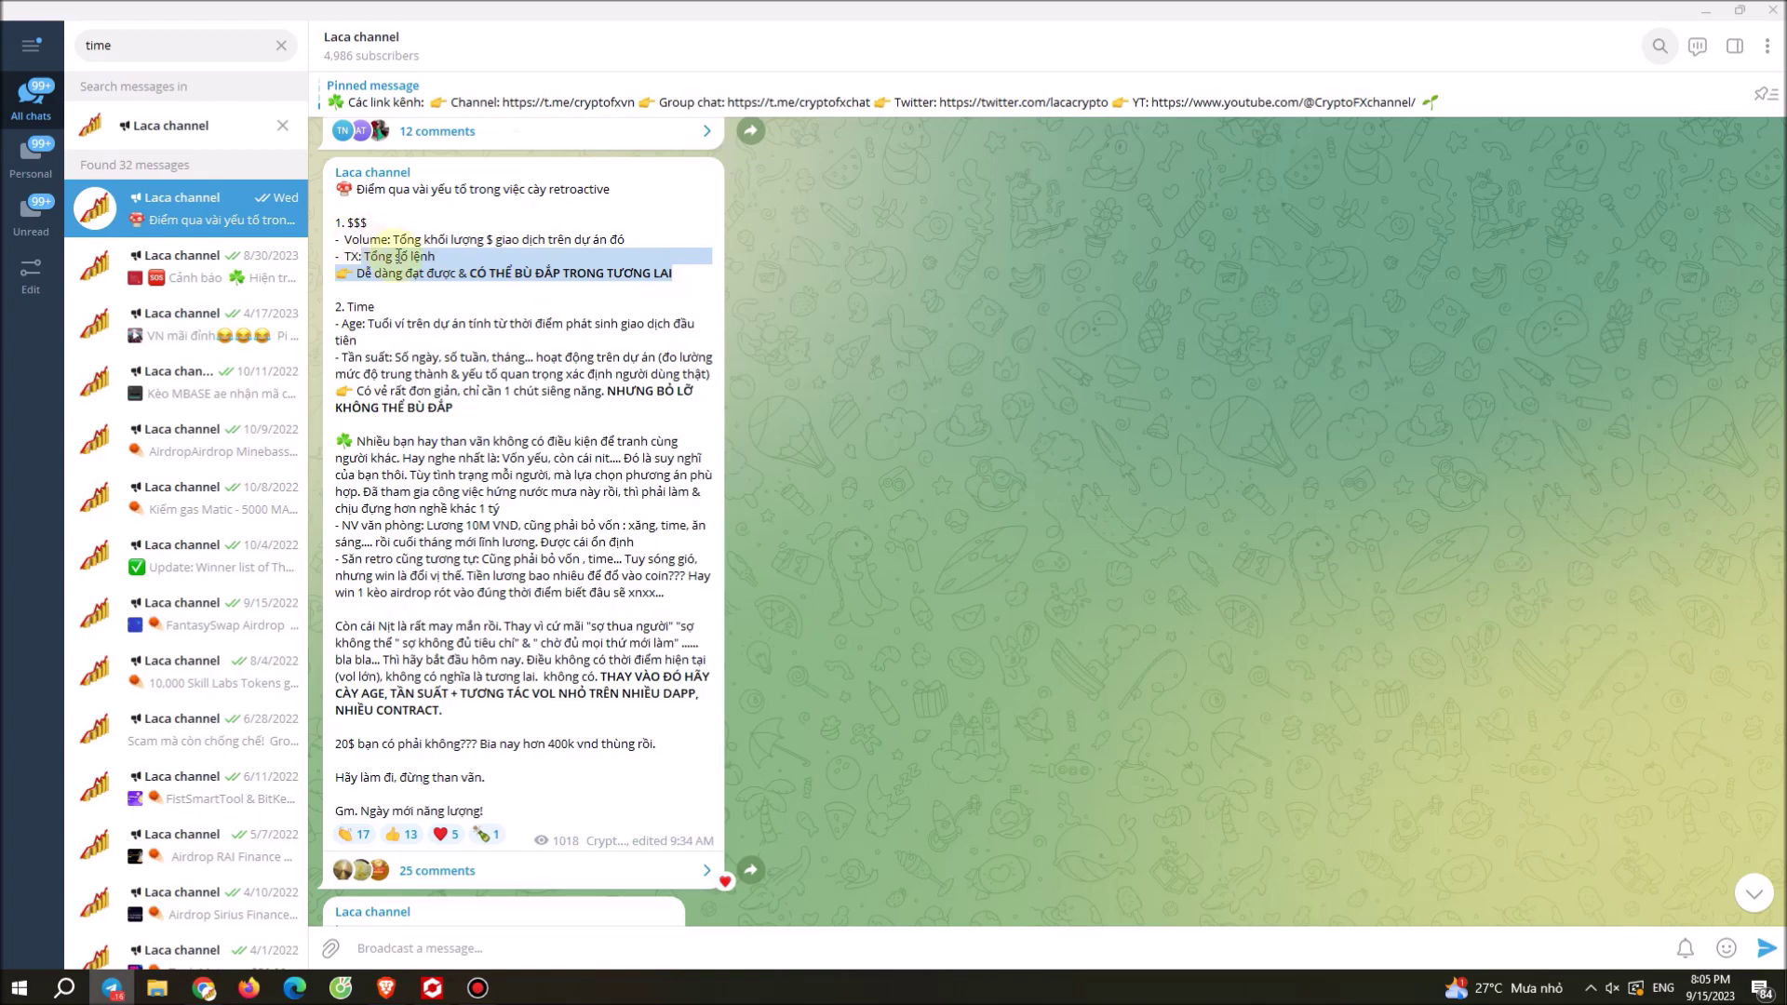
click(389, 272)
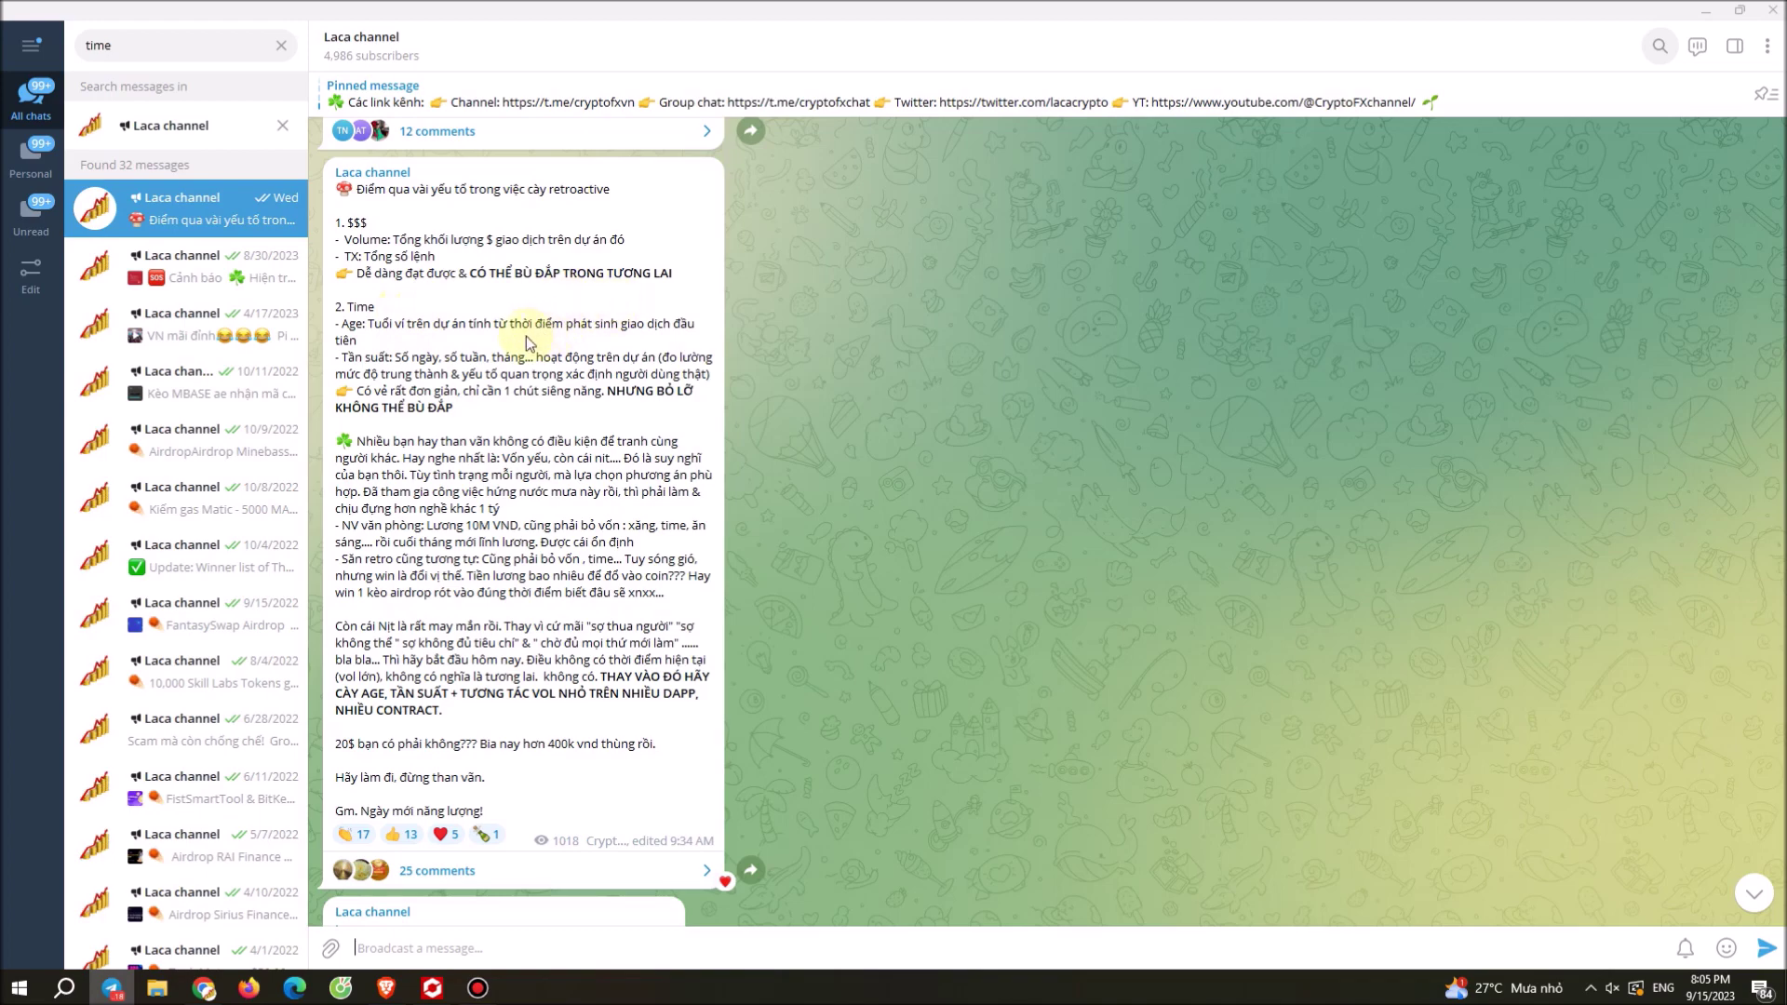
drag(444, 357, 365, 373)
click(439, 376)
drag(458, 358, 486, 358)
Step: Return to the Brave browser and switch the MetaMask wallet's network to zkSync Era Mainnet
click(386, 988)
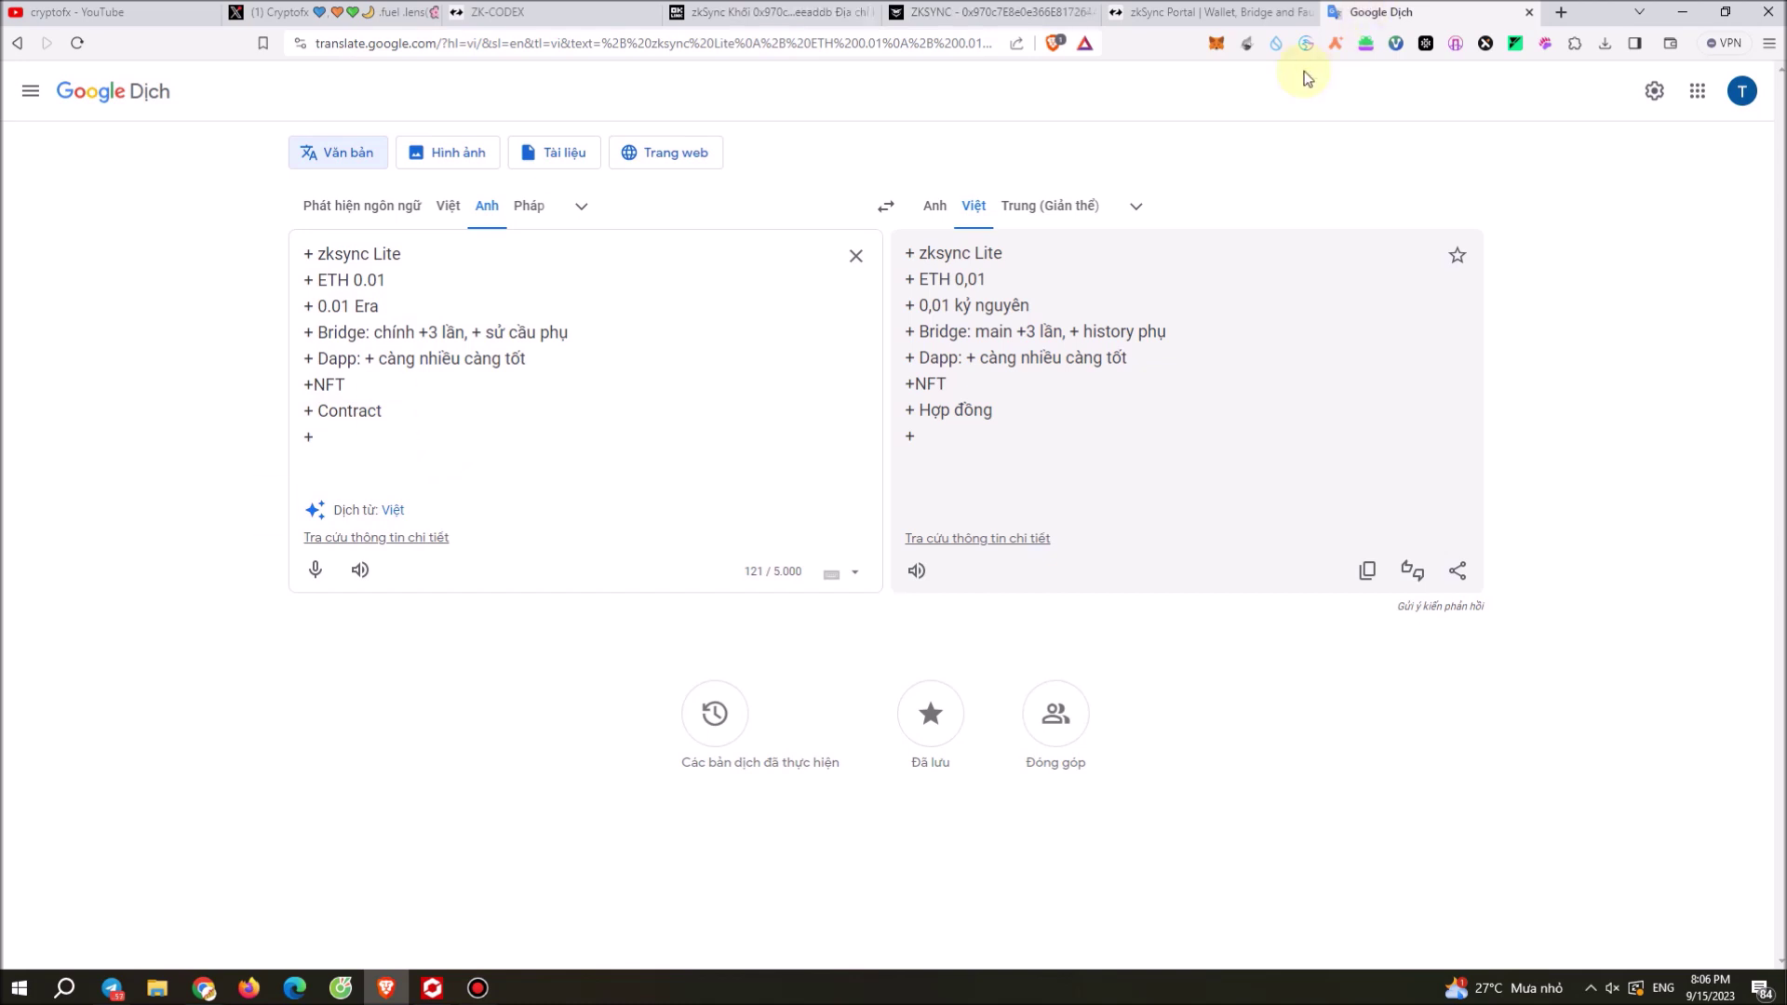
click(1216, 43)
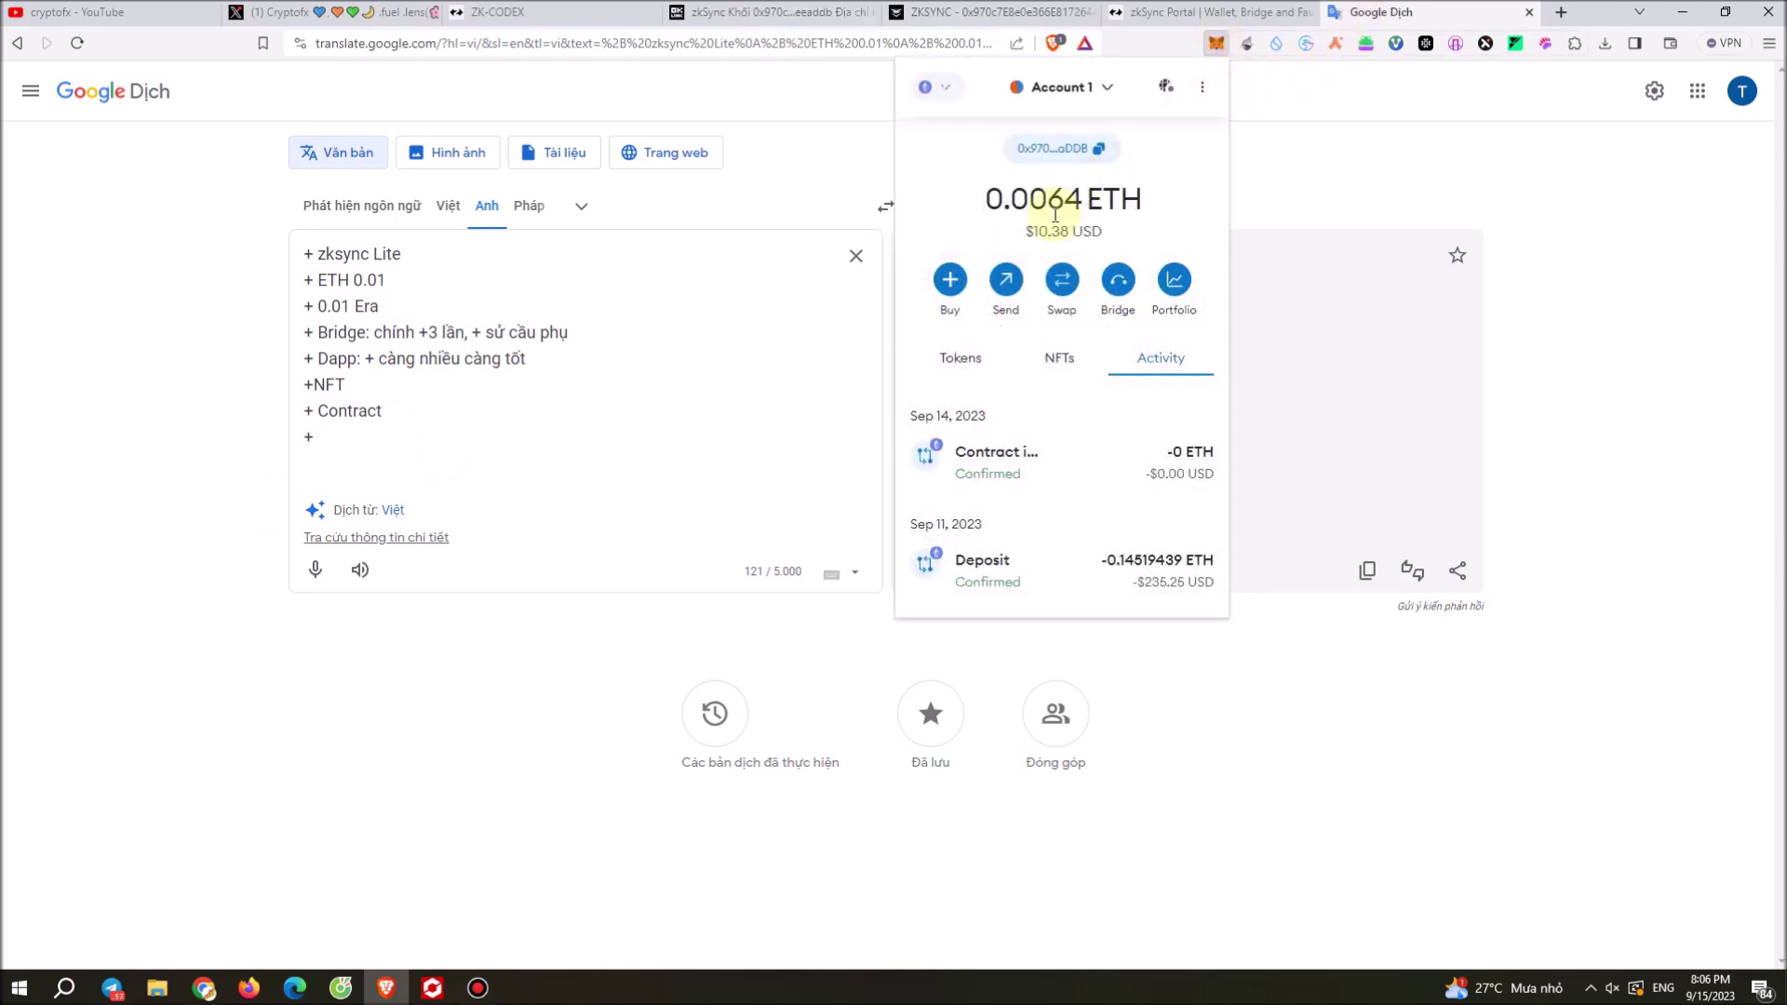
click(947, 87)
scroll(1025, 279, down, 10)
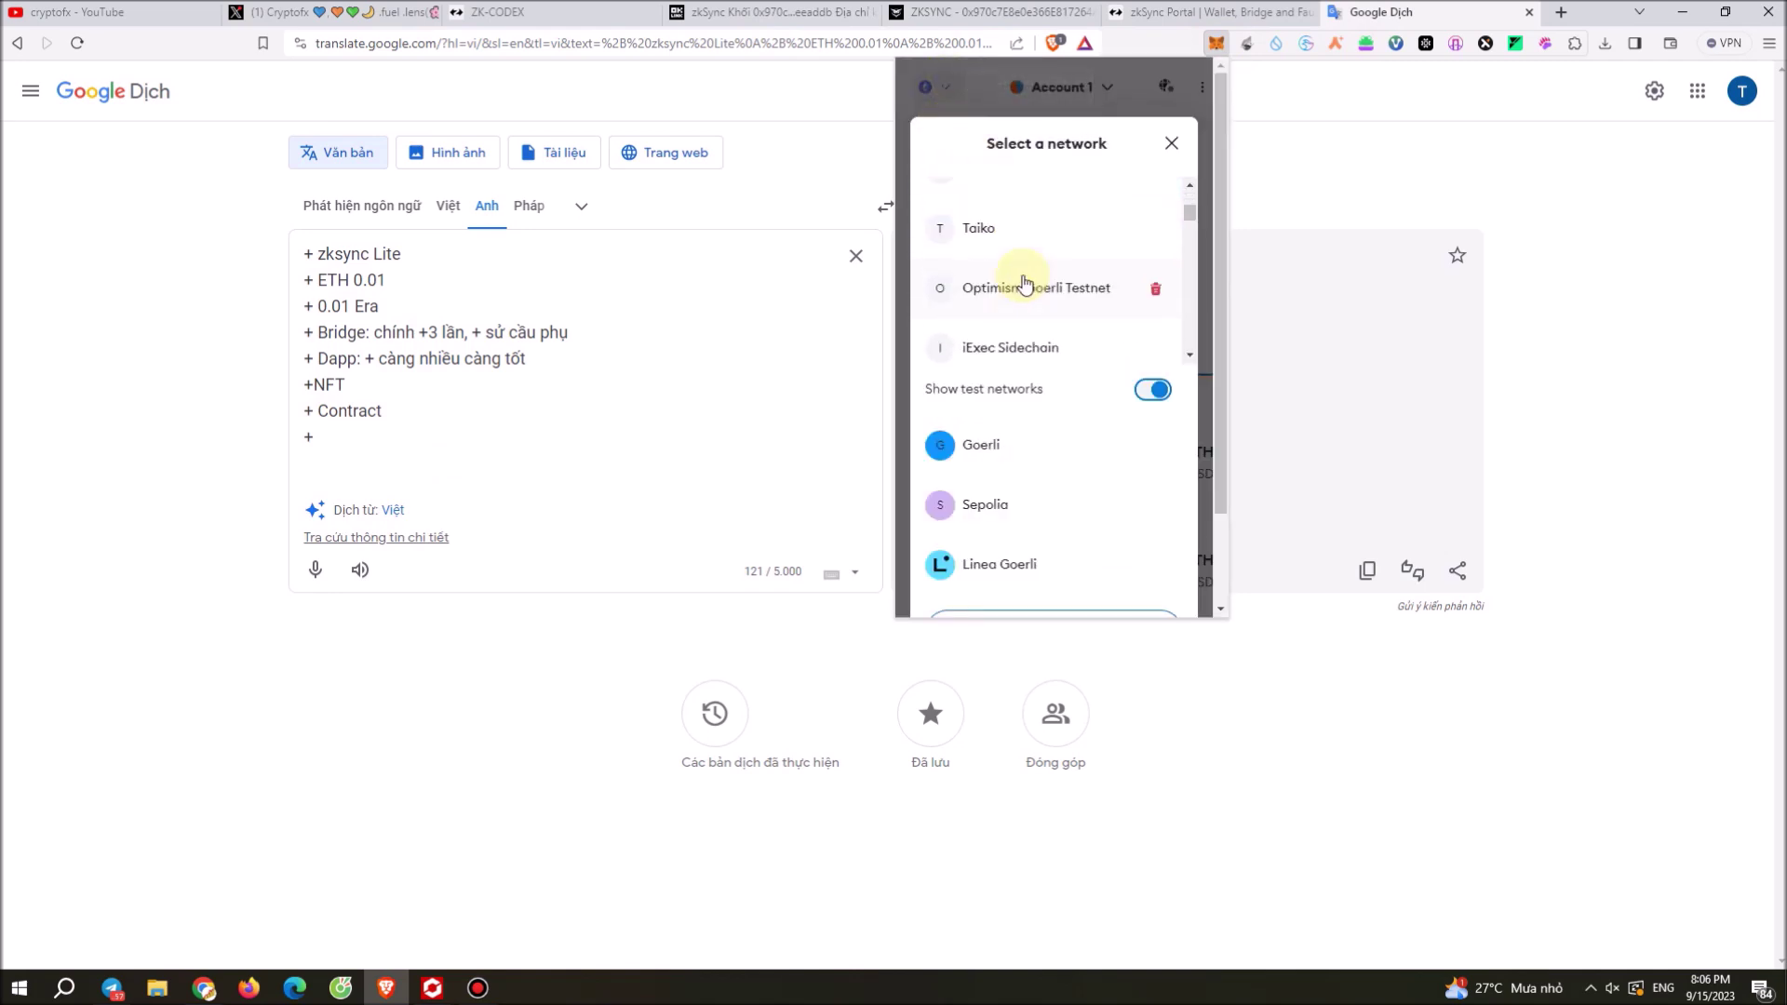
scroll(1029, 277, down, 8)
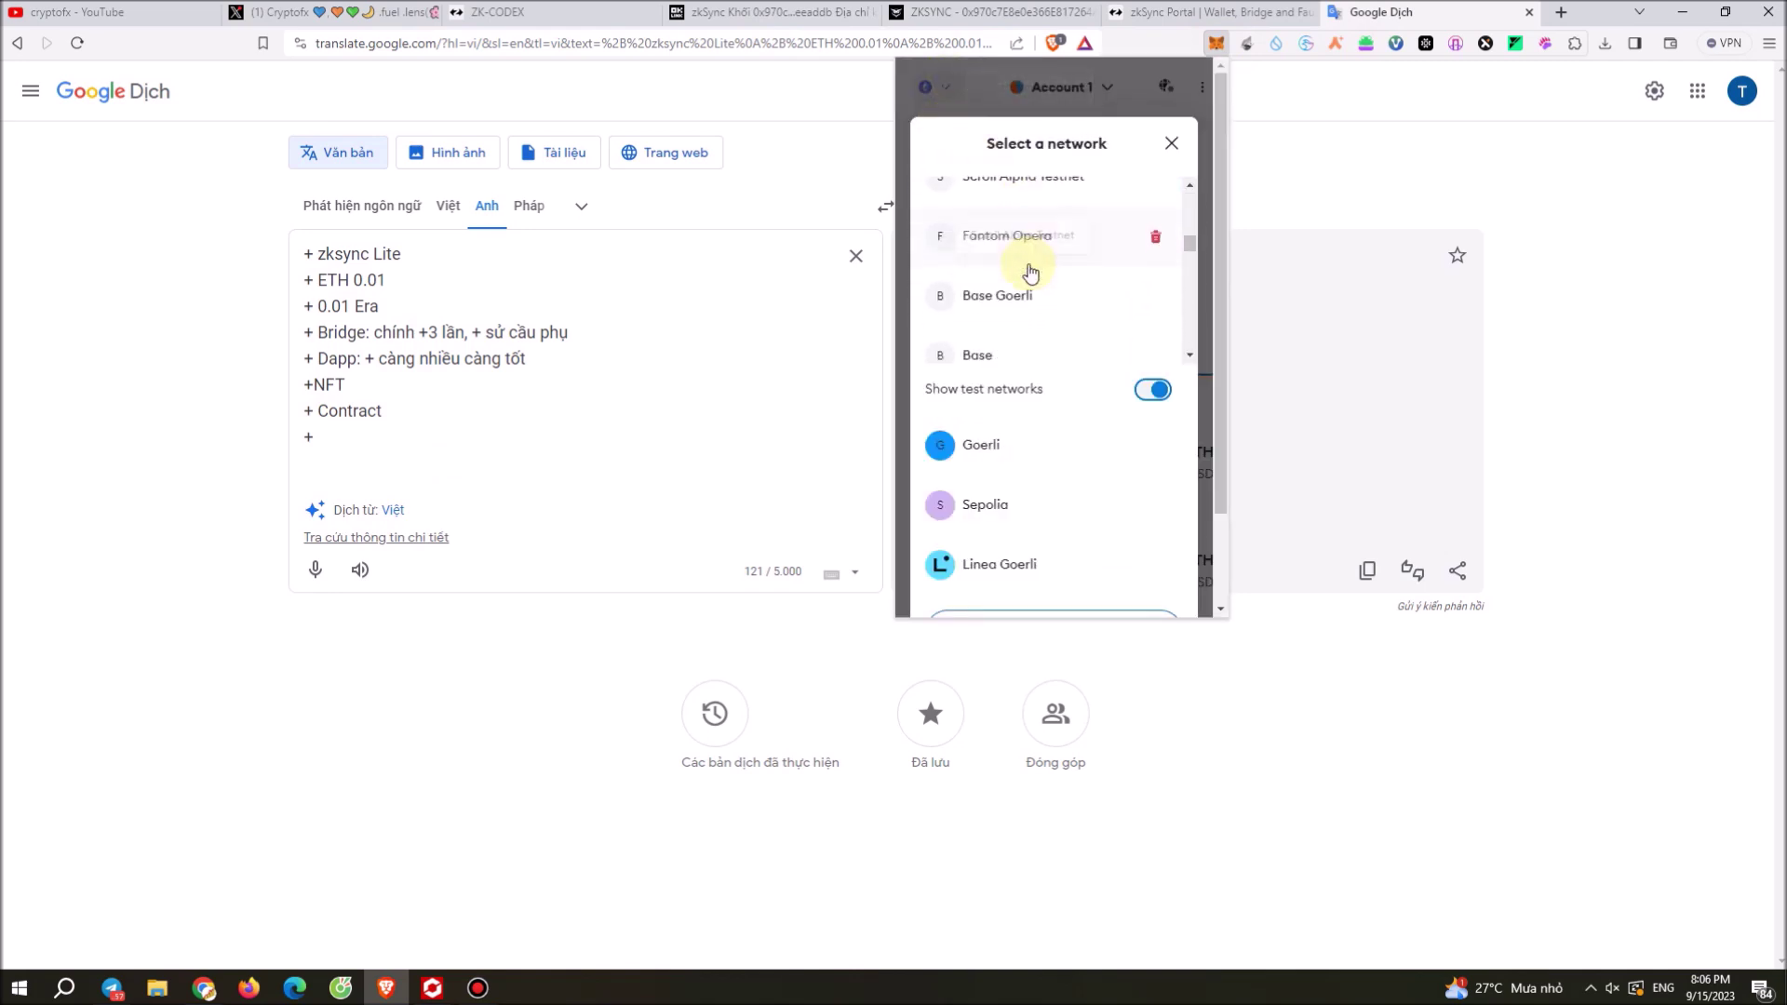
scroll(1032, 273, down, 3)
scroll(1031, 275, up, 2)
scroll(1031, 274, down, 4)
scroll(1034, 279, down, 6)
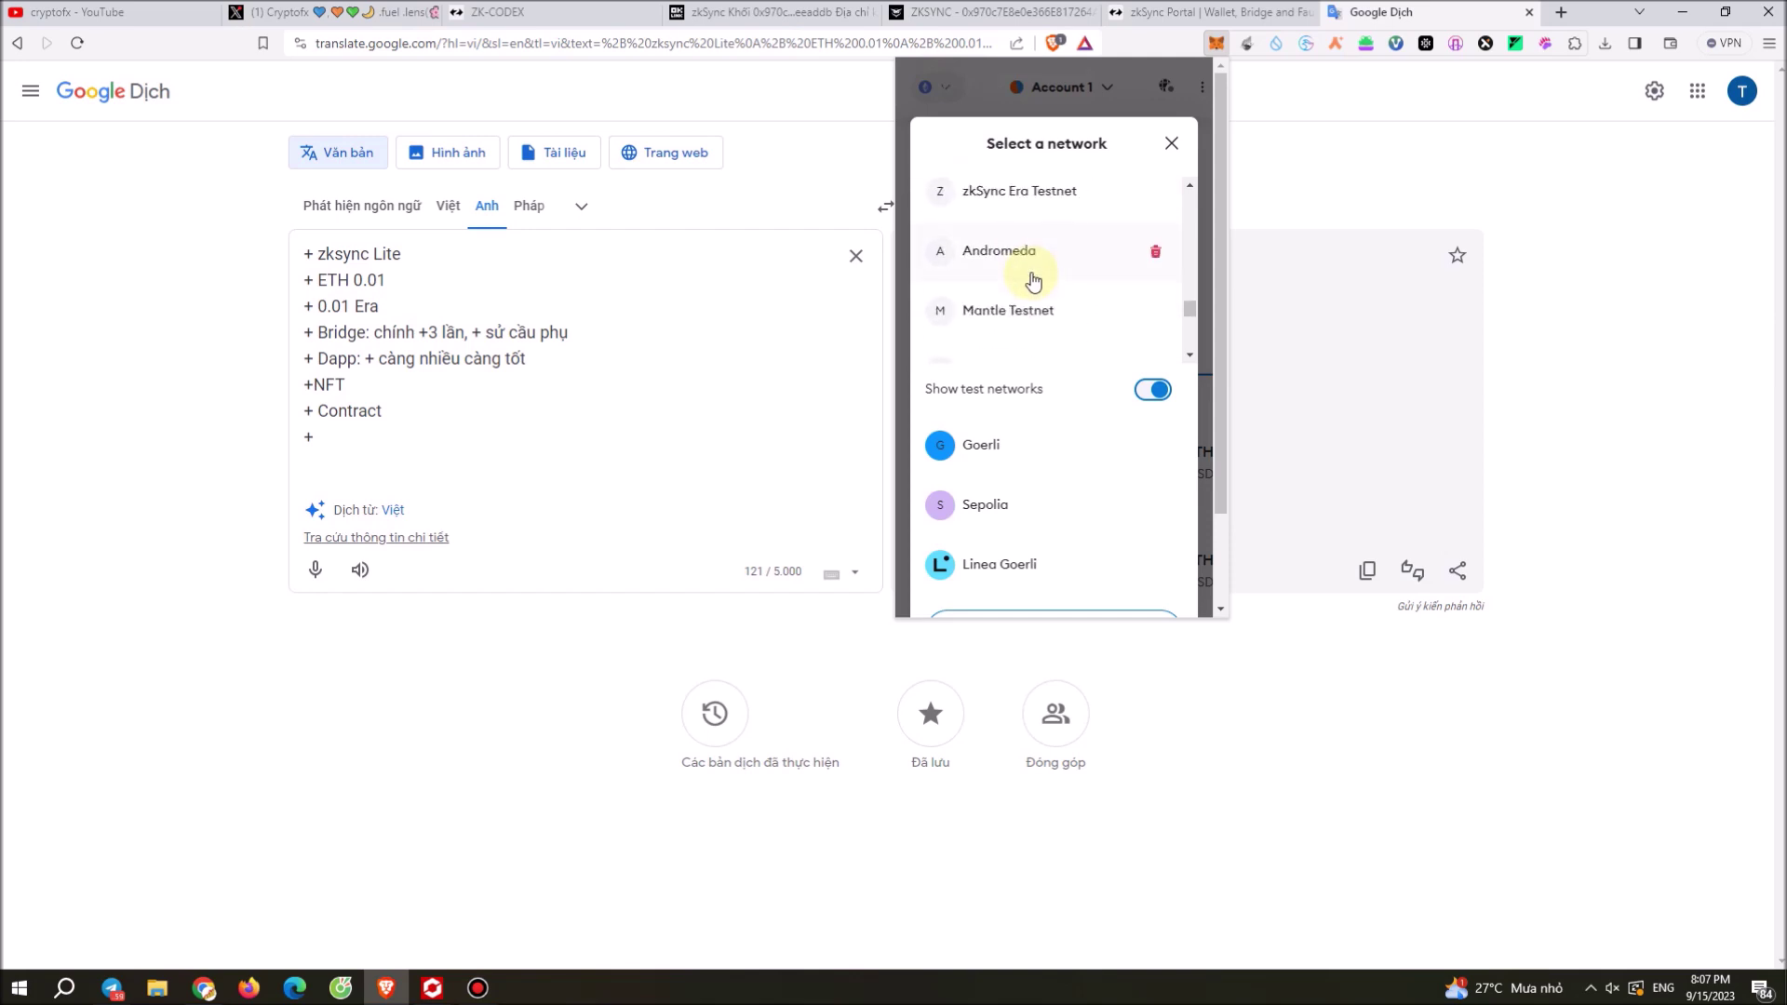
scroll(1039, 293, up, 1)
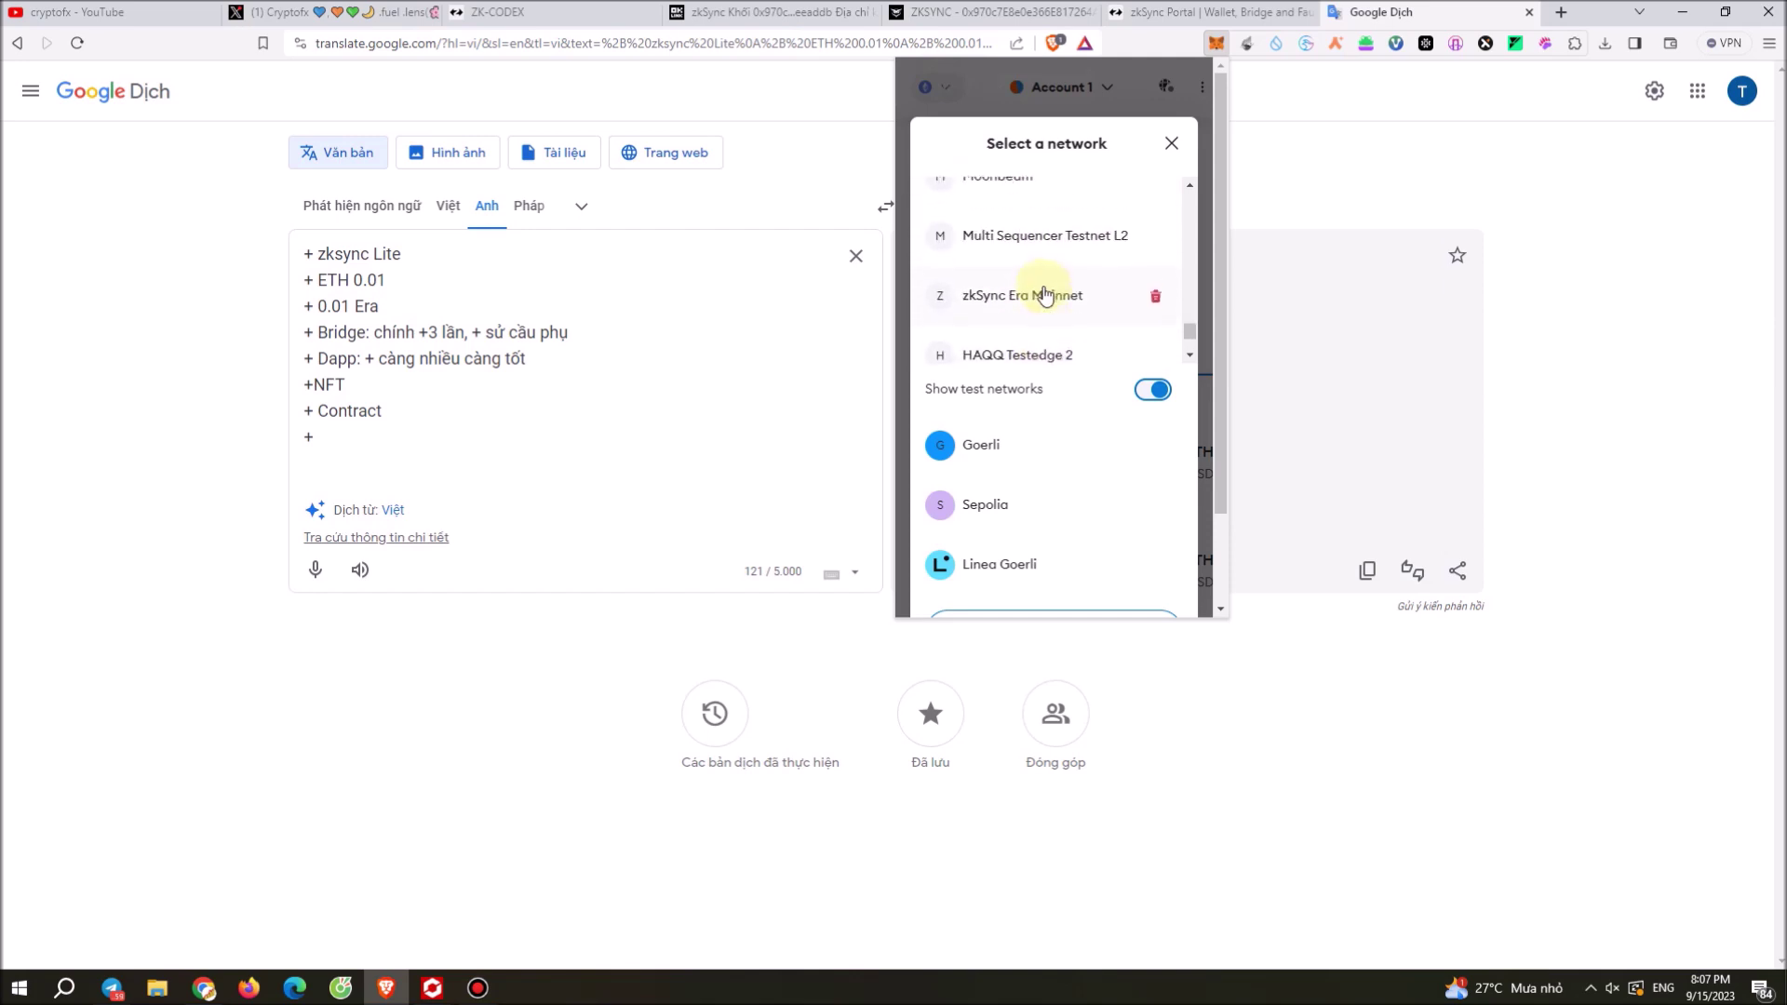
click(1037, 291)
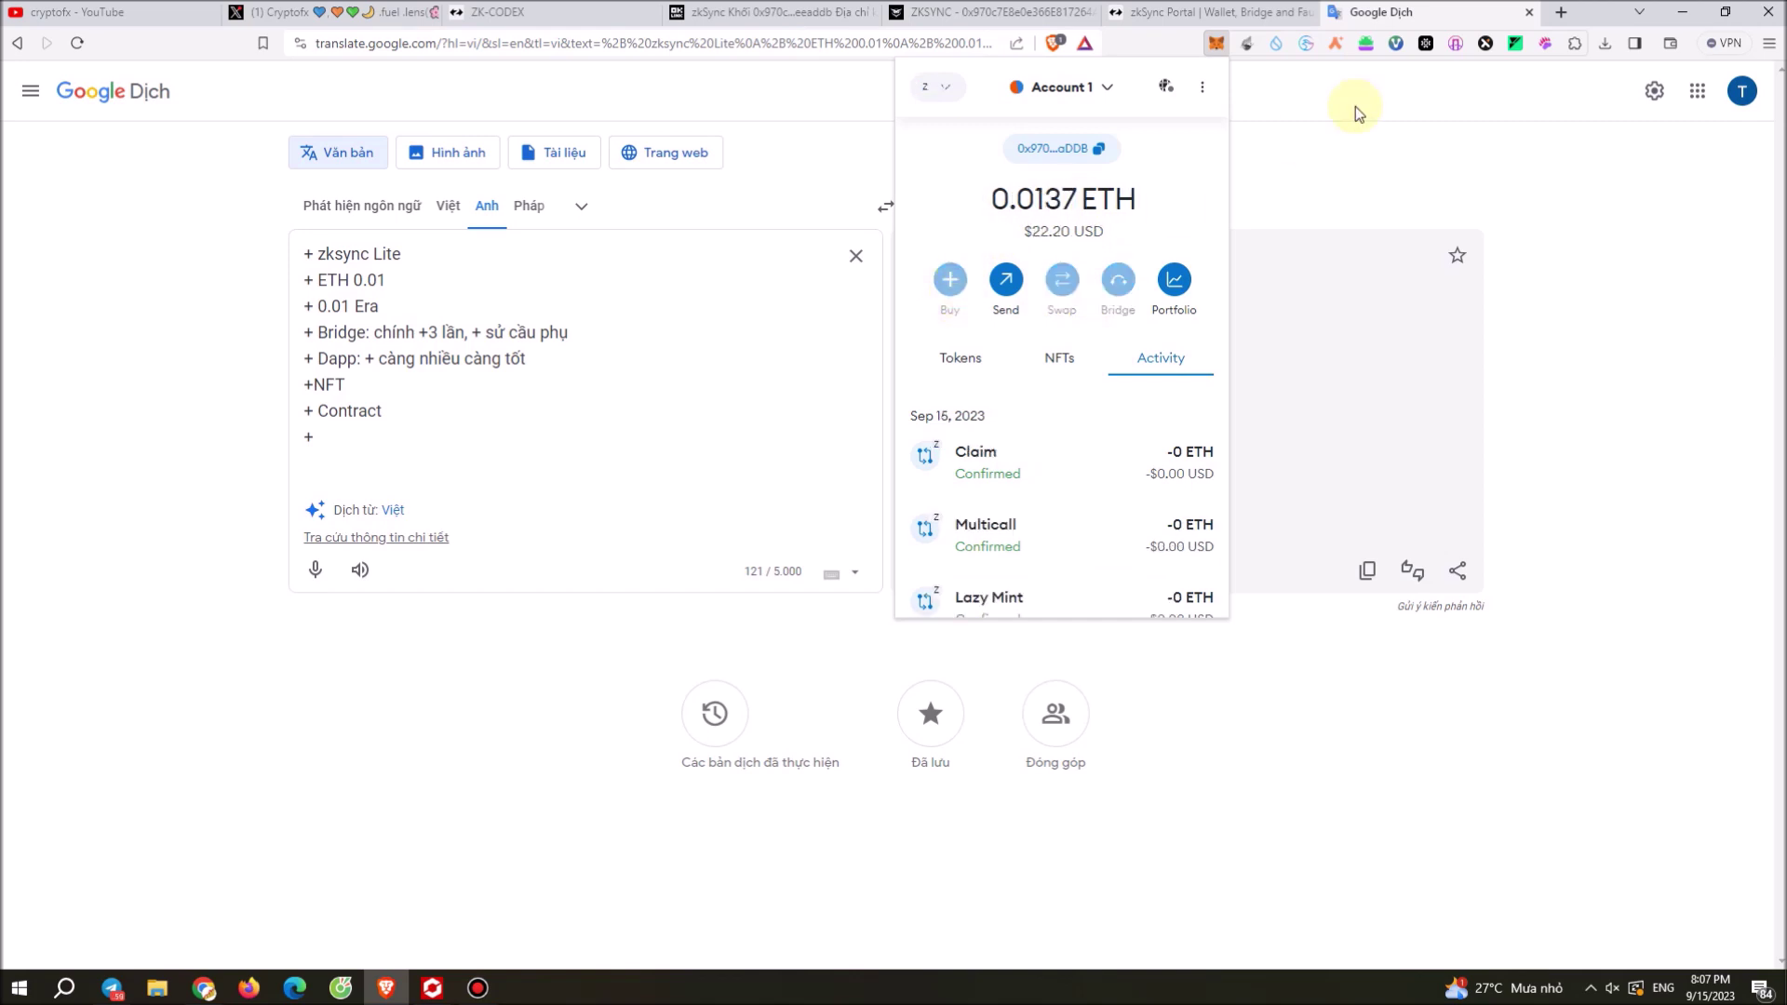
Step: Examine Account 1's ETH balance and its USD value in MetaMask, and review the Contract line in the notes
drag(1032, 228, 1122, 249)
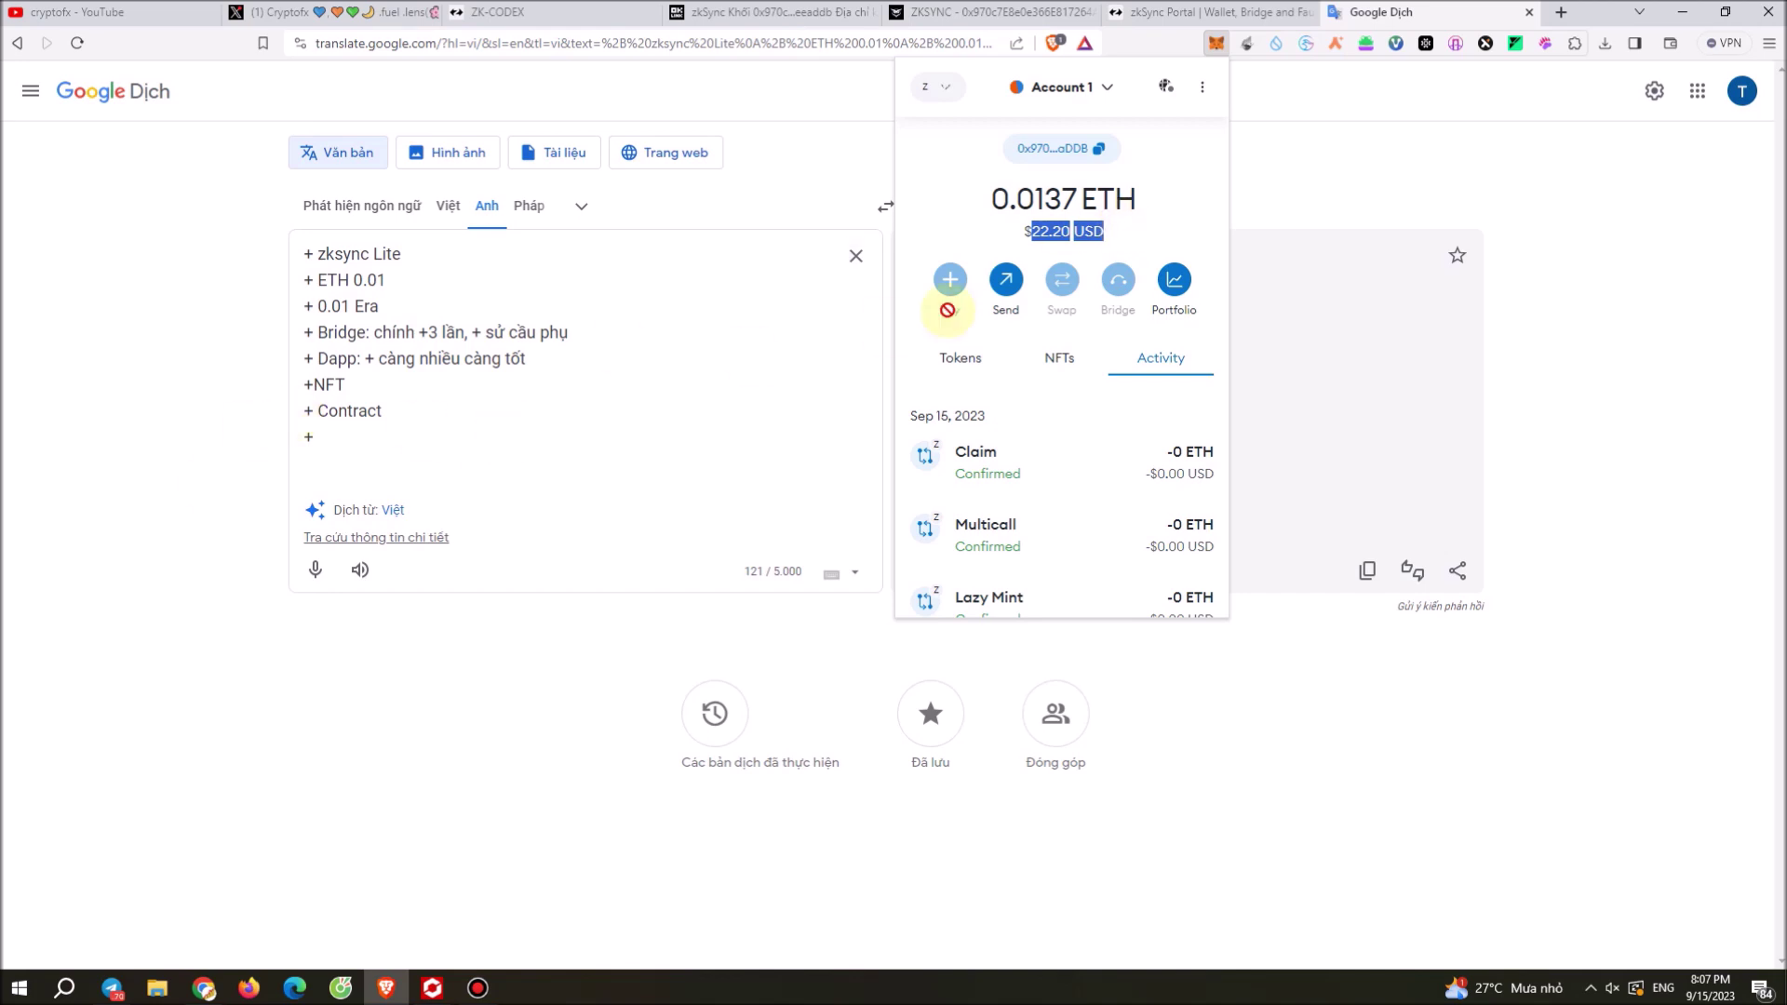
click(1063, 233)
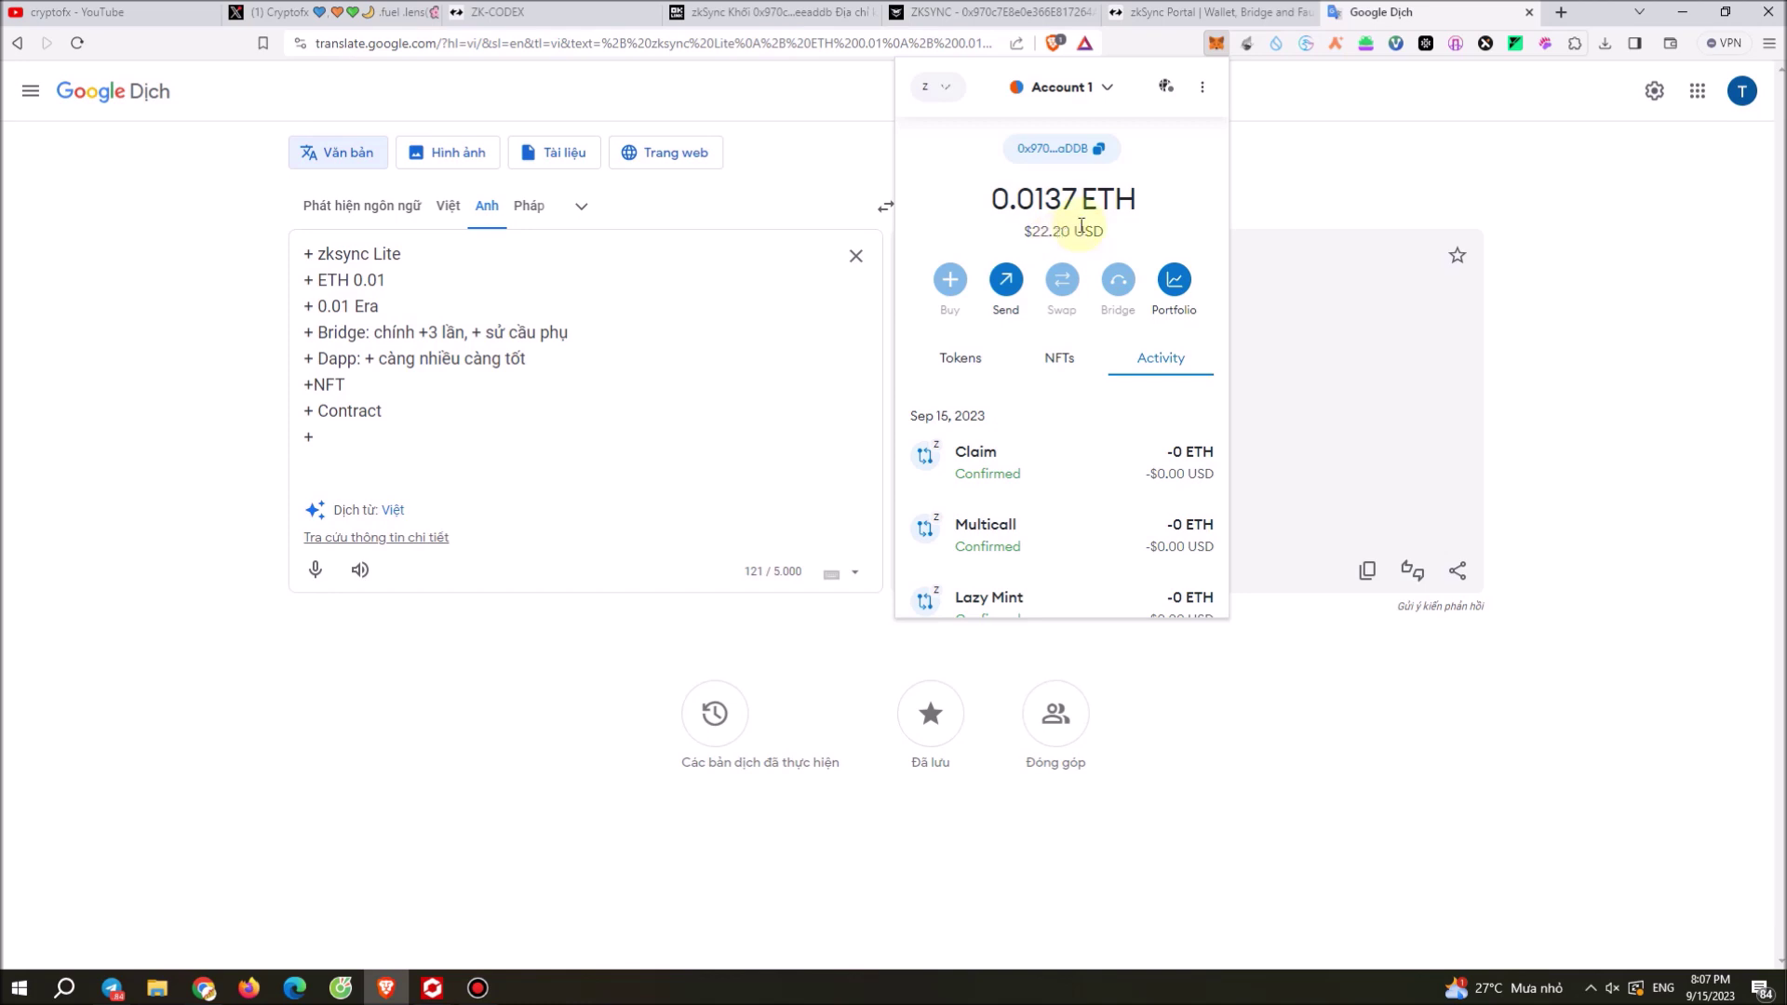
drag(1030, 231, 1105, 232)
click(1037, 214)
double_click(1041, 231)
click(1040, 206)
drag(1040, 206, 1117, 200)
click(1113, 200)
drag(1041, 230, 1052, 230)
drag(314, 411, 388, 410)
click(398, 412)
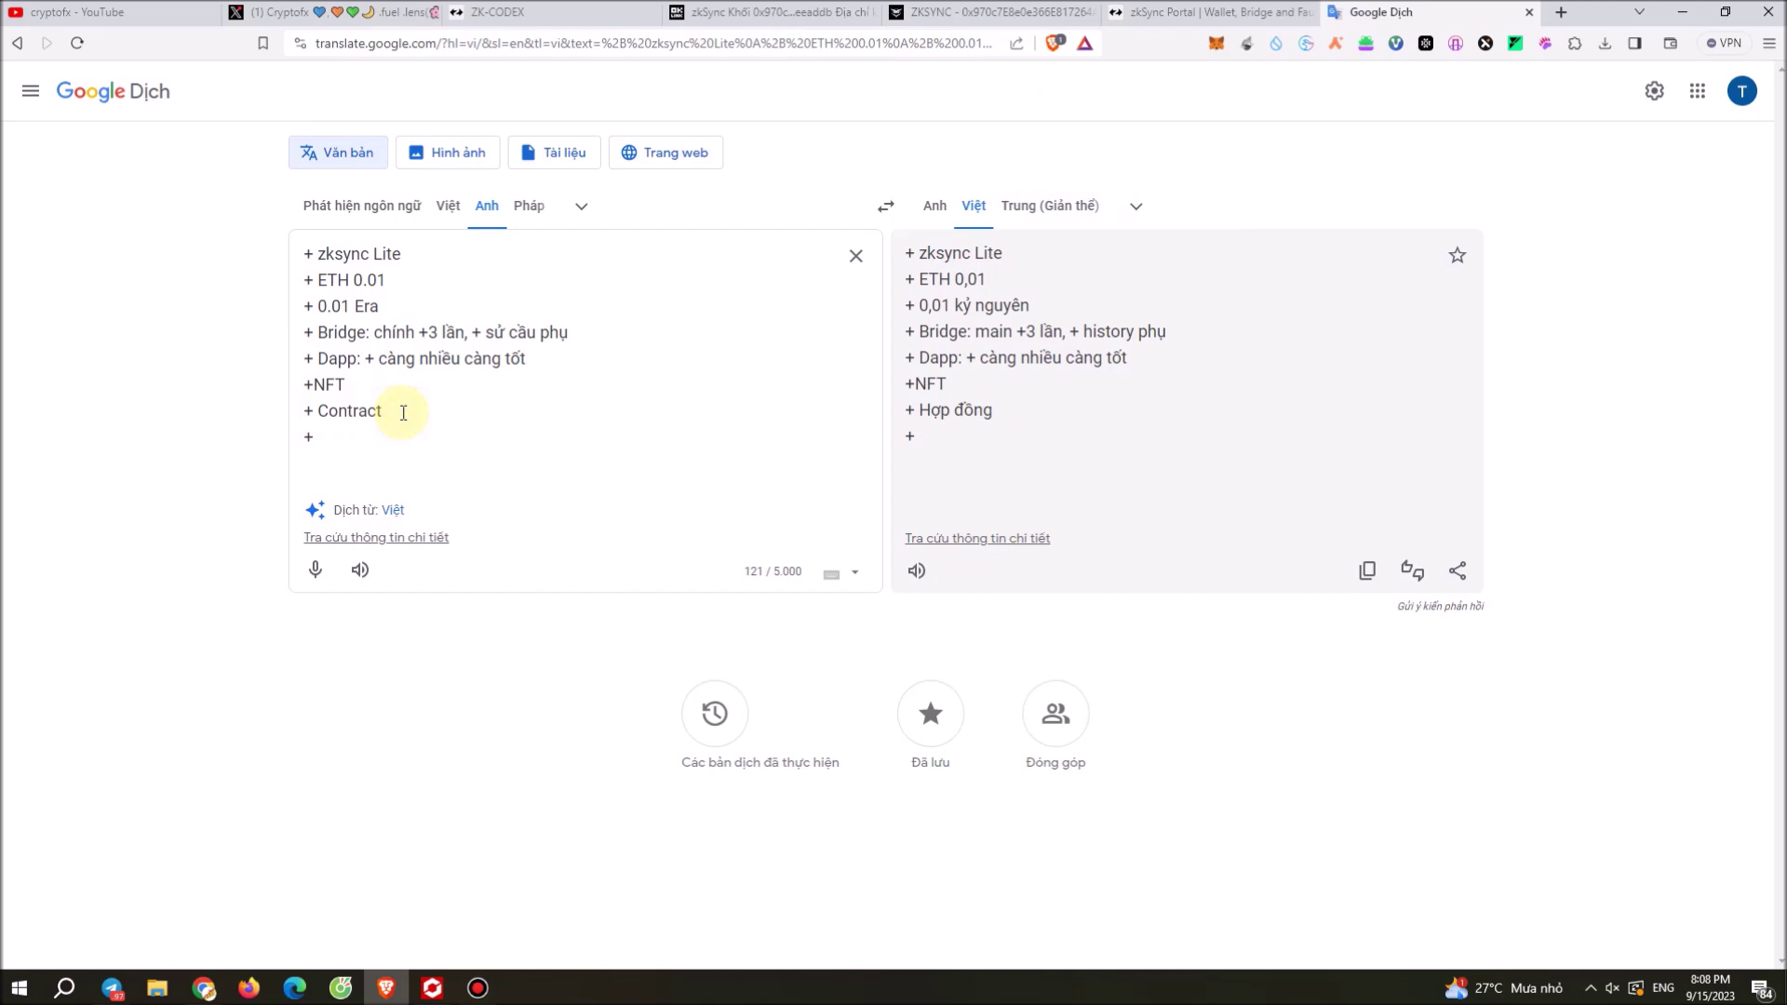
click(1215, 43)
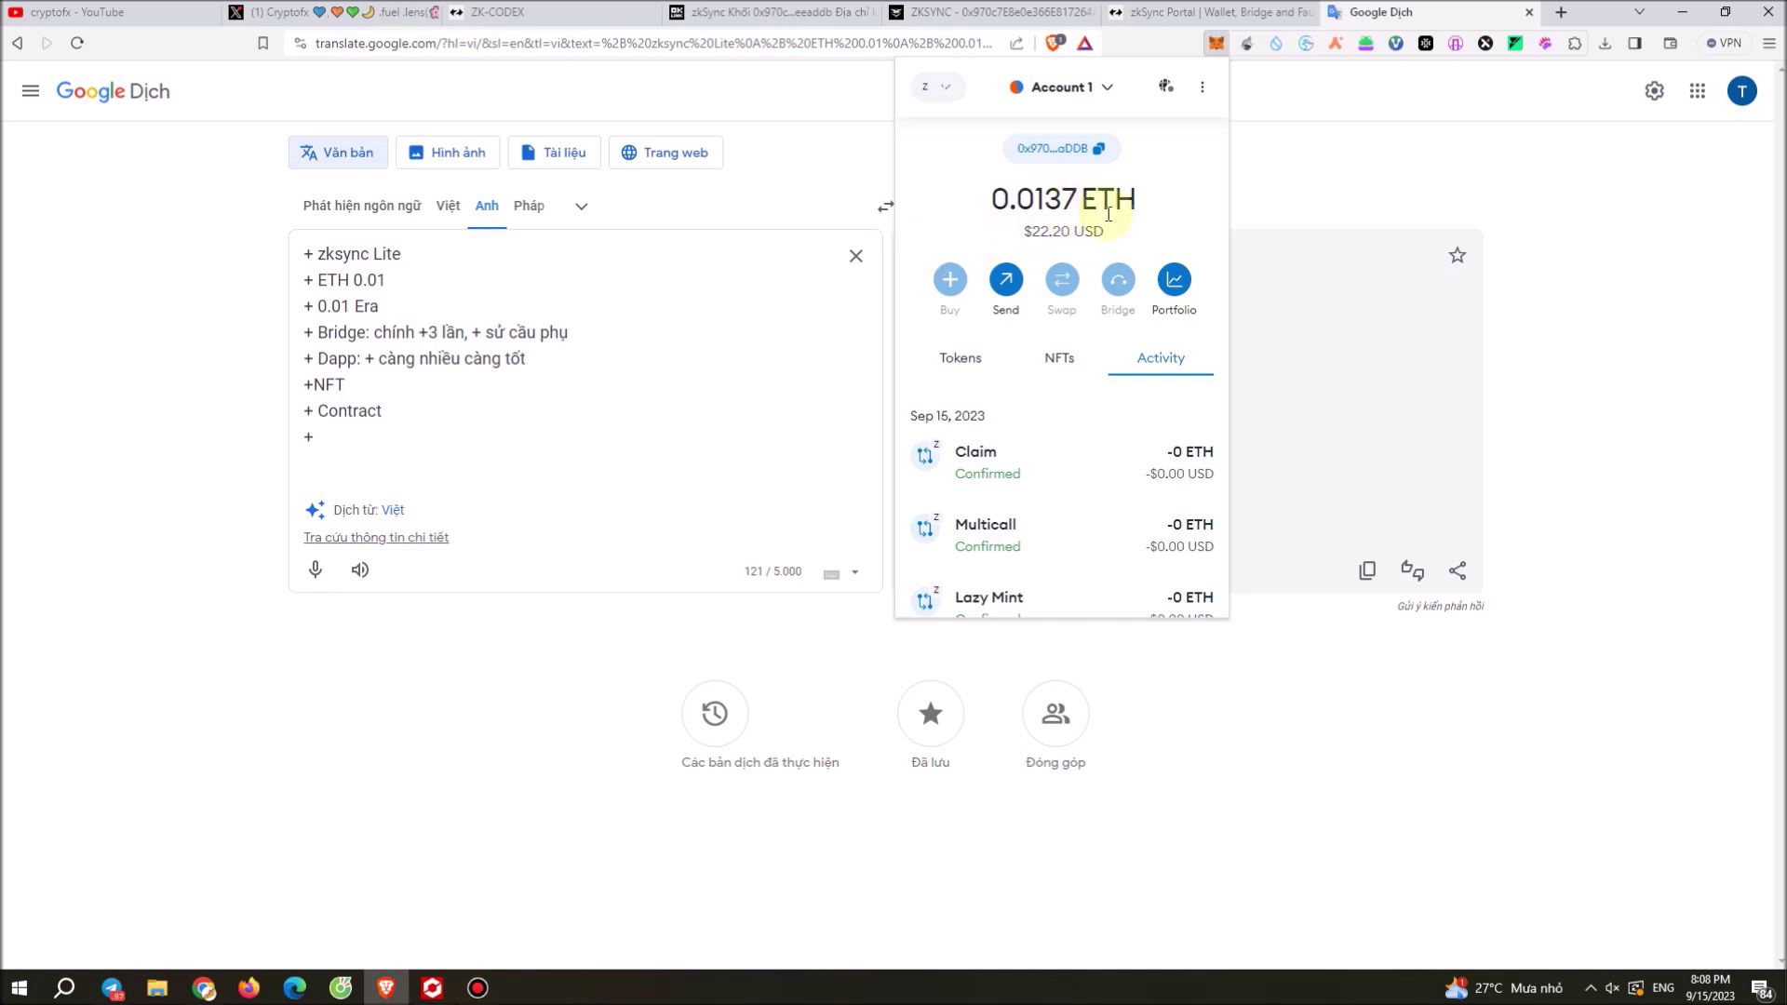
Step: Complete the last line of the Google Translate notes as "+ time"
click(363, 426)
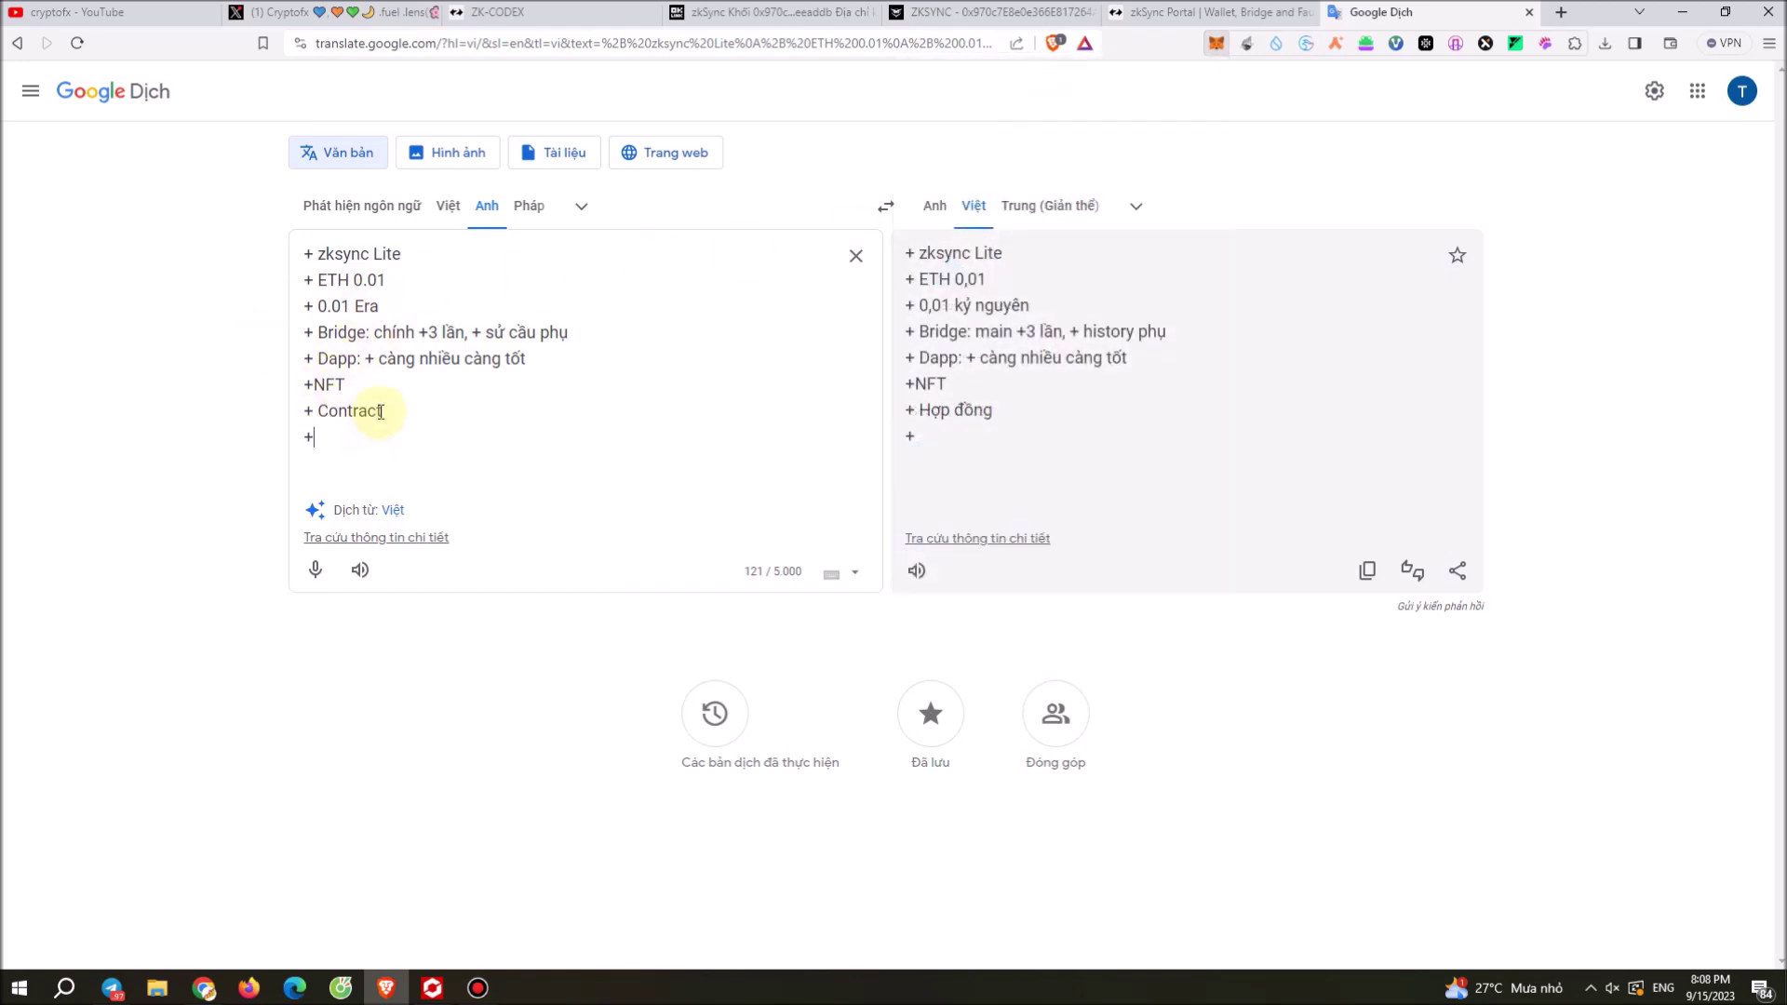
text(tie)
key(BackSpace)
text(me)
drag(320, 438, 363, 438)
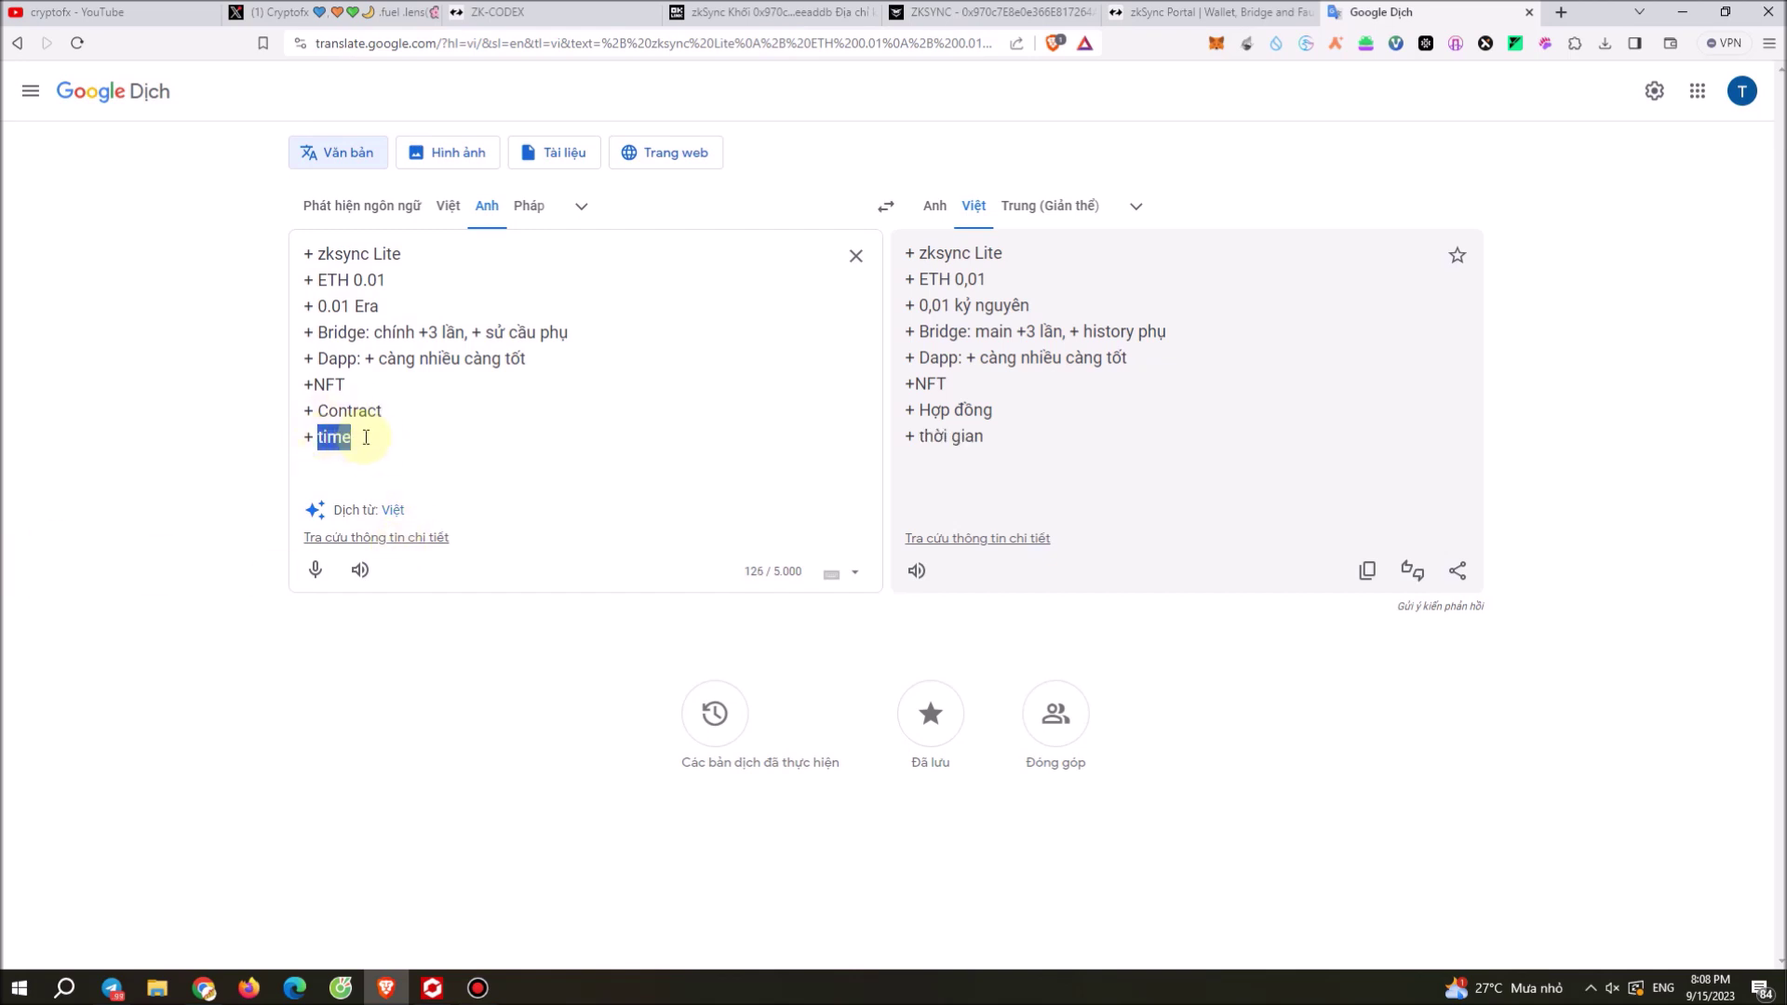
click(363, 437)
drag(317, 438, 359, 440)
click(359, 439)
Step: Add the line "+ TX: + 50tx" between the Dapp and NFT lines in the notes
click(358, 383)
click(555, 361)
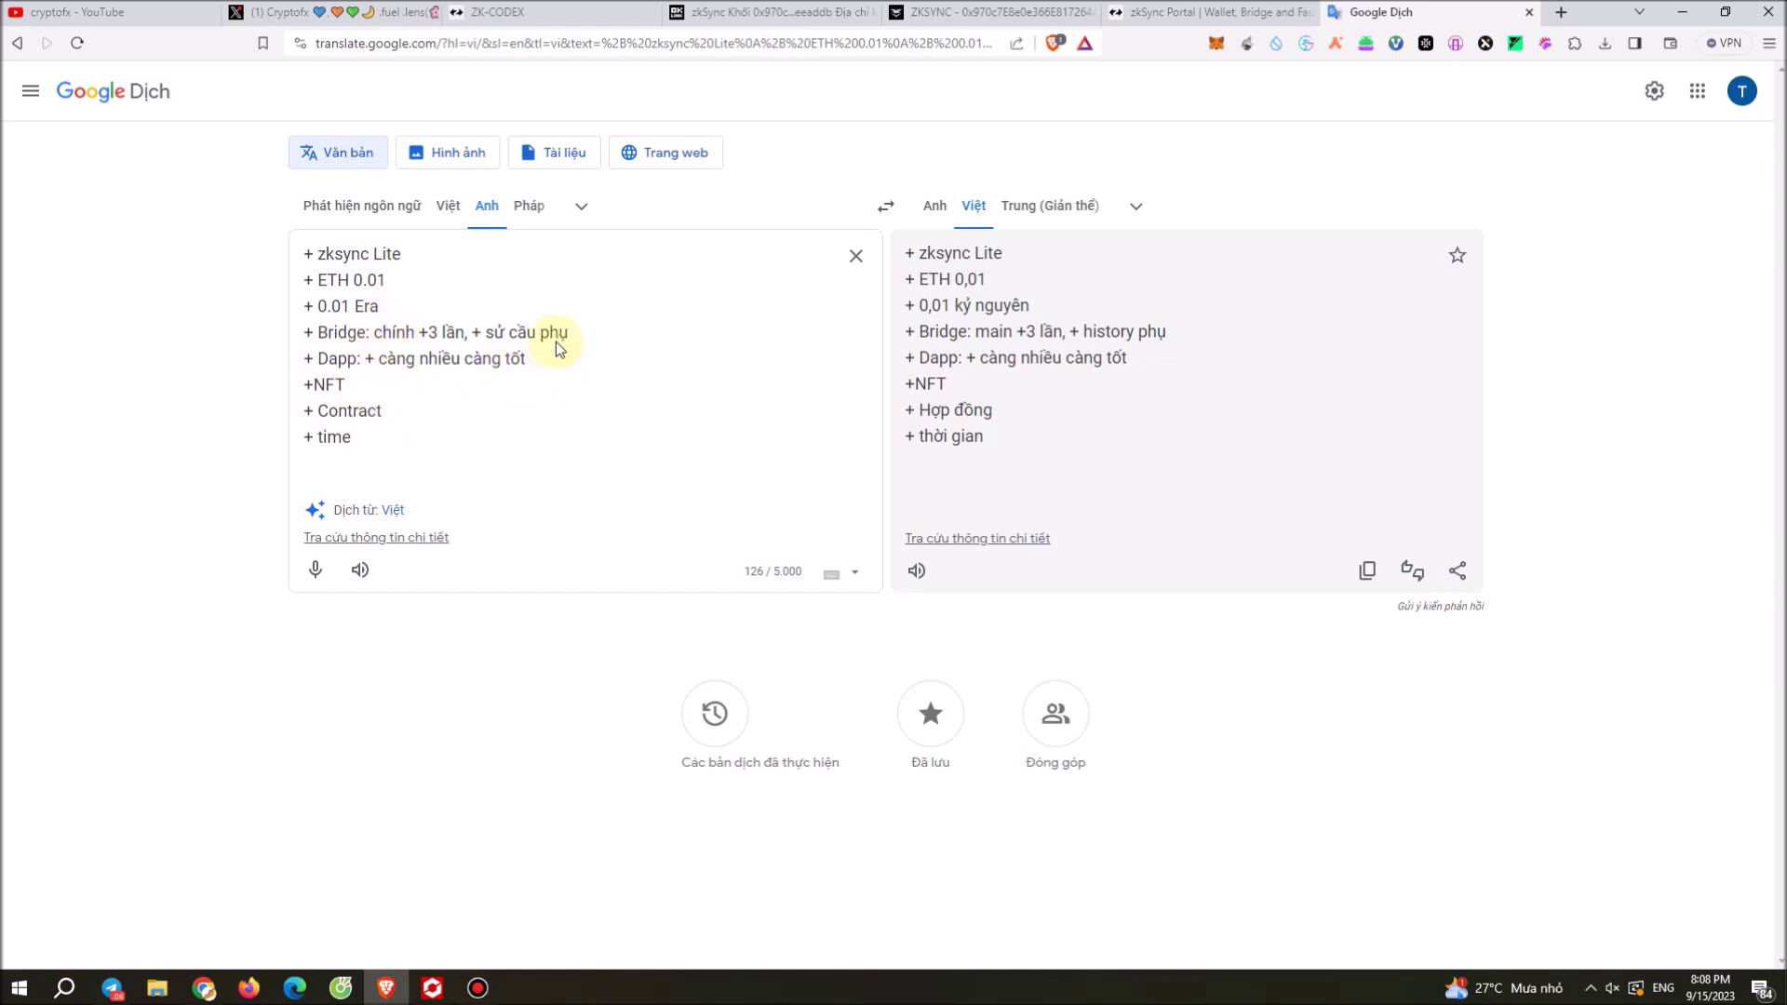
key(Return)
text(+ T)
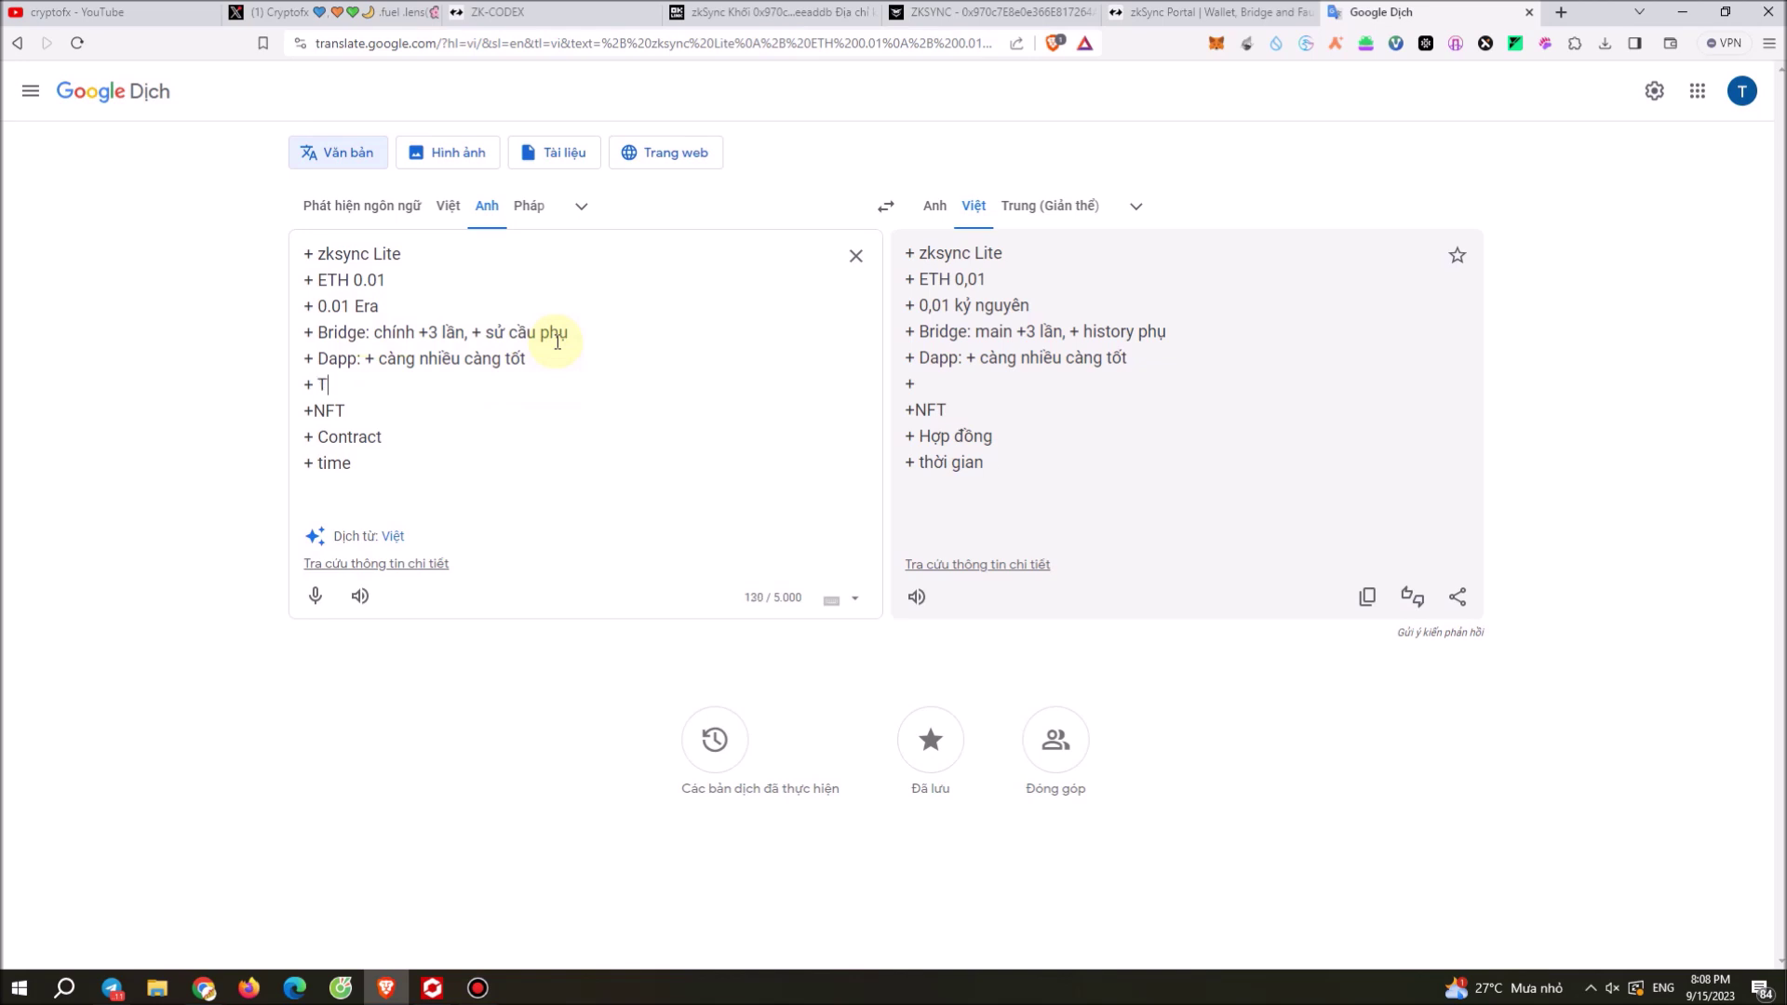
text(X: + 50tx)
Step: Review the "+ ETH 0.01" and "+ 0.01 Era" lines together in the notes
drag(380, 307, 307, 279)
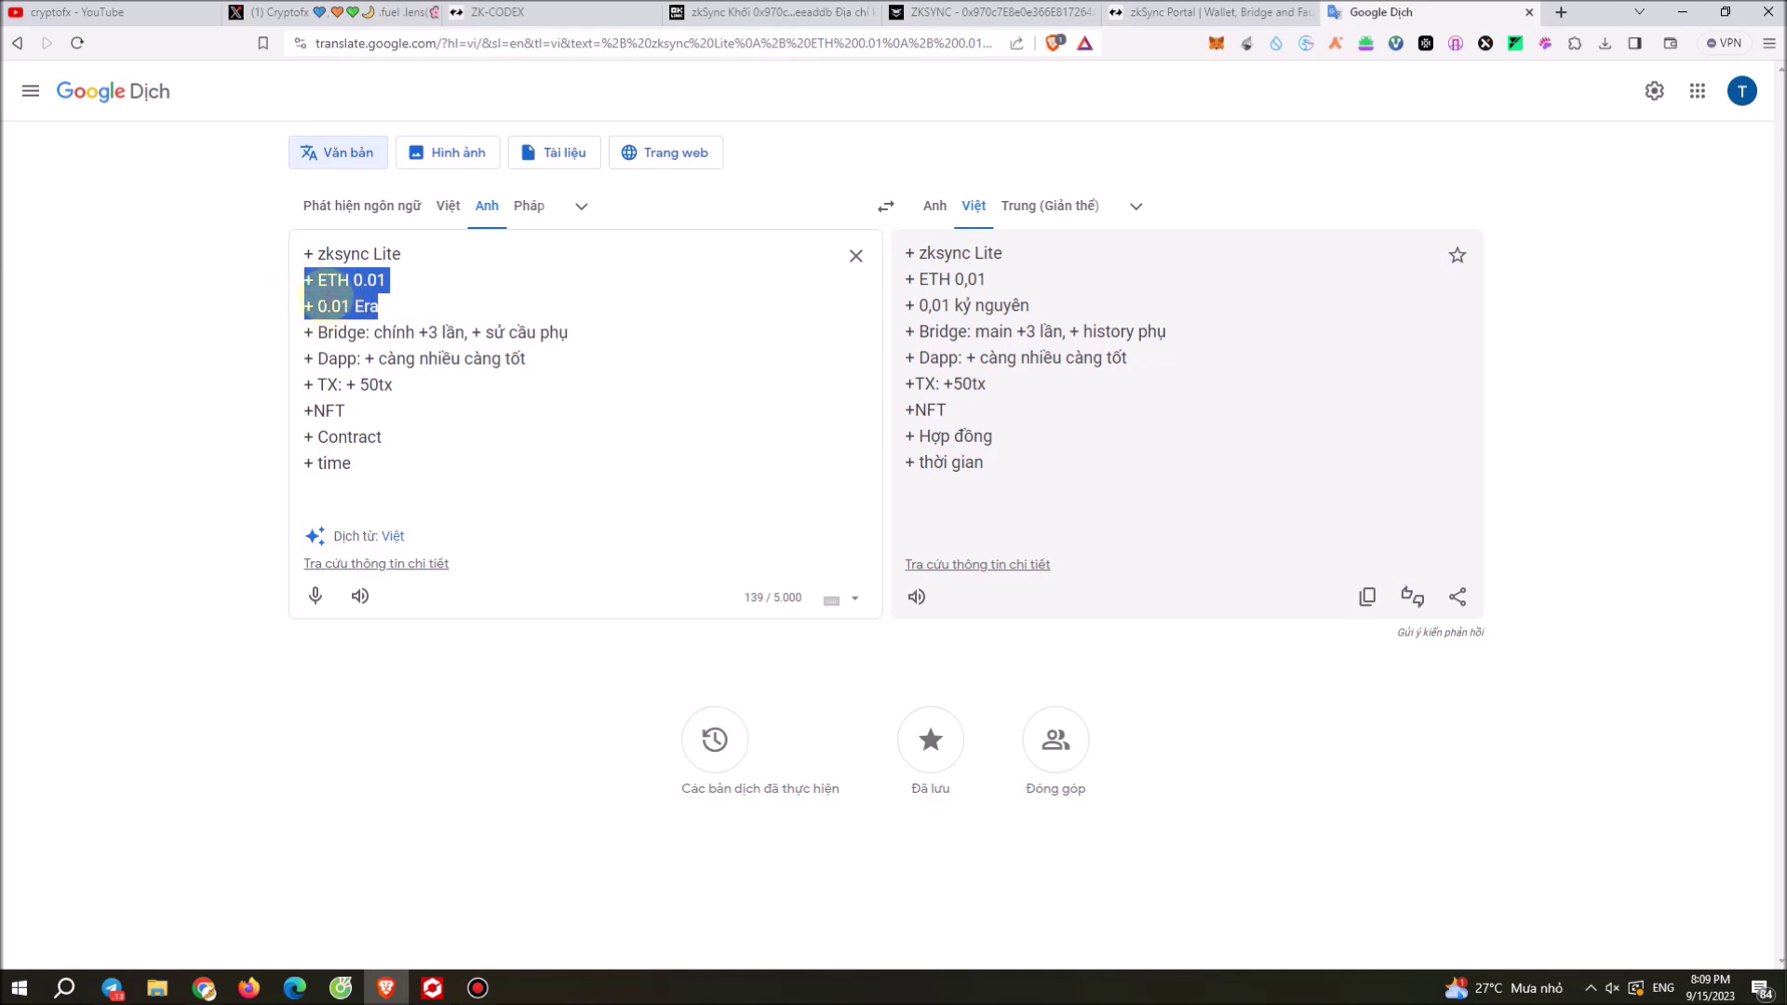
click(343, 287)
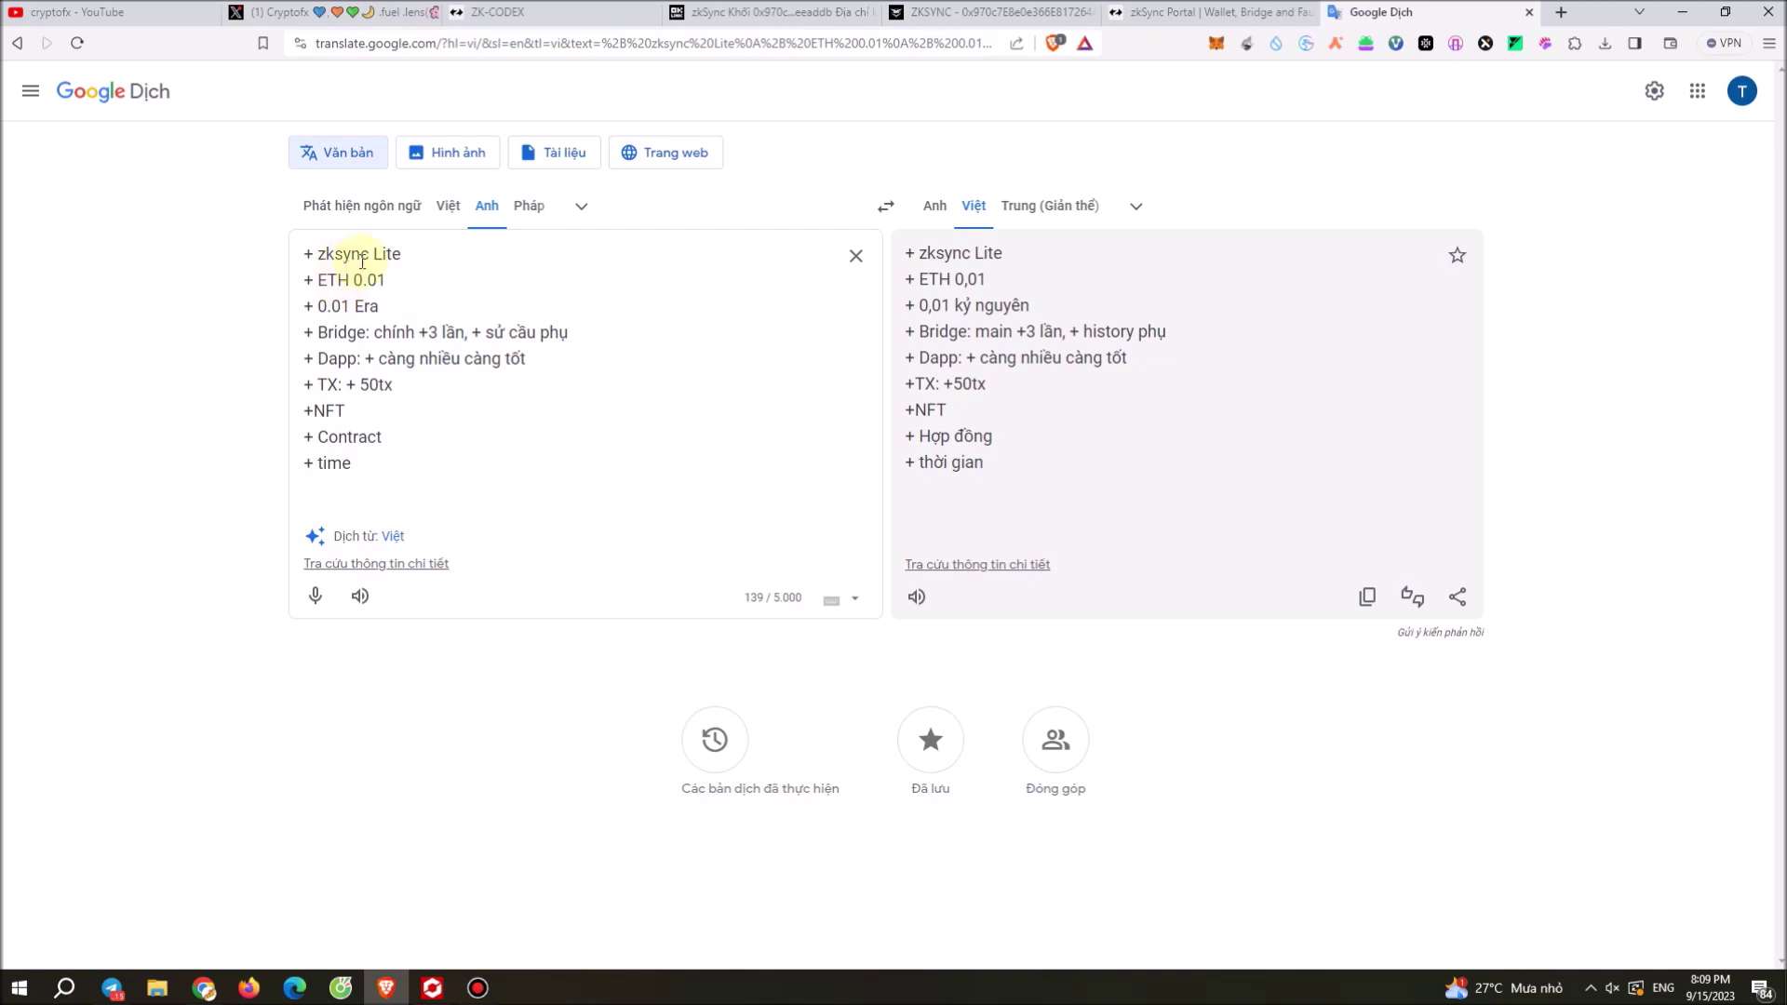
drag(391, 309, 302, 284)
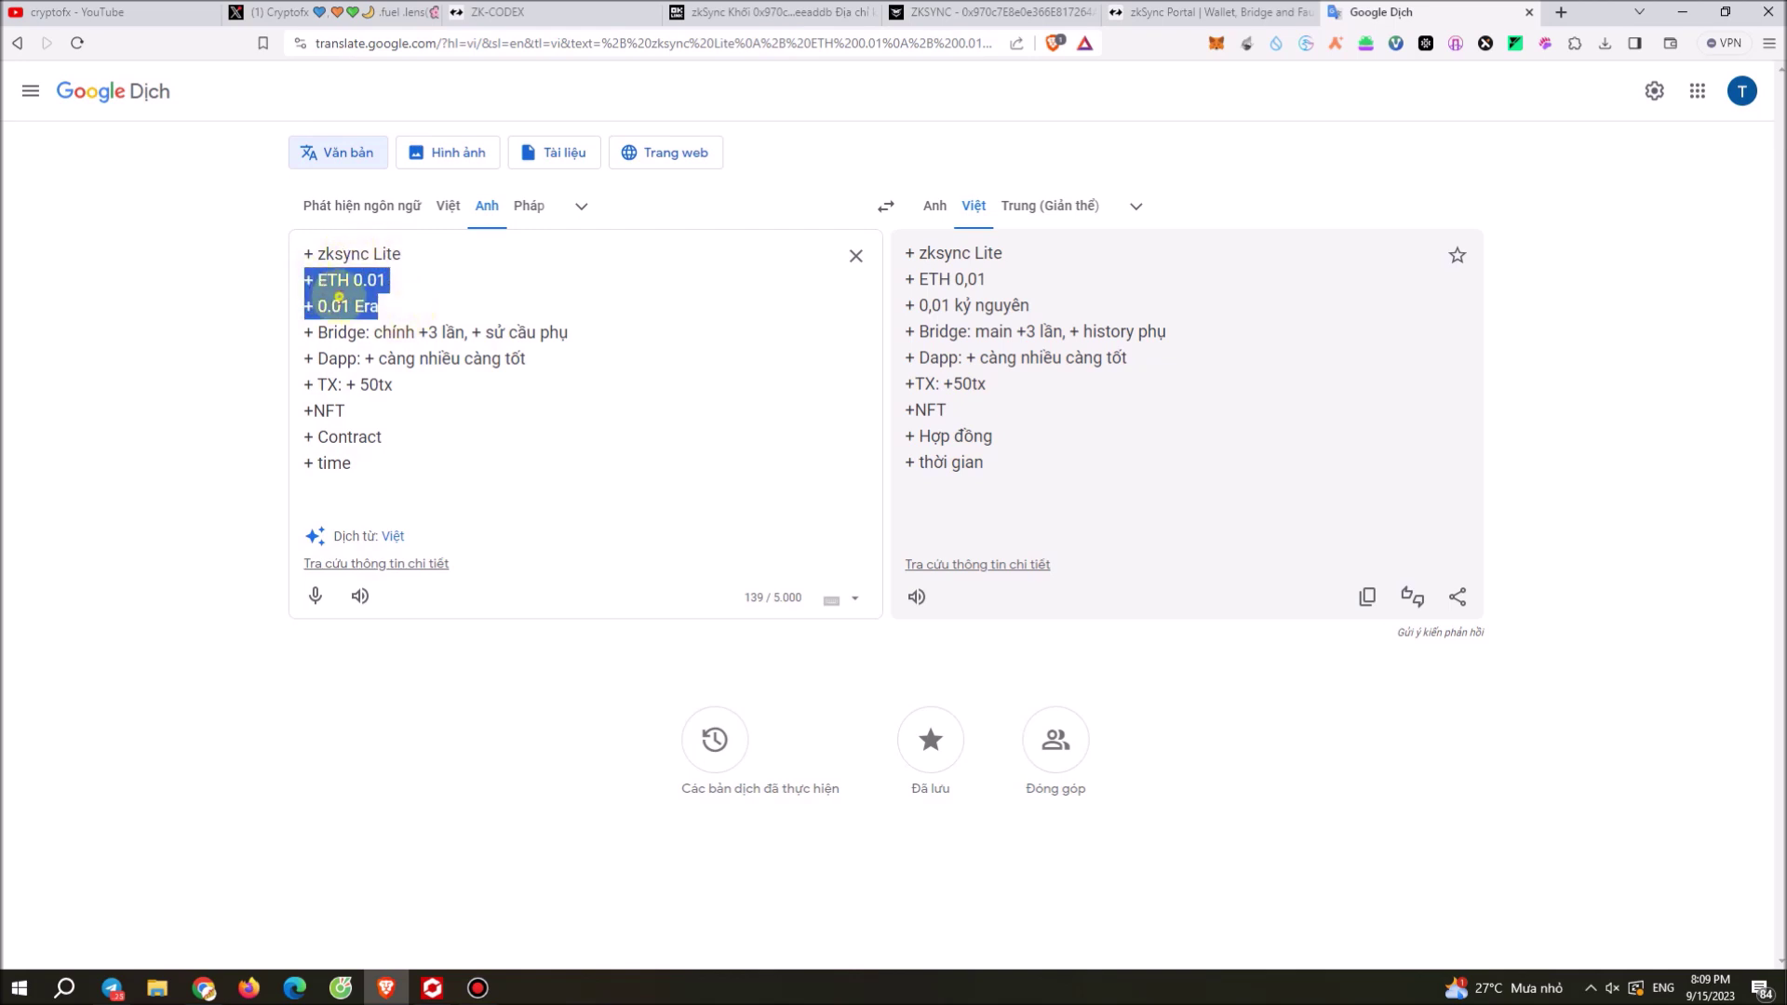
click(339, 306)
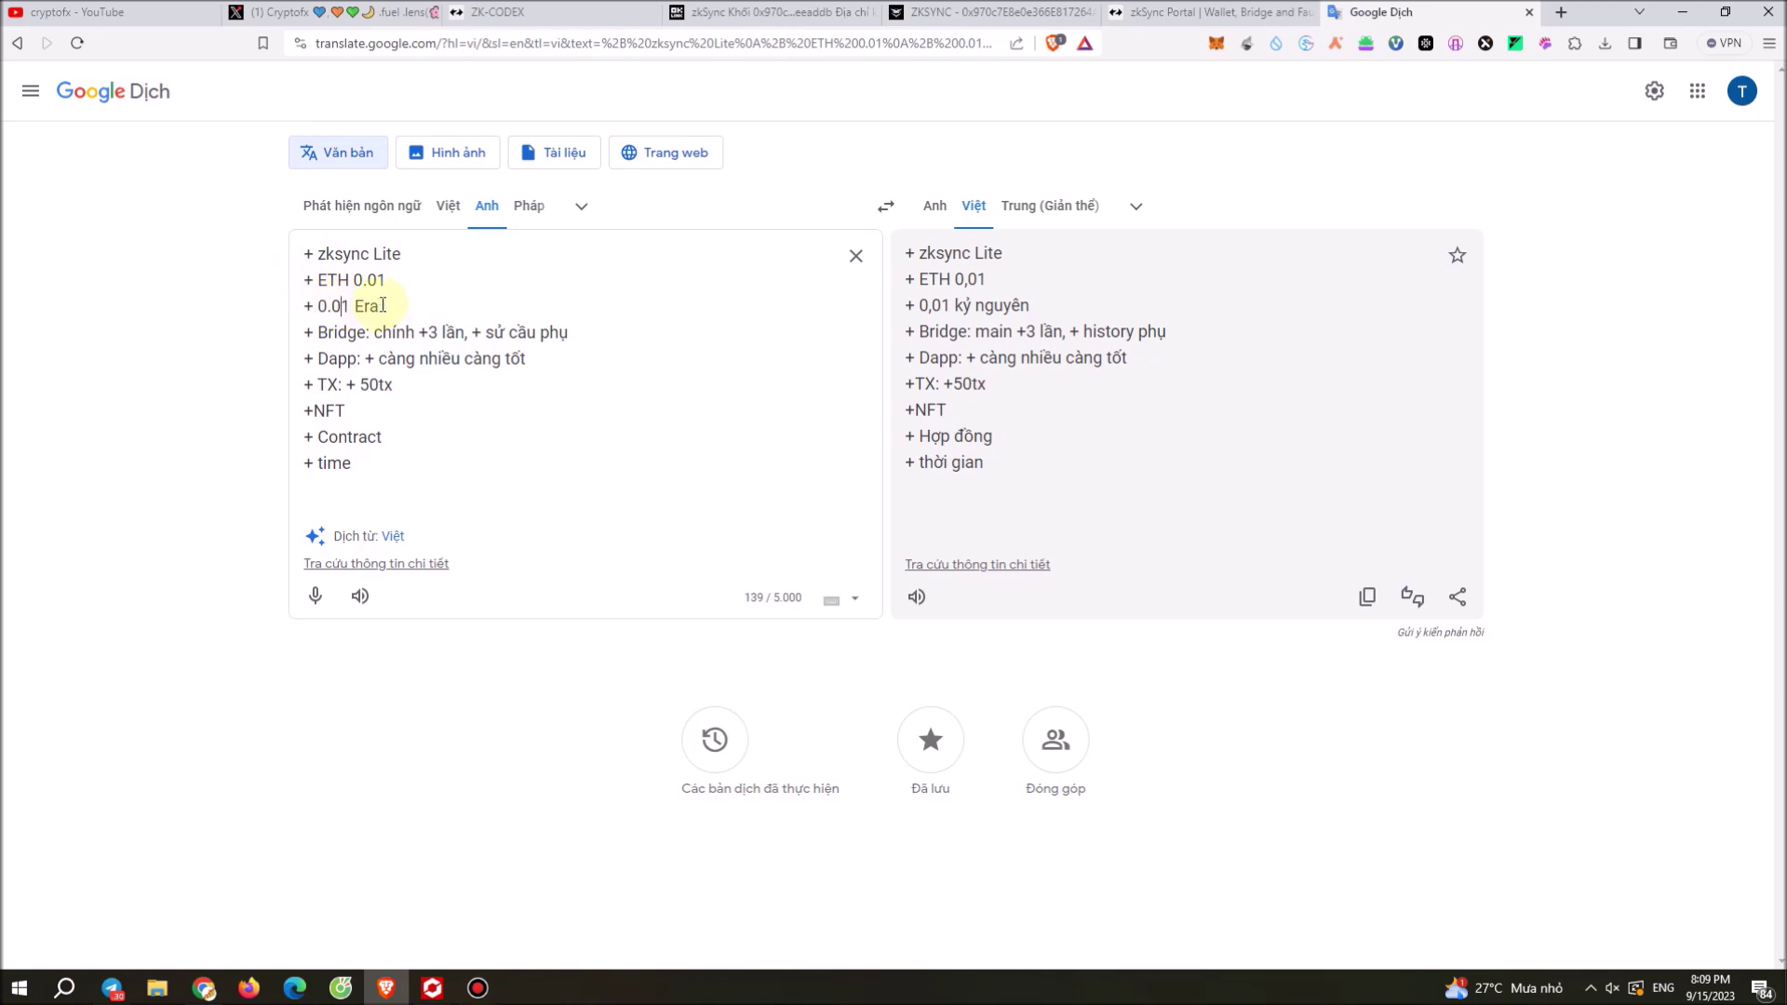
drag(380, 306, 333, 306)
click(385, 306)
drag(385, 306, 304, 279)
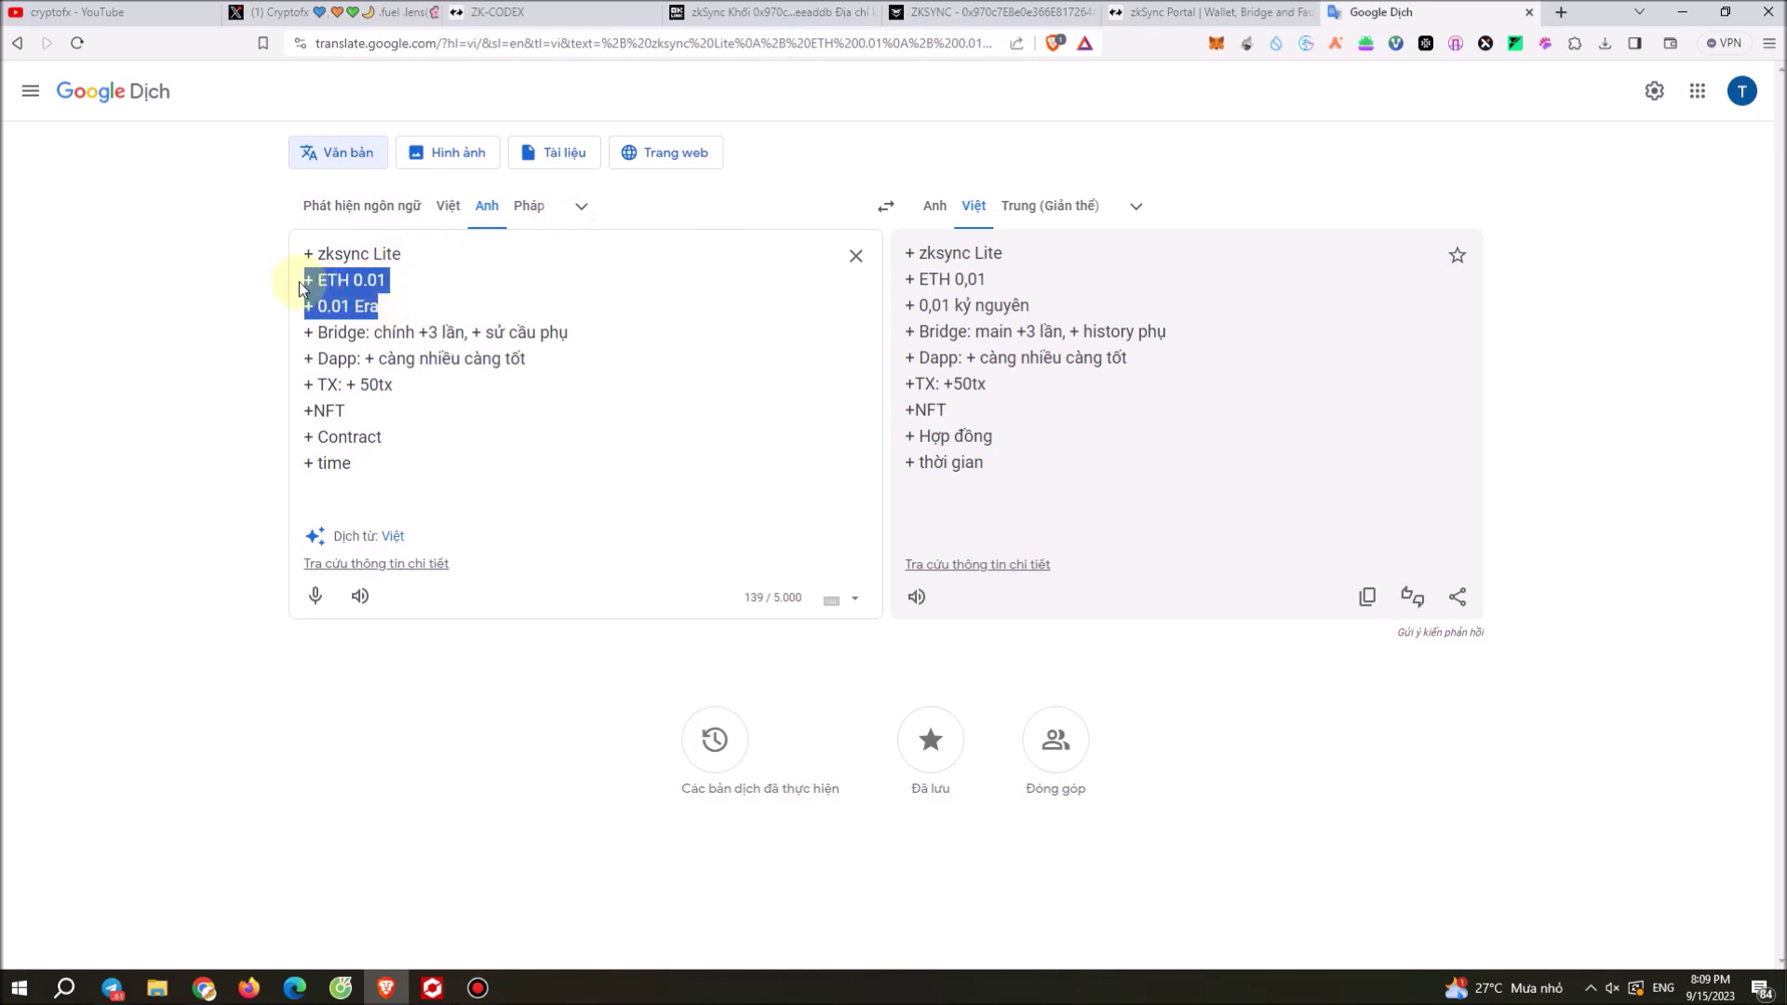
click(358, 281)
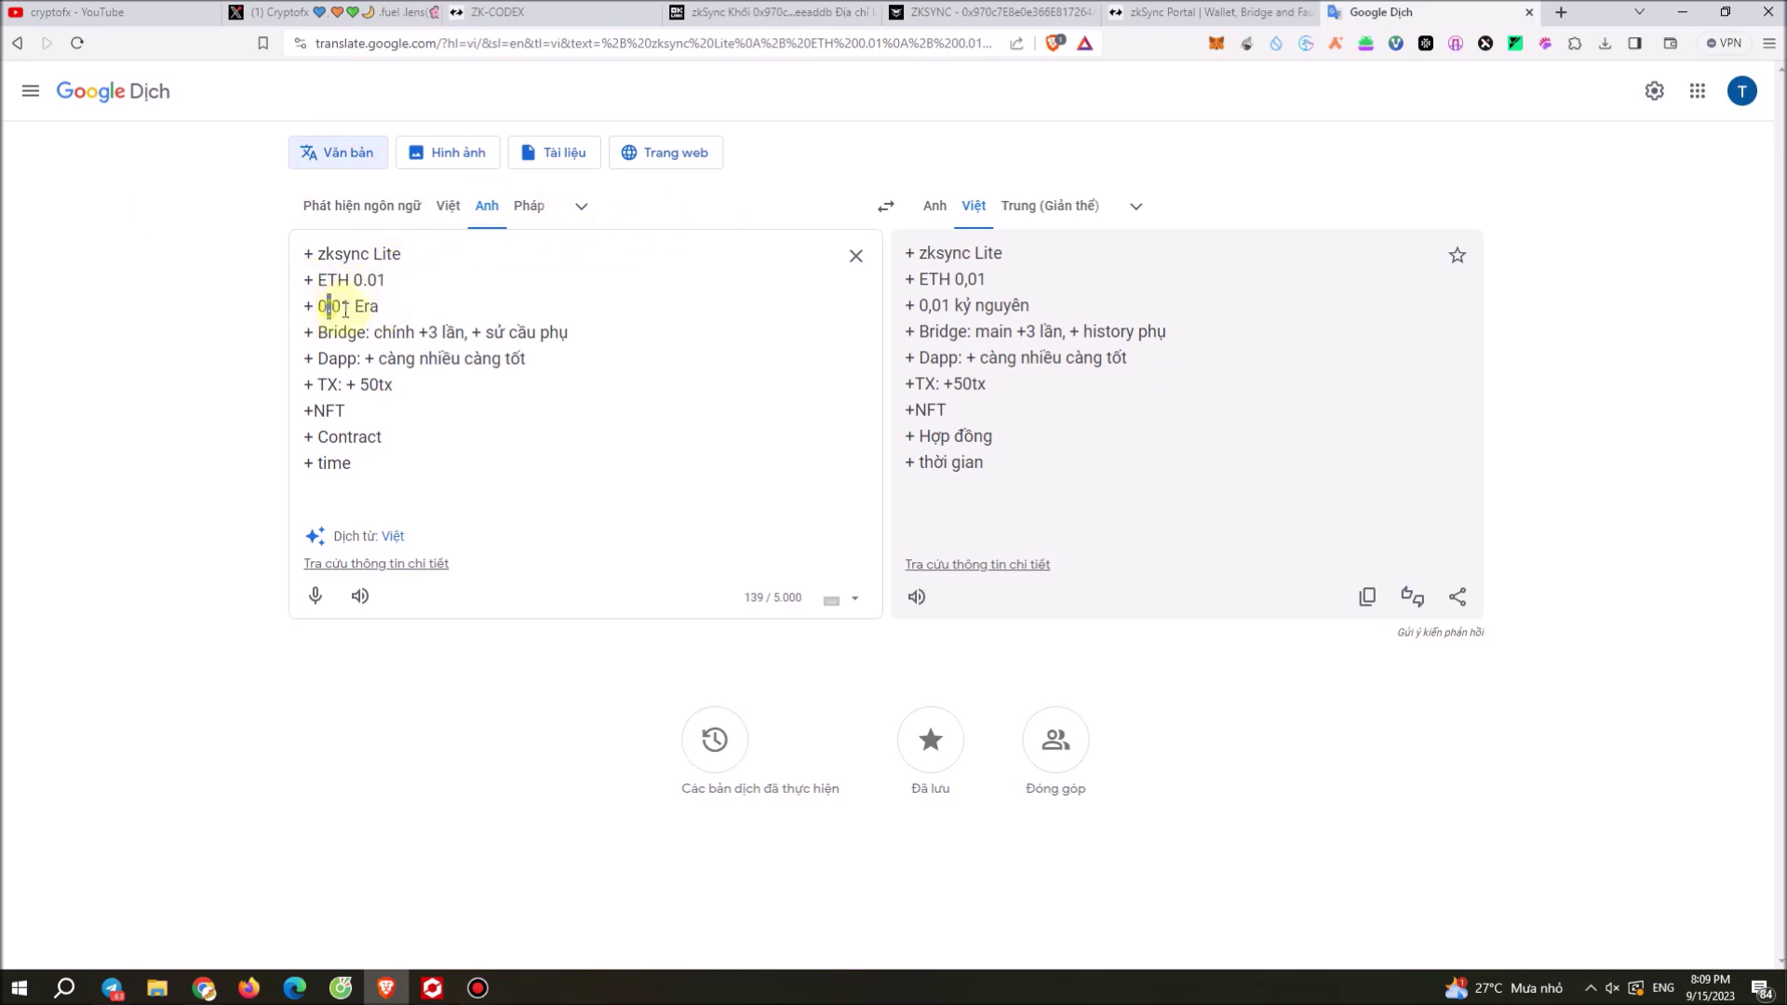
click(372, 306)
Step: Review the "+ ETH 0.01" line on its own in the notes
drag(318, 280, 389, 280)
triple_click(337, 280)
triple_click(335, 283)
click(471, 302)
triple_click(334, 283)
triple_click(342, 290)
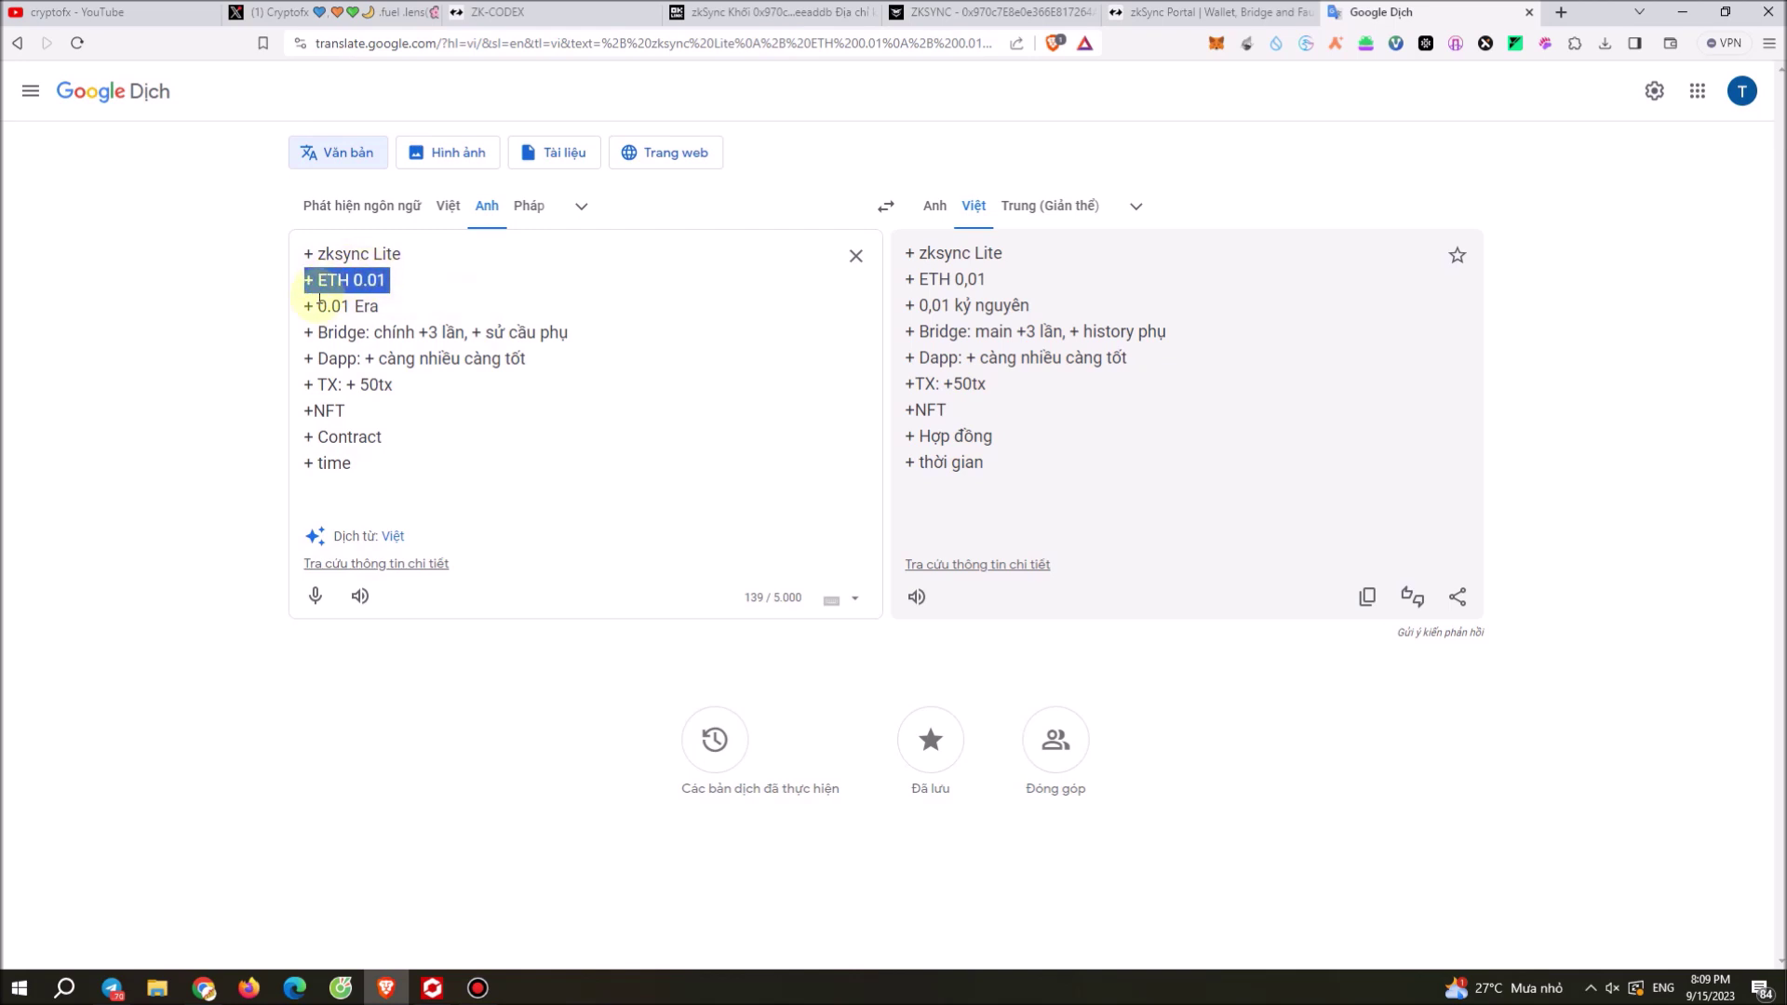
click(348, 290)
triple_click(342, 281)
triple_click(343, 282)
click(338, 287)
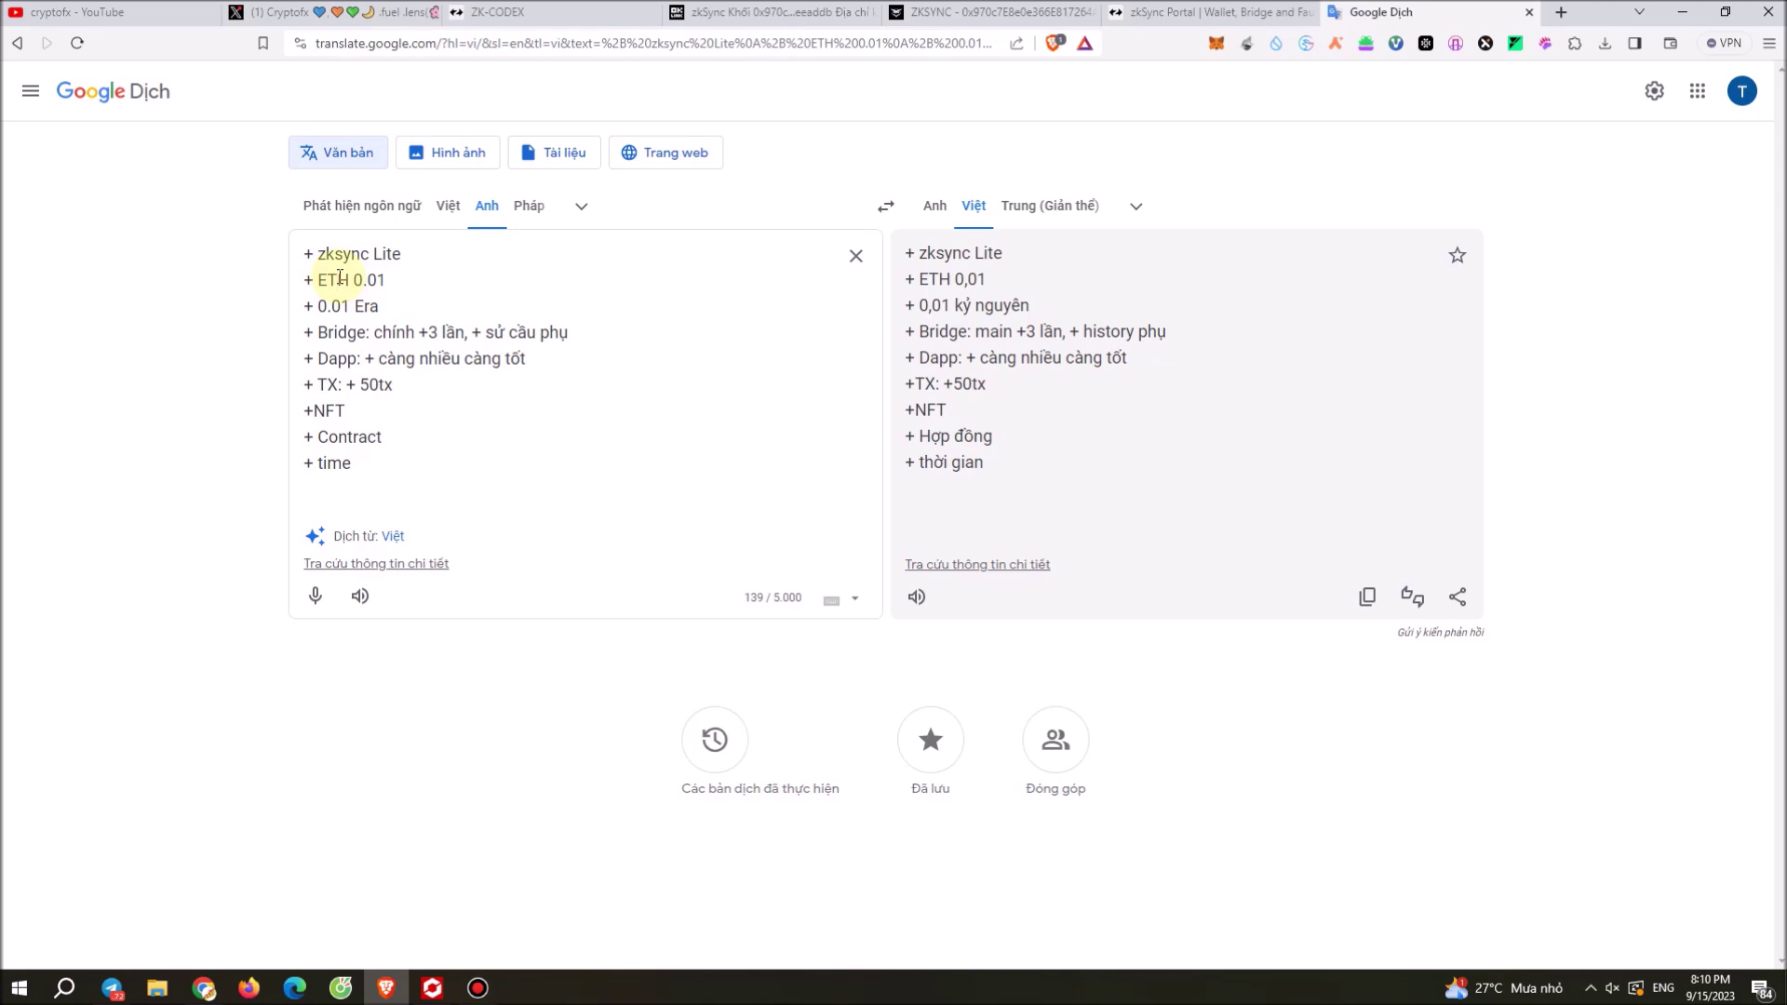
drag(387, 279, 316, 280)
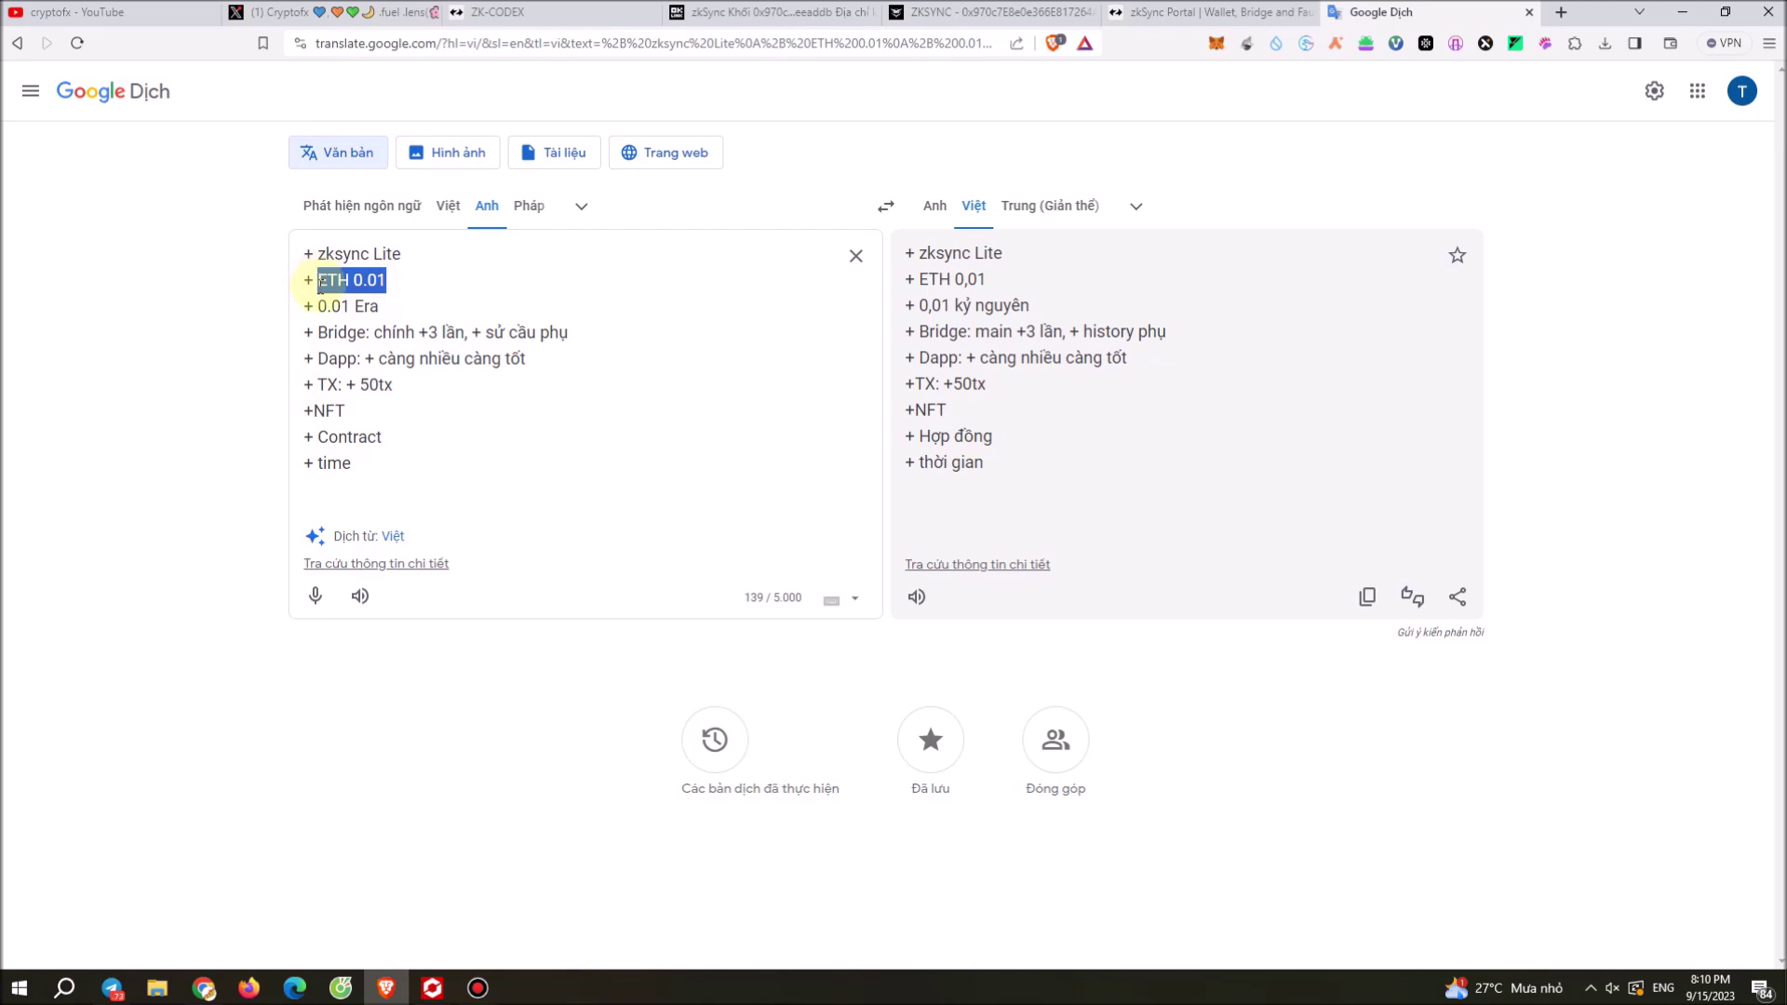
click(401, 280)
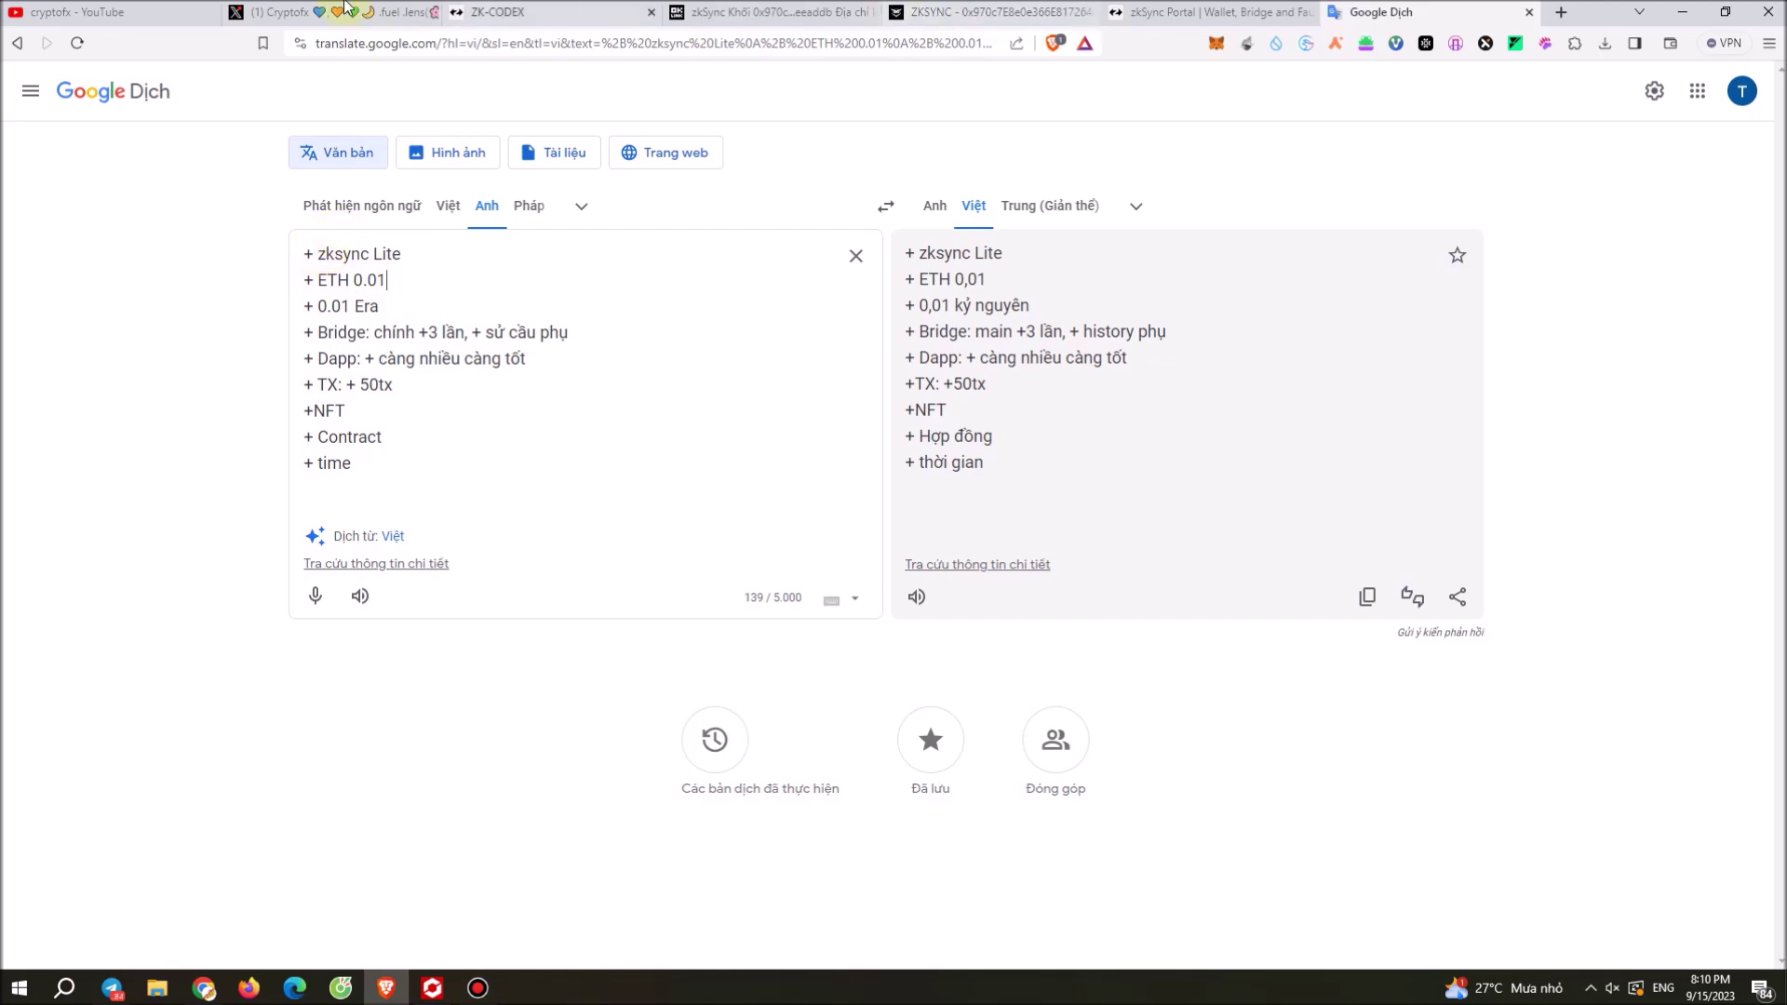
Step: Examine the wallet's Tokens & NFT section and the Protocols table of interactions, volume, fees and last activity on ZK-CODEX
click(488, 12)
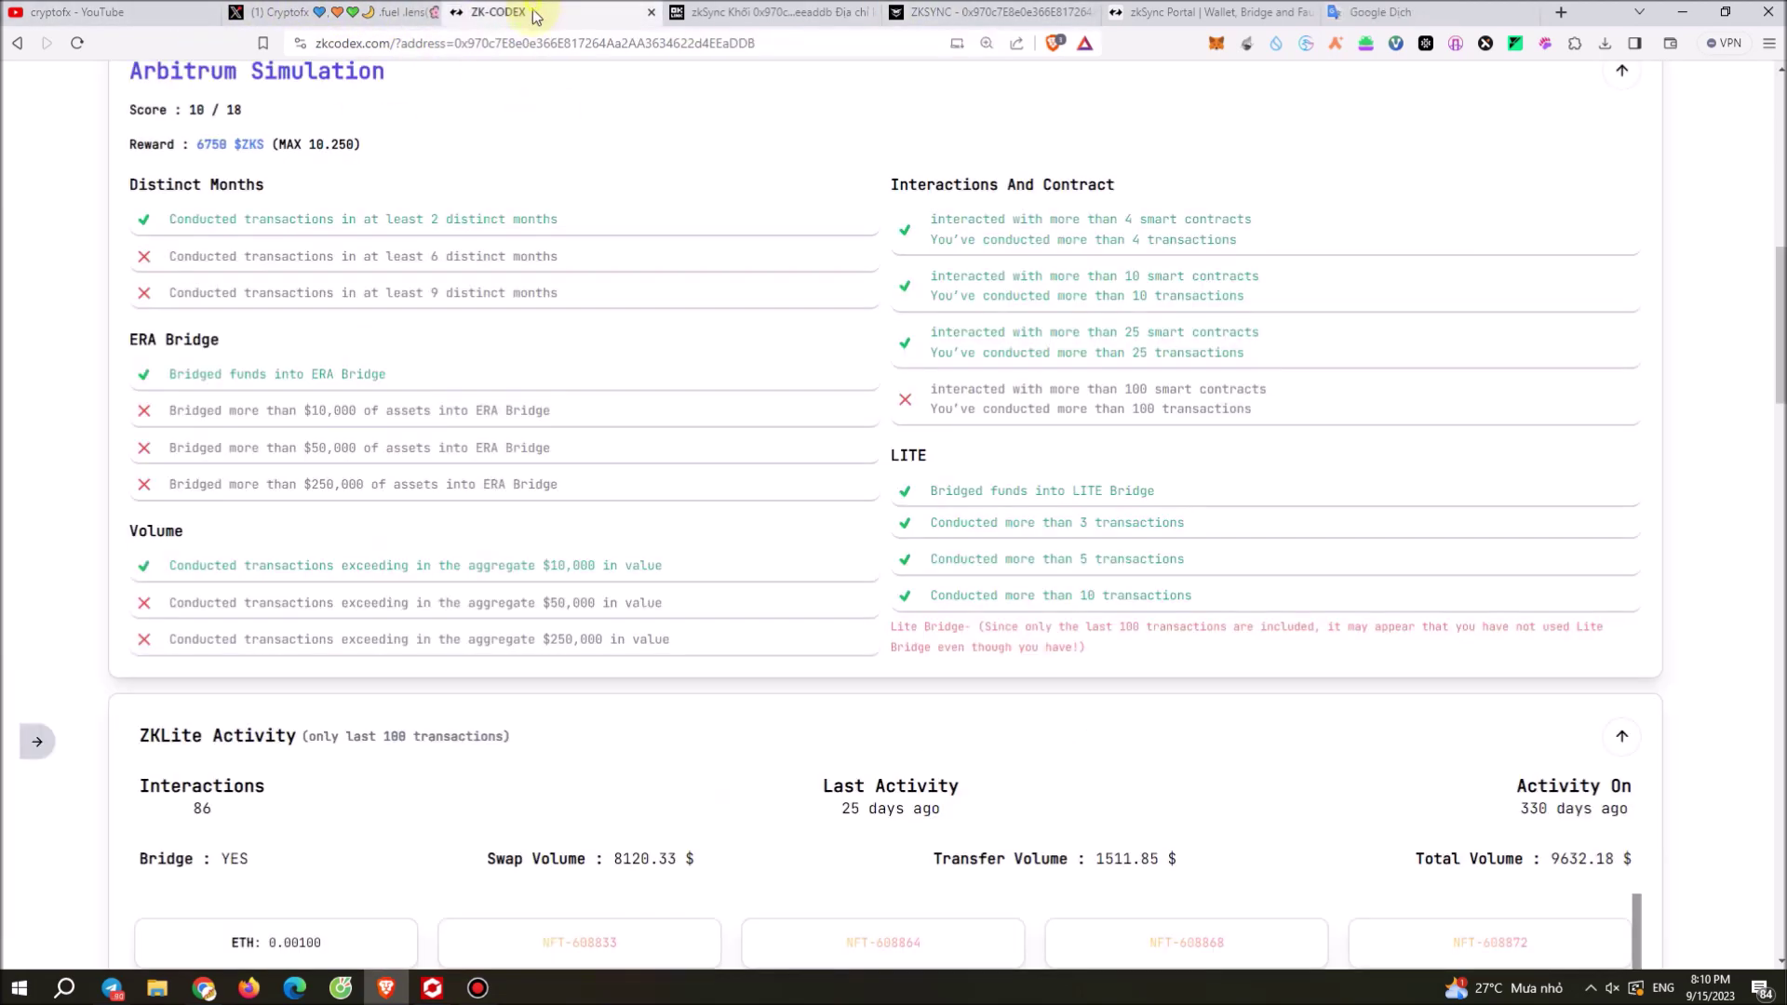
scroll(758, 689, down, 10)
scroll(779, 750, down, 15)
scroll(651, 786, up, 5)
scroll(1091, 759, up, 15)
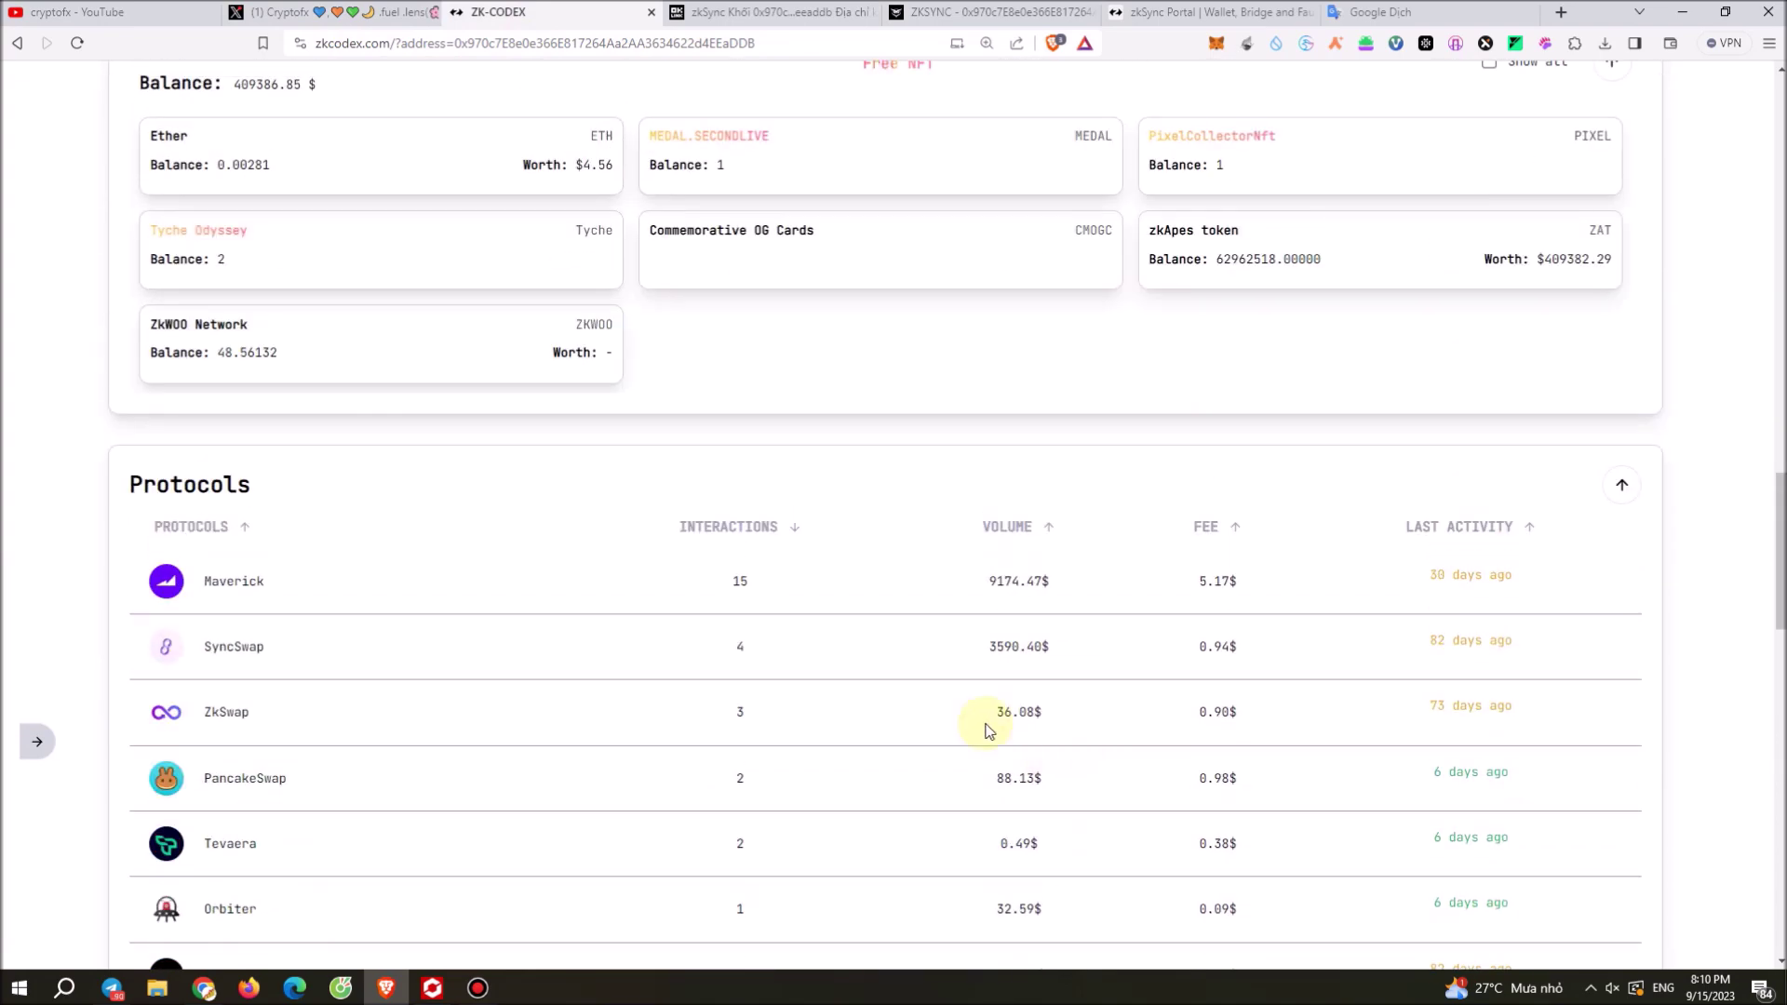
scroll(937, 687, down, 14)
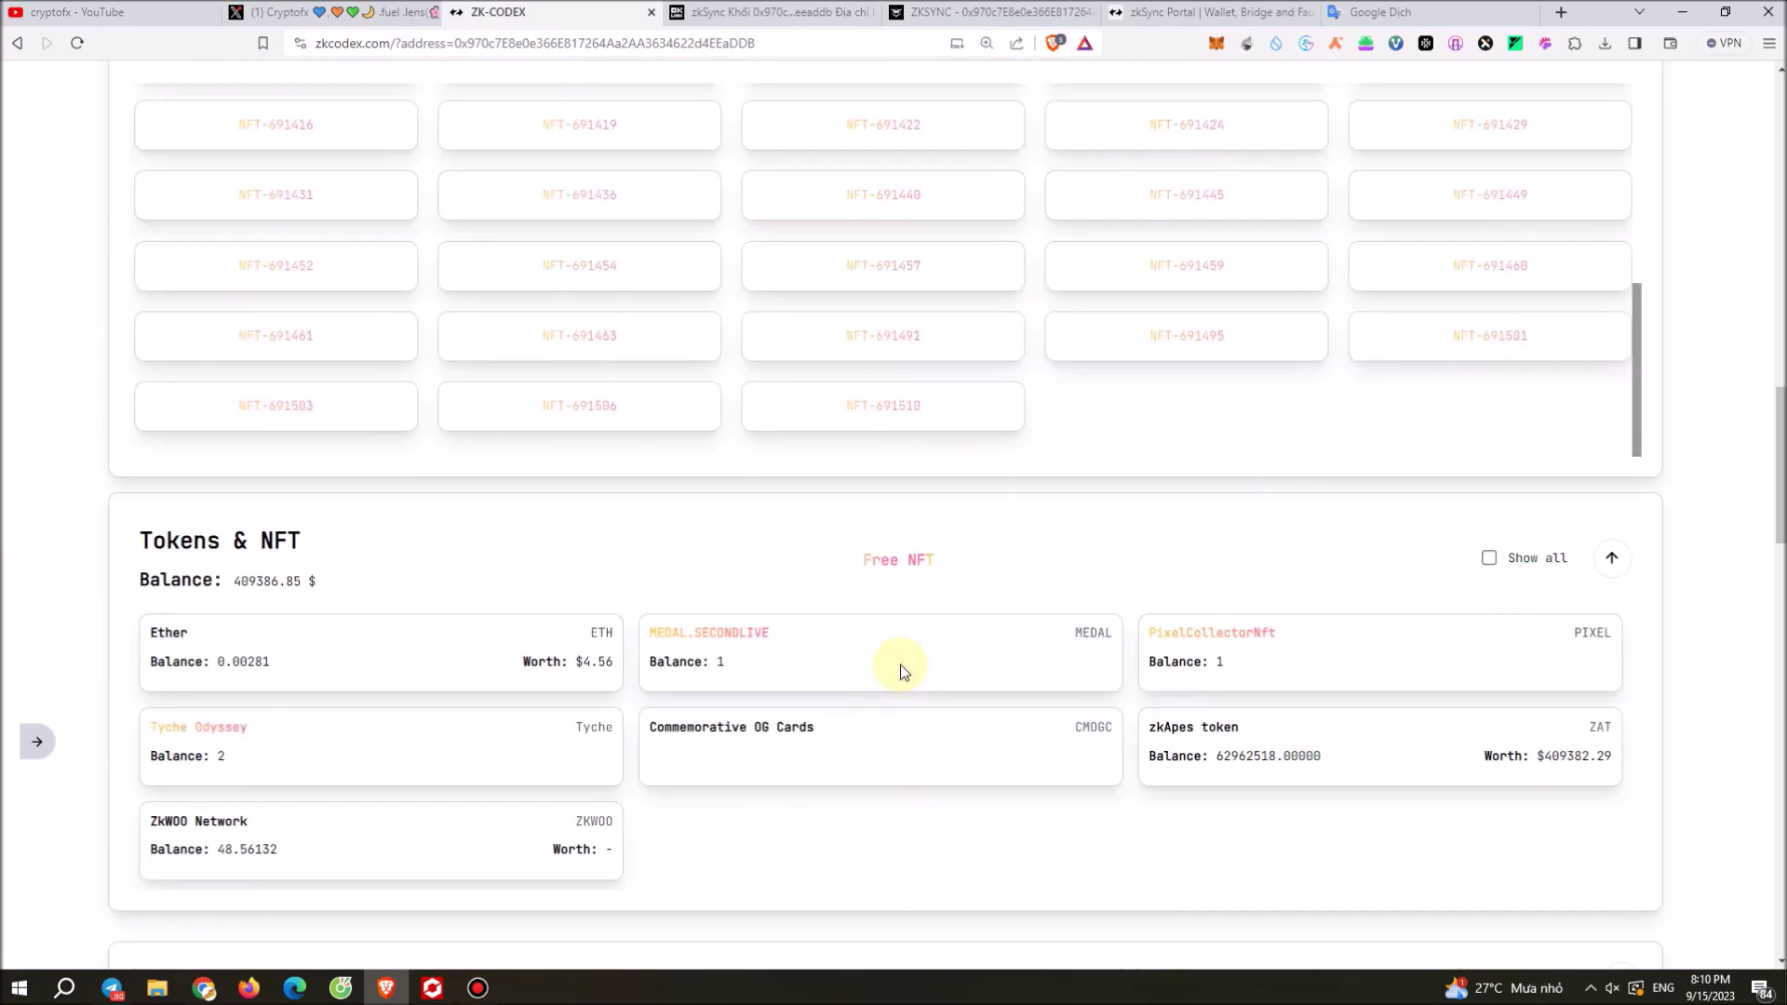
scroll(1148, 633, down, 5)
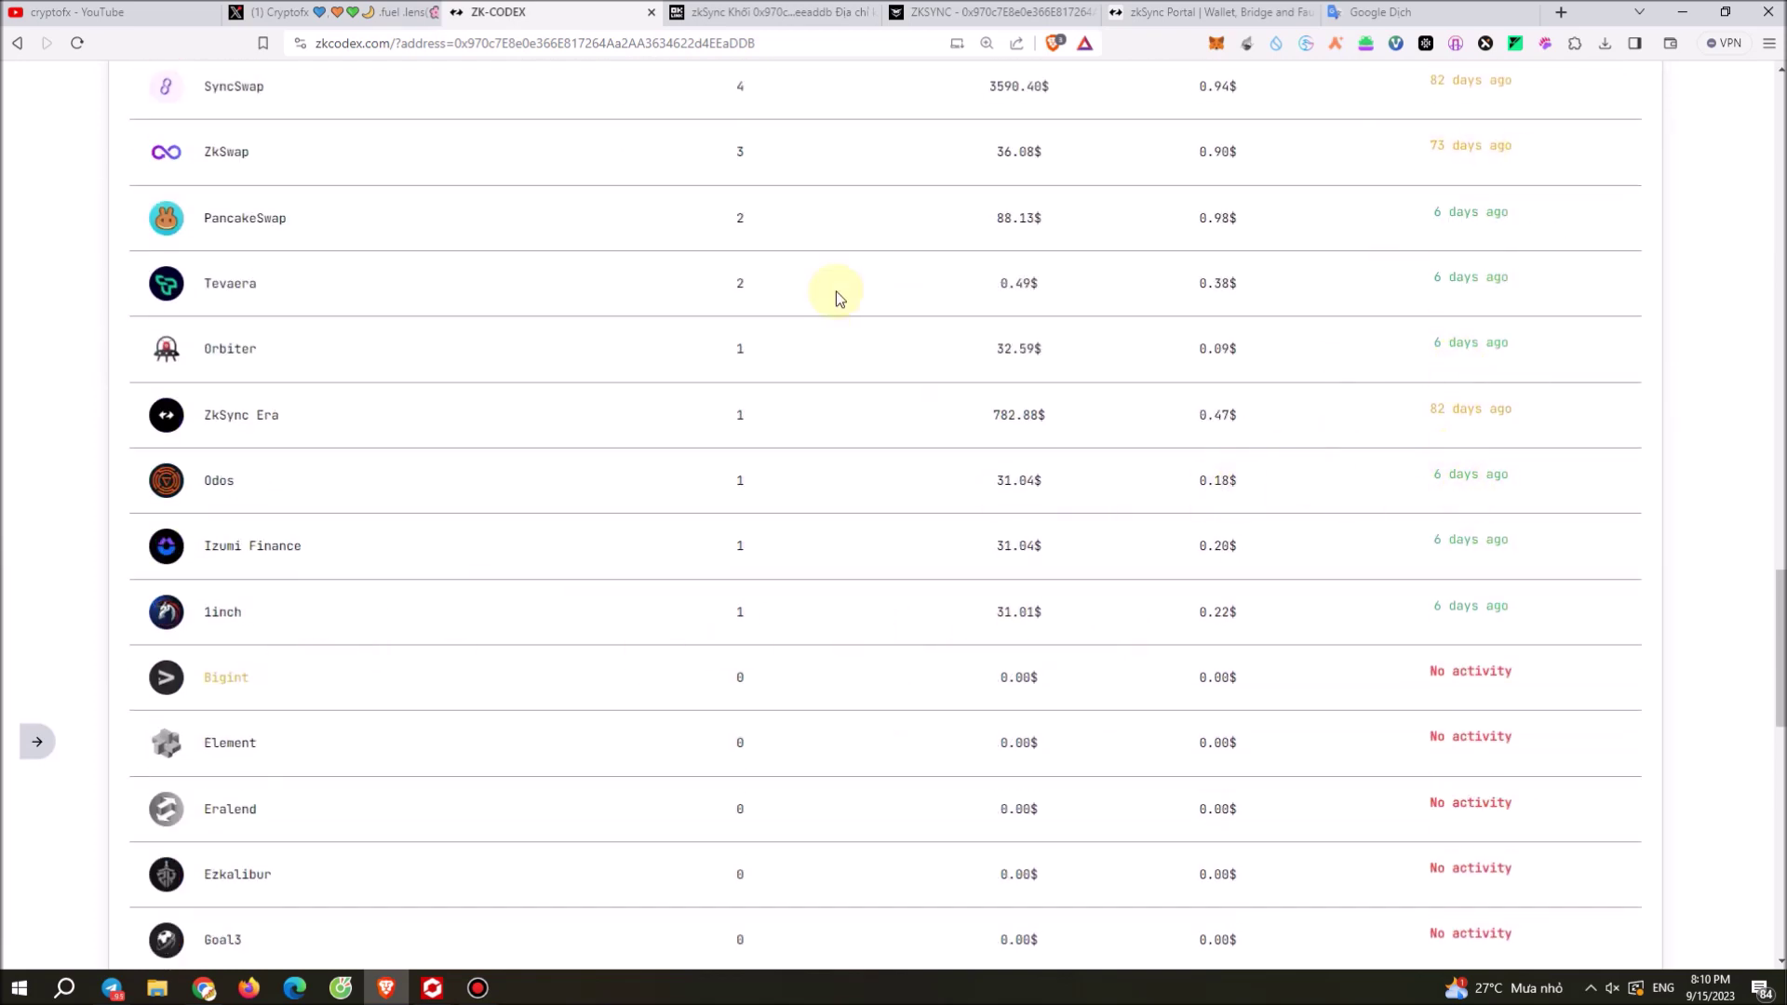
scroll(1037, 582, down, 6)
scroll(589, 494, down, 8)
scroll(447, 815, up, 14)
scroll(446, 800, up, 10)
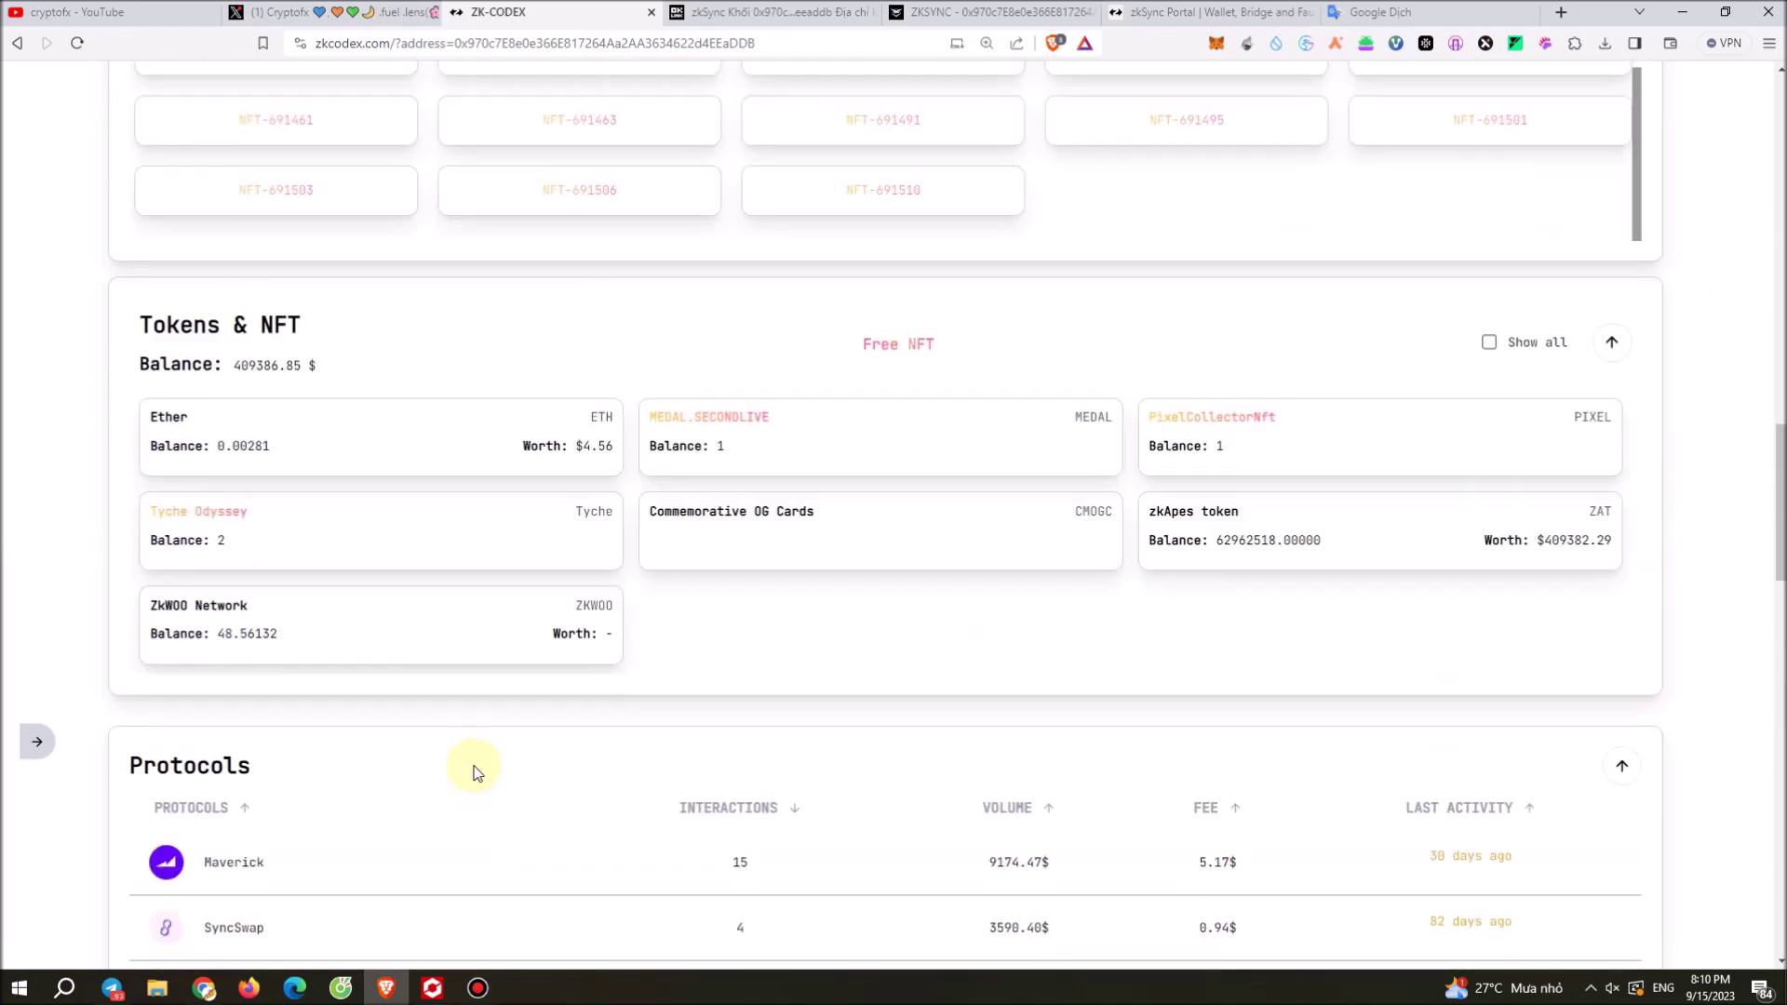
Step: Check the wallet's age under Activity On in the ZKLite Activity section of ZK-CODEX
scroll(817, 726, down, 1)
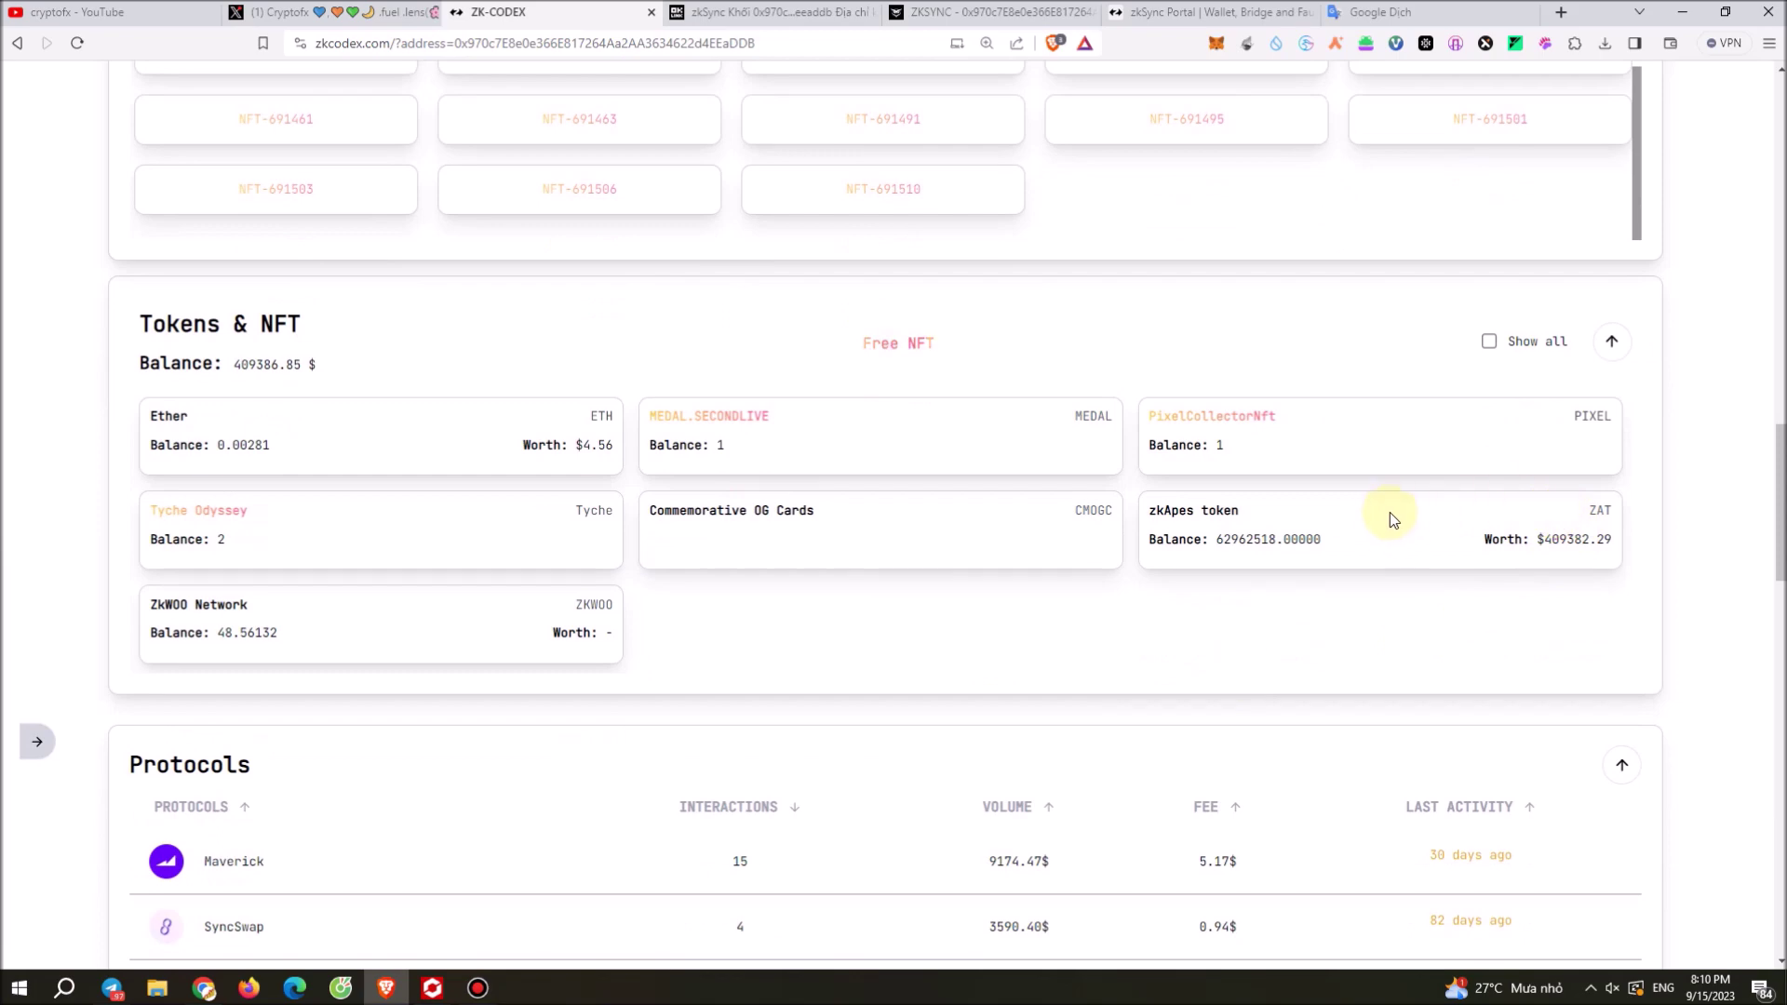
scroll(1359, 615, down, 4)
scroll(1354, 619, up, 5)
scroll(1353, 616, up, 4)
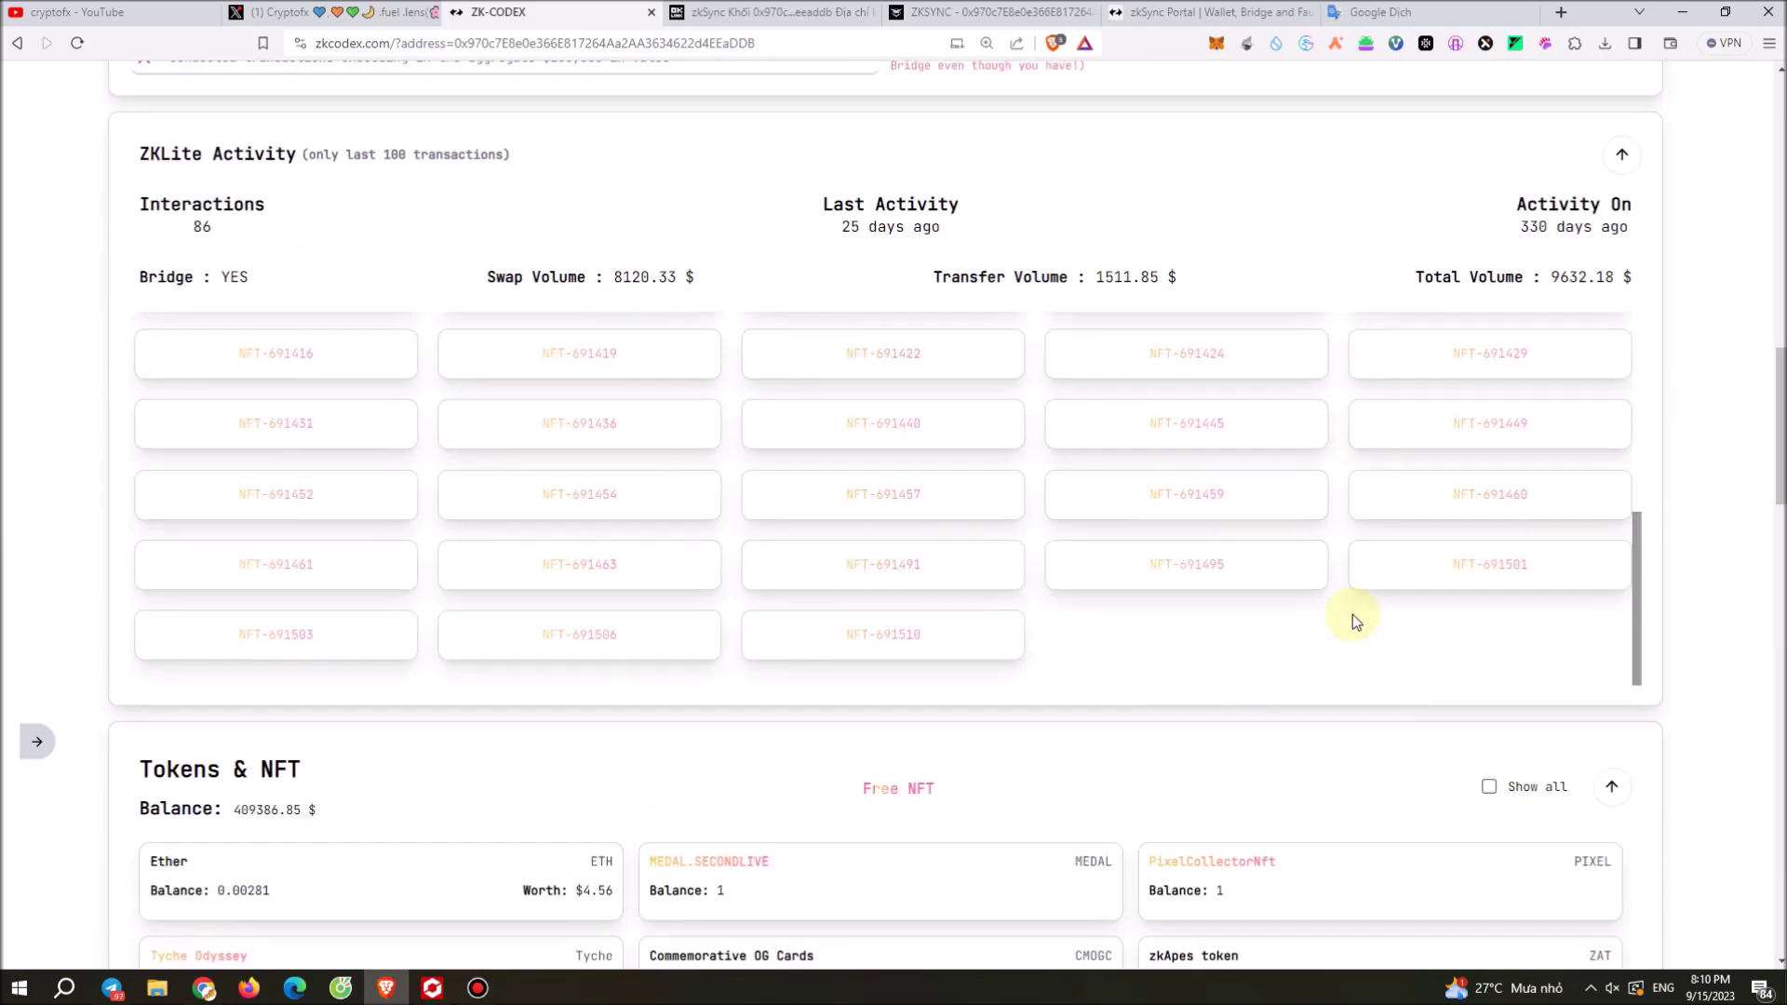
drag(1520, 248, 1617, 247)
click(1616, 248)
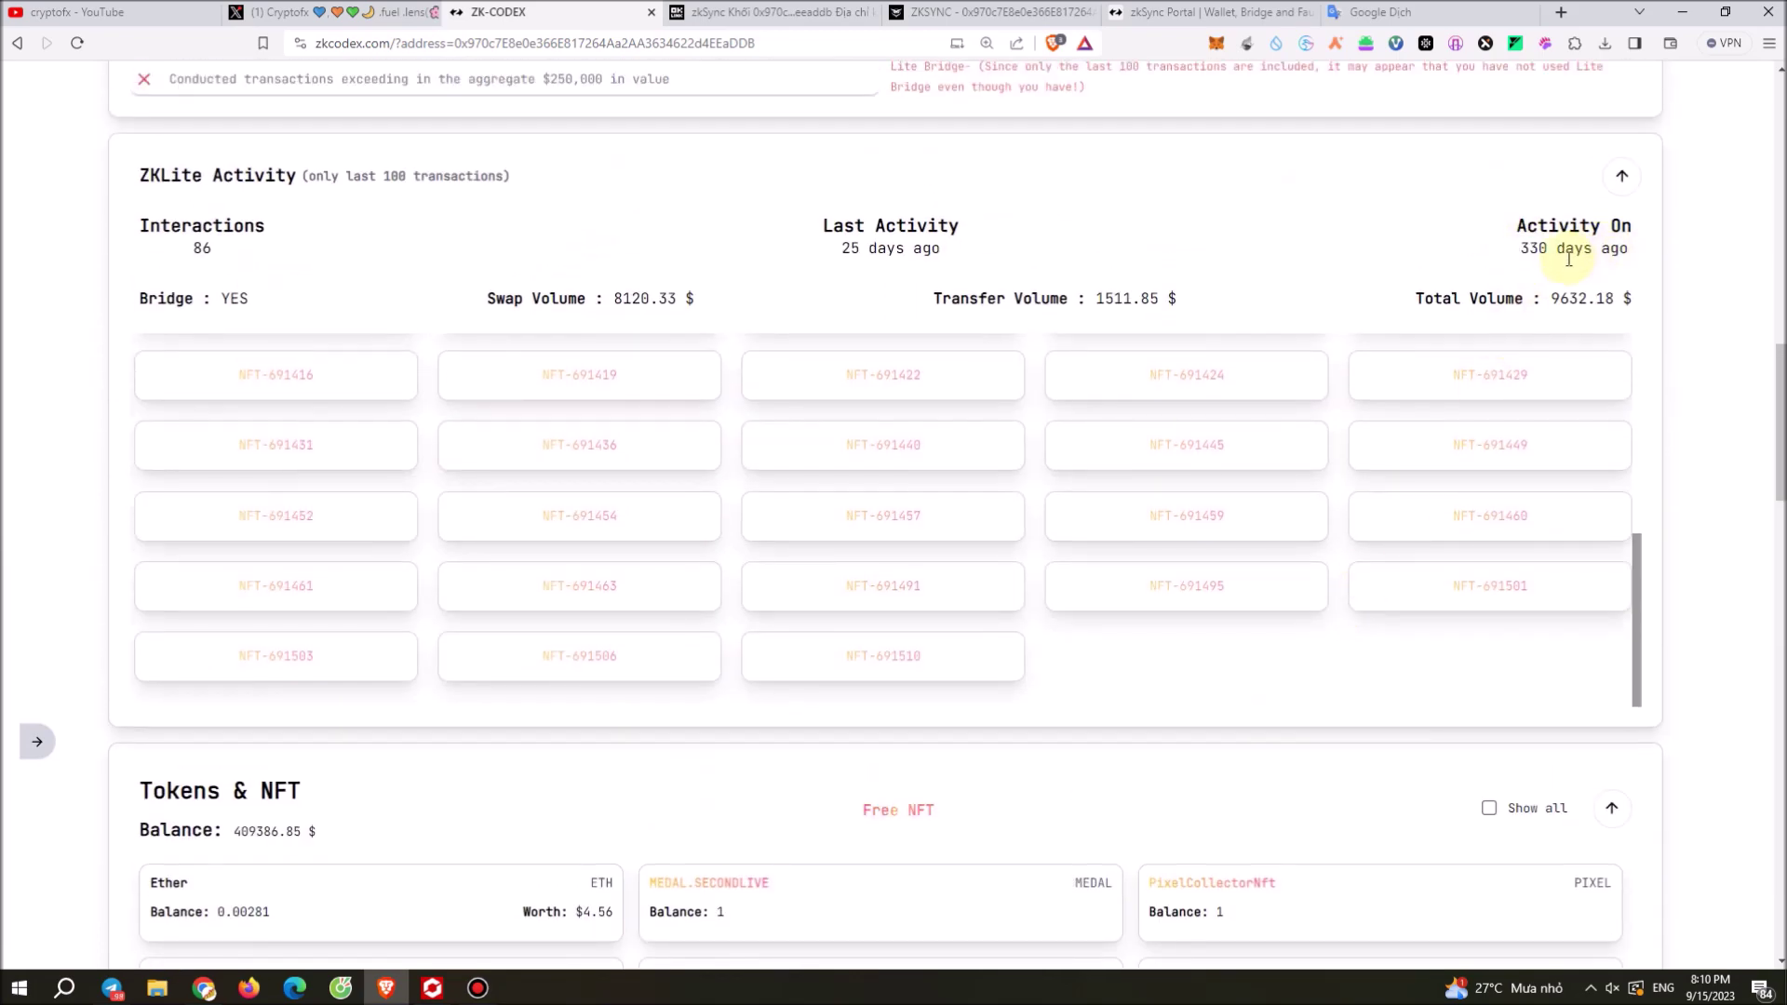
drag(1520, 248, 1632, 251)
click(1634, 255)
Step: Review the Tokens & NFT and Protocols sections on ZK-CODEX alongside the account's balance and recent activity in the MetaMask wallet
scroll(946, 308, down, 4)
scroll(944, 349, down, 4)
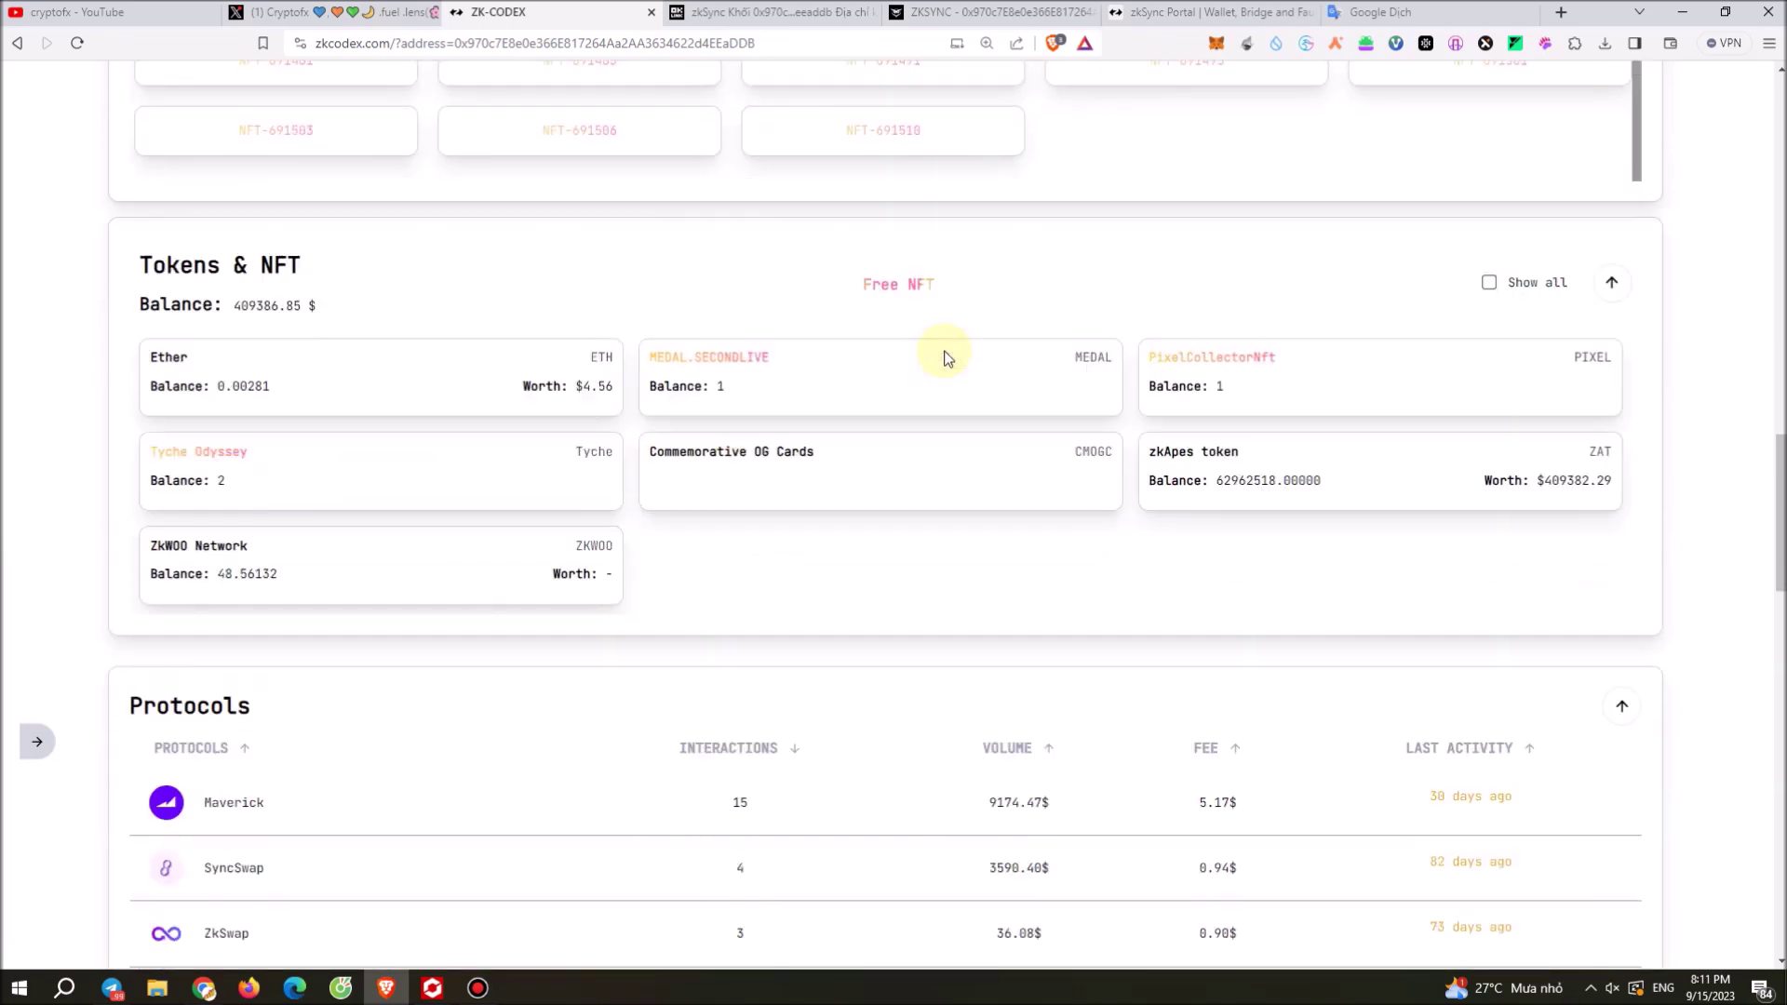
scroll(945, 352, up, 3)
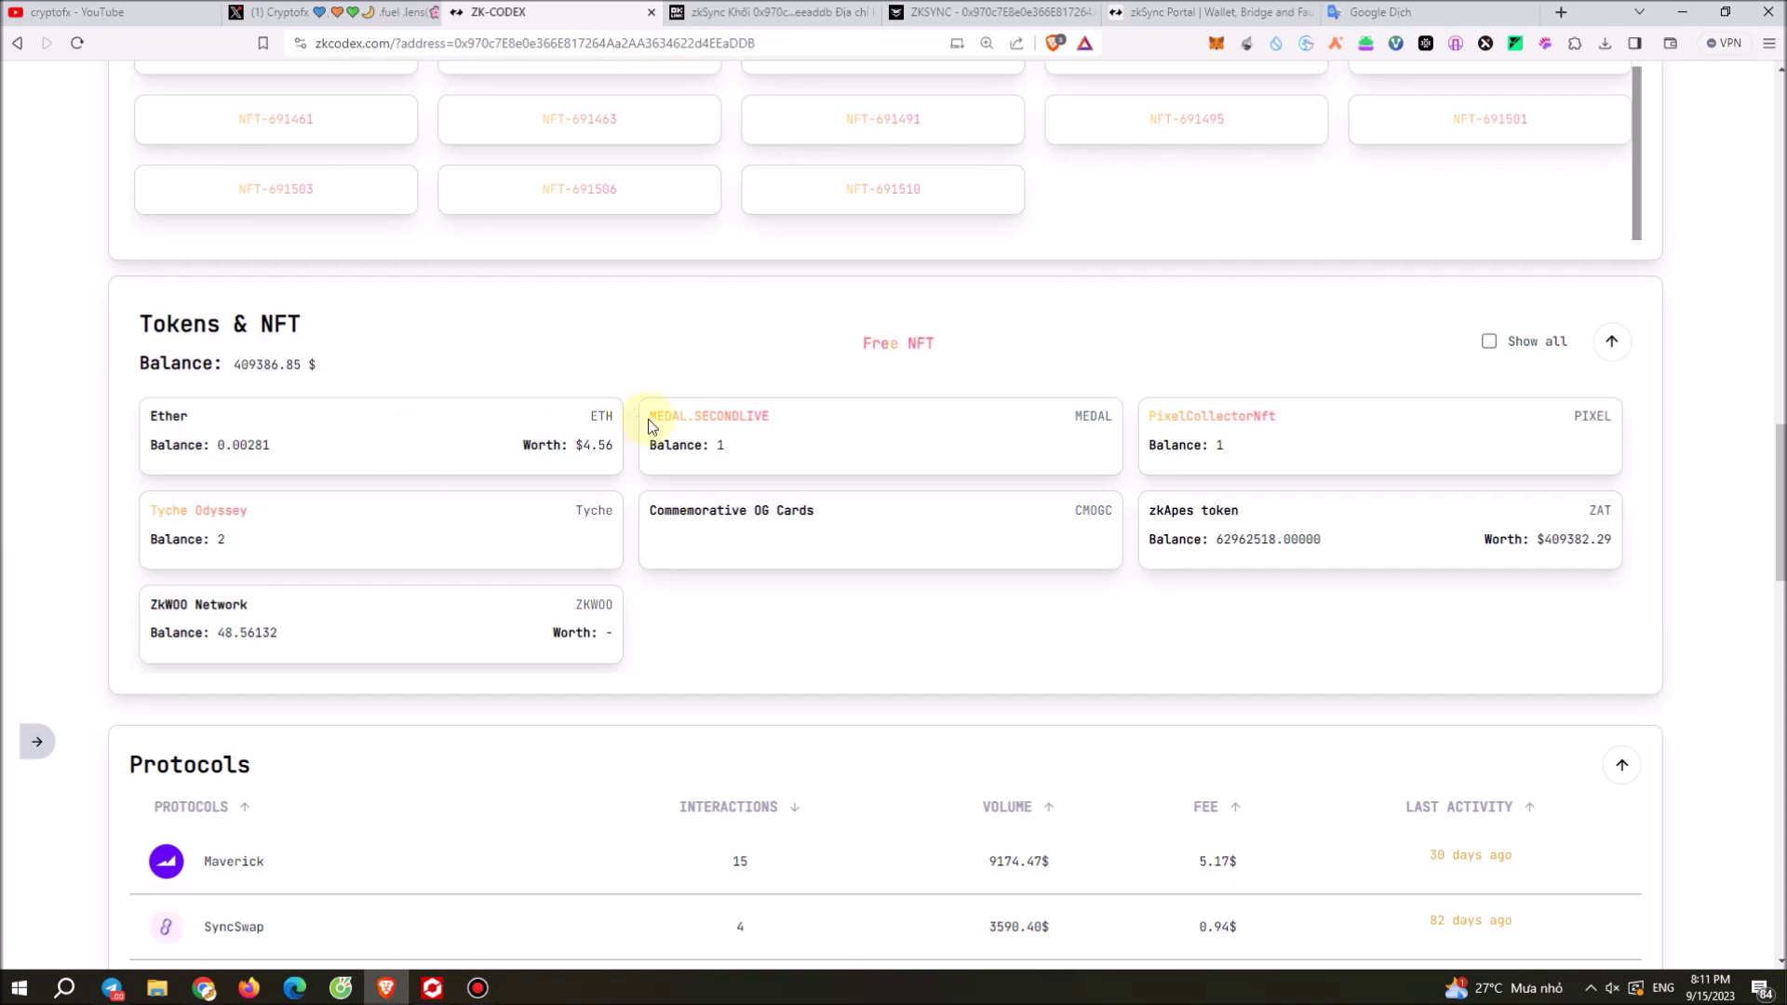
scroll(636, 417, up, 5)
click(1216, 44)
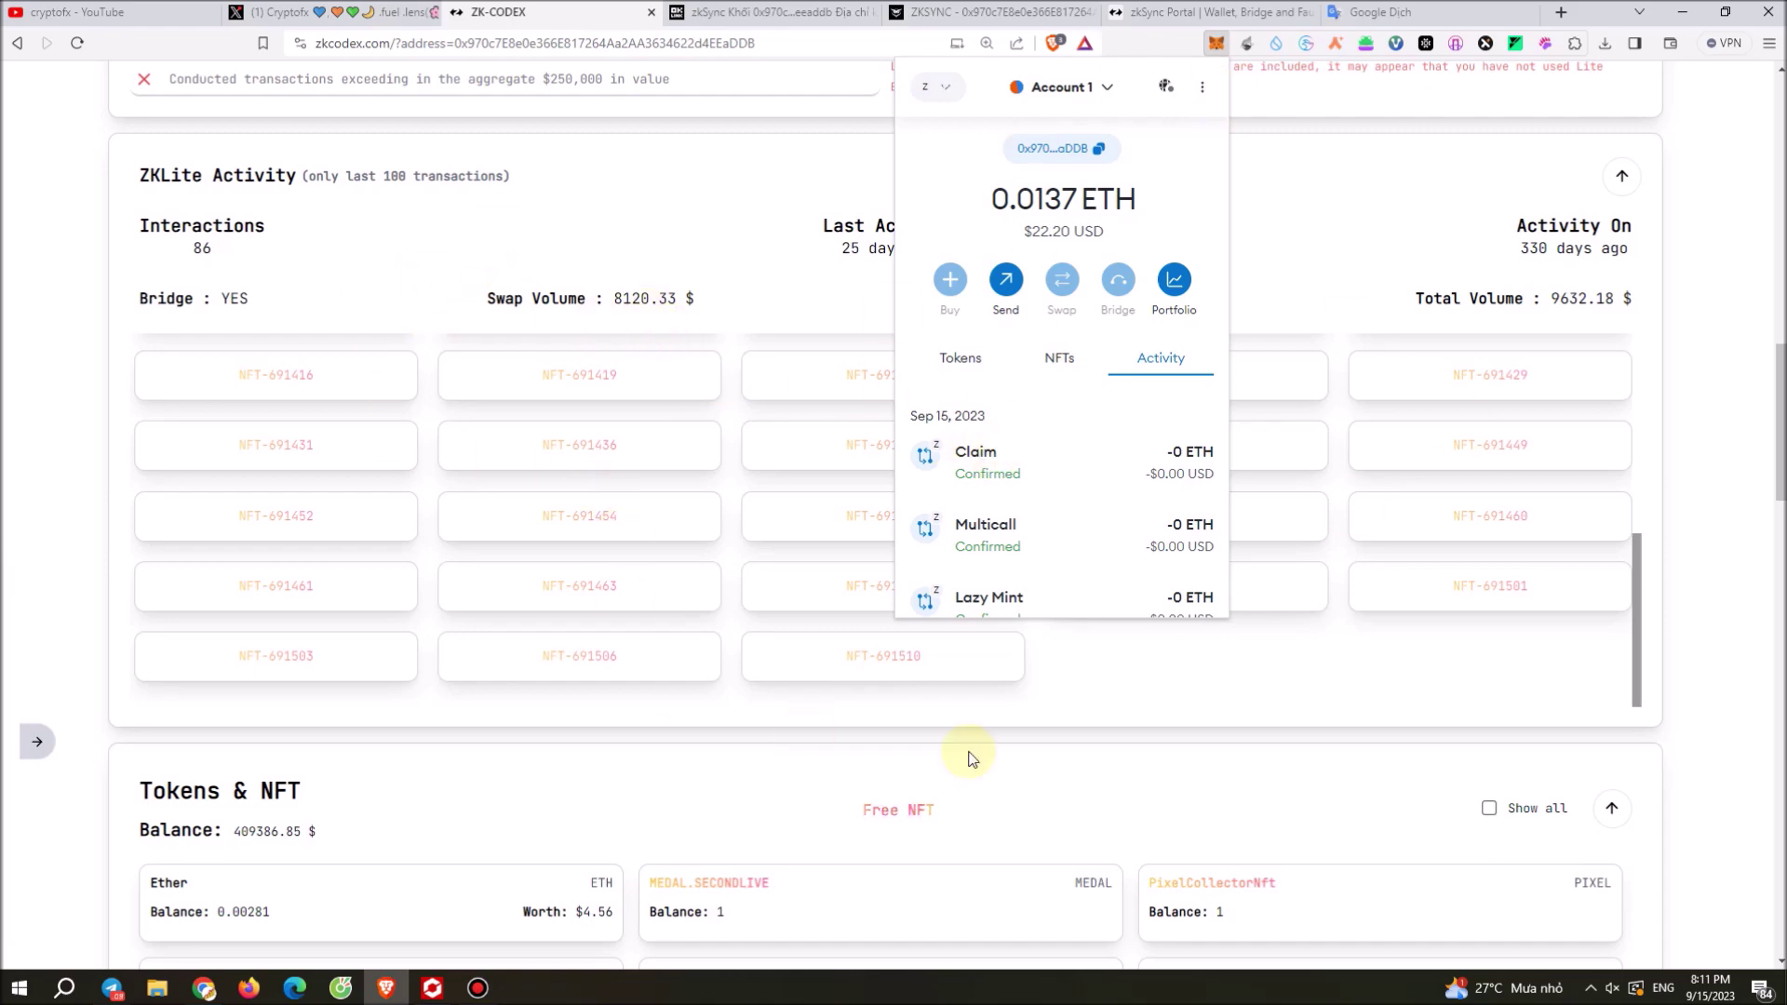
scroll(806, 733, down, 5)
scroll(503, 716, down, 4)
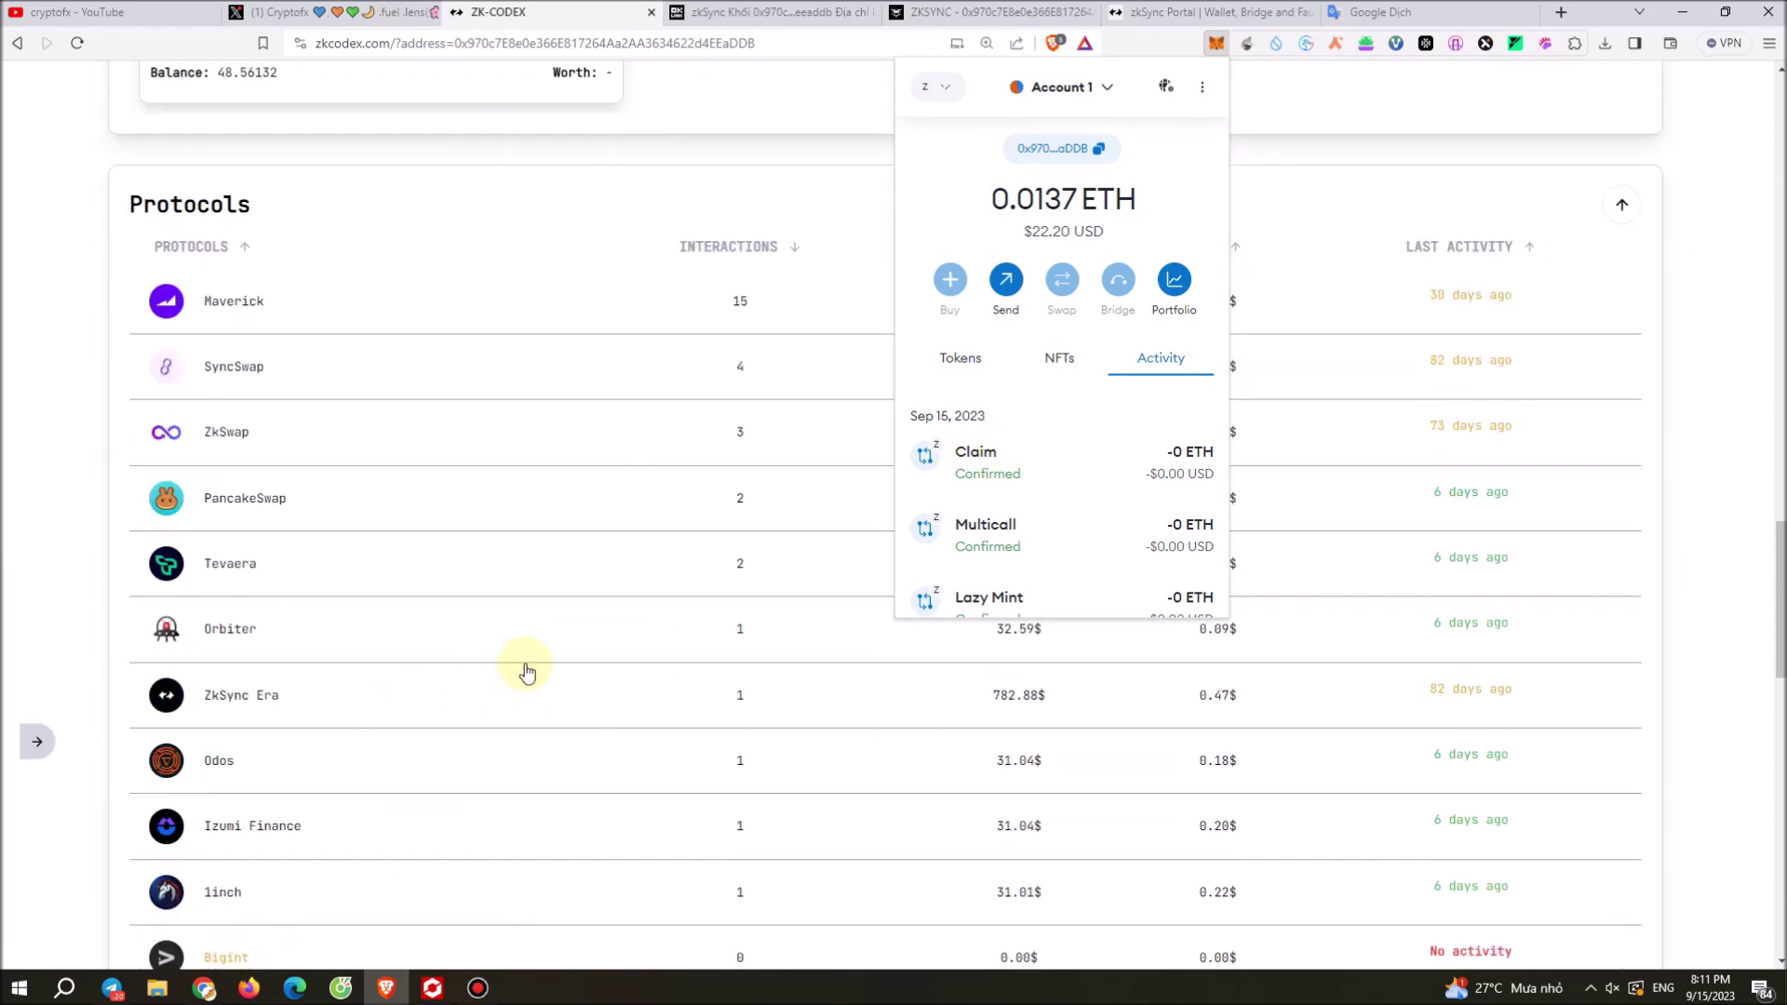
scroll(466, 791, up, 7)
scroll(508, 689, up, 1)
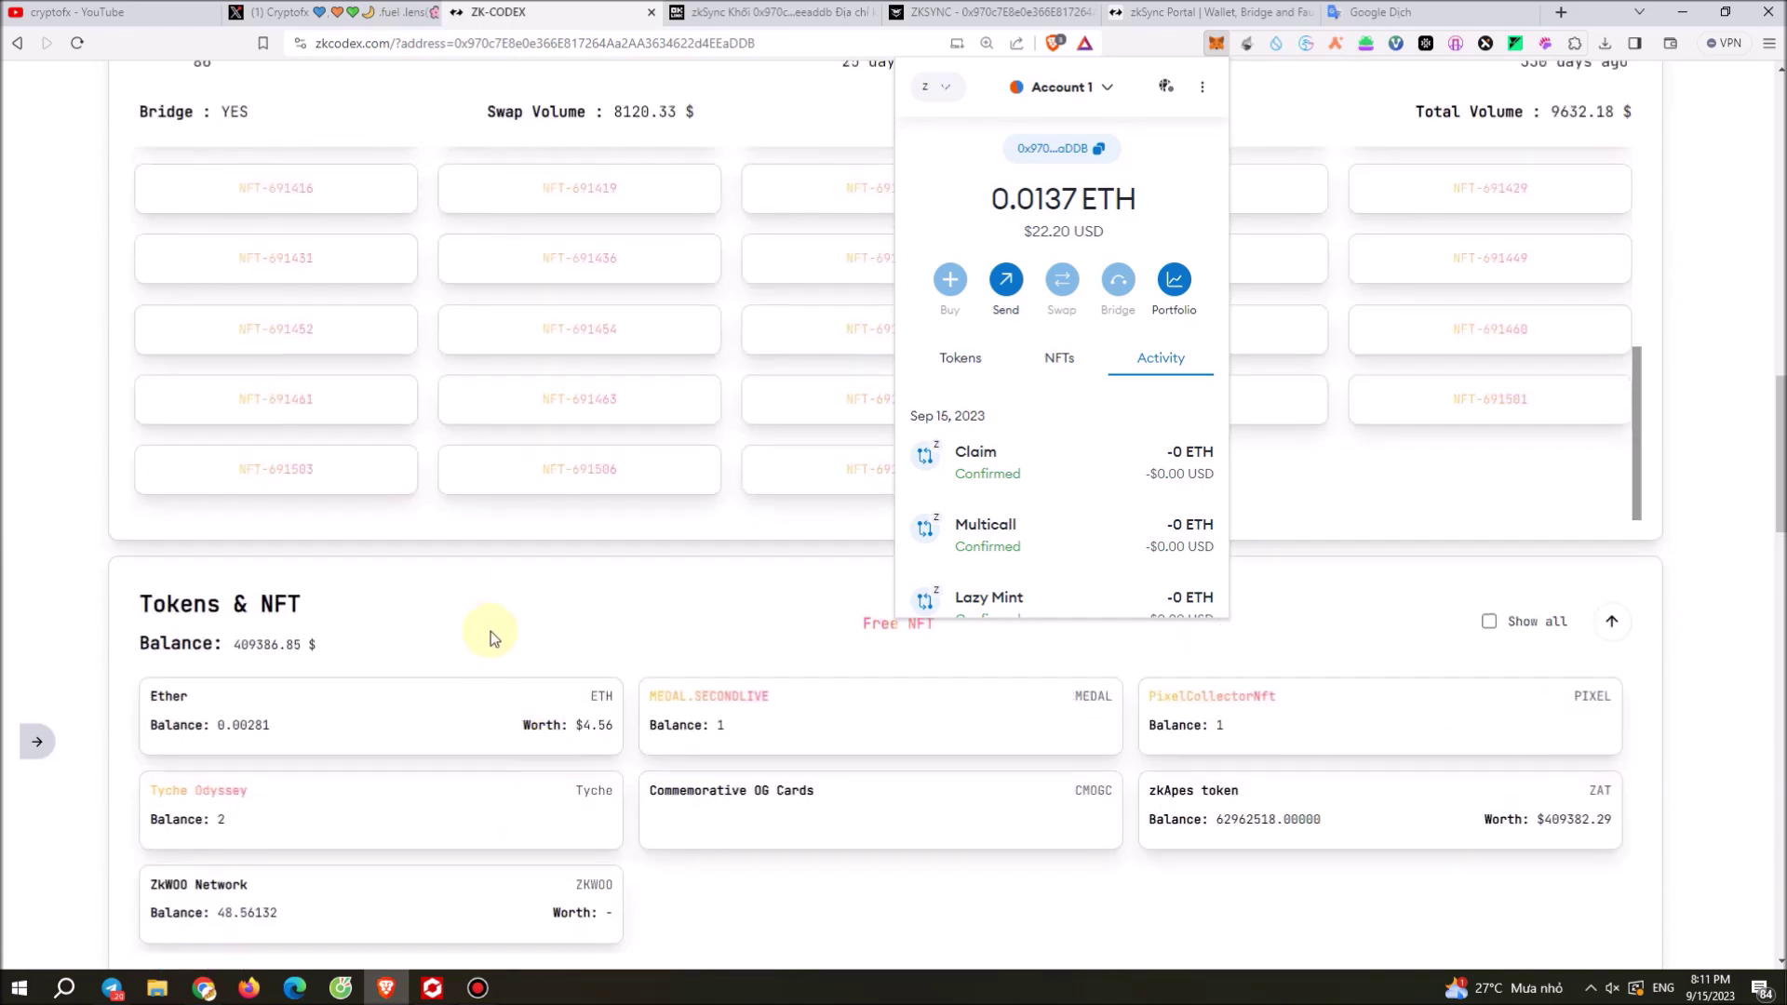
click(493, 625)
Step: View the YouTube results for cryptofx and the Laca channel's Telegram post on retroactive farming factors, finishing back on YouTube
click(179, 7)
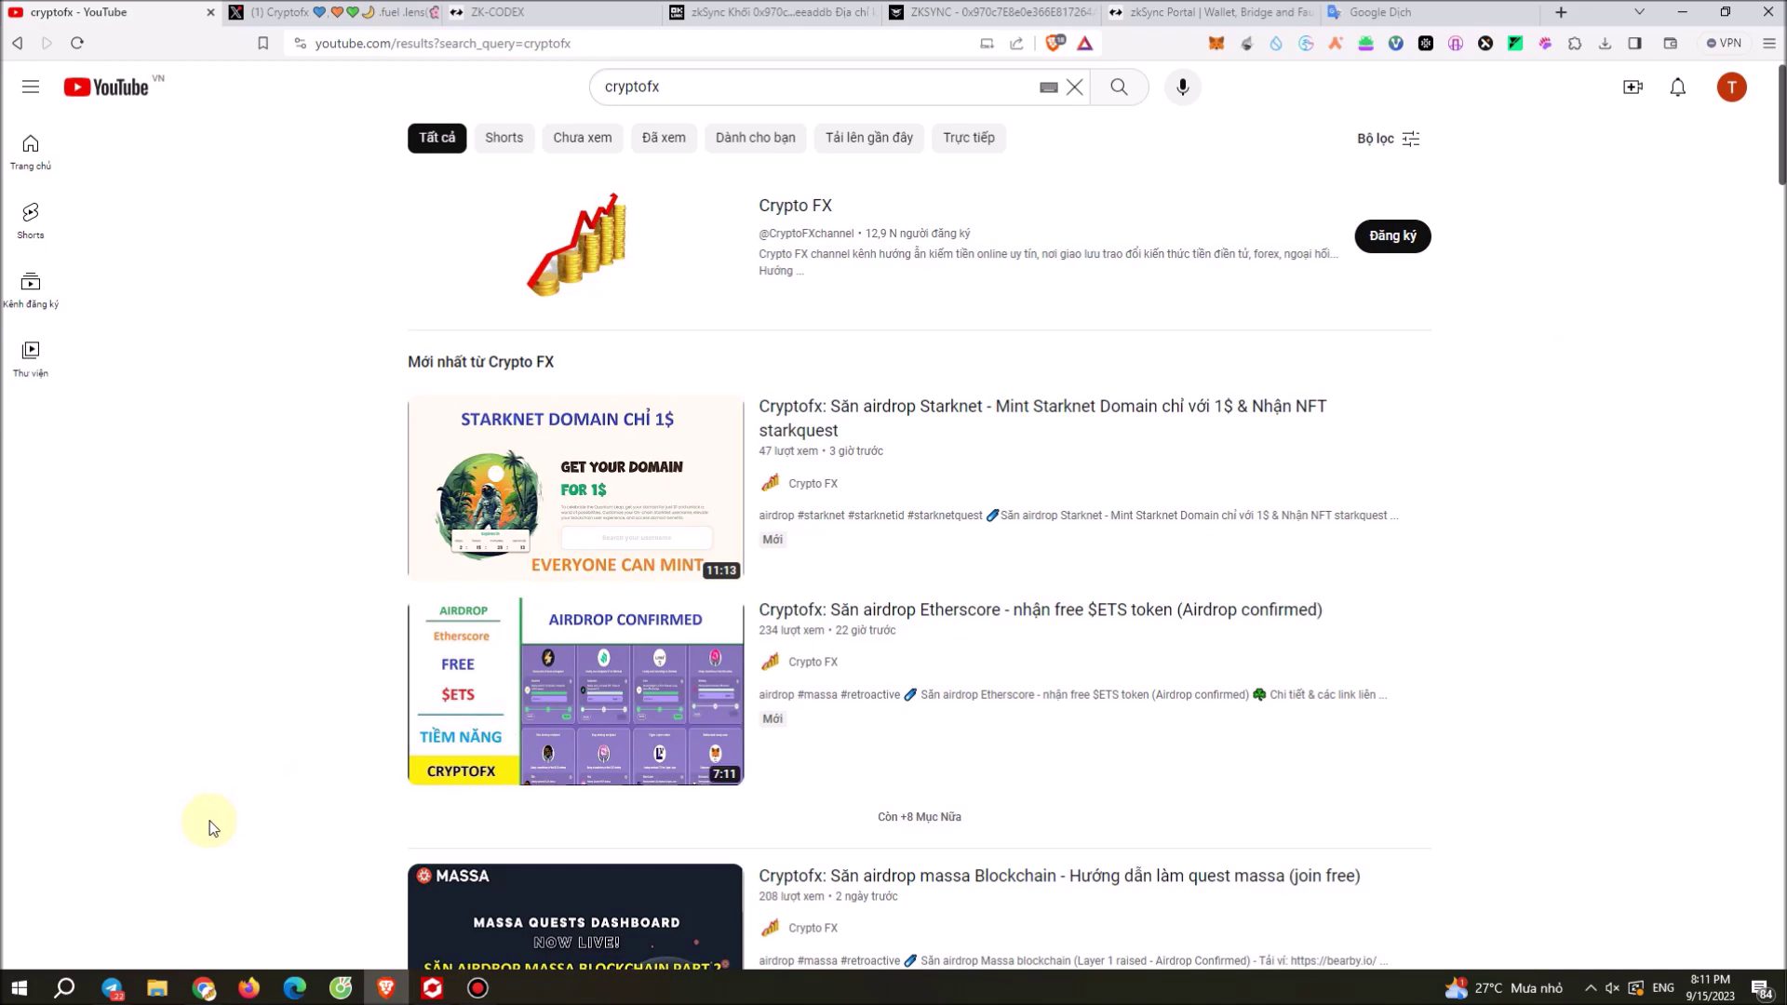
click(126, 993)
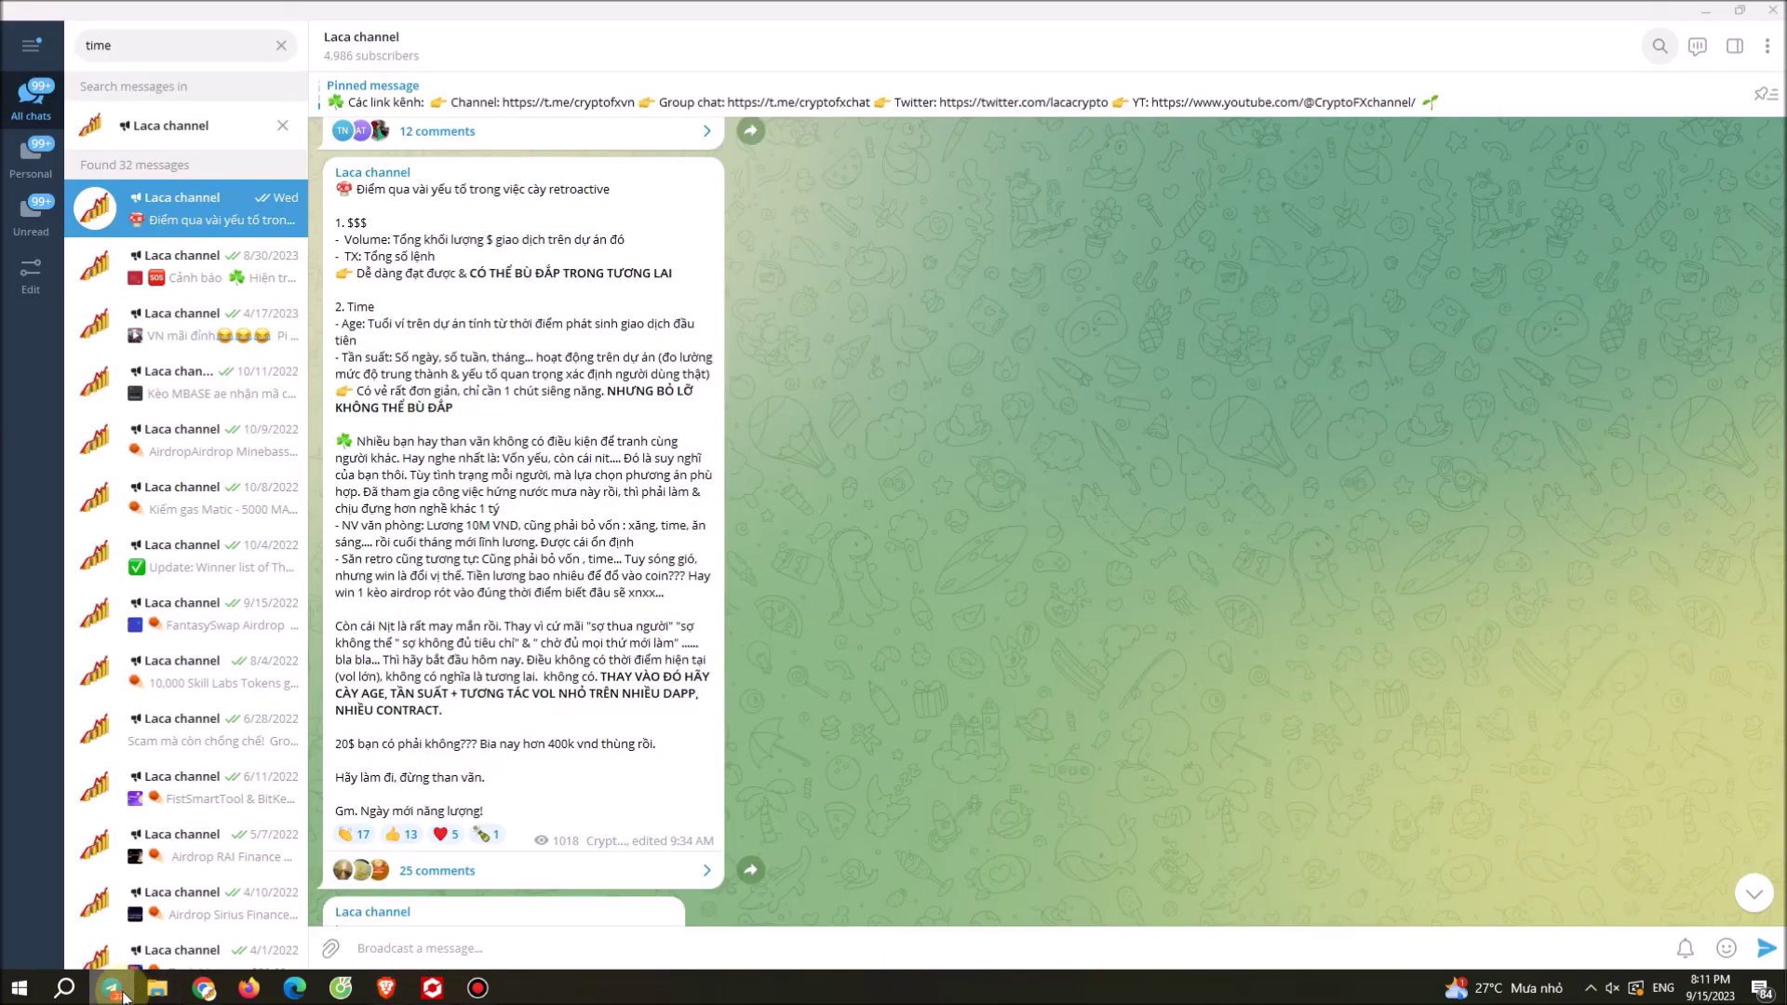
click(124, 994)
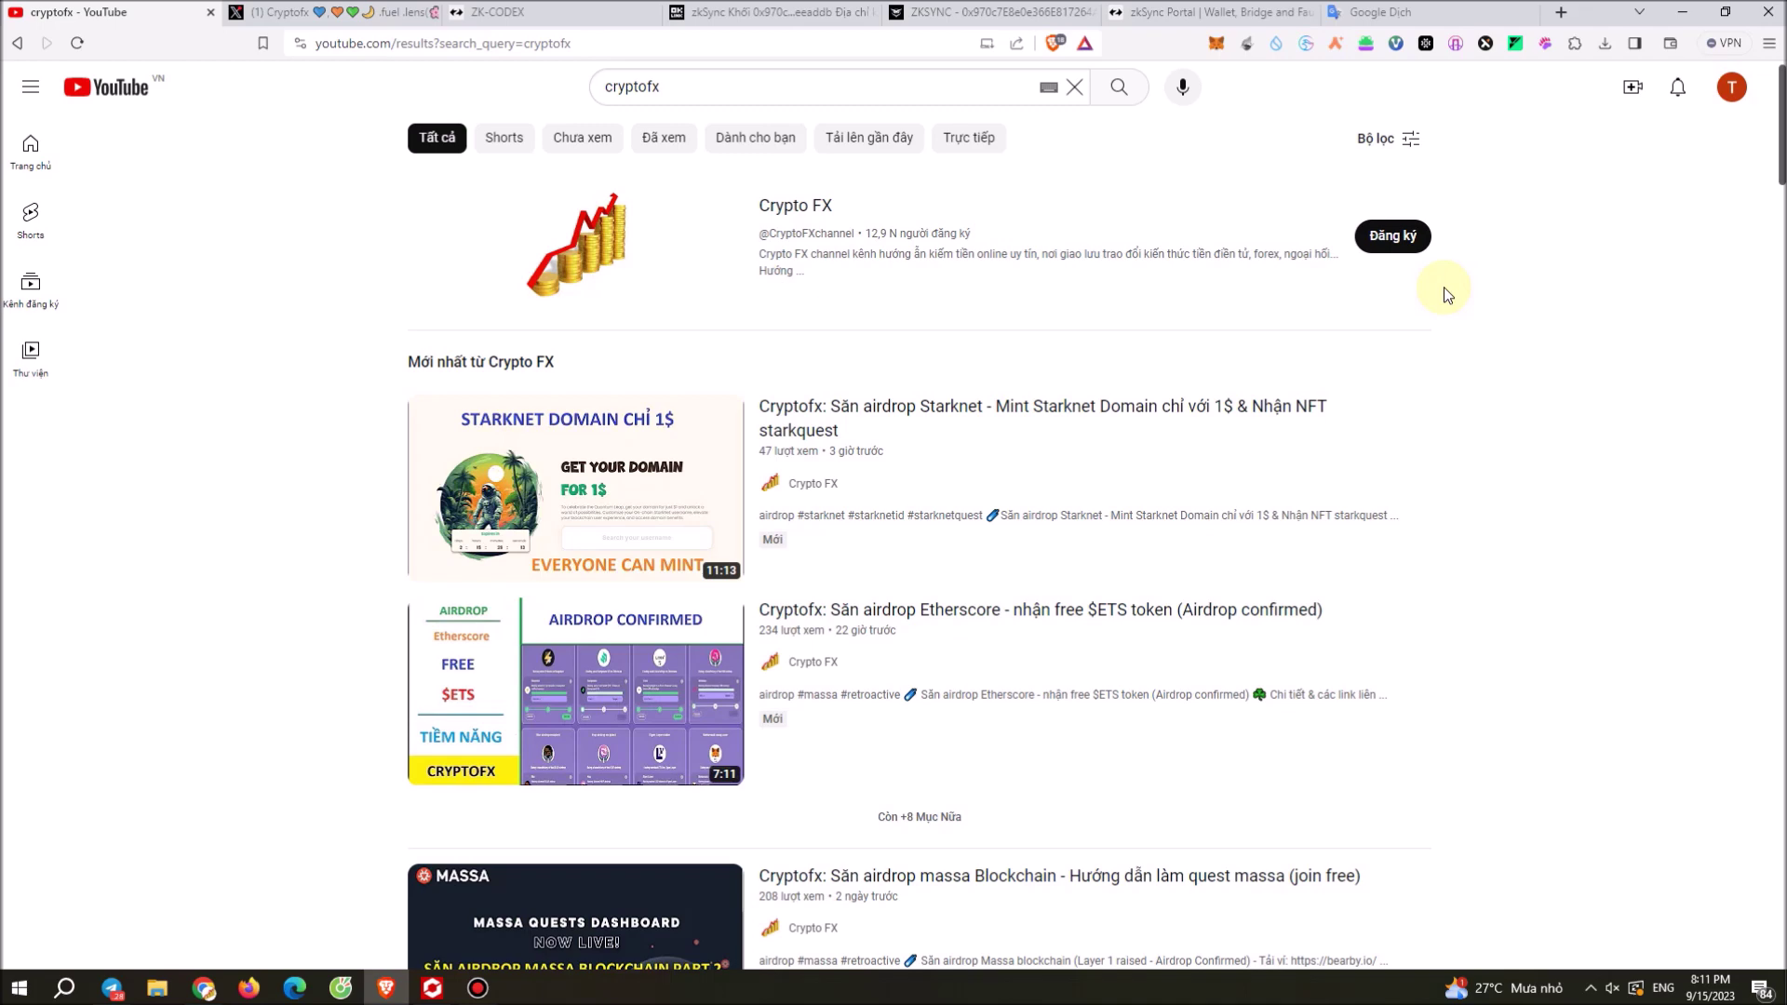
click(478, 988)
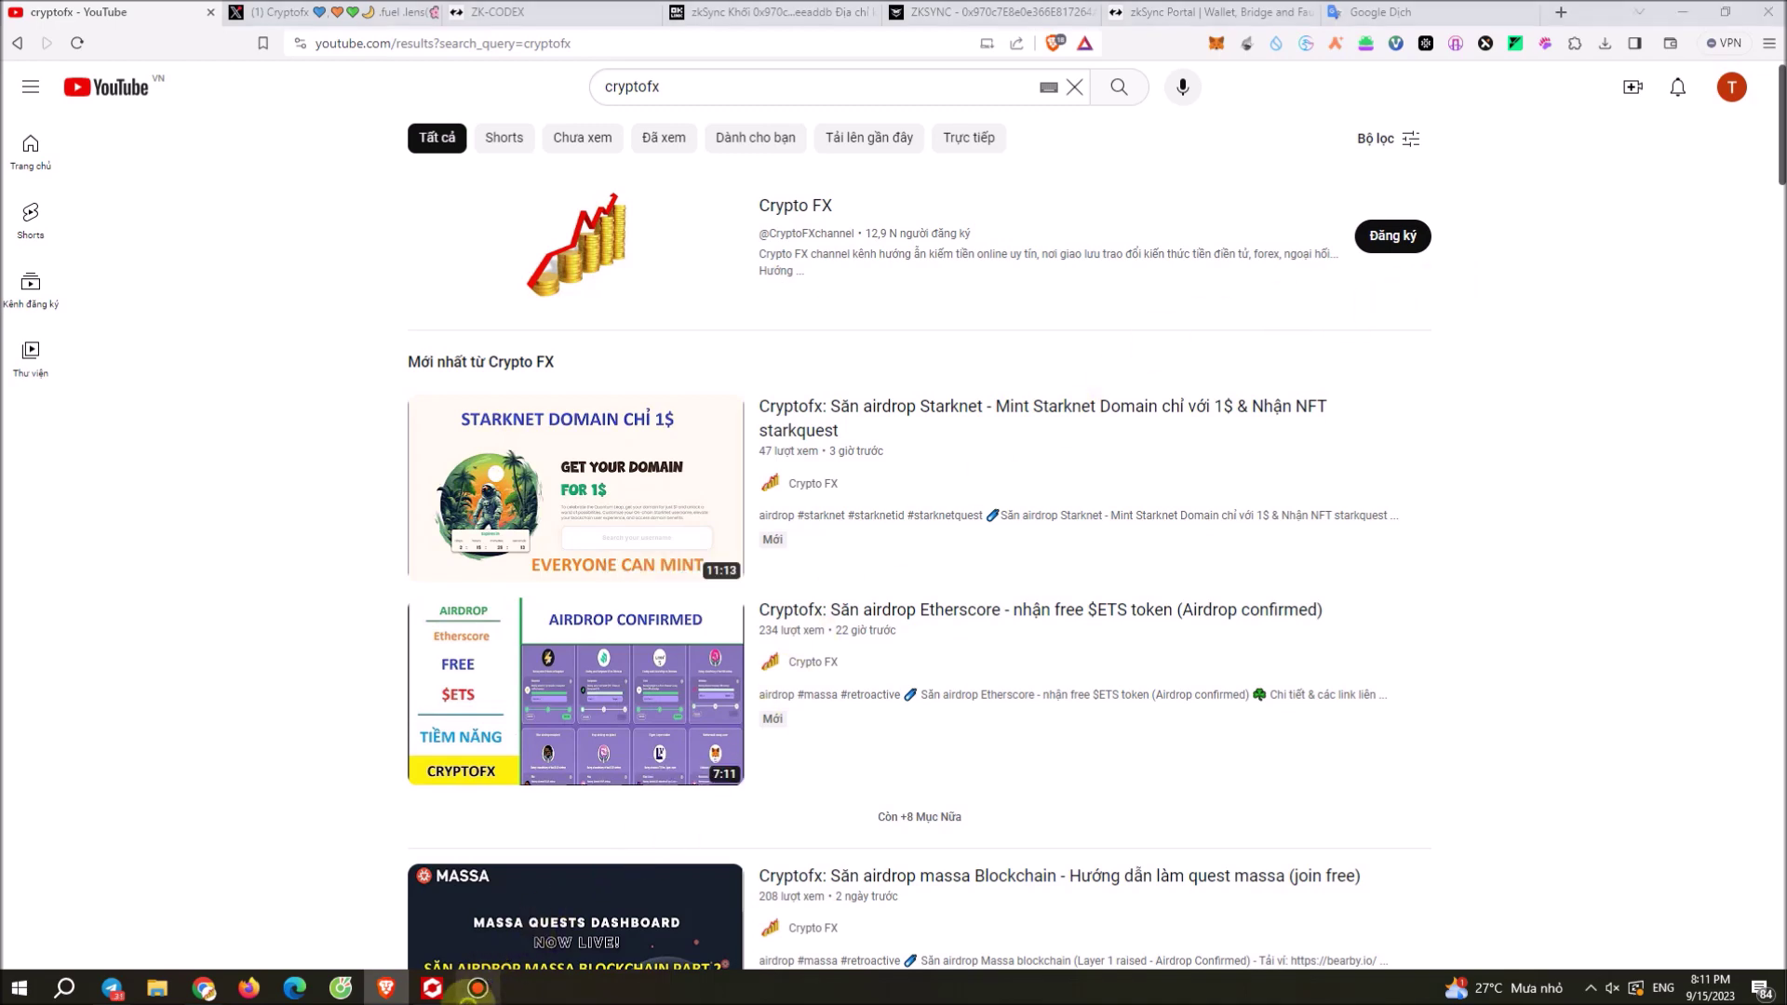